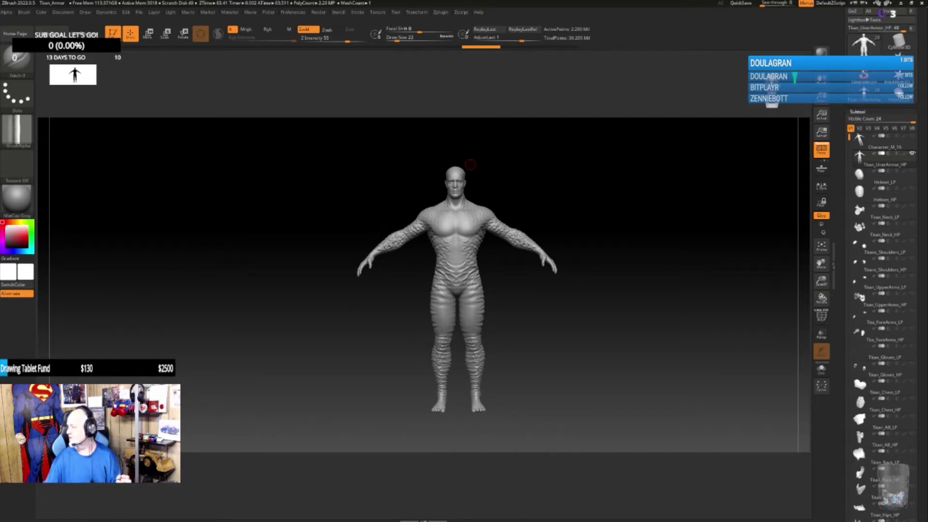
# Step: Minimize the Substance Painter window and swap the Helmet_LP subtool for Helmet_HP
pyautogui.moveTo(927, 165); pyautogui.dragTo(670, 143)
pyautogui.click(678, 134)
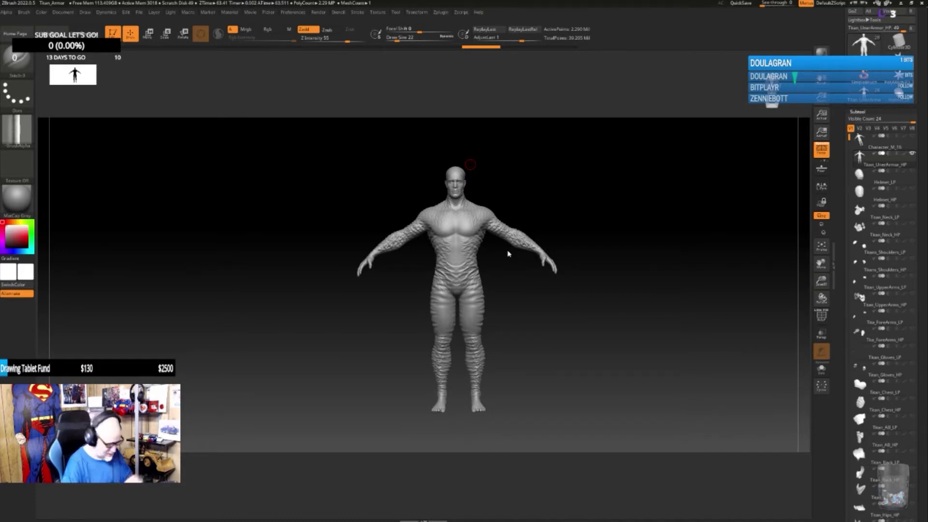
pyautogui.moveTo(589, 339); pyautogui.dragTo(575, 394)
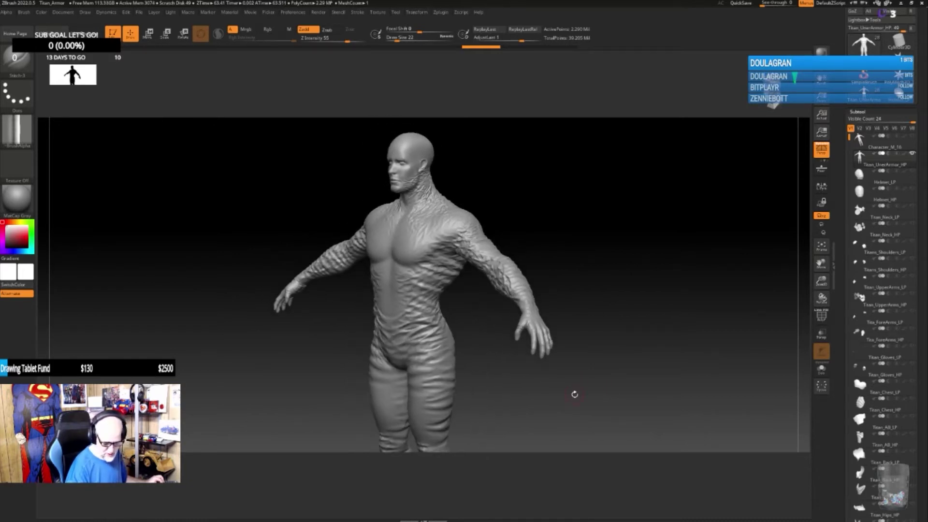
pyautogui.click(913, 172)
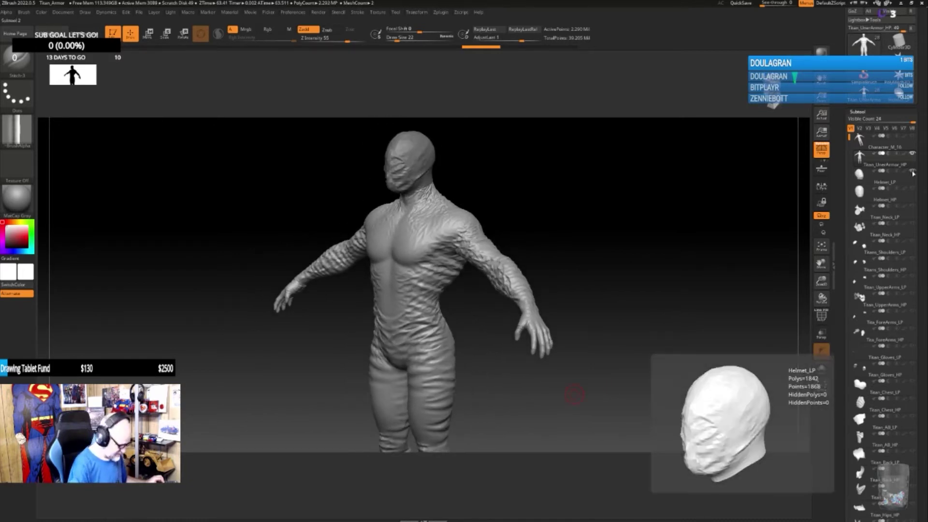
pyautogui.click(913, 172)
pyautogui.click(912, 188)
# Step: Inspect the figure's back and side, hide the helmet, then minimize ZBrush with Super+D
pyautogui.moveTo(617, 286); pyautogui.dragTo(561, 296)
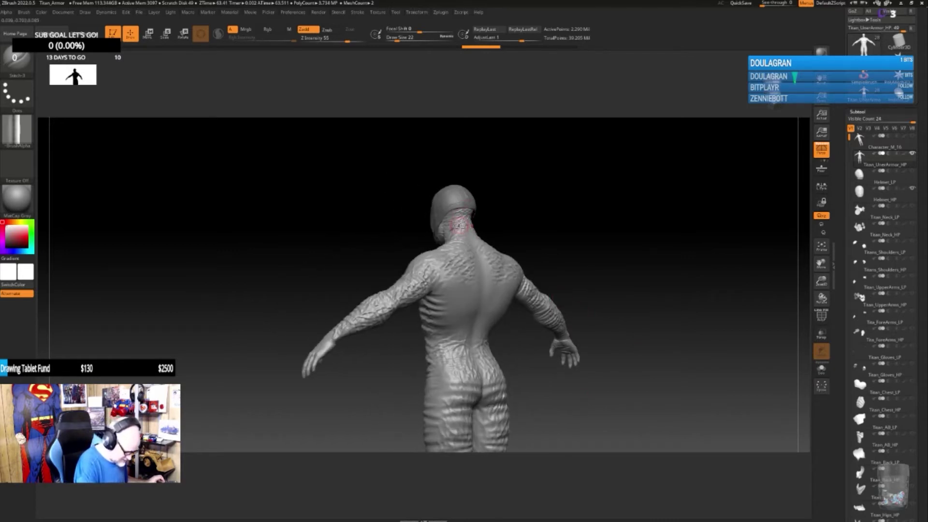
pyautogui.moveTo(484, 208); pyautogui.dragTo(540, 231)
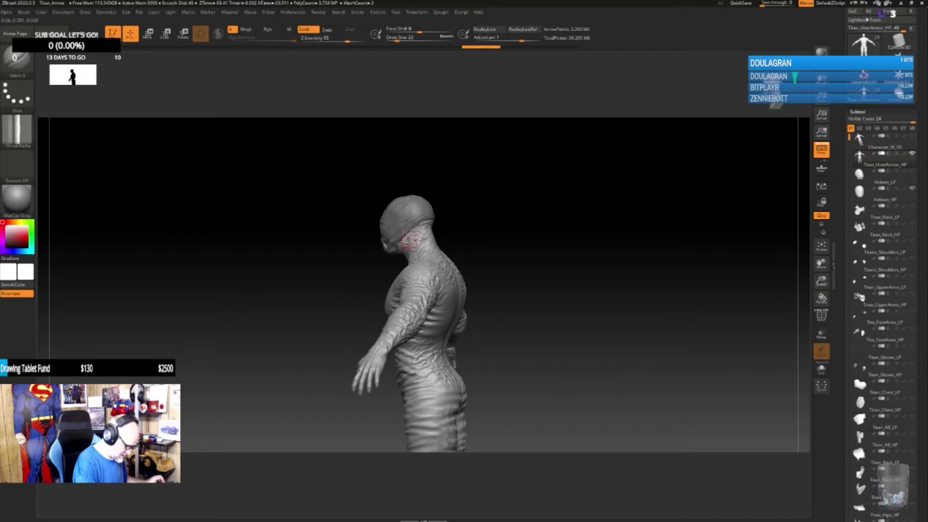
pyautogui.moveTo(543, 274); pyautogui.dragTo(579, 282)
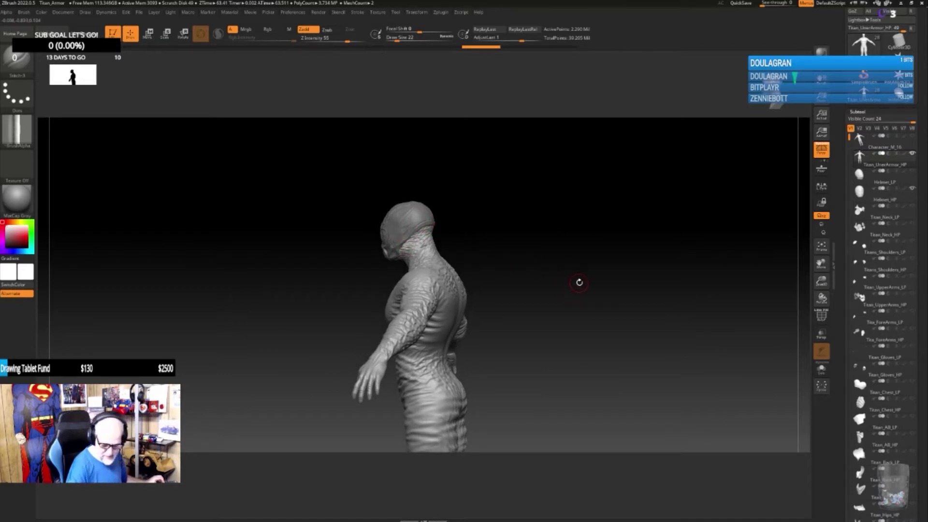
pyautogui.click(912, 188)
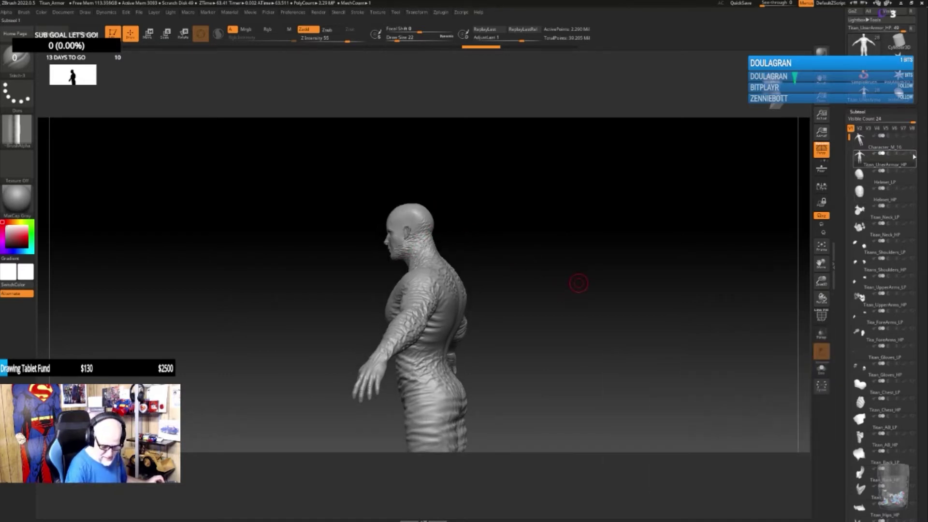
pyautogui.moveTo(579, 283)
pyautogui.mouseDown()
pyautogui.moveTo(575, 351)
pyautogui.moveTo(557, 370)
pyautogui.moveTo(550, 259)
pyautogui.moveTo(549, 299)
pyautogui.moveTo(576, 296)
pyautogui.moveTo(538, 327)
pyautogui.moveTo(582, 326)
pyautogui.moveTo(560, 345)
pyautogui.moveTo(550, 340)
pyautogui.moveTo(560, 340)
pyautogui.mouseUp()
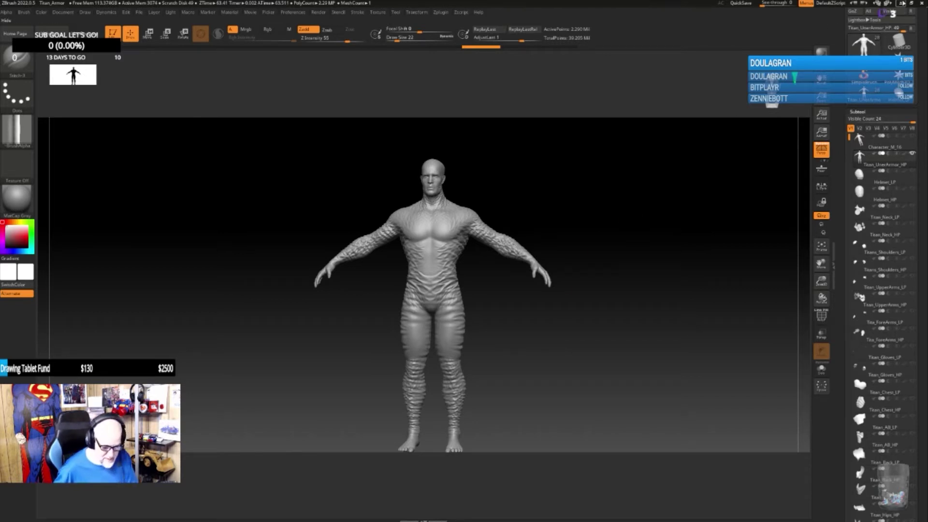
pyautogui.press('super+d')
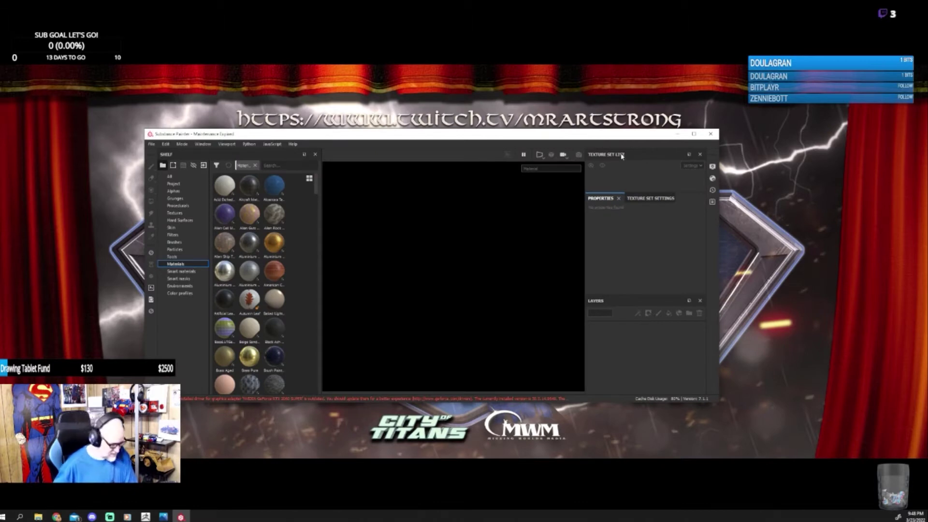
# Step: Maximize Substance Painter and start a new project from the File menu
pyautogui.doubleClick(616, 137)
pyautogui.click(4, 11)
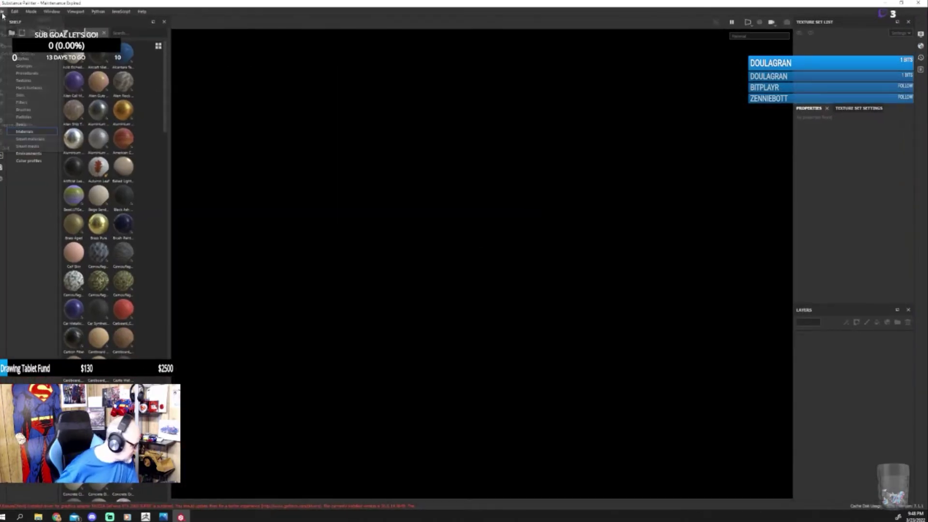
pyautogui.click(15, 19)
# Step: Create the project on the Male_15_Substance mesh from Characters14B > Substance Characters, showing Texture Set Settings
pyautogui.click(542, 155)
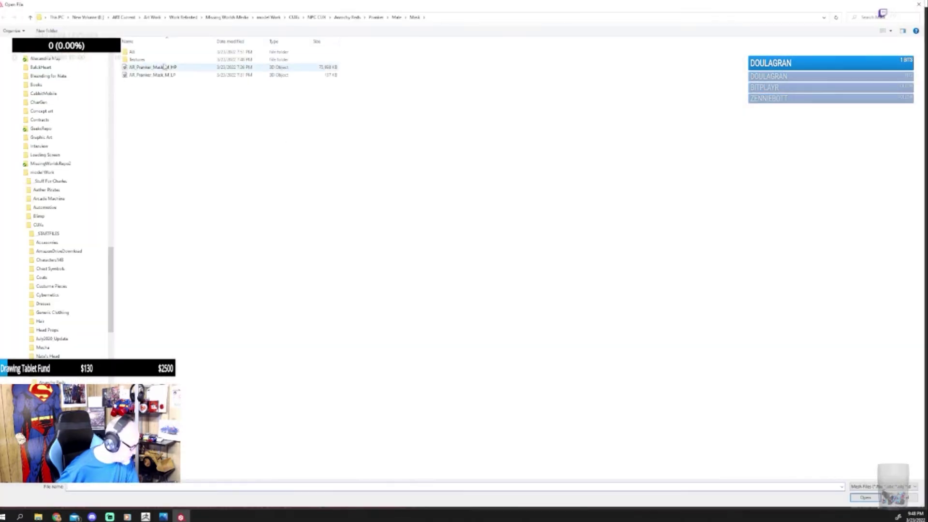
pyautogui.click(294, 17)
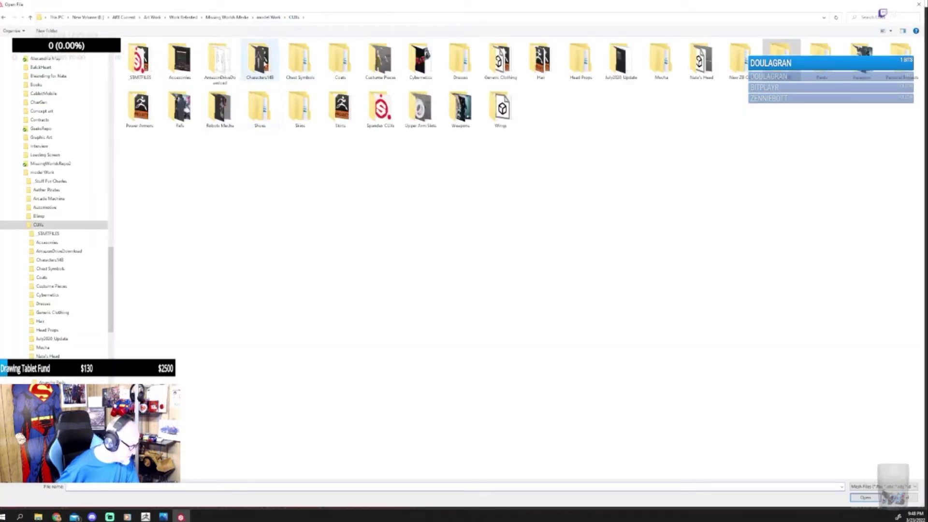
pyautogui.doubleClick(260, 59)
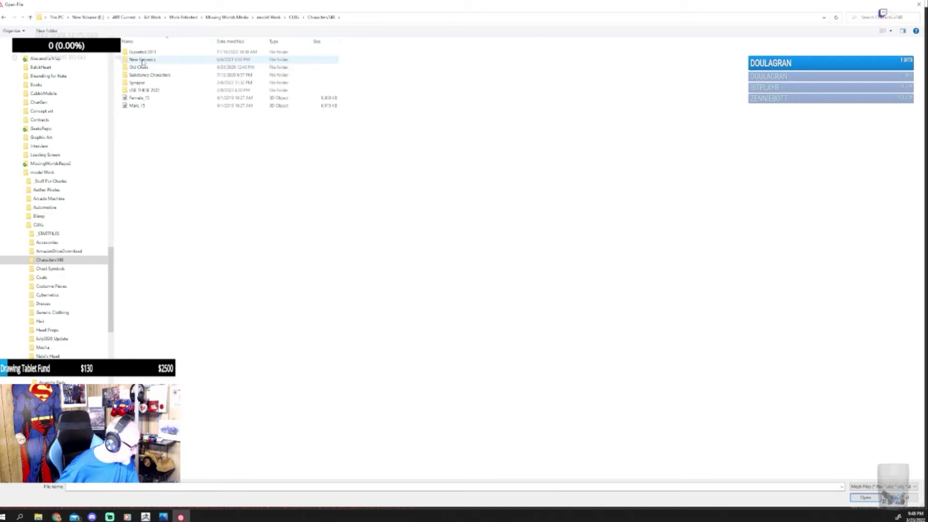
pyautogui.doubleClick(148, 75)
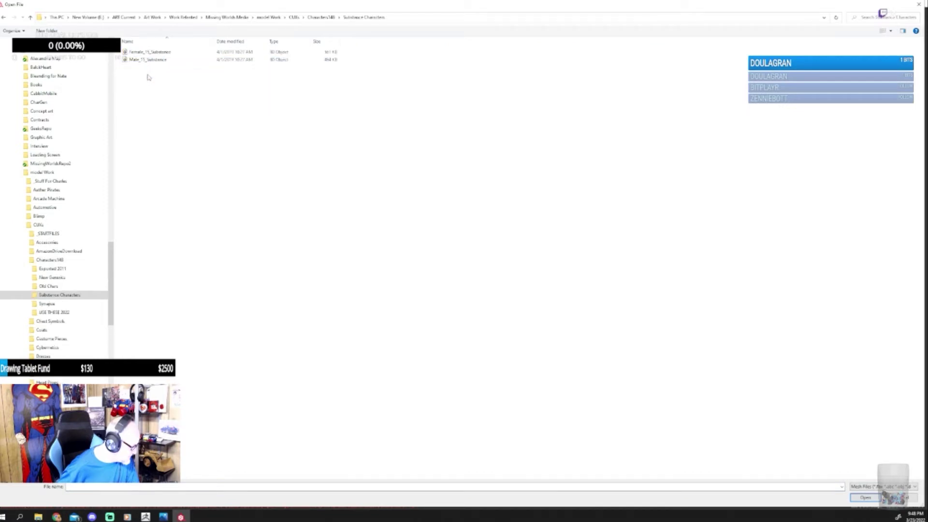
pyautogui.click(148, 59)
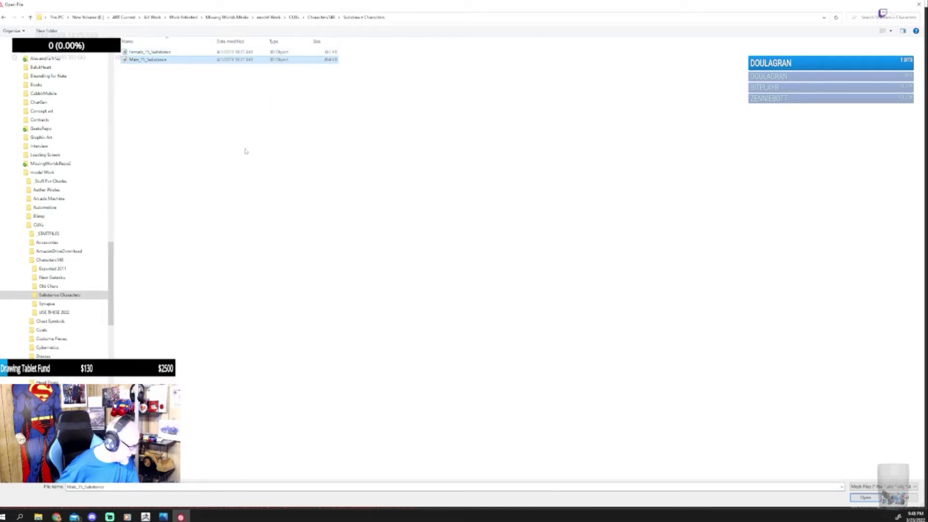
pyautogui.click(865, 498)
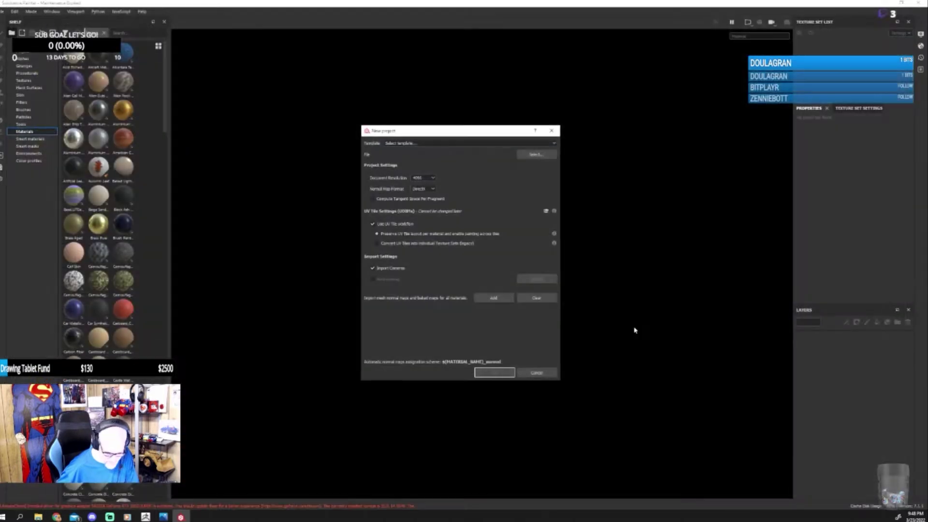
pyautogui.click(493, 371)
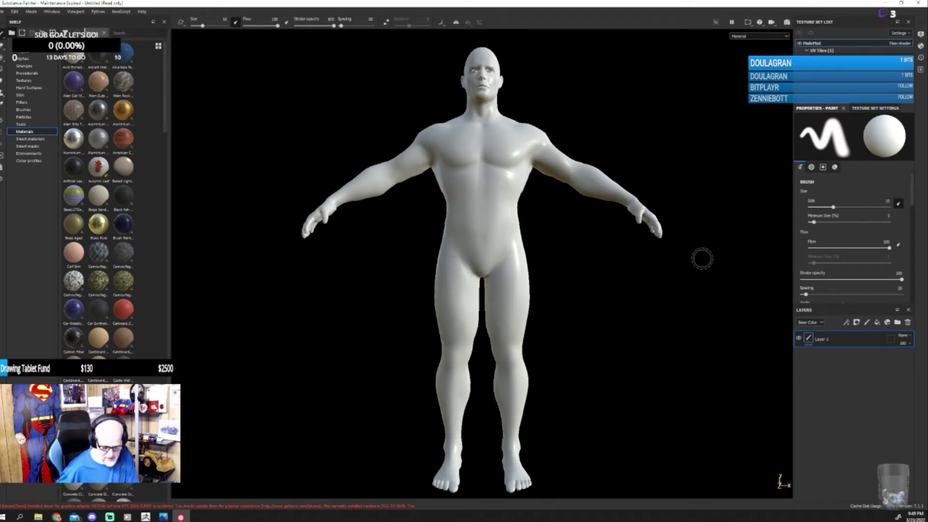
pyautogui.click(872, 109)
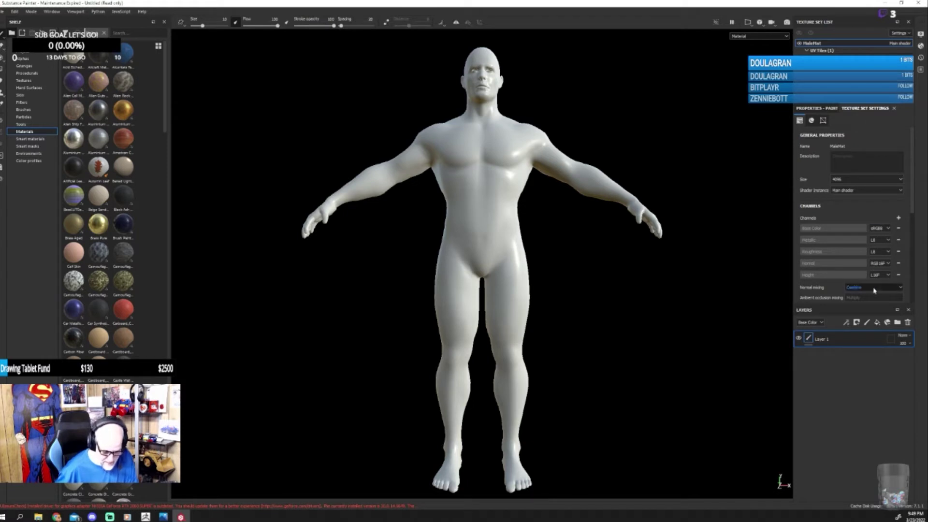
pyautogui.scroll(-3, 856, 203)
# Step: In the mesh map baker, exclude the ID map and set output size to 4096
pyautogui.click(882, 226)
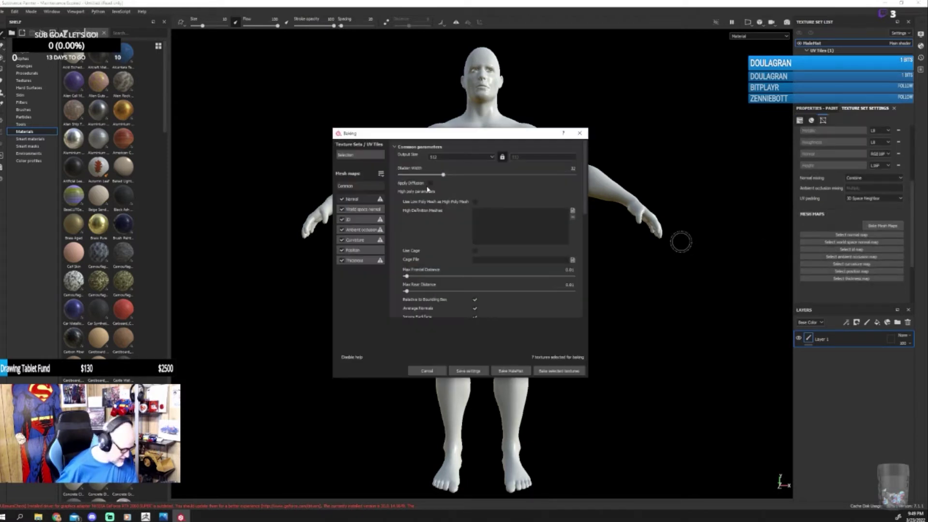
pyautogui.click(342, 220)
pyautogui.click(448, 158)
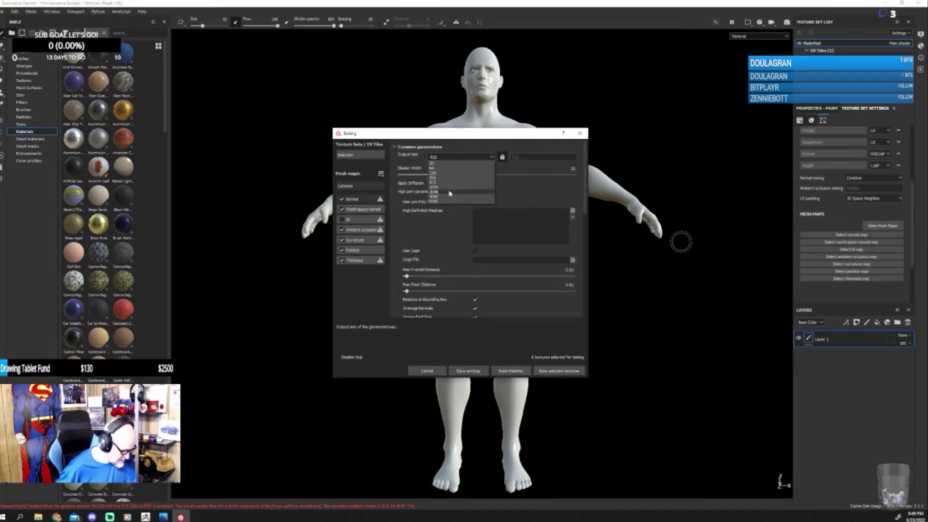
pyautogui.click(457, 201)
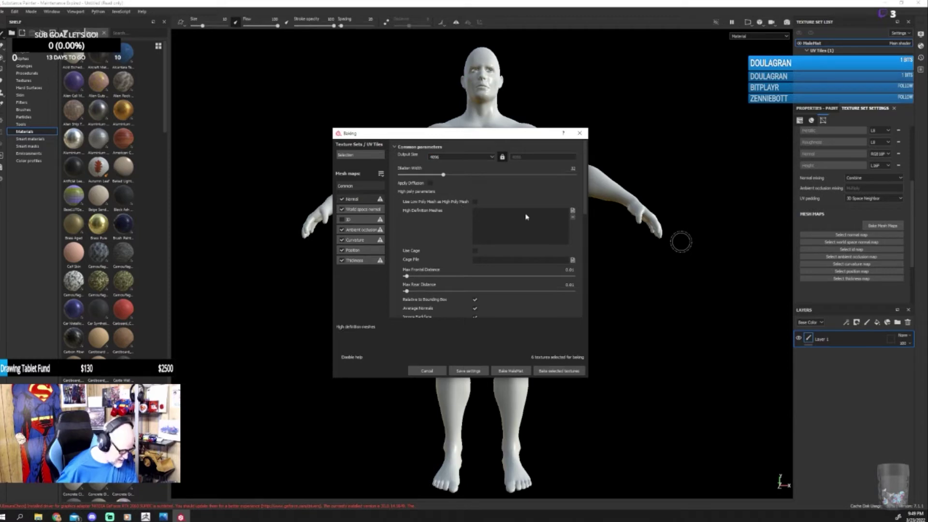
# Step: Use Titan_UnderArmor_HP from Personal Projects > Titan Armor > HP as the high-poly mesh and bake
pyautogui.click(572, 210)
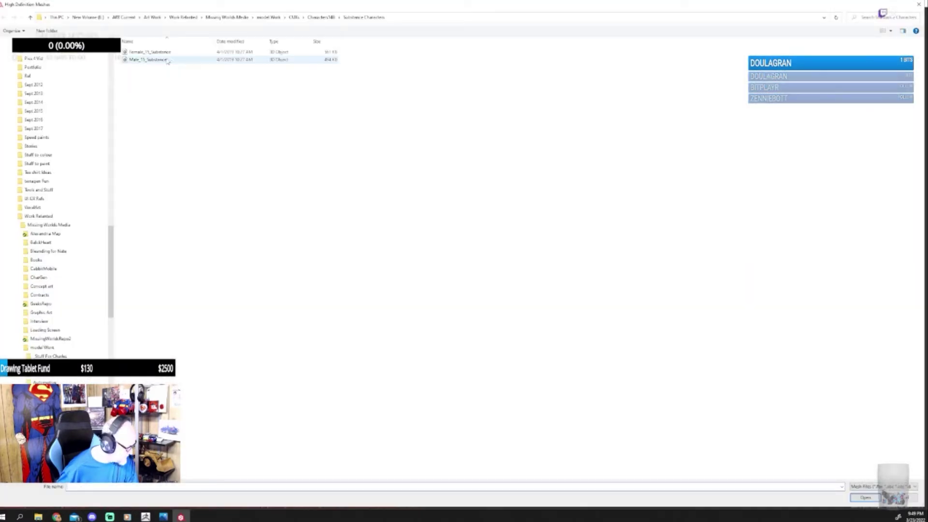
pyautogui.click(294, 17)
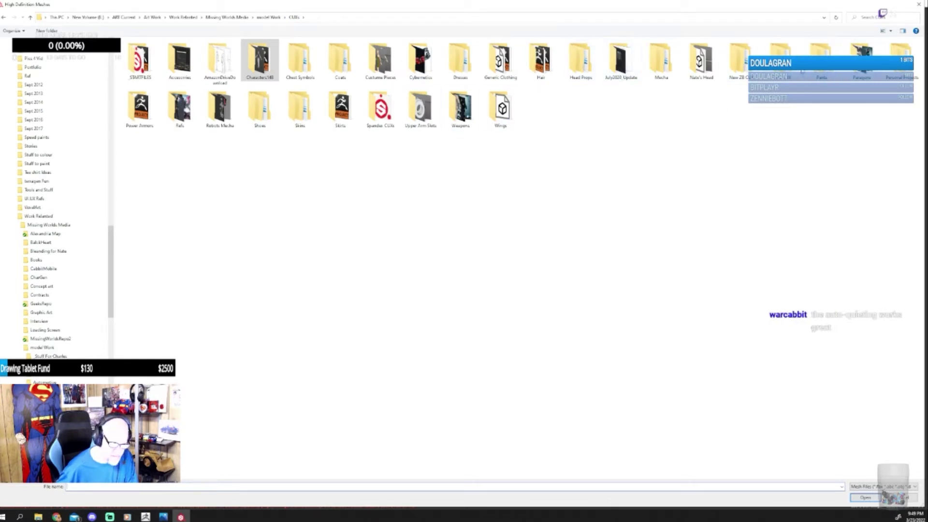
pyautogui.doubleClick(901, 53)
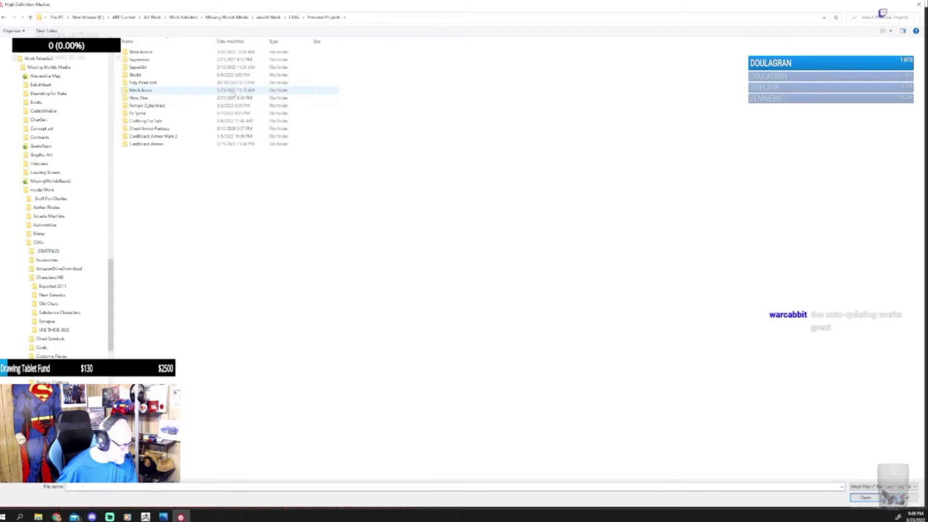
pyautogui.doubleClick(145, 52)
pyautogui.doubleClick(179, 60)
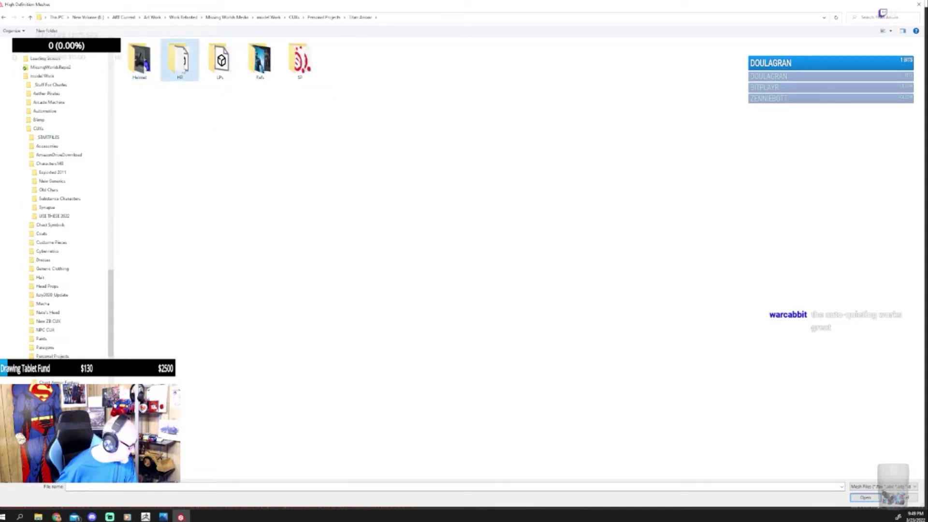
pyautogui.click(163, 60)
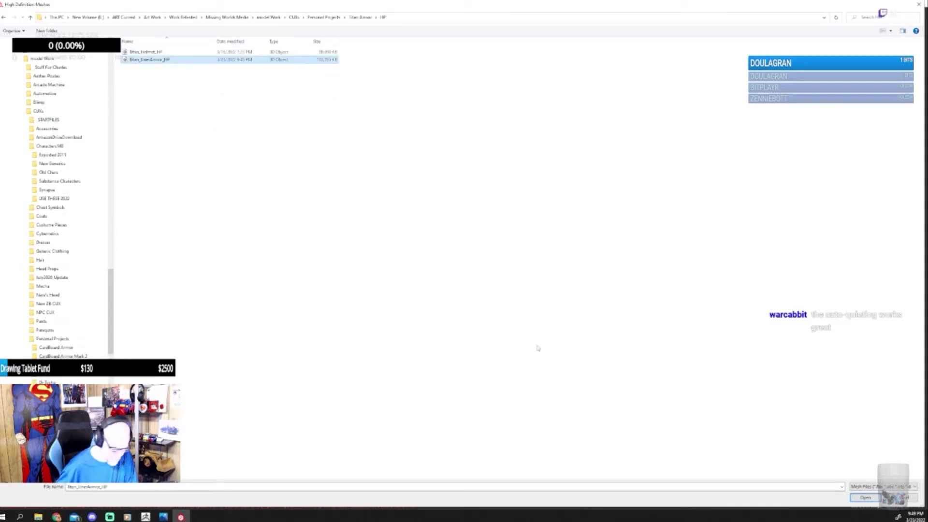
pyautogui.press('Return')
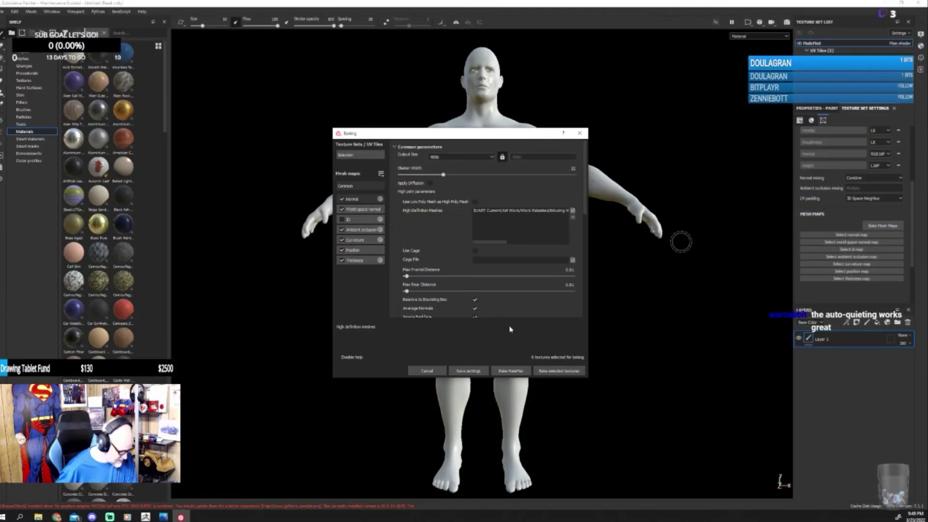
pyautogui.scroll(-3, 497, 279)
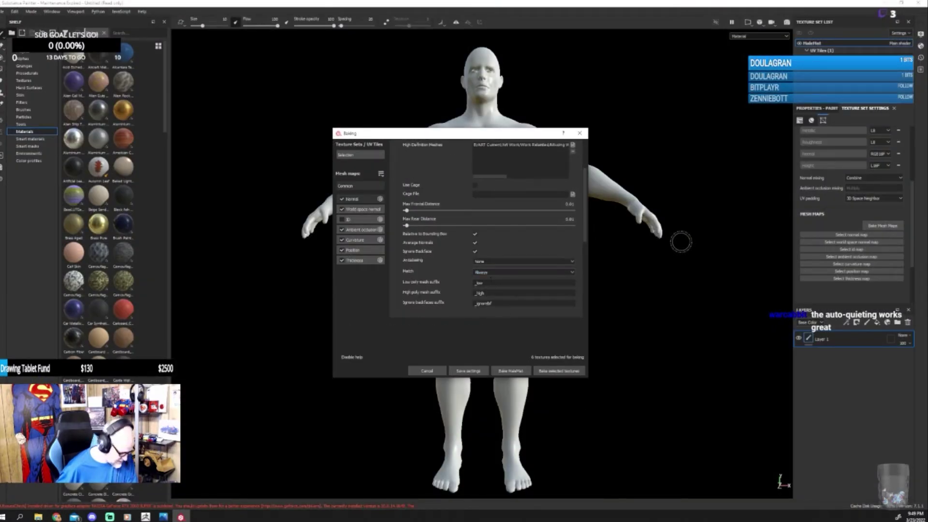
pyautogui.click(559, 371)
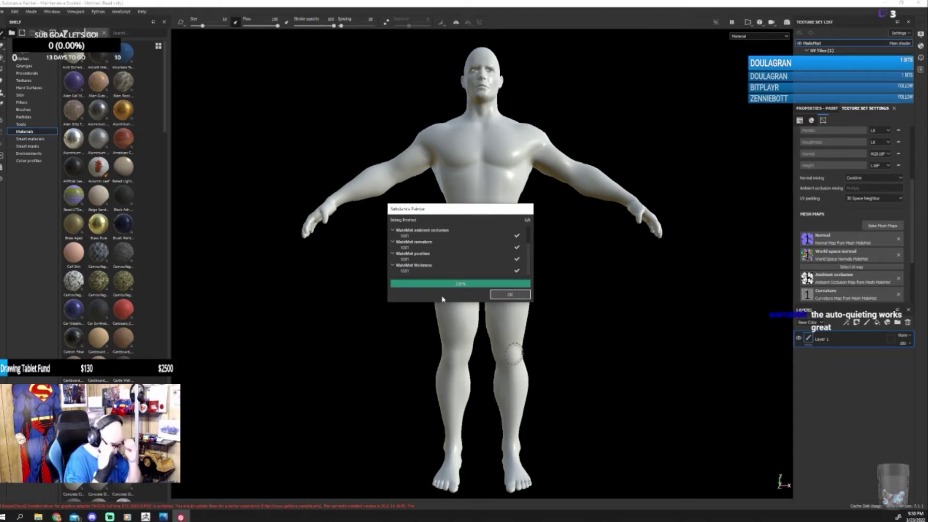
# Step: Close the baking report and orbit the body to inspect the baked surface detail
pyautogui.click(503, 294)
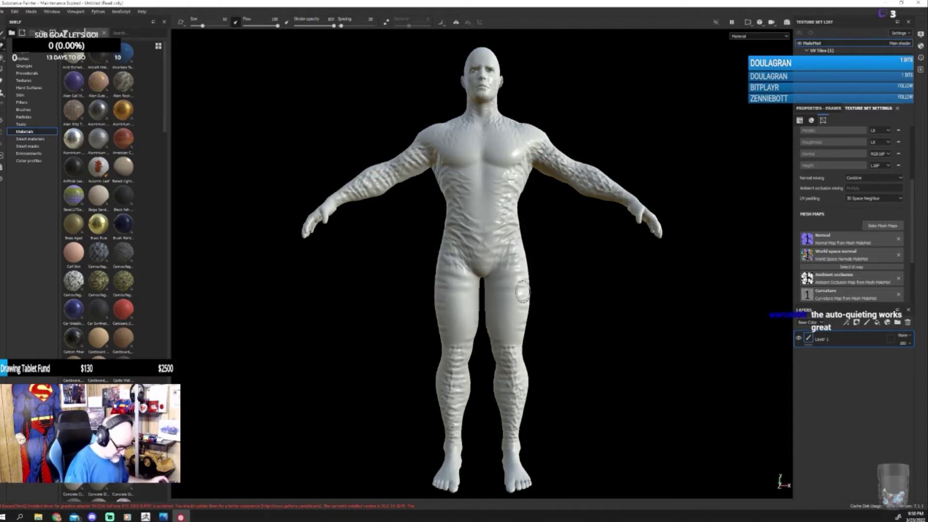
pyautogui.press('1')
pyautogui.moveTo(612, 356)
pyautogui.keyDown('alt'); pyautogui.mouseDown()
pyautogui.moveTo(628, 348)
pyautogui.moveTo(546, 346)
pyautogui.moveTo(626, 311)
pyautogui.moveTo(534, 353)
pyautogui.moveTo(505, 240)
pyautogui.moveTo(590, 340)
pyautogui.moveTo(450, 345)
pyautogui.moveTo(323, 290)
pyautogui.mouseUp(); pyautogui.keyUp('alt')
pyautogui.keyDown('alt'); pyautogui.moveTo(638, 367); pyautogui.dragTo(613, 290); pyautogui.keyUp('alt')
pyautogui.keyDown('alt'); pyautogui.moveTo(613, 290); pyautogui.dragTo(593, 372, button='middle'); pyautogui.keyUp('alt')
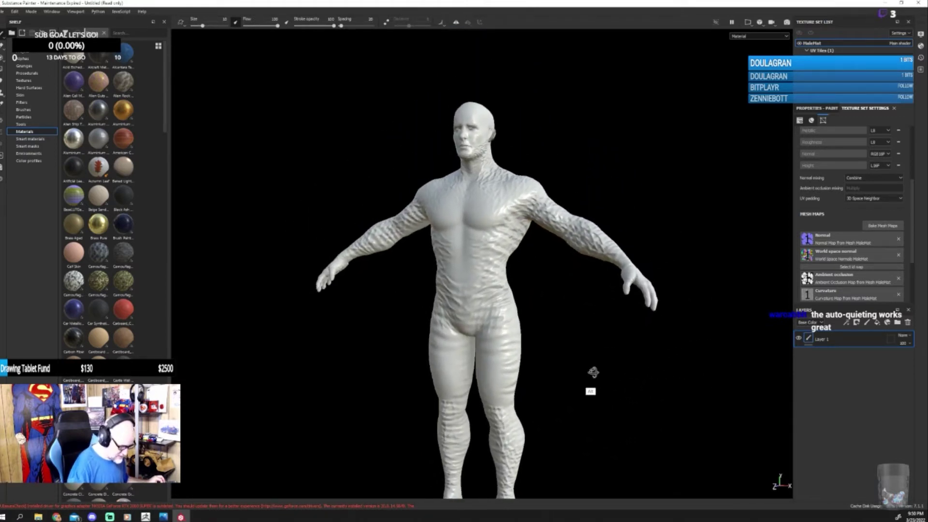
# Step: Rename Layer 1 to 'Height' and add a new fill layer above it
pyautogui.doubleClick(823, 340)
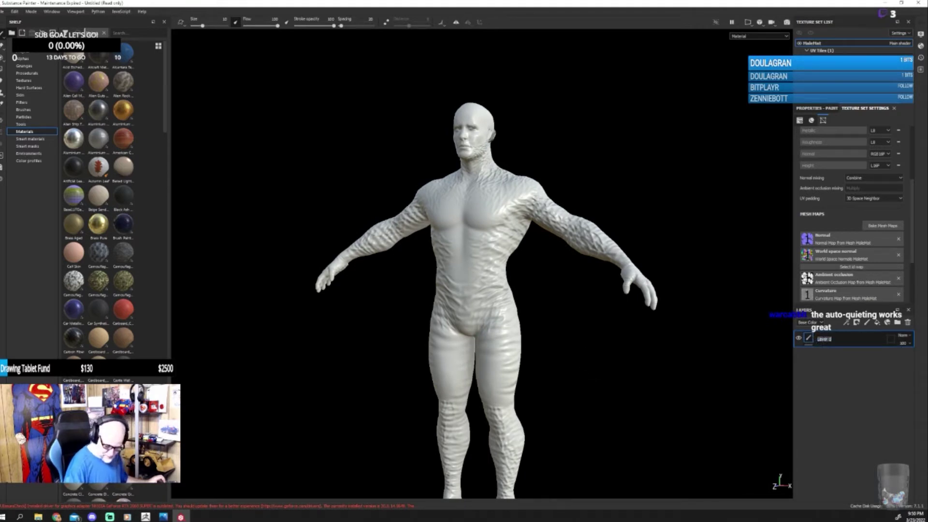
pyautogui.write('He')
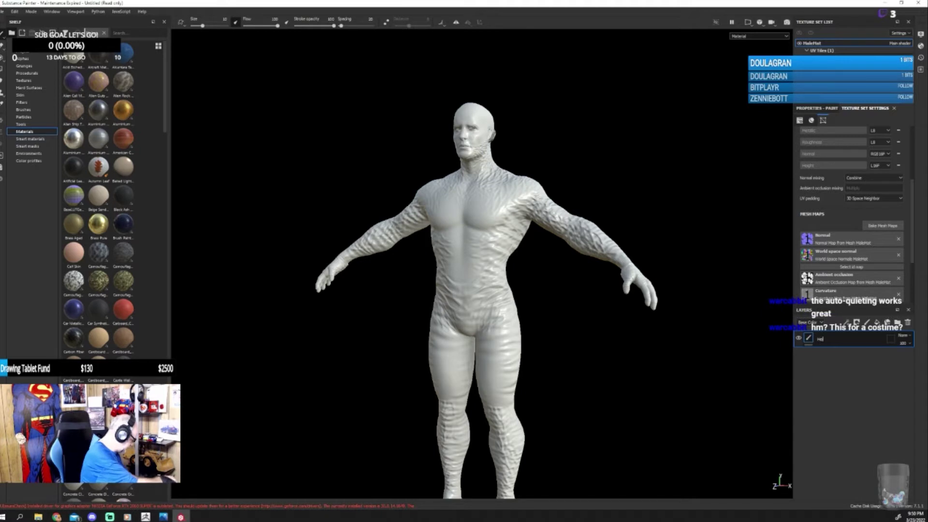
pyautogui.write('ight')
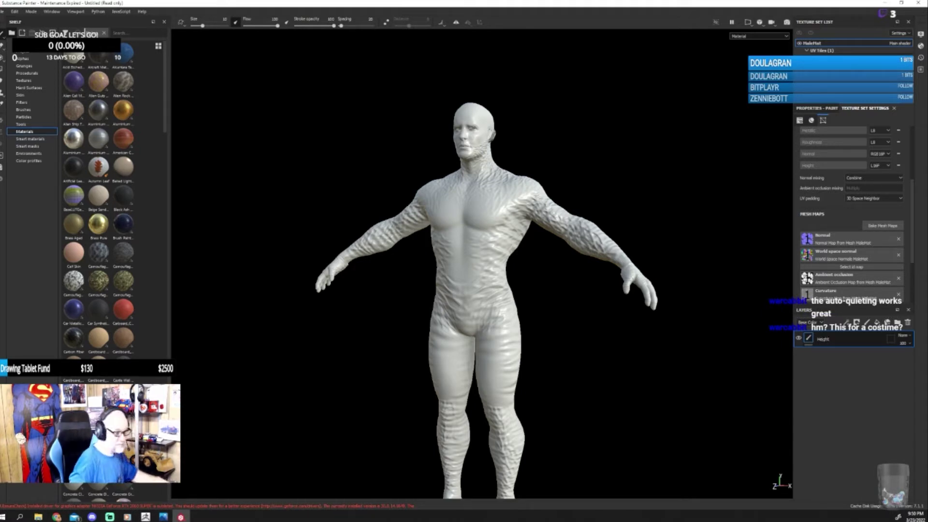
pyautogui.press('Return')
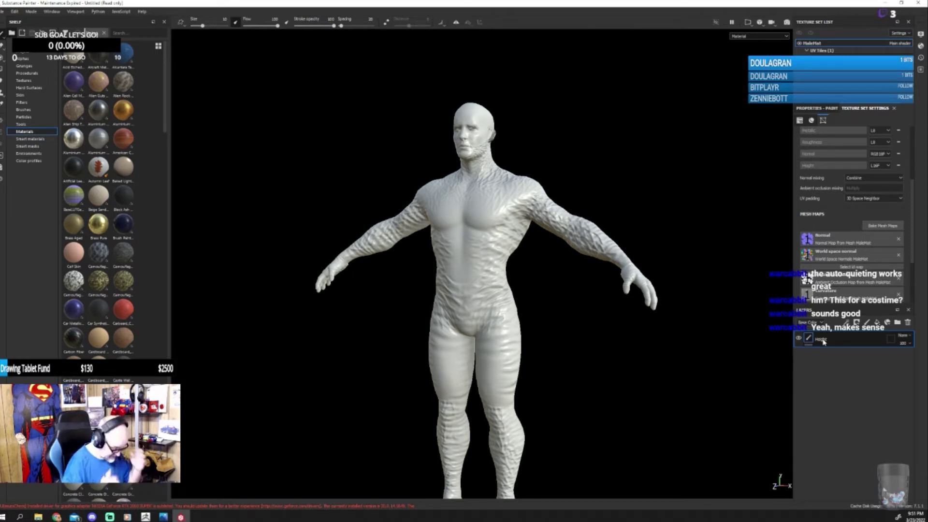
pyautogui.click(877, 322)
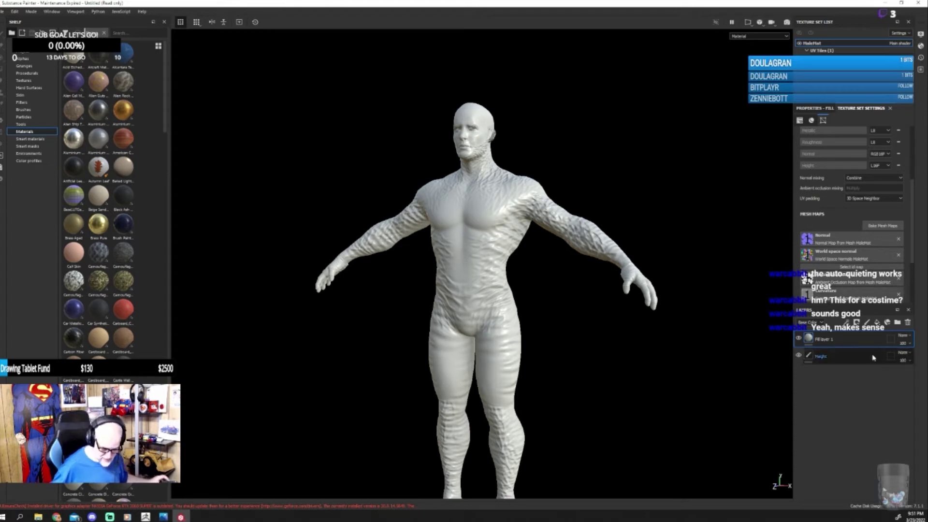
# Step: Rename Fill layer 1 to 'Red' and give it a black mask
pyautogui.doubleClick(824, 339)
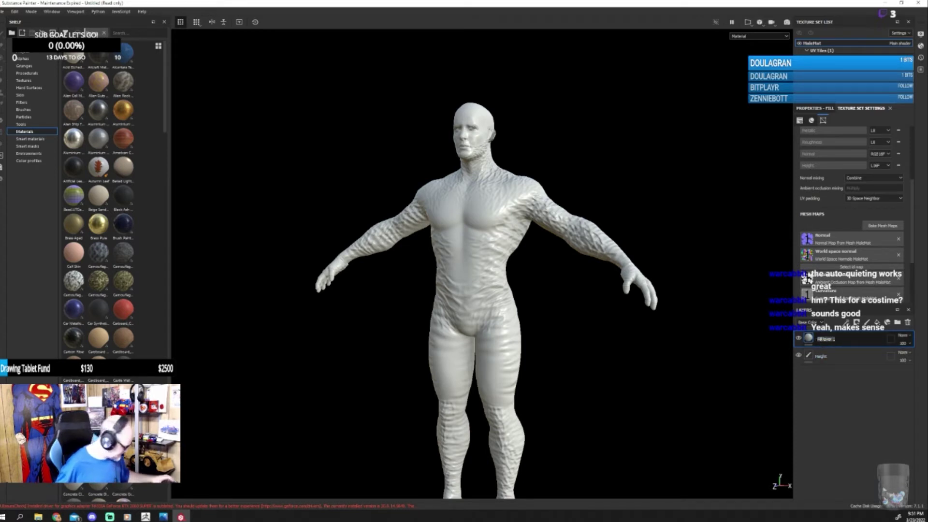
pyautogui.write('Red')
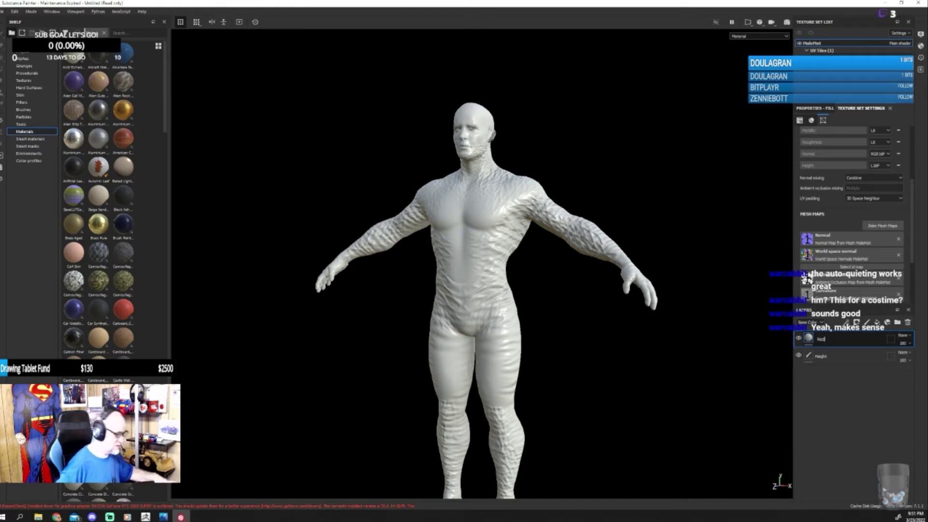
pyautogui.press('Return')
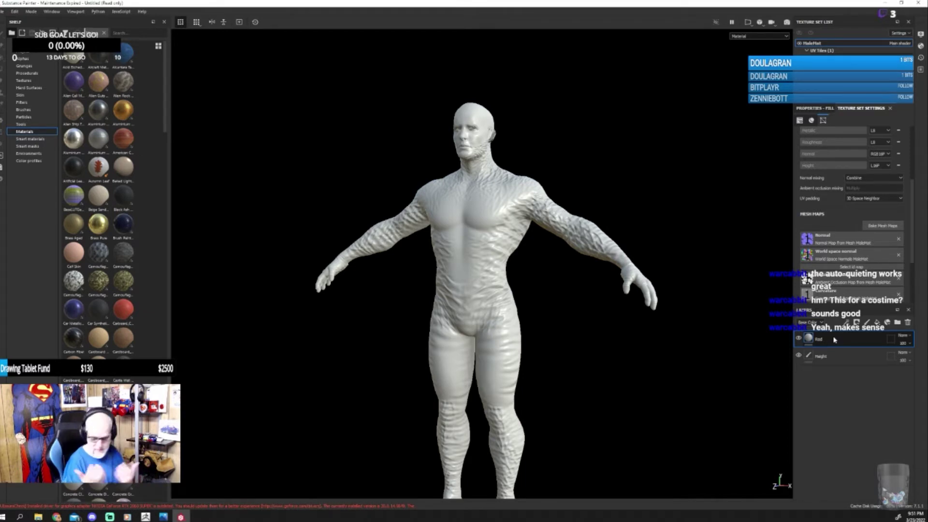
pyautogui.rightClick(808, 340)
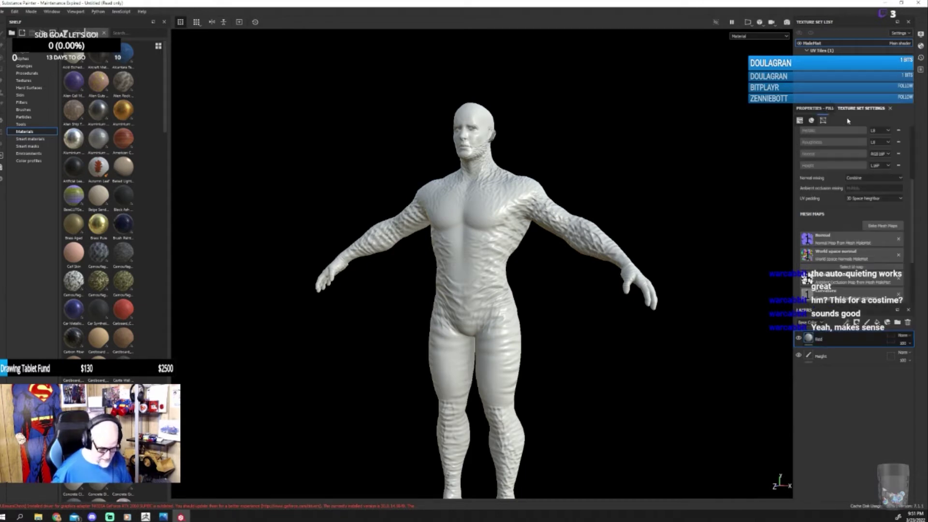
pyautogui.click(841, 312)
pyautogui.click(808, 337)
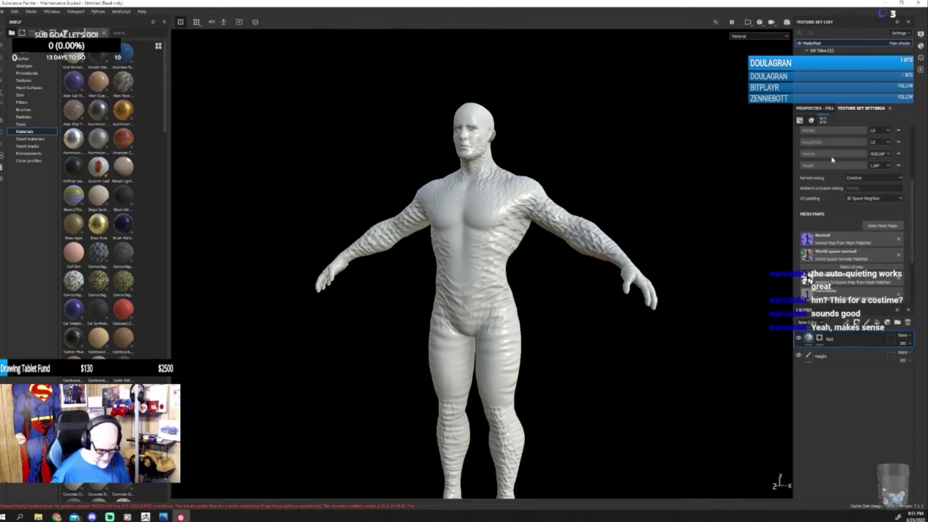
# Step: Turn off metallic, roughness and normal on the Red fill and make its colour red
pyautogui.click(822, 109)
pyautogui.click(830, 237)
pyautogui.click(852, 238)
pyautogui.click(874, 237)
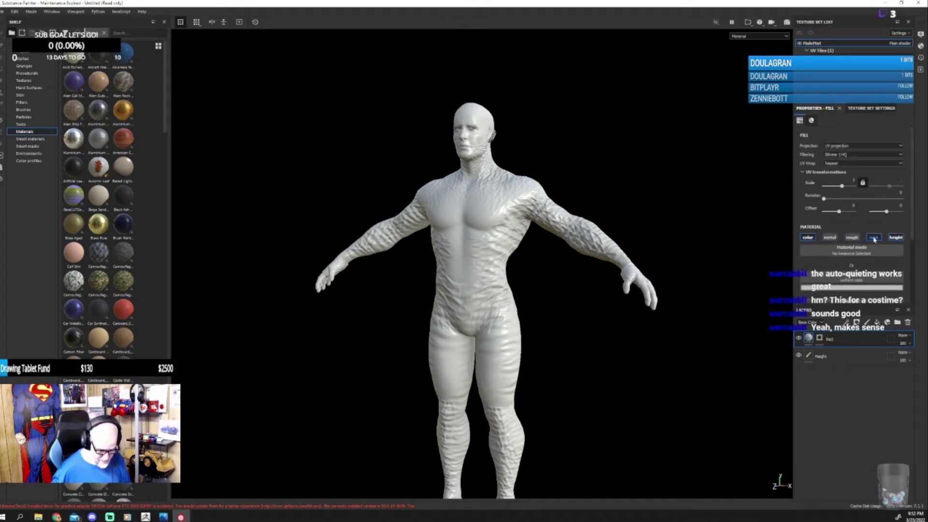
pyautogui.click(854, 287)
pyautogui.click(870, 309)
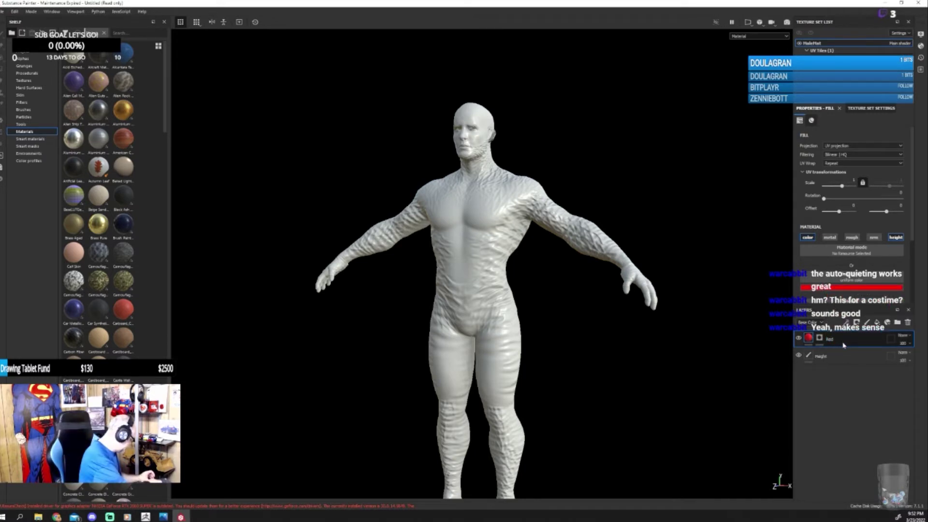
# Step: Duplicate the Red layer twice and rename the first copy 'Green'
pyautogui.hotkey('ctrl', 'd')
pyautogui.hotkey('ctrl', 'd')
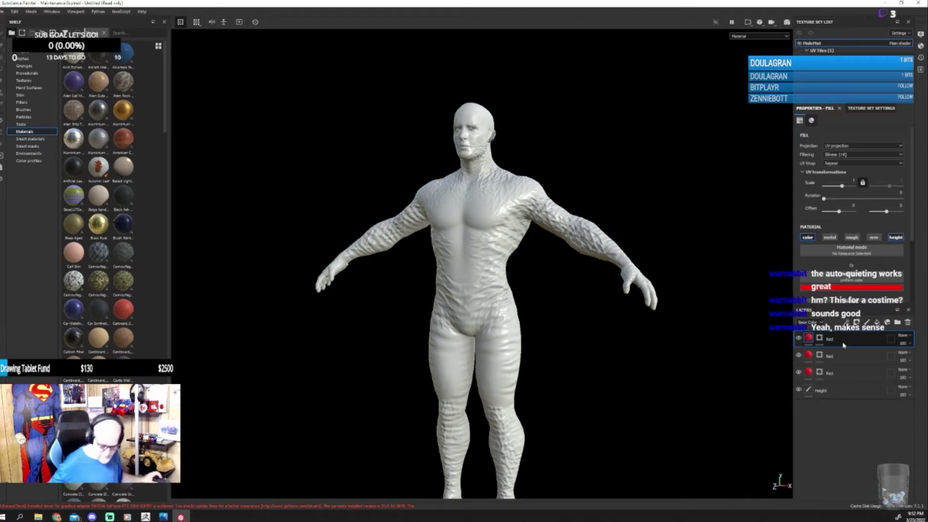
pyautogui.doubleClick(831, 355)
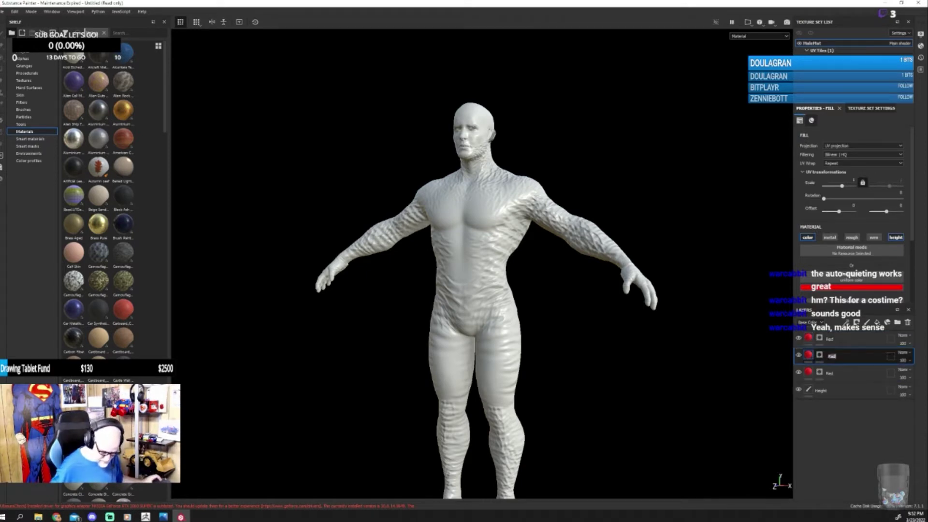
pyautogui.write('Green')
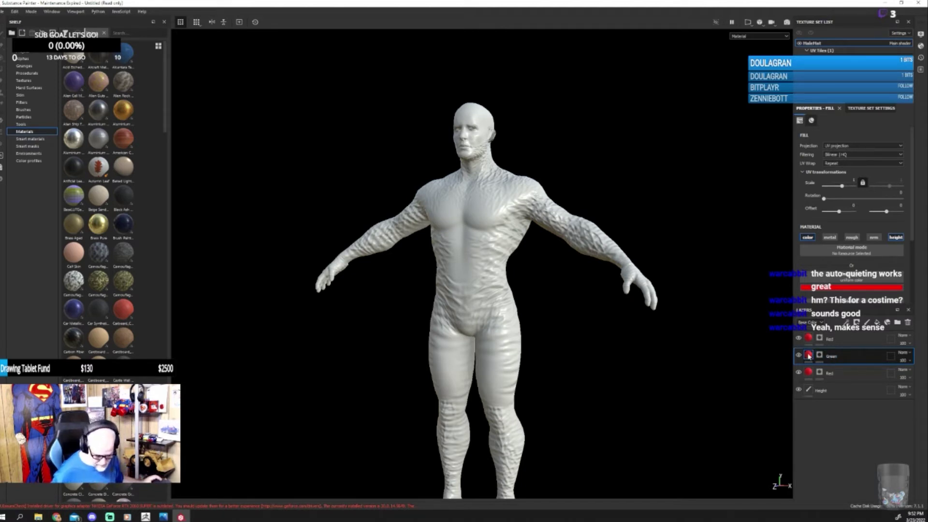
pyautogui.click(810, 357)
# Step: Set the Green layer's colour to pure green with G 1 and R 0
pyautogui.click(851, 288)
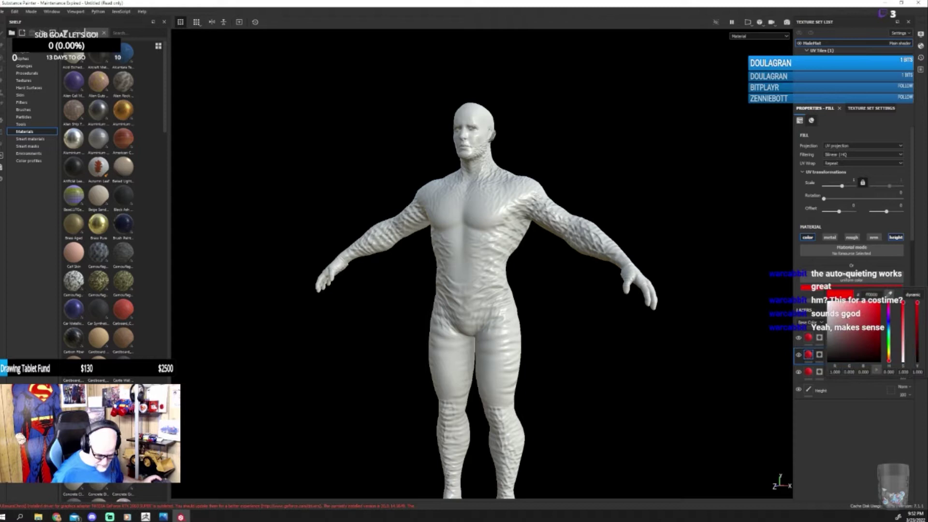
pyautogui.click(848, 372)
pyautogui.write('1')
pyautogui.press('Return')
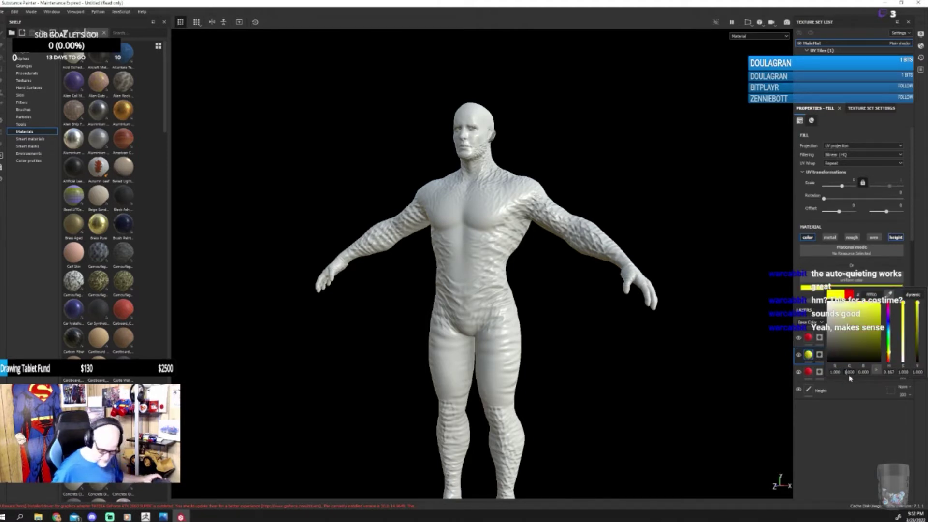
pyautogui.click(832, 373)
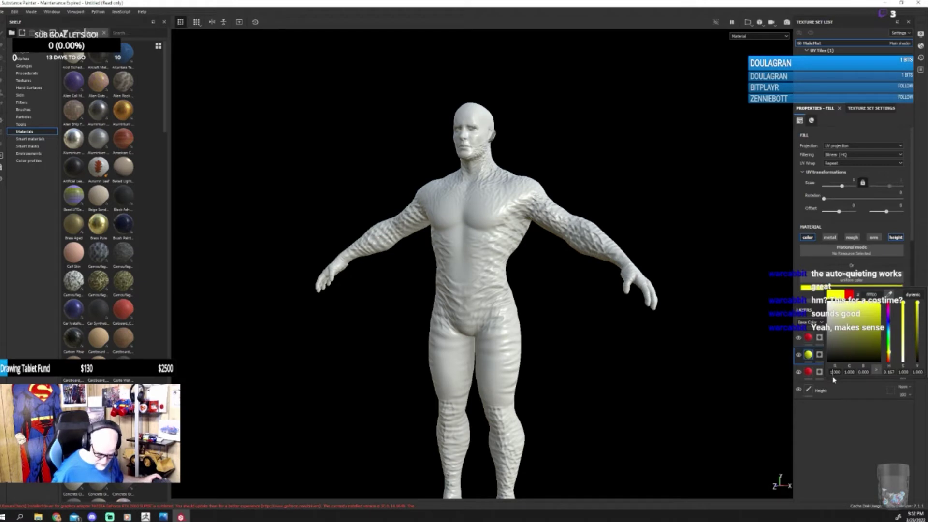
pyautogui.write('0')
pyautogui.press('Return')
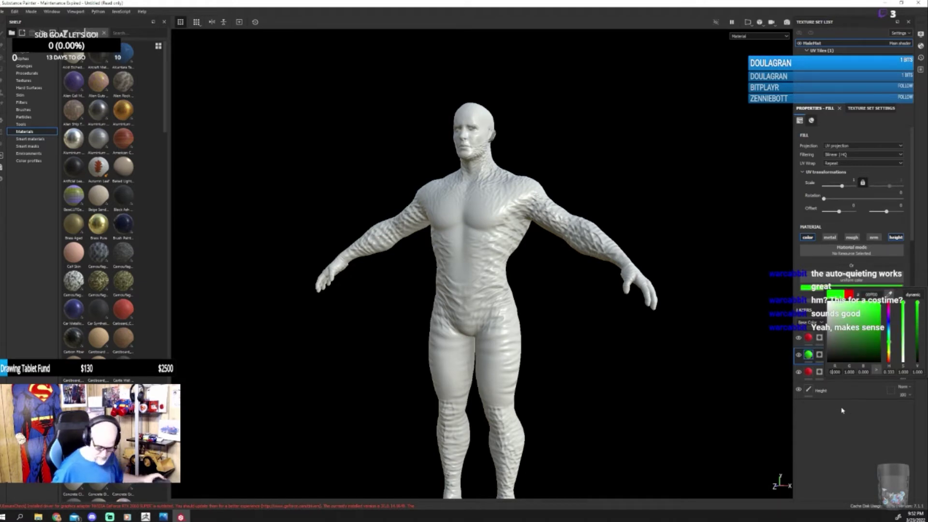
pyautogui.click(841, 410)
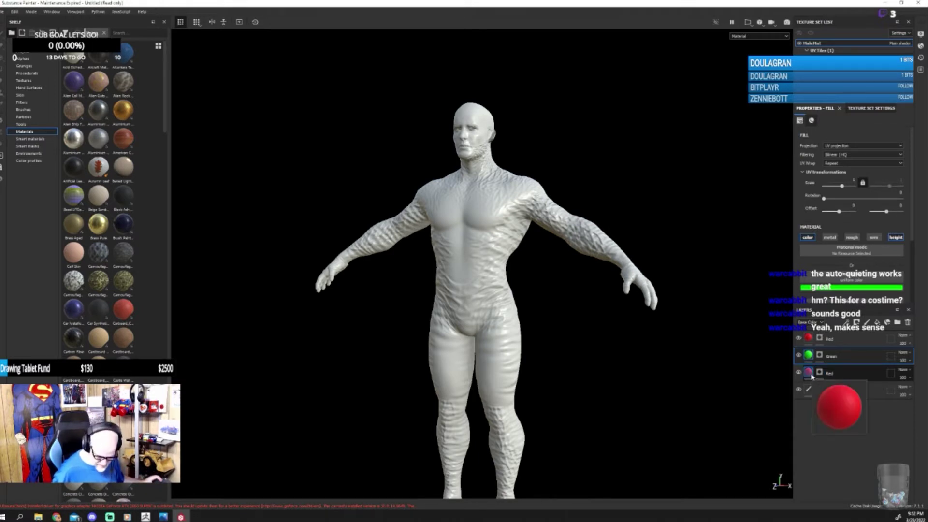
# Step: Rename the lower Red copy to 'Blue'
pyautogui.click(831, 374)
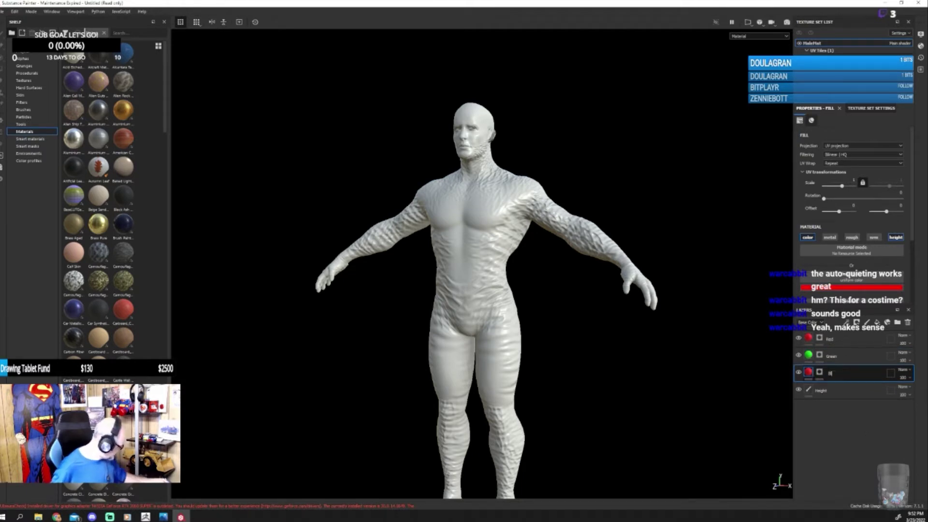
pyautogui.write('Blue')
pyautogui.press('Return')
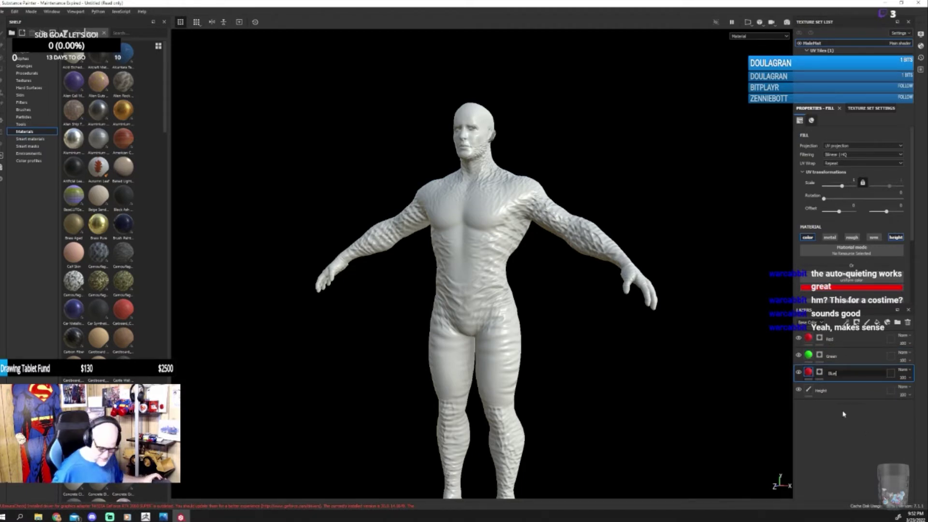
# Step: Set the Blue layer's colour to pure blue (0000ff) with B 1 and R 0
pyautogui.click(812, 375)
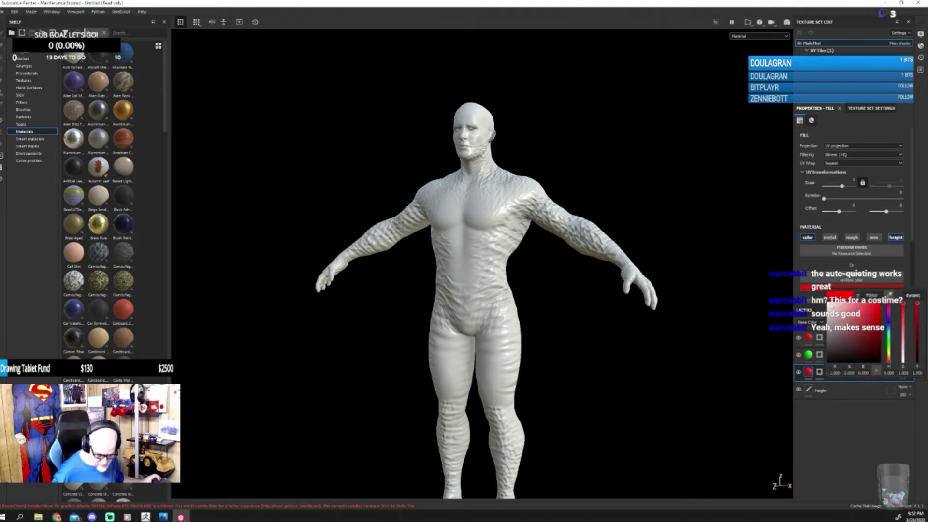
pyautogui.click(858, 375)
pyautogui.write('1')
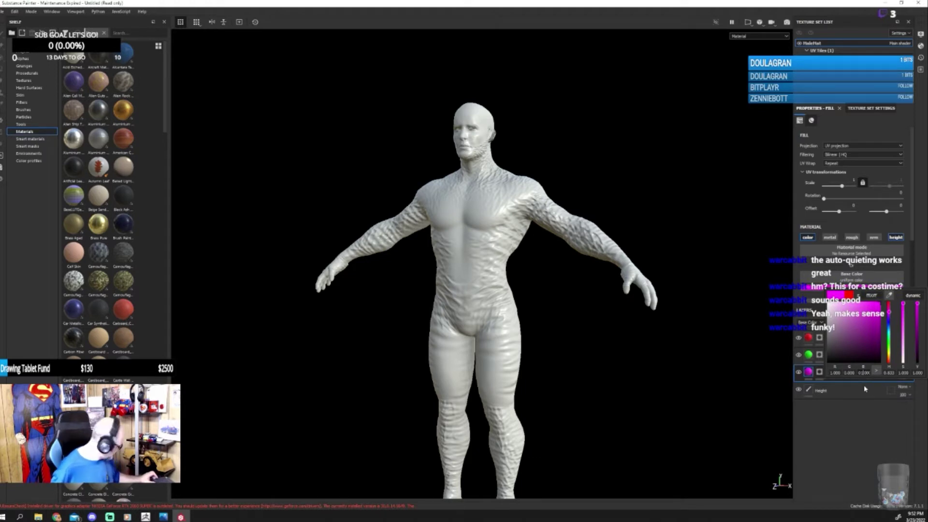
pyautogui.click(863, 386)
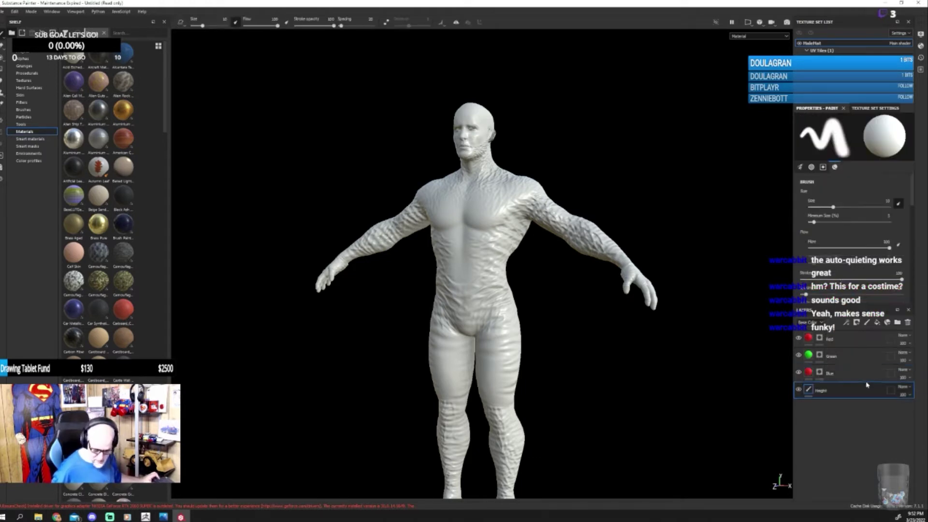
pyautogui.click(817, 375)
pyautogui.click(845, 295)
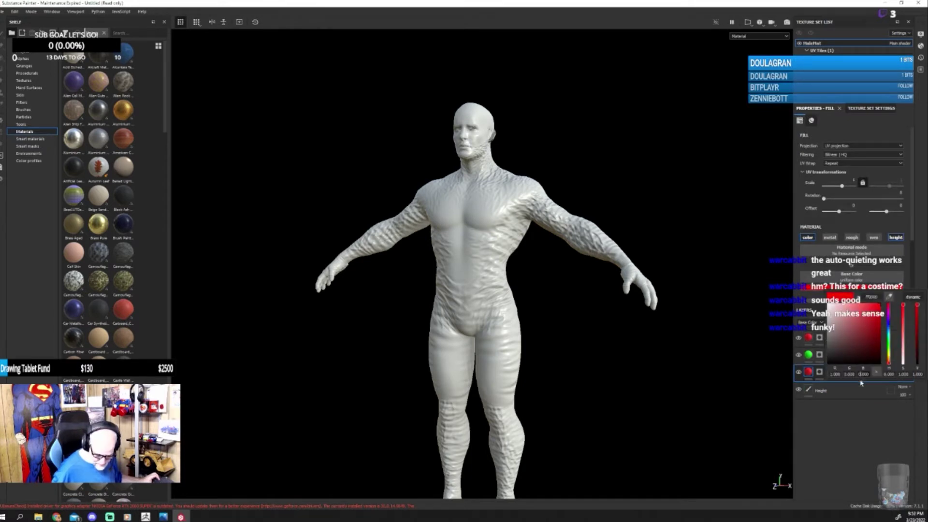
pyautogui.press('Return')
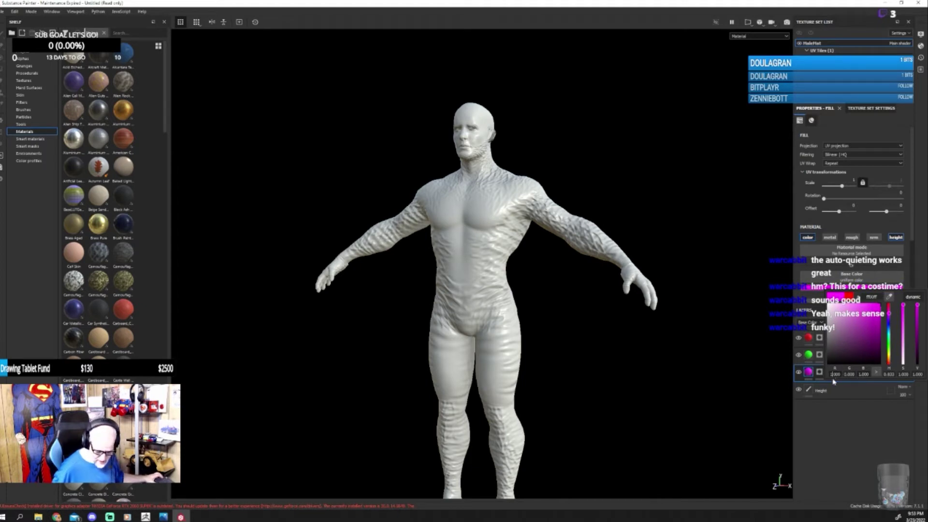
pyautogui.write('0')
pyautogui.press('Return')
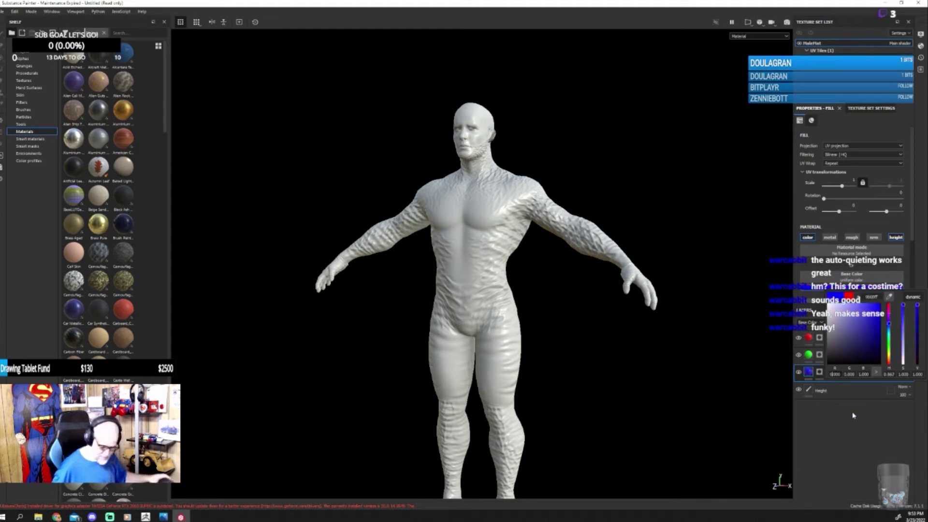
pyautogui.click(853, 416)
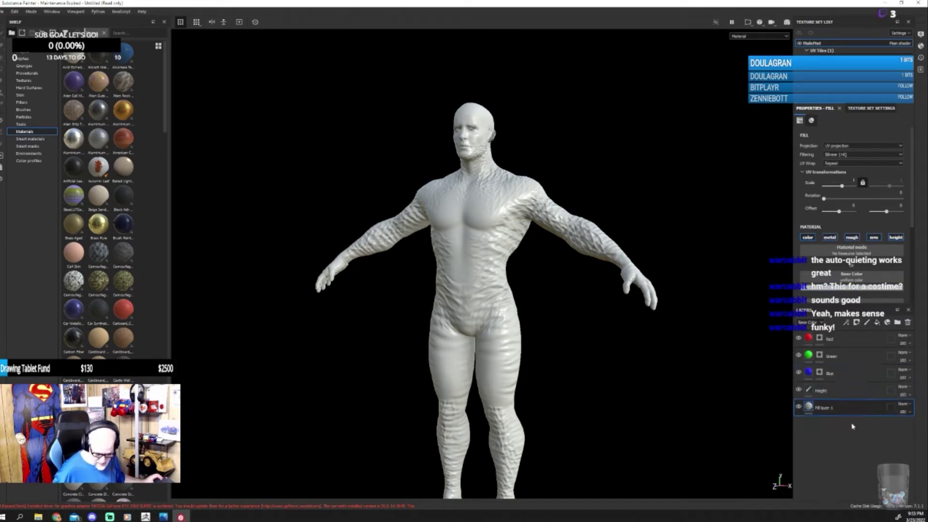
# Step: Rename the new fill 'CO', disable metallic and normal, and set its base colour white
pyautogui.doubleClick(824, 408)
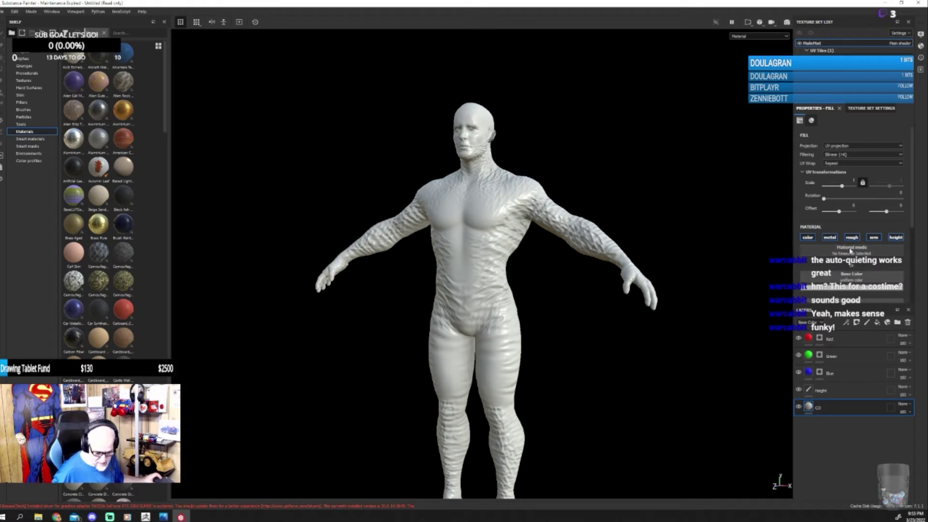
pyautogui.click(830, 237)
pyautogui.click(874, 237)
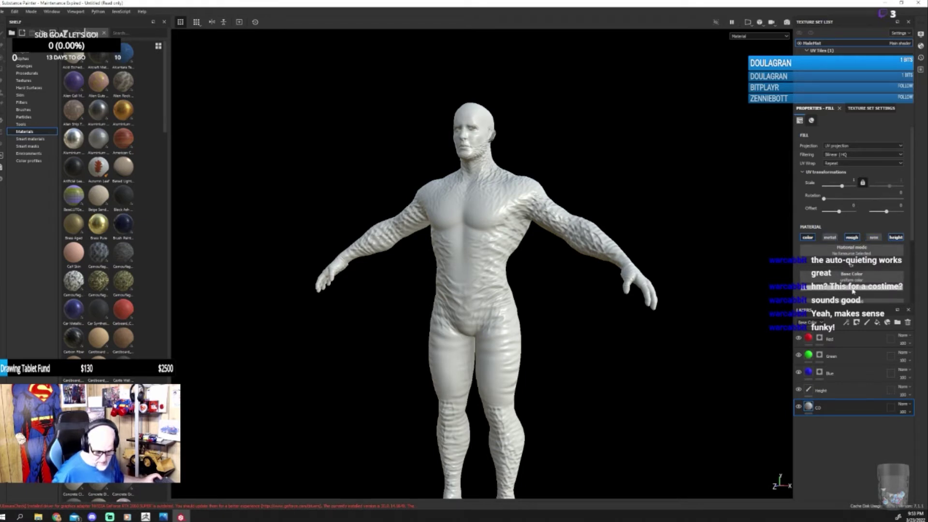
pyautogui.click(853, 290)
pyautogui.moveTo(851, 310); pyautogui.dragTo(829, 292)
pyautogui.click(863, 425)
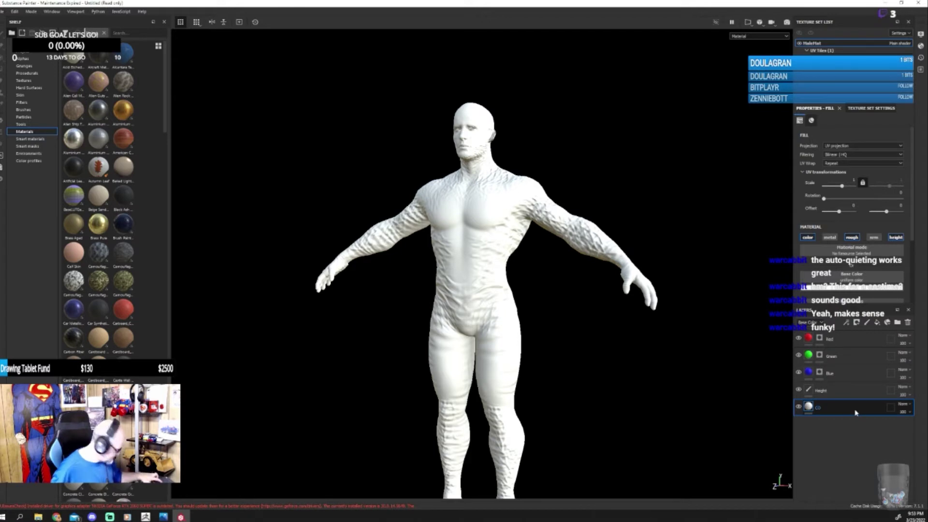
# Step: Duplicate CO as 'BG' with a dark base colour, then select CO and the colour layers
pyautogui.hotkey('ctrl', 'd')
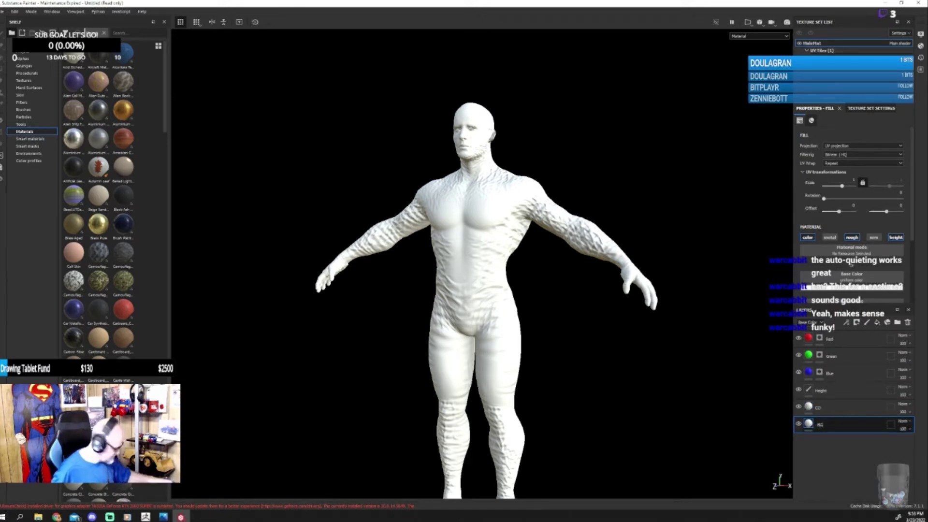
pyautogui.write('BG')
pyautogui.press('Return')
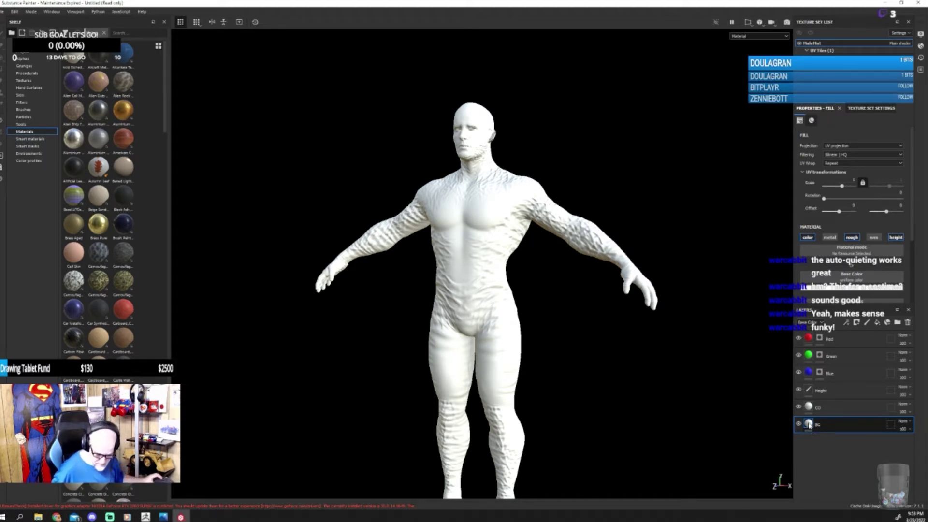
pyautogui.click(823, 288)
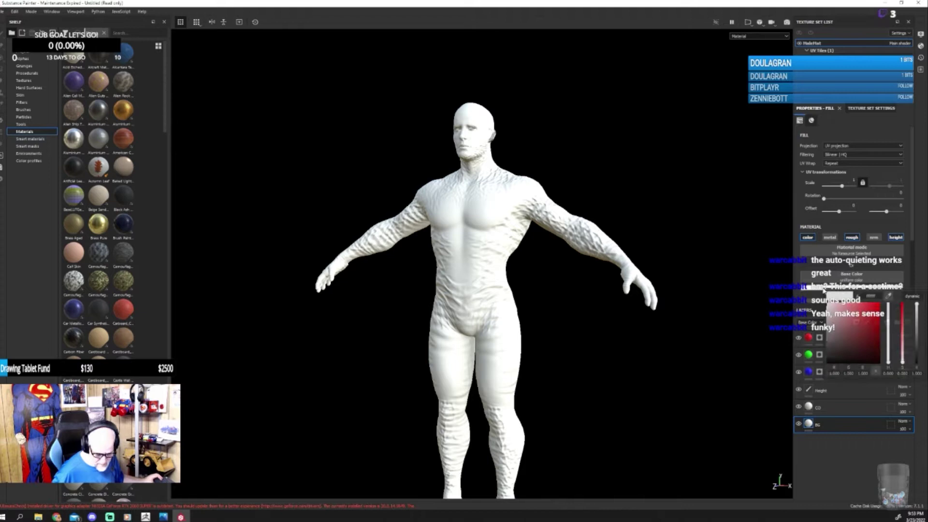
pyautogui.click(834, 344)
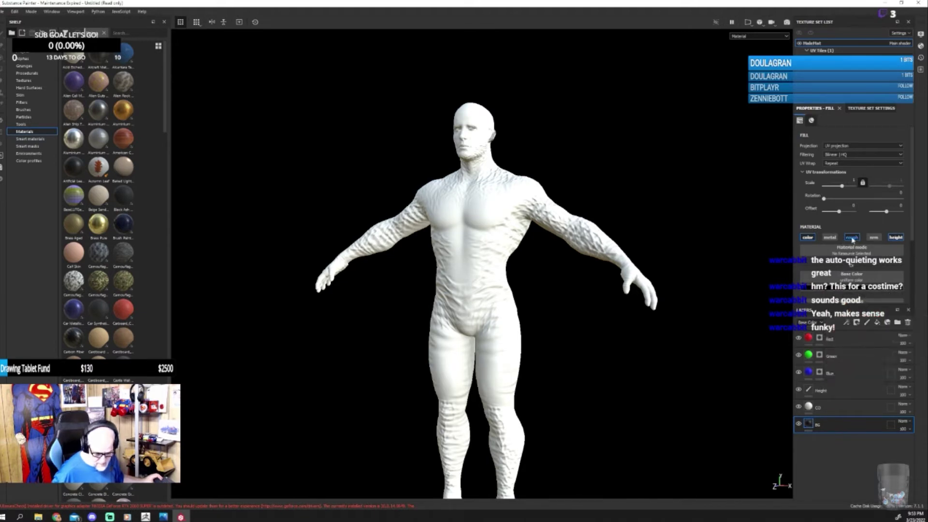
pyautogui.click(814, 407)
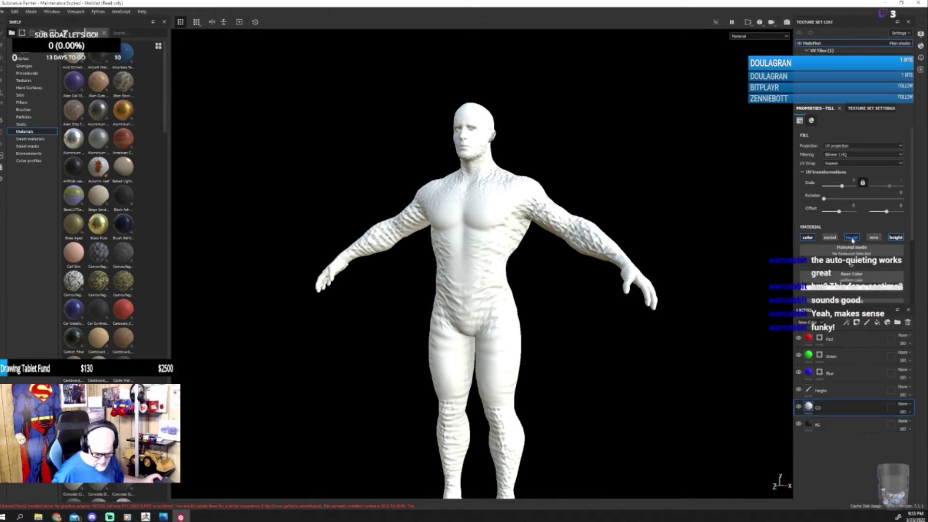
pyautogui.click(846, 340)
# Step: Group the Red, Green, Blue, Height and CO layers into Folder 1, then choose Save As
pyautogui.keyDown('shift'); pyautogui.click(845, 408); pyautogui.keyUp('shift')
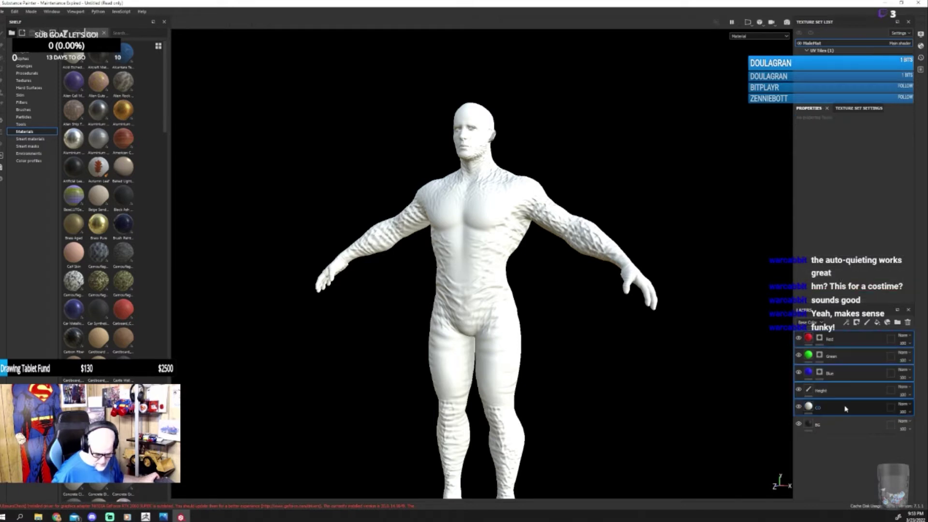
pyautogui.rightClick(845, 408)
pyautogui.click(856, 473)
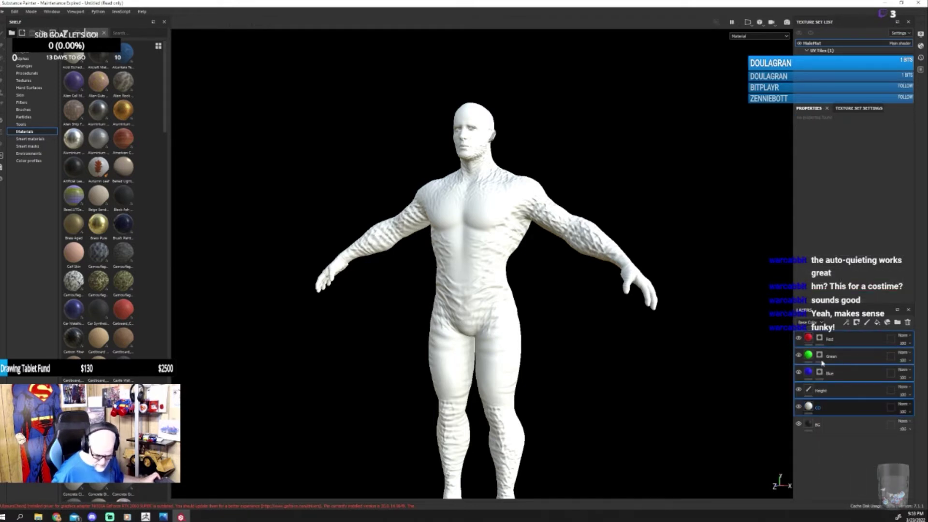
pyautogui.rightClick(814, 336)
pyautogui.click(851, 346)
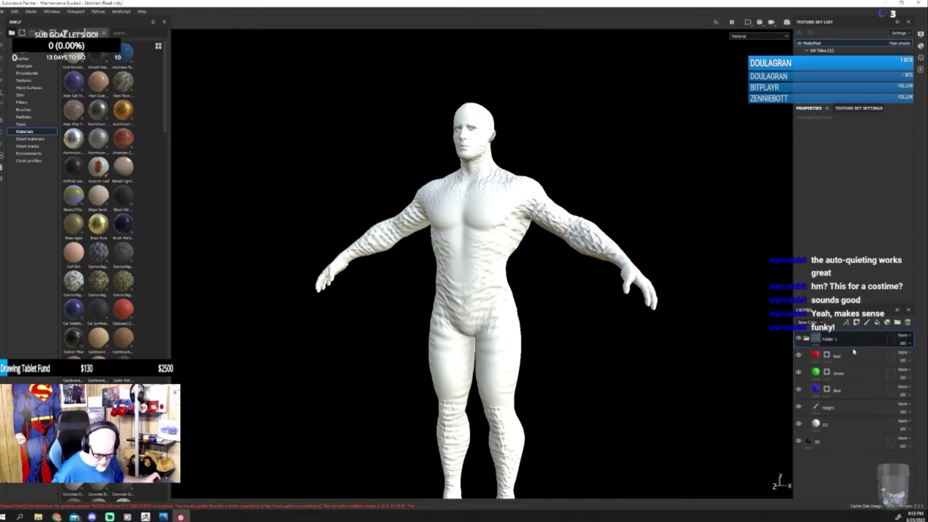
pyautogui.click(4, 12)
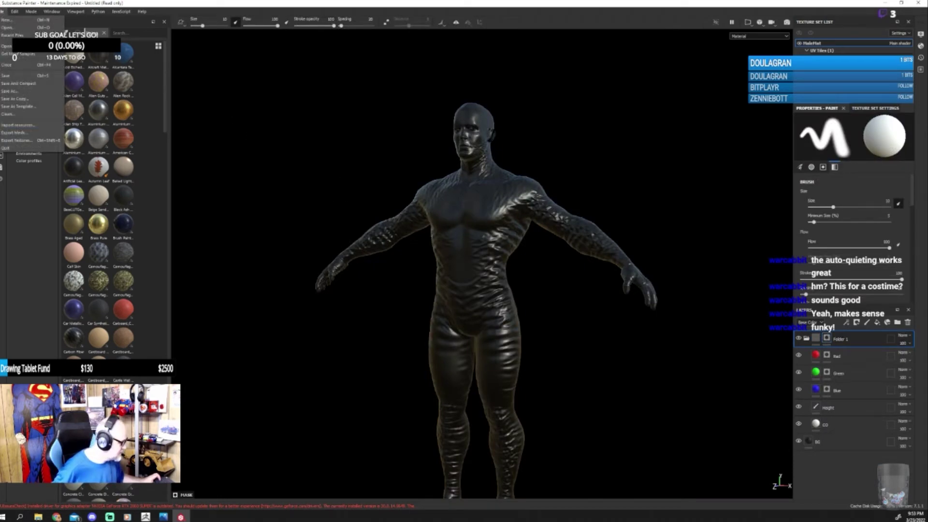
pyautogui.click(24, 92)
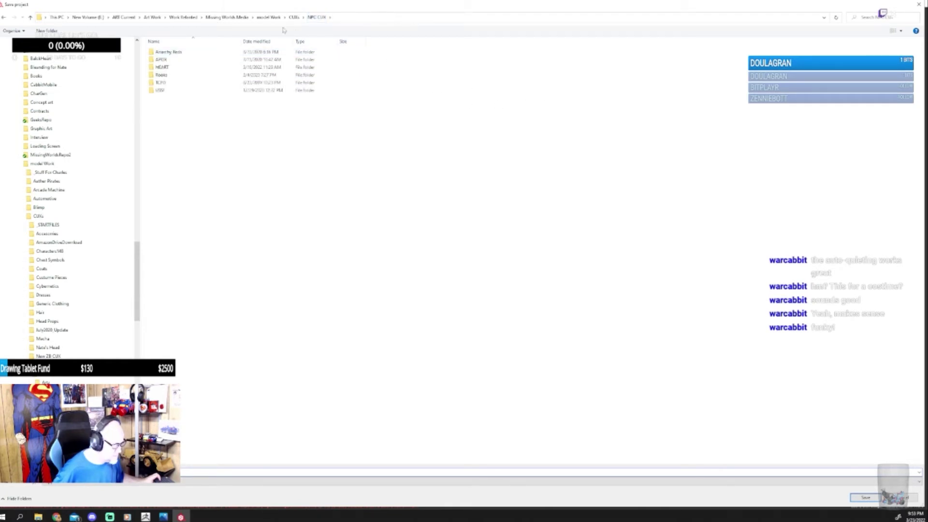
# Step: Save the project into CUXs > Personal Projects > Titan Armor > SP
pyautogui.click(294, 17)
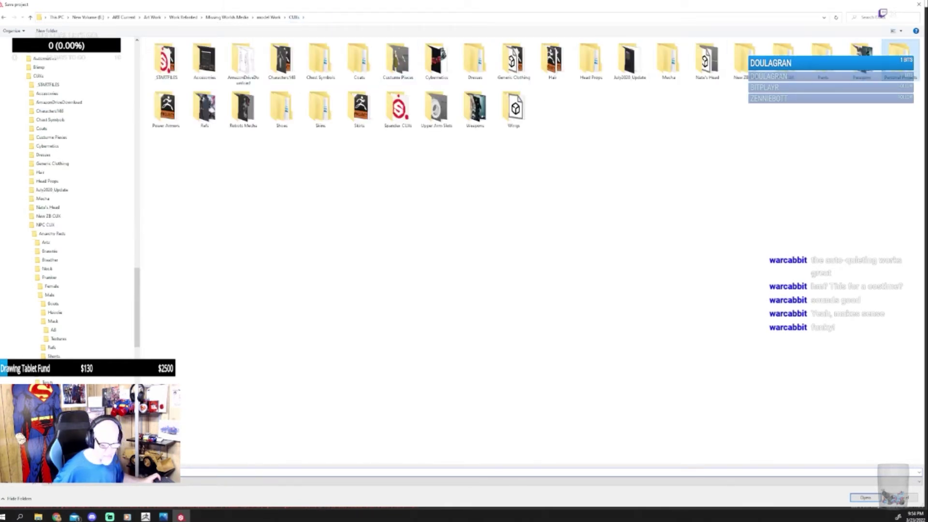
pyautogui.doubleClick(900, 57)
pyautogui.doubleClick(184, 51)
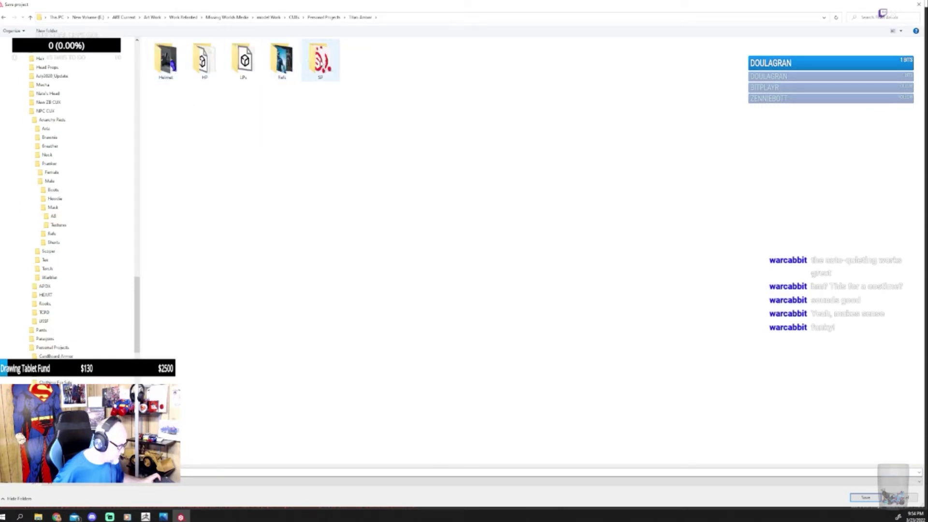
pyautogui.doubleClick(321, 62)
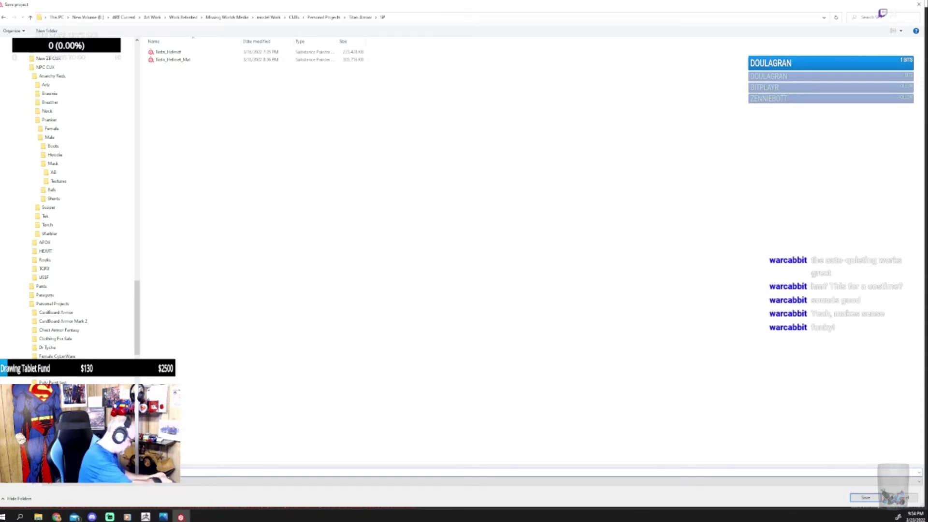
pyautogui.press('Return')
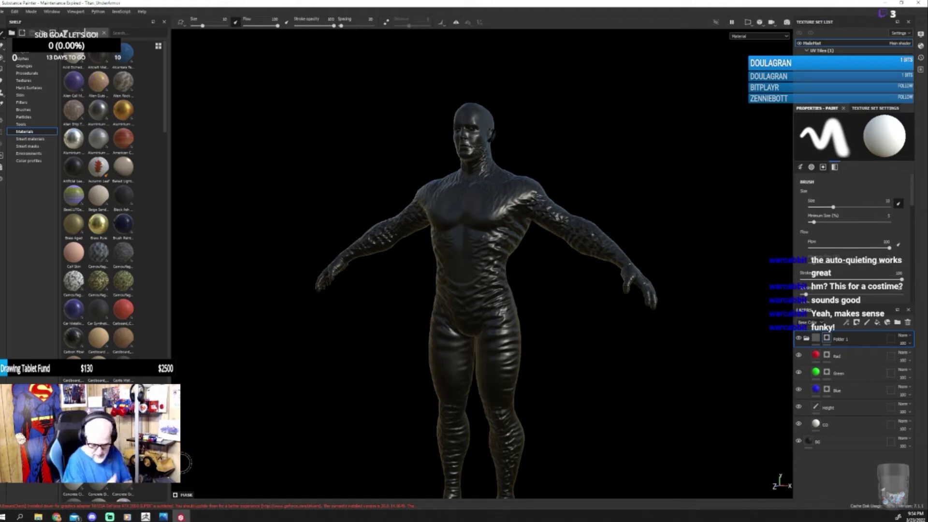
# Step: Turn on mirror symmetry, pick the Basic Hard brush, and stop pen pressure changing brush size
pyautogui.press('l')
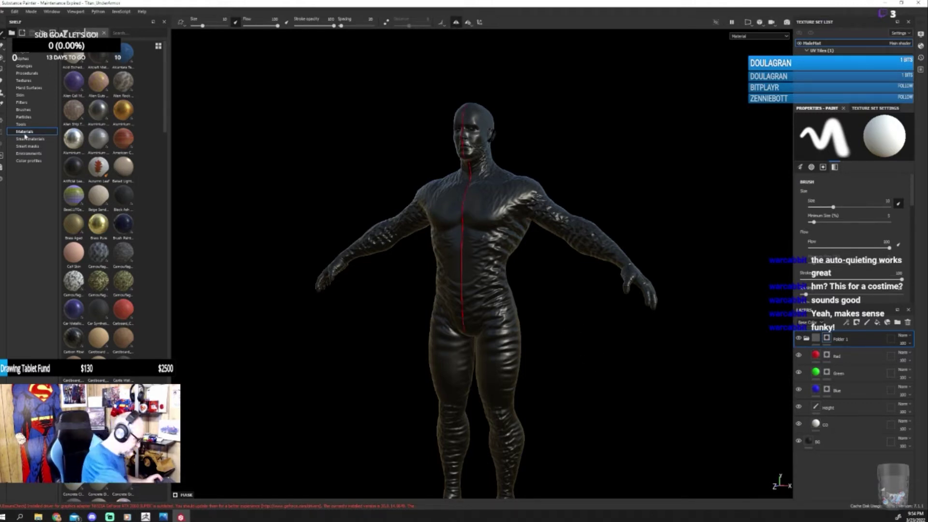
pyautogui.click(23, 110)
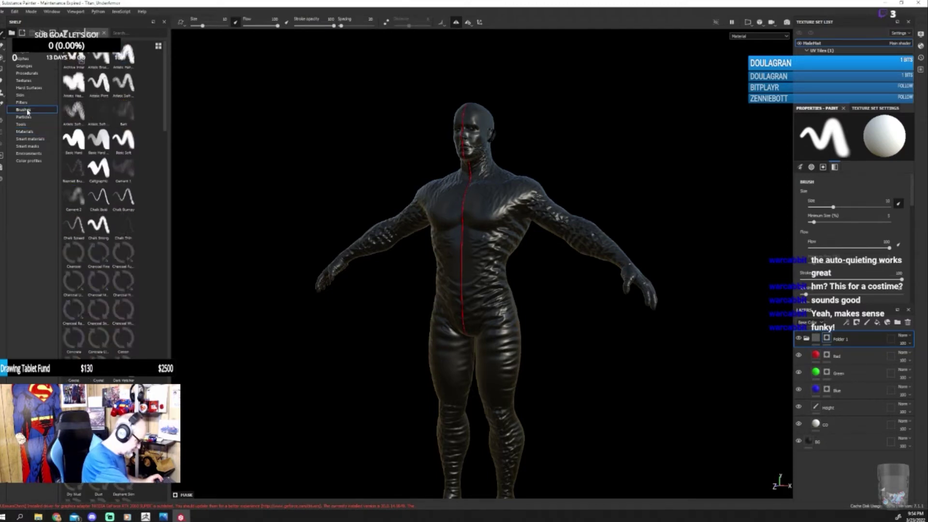
pyautogui.click(73, 141)
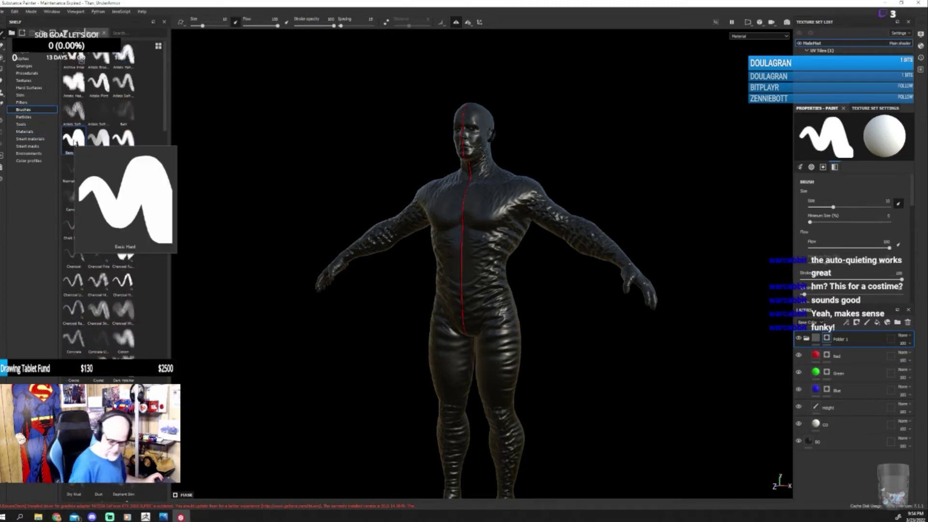
pyautogui.click(898, 203)
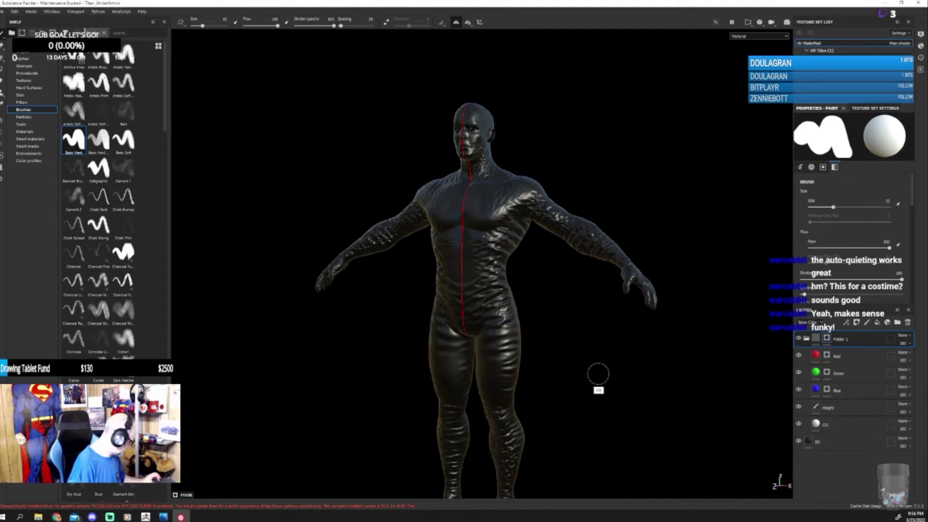
# Step: Paint white down the chest, belly, hips, thighs and buttocks with the mirrored brush
pyautogui.keyDown('alt'); pyautogui.moveTo(607, 365); pyautogui.dragTo(587, 321); pyautogui.keyUp('alt')
pyautogui.keyDown('alt'); pyautogui.moveTo(586, 321); pyautogui.dragTo(580, 481, button='right'); pyautogui.keyUp('alt')
pyautogui.moveTo(585, 269)
pyautogui.keyDown('alt'); pyautogui.mouseDown()
pyautogui.moveTo(579, 256)
pyautogui.moveTo(586, 400)
pyautogui.moveTo(574, 393)
pyautogui.mouseUp(); pyautogui.keyUp('alt')
pyautogui.moveTo(486, 290)
pyautogui.mouseDown()
pyautogui.moveTo(480, 329)
pyautogui.moveTo(503, 302)
pyautogui.moveTo(521, 313)
pyautogui.moveTo(527, 305)
pyautogui.moveTo(507, 271)
pyautogui.moveTo(482, 268)
pyautogui.moveTo(500, 229)
pyautogui.moveTo(501, 242)
pyautogui.moveTo(545, 255)
pyautogui.moveTo(557, 311)
pyautogui.moveTo(530, 366)
pyautogui.moveTo(501, 361)
pyautogui.moveTo(471, 401)
pyautogui.mouseUp()
pyautogui.keyDown('alt'); pyautogui.moveTo(556, 403); pyautogui.dragTo(546, 259, button='middle'); pyautogui.keyUp('alt')
pyautogui.moveTo(476, 270)
pyautogui.mouseDown()
pyautogui.moveTo(479, 338)
pyautogui.moveTo(497, 334)
pyautogui.moveTo(532, 299)
pyautogui.moveTo(516, 394)
pyautogui.moveTo(483, 381)
pyautogui.moveTo(480, 368)
pyautogui.moveTo(551, 377)
pyautogui.moveTo(579, 271)
pyautogui.mouseUp()
pyautogui.moveTo(476, 373)
pyautogui.mouseDown()
pyautogui.moveTo(484, 398)
pyautogui.moveTo(496, 371)
pyautogui.moveTo(513, 408)
pyautogui.moveTo(532, 400)
pyautogui.moveTo(546, 414)
pyautogui.moveTo(650, 369)
pyautogui.moveTo(490, 384)
pyautogui.moveTo(414, 417)
pyautogui.moveTo(520, 234)
pyautogui.moveTo(528, 258)
pyautogui.moveTo(577, 300)
pyautogui.moveTo(510, 230)
pyautogui.moveTo(526, 212)
pyautogui.moveTo(501, 84)
pyautogui.moveTo(467, 94)
pyautogui.moveTo(447, 123)
pyautogui.moveTo(451, 171)
pyautogui.moveTo(476, 214)
pyautogui.moveTo(499, 204)
pyautogui.moveTo(498, 161)
pyautogui.moveTo(438, 199)
pyautogui.moveTo(433, 188)
pyautogui.moveTo(546, 317)
pyautogui.moveTo(505, 290)
pyautogui.mouseUp()
pyautogui.moveTo(505, 290)
pyautogui.mouseDown()
pyautogui.moveTo(483, 310)
pyautogui.moveTo(476, 368)
pyautogui.moveTo(431, 387)
pyautogui.moveTo(418, 299)
pyautogui.moveTo(413, 416)
pyautogui.moveTo(454, 425)
pyautogui.moveTo(476, 416)
pyautogui.moveTo(483, 391)
pyautogui.mouseUp()
# Step: Paint the knees, calves and the area around the boot tops and ankles white
pyautogui.keyDown('alt'); pyautogui.moveTo(482, 393); pyautogui.dragTo(483, 247, button='middle'); pyautogui.keyUp('alt')
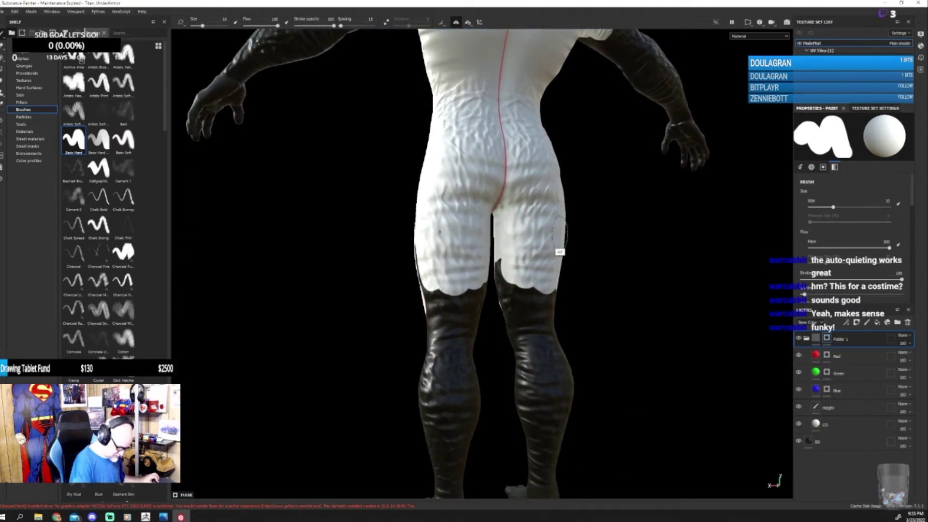
pyautogui.moveTo(483, 299)
pyautogui.mouseDown()
pyautogui.moveTo(435, 348)
pyautogui.moveTo(424, 320)
pyautogui.moveTo(559, 317)
pyautogui.moveTo(491, 328)
pyautogui.moveTo(468, 366)
pyautogui.moveTo(508, 387)
pyautogui.moveTo(550, 362)
pyautogui.mouseUp()
pyautogui.moveTo(550, 363)
pyautogui.keyDown('alt'); pyautogui.mouseDown(button='middle')
pyautogui.moveTo(556, 227)
pyautogui.moveTo(554, 276)
pyautogui.mouseUp(button='middle'); pyautogui.keyUp('alt')
pyautogui.moveTo(554, 277)
pyautogui.mouseDown()
pyautogui.moveTo(440, 290)
pyautogui.moveTo(530, 261)
pyautogui.mouseUp()
pyautogui.moveTo(535, 294)
pyautogui.keyDown('alt'); pyautogui.mouseDown()
pyautogui.moveTo(647, 303)
pyautogui.moveTo(477, 232)
pyautogui.moveTo(441, 155)
pyautogui.moveTo(389, 159)
pyautogui.moveTo(372, 209)
pyautogui.moveTo(394, 339)
pyautogui.moveTo(372, 382)
pyautogui.moveTo(354, 360)
pyautogui.moveTo(355, 387)
pyautogui.moveTo(382, 382)
pyautogui.moveTo(387, 367)
pyautogui.mouseUp(); pyautogui.keyUp('alt')
pyautogui.keyDown('alt'); pyautogui.moveTo(532, 314); pyautogui.dragTo(598, 317); pyautogui.keyUp('alt')
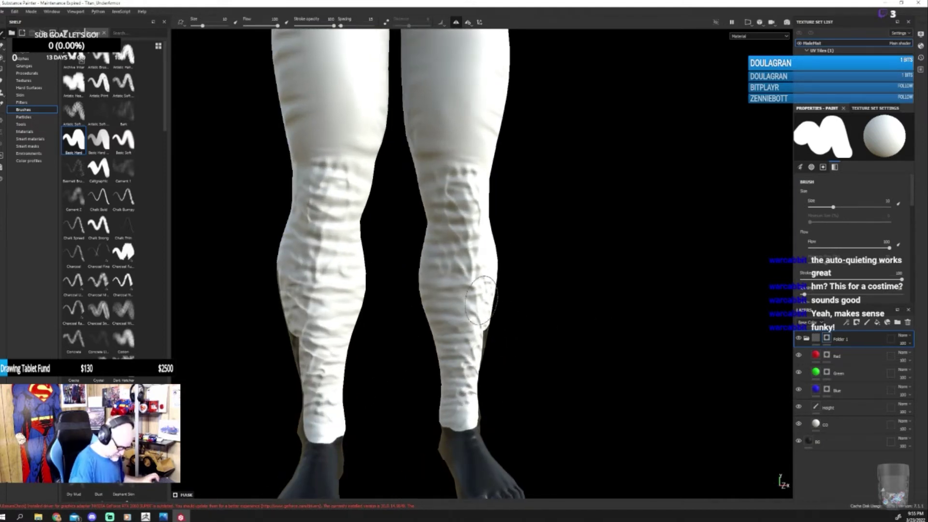
pyautogui.moveTo(491, 385)
pyautogui.keyDown('alt'); pyautogui.mouseDown()
pyautogui.moveTo(424, 375)
pyautogui.moveTo(515, 359)
pyautogui.moveTo(501, 259)
pyautogui.moveTo(507, 348)
pyautogui.moveTo(512, 289)
pyautogui.moveTo(531, 309)
pyautogui.mouseUp(); pyautogui.keyUp('alt')
pyautogui.moveTo(614, 318)
pyautogui.keyDown('alt'); pyautogui.mouseDown()
pyautogui.moveTo(555, 249)
pyautogui.moveTo(539, 252)
pyautogui.moveTo(519, 402)
pyautogui.moveTo(452, 381)
pyautogui.moveTo(502, 317)
pyautogui.mouseUp(); pyautogui.keyUp('alt')
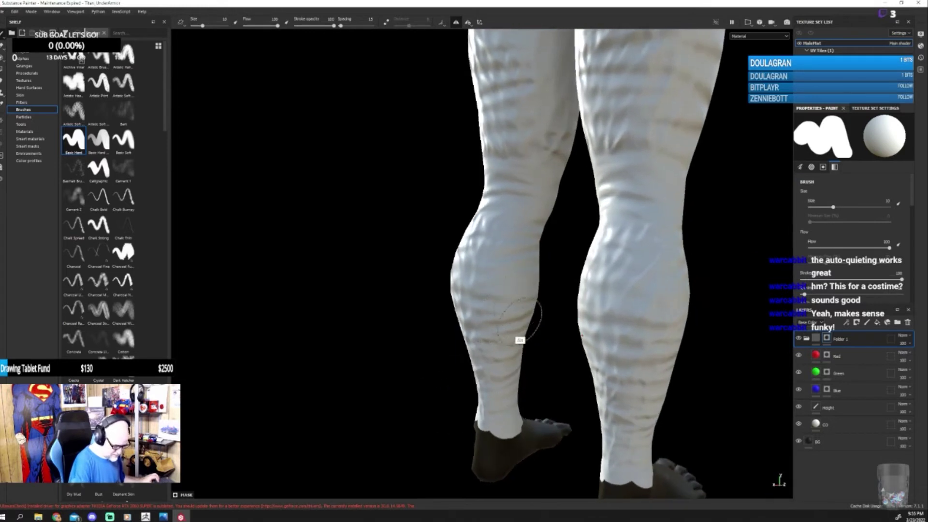
pyautogui.moveTo(515, 382)
pyautogui.keyDown('alt'); pyautogui.mouseDown()
pyautogui.moveTo(515, 394)
pyautogui.moveTo(551, 388)
pyautogui.moveTo(634, 354)
pyautogui.moveTo(604, 341)
pyautogui.mouseUp(); pyautogui.keyUp('alt')
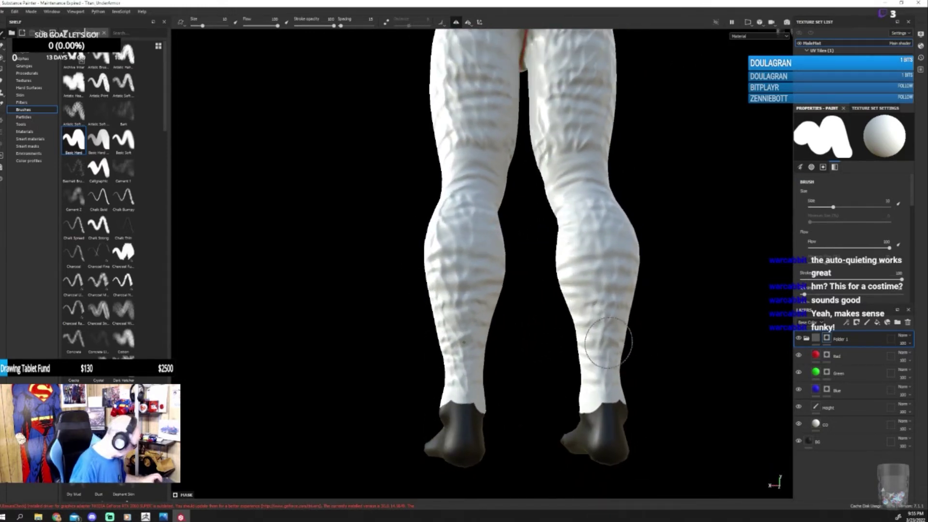
# Step: Reduce the brush size to 3.13 and paint black bands across both ankles
pyautogui.moveTo(604, 340)
pyautogui.keyDown('ctrl'); pyautogui.mouseDown(button='right')
pyautogui.moveTo(484, 409)
pyautogui.moveTo(464, 408)
pyautogui.mouseUp(button='right'); pyautogui.keyUp('ctrl')
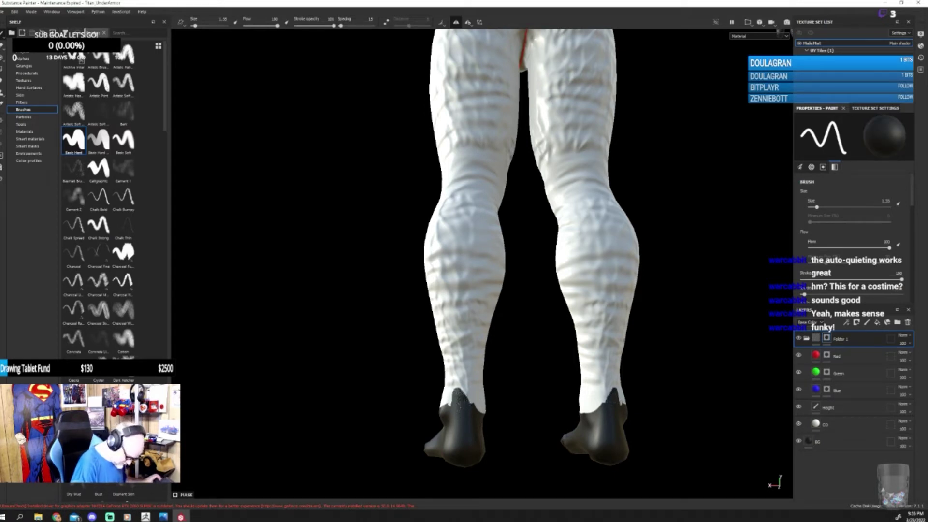
pyautogui.keyDown('alt'); pyautogui.moveTo(497, 404); pyautogui.dragTo(475, 396); pyautogui.keyUp('alt')
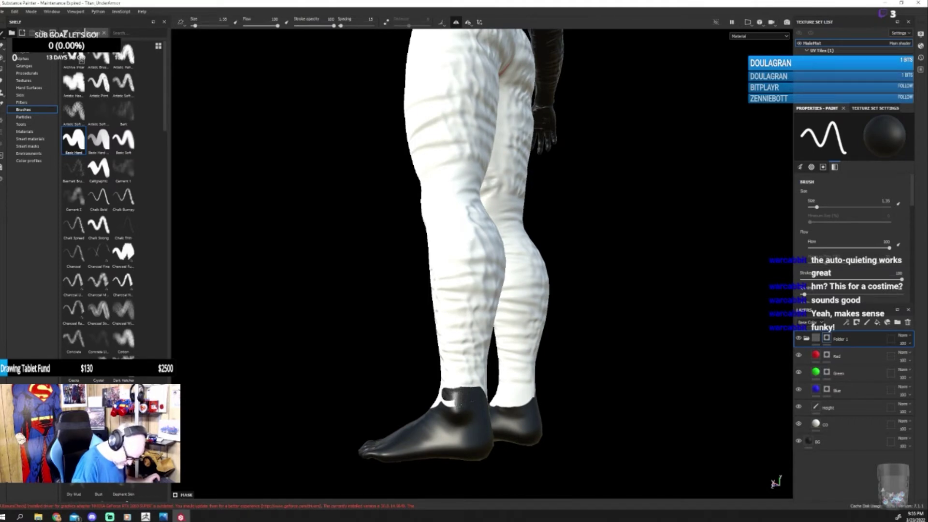
pyautogui.keyDown('alt'); pyautogui.moveTo(467, 412); pyautogui.dragTo(733, 441); pyautogui.keyUp('alt')
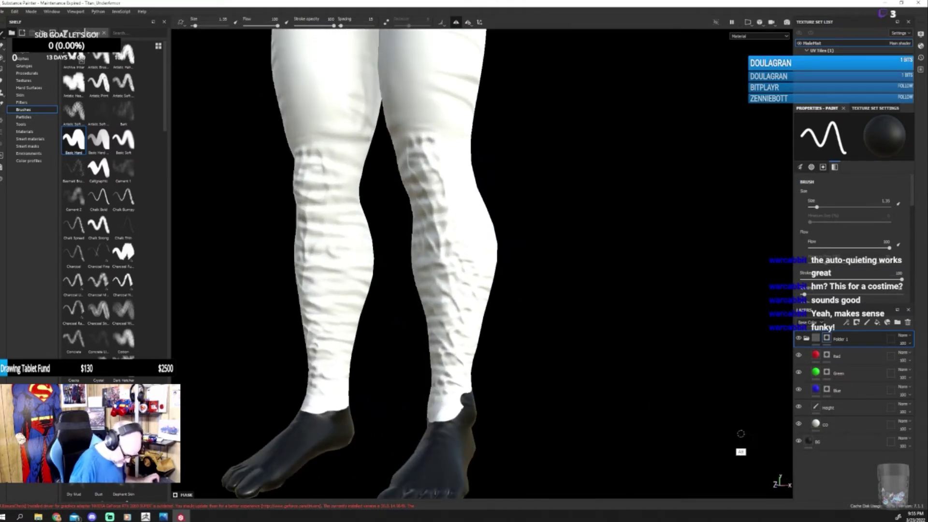
pyautogui.moveTo(311, 389)
pyautogui.mouseDown()
pyautogui.moveTo(344, 396)
pyautogui.moveTo(309, 411)
pyautogui.mouseUp()
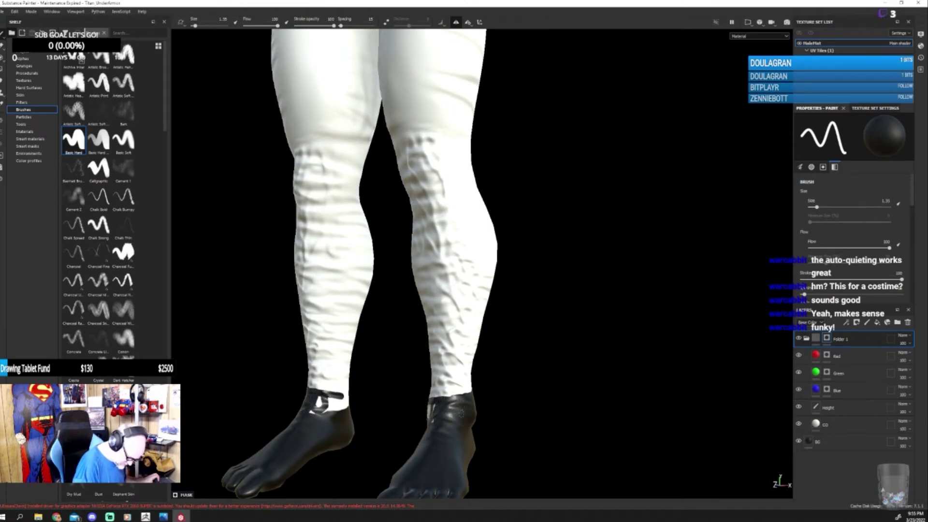
pyautogui.keyDown('alt'); pyautogui.moveTo(497, 408); pyautogui.dragTo(700, 411); pyautogui.keyUp('alt')
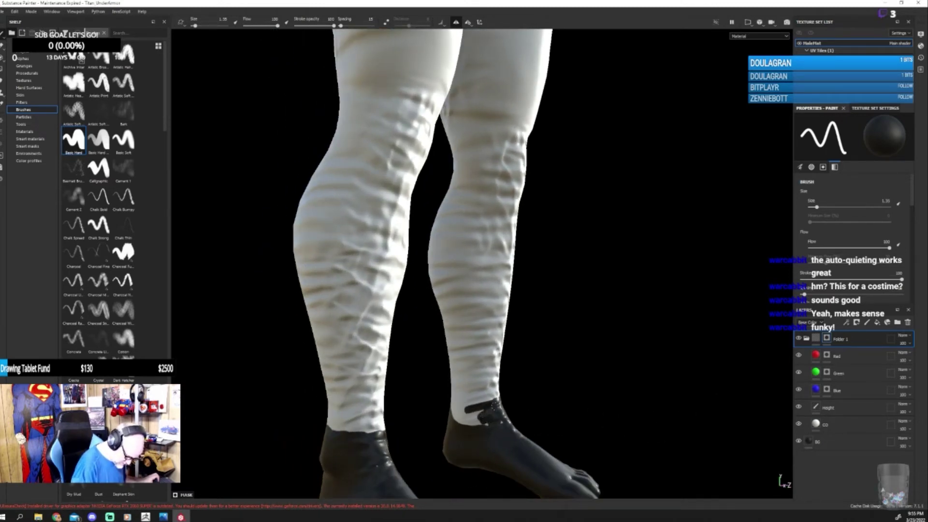
pyautogui.moveTo(448, 407); pyautogui.dragTo(469, 418)
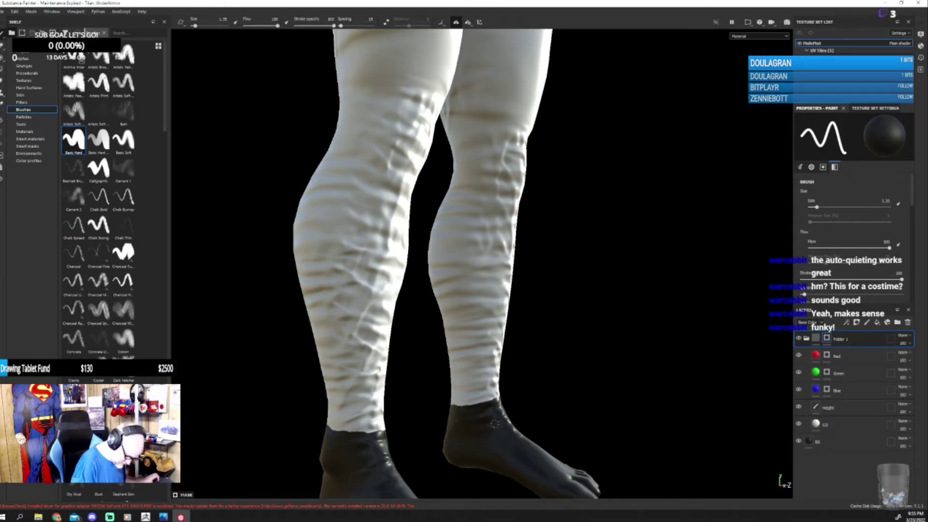
# Step: Paint black over the tops of both boots to cover the remaining white patches
pyautogui.keyDown('alt'); pyautogui.moveTo(461, 423); pyautogui.dragTo(645, 397); pyautogui.keyUp('alt')
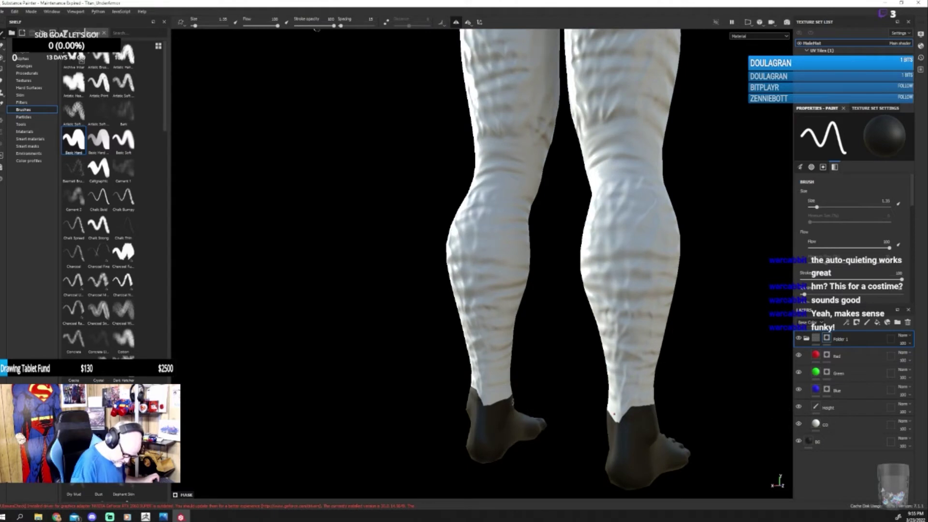
pyautogui.keyDown('alt'); pyautogui.moveTo(496, 401); pyautogui.dragTo(540, 409); pyautogui.keyUp('alt')
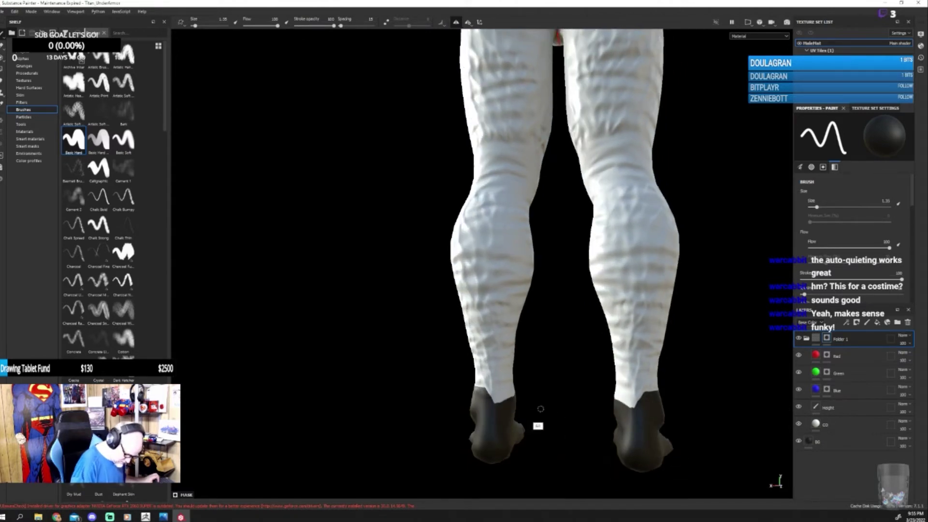
pyautogui.moveTo(643, 394); pyautogui.dragTo(616, 392)
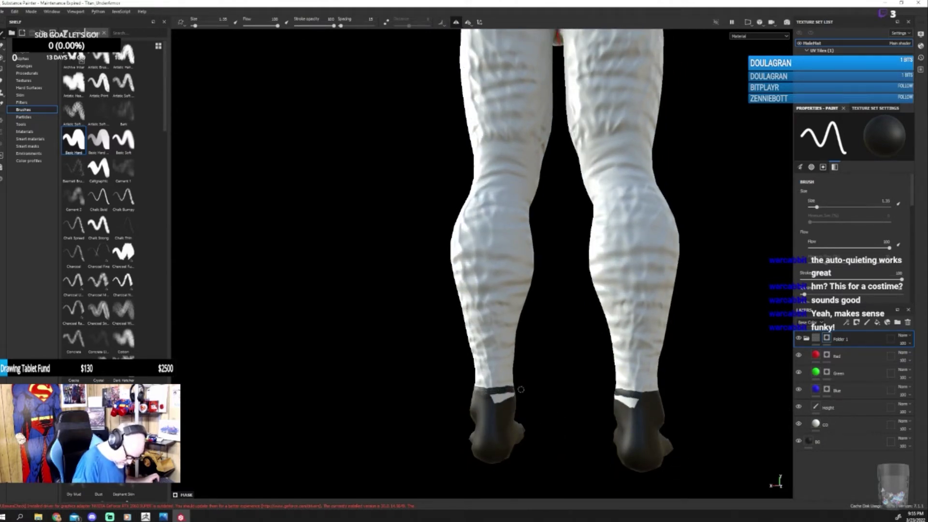
pyautogui.moveTo(521, 389)
pyautogui.mouseDown()
pyautogui.moveTo(491, 396)
pyautogui.moveTo(500, 402)
pyautogui.moveTo(508, 397)
pyautogui.moveTo(433, 409)
pyautogui.mouseUp()
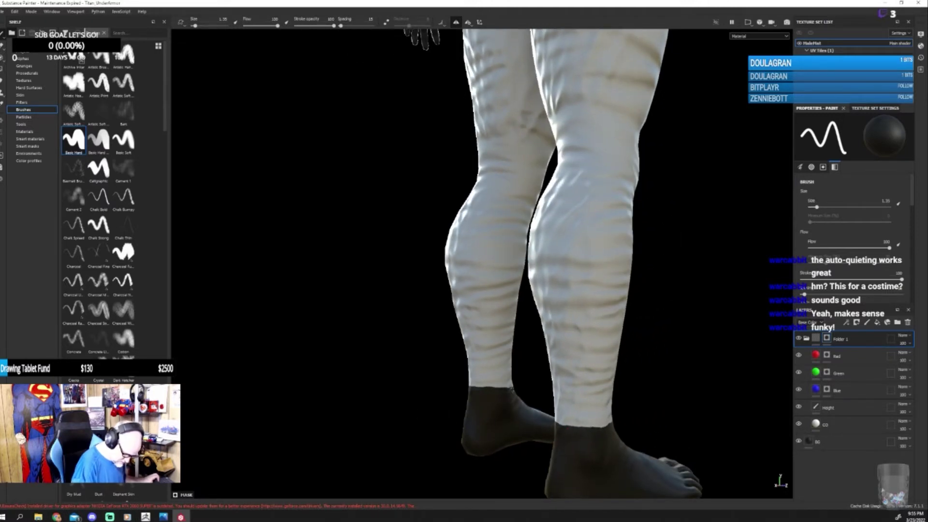
pyautogui.keyDown('alt'); pyautogui.moveTo(532, 396); pyautogui.dragTo(621, 193); pyautogui.keyUp('alt')
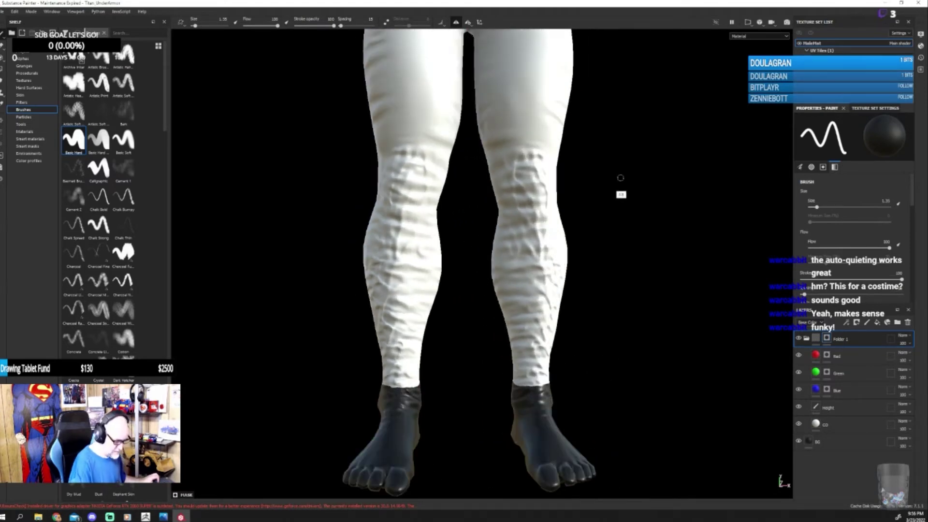
pyautogui.keyDown('alt'); pyautogui.moveTo(621, 193); pyautogui.dragTo(535, 415, button='middle'); pyautogui.keyUp('alt')
# Step: Enlarge the brush to 4.65 and paint the black shoulders and upper arms white
pyautogui.scroll(6, 540, 384)
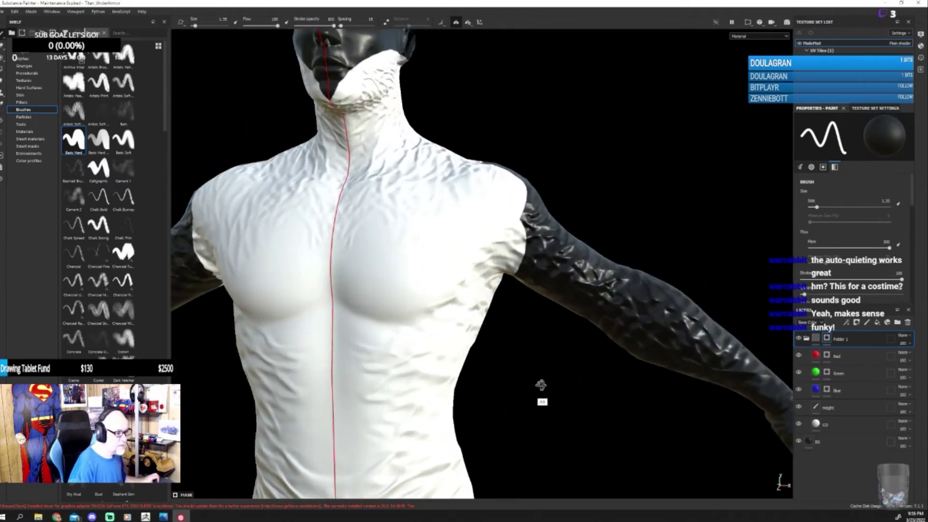
pyautogui.keyDown('alt'); pyautogui.moveTo(534, 421); pyautogui.dragTo(520, 501); pyautogui.keyUp('alt')
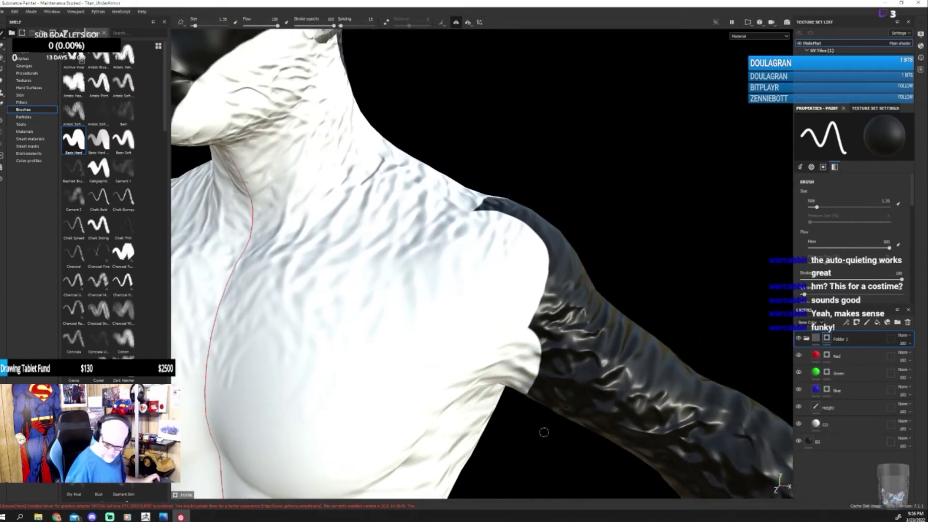
pyautogui.scroll(-5, 544, 431)
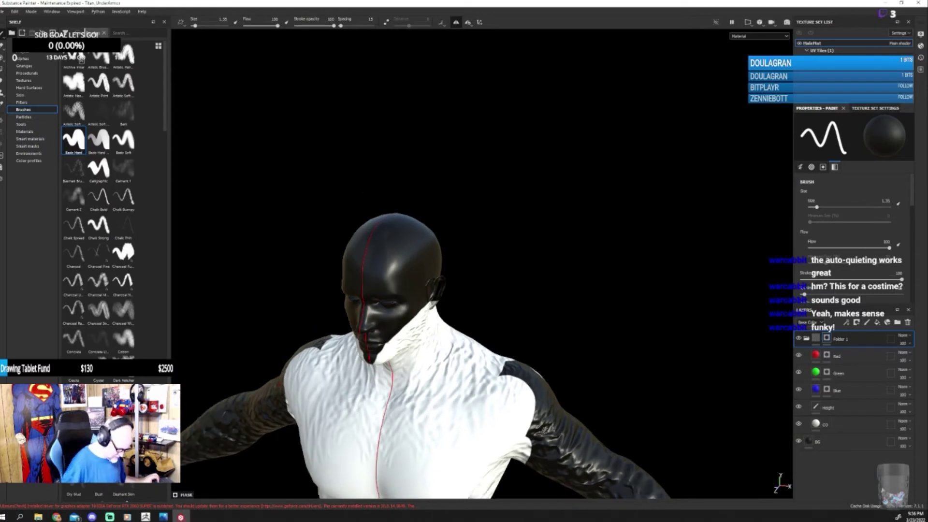
pyautogui.keyDown('alt'); pyautogui.moveTo(565, 489); pyautogui.dragTo(546, 254); pyautogui.keyUp('alt')
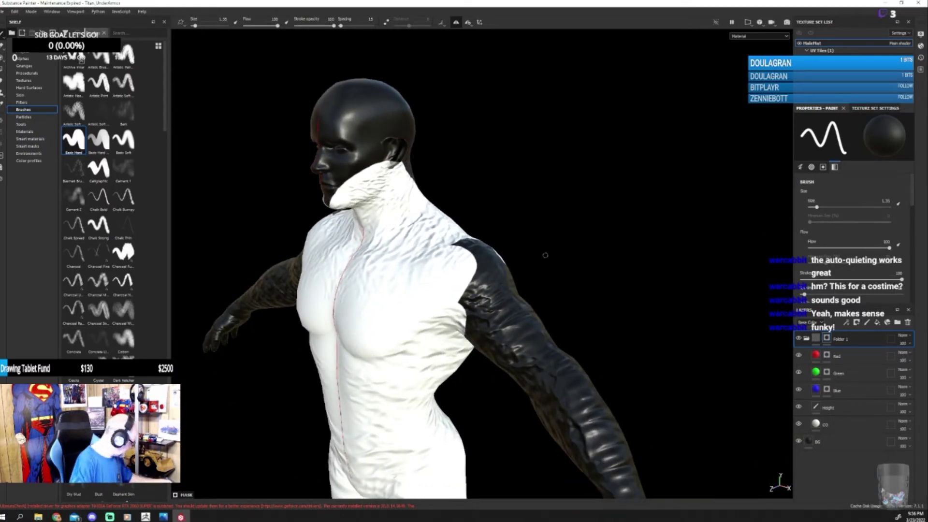
pyautogui.press(']')
pyautogui.press(']')
pyautogui.press(']')
pyautogui.press(']')
pyautogui.press(']')
pyautogui.press(']')
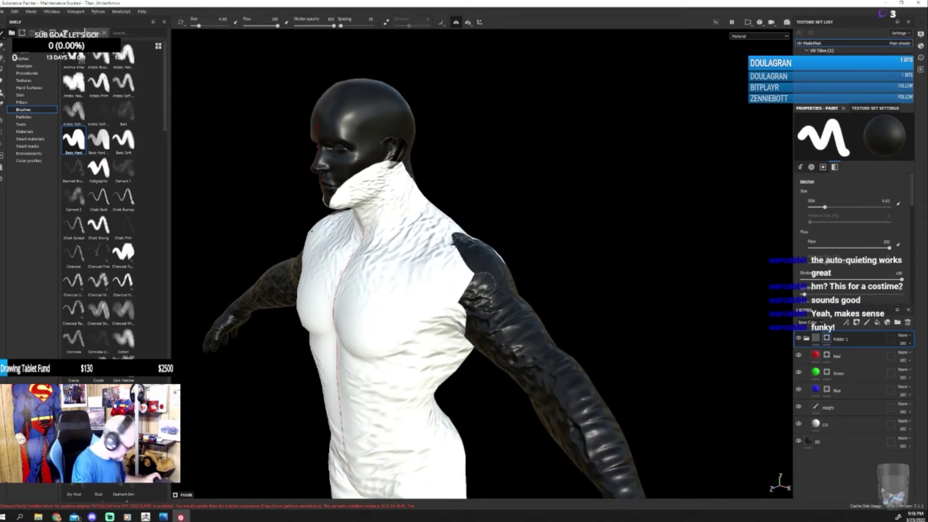
pyautogui.moveTo(486, 283)
pyautogui.mouseDown()
pyautogui.moveTo(469, 231)
pyautogui.moveTo(447, 233)
pyautogui.moveTo(468, 268)
pyautogui.moveTo(459, 316)
pyautogui.moveTo(509, 303)
pyautogui.moveTo(486, 256)
pyautogui.mouseUp()
pyautogui.moveTo(614, 314)
pyautogui.keyDown('alt'); pyautogui.mouseDown()
pyautogui.moveTo(494, 366)
pyautogui.moveTo(520, 261)
pyautogui.moveTo(522, 406)
pyautogui.moveTo(469, 400)
pyautogui.moveTo(480, 367)
pyautogui.moveTo(658, 311)
pyautogui.moveTo(428, 414)
pyautogui.moveTo(500, 476)
pyautogui.moveTo(514, 451)
pyautogui.moveTo(505, 442)
pyautogui.moveTo(522, 476)
pyautogui.moveTo(532, 356)
pyautogui.moveTo(570, 311)
pyautogui.moveTo(607, 224)
pyautogui.mouseUp(); pyautogui.keyUp('alt')
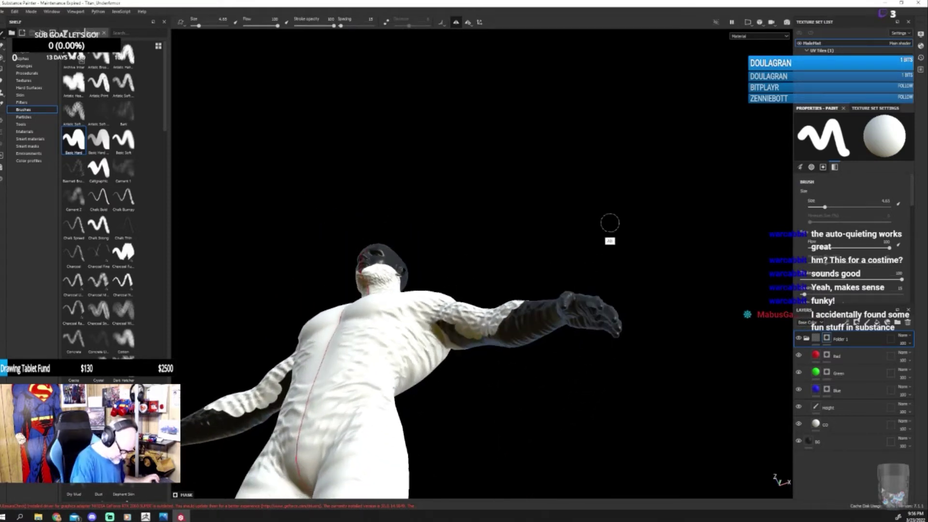
# Step: Paint both forearms and gloves white down to the hands
pyautogui.moveTo(452, 336)
pyautogui.mouseDown()
pyautogui.moveTo(461, 353)
pyautogui.moveTo(480, 340)
pyautogui.moveTo(536, 340)
pyautogui.moveTo(566, 299)
pyautogui.moveTo(615, 312)
pyautogui.moveTo(621, 338)
pyautogui.mouseUp()
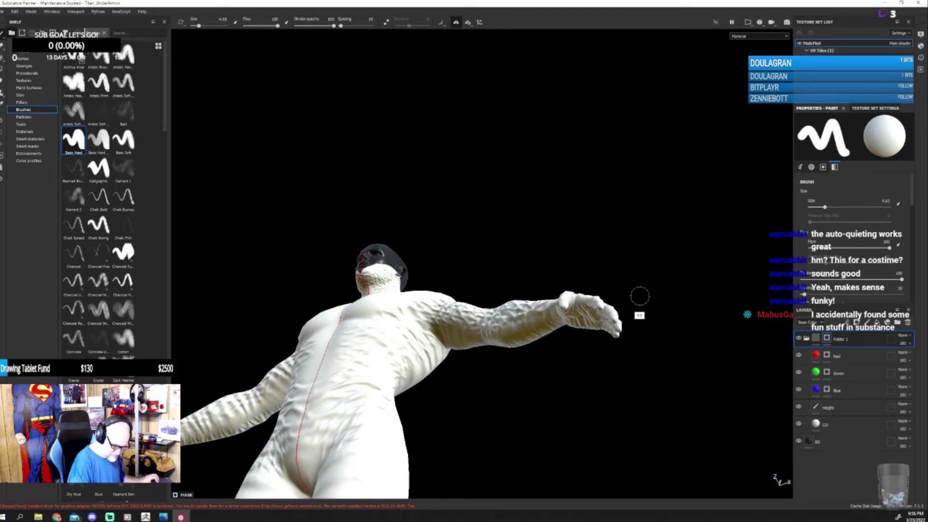
pyautogui.keyDown('alt'); pyautogui.moveTo(638, 296); pyautogui.dragTo(608, 357); pyautogui.keyUp('alt')
pyautogui.moveTo(556, 374)
pyautogui.keyDown('alt'); pyautogui.mouseDown()
pyautogui.moveTo(529, 300)
pyautogui.moveTo(483, 409)
pyautogui.moveTo(476, 401)
pyautogui.moveTo(478, 387)
pyautogui.moveTo(494, 399)
pyautogui.moveTo(505, 386)
pyautogui.moveTo(552, 283)
pyautogui.mouseUp(); pyautogui.keyUp('alt')
pyautogui.keyDown('alt'); pyautogui.moveTo(614, 290); pyautogui.dragTo(526, 239); pyautogui.keyUp('alt')
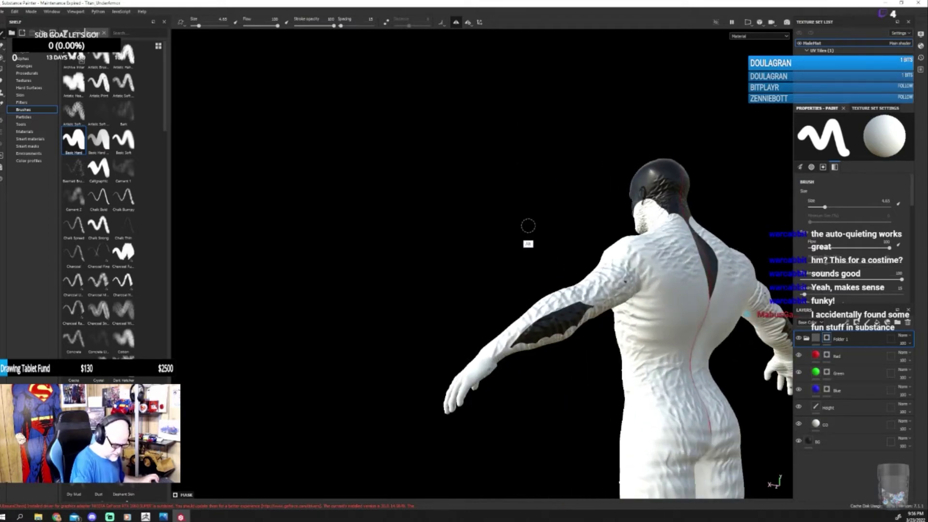
# Step: Cover the black forearm patch and the dark strip down the back with white
pyautogui.moveTo(595, 309); pyautogui.dragTo(505, 346)
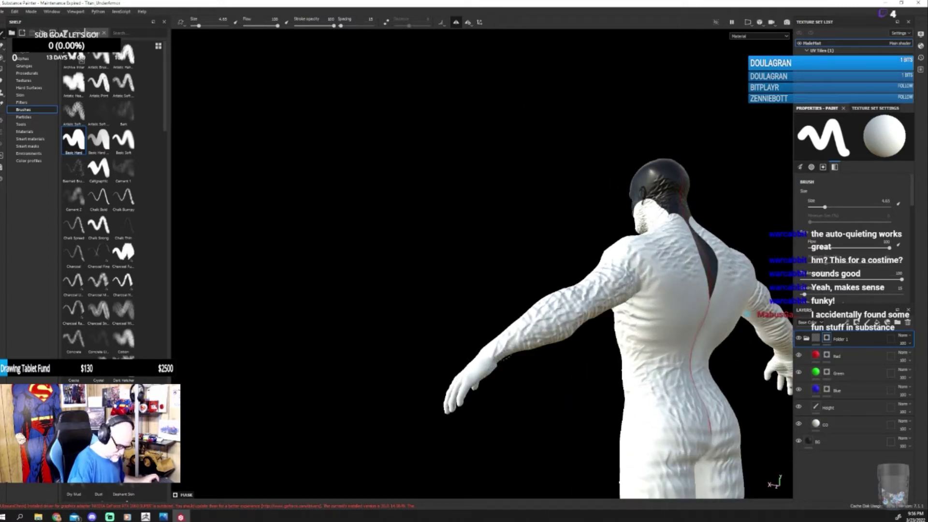
pyautogui.moveTo(540, 389)
pyautogui.keyDown('alt'); pyautogui.mouseDown()
pyautogui.moveTo(530, 321)
pyautogui.moveTo(512, 288)
pyautogui.moveTo(513, 429)
pyautogui.moveTo(480, 464)
pyautogui.moveTo(498, 456)
pyautogui.moveTo(488, 402)
pyautogui.mouseUp(); pyautogui.keyUp('alt')
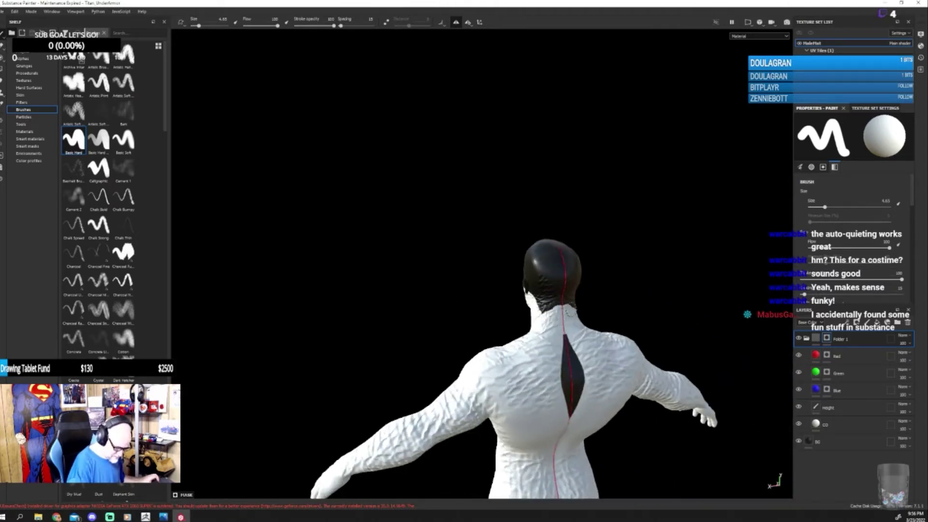
pyautogui.moveTo(564, 324); pyautogui.dragTo(560, 407)
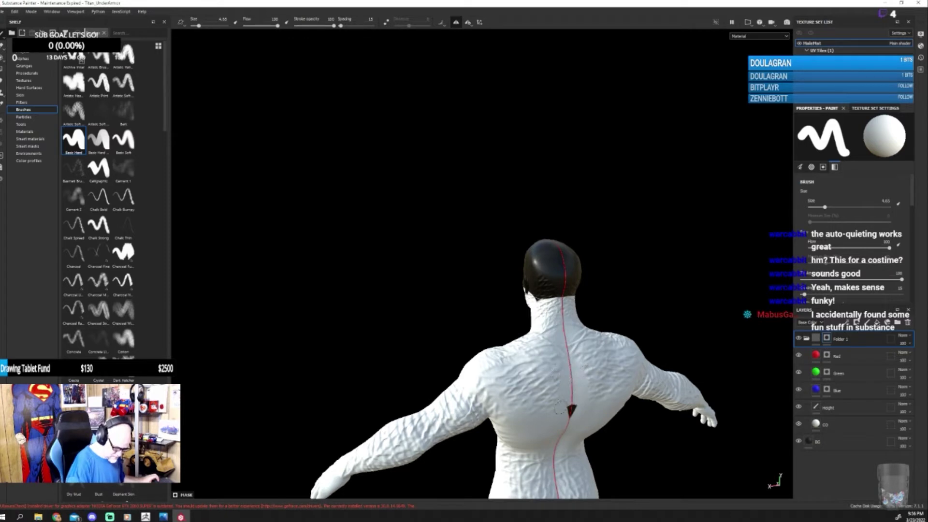
# Step: Paint the back of the head and neck white, then shrink the brush to 1.35
pyautogui.moveTo(610, 346)
pyautogui.keyDown('alt'); pyautogui.mouseDown()
pyautogui.moveTo(636, 338)
pyautogui.moveTo(625, 311)
pyautogui.mouseUp(); pyautogui.keyUp('alt')
pyautogui.moveTo(540, 307)
pyautogui.mouseDown()
pyautogui.moveTo(544, 277)
pyautogui.moveTo(574, 288)
pyautogui.moveTo(556, 300)
pyautogui.mouseUp()
pyautogui.moveTo(593, 297)
pyautogui.keyDown('alt'); pyautogui.mouseDown()
pyautogui.moveTo(641, 310)
pyautogui.moveTo(625, 300)
pyautogui.mouseUp(); pyautogui.keyUp('alt')
pyautogui.press('[')
pyautogui.press('[')
pyautogui.press('[')
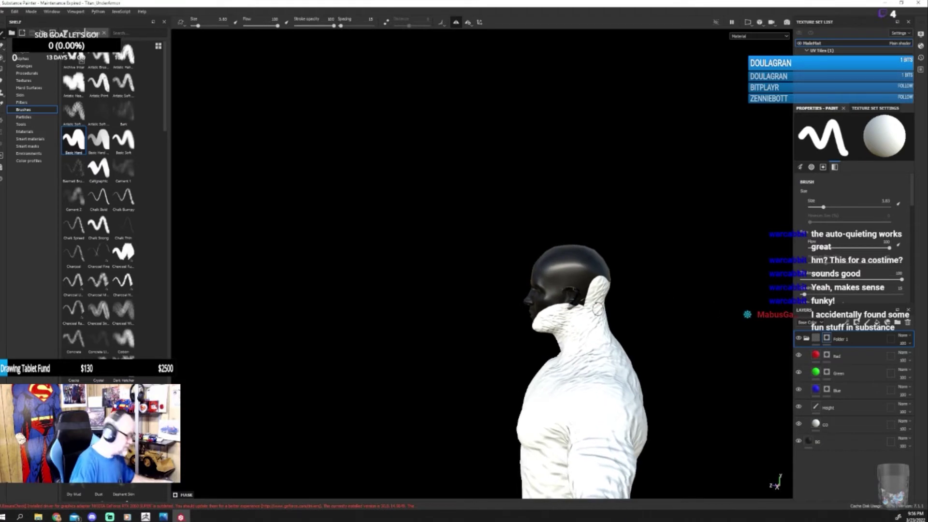
pyautogui.press('[')
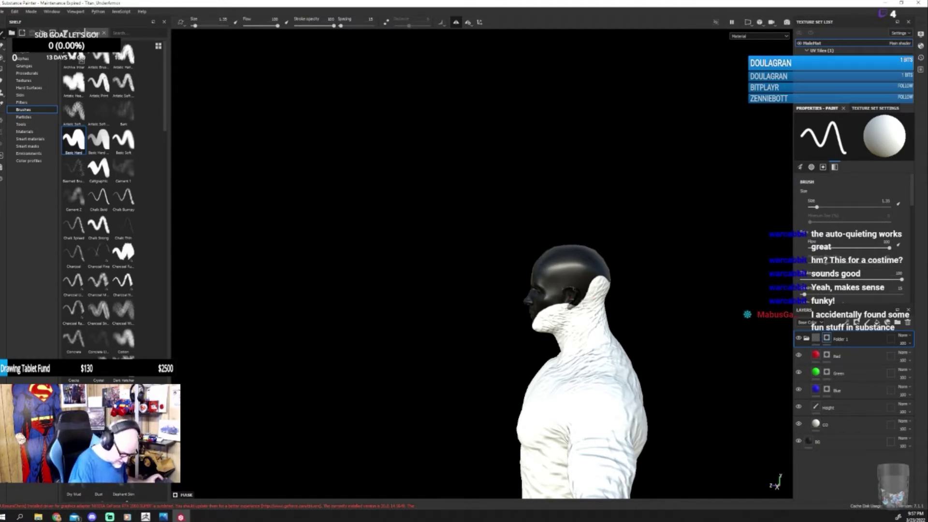
pyautogui.press('x')
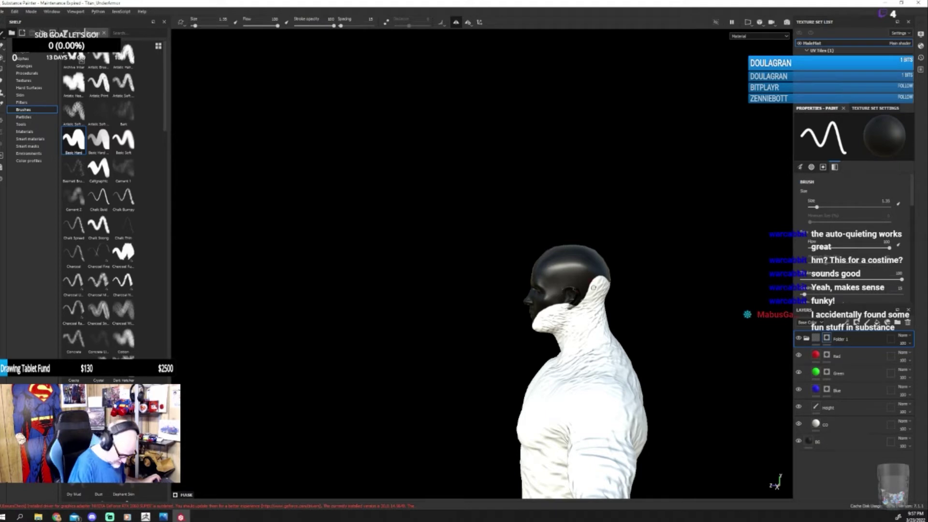
pyautogui.keyDown('alt'); pyautogui.moveTo(639, 347); pyautogui.dragTo(711, 326); pyautogui.keyUp('alt')
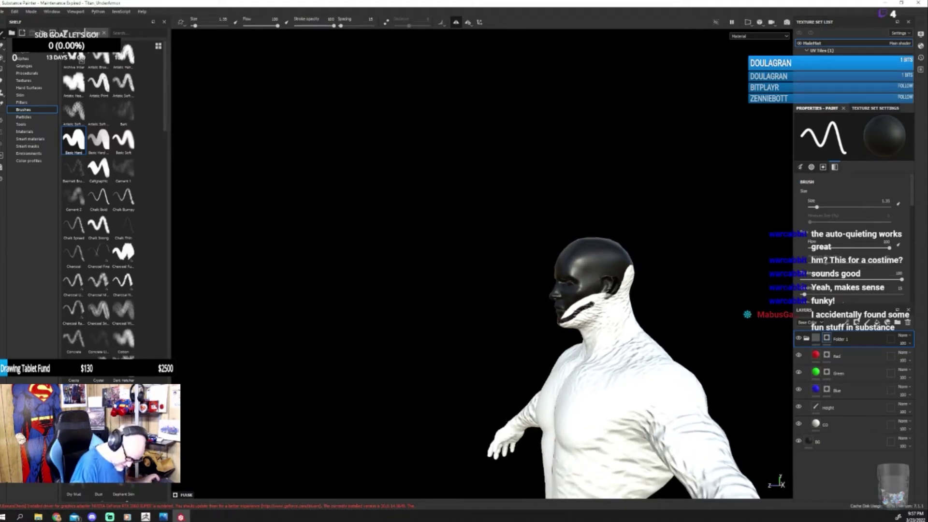
pyautogui.moveTo(613, 293); pyautogui.dragTo(561, 316)
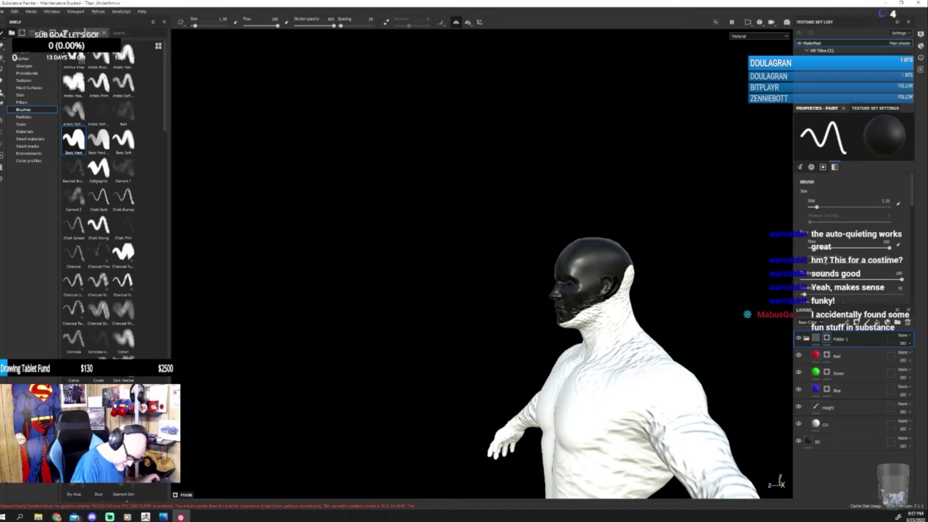
pyautogui.keyDown('alt'); pyautogui.moveTo(631, 312); pyautogui.dragTo(703, 291); pyautogui.keyUp('alt')
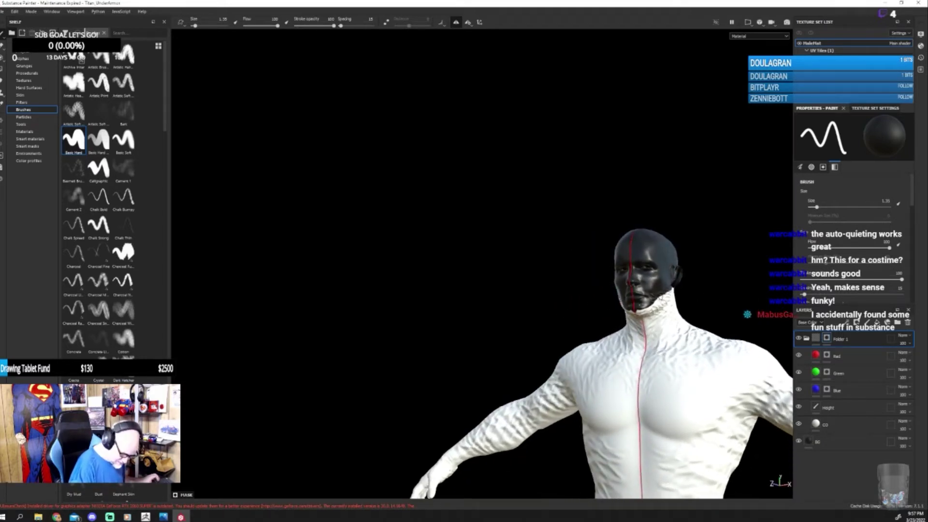
pyautogui.press('x')
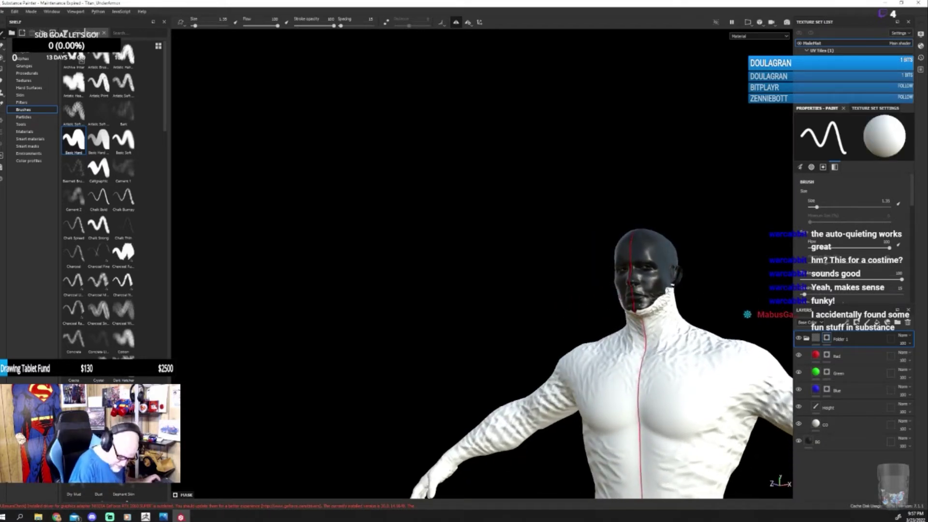
pyautogui.moveTo(671, 290); pyautogui.dragTo(653, 296)
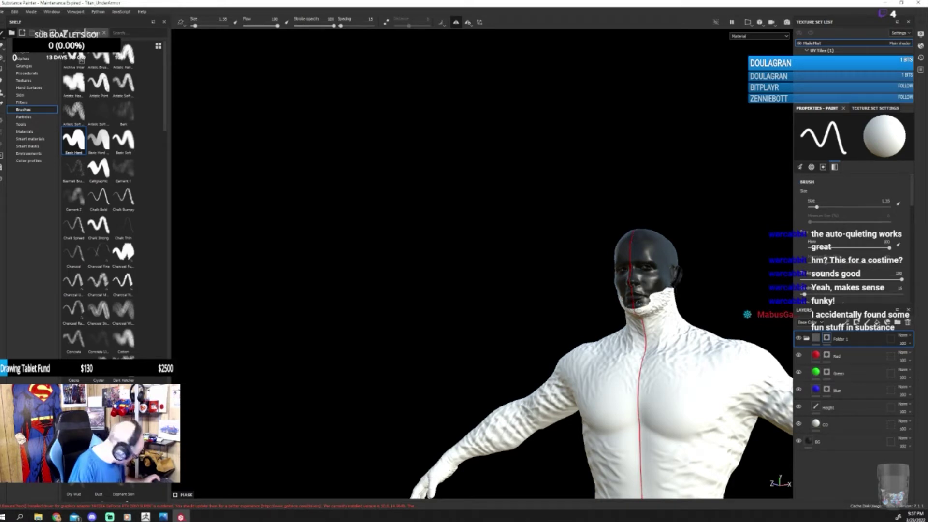
pyautogui.press('x')
pyautogui.keyDown('alt'); pyautogui.moveTo(634, 304); pyautogui.dragTo(697, 315); pyautogui.keyUp('alt')
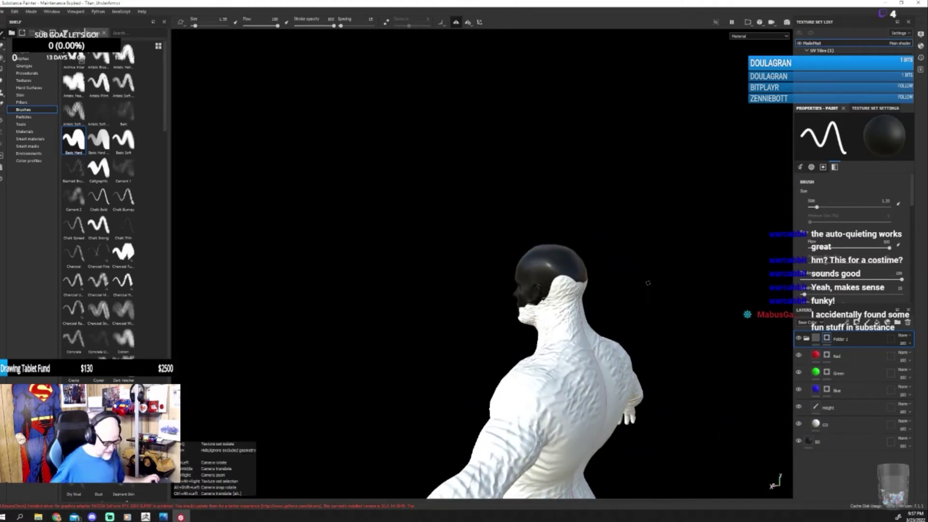
pyautogui.moveTo(650, 285)
pyautogui.keyDown('alt'); pyautogui.mouseDown()
pyautogui.moveTo(601, 275)
pyautogui.moveTo(563, 283)
pyautogui.moveTo(543, 271)
pyautogui.moveTo(557, 261)
pyautogui.moveTo(590, 297)
pyautogui.mouseUp(); pyautogui.keyUp('alt')
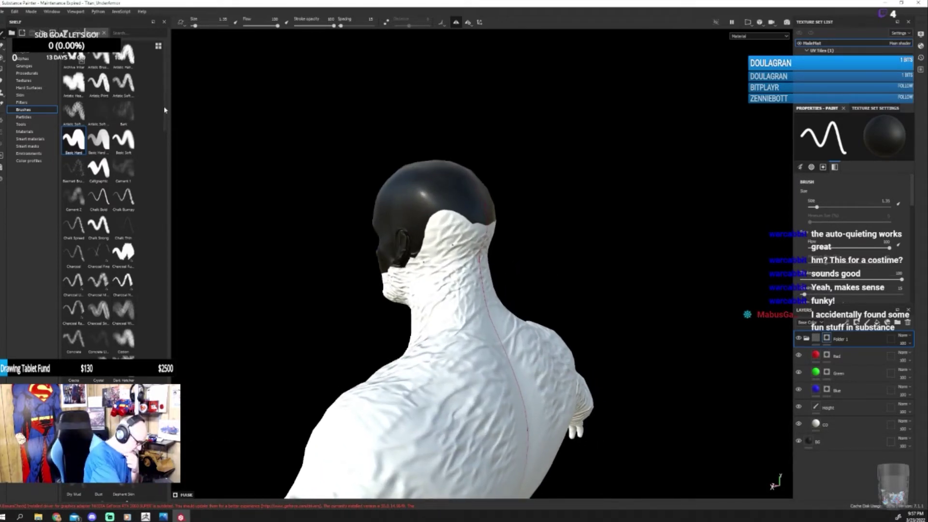
pyautogui.scroll(-3, 166, 132)
pyautogui.moveTo(165, 131); pyautogui.dragTo(166, 159)
pyautogui.scroll(-3, 159, 160)
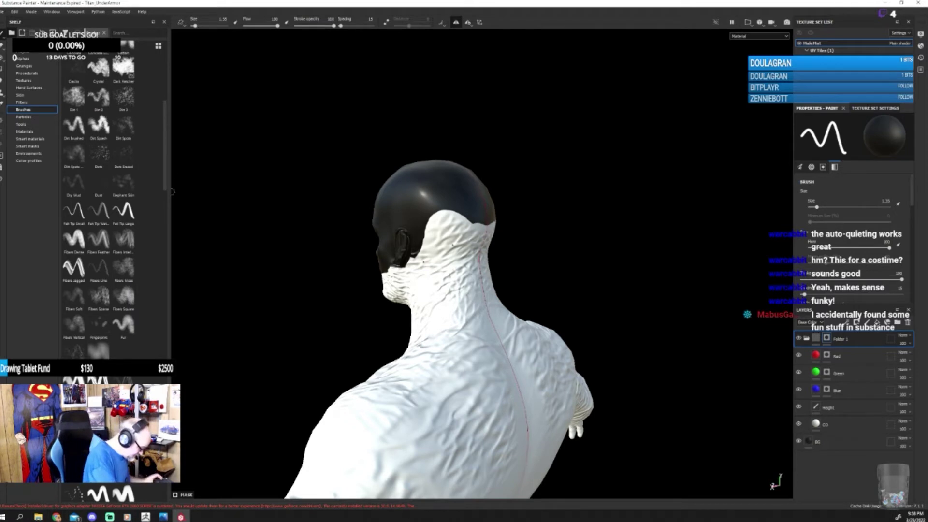
# Step: Switch to the Dirt 1 brush and shrink it to about 10.7
pyautogui.scroll(-5, 163, 194)
pyautogui.moveTo(163, 196)
pyautogui.mouseDown()
pyautogui.moveTo(163, 266)
pyautogui.moveTo(159, 155)
pyautogui.mouseUp()
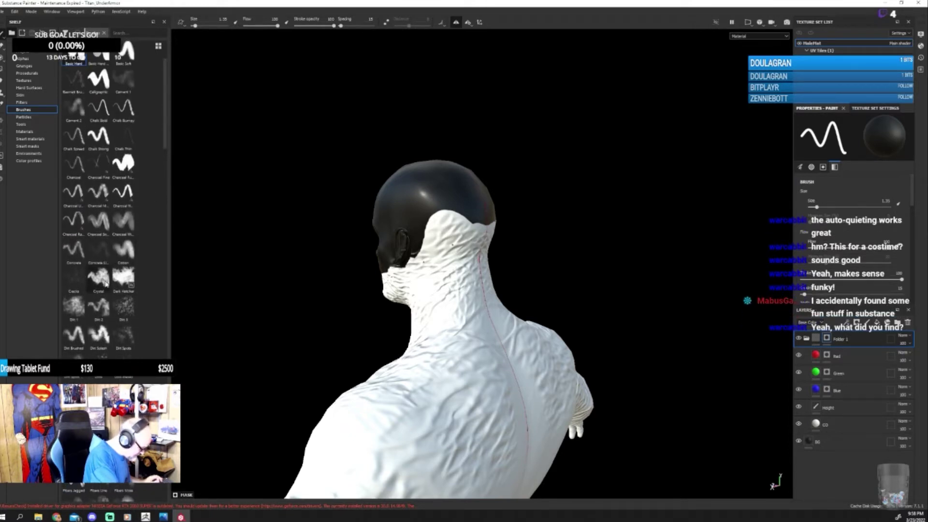
pyautogui.click(74, 306)
pyautogui.keyDown('ctrl'); pyautogui.moveTo(468, 257); pyautogui.dragTo(453, 251, button='right'); pyautogui.keyUp('ctrl')
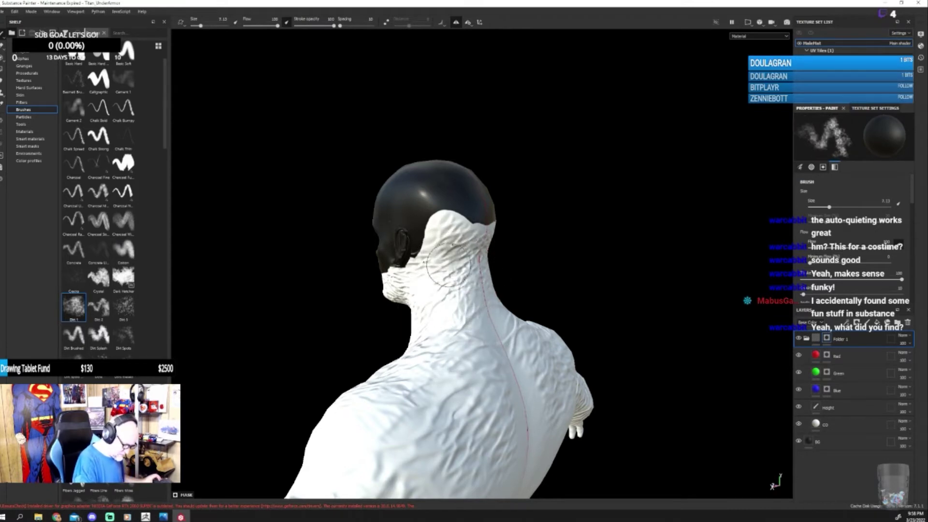
# Step: Build up white dirt strokes along the neck edge behind the ear
pyautogui.moveTo(450, 253)
pyautogui.mouseDown()
pyautogui.moveTo(425, 268)
pyautogui.moveTo(441, 239)
pyautogui.moveTo(432, 252)
pyautogui.moveTo(640, 282)
pyautogui.mouseUp()
pyautogui.keyDown('ctrl'); pyautogui.moveTo(471, 224); pyautogui.dragTo(483, 214, button='right'); pyautogui.keyUp('ctrl')
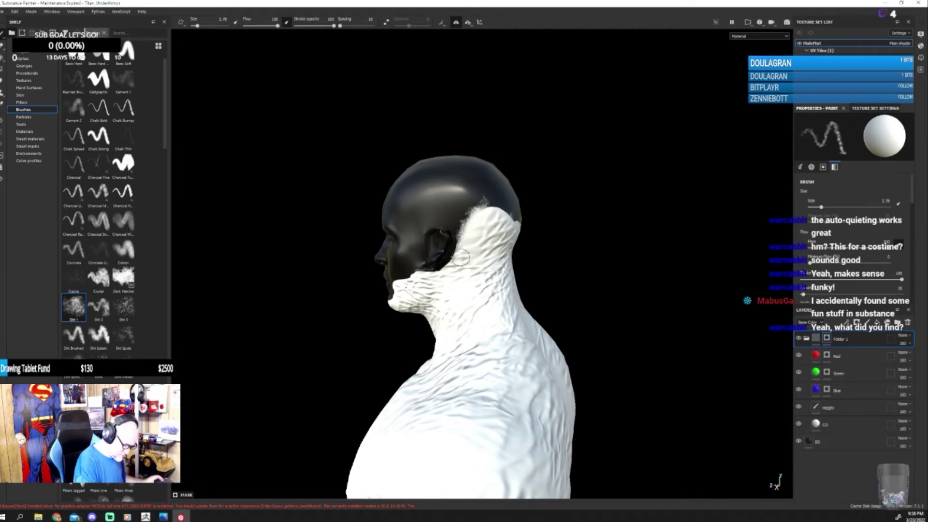
pyautogui.moveTo(460, 257); pyautogui.dragTo(483, 213)
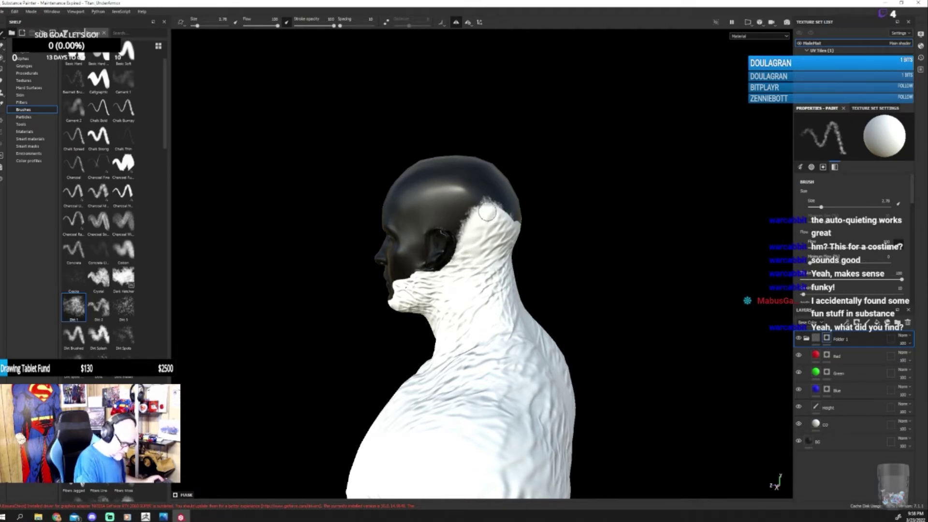
# Step: Paint white dirt along the neck's top edge and up toward the jaw
pyautogui.keyDown('alt'); pyautogui.moveTo(632, 277); pyautogui.dragTo(538, 309); pyautogui.keyUp('alt')
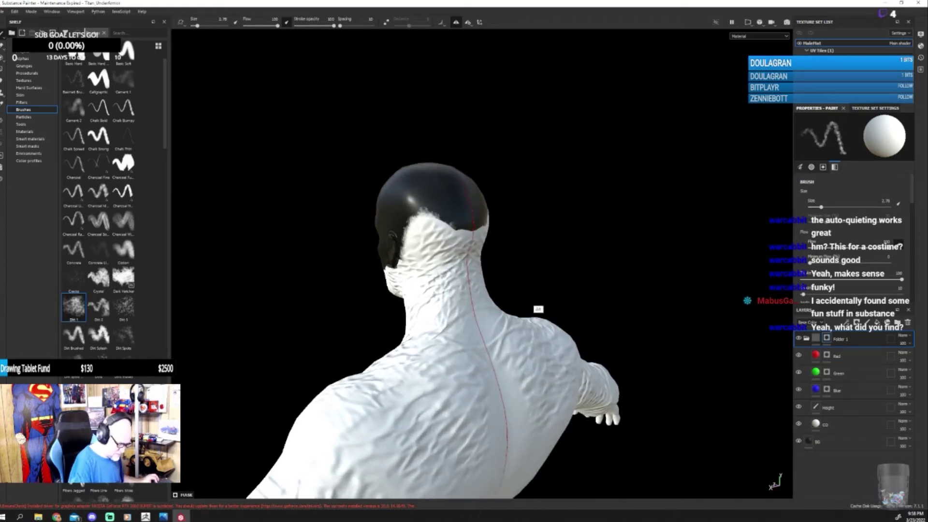
pyautogui.moveTo(434, 219)
pyautogui.mouseDown()
pyautogui.moveTo(455, 231)
pyautogui.moveTo(476, 225)
pyautogui.moveTo(442, 221)
pyautogui.moveTo(451, 225)
pyautogui.mouseUp()
pyautogui.moveTo(559, 266)
pyautogui.keyDown('alt'); pyautogui.mouseDown()
pyautogui.moveTo(585, 272)
pyautogui.moveTo(634, 251)
pyautogui.moveTo(655, 262)
pyautogui.mouseUp(); pyautogui.keyUp('alt')
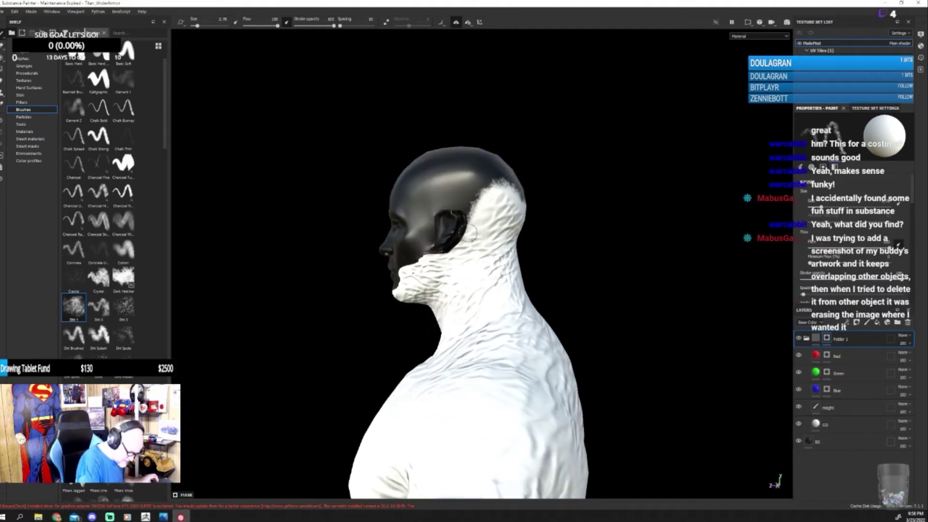
pyautogui.moveTo(471, 234)
pyautogui.mouseDown()
pyautogui.moveTo(415, 264)
pyautogui.moveTo(425, 261)
pyautogui.mouseUp()
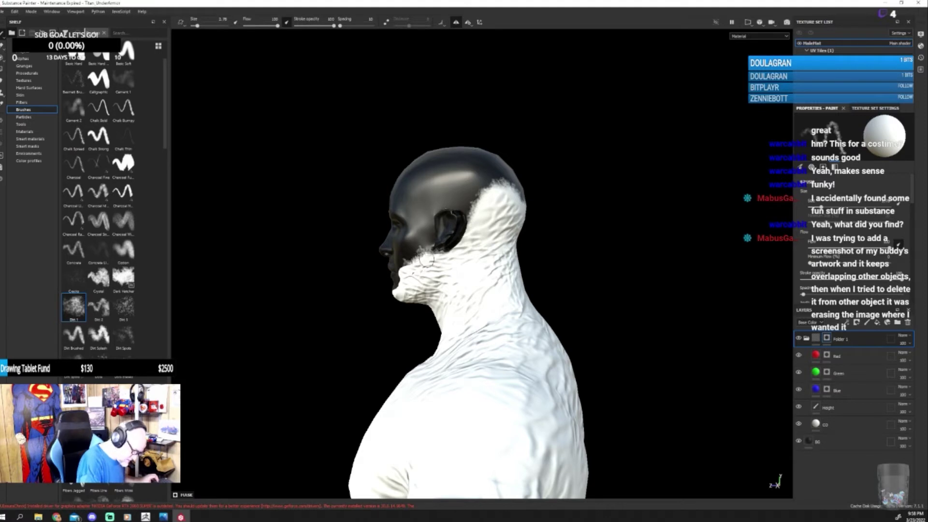
pyautogui.keyDown('alt'); pyautogui.moveTo(590, 290); pyautogui.dragTo(601, 284); pyautogui.keyUp('alt')
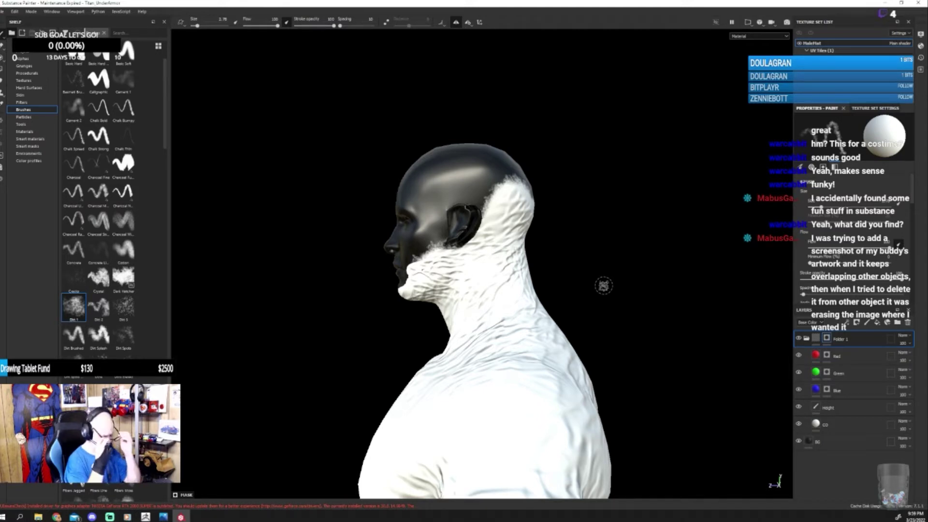
# Step: Extend the white dirt along the jawline and onto the chin
pyautogui.keyDown('alt'); pyautogui.moveTo(604, 285); pyautogui.dragTo(672, 306); pyautogui.keyUp('alt')
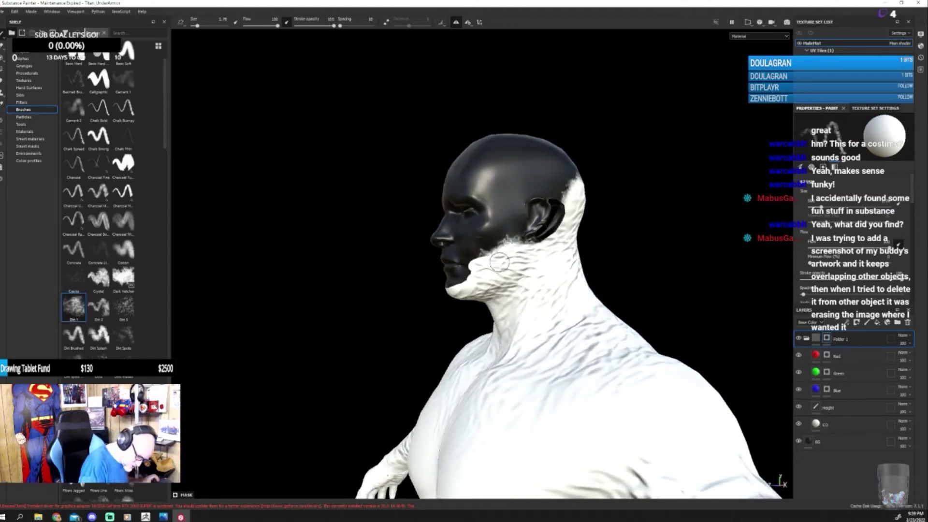
pyautogui.moveTo(503, 256)
pyautogui.mouseDown()
pyautogui.moveTo(476, 266)
pyautogui.moveTo(485, 256)
pyautogui.moveTo(459, 290)
pyautogui.moveTo(467, 285)
pyautogui.mouseUp()
pyautogui.keyDown('alt'); pyautogui.moveTo(643, 271); pyautogui.dragTo(686, 263); pyautogui.keyUp('alt')
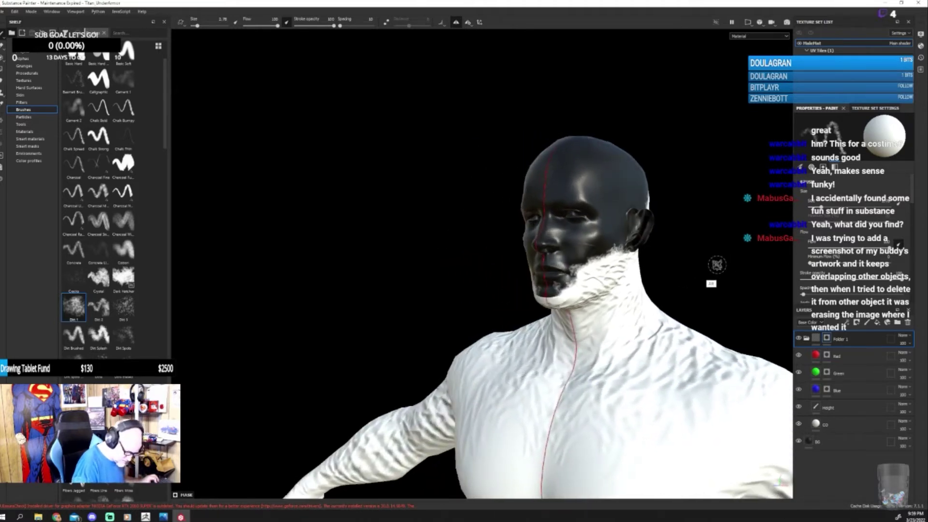
pyautogui.moveTo(563, 299)
pyautogui.mouseDown()
pyautogui.moveTo(546, 296)
pyautogui.moveTo(556, 300)
pyautogui.moveTo(576, 283)
pyautogui.moveTo(696, 283)
pyautogui.moveTo(632, 259)
pyautogui.moveTo(603, 327)
pyautogui.moveTo(601, 317)
pyautogui.mouseUp()
# Step: Switch the paint to black and darken the chin stubble
pyautogui.press('x')
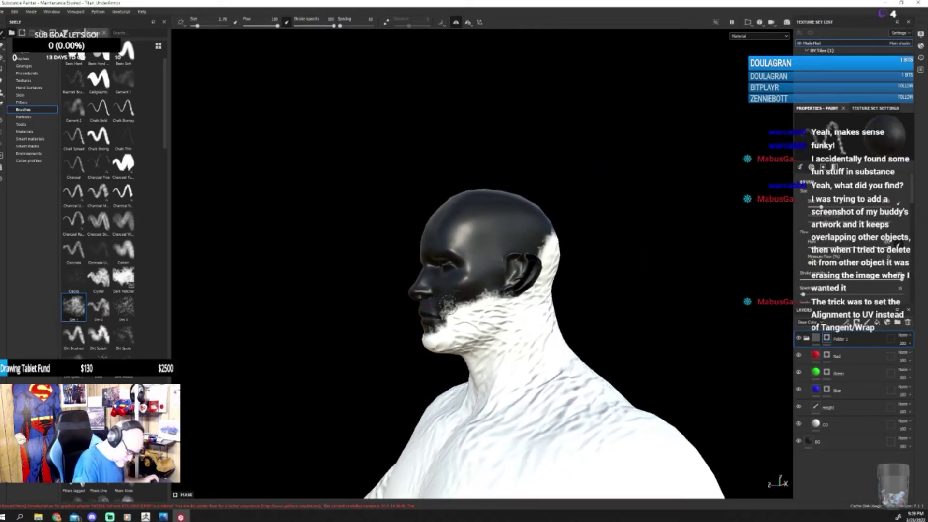
pyautogui.moveTo(448, 305)
pyautogui.mouseDown()
pyautogui.moveTo(445, 317)
pyautogui.moveTo(490, 295)
pyautogui.moveTo(431, 333)
pyautogui.moveTo(498, 297)
pyautogui.mouseUp()
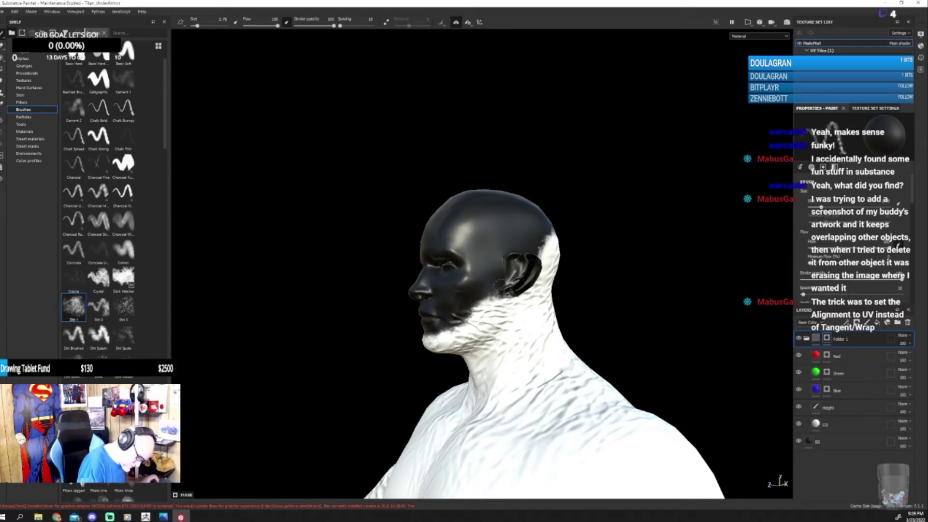
pyautogui.keyDown('alt'); pyautogui.moveTo(648, 271); pyautogui.dragTo(522, 267); pyautogui.keyUp('alt')
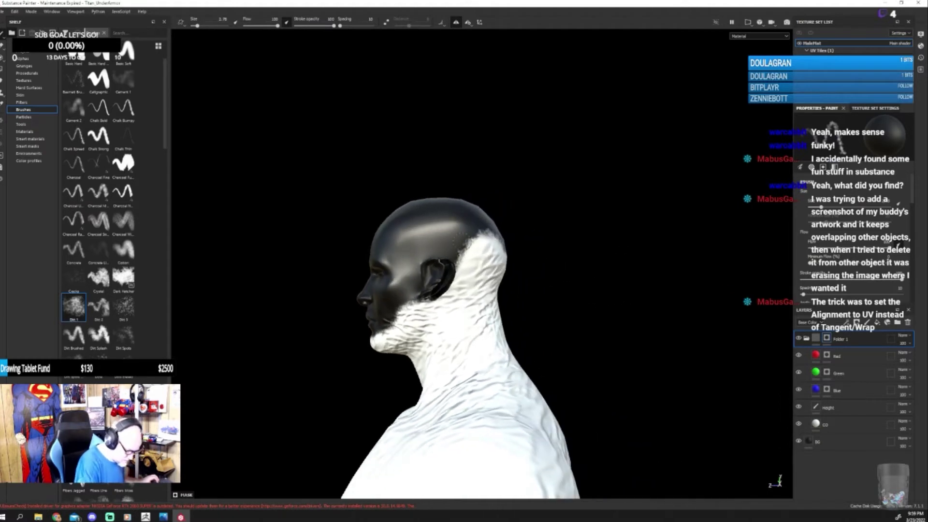
pyautogui.moveTo(587, 263)
pyautogui.keyDown('alt'); pyautogui.mouseDown()
pyautogui.moveTo(575, 306)
pyautogui.moveTo(436, 256)
pyautogui.mouseUp(); pyautogui.keyUp('alt')
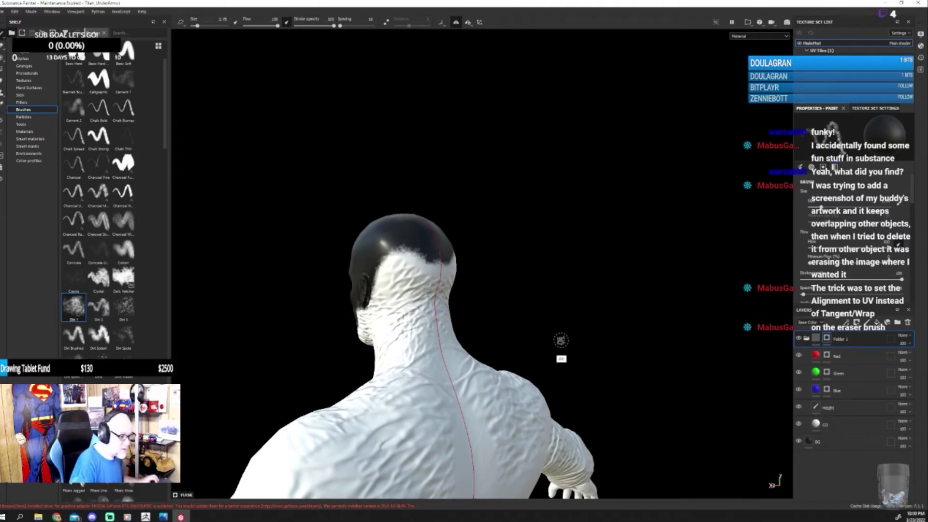
# Step: Swap the paint back to white and feather it over the hairline at the back of the head
pyautogui.keyDown('alt'); pyautogui.moveTo(559, 338); pyautogui.dragTo(582, 323); pyautogui.keyUp('alt')
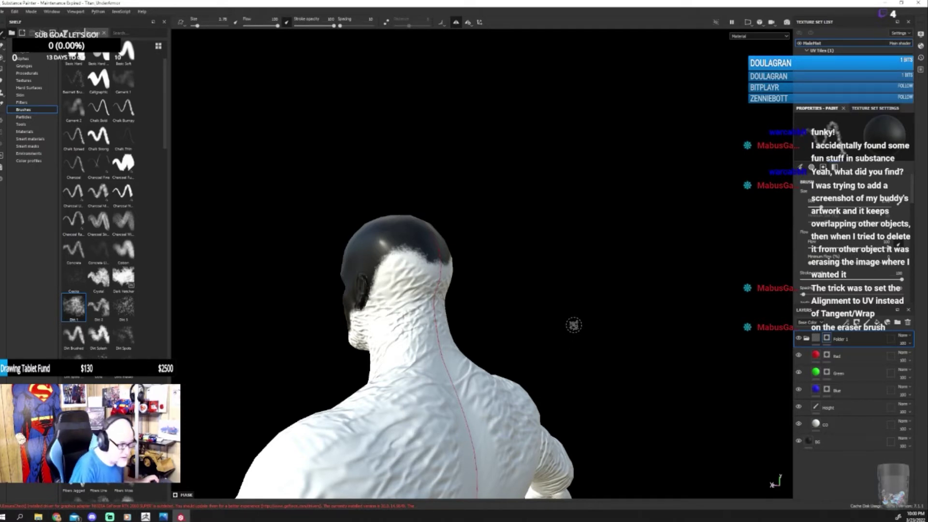
pyautogui.moveTo(574, 325)
pyautogui.keyDown('alt'); pyautogui.mouseDown()
pyautogui.moveTo(584, 333)
pyautogui.moveTo(653, 333)
pyautogui.moveTo(566, 342)
pyautogui.moveTo(528, 327)
pyautogui.mouseUp(); pyautogui.keyUp('alt')
pyautogui.press('x')
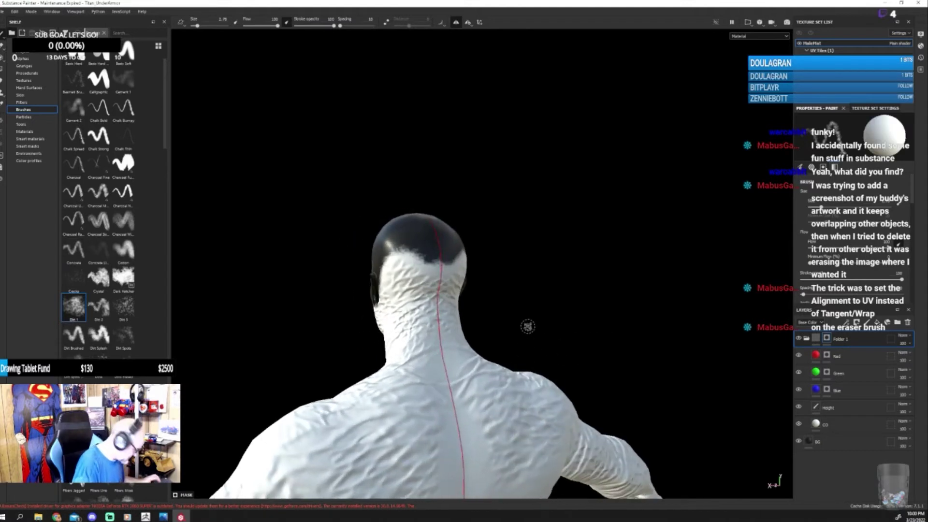
pyautogui.moveTo(444, 260); pyautogui.dragTo(432, 260)
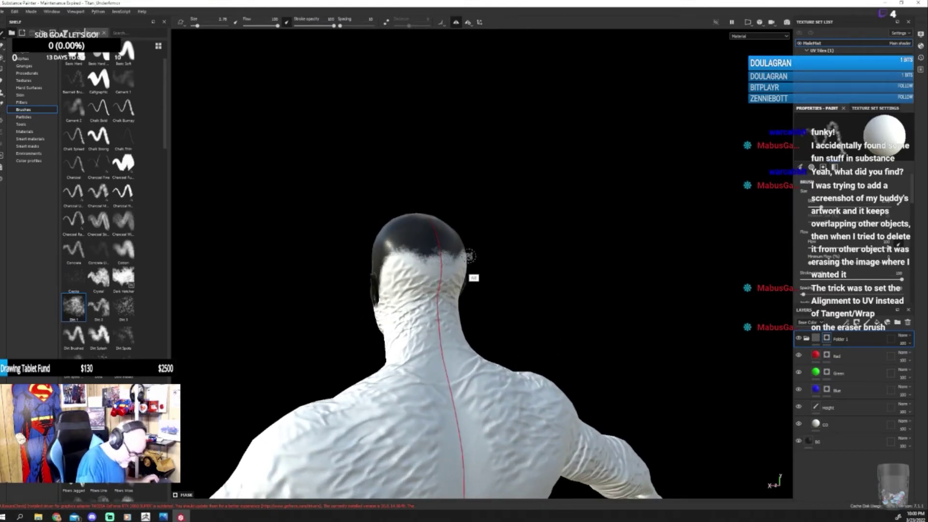
pyautogui.moveTo(559, 328)
pyautogui.keyDown('alt'); pyautogui.mouseDown()
pyautogui.moveTo(677, 321)
pyautogui.moveTo(580, 380)
pyautogui.moveTo(643, 394)
pyautogui.moveTo(611, 199)
pyautogui.mouseUp(); pyautogui.keyUp('alt')
pyautogui.scroll(3, 613, 184)
pyautogui.keyDown('alt'); pyautogui.moveTo(546, 427); pyautogui.dragTo(555, 408); pyautogui.keyUp('alt')
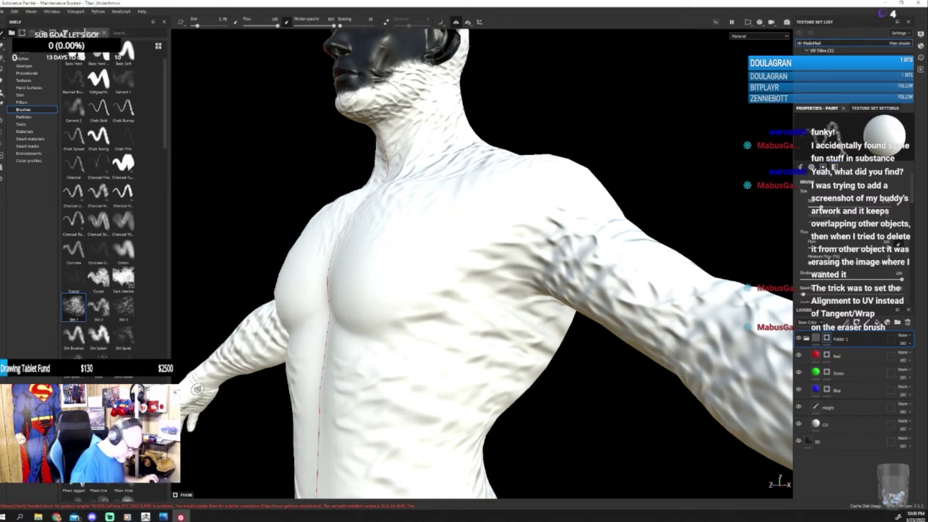
pyautogui.moveTo(197, 389); pyautogui.dragTo(594, 120, button='middle')
pyautogui.moveTo(594, 389); pyautogui.dragTo(559, 170, button='middle')
pyautogui.moveTo(559, 294); pyautogui.dragTo(559, 415, button='middle')
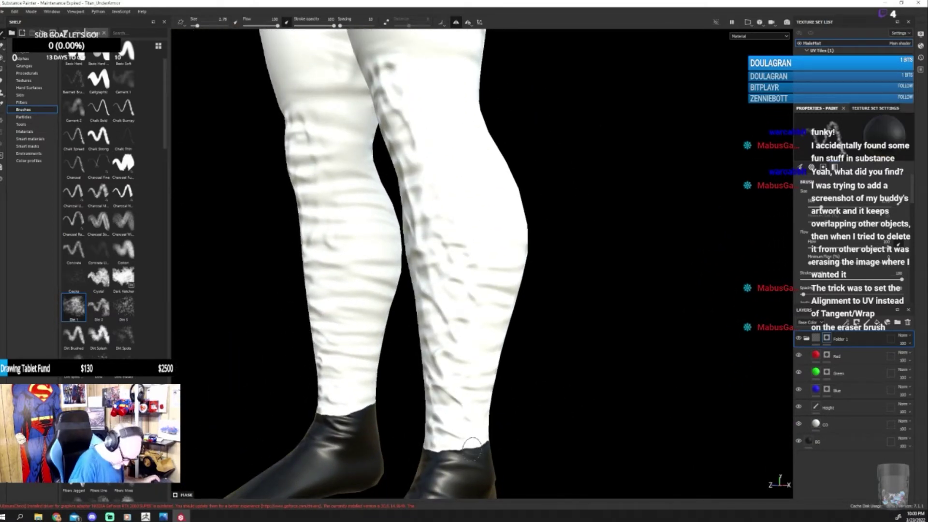
pyautogui.moveTo(472, 444); pyautogui.dragTo(441, 451)
pyautogui.keyDown('alt'); pyautogui.moveTo(517, 417); pyautogui.dragTo(633, 403); pyautogui.keyUp('alt')
pyautogui.moveTo(525, 457)
pyautogui.mouseDown()
pyautogui.moveTo(503, 464)
pyautogui.moveTo(485, 455)
pyautogui.moveTo(485, 464)
pyautogui.moveTo(514, 457)
pyautogui.mouseUp()
pyautogui.moveTo(597, 419)
pyautogui.keyDown('alt'); pyautogui.mouseDown()
pyautogui.moveTo(635, 411)
pyautogui.moveTo(643, 346)
pyautogui.moveTo(669, 376)
pyautogui.moveTo(636, 341)
pyautogui.moveTo(740, 338)
pyautogui.mouseUp(); pyautogui.keyUp('alt')
pyautogui.keyDown('alt'); pyautogui.moveTo(443, 321); pyautogui.dragTo(427, 325); pyautogui.keyUp('alt')
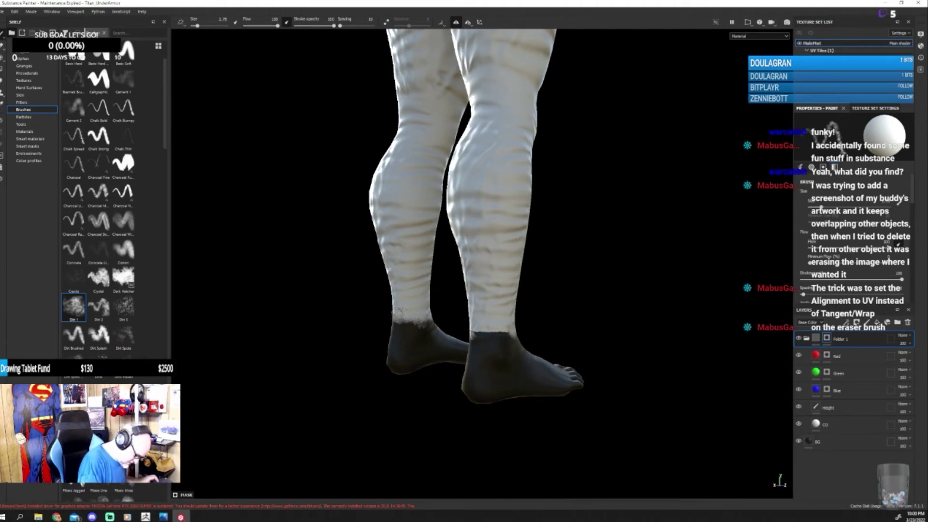
pyautogui.keyDown('alt'); pyautogui.moveTo(563, 294); pyautogui.dragTo(485, 333); pyautogui.keyUp('alt')
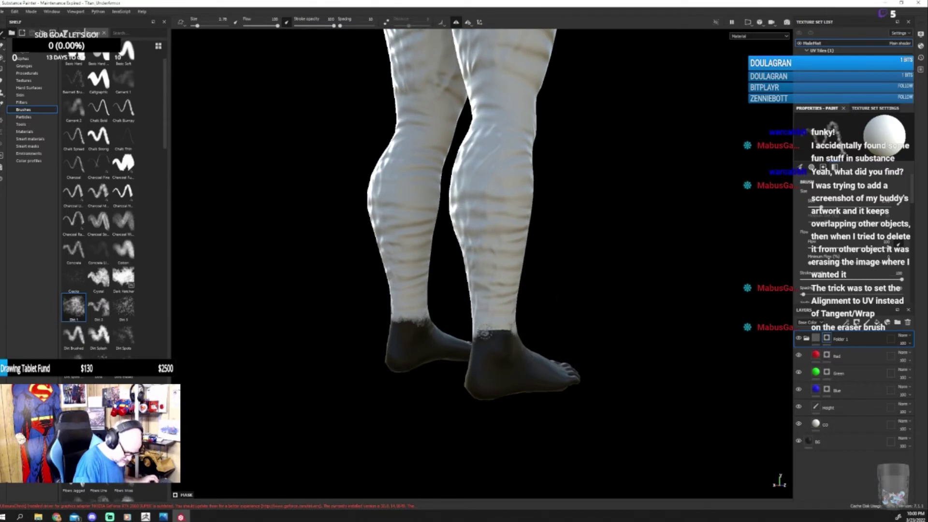
pyautogui.click(484, 334)
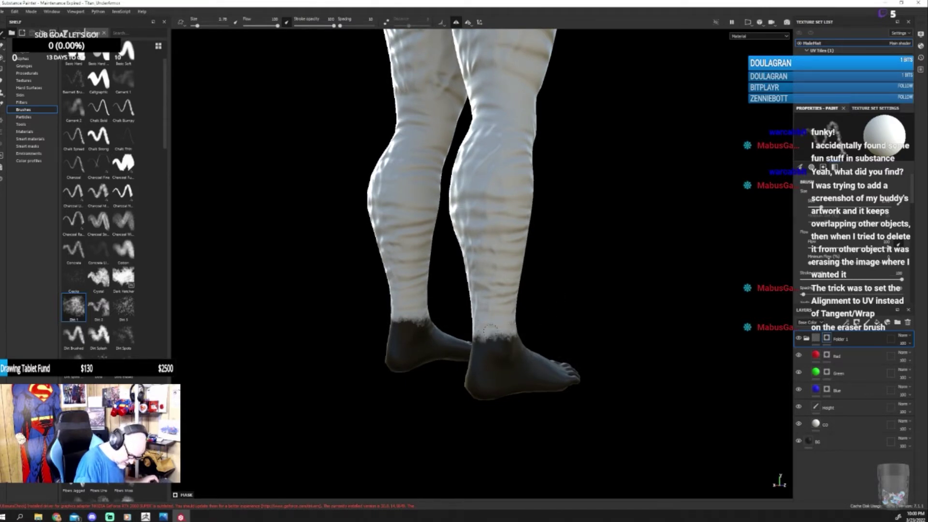
pyautogui.moveTo(659, 317)
pyautogui.keyDown('alt'); pyautogui.mouseDown()
pyautogui.moveTo(503, 324)
pyautogui.moveTo(402, 304)
pyautogui.moveTo(529, 327)
pyautogui.moveTo(487, 333)
pyautogui.mouseUp(); pyautogui.keyUp('alt')
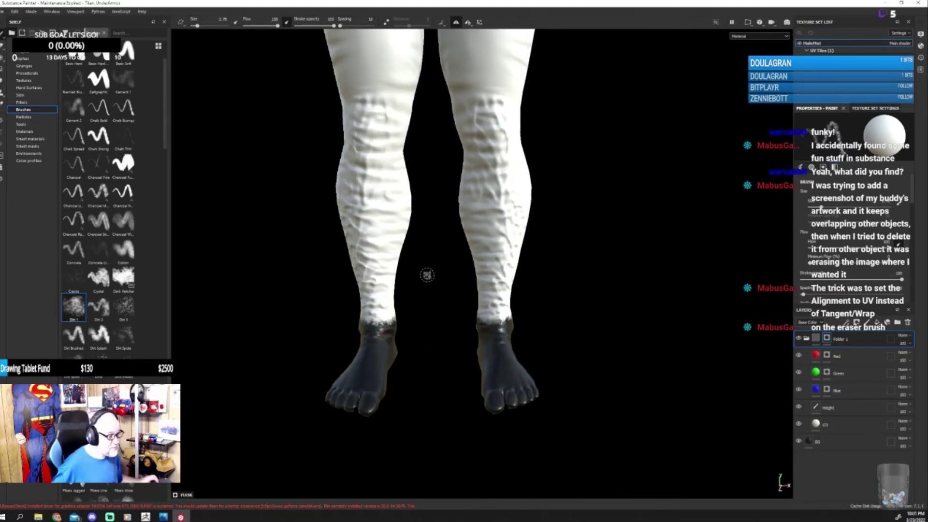
pyautogui.scroll(-3, 425, 275)
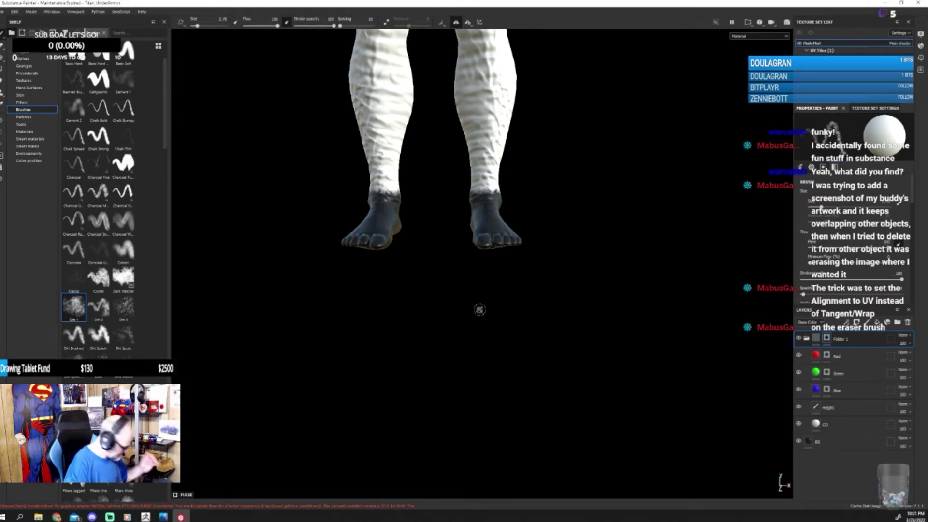
pyautogui.scroll(6, 562, 332)
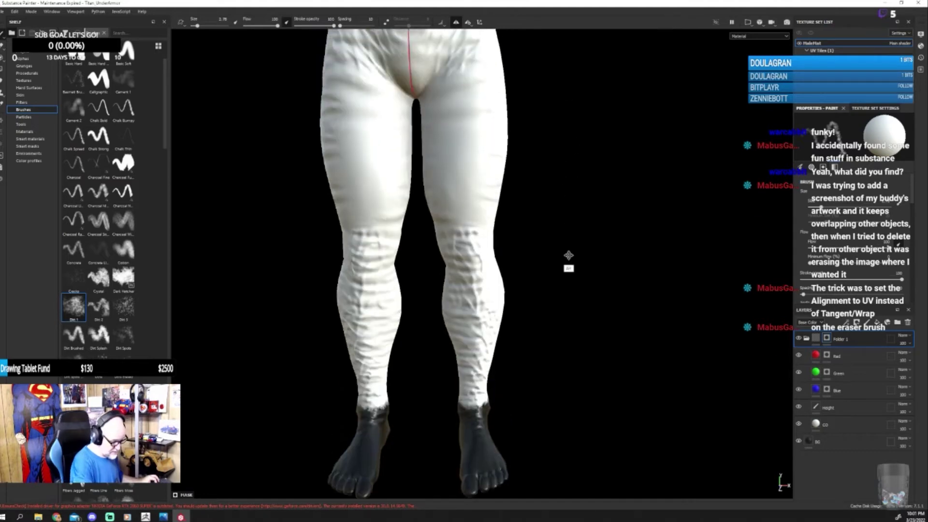
pyautogui.scroll(-6, 576, 393)
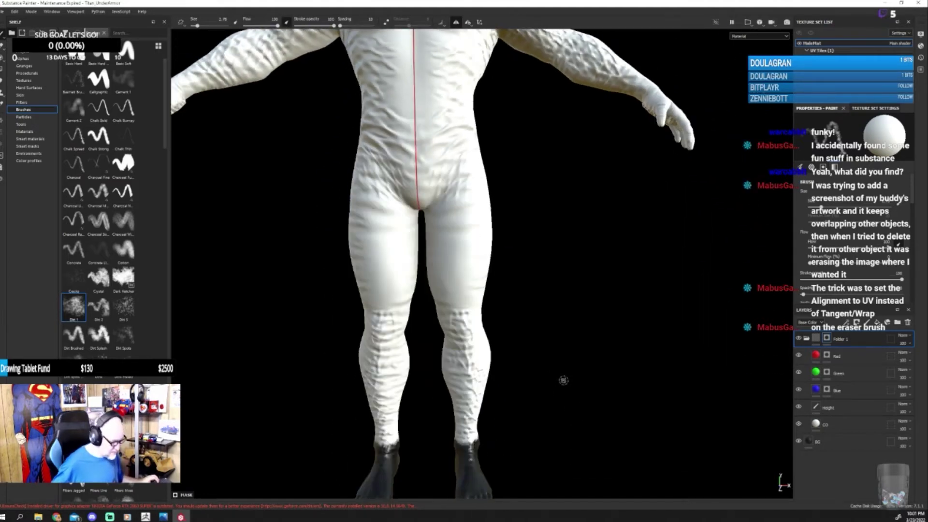
pyautogui.moveTo(563, 380); pyautogui.dragTo(591, 416, button='middle')
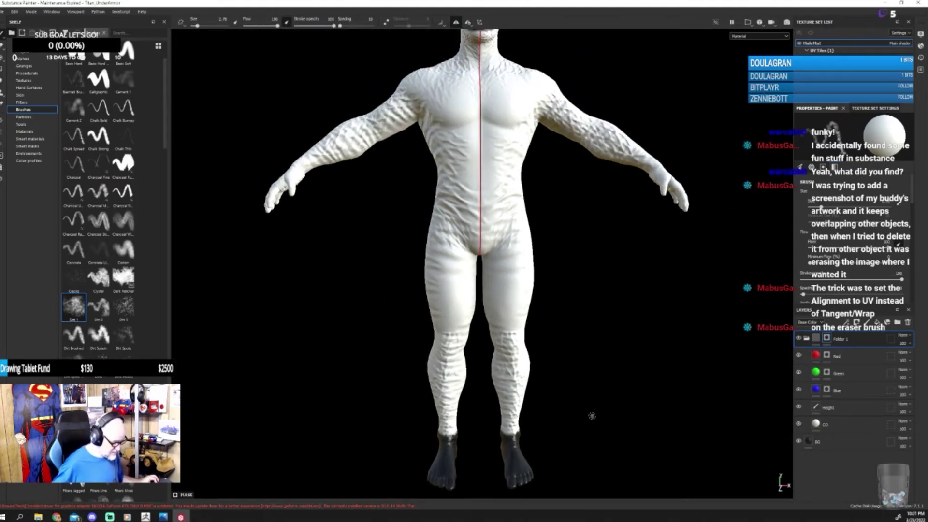
pyautogui.keyDown('alt'); pyautogui.moveTo(545, 251); pyautogui.dragTo(605, 298); pyautogui.keyUp('alt')
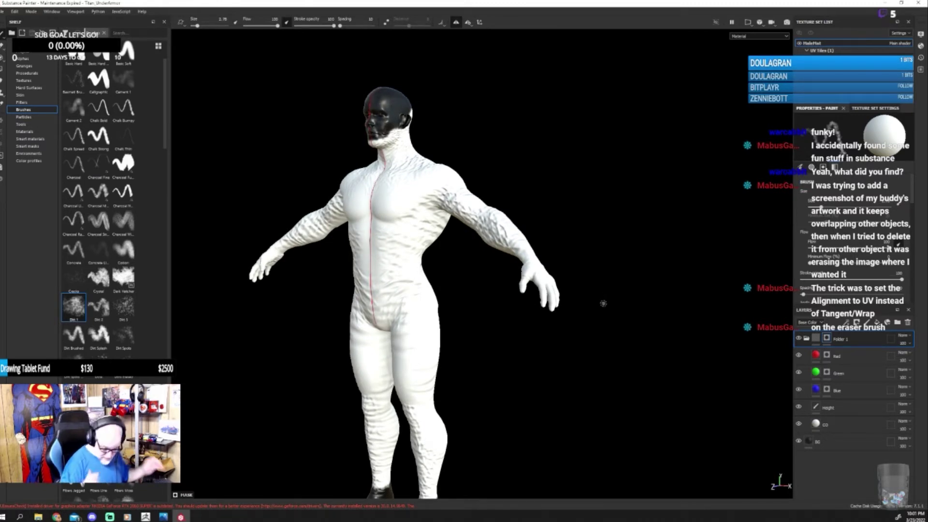
# Step: Select the Red layer and paint mirrored red streaks down the chest and lower abdomen
pyautogui.click(827, 356)
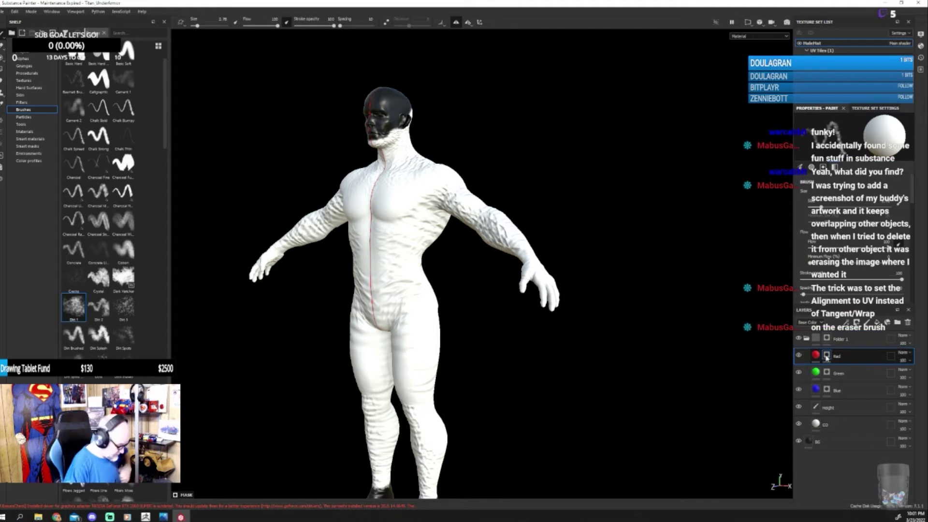
pyautogui.scroll(4, 551, 342)
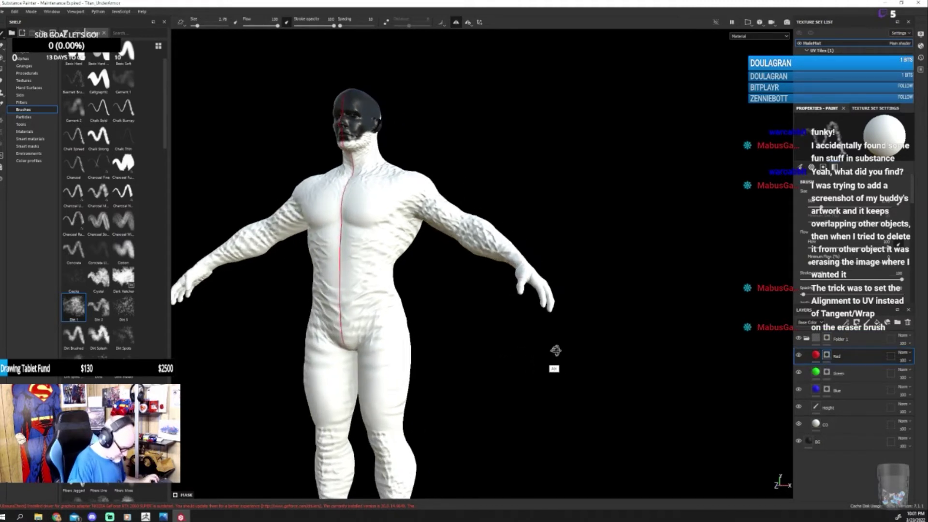
pyautogui.moveTo(336, 234)
pyautogui.mouseDown()
pyautogui.moveTo(351, 274)
pyautogui.moveTo(340, 289)
pyautogui.moveTo(316, 292)
pyautogui.moveTo(327, 323)
pyautogui.moveTo(354, 287)
pyautogui.moveTo(508, 374)
pyautogui.moveTo(554, 388)
pyautogui.moveTo(518, 398)
pyautogui.mouseUp()
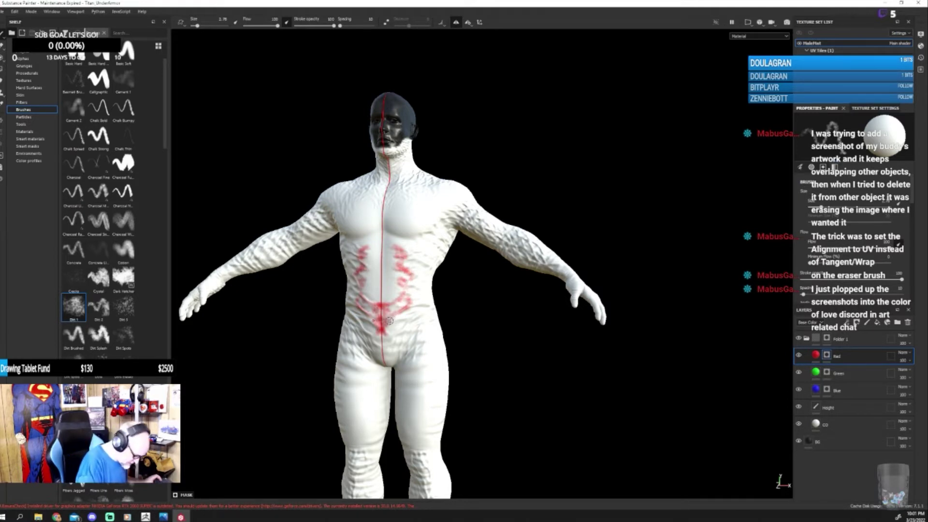
pyautogui.moveTo(389, 321)
pyautogui.mouseDown()
pyautogui.moveTo(410, 318)
pyautogui.moveTo(389, 335)
pyautogui.moveTo(408, 320)
pyautogui.moveTo(389, 333)
pyautogui.moveTo(406, 319)
pyautogui.moveTo(385, 322)
pyautogui.moveTo(407, 303)
pyautogui.moveTo(379, 314)
pyautogui.moveTo(404, 294)
pyautogui.mouseUp()
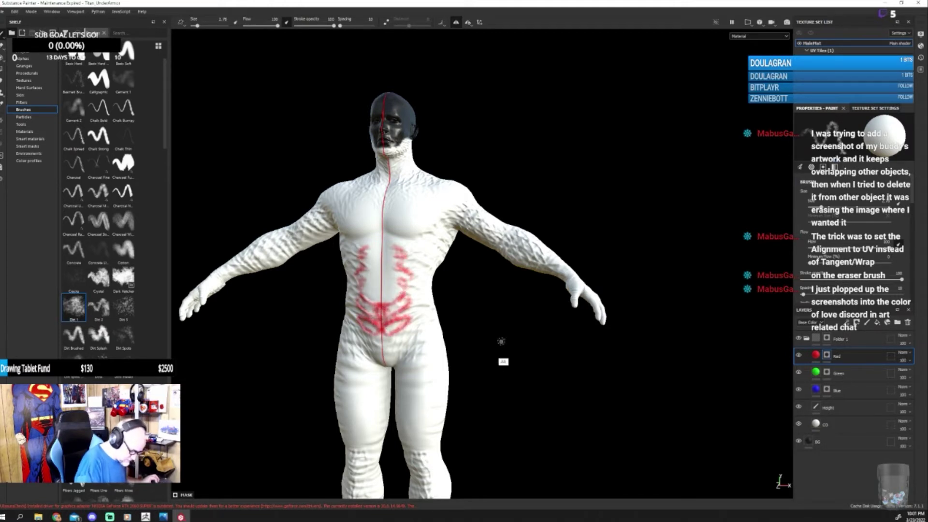
pyautogui.keyDown('alt'); pyautogui.moveTo(503, 364); pyautogui.dragTo(522, 370); pyautogui.keyUp('alt')
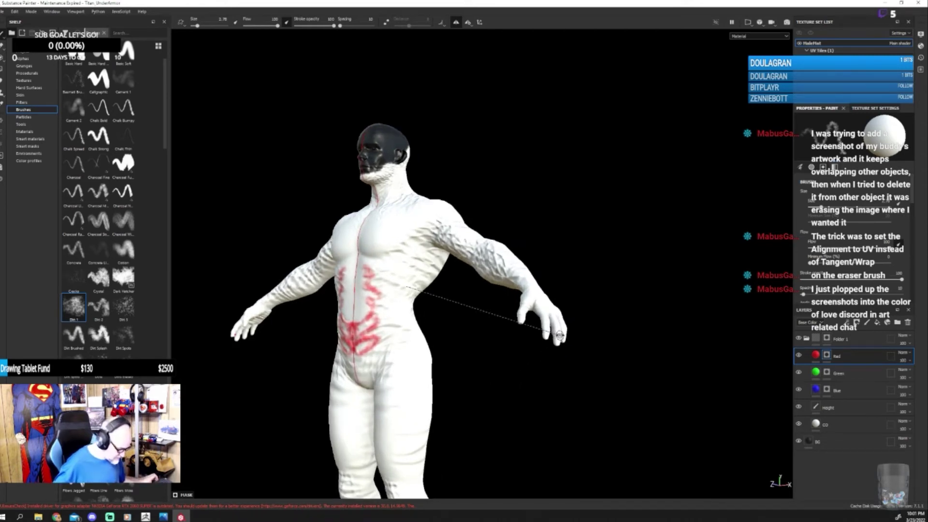
pyautogui.keyDown('alt'); pyautogui.moveTo(561, 336); pyautogui.dragTo(574, 339, button='right'); pyautogui.keyUp('alt')
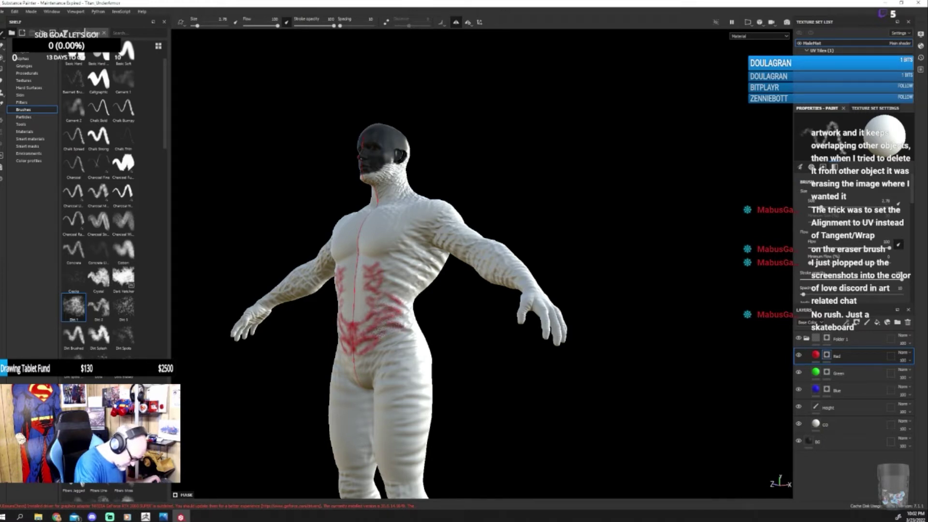
# Step: Add red streaks to the right abdomen and both sides of the lower abdomen
pyautogui.keyDown('alt'); pyautogui.moveTo(474, 379); pyautogui.dragTo(428, 340); pyautogui.keyUp('alt')
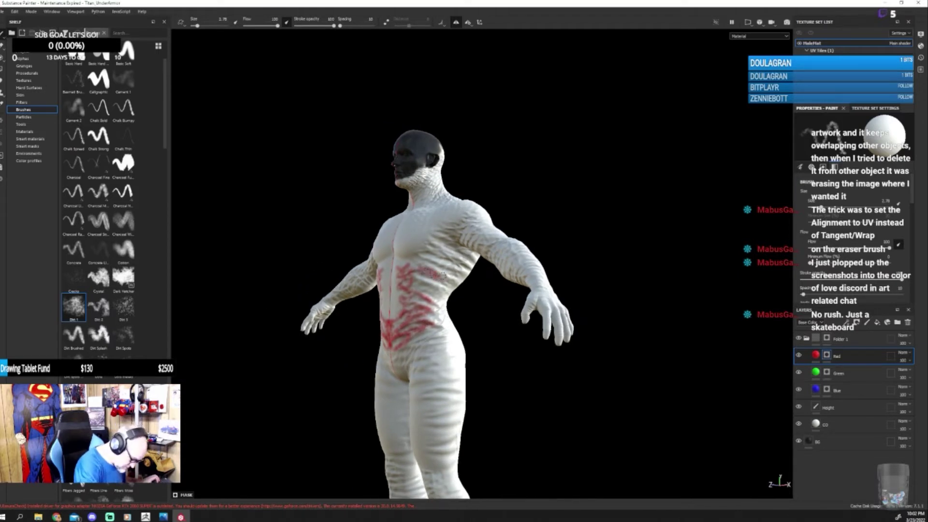
pyautogui.moveTo(446, 291); pyautogui.dragTo(413, 276)
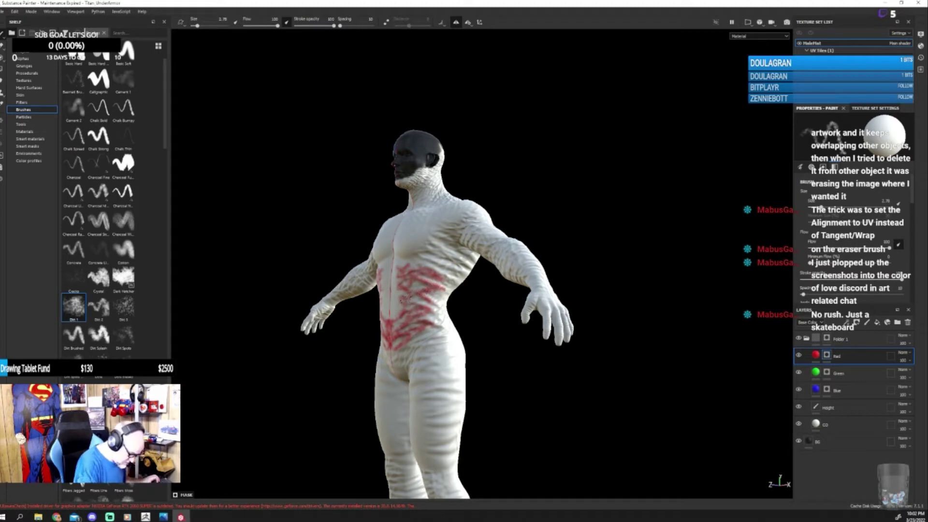
pyautogui.keyDown('alt'); pyautogui.moveTo(424, 322); pyautogui.dragTo(475, 332); pyautogui.keyUp('alt')
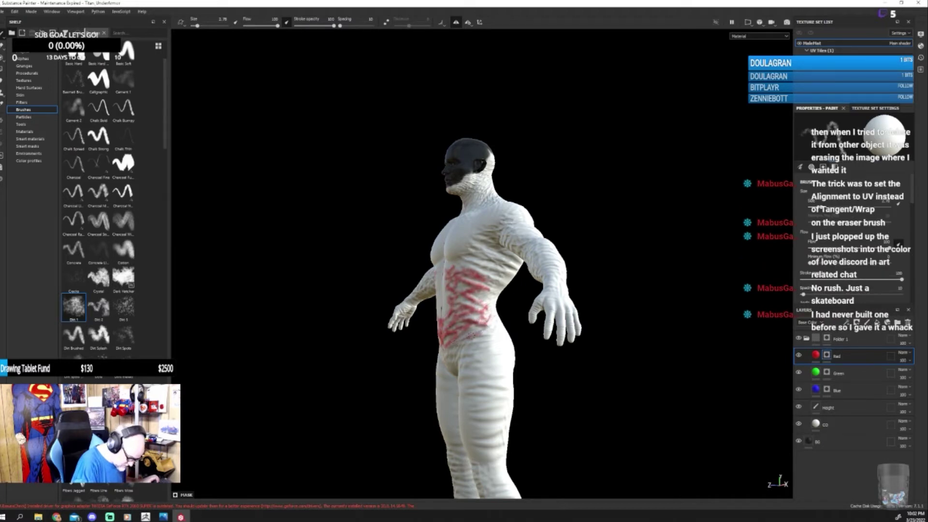
pyautogui.keyDown('alt'); pyautogui.moveTo(549, 383); pyautogui.dragTo(631, 388); pyautogui.keyUp('alt')
pyautogui.scroll(3, 588, 378)
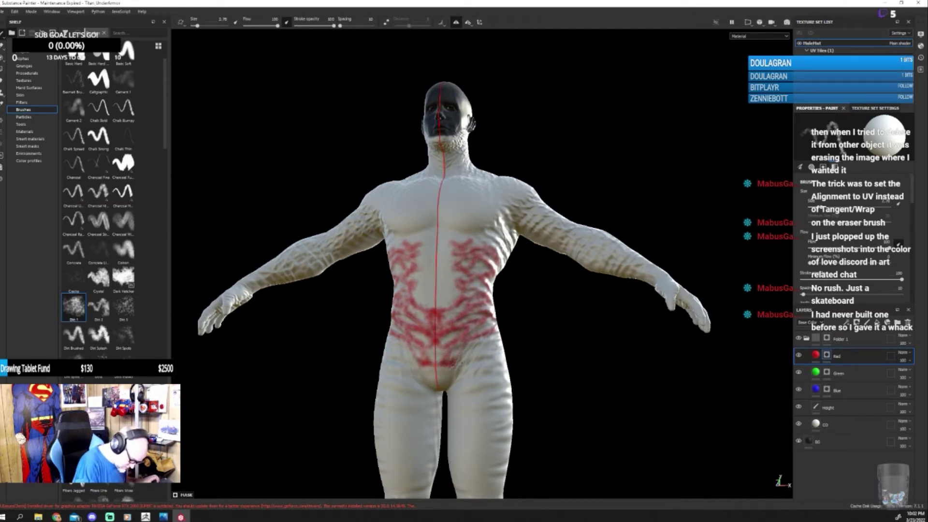
pyautogui.moveTo(479, 343)
pyautogui.mouseDown()
pyautogui.moveTo(464, 362)
pyautogui.moveTo(476, 360)
pyautogui.moveTo(473, 376)
pyautogui.mouseUp()
# Step: Orbit around the sides and back of the model to inspect the red streaks
pyautogui.keyDown('alt'); pyautogui.moveTo(520, 348); pyautogui.dragTo(500, 344); pyautogui.keyUp('alt')
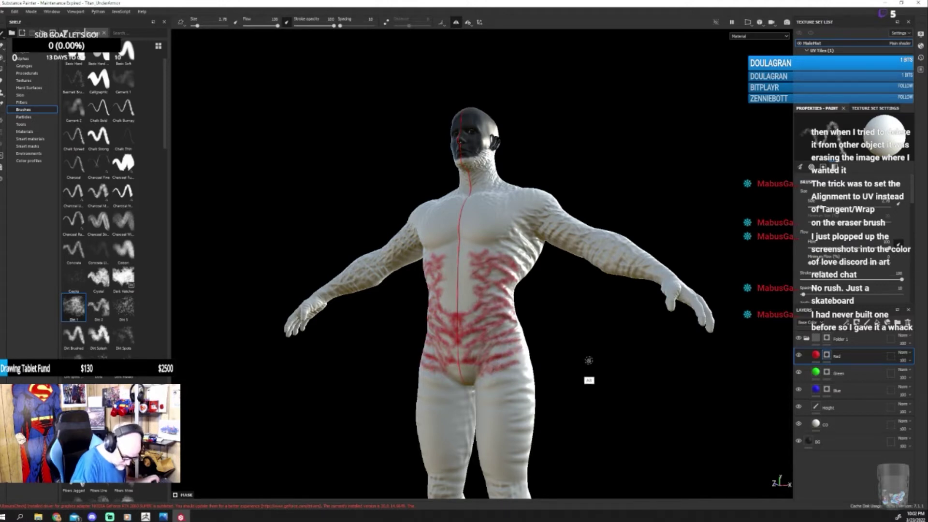
pyautogui.moveTo(589, 361)
pyautogui.keyDown('alt'); pyautogui.mouseDown()
pyautogui.moveTo(461, 362)
pyautogui.moveTo(443, 399)
pyautogui.moveTo(438, 384)
pyautogui.moveTo(514, 385)
pyautogui.moveTo(571, 358)
pyautogui.moveTo(531, 286)
pyautogui.moveTo(465, 310)
pyautogui.moveTo(497, 321)
pyautogui.moveTo(469, 321)
pyautogui.mouseUp(); pyautogui.keyUp('alt')
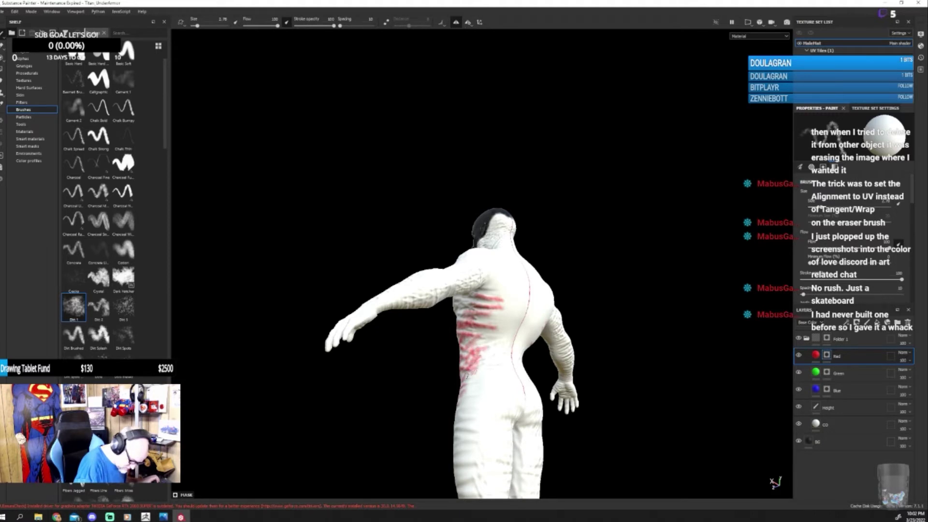
pyautogui.moveTo(476, 387)
pyautogui.keyDown('alt'); pyautogui.mouseDown()
pyautogui.moveTo(663, 315)
pyautogui.moveTo(771, 370)
pyautogui.moveTo(511, 302)
pyautogui.mouseUp(); pyautogui.keyUp('alt')
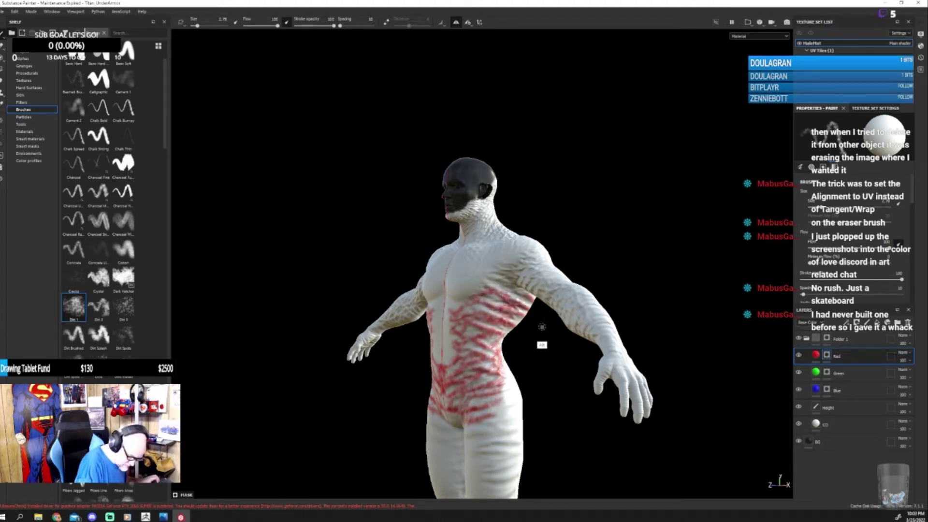
pyautogui.keyDown('alt'); pyautogui.moveTo(542, 335); pyautogui.dragTo(517, 307); pyautogui.keyUp('alt')
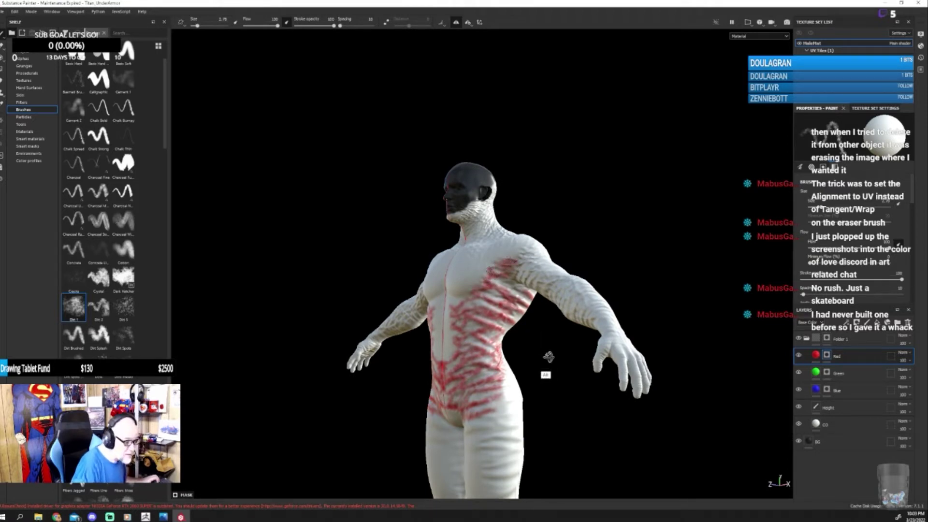
pyautogui.keyDown('alt'); pyautogui.moveTo(545, 357); pyautogui.dragTo(534, 360); pyautogui.keyUp('alt')
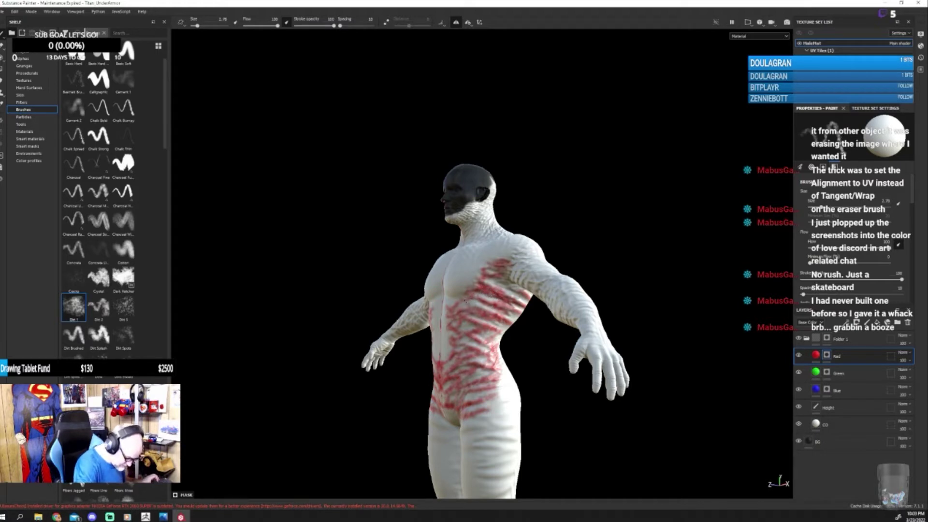
# Step: Paint a red vein streak near the armpit
pyautogui.keyDown('alt'); pyautogui.moveTo(539, 382); pyautogui.dragTo(605, 398); pyautogui.keyUp('alt')
pyautogui.scroll(5, 603, 398)
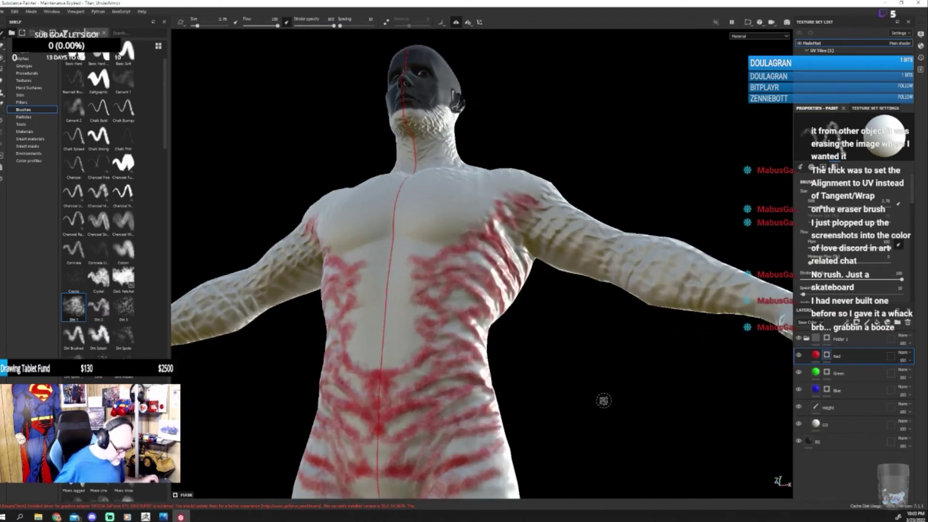
pyautogui.keyDown('alt'); pyautogui.moveTo(603, 400); pyautogui.dragTo(588, 425); pyautogui.keyUp('alt')
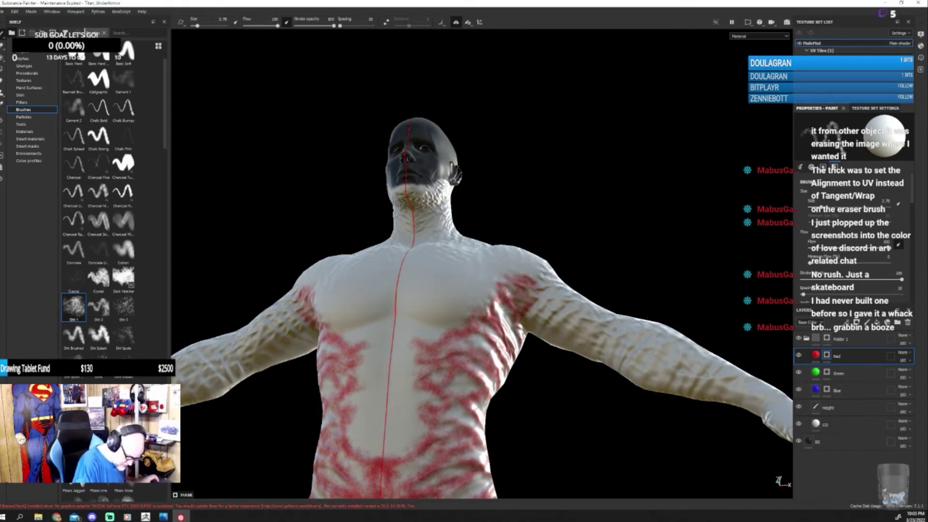
pyautogui.keyDown('alt'); pyautogui.moveTo(506, 332); pyautogui.dragTo(553, 393); pyautogui.keyUp('alt')
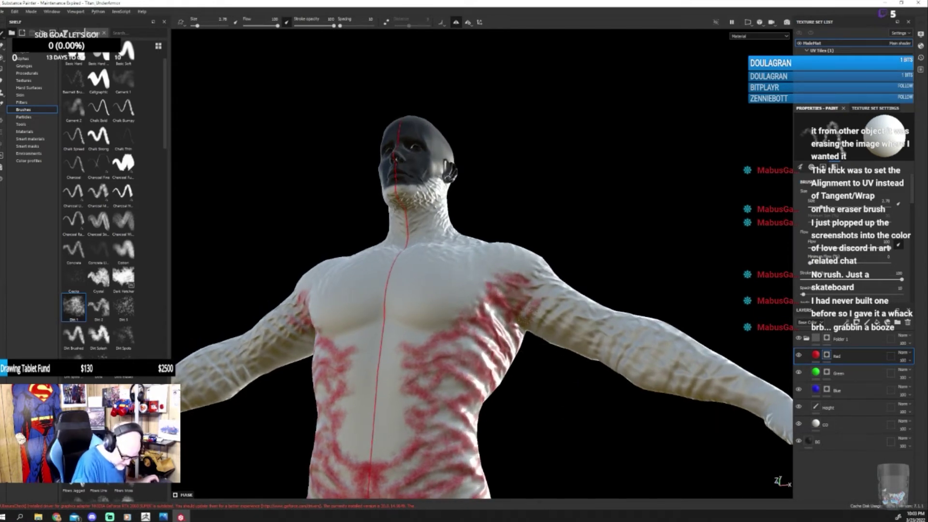
pyautogui.moveTo(552, 307)
pyautogui.mouseDown()
pyautogui.moveTo(532, 338)
pyautogui.moveTo(551, 323)
pyautogui.mouseUp()
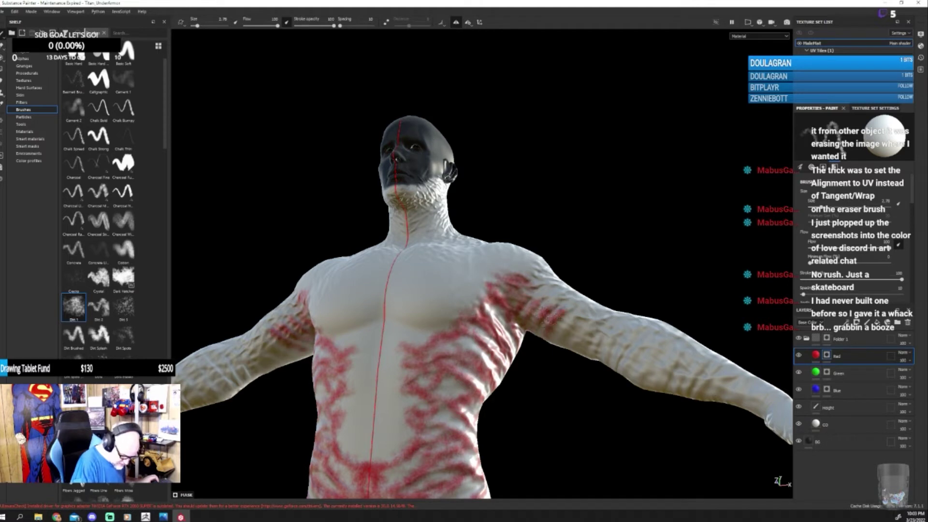
# Step: Paint red speckles along both forearms with the mirrored brush
pyautogui.moveTo(575, 358)
pyautogui.keyDown('alt'); pyautogui.mouseDown()
pyautogui.moveTo(592, 369)
pyautogui.moveTo(597, 315)
pyautogui.mouseUp(); pyautogui.keyUp('alt')
pyautogui.moveTo(555, 430)
pyautogui.keyDown('alt'); pyautogui.mouseDown()
pyautogui.moveTo(564, 394)
pyautogui.moveTo(543, 329)
pyautogui.mouseUp(); pyautogui.keyUp('alt')
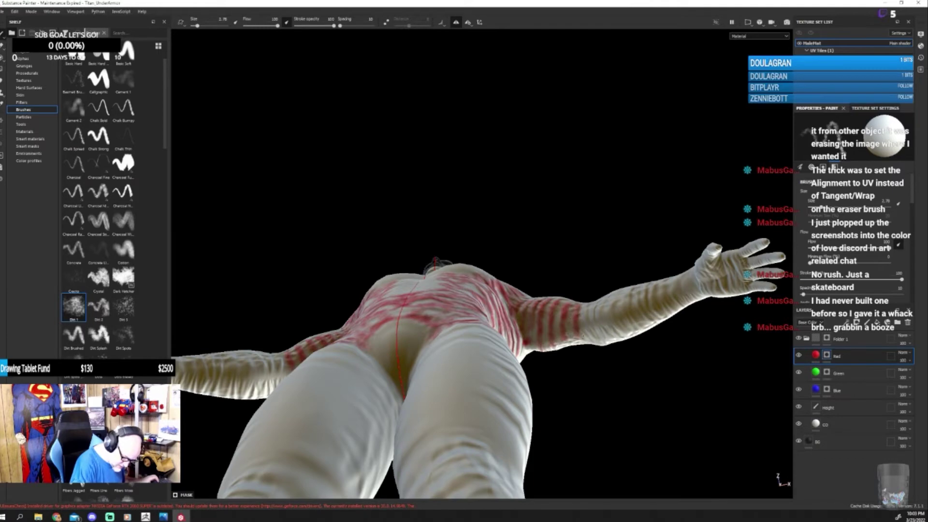
pyautogui.keyDown('alt'); pyautogui.moveTo(586, 355); pyautogui.dragTo(662, 438); pyautogui.keyUp('alt')
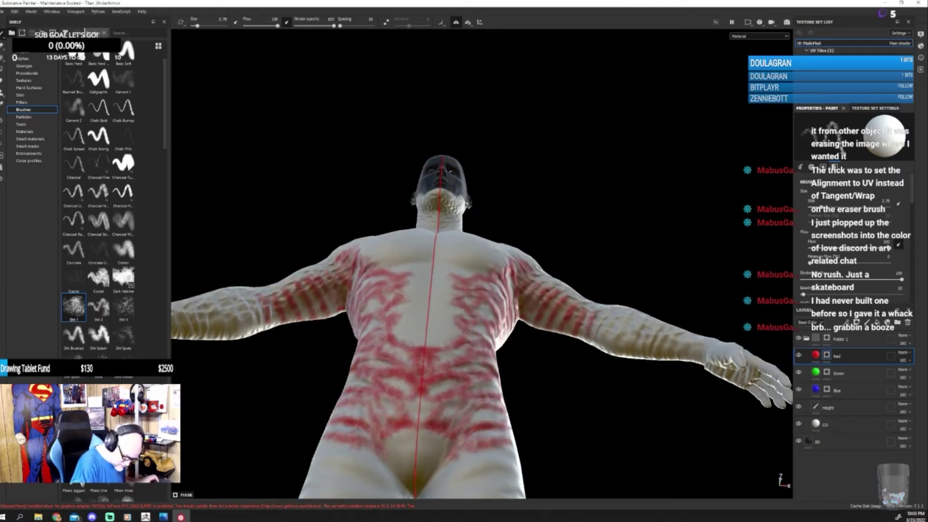
pyautogui.keyDown('alt'); pyautogui.moveTo(611, 379); pyautogui.dragTo(583, 360); pyautogui.keyUp('alt')
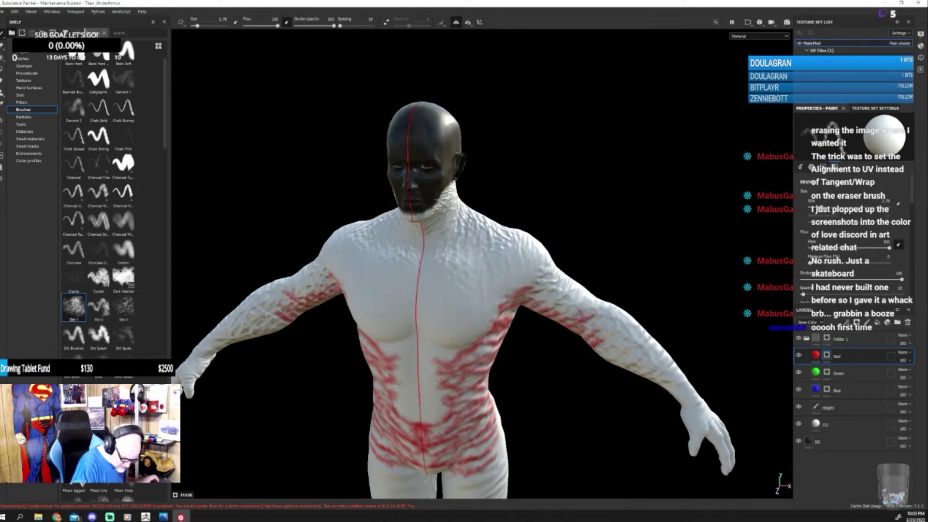
pyautogui.moveTo(558, 302)
pyautogui.mouseDown()
pyautogui.moveTo(551, 289)
pyautogui.moveTo(546, 296)
pyautogui.moveTo(546, 270)
pyautogui.mouseUp()
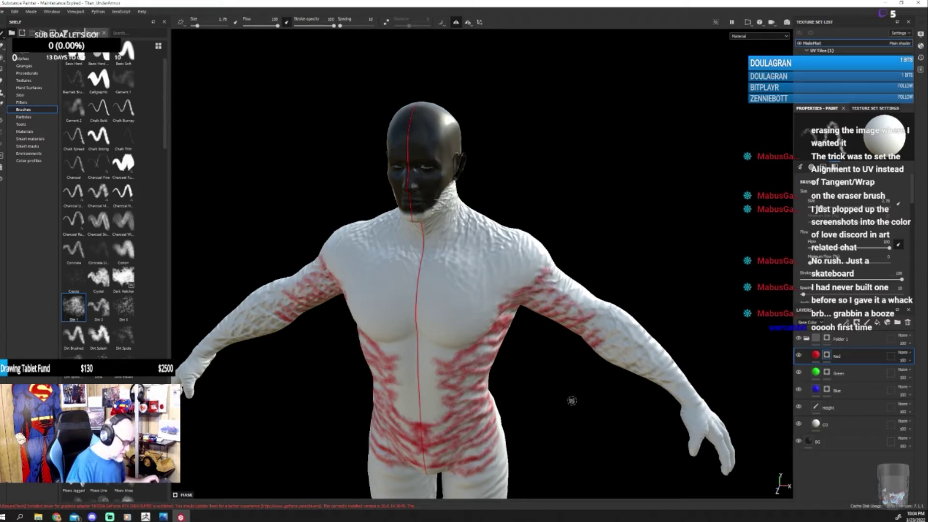
pyautogui.moveTo(571, 404)
pyautogui.keyDown('alt'); pyautogui.mouseDown()
pyautogui.moveTo(503, 383)
pyautogui.moveTo(549, 379)
pyautogui.moveTo(543, 394)
pyautogui.moveTo(536, 386)
pyautogui.moveTo(542, 411)
pyautogui.moveTo(540, 382)
pyautogui.moveTo(541, 394)
pyautogui.moveTo(548, 389)
pyautogui.moveTo(537, 406)
pyautogui.moveTo(563, 406)
pyautogui.moveTo(546, 411)
pyautogui.moveTo(561, 368)
pyautogui.moveTo(570, 380)
pyautogui.moveTo(543, 377)
pyautogui.moveTo(551, 367)
pyautogui.mouseUp(); pyautogui.keyUp('alt')
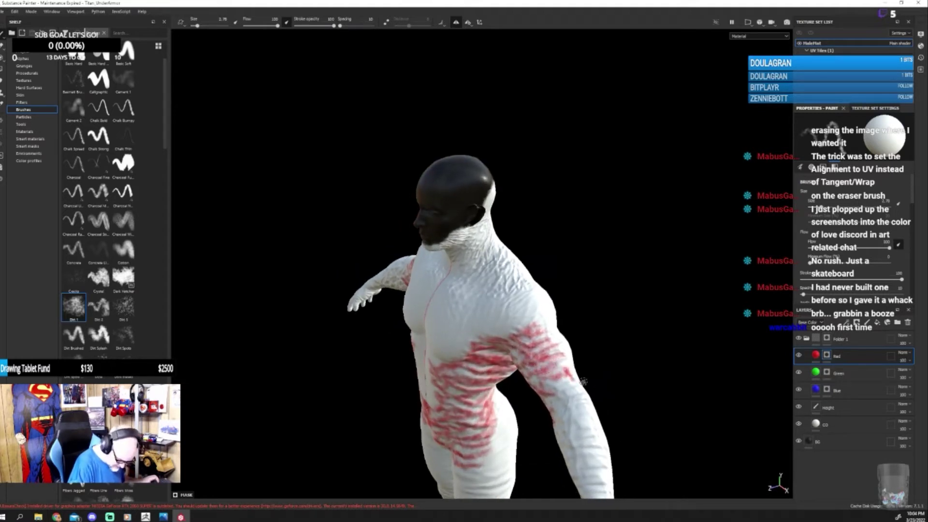
# Step: Paint red streaks on the right upper arm, then check the figure from below and front
pyautogui.moveTo(591, 411)
pyautogui.keyDown('alt'); pyautogui.mouseDown()
pyautogui.moveTo(566, 394)
pyautogui.moveTo(564, 409)
pyautogui.mouseUp(); pyautogui.keyUp('alt')
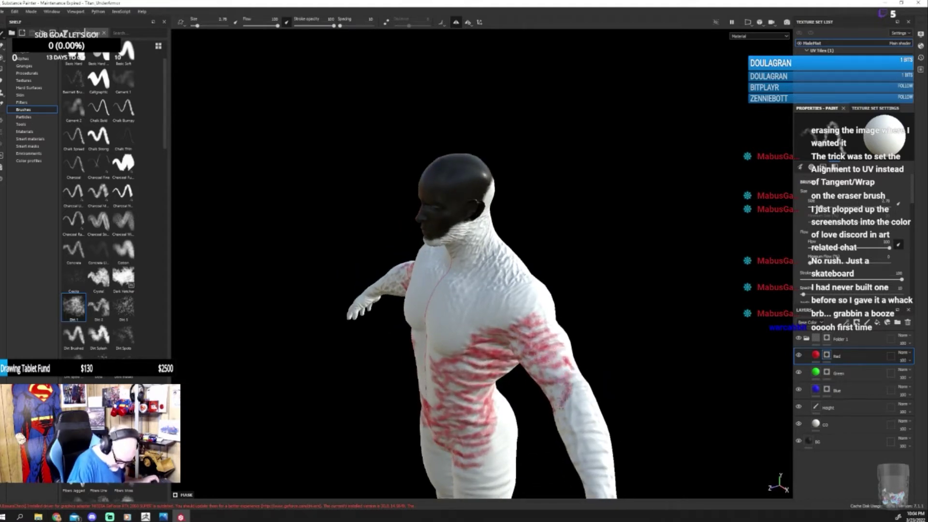
pyautogui.moveTo(620, 389)
pyautogui.keyDown('alt'); pyautogui.mouseDown()
pyautogui.moveTo(667, 352)
pyautogui.moveTo(687, 365)
pyautogui.mouseUp(); pyautogui.keyUp('alt')
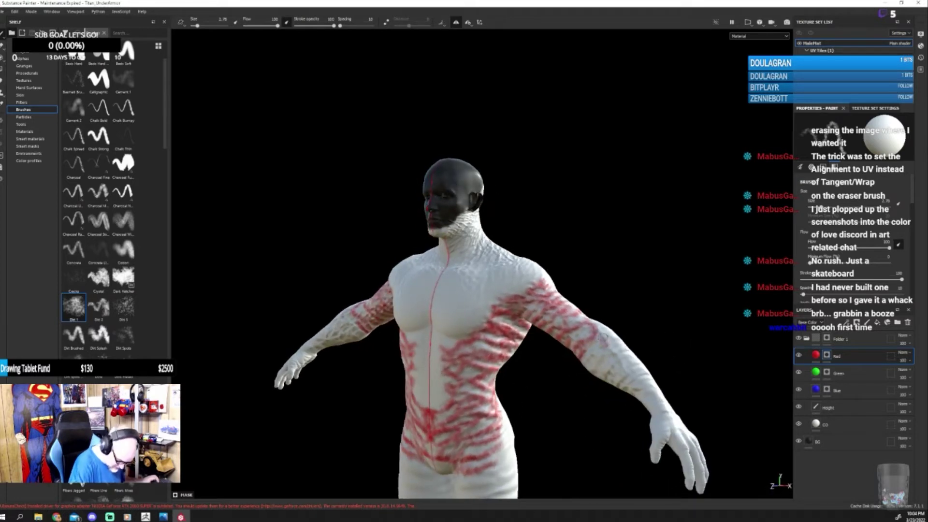
pyautogui.keyDown('alt'); pyautogui.moveTo(605, 416); pyautogui.dragTo(621, 358); pyautogui.keyUp('alt')
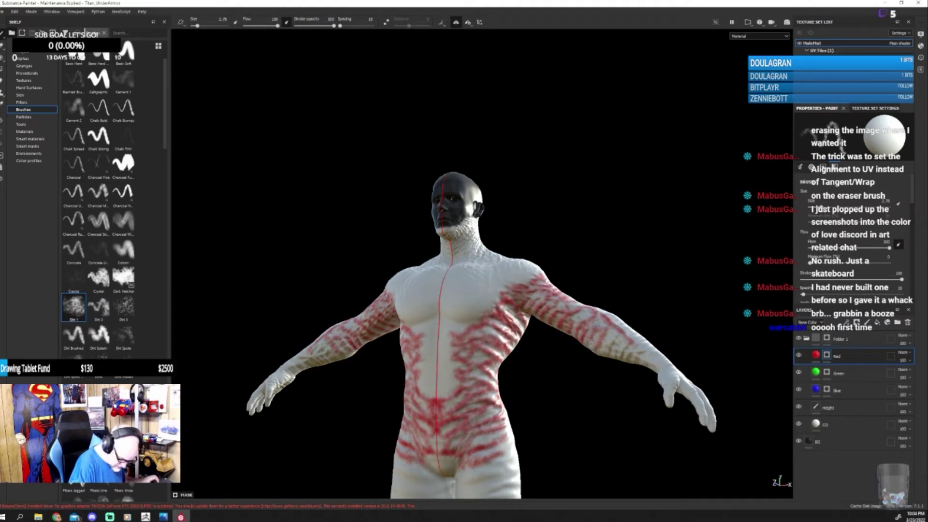
pyautogui.keyDown('alt'); pyautogui.moveTo(621, 366); pyautogui.dragTo(638, 344); pyautogui.keyUp('alt')
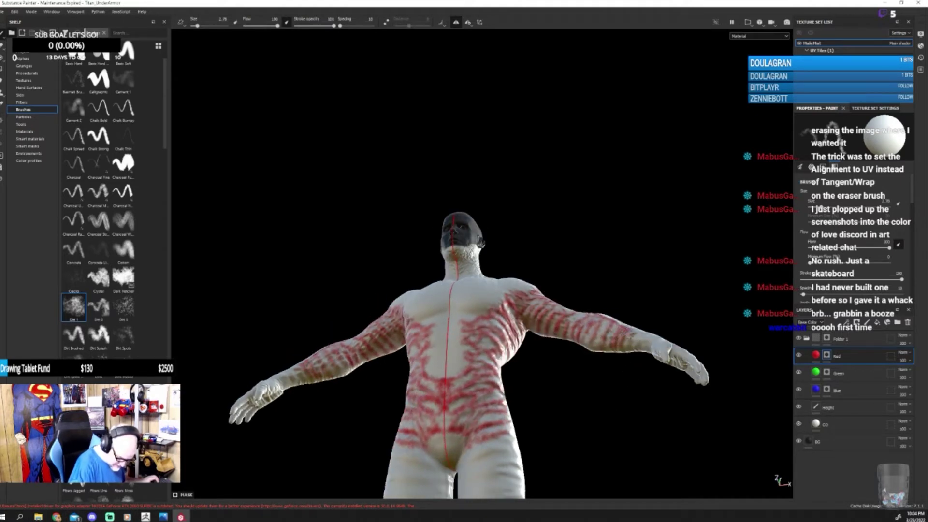
pyautogui.moveTo(634, 369)
pyautogui.keyDown('alt'); pyautogui.mouseDown()
pyautogui.moveTo(654, 292)
pyautogui.moveTo(588, 380)
pyautogui.mouseUp(); pyautogui.keyUp('alt')
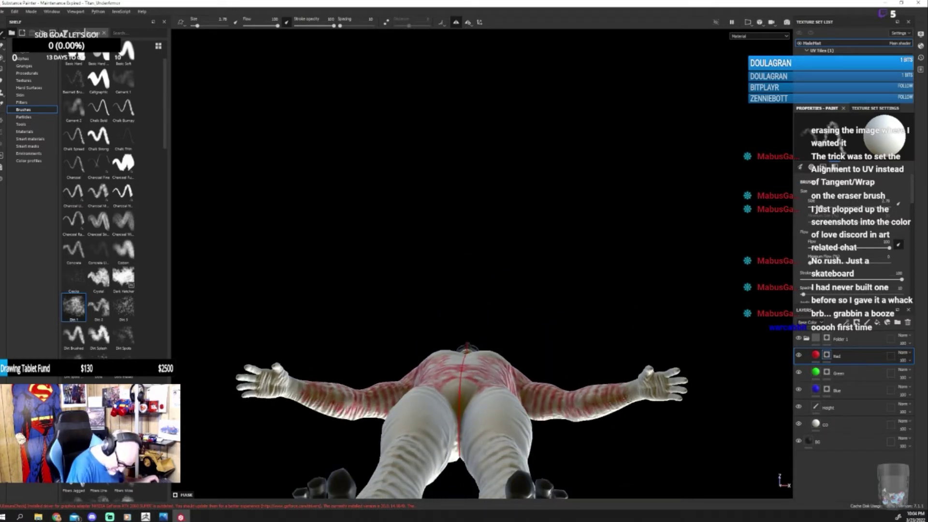
pyautogui.moveTo(656, 415)
pyautogui.keyDown('alt'); pyautogui.mouseDown()
pyautogui.moveTo(663, 366)
pyautogui.moveTo(540, 442)
pyautogui.moveTo(636, 407)
pyautogui.moveTo(634, 427)
pyautogui.mouseUp(); pyautogui.keyUp('alt')
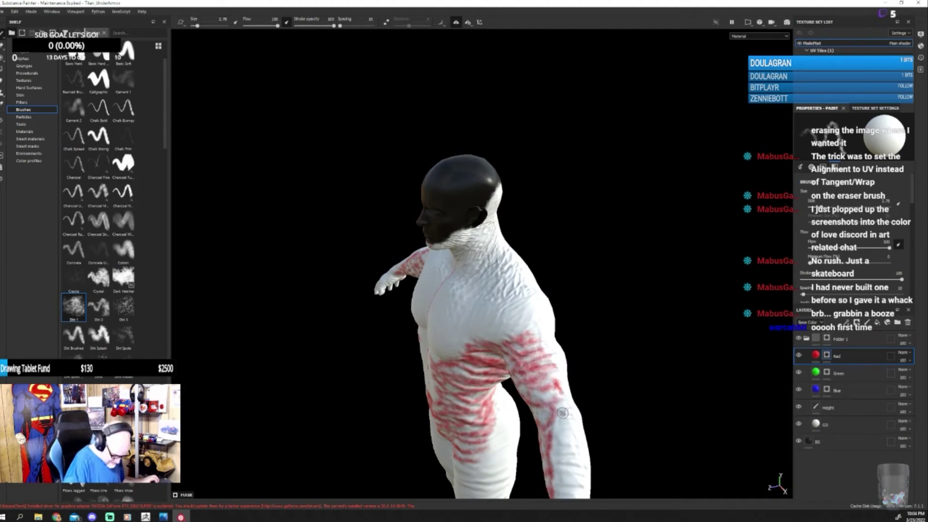
pyautogui.keyDown('alt'); pyautogui.moveTo(575, 420); pyautogui.dragTo(600, 362); pyautogui.keyUp('alt')
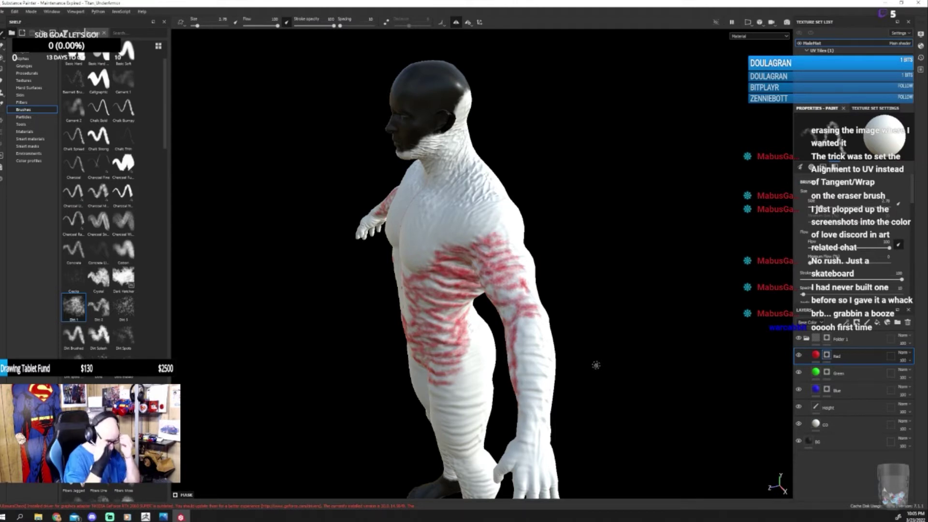
# Step: Check the brush size and flow settings, then paint more red streaks down the forearm
pyautogui.rightClick(519, 335)
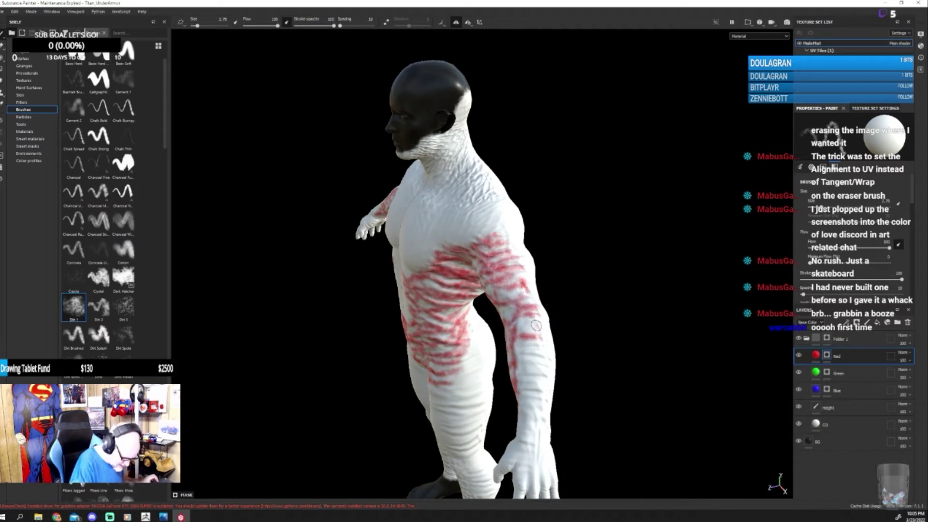
pyautogui.keyDown('alt'); pyautogui.moveTo(606, 394); pyautogui.dragTo(586, 383); pyautogui.keyUp('alt')
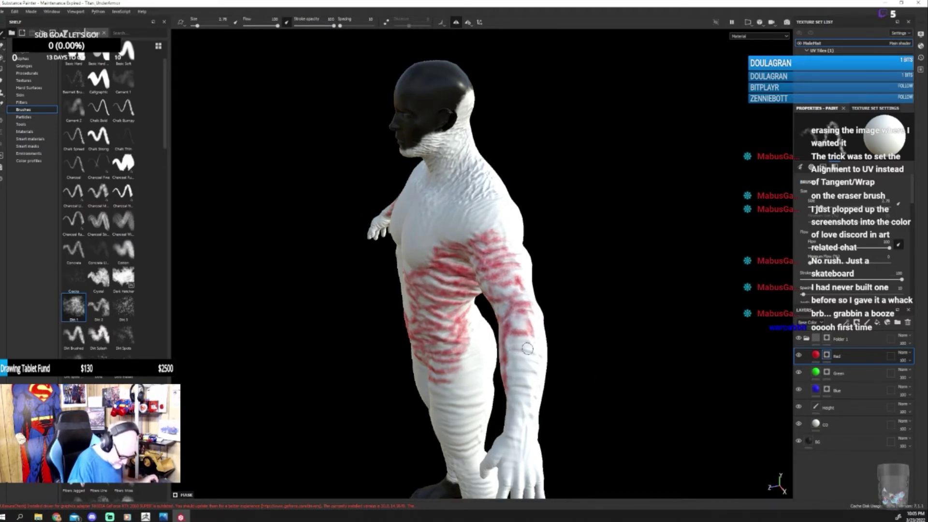
pyautogui.moveTo(520, 350)
pyautogui.mouseDown()
pyautogui.moveTo(521, 343)
pyautogui.moveTo(512, 363)
pyautogui.moveTo(527, 399)
pyautogui.mouseUp()
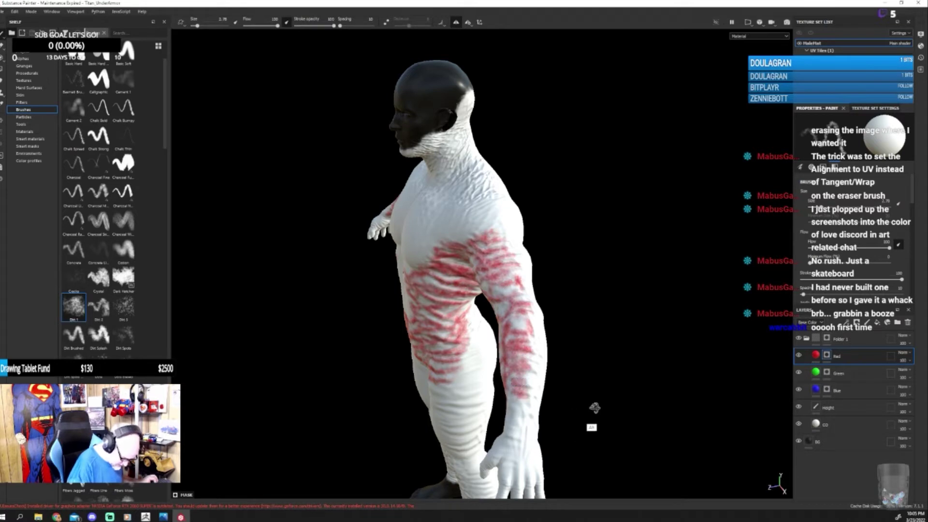
pyautogui.moveTo(593, 408)
pyautogui.keyDown('alt'); pyautogui.mouseDown()
pyautogui.moveTo(591, 382)
pyautogui.moveTo(564, 384)
pyautogui.moveTo(557, 407)
pyautogui.moveTo(574, 384)
pyautogui.moveTo(390, 277)
pyautogui.mouseUp(); pyautogui.keyUp('alt')
# Step: Preview a straight-line stroke and turn the height relief display back on across the body
pyautogui.press('shift')
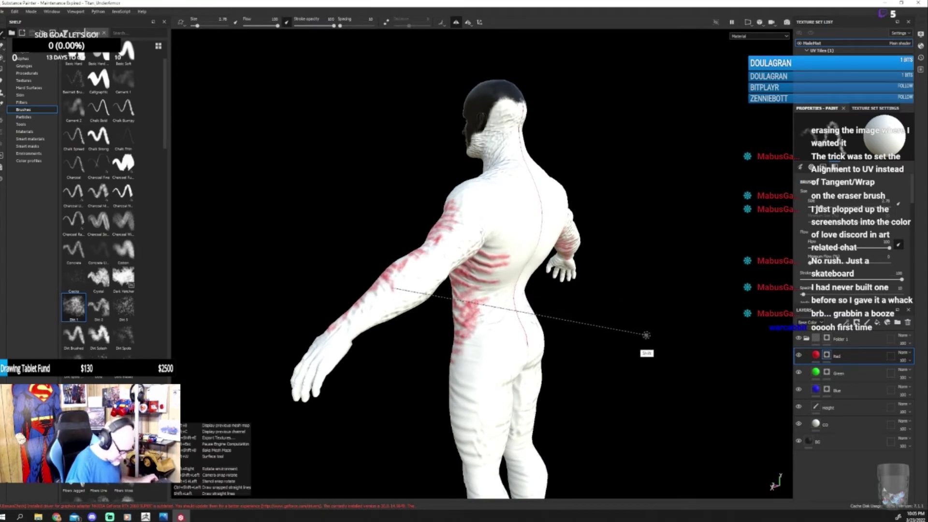
pyautogui.press('shift')
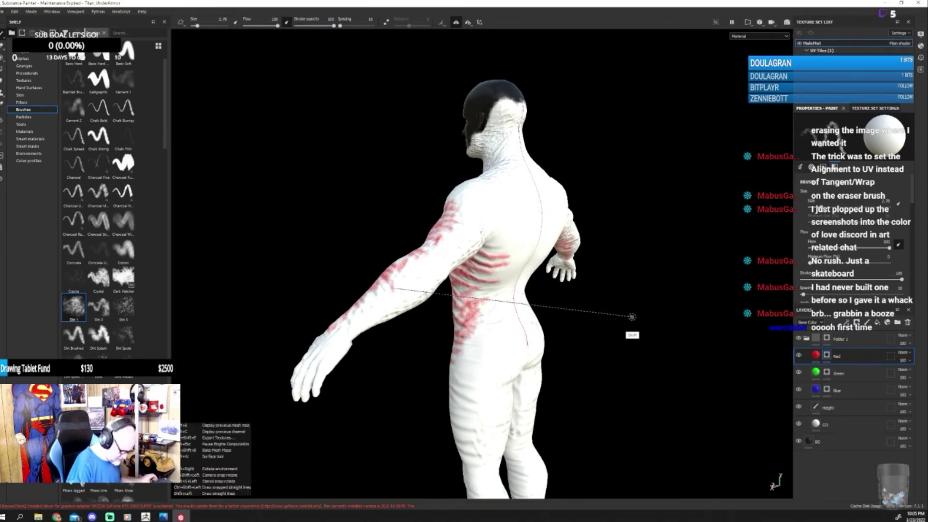
pyautogui.press('shift')
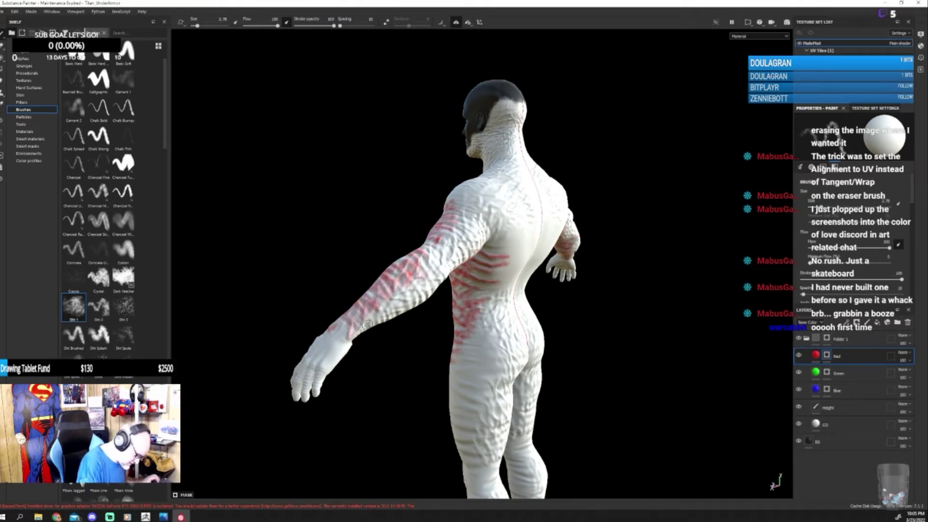
# Step: Paint red streaks across the back of the upper arm and down the forearm
pyautogui.moveTo(372, 314)
pyautogui.keyDown('alt'); pyautogui.mouseDown()
pyautogui.moveTo(400, 324)
pyautogui.moveTo(387, 324)
pyautogui.mouseUp(); pyautogui.keyUp('alt')
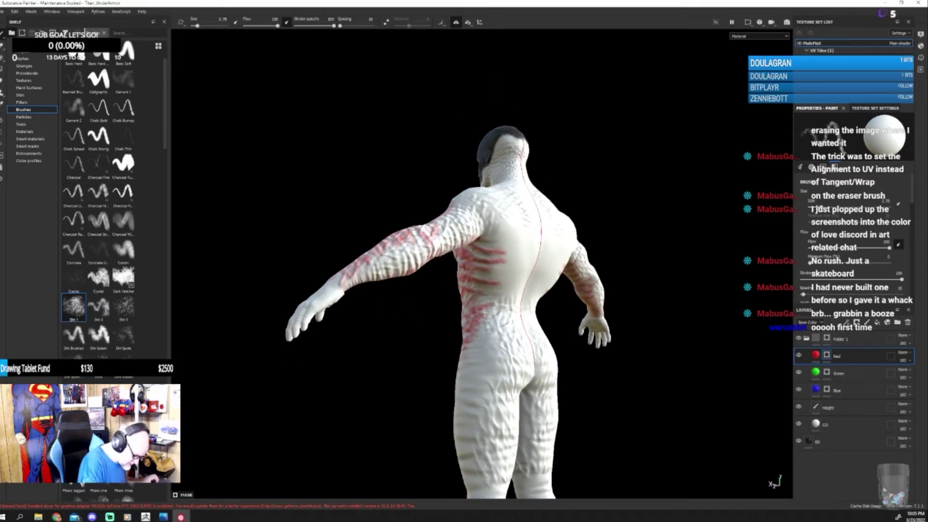
pyautogui.moveTo(416, 265)
pyautogui.mouseDown()
pyautogui.moveTo(407, 244)
pyautogui.moveTo(394, 259)
pyautogui.moveTo(385, 251)
pyautogui.moveTo(367, 277)
pyautogui.moveTo(346, 280)
pyautogui.mouseUp()
pyautogui.keyDown('alt'); pyautogui.moveTo(574, 281); pyautogui.dragTo(431, 265); pyautogui.keyUp('alt')
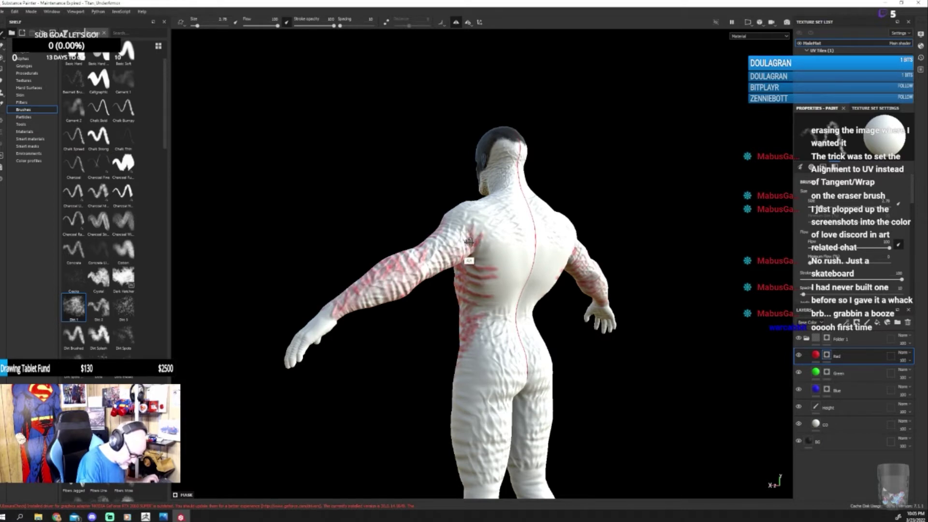
pyautogui.keyDown('alt'); pyautogui.moveTo(471, 249); pyautogui.dragTo(452, 239); pyautogui.keyUp('alt')
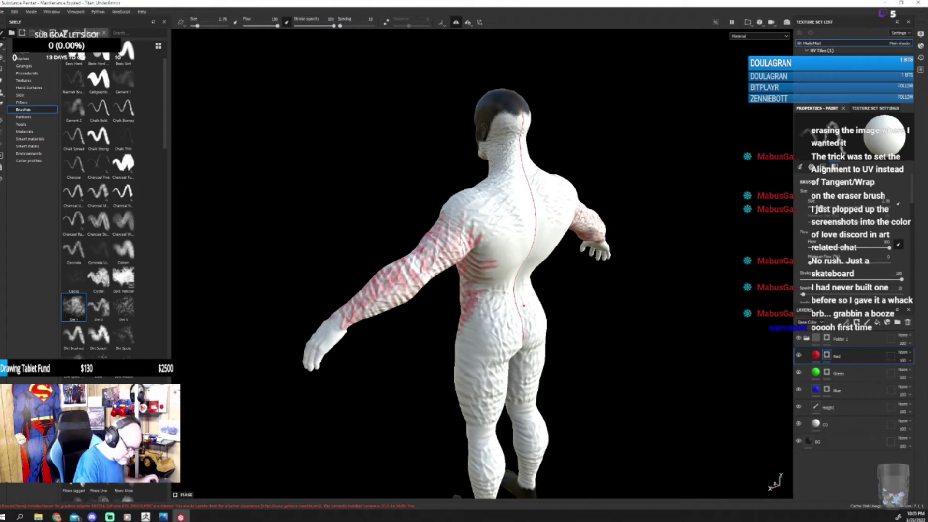
pyautogui.moveTo(596, 377)
pyautogui.keyDown('alt'); pyautogui.mouseDown()
pyautogui.moveTo(639, 343)
pyautogui.moveTo(570, 381)
pyautogui.moveTo(535, 380)
pyautogui.moveTo(587, 384)
pyautogui.mouseUp(); pyautogui.keyUp('alt')
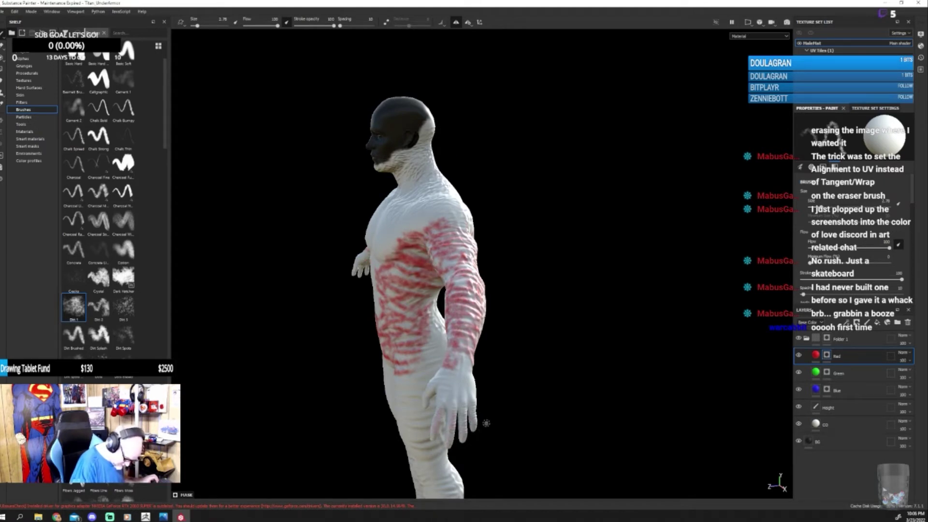
pyautogui.keyDown('alt'); pyautogui.moveTo(486, 423); pyautogui.dragTo(554, 427); pyautogui.keyUp('alt')
# Step: Dab red speckles onto the wrist and hand, then turn back to the torso and arms
pyautogui.moveTo(520, 396)
pyautogui.mouseDown()
pyautogui.moveTo(522, 409)
pyautogui.moveTo(513, 393)
pyautogui.mouseUp()
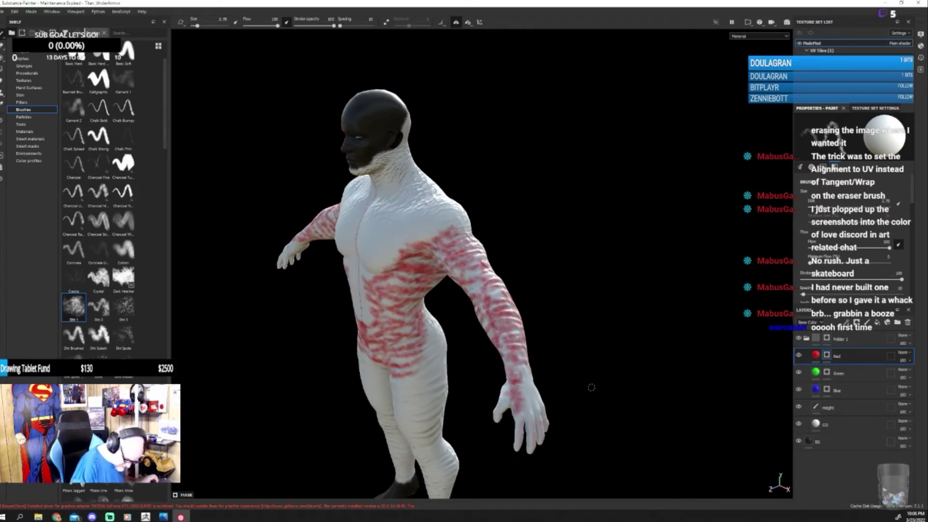
pyautogui.keyDown('alt'); pyautogui.moveTo(572, 389); pyautogui.dragTo(689, 371); pyautogui.keyUp('alt')
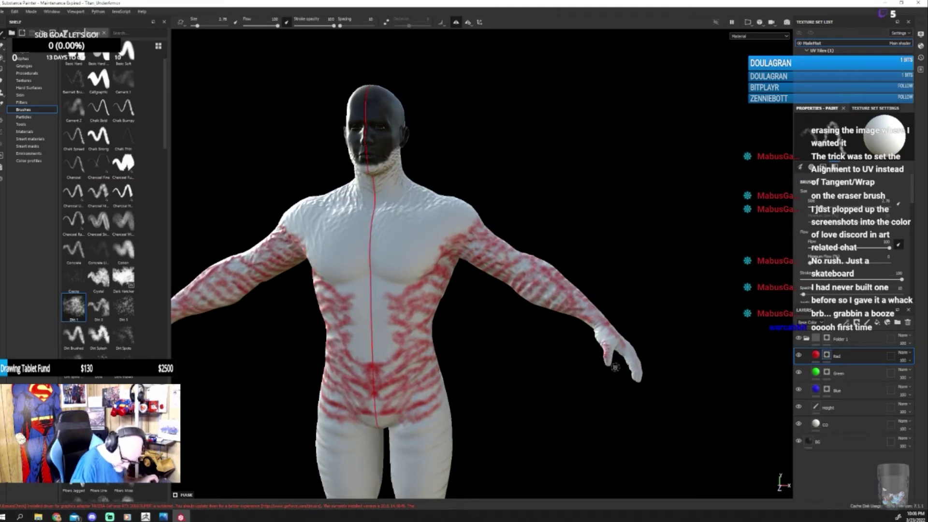
pyautogui.moveTo(609, 360)
pyautogui.keyDown('alt'); pyautogui.mouseDown()
pyautogui.moveTo(699, 301)
pyautogui.moveTo(608, 318)
pyautogui.moveTo(614, 333)
pyautogui.moveTo(653, 346)
pyautogui.moveTo(643, 358)
pyautogui.moveTo(622, 356)
pyautogui.moveTo(623, 321)
pyautogui.moveTo(672, 275)
pyautogui.moveTo(658, 264)
pyautogui.mouseUp(); pyautogui.keyUp('alt')
pyautogui.keyDown('alt'); pyautogui.moveTo(761, 282); pyautogui.dragTo(541, 433); pyautogui.keyUp('alt')
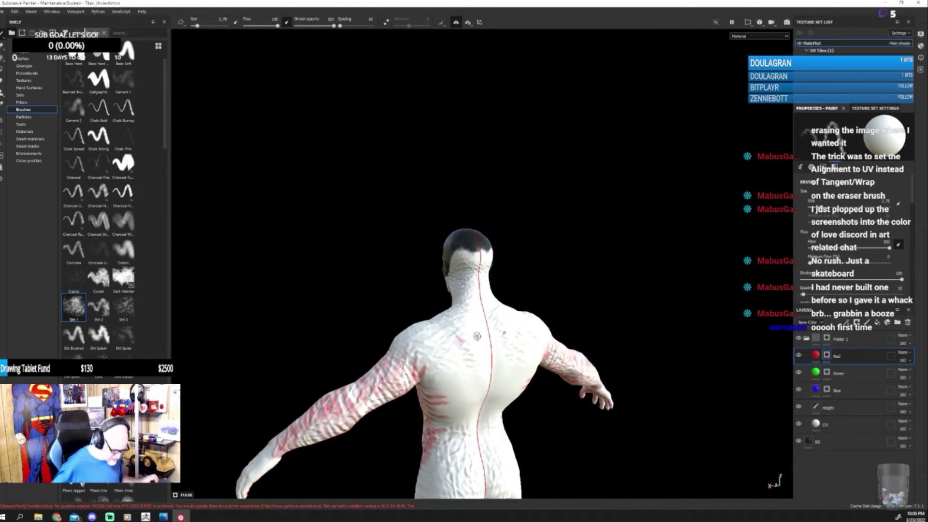
# Step: Brush symmetric red streaks over both sides of the upper back, then turn to a side profile
pyautogui.moveTo(477, 336)
pyautogui.keyDown('shift'); pyautogui.mouseDown(button='right')
pyautogui.moveTo(544, 306)
pyautogui.moveTo(474, 334)
pyautogui.mouseUp(button='right'); pyautogui.keyUp('shift')
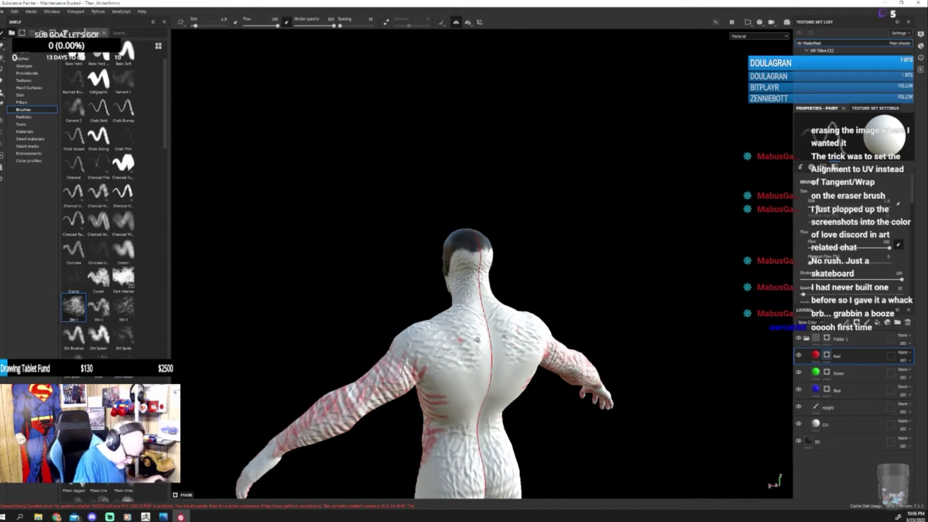
pyautogui.moveTo(477, 340)
pyautogui.mouseDown()
pyautogui.moveTo(479, 362)
pyautogui.moveTo(449, 358)
pyautogui.moveTo(459, 351)
pyautogui.moveTo(443, 358)
pyautogui.moveTo(453, 335)
pyautogui.moveTo(437, 343)
pyautogui.moveTo(444, 347)
pyautogui.moveTo(424, 341)
pyautogui.mouseUp()
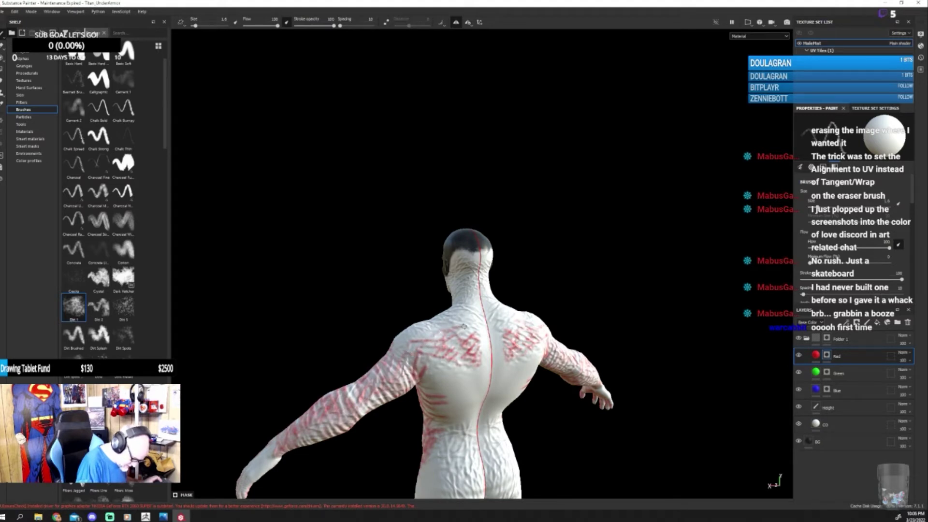
pyautogui.keyDown('alt'); pyautogui.moveTo(631, 314); pyautogui.dragTo(563, 346); pyautogui.keyUp('alt')
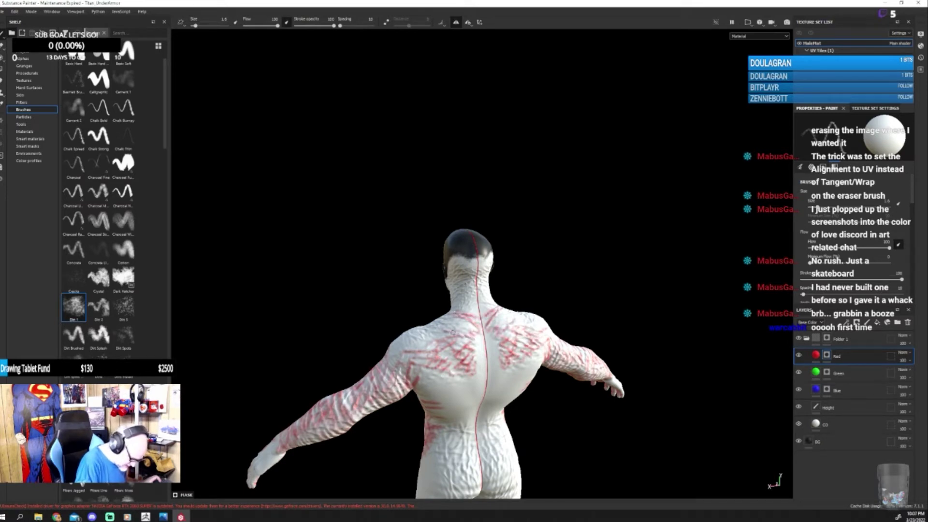
pyautogui.keyDown('alt'); pyautogui.moveTo(570, 382); pyautogui.dragTo(638, 389); pyautogui.keyUp('alt')
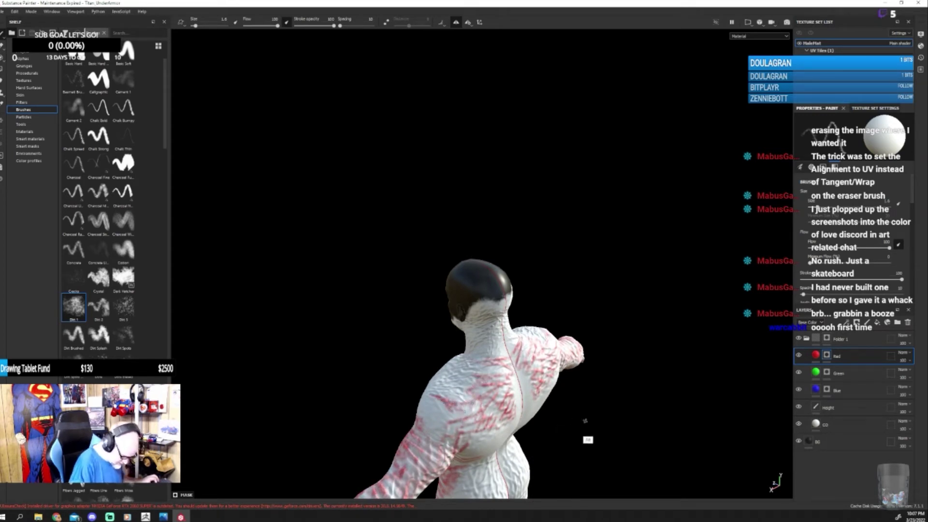
pyautogui.keyDown('alt'); pyautogui.moveTo(586, 439); pyautogui.dragTo(752, 377); pyautogui.keyUp('alt')
pyautogui.keyDown('alt'); pyautogui.moveTo(752, 360); pyautogui.dragTo(608, 387, button='middle'); pyautogui.keyUp('alt')
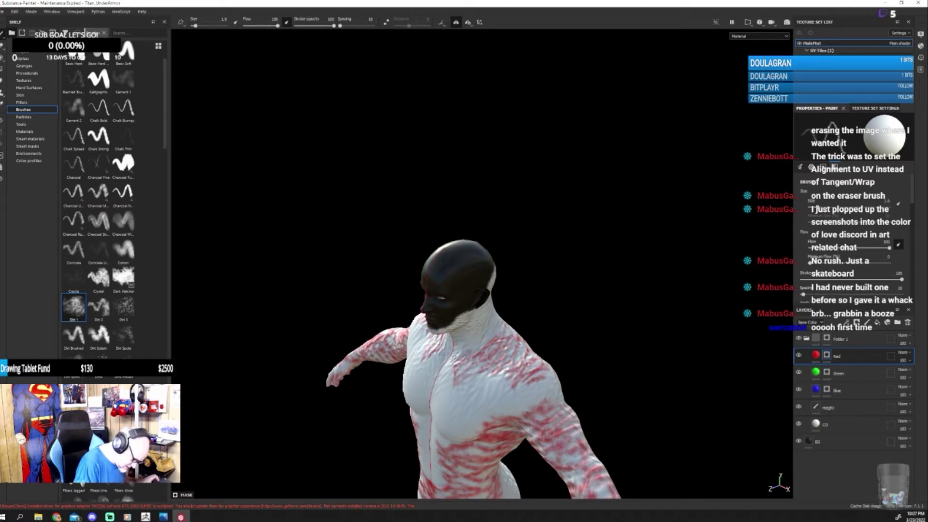
pyautogui.keyDown('alt'); pyautogui.moveTo(561, 360); pyautogui.dragTo(559, 271); pyautogui.keyUp('alt')
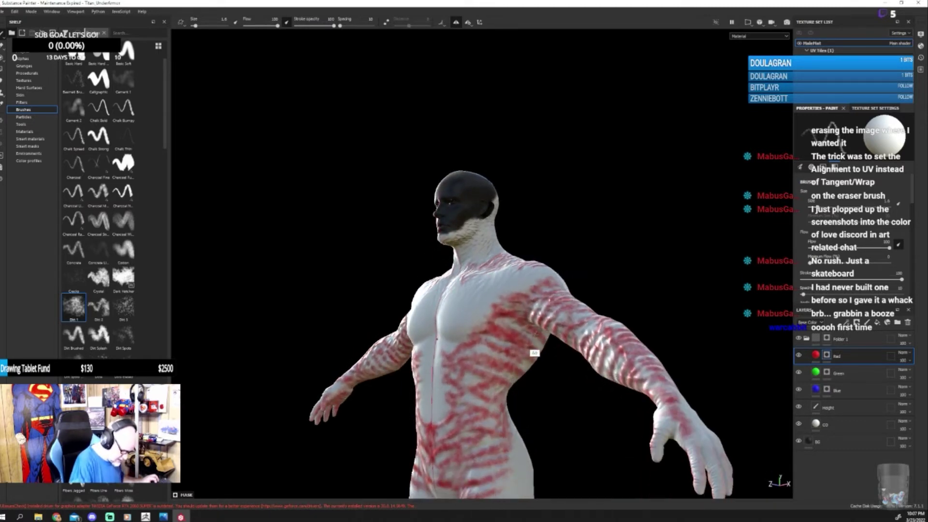
pyautogui.moveTo(537, 334)
pyautogui.keyDown('alt'); pyautogui.mouseDown(button='middle')
pyautogui.moveTo(532, 288)
pyautogui.moveTo(503, 280)
pyautogui.mouseUp(button='middle'); pyautogui.keyUp('alt')
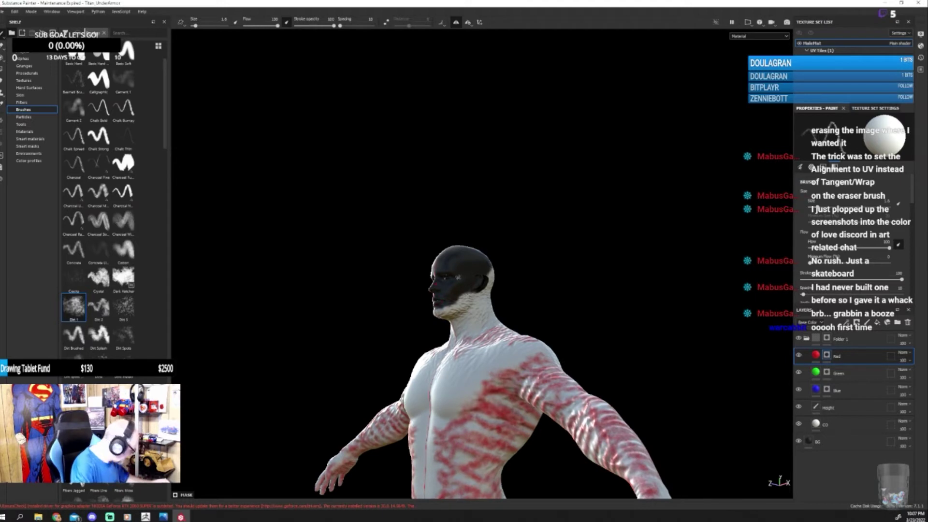
pyautogui.press('[')
pyautogui.press('[')
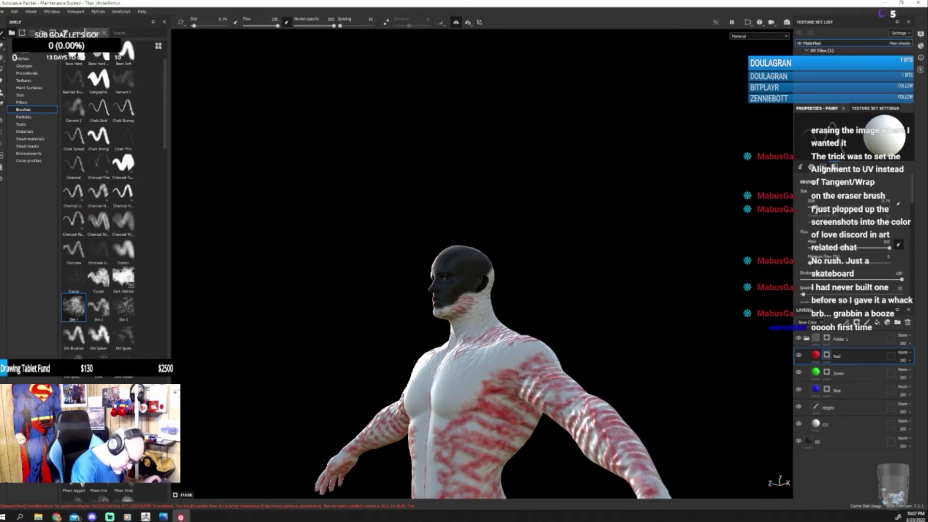
pyautogui.keyDown('alt'); pyautogui.moveTo(528, 328); pyautogui.dragTo(549, 320); pyautogui.keyUp('alt')
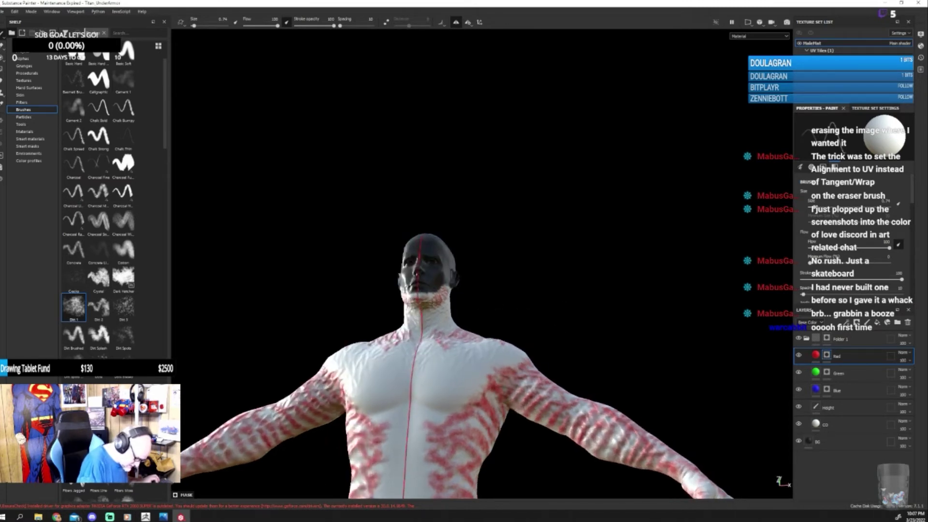
pyautogui.keyDown('alt'); pyautogui.moveTo(470, 326); pyautogui.dragTo(491, 253); pyautogui.keyUp('alt')
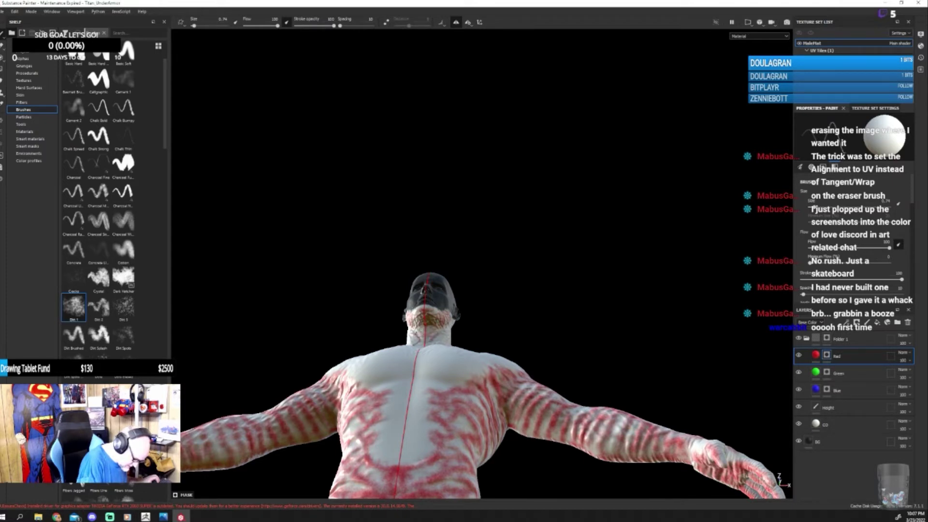
pyautogui.keyDown('alt'); pyautogui.moveTo(532, 326); pyautogui.dragTo(537, 351); pyautogui.keyUp('alt')
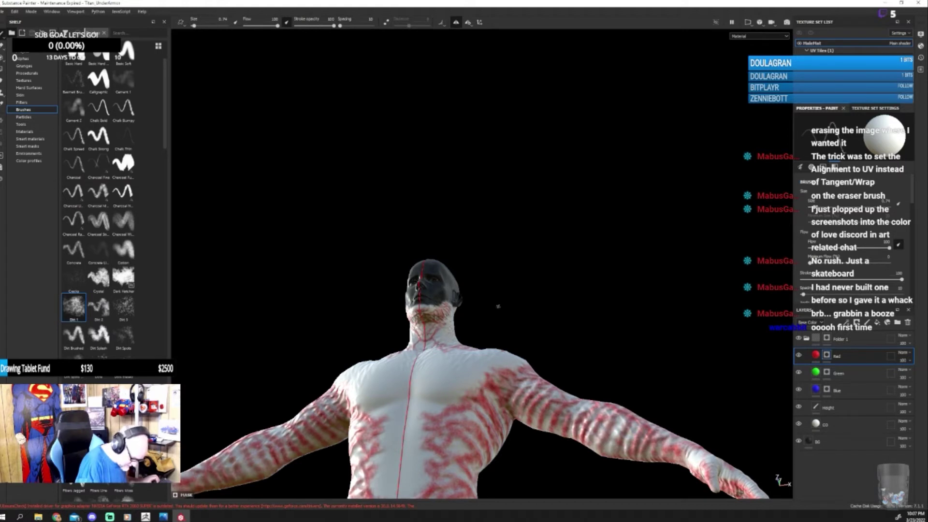
pyautogui.keyDown('alt'); pyautogui.moveTo(498, 307); pyautogui.dragTo(519, 337); pyautogui.keyUp('alt')
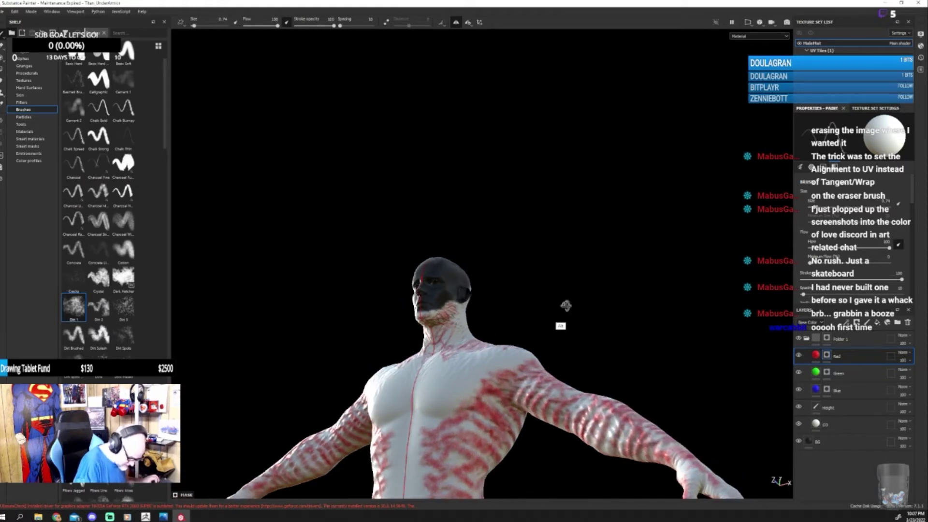
pyautogui.keyDown('alt'); pyautogui.moveTo(564, 307); pyautogui.dragTo(521, 339); pyautogui.keyUp('alt')
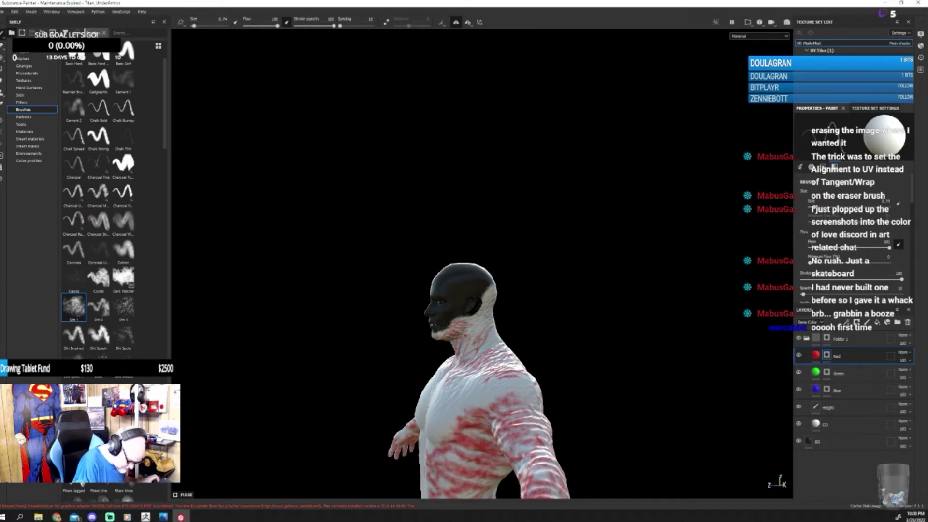
pyautogui.moveTo(528, 330)
pyautogui.keyDown('alt'); pyautogui.mouseDown()
pyautogui.moveTo(526, 318)
pyautogui.moveTo(515, 327)
pyautogui.mouseUp(); pyautogui.keyUp('alt')
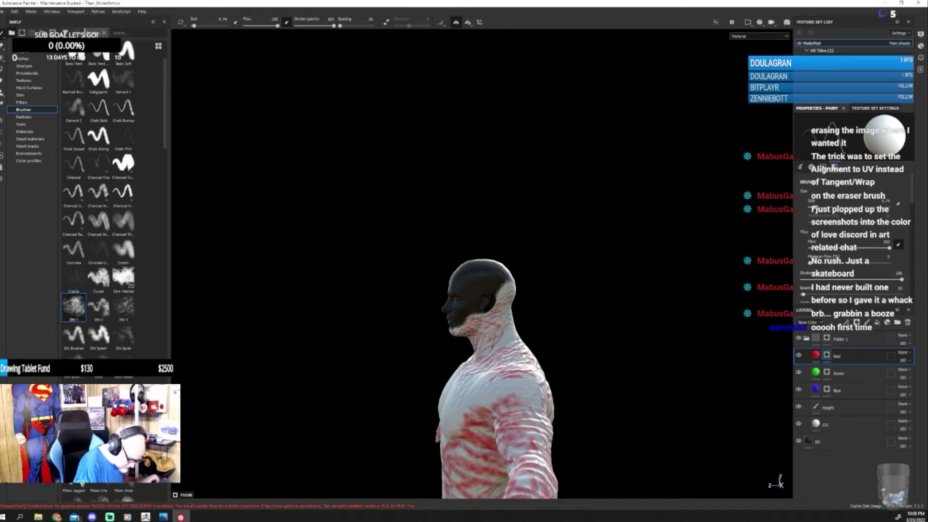
pyautogui.keyDown('alt'); pyautogui.moveTo(516, 327); pyautogui.dragTo(537, 323); pyautogui.keyUp('alt')
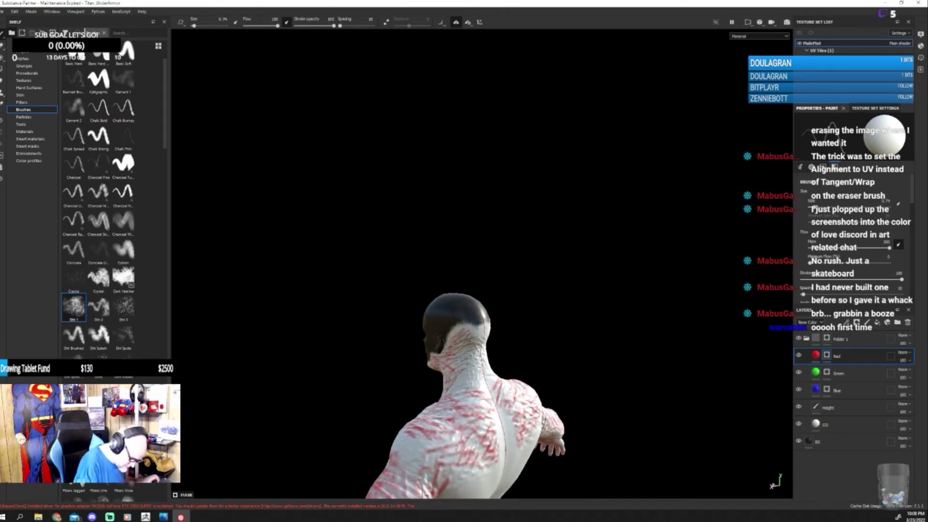
pyautogui.keyDown('alt'); pyautogui.moveTo(514, 349); pyautogui.dragTo(481, 300); pyautogui.keyUp('alt')
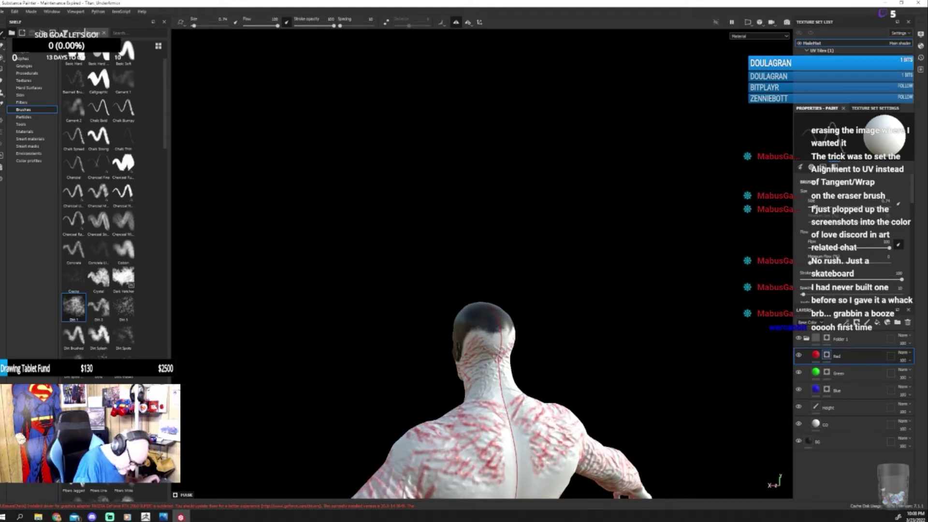
pyautogui.keyDown('alt'); pyautogui.moveTo(576, 365); pyautogui.dragTo(482, 369); pyautogui.keyUp('alt')
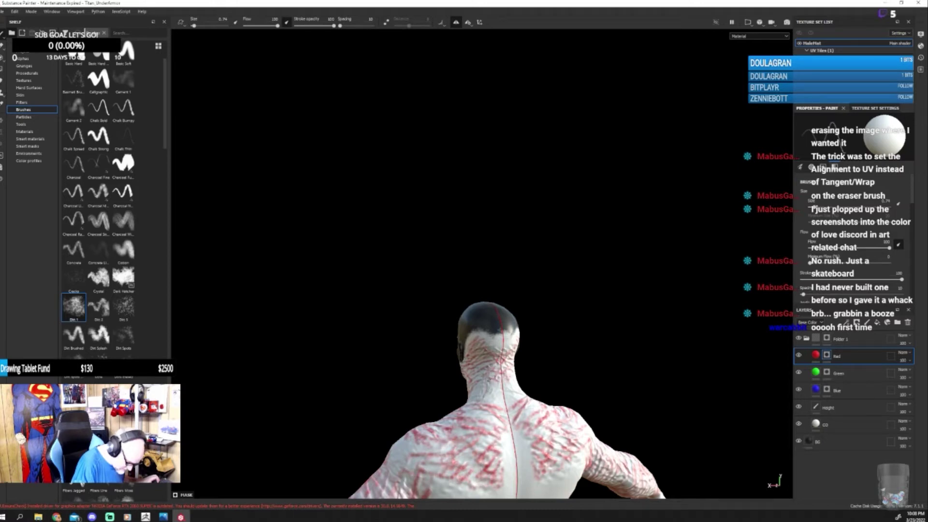
pyautogui.keyDown('alt'); pyautogui.moveTo(555, 363); pyautogui.dragTo(544, 355); pyautogui.keyUp('alt')
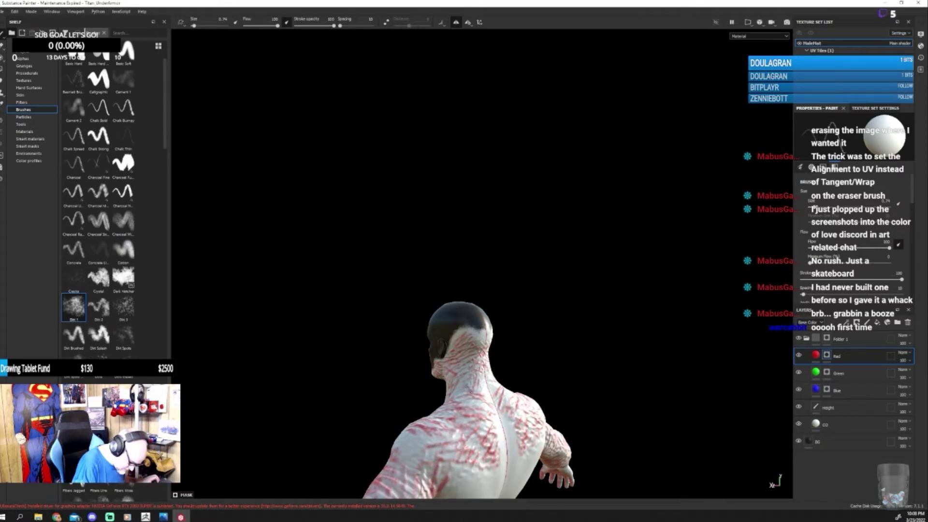
pyautogui.keyDown('alt'); pyautogui.moveTo(486, 377); pyautogui.dragTo(524, 379); pyautogui.keyUp('alt')
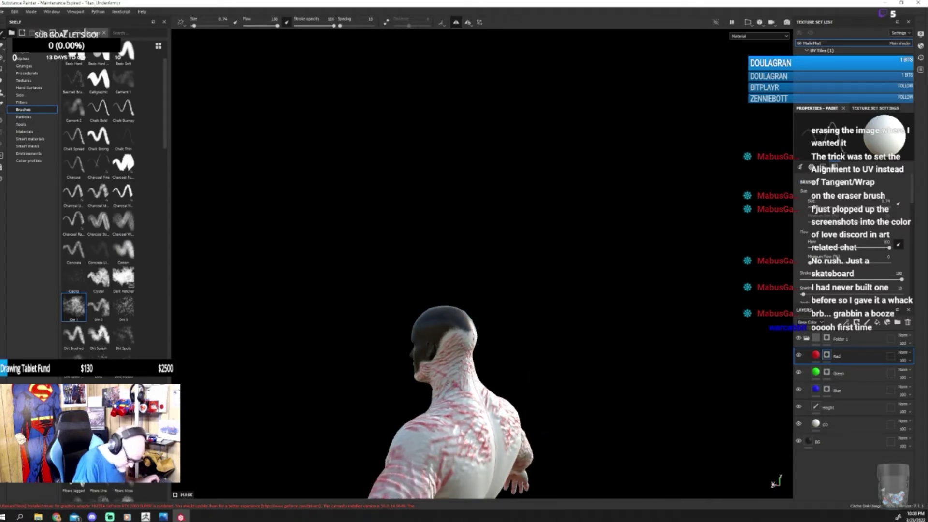
pyautogui.moveTo(596, 373)
pyautogui.keyDown('alt'); pyautogui.mouseDown()
pyautogui.moveTo(551, 389)
pyautogui.moveTo(502, 344)
pyautogui.moveTo(503, 358)
pyautogui.mouseUp(); pyautogui.keyUp('alt')
pyautogui.keyDown('alt'); pyautogui.moveTo(589, 370); pyautogui.dragTo(563, 404); pyautogui.keyUp('alt')
pyautogui.keyDown('alt'); pyautogui.moveTo(564, 404); pyautogui.dragTo(533, 332, button='right'); pyautogui.keyUp('alt')
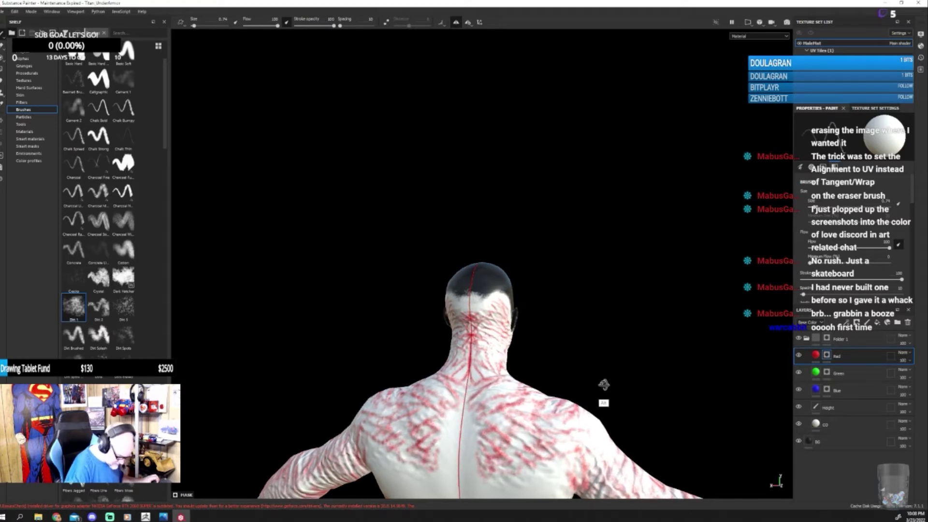
pyautogui.keyDown('alt'); pyautogui.moveTo(599, 389); pyautogui.dragTo(596, 311); pyautogui.keyUp('alt')
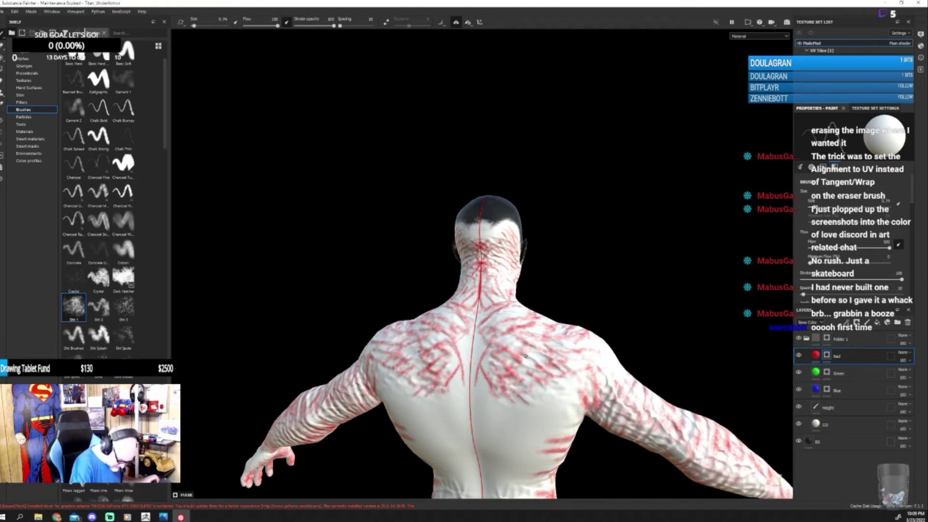
pyautogui.moveTo(549, 371)
pyautogui.keyDown('alt'); pyautogui.mouseDown()
pyautogui.moveTo(565, 349)
pyautogui.moveTo(609, 386)
pyautogui.moveTo(574, 357)
pyautogui.mouseUp(); pyautogui.keyUp('alt')
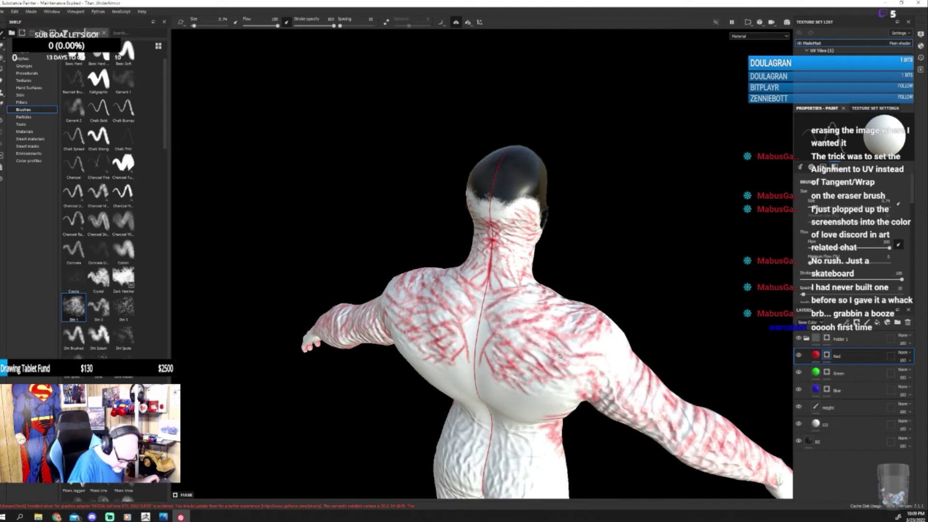
pyautogui.keyDown('alt'); pyautogui.moveTo(608, 450); pyautogui.dragTo(606, 386); pyautogui.keyUp('alt')
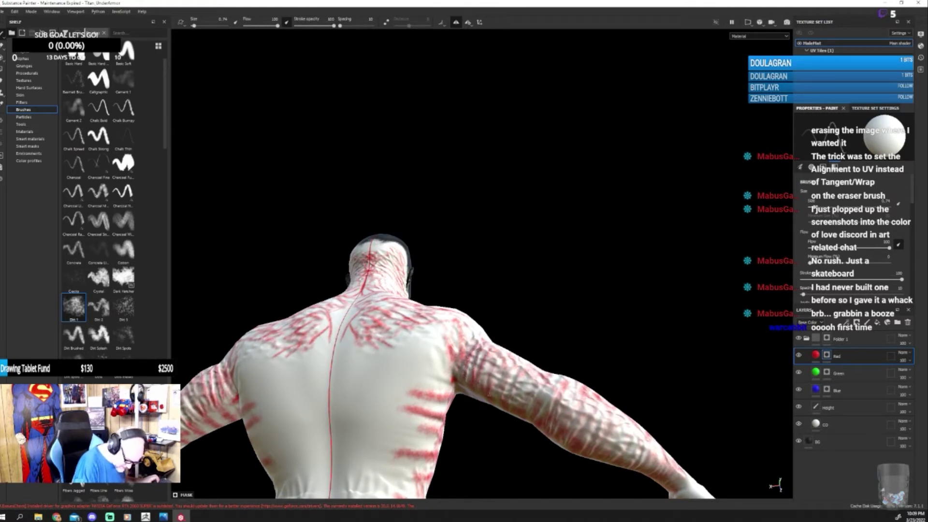
pyautogui.keyDown('alt'); pyautogui.moveTo(565, 383); pyautogui.dragTo(512, 394); pyautogui.keyUp('alt')
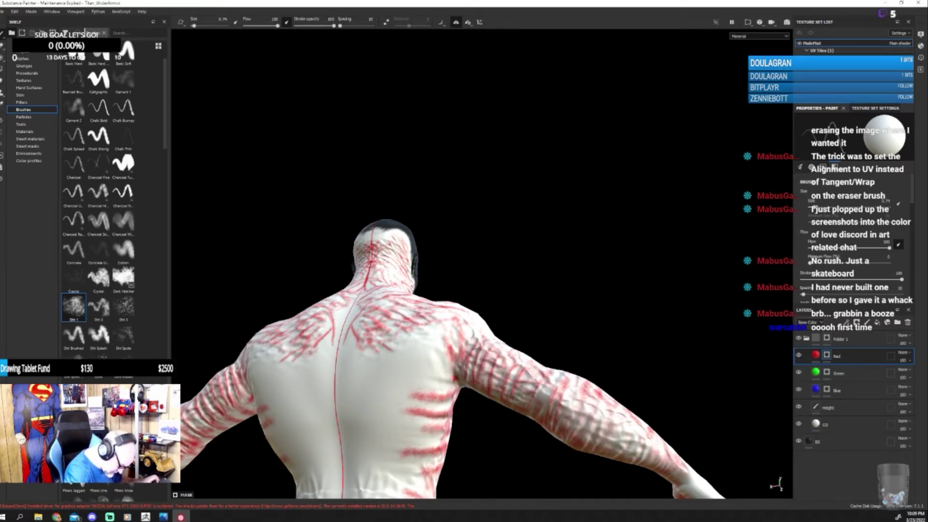
pyautogui.keyDown('alt'); pyautogui.moveTo(674, 431); pyautogui.dragTo(592, 476); pyautogui.keyUp('alt')
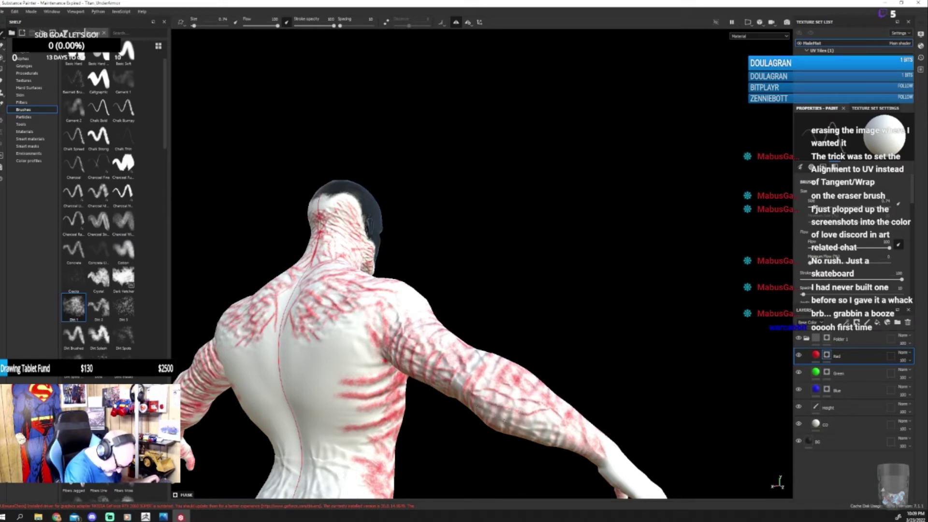
pyautogui.moveTo(529, 442)
pyautogui.keyDown('alt'); pyautogui.mouseDown()
pyautogui.moveTo(632, 397)
pyautogui.moveTo(543, 438)
pyautogui.mouseUp(); pyautogui.keyUp('alt')
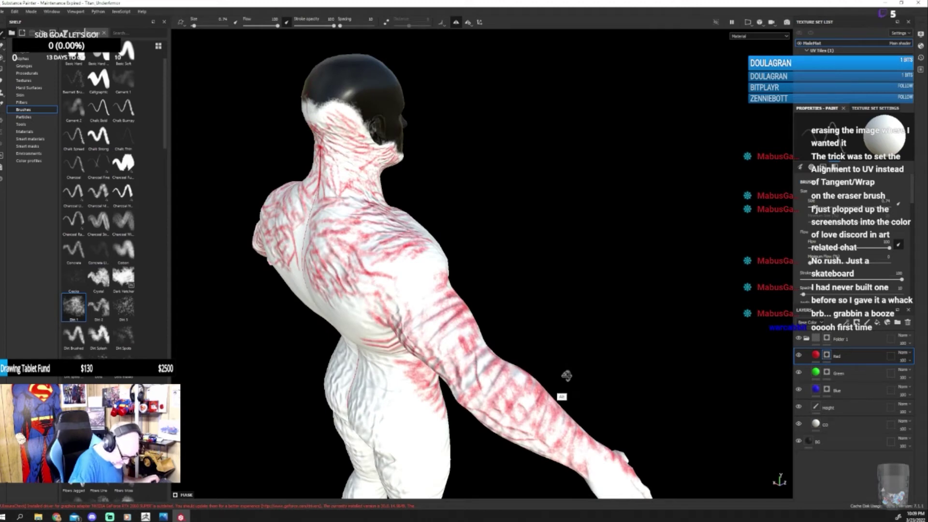
pyautogui.keyDown('alt'); pyautogui.moveTo(567, 376); pyautogui.dragTo(630, 411); pyautogui.keyUp('alt')
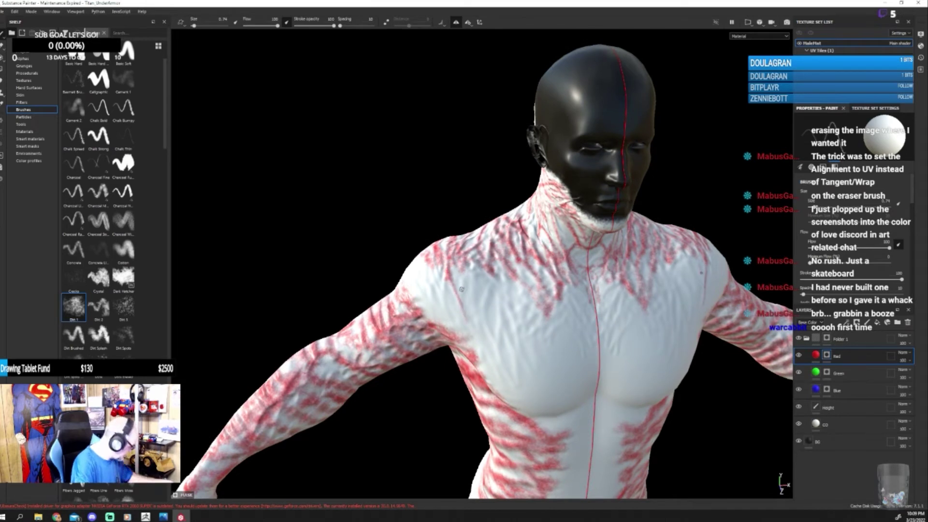
# Step: Enlarge the brush and paint mirrored red streaks over the left shoulder and upper chest
pyautogui.press(']')
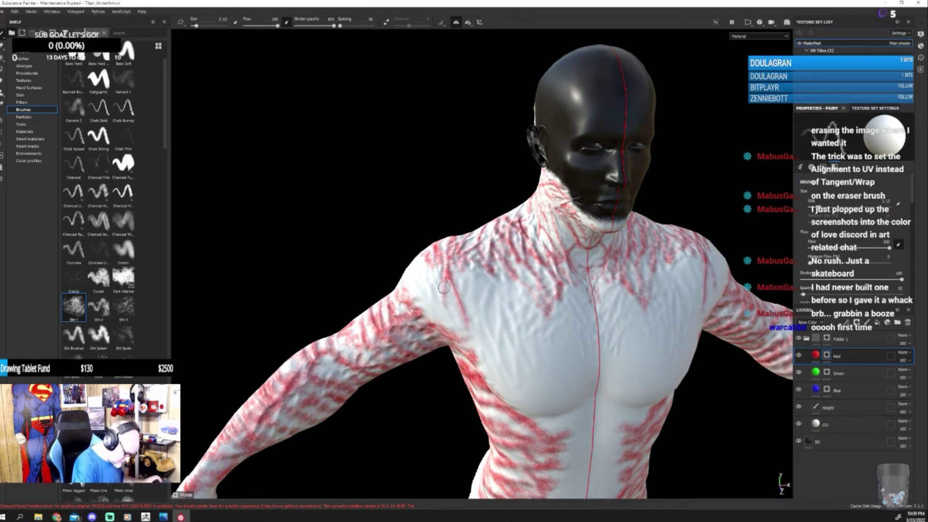
pyautogui.moveTo(444, 287)
pyautogui.mouseDown()
pyautogui.moveTo(448, 317)
pyautogui.moveTo(429, 268)
pyautogui.moveTo(417, 305)
pyautogui.mouseUp()
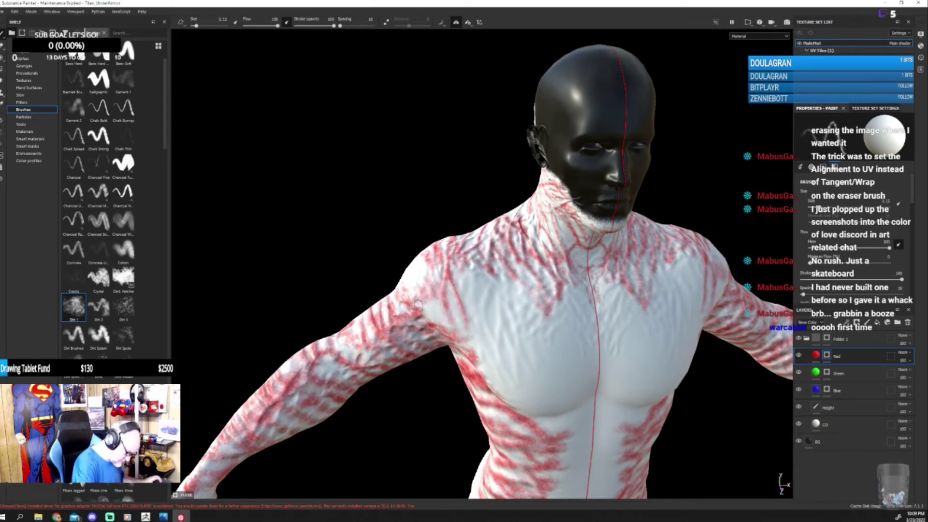
pyautogui.moveTo(508, 300)
pyautogui.mouseDown()
pyautogui.moveTo(483, 315)
pyautogui.moveTo(493, 278)
pyautogui.moveTo(495, 363)
pyautogui.moveTo(512, 285)
pyautogui.moveTo(514, 362)
pyautogui.moveTo(507, 319)
pyautogui.moveTo(525, 285)
pyautogui.moveTo(524, 314)
pyautogui.moveTo(535, 295)
pyautogui.moveTo(521, 345)
pyautogui.moveTo(529, 305)
pyautogui.moveTo(529, 367)
pyautogui.moveTo(571, 299)
pyautogui.moveTo(607, 308)
pyautogui.mouseUp()
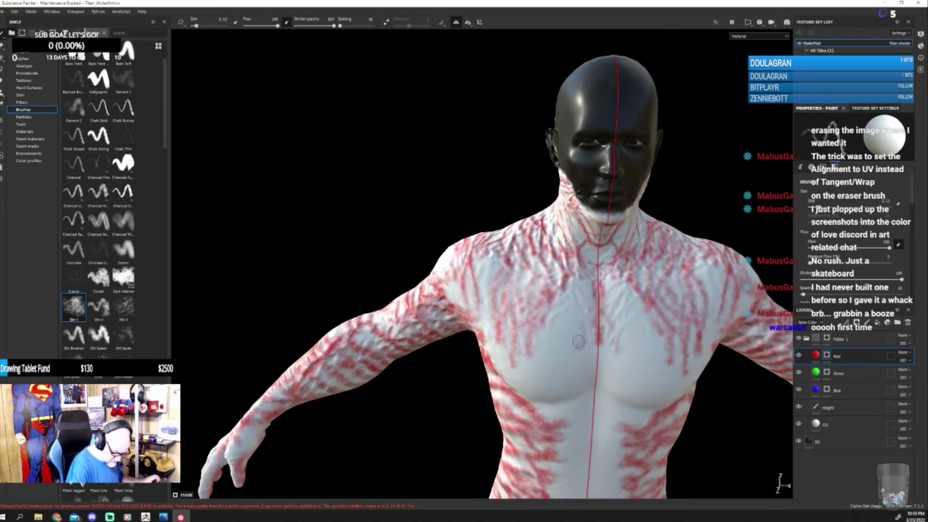
pyautogui.moveTo(579, 342)
pyautogui.mouseDown()
pyautogui.moveTo(582, 290)
pyautogui.moveTo(546, 329)
pyautogui.moveTo(575, 285)
pyautogui.moveTo(591, 316)
pyautogui.mouseUp()
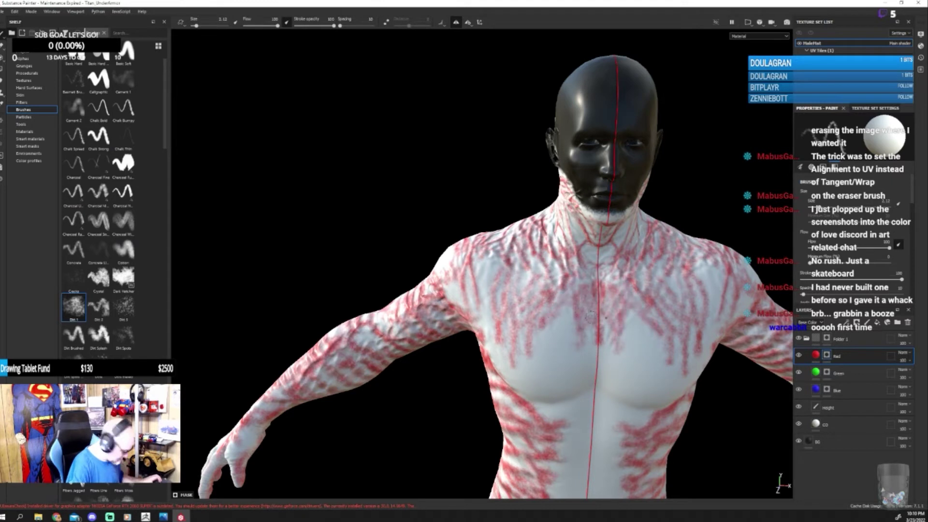
# Step: Shrink the brush and add a faint fine red mark on the chest
pyautogui.keyDown('ctrl'); pyautogui.moveTo(591, 316); pyautogui.dragTo(586, 313, button='right'); pyautogui.keyUp('ctrl')
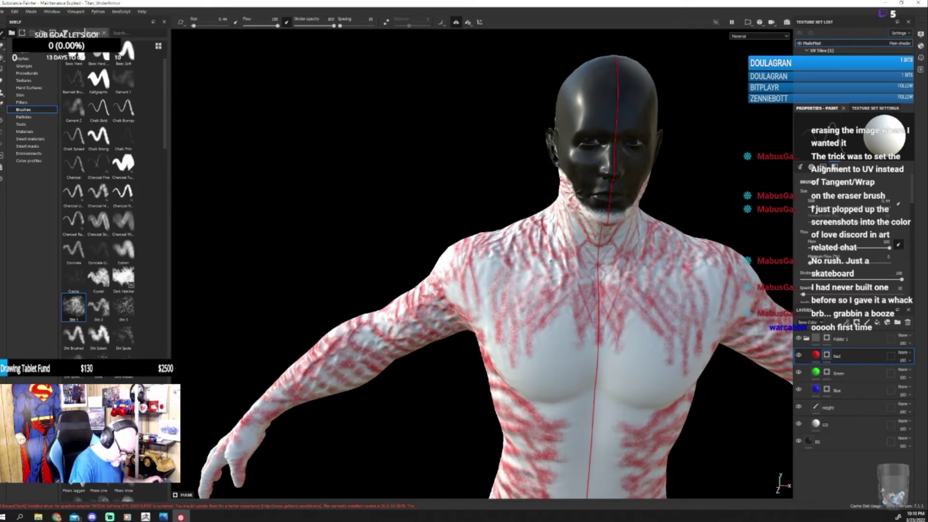
pyautogui.moveTo(542, 289); pyautogui.dragTo(528, 296)
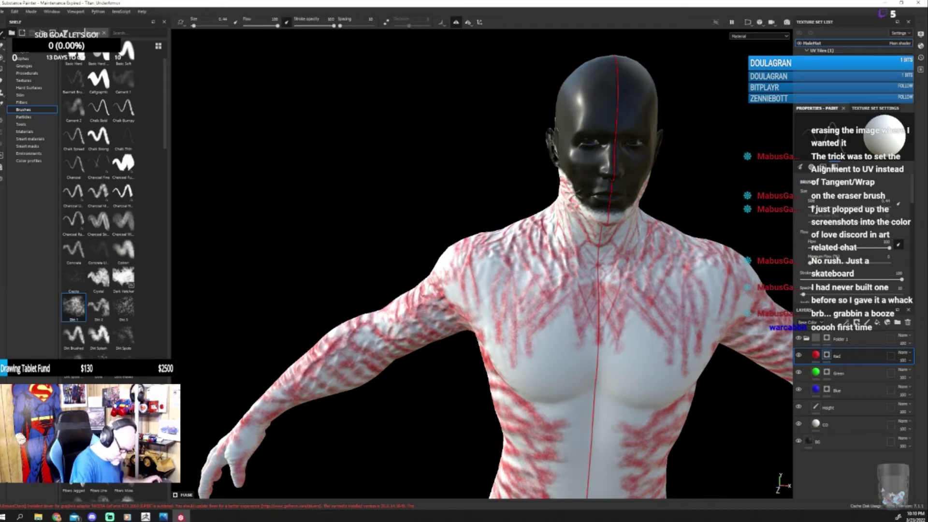
pyautogui.moveTo(509, 333)
pyautogui.keyDown('alt'); pyautogui.mouseDown()
pyautogui.moveTo(604, 426)
pyautogui.moveTo(655, 451)
pyautogui.moveTo(654, 431)
pyautogui.mouseUp(); pyautogui.keyUp('alt')
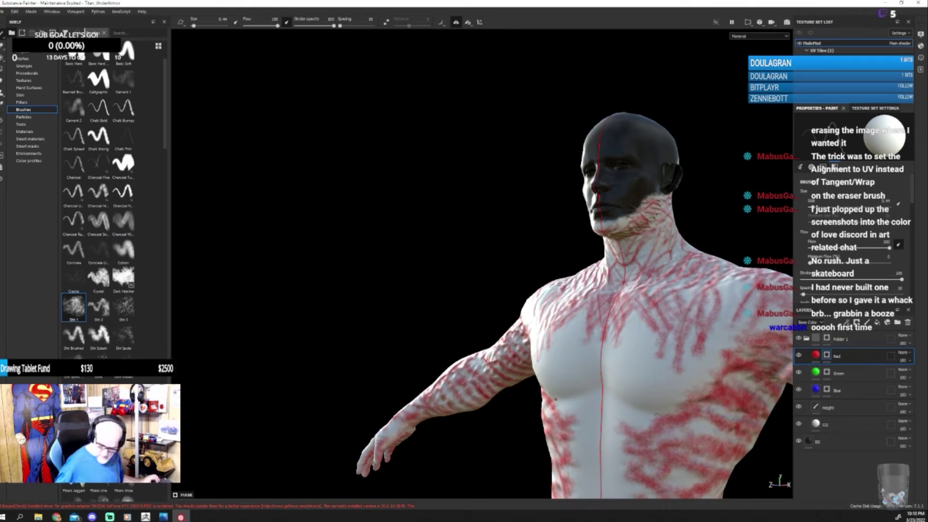
pyautogui.keyDown('alt'); pyautogui.moveTo(707, 230); pyautogui.dragTo(695, 301, button='right'); pyautogui.keyUp('alt')
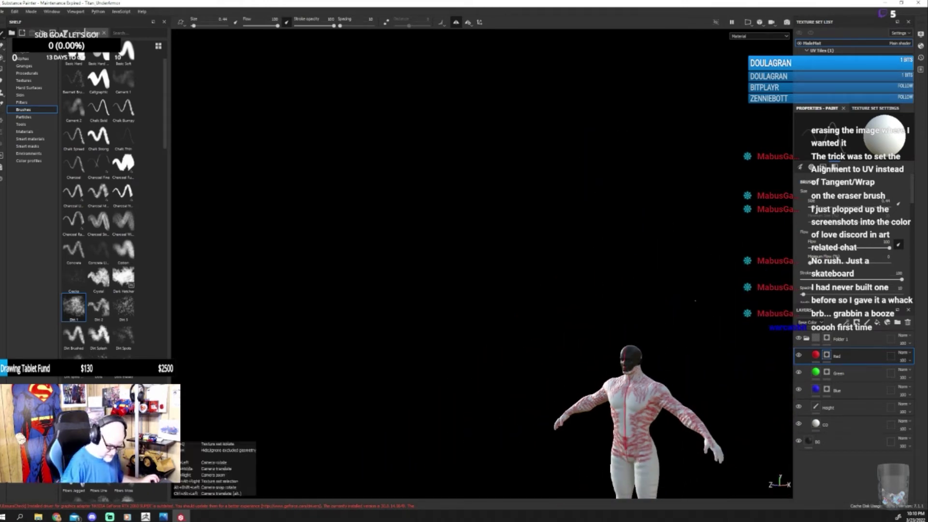
# Step: Frame the model from behind and paint larger red streaks down the lower back and hips beside the spine
pyautogui.press('f')
pyautogui.keyDown('alt'); pyautogui.moveTo(663, 346); pyautogui.dragTo(607, 286); pyautogui.keyUp('alt')
pyautogui.scroll(5, 608, 287)
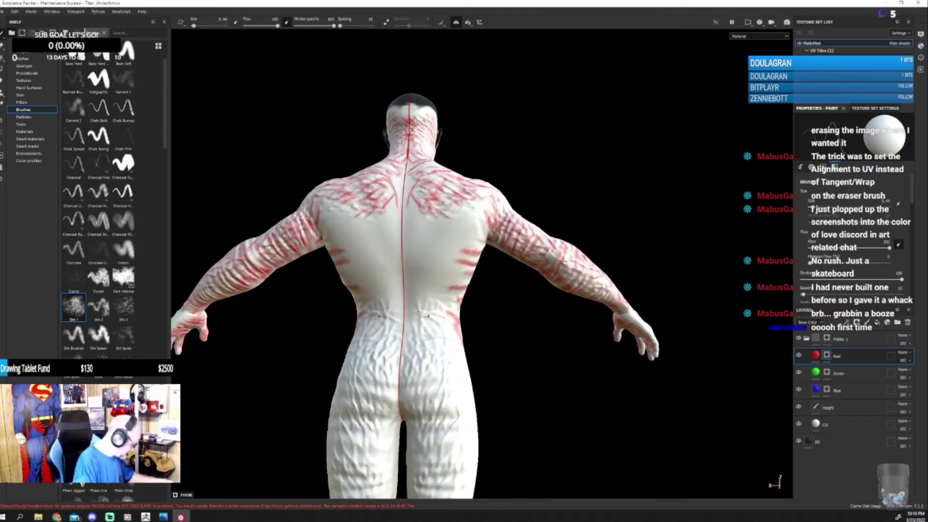
pyautogui.press(']')
pyautogui.press(']')
pyautogui.press(']')
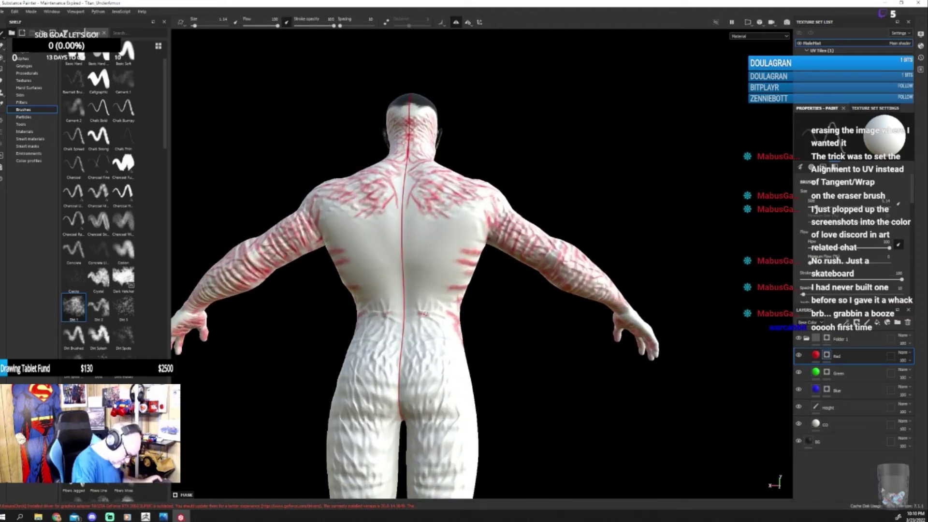
pyautogui.moveTo(427, 315)
pyautogui.mouseDown()
pyautogui.moveTo(444, 341)
pyautogui.moveTo(443, 372)
pyautogui.mouseUp()
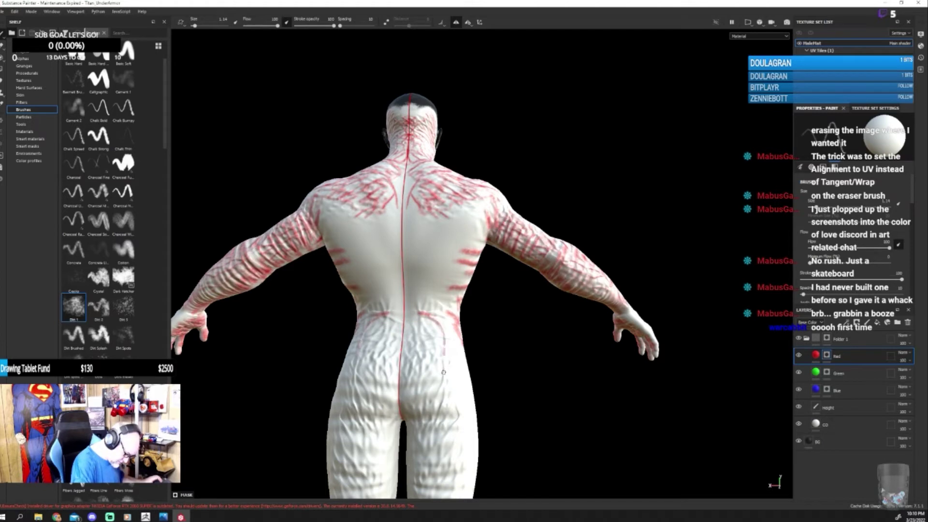
pyautogui.moveTo(454, 340)
pyautogui.keyDown('alt'); pyautogui.mouseDown()
pyautogui.moveTo(437, 322)
pyautogui.moveTo(420, 377)
pyautogui.moveTo(425, 331)
pyautogui.moveTo(422, 375)
pyautogui.mouseUp(); pyautogui.keyUp('alt')
pyautogui.moveTo(435, 335)
pyautogui.mouseDown()
pyautogui.moveTo(421, 382)
pyautogui.moveTo(391, 390)
pyautogui.mouseUp()
pyautogui.moveTo(507, 366)
pyautogui.keyDown('alt'); pyautogui.mouseDown()
pyautogui.moveTo(451, 371)
pyautogui.moveTo(462, 308)
pyautogui.mouseUp(); pyautogui.keyUp('alt')
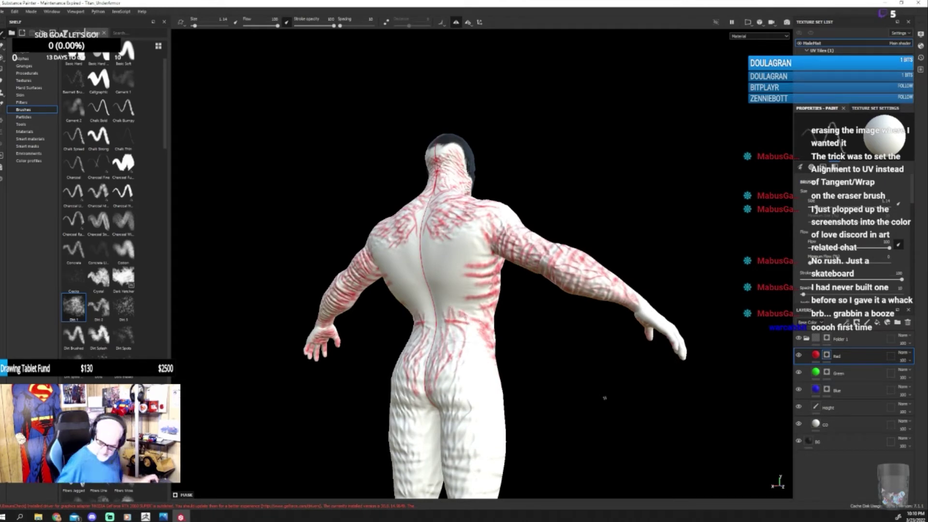
pyautogui.press('shift')
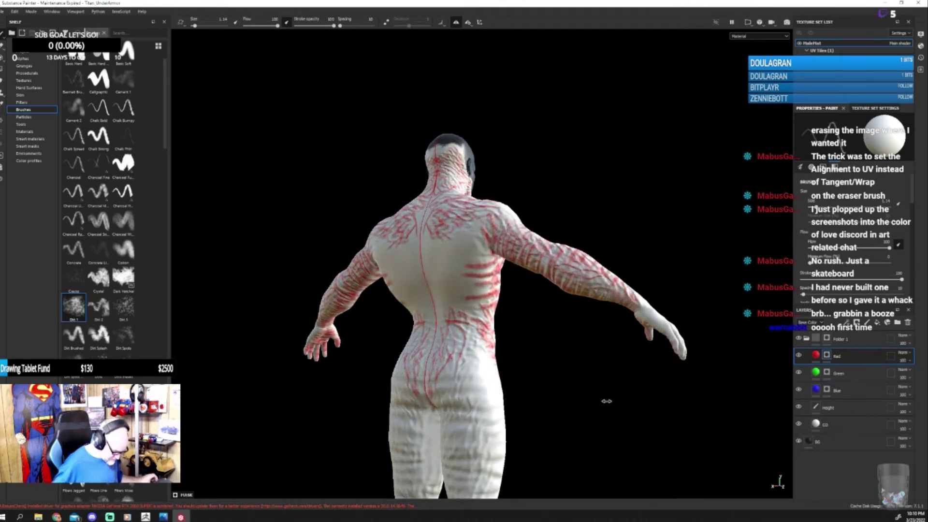
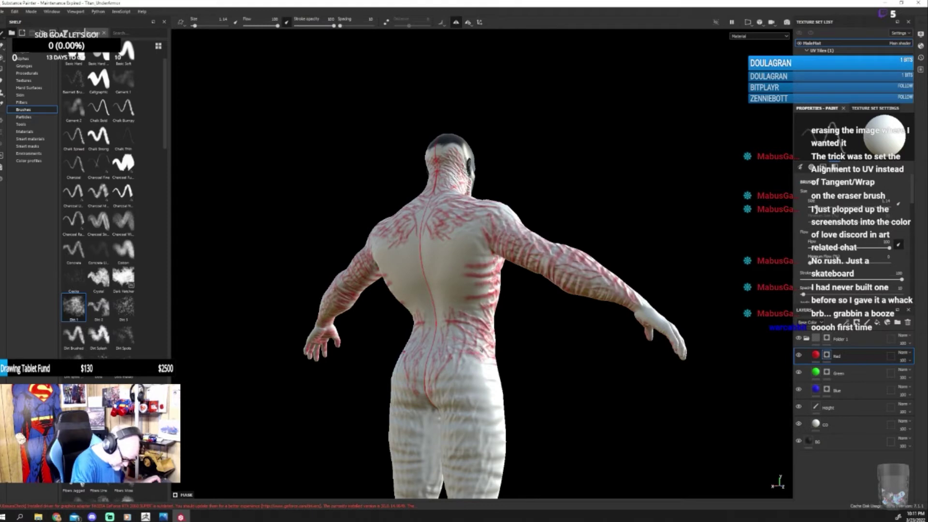
# Step: Paint mirrored red veins across the undersuit's lower back
pyautogui.keyDown('alt'); pyautogui.moveTo(481, 349); pyautogui.dragTo(659, 389); pyautogui.keyUp('alt')
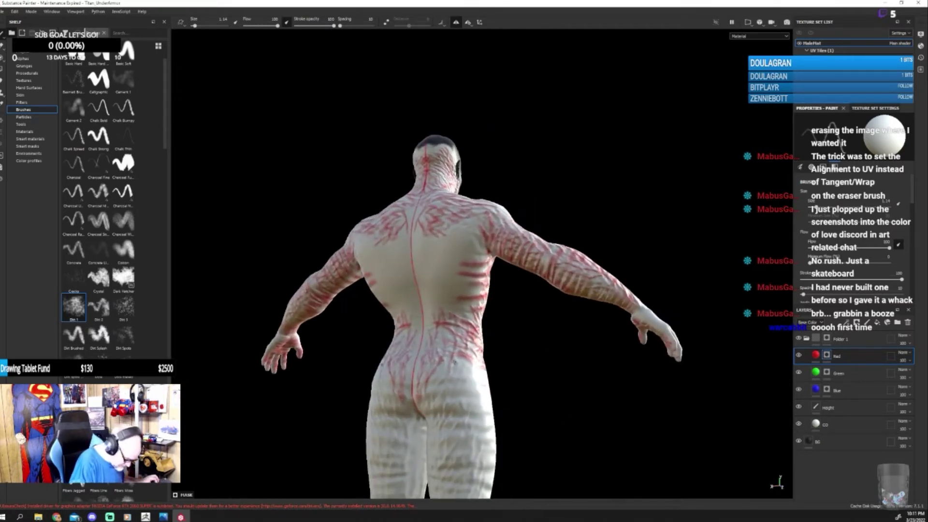
pyautogui.keyDown('alt'); pyautogui.moveTo(494, 386); pyautogui.dragTo(534, 377); pyautogui.keyUp('alt')
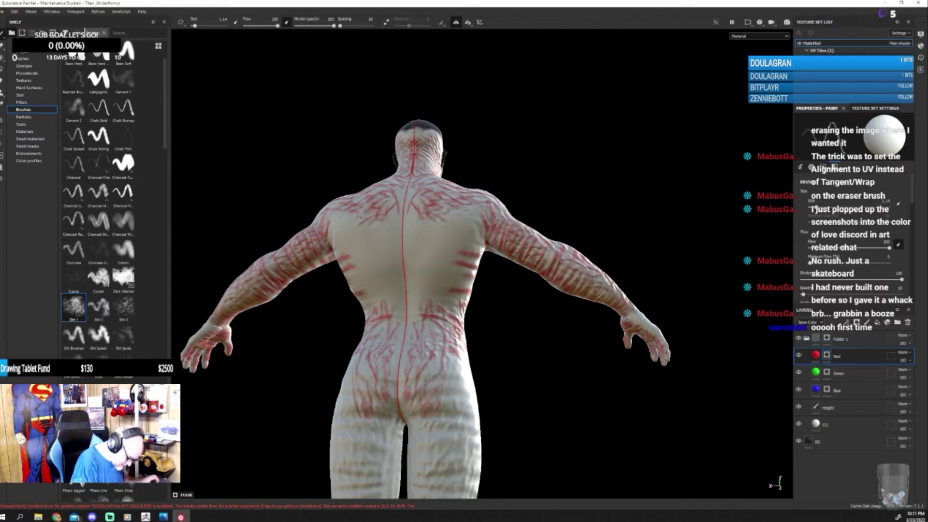
pyautogui.scroll(3, 524, 387)
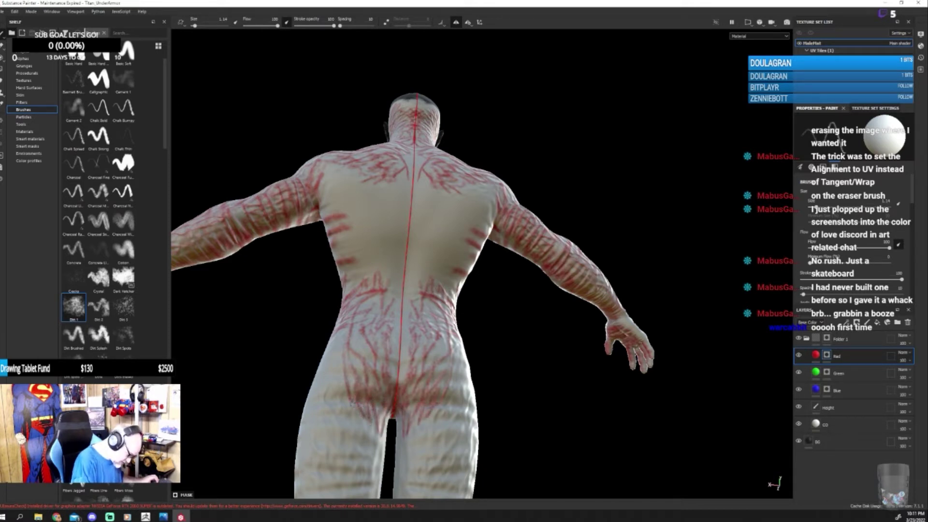
pyautogui.keyDown('alt'); pyautogui.moveTo(360, 424); pyautogui.dragTo(577, 393); pyautogui.keyUp('alt')
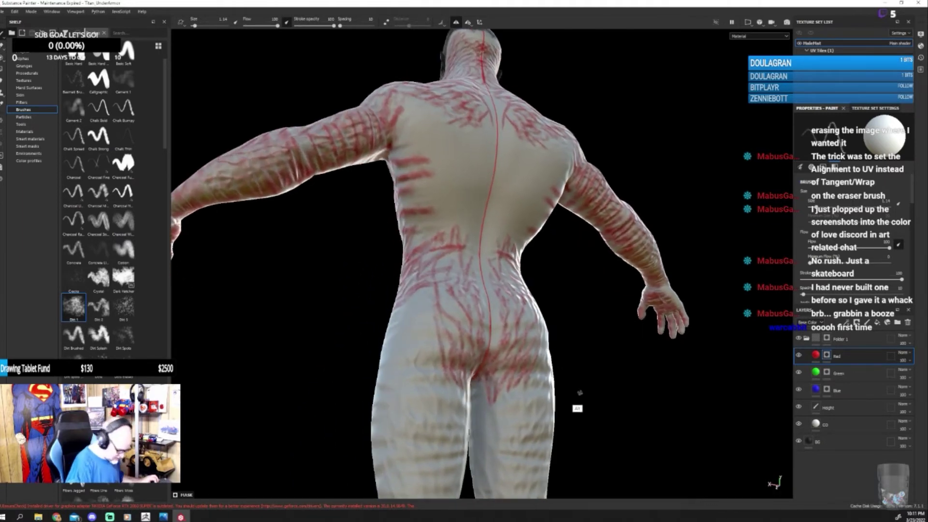
pyautogui.moveTo(434, 390)
pyautogui.mouseDown()
pyautogui.moveTo(434, 410)
pyautogui.moveTo(417, 363)
pyautogui.moveTo(432, 382)
pyautogui.moveTo(432, 368)
pyautogui.mouseUp()
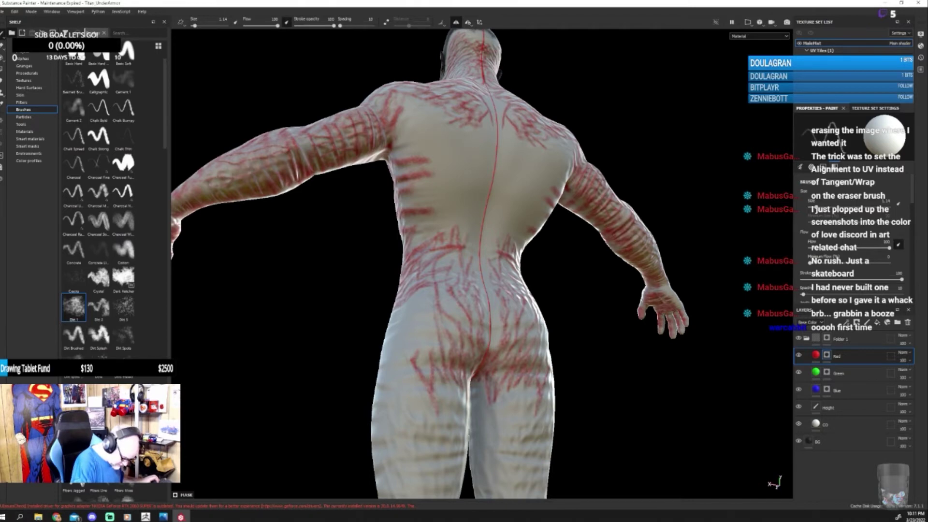
# Step: Add more red vein strokes from the full back view and enlarge the brush to 2.16
pyautogui.keyDown('alt'); pyautogui.keyDown('shift'); pyautogui.moveTo(553, 404); pyautogui.dragTo(524, 398); pyautogui.keyUp('shift'); pyautogui.keyUp('alt')
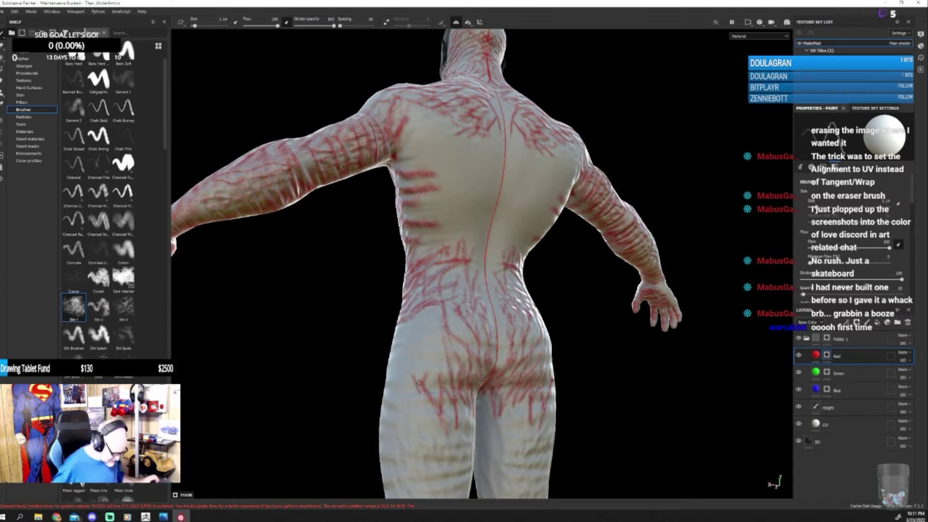
pyautogui.scroll(-5, 419, 382)
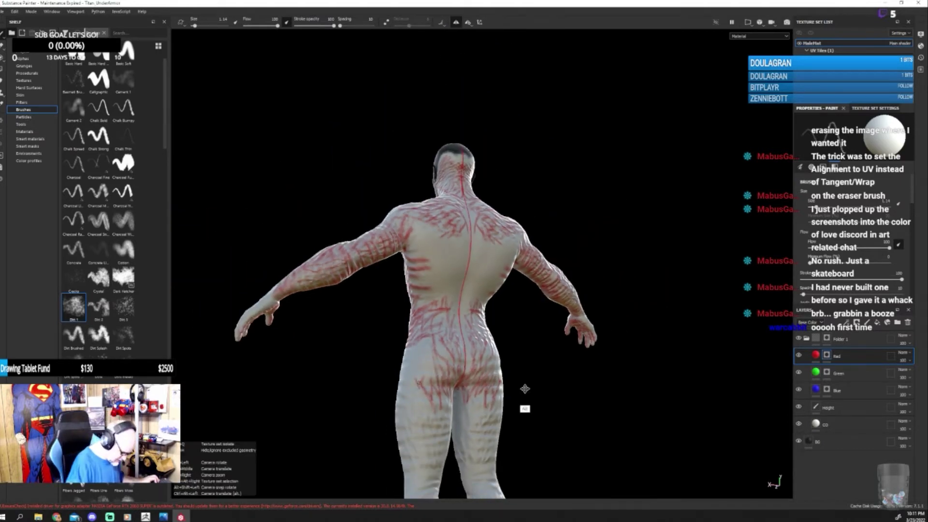
pyautogui.keyDown('alt'); pyautogui.moveTo(524, 385); pyautogui.dragTo(484, 332); pyautogui.keyUp('alt')
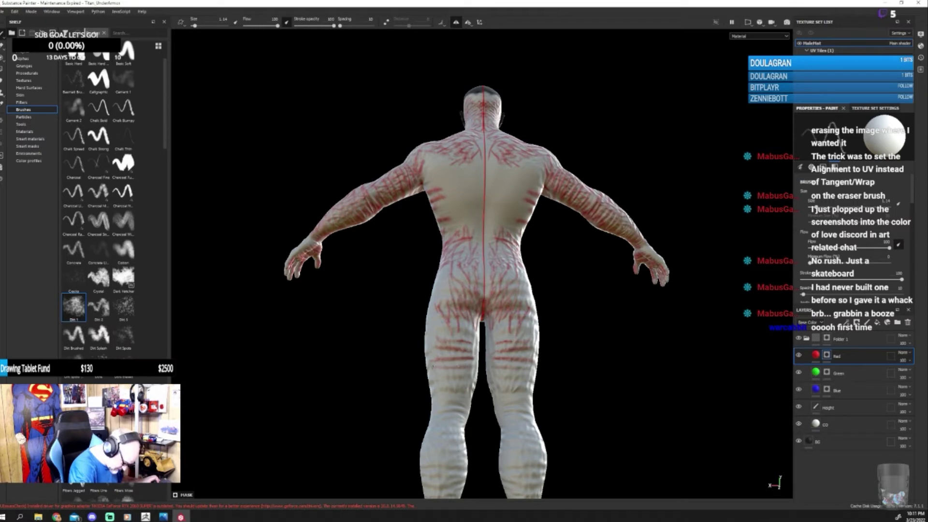
pyautogui.moveTo(435, 376); pyautogui.dragTo(464, 377)
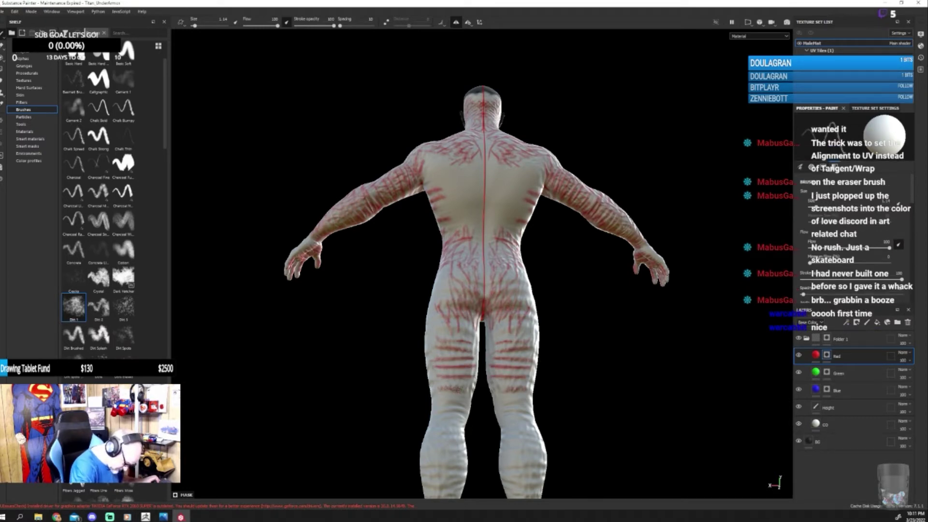
pyautogui.press(']')
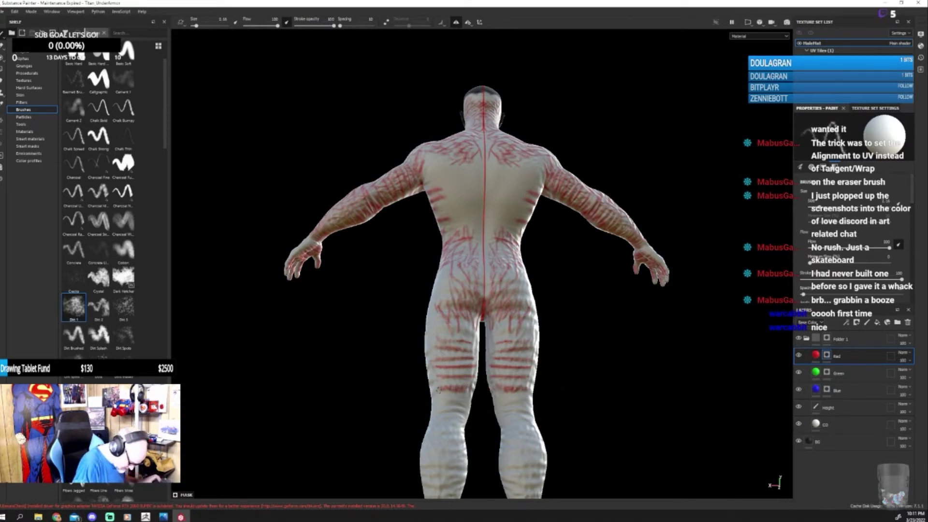
pyautogui.keyDown('alt'); pyautogui.moveTo(609, 379); pyautogui.dragTo(476, 413); pyautogui.keyUp('alt')
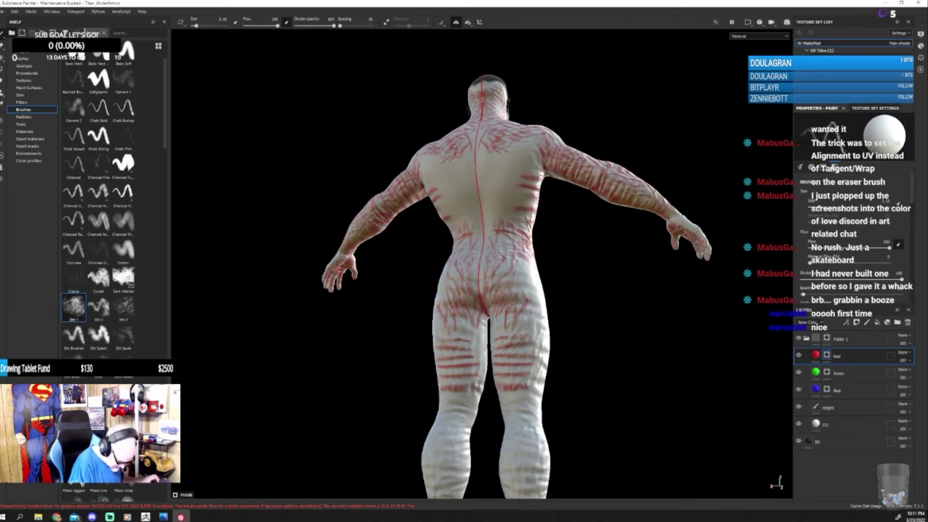
pyautogui.moveTo(580, 366)
pyautogui.keyDown('alt'); pyautogui.mouseDown()
pyautogui.moveTo(561, 368)
pyautogui.moveTo(598, 363)
pyautogui.moveTo(587, 356)
pyautogui.mouseUp(); pyautogui.keyUp('alt')
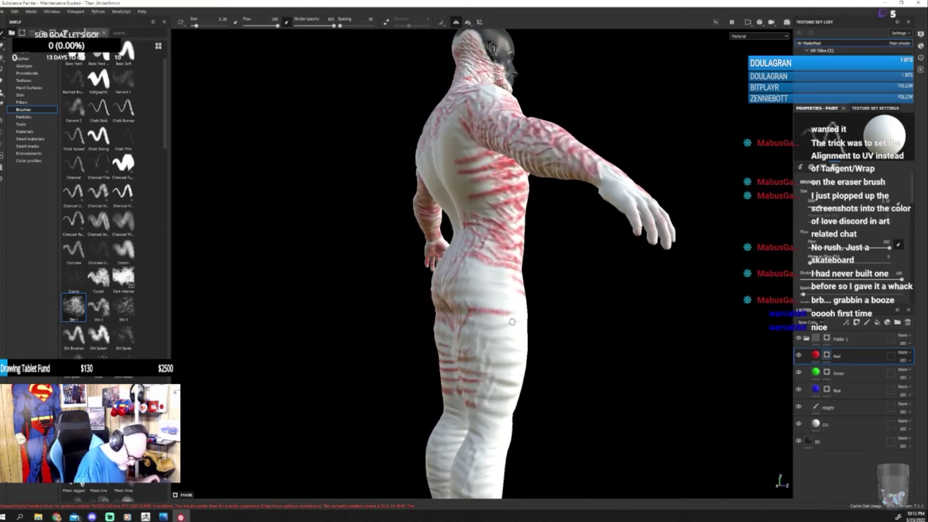
# Step: Paint red strokes across the lower back and hip
pyautogui.moveTo(511, 322)
pyautogui.mouseDown()
pyautogui.moveTo(480, 327)
pyautogui.moveTo(465, 350)
pyautogui.moveTo(481, 326)
pyautogui.moveTo(488, 369)
pyautogui.mouseUp()
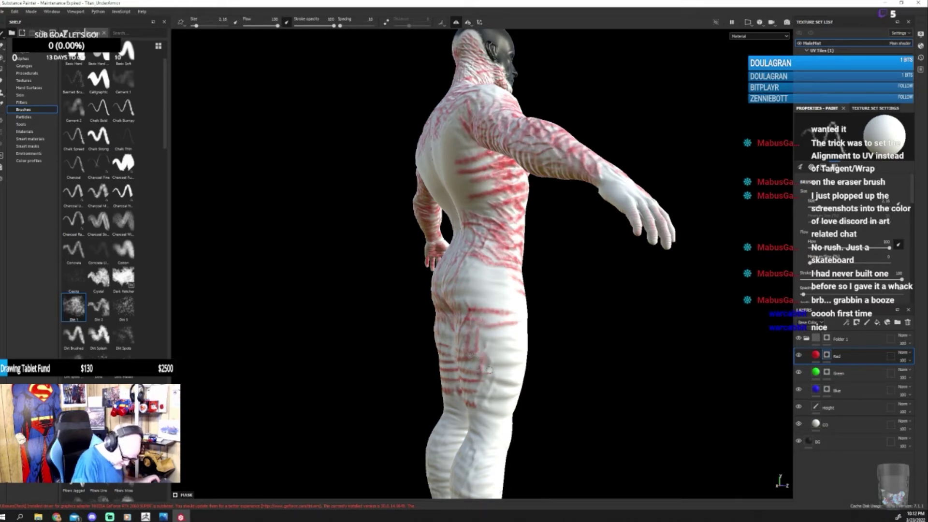
pyautogui.moveTo(582, 369)
pyautogui.keyDown('alt'); pyautogui.mouseDown()
pyautogui.moveTo(471, 359)
pyautogui.moveTo(502, 348)
pyautogui.moveTo(464, 344)
pyautogui.moveTo(507, 337)
pyautogui.moveTo(465, 334)
pyautogui.moveTo(498, 339)
pyautogui.moveTo(471, 349)
pyautogui.moveTo(491, 326)
pyautogui.moveTo(459, 321)
pyautogui.moveTo(463, 313)
pyautogui.moveTo(459, 338)
pyautogui.moveTo(505, 382)
pyautogui.moveTo(467, 378)
pyautogui.moveTo(483, 415)
pyautogui.moveTo(549, 393)
pyautogui.moveTo(549, 338)
pyautogui.mouseUp(); pyautogui.keyUp('alt')
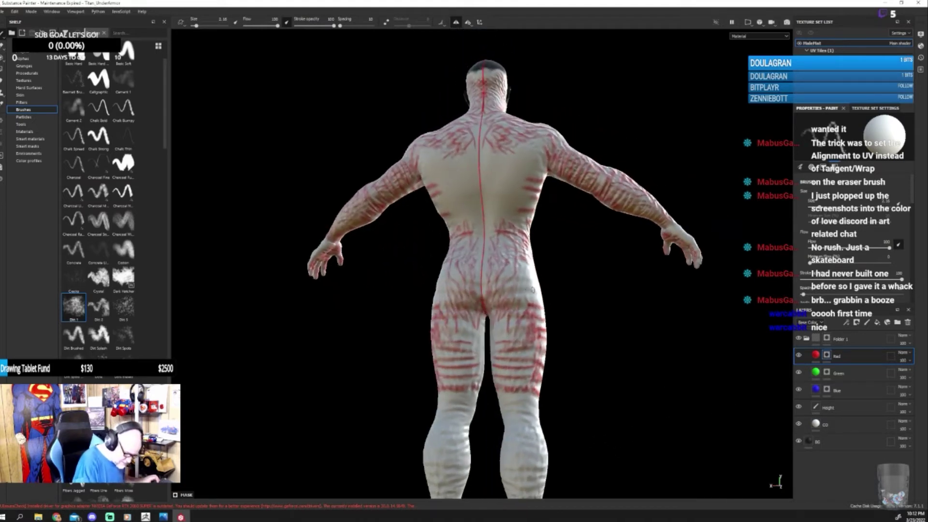
pyautogui.moveTo(580, 418)
pyautogui.keyDown('alt'); pyautogui.mouseDown()
pyautogui.moveTo(575, 394)
pyautogui.moveTo(442, 401)
pyautogui.moveTo(512, 406)
pyautogui.moveTo(535, 416)
pyautogui.moveTo(512, 413)
pyautogui.moveTo(525, 423)
pyautogui.mouseUp(); pyautogui.keyUp('alt')
pyautogui.keyDown('alt'); pyautogui.moveTo(548, 392); pyautogui.dragTo(563, 373); pyautogui.keyUp('alt')
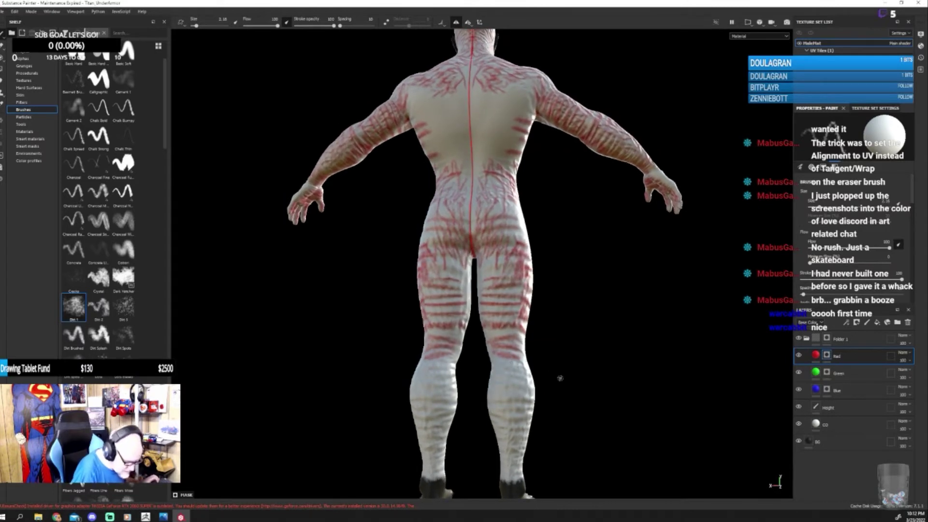
pyautogui.keyDown('alt'); pyautogui.moveTo(506, 373); pyautogui.dragTo(513, 374); pyautogui.keyUp('alt')
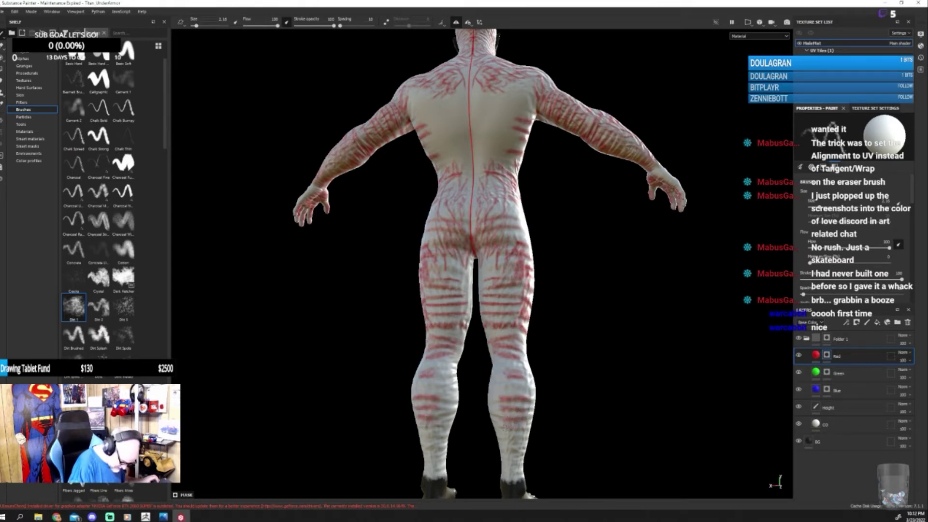
# Step: Paint red streaks down both lower calves and check the model from every side
pyautogui.moveTo(514, 428); pyautogui.dragTo(516, 476)
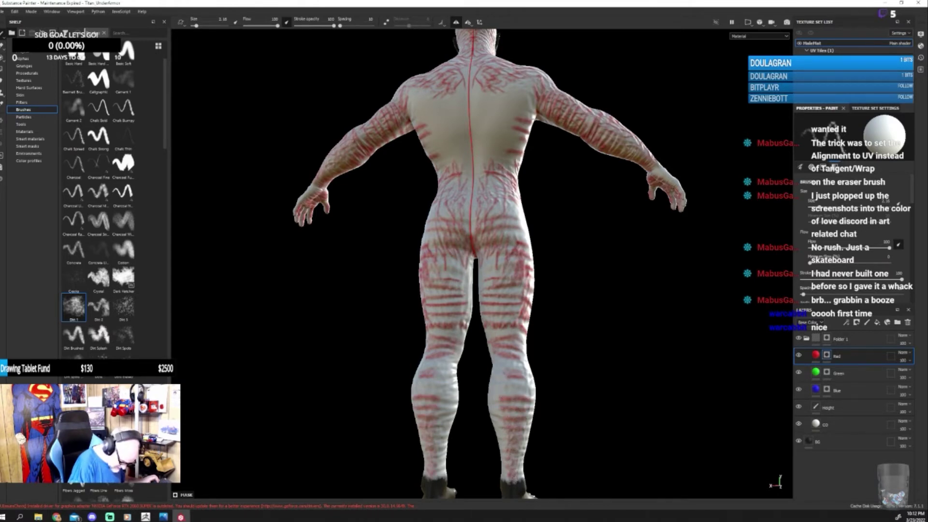
pyautogui.keyDown('alt'); pyautogui.moveTo(582, 410); pyautogui.dragTo(526, 360); pyautogui.keyUp('alt')
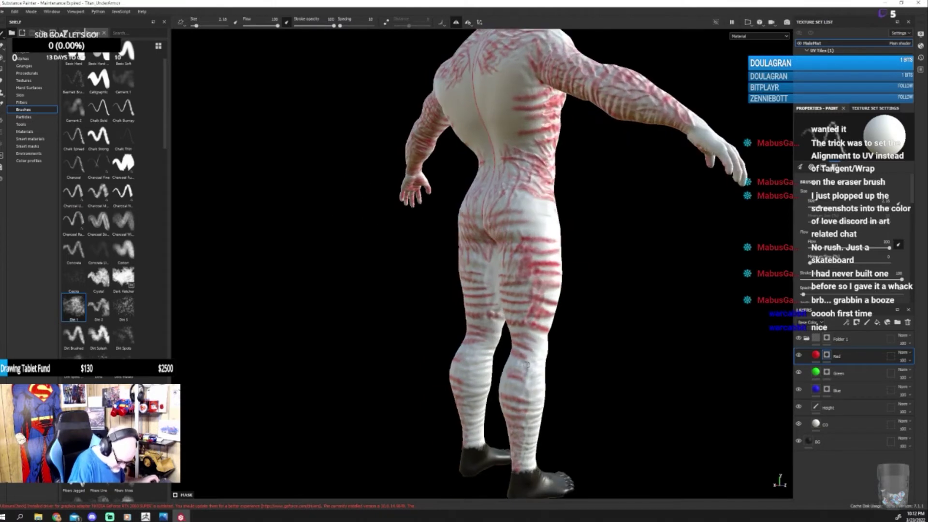
pyautogui.keyDown('alt'); pyautogui.moveTo(578, 414); pyautogui.dragTo(555, 410); pyautogui.keyUp('alt')
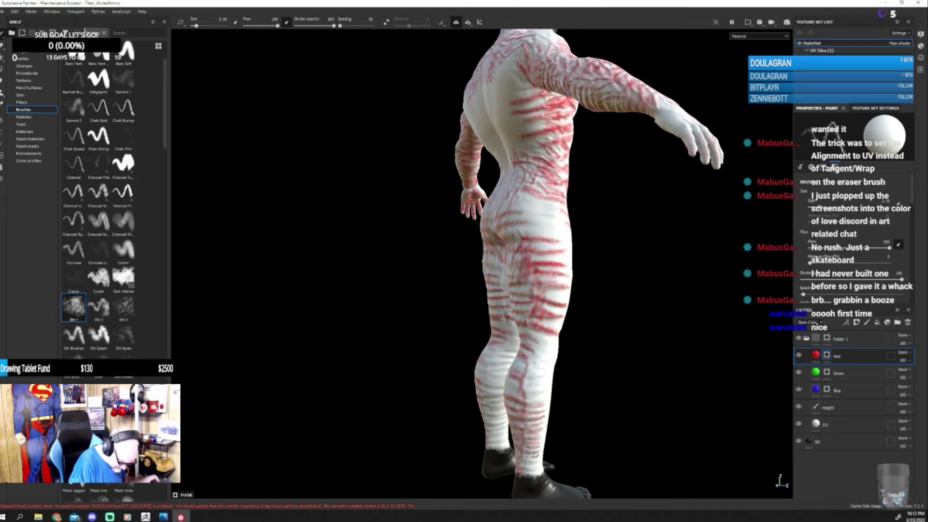
pyautogui.moveTo(593, 432)
pyautogui.keyDown('alt'); pyautogui.mouseDown()
pyautogui.moveTo(619, 393)
pyautogui.moveTo(541, 368)
pyautogui.mouseUp(); pyautogui.keyUp('alt')
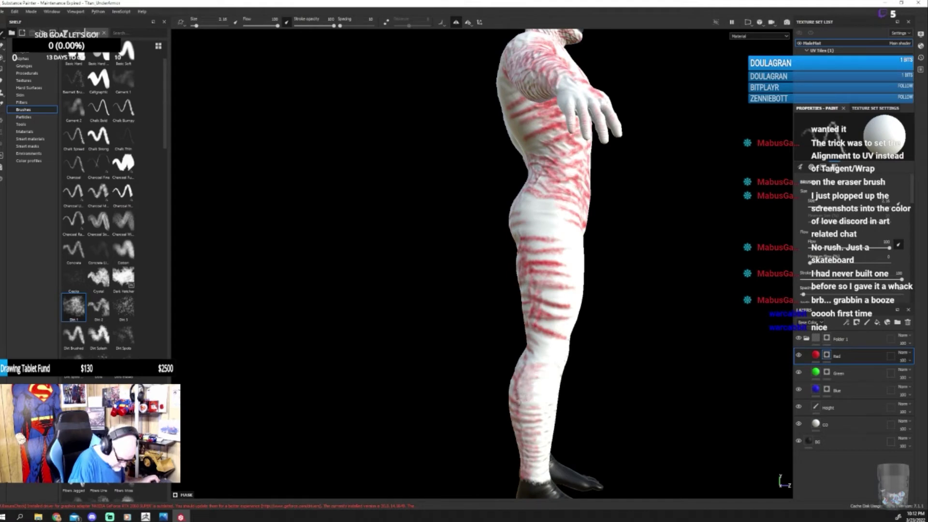
pyautogui.moveTo(650, 381)
pyautogui.keyDown('alt'); pyautogui.mouseDown()
pyautogui.moveTo(647, 390)
pyautogui.moveTo(621, 375)
pyautogui.moveTo(560, 369)
pyautogui.mouseUp(); pyautogui.keyUp('alt')
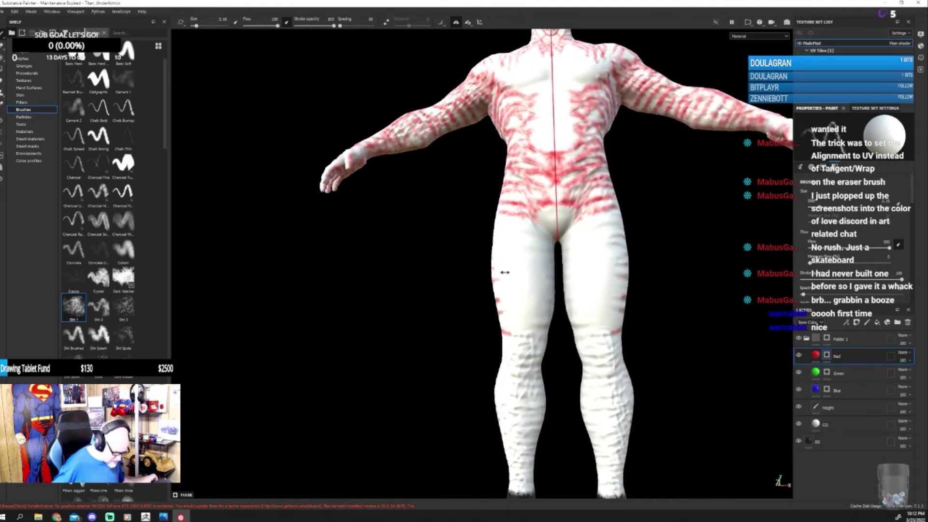
# Step: Rotate the lighting and orbit the painted body round to a front view
pyautogui.keyDown('shift'); pyautogui.moveTo(501, 269); pyautogui.dragTo(532, 271, button='right'); pyautogui.keyUp('shift')
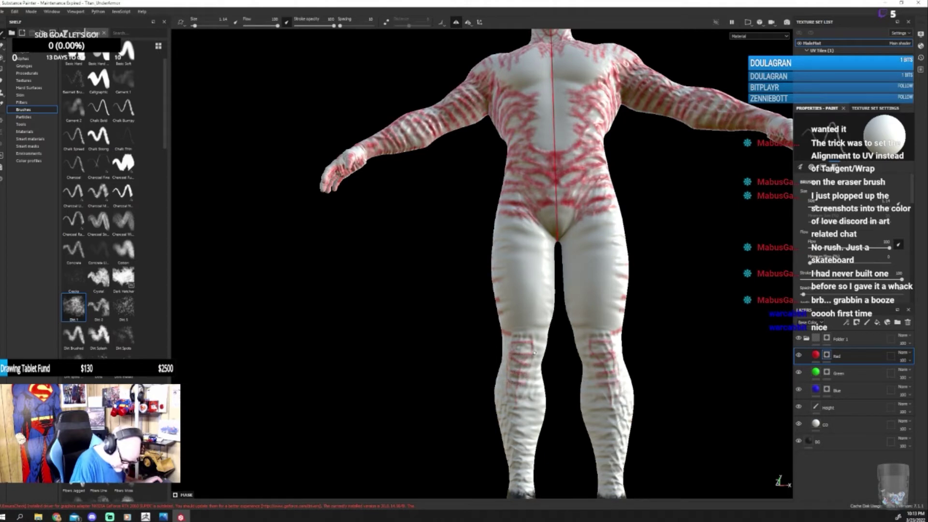
pyautogui.keyDown('alt'); pyautogui.moveTo(561, 444); pyautogui.dragTo(596, 429); pyautogui.keyUp('alt')
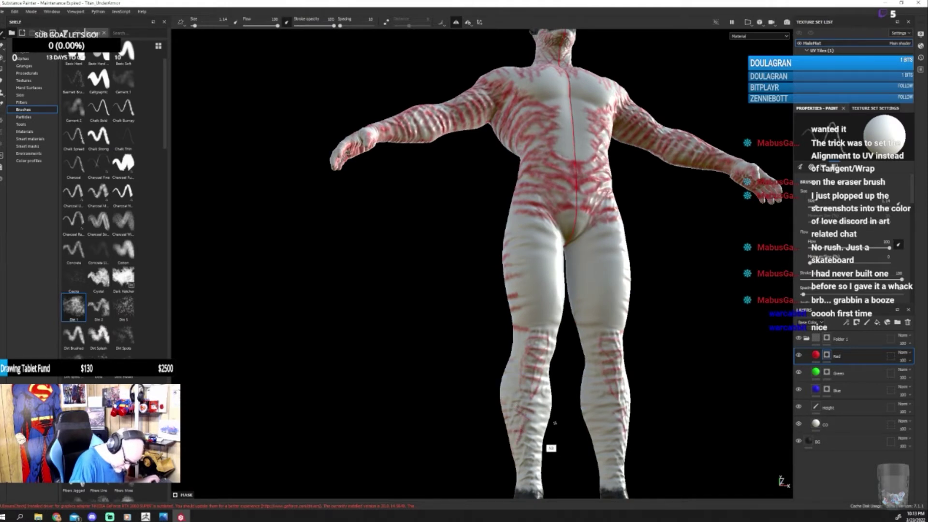
pyautogui.keyDown('alt'); pyautogui.moveTo(551, 448); pyautogui.dragTo(593, 425); pyautogui.keyUp('alt')
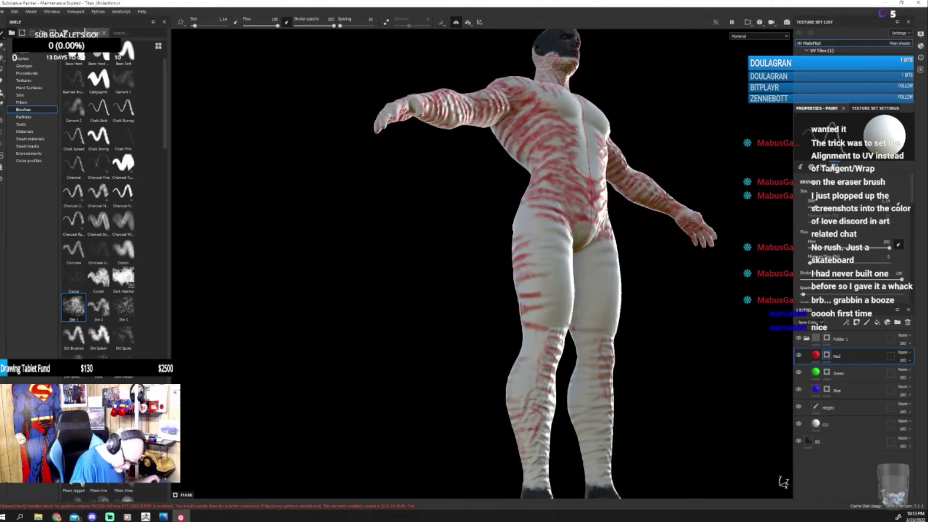
pyautogui.keyDown('alt'); pyautogui.moveTo(584, 433); pyautogui.dragTo(527, 391); pyautogui.keyUp('alt')
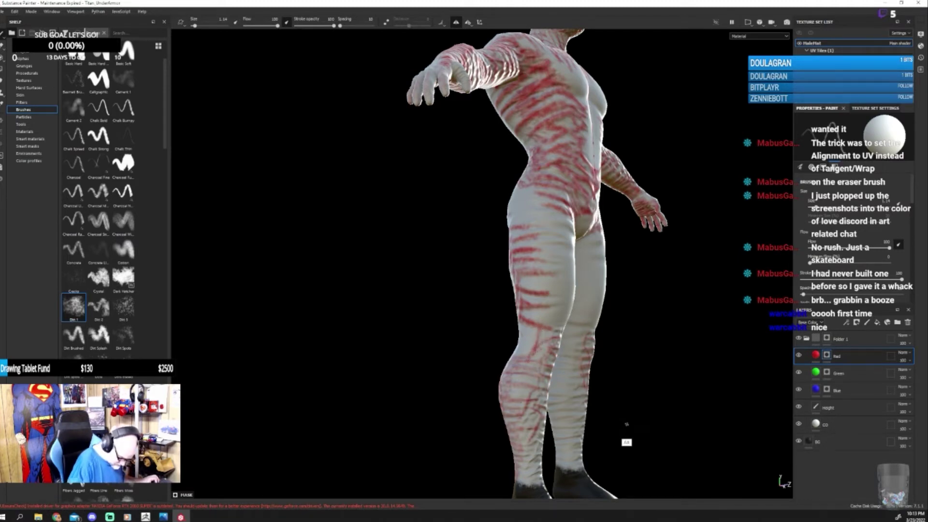
pyautogui.moveTo(625, 441)
pyautogui.keyDown('alt'); pyautogui.mouseDown(button='middle')
pyautogui.moveTo(601, 390)
pyautogui.moveTo(599, 346)
pyautogui.mouseUp(button='middle'); pyautogui.keyUp('alt')
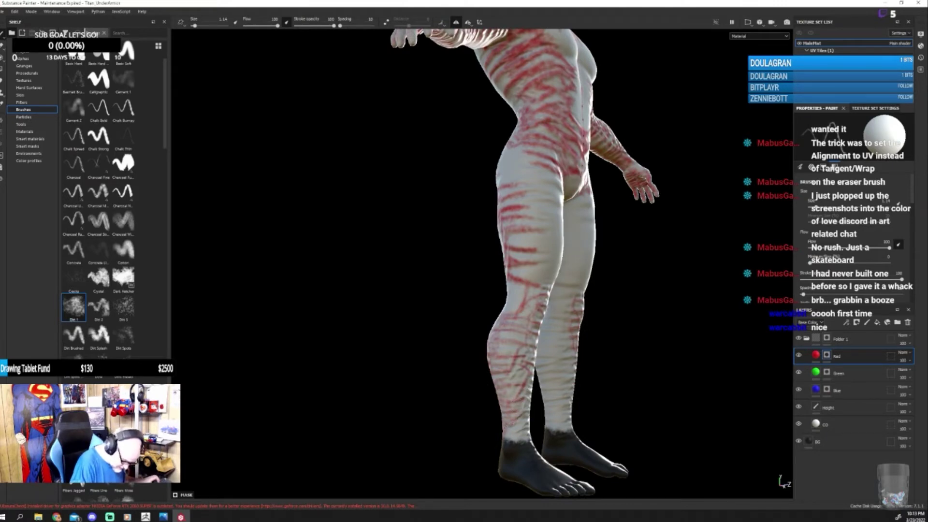
pyautogui.moveTo(614, 397)
pyautogui.keyDown('alt'); pyautogui.mouseDown()
pyautogui.moveTo(528, 405)
pyautogui.moveTo(535, 388)
pyautogui.mouseUp(); pyautogui.keyUp('alt')
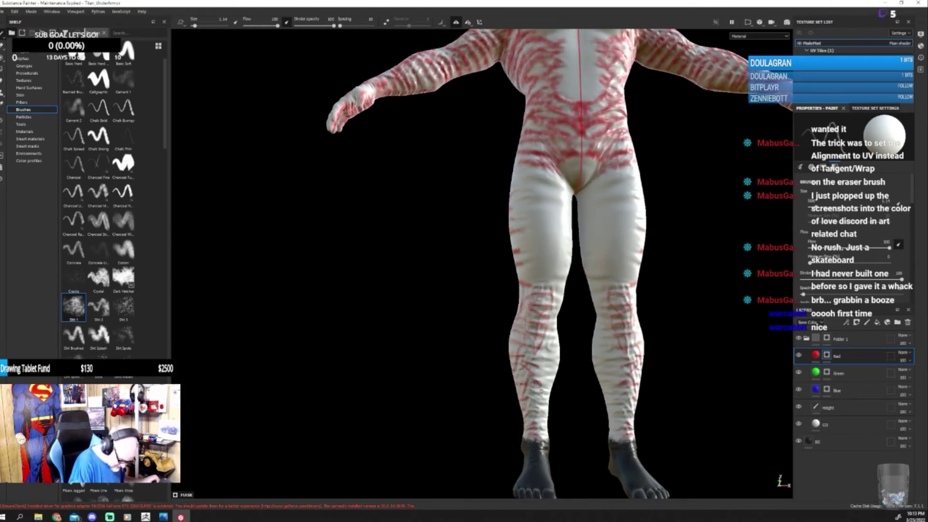
# Step: Enlarge the brush to 4.29 and paint red strokes along both inner thighs
pyautogui.keyDown('alt'); pyautogui.moveTo(583, 414); pyautogui.dragTo(536, 359); pyautogui.keyUp('alt')
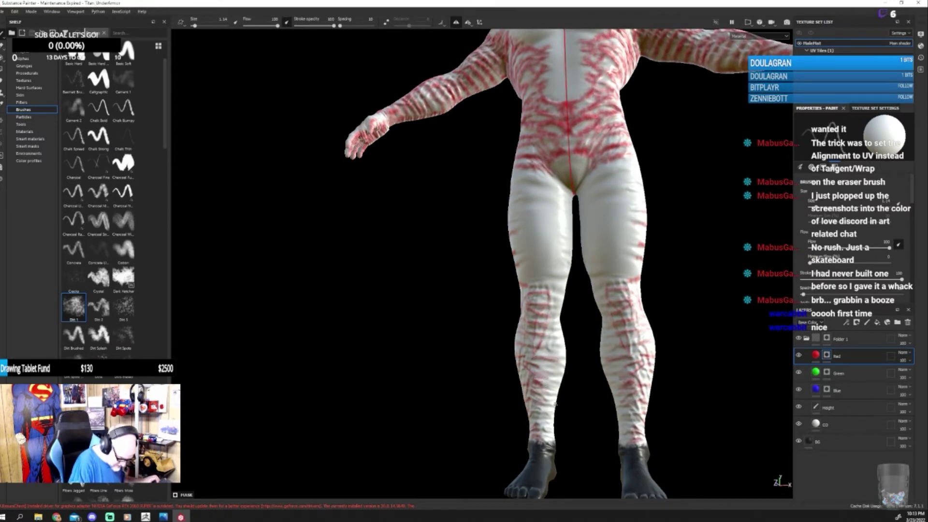
pyautogui.keyDown('alt'); pyautogui.moveTo(540, 407); pyautogui.dragTo(555, 372); pyautogui.keyUp('alt')
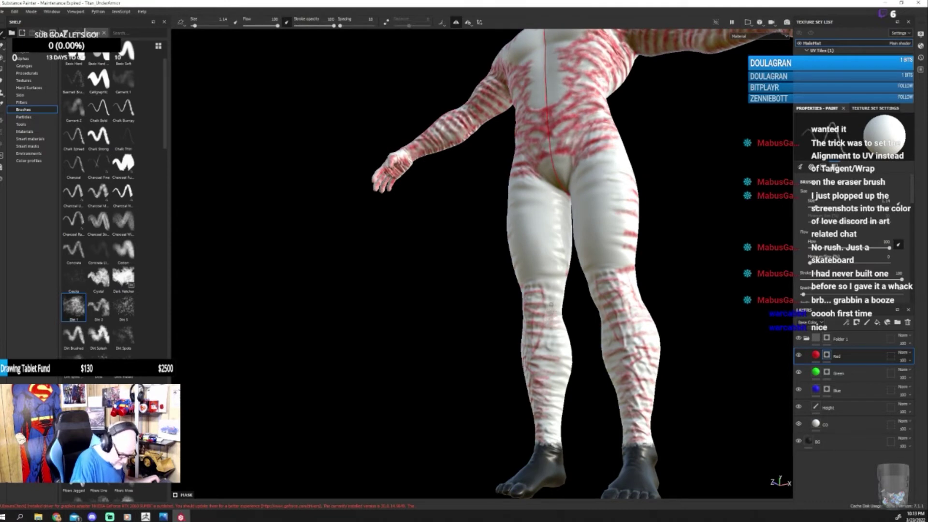
pyautogui.keyDown('alt'); pyautogui.moveTo(574, 323); pyautogui.dragTo(590, 315); pyautogui.keyUp('alt')
pyautogui.press(']')
pyautogui.press(']')
pyautogui.press(']')
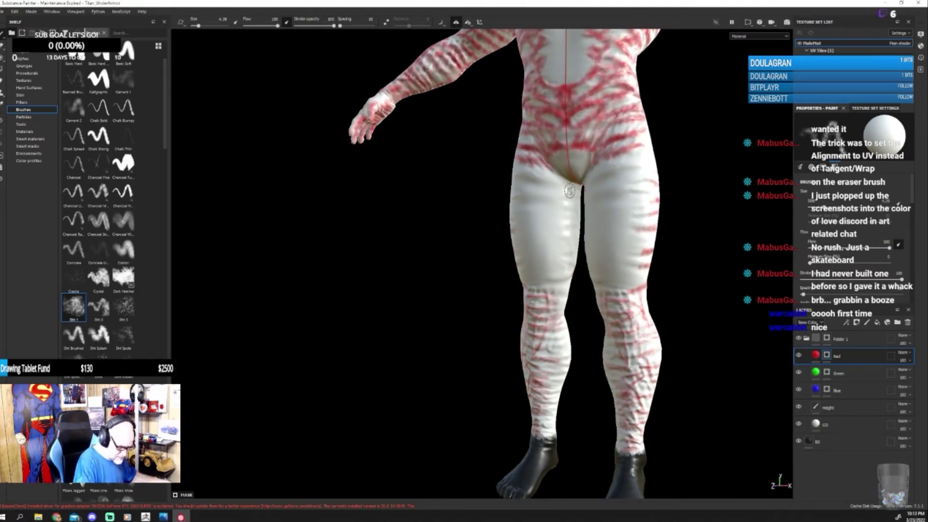
pyautogui.moveTo(571, 206)
pyautogui.mouseDown()
pyautogui.moveTo(569, 275)
pyautogui.moveTo(572, 187)
pyautogui.moveTo(563, 182)
pyautogui.moveTo(617, 186)
pyautogui.mouseUp()
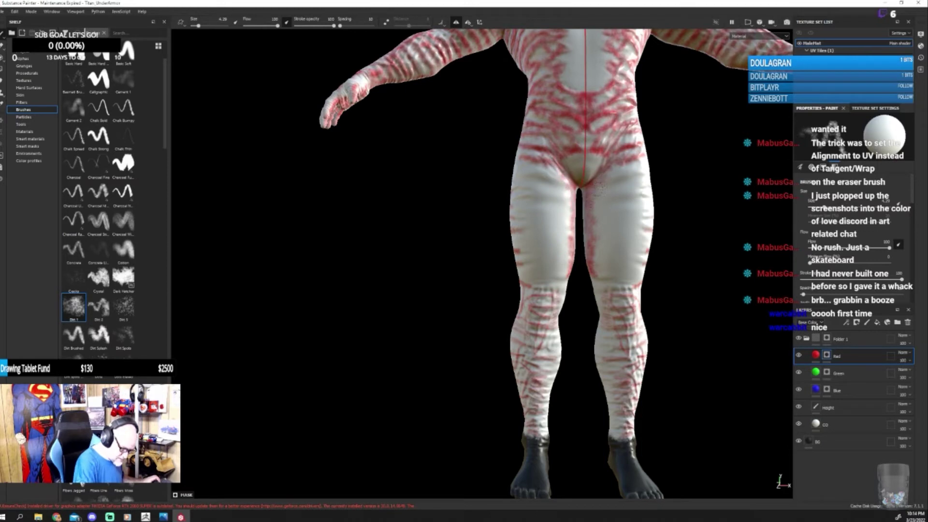
pyautogui.moveTo(598, 272)
pyautogui.mouseDown()
pyautogui.moveTo(618, 285)
pyautogui.moveTo(604, 285)
pyautogui.moveTo(611, 431)
pyautogui.moveTo(606, 382)
pyautogui.moveTo(661, 354)
pyautogui.moveTo(657, 378)
pyautogui.moveTo(665, 377)
pyautogui.mouseUp()
# Step: Dab dark red paint up the back thigh, around the buttocks and on the calf
pyautogui.keyDown('alt'); pyautogui.moveTo(456, 353); pyautogui.dragTo(401, 425); pyautogui.keyUp('alt')
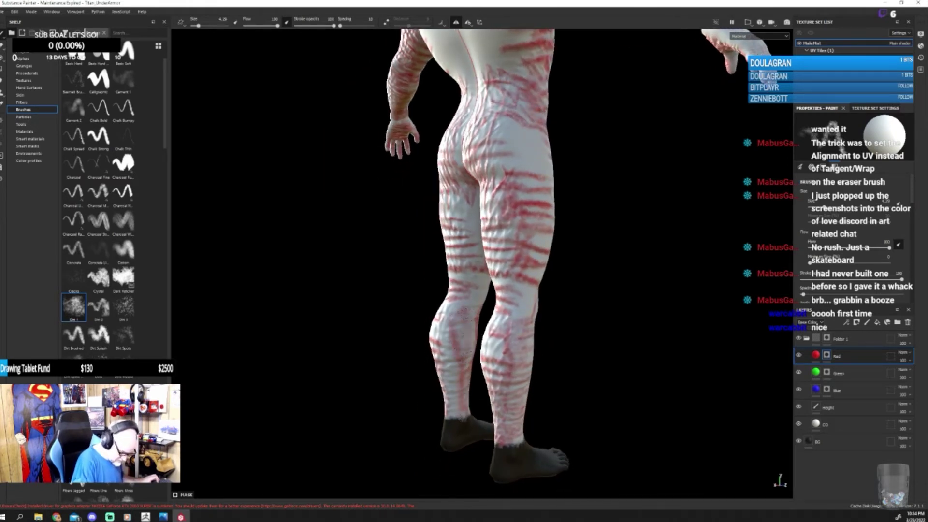
pyautogui.moveTo(470, 338)
pyautogui.mouseDown()
pyautogui.moveTo(477, 289)
pyautogui.moveTo(594, 276)
pyautogui.moveTo(611, 251)
pyautogui.mouseUp()
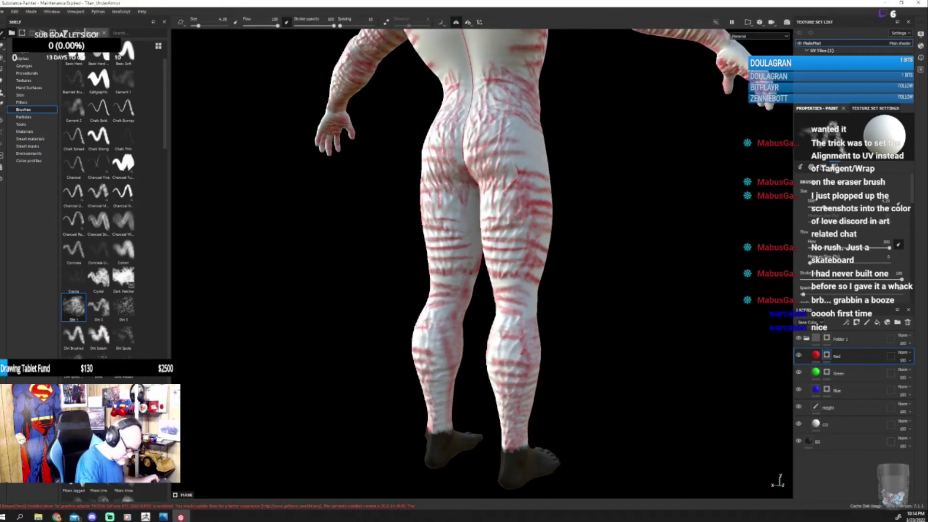
pyautogui.moveTo(464, 225)
pyautogui.mouseDown()
pyautogui.moveTo(463, 207)
pyautogui.moveTo(466, 263)
pyautogui.moveTo(482, 188)
pyautogui.moveTo(467, 193)
pyautogui.moveTo(475, 249)
pyautogui.moveTo(465, 233)
pyautogui.mouseUp()
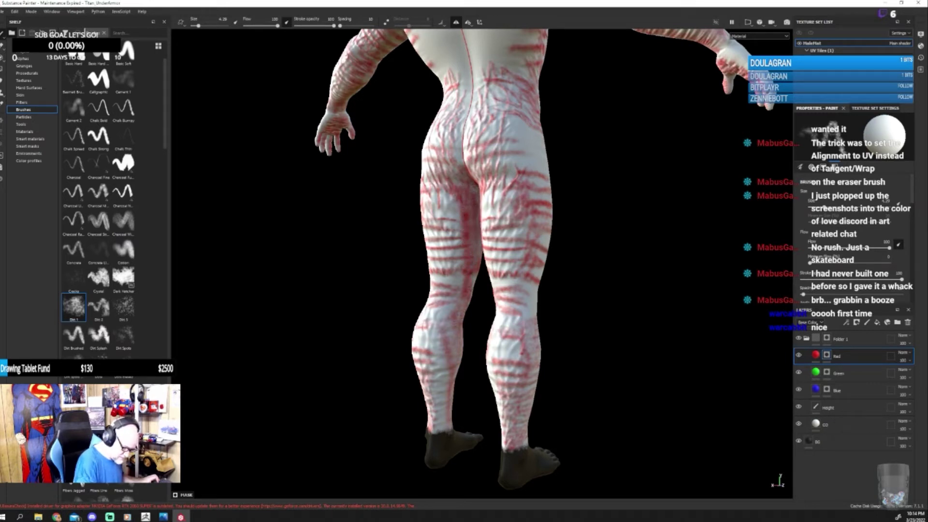
pyautogui.moveTo(456, 347); pyautogui.dragTo(452, 330)
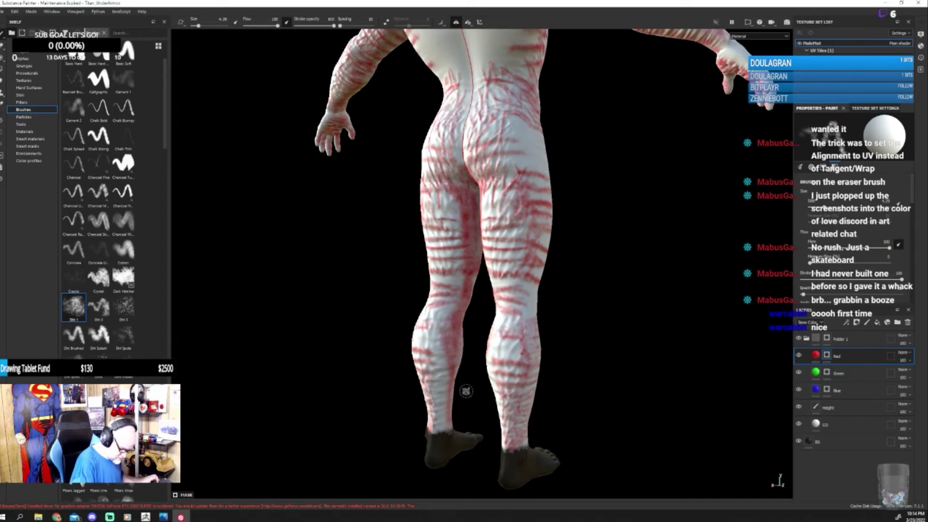
# Step: Paint darker red along the lower back seam and buttocks, plus dense strokes across the thigh
pyautogui.moveTo(466, 391)
pyautogui.keyDown('alt'); pyautogui.mouseDown()
pyautogui.moveTo(669, 356)
pyautogui.moveTo(654, 344)
pyautogui.mouseUp(); pyautogui.keyUp('alt')
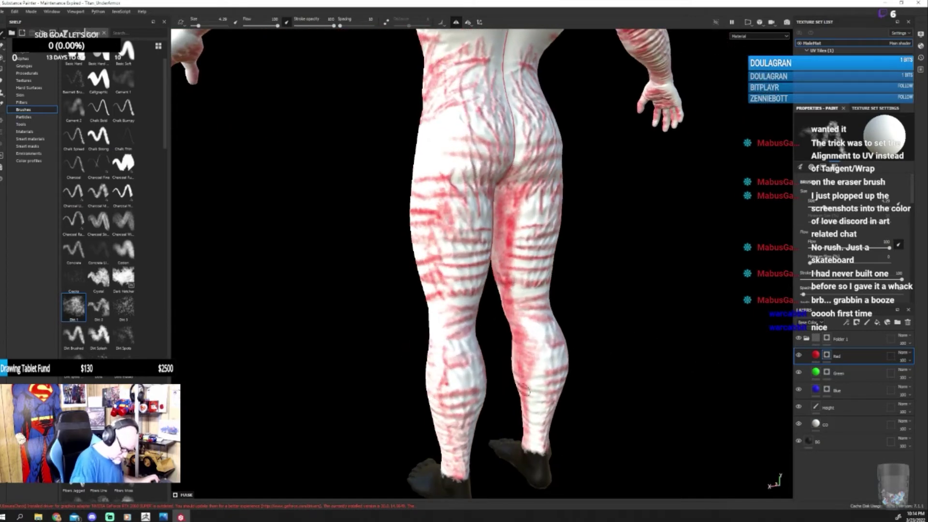
pyautogui.keyDown('alt'); pyautogui.moveTo(608, 315); pyautogui.dragTo(519, 207); pyautogui.keyUp('alt')
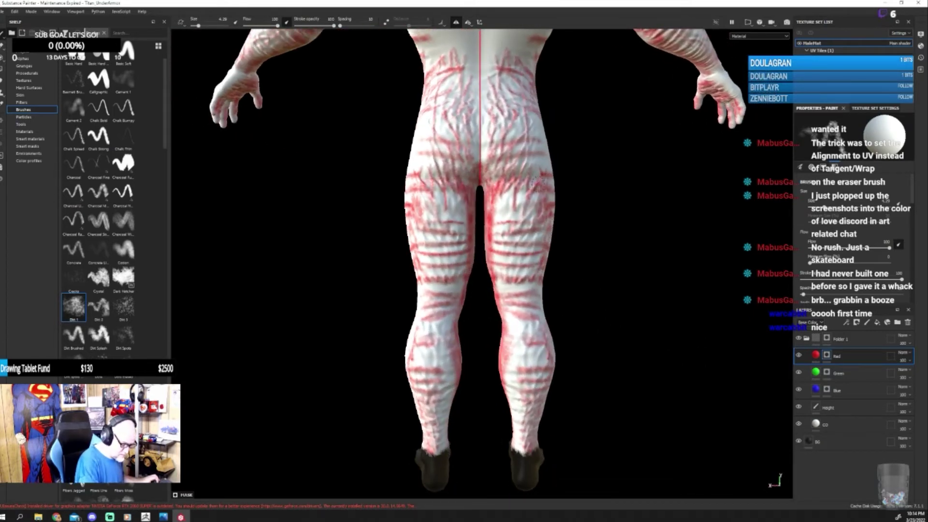
pyautogui.moveTo(480, 143)
pyautogui.mouseDown()
pyautogui.moveTo(481, 109)
pyautogui.moveTo(487, 169)
pyautogui.moveTo(483, 150)
pyautogui.mouseUp()
pyautogui.moveTo(440, 189)
pyautogui.mouseDown()
pyautogui.moveTo(420, 181)
pyautogui.moveTo(438, 181)
pyautogui.mouseUp()
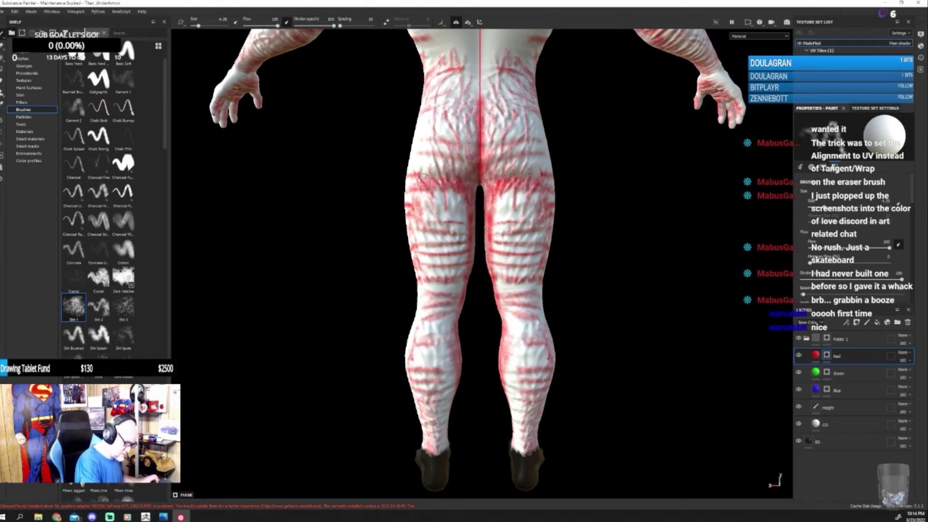
pyautogui.moveTo(531, 207)
pyautogui.keyDown('alt'); pyautogui.mouseDown()
pyautogui.moveTo(704, 224)
pyautogui.moveTo(768, 240)
pyautogui.mouseUp(); pyautogui.keyUp('alt')
pyautogui.moveTo(556, 239)
pyautogui.mouseDown()
pyautogui.moveTo(579, 230)
pyautogui.moveTo(502, 236)
pyautogui.moveTo(580, 229)
pyautogui.moveTo(514, 242)
pyautogui.moveTo(651, 275)
pyautogui.moveTo(755, 273)
pyautogui.moveTo(691, 295)
pyautogui.moveTo(736, 275)
pyautogui.mouseUp()
pyautogui.keyDown('alt'); pyautogui.moveTo(605, 261); pyautogui.dragTo(623, 374, button='middle'); pyautogui.keyUp('alt')
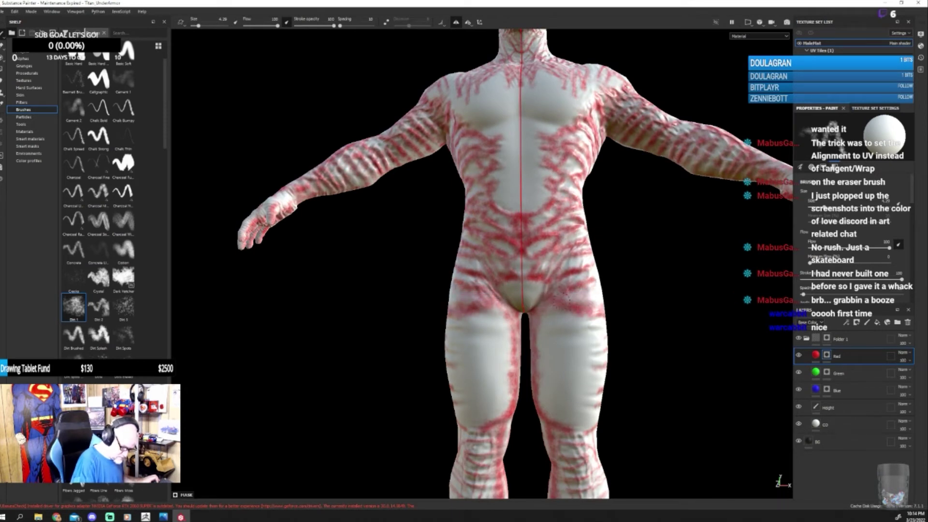
pyautogui.keyDown('alt'); pyautogui.moveTo(654, 309); pyautogui.dragTo(663, 300); pyautogui.keyUp('alt')
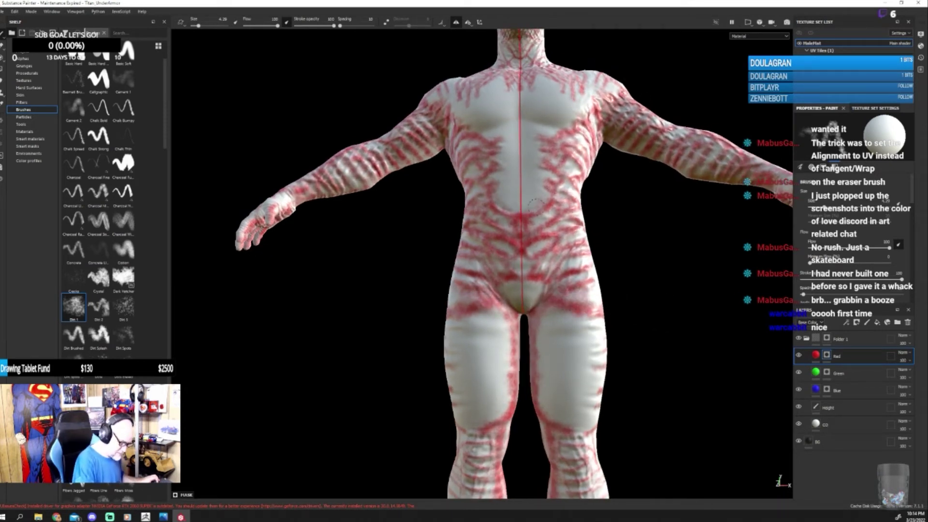
pyautogui.moveTo(627, 381)
pyautogui.keyDown('alt'); pyautogui.mouseDown()
pyautogui.moveTo(727, 385)
pyautogui.moveTo(441, 322)
pyautogui.mouseUp(); pyautogui.keyUp('alt')
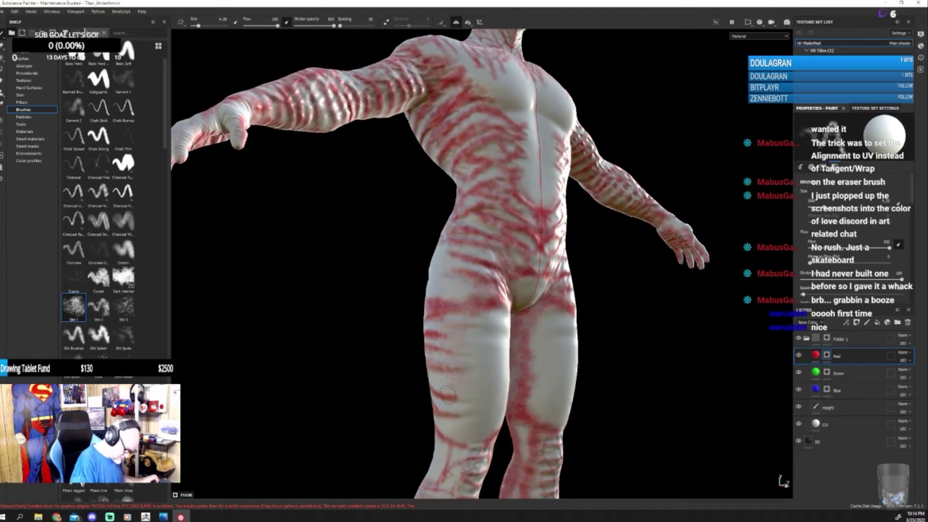
pyautogui.keyDown('alt'); pyautogui.moveTo(528, 361); pyautogui.dragTo(714, 353); pyautogui.keyUp('alt')
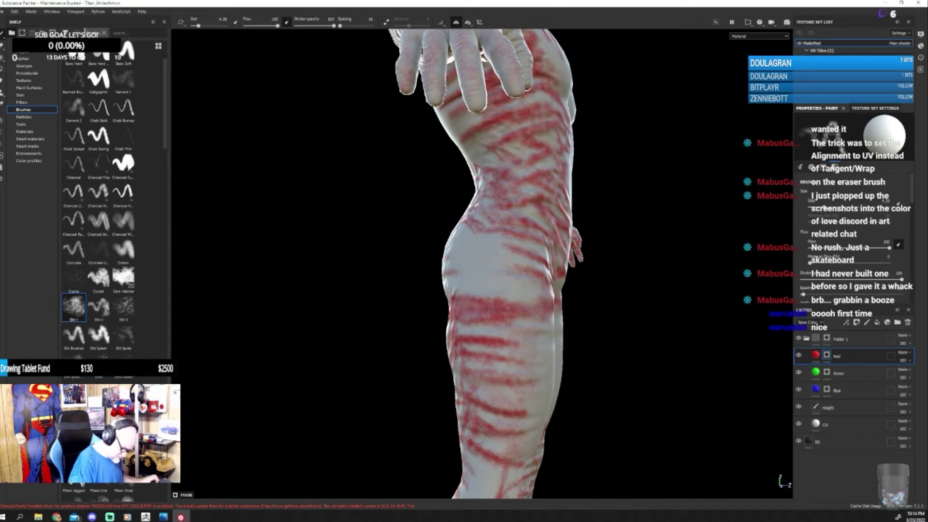
pyautogui.moveTo(531, 411)
pyautogui.keyDown('alt'); pyautogui.mouseDown()
pyautogui.moveTo(611, 390)
pyautogui.moveTo(763, 401)
pyautogui.moveTo(701, 401)
pyautogui.mouseUp(); pyautogui.keyUp('alt')
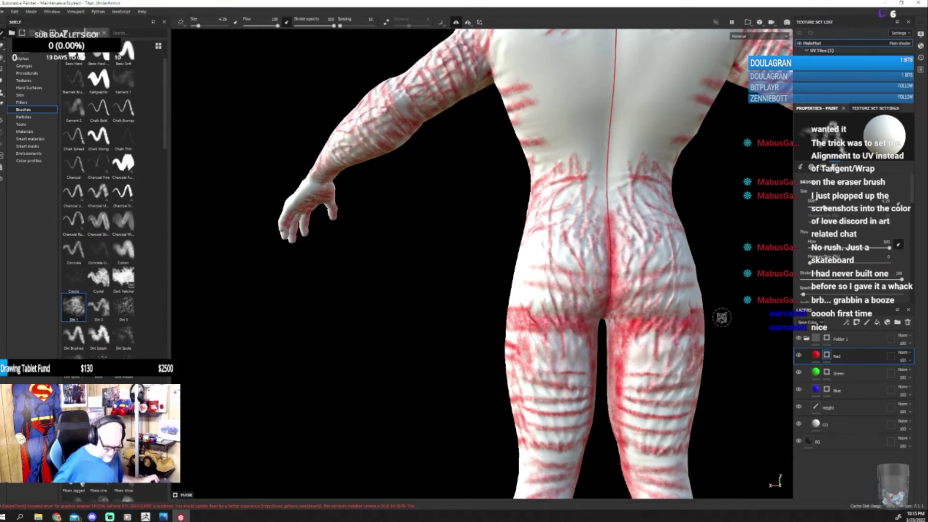
pyautogui.keyDown('alt'); pyautogui.moveTo(722, 317); pyautogui.dragTo(697, 301, button='right'); pyautogui.keyUp('alt')
pyautogui.moveTo(697, 301)
pyautogui.keyDown('alt'); pyautogui.mouseDown()
pyautogui.moveTo(700, 387)
pyautogui.moveTo(466, 387)
pyautogui.moveTo(659, 378)
pyautogui.moveTo(561, 373)
pyautogui.moveTo(608, 358)
pyautogui.mouseUp(); pyautogui.keyUp('alt')
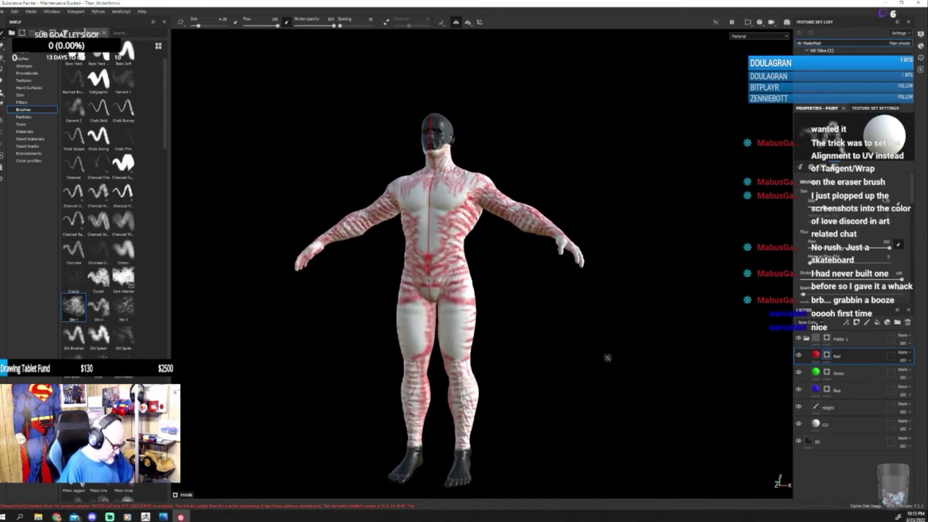
# Step: Target the Green layer, reframe the model frontally, and scroll the Shelf to Kyle's brushes
pyautogui.click(825, 376)
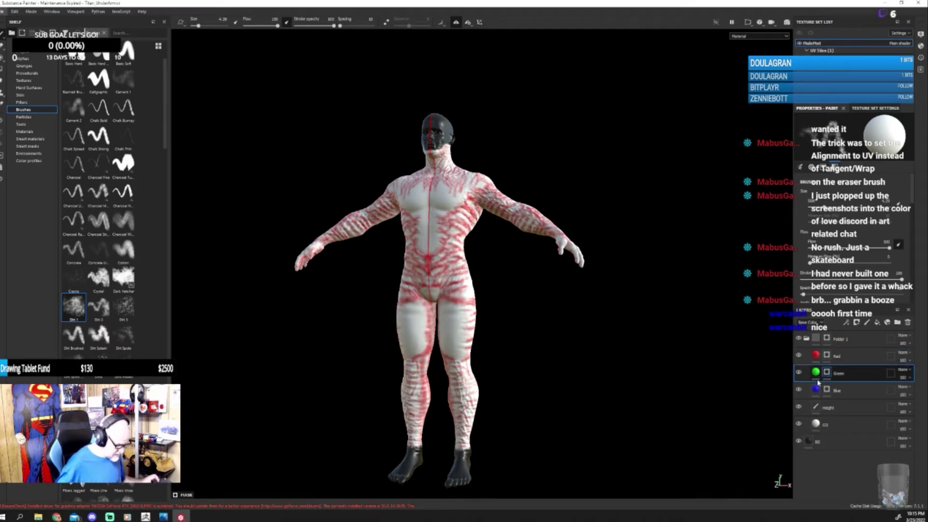
pyautogui.keyDown('alt'); pyautogui.moveTo(611, 456); pyautogui.dragTo(619, 445, button='right'); pyautogui.keyUp('alt')
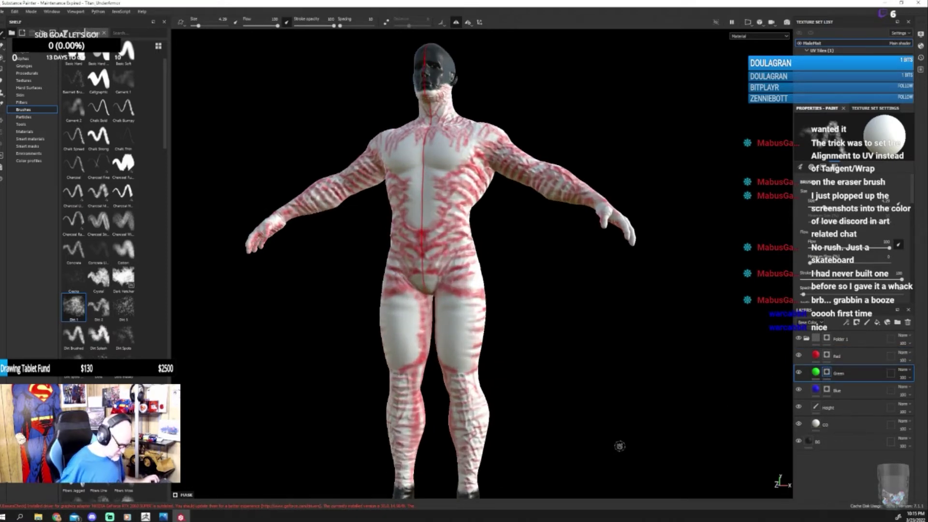
pyautogui.moveTo(555, 369)
pyautogui.keyDown('alt'); pyautogui.mouseDown()
pyautogui.moveTo(555, 379)
pyautogui.moveTo(571, 375)
pyautogui.mouseUp(); pyautogui.keyUp('alt')
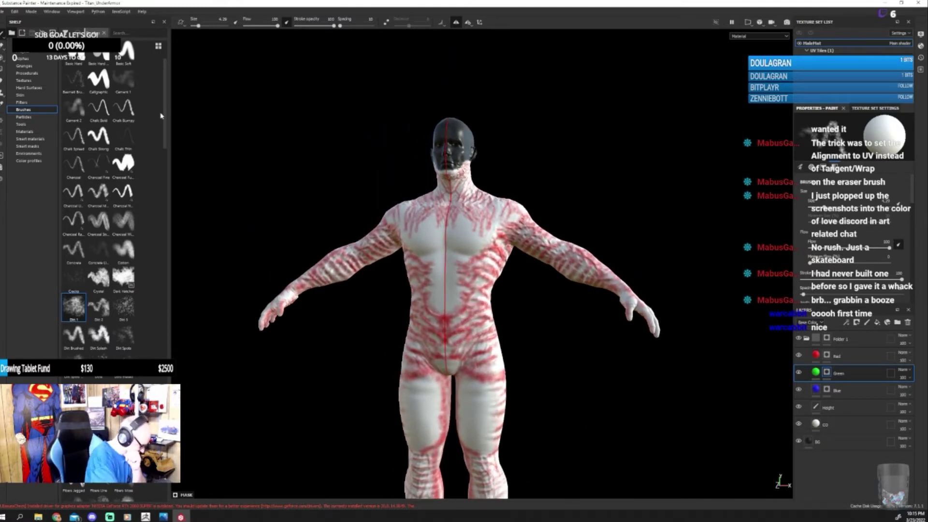
pyautogui.moveTo(165, 108); pyautogui.dragTo(166, 123)
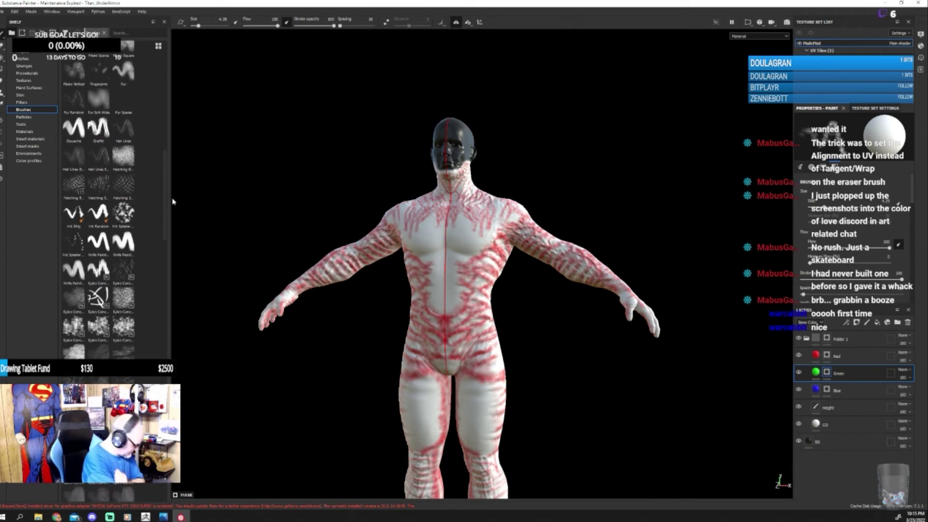
pyautogui.scroll(-5, 176, 213)
pyautogui.scroll(-10, 178, 242)
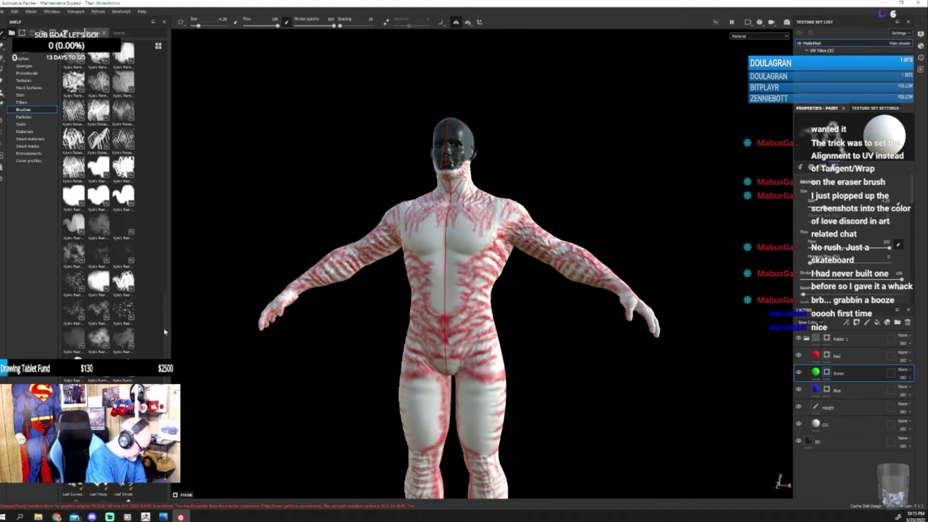
# Step: Pick a Kyle's brush, shrink it to 5.41, and undo the stray green spot on the belly
pyautogui.click(98, 281)
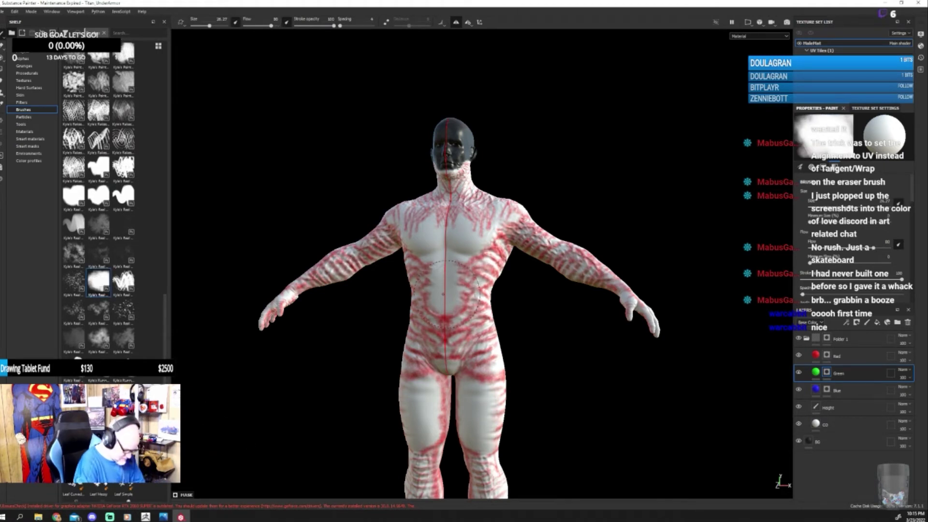
pyautogui.press('[')
pyautogui.press('[')
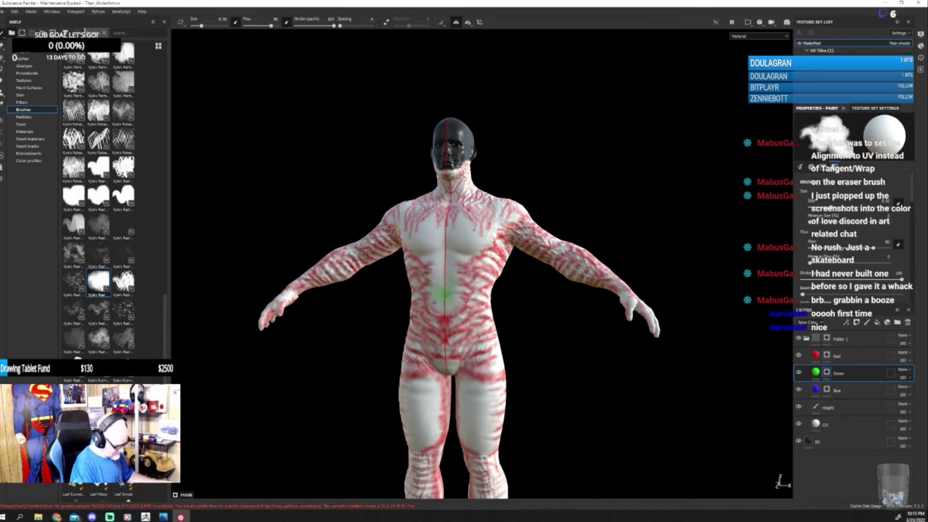
pyautogui.press('[')
pyautogui.press('[')
pyautogui.hotkey('ctrl', 'z')
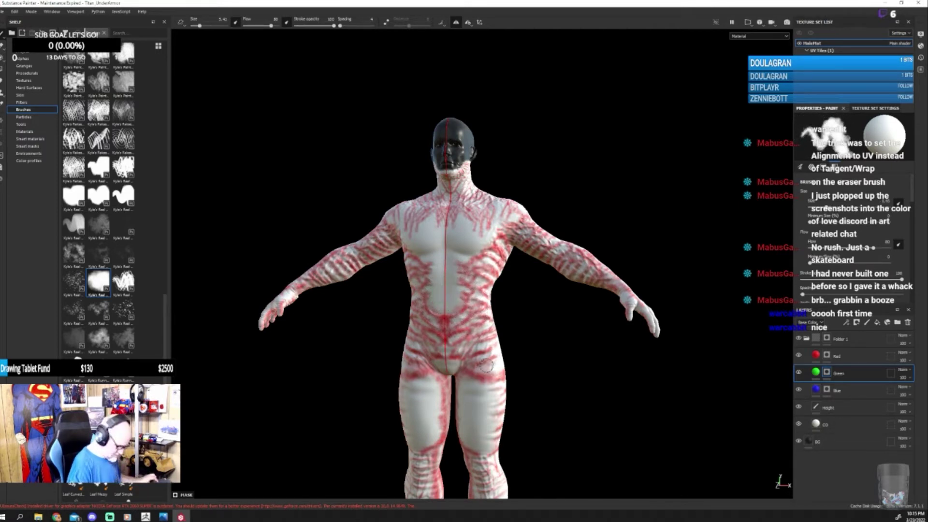
pyautogui.scroll(2, 486, 365)
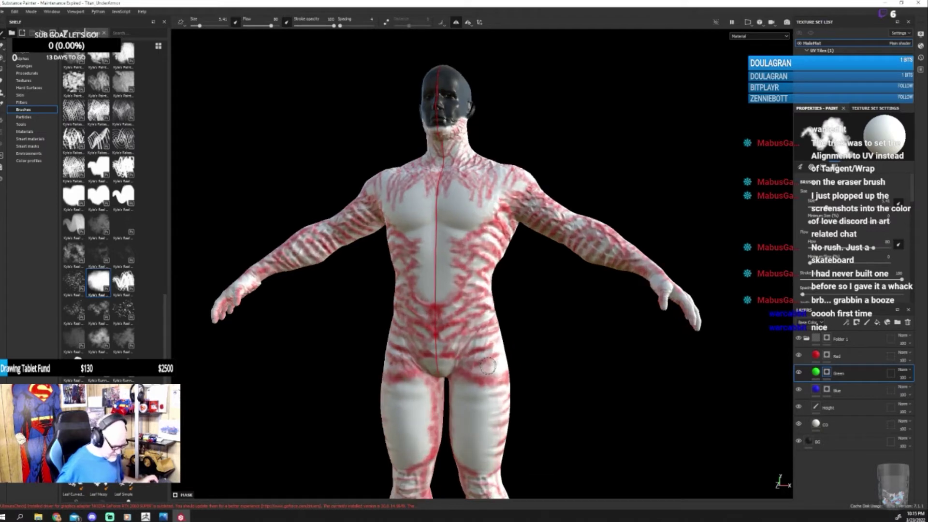
# Step: Paint green hatch strokes on the right chest and side of the torso
pyautogui.moveTo(571, 372)
pyautogui.keyDown('alt'); pyautogui.mouseDown()
pyautogui.moveTo(540, 352)
pyautogui.moveTo(466, 346)
pyautogui.mouseUp(); pyautogui.keyUp('alt')
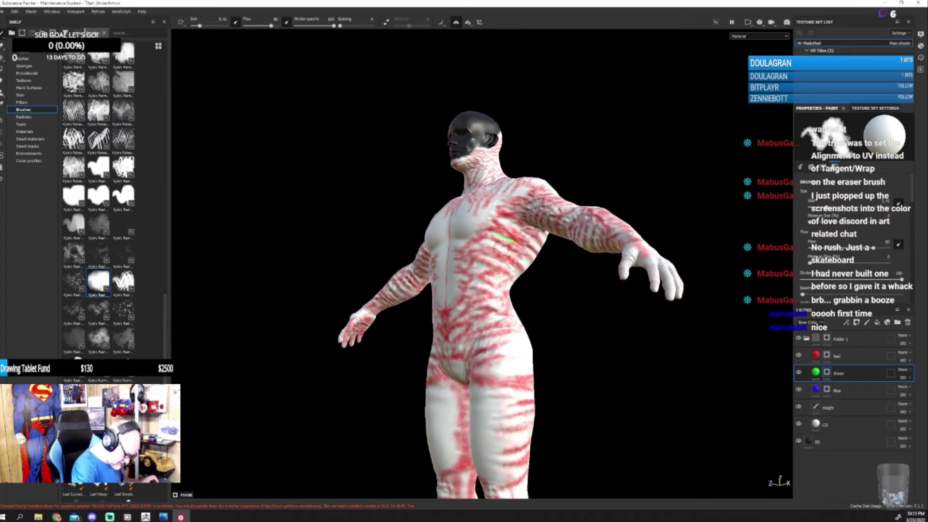
pyautogui.moveTo(497, 245)
pyautogui.mouseDown()
pyautogui.moveTo(523, 260)
pyautogui.moveTo(509, 271)
pyautogui.moveTo(499, 261)
pyautogui.moveTo(512, 269)
pyautogui.mouseUp()
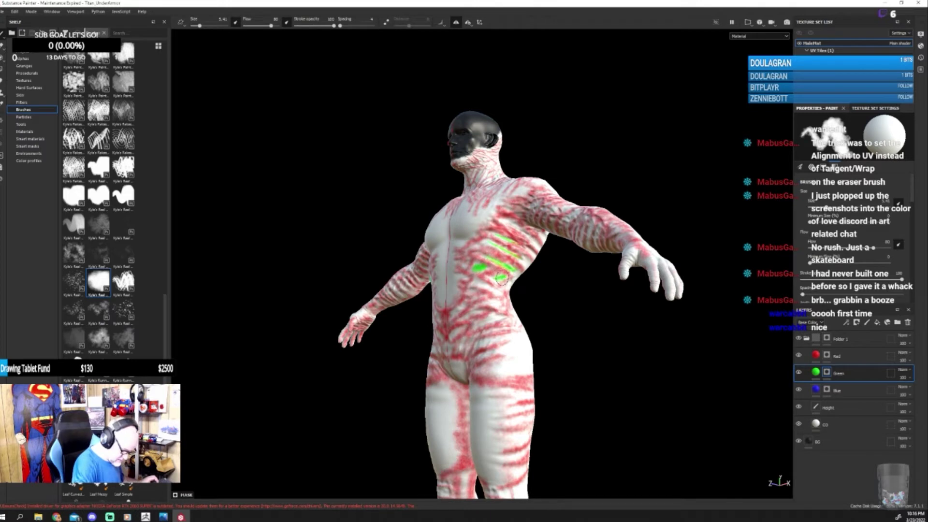
pyautogui.keyDown('alt'); pyautogui.moveTo(570, 335); pyautogui.dragTo(604, 358); pyautogui.keyUp('alt')
pyautogui.moveTo(477, 278)
pyautogui.mouseDown()
pyautogui.moveTo(493, 289)
pyautogui.moveTo(479, 282)
pyautogui.mouseUp()
pyautogui.keyDown('alt'); pyautogui.moveTo(567, 363); pyautogui.dragTo(506, 327); pyautogui.keyUp('alt')
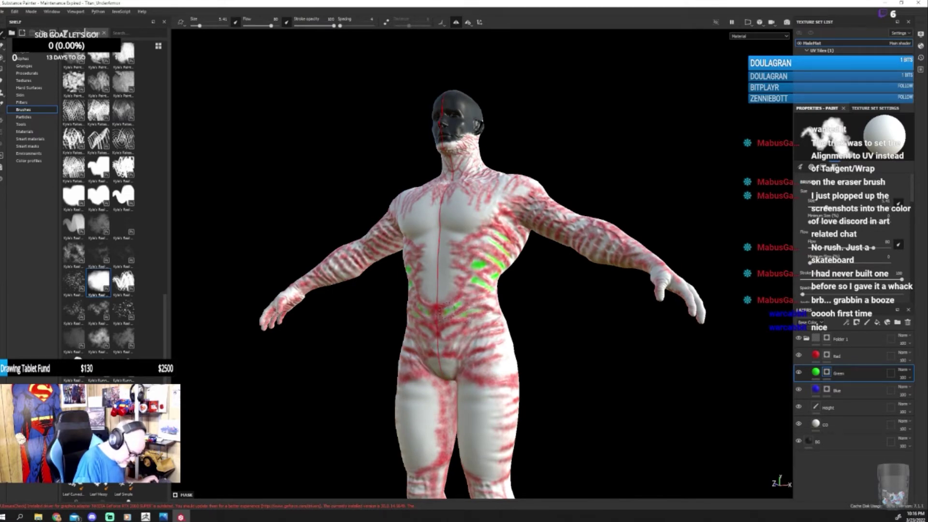
pyautogui.moveTo(555, 343)
pyautogui.keyDown('alt'); pyautogui.mouseDown()
pyautogui.moveTo(627, 341)
pyautogui.moveTo(571, 338)
pyautogui.mouseUp(); pyautogui.keyUp('alt')
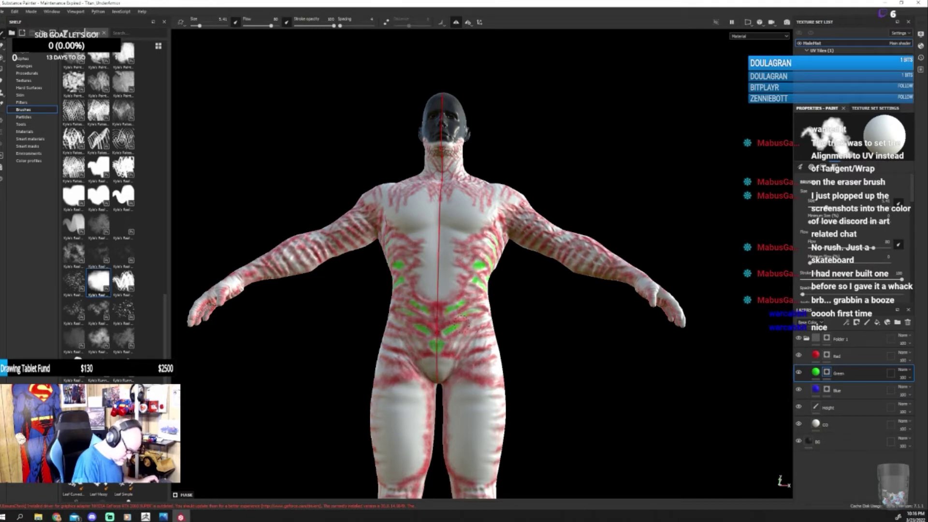
# Step: Add a green stroke on the neck, then turn the model to its side profile
pyautogui.moveTo(483, 317)
pyautogui.keyDown('alt'); pyautogui.mouseDown()
pyautogui.moveTo(518, 393)
pyautogui.moveTo(572, 356)
pyautogui.moveTo(582, 364)
pyautogui.mouseUp(); pyautogui.keyUp('alt')
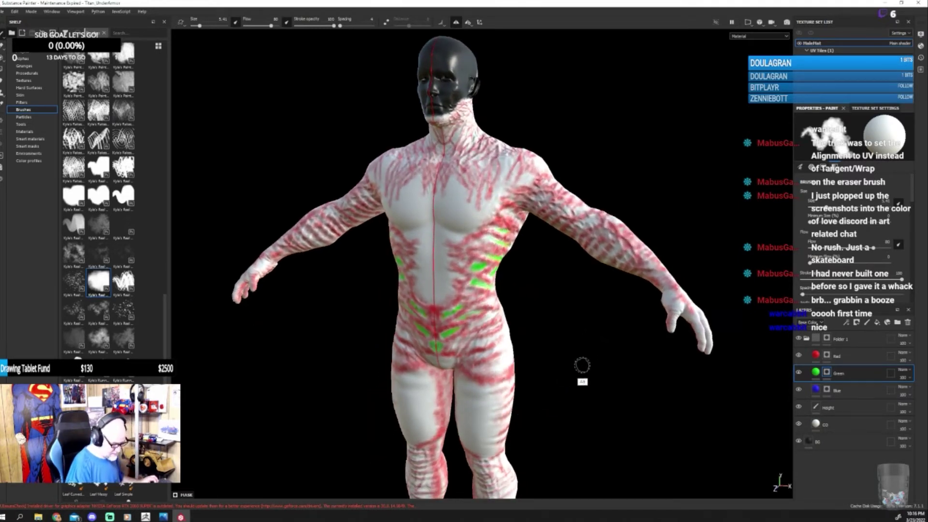
pyautogui.moveTo(564, 318)
pyautogui.keyDown('alt'); pyautogui.mouseDown()
pyautogui.moveTo(556, 437)
pyautogui.moveTo(524, 408)
pyautogui.moveTo(483, 401)
pyautogui.mouseUp(); pyautogui.keyUp('alt')
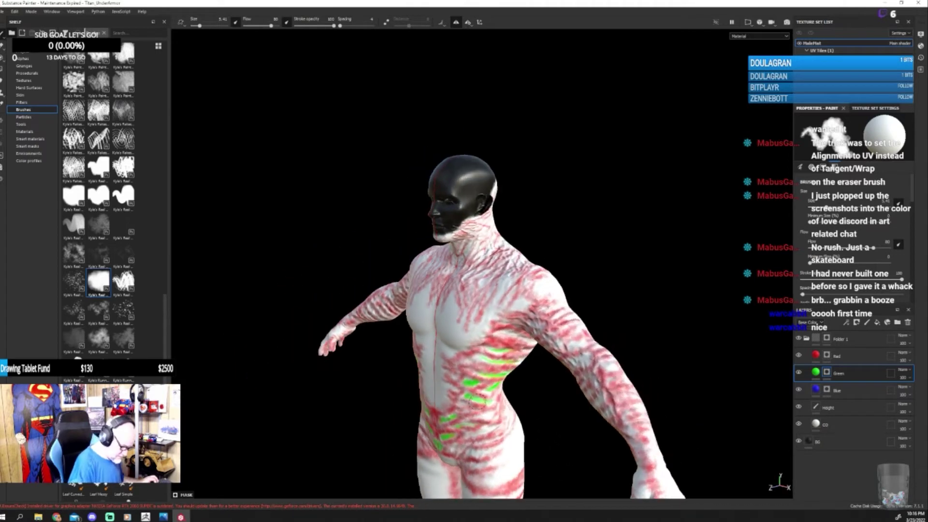
pyautogui.moveTo(480, 244); pyautogui.dragTo(467, 248)
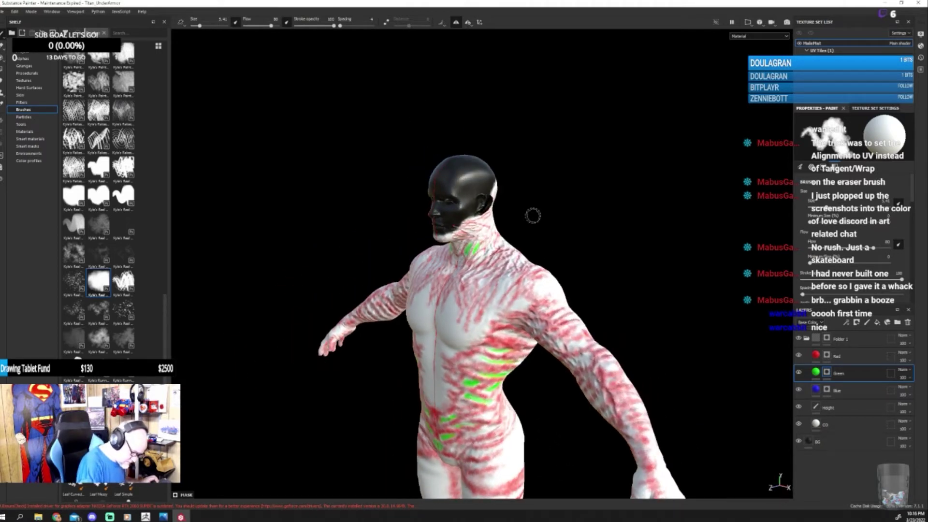
pyautogui.keyDown('alt'); pyautogui.moveTo(533, 216); pyautogui.dragTo(505, 244); pyautogui.keyUp('alt')
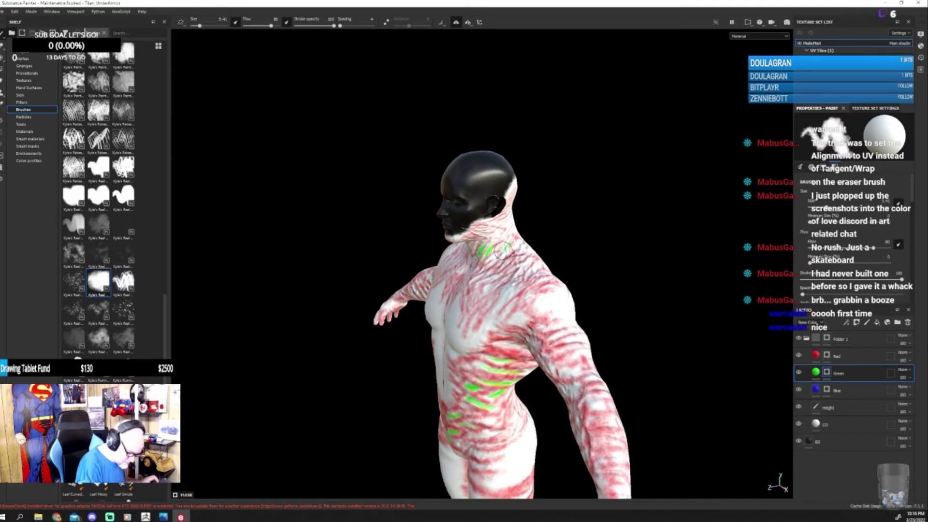
pyautogui.moveTo(613, 379)
pyautogui.keyDown('alt'); pyautogui.mouseDown()
pyautogui.moveTo(547, 348)
pyautogui.moveTo(452, 273)
pyautogui.moveTo(648, 352)
pyautogui.moveTo(725, 334)
pyautogui.moveTo(739, 377)
pyautogui.moveTo(611, 417)
pyautogui.moveTo(585, 327)
pyautogui.mouseUp(); pyautogui.keyUp('alt')
pyautogui.keyDown('alt'); pyautogui.moveTo(585, 327); pyautogui.dragTo(560, 321, button='middle'); pyautogui.keyUp('alt')
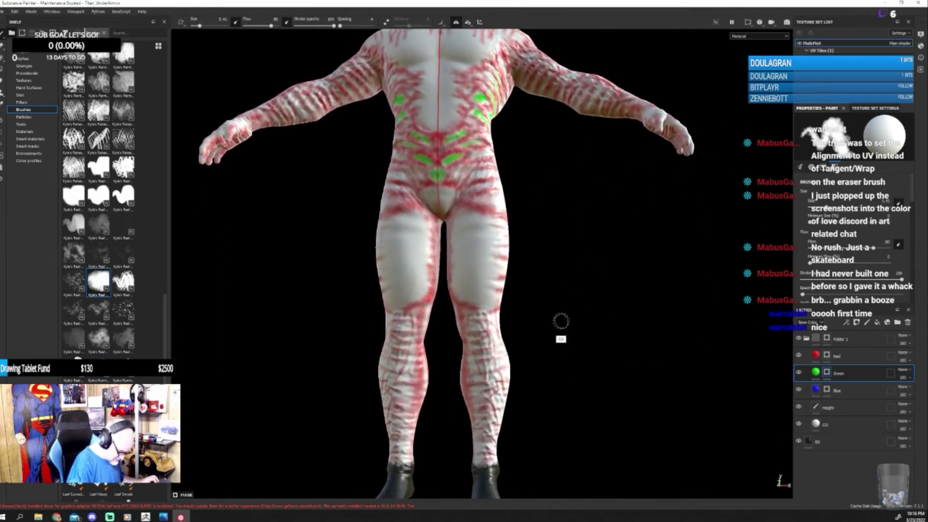
# Step: Dab green paint on the left knee and shin, undo the dabs, and add faint green dots on the right calf
pyautogui.click(487, 327)
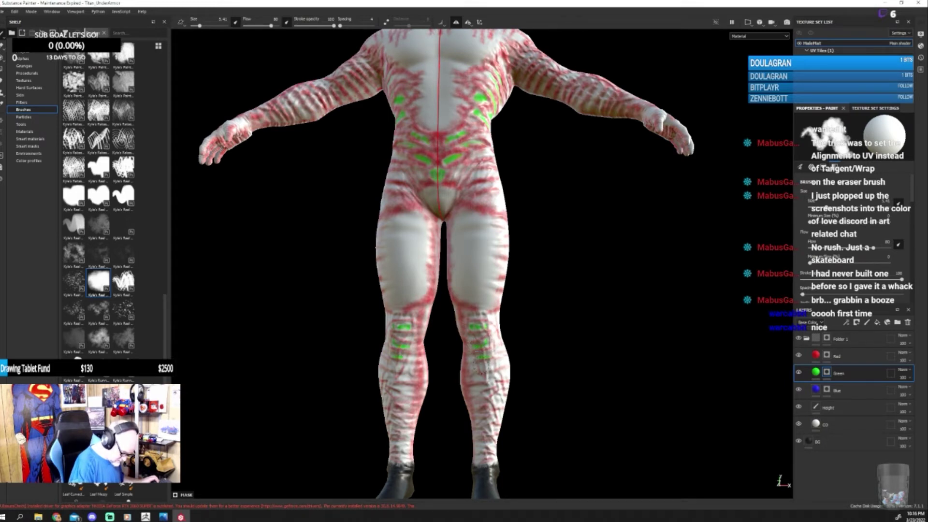
pyautogui.click(487, 366)
pyautogui.click(476, 387)
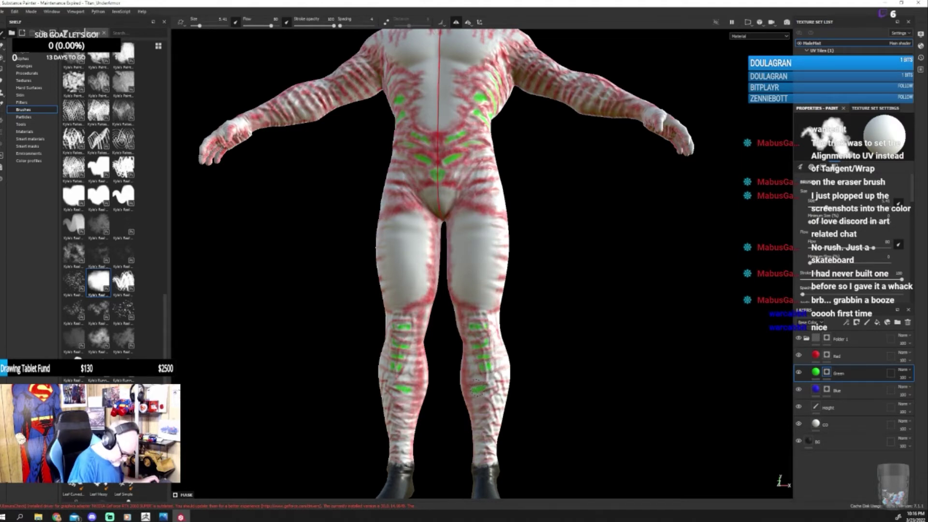
pyautogui.moveTo(559, 430)
pyautogui.keyDown('alt'); pyautogui.mouseDown()
pyautogui.moveTo(553, 412)
pyautogui.moveTo(556, 431)
pyautogui.mouseUp(); pyautogui.keyUp('alt')
pyautogui.hotkey('ctrl', 'z')
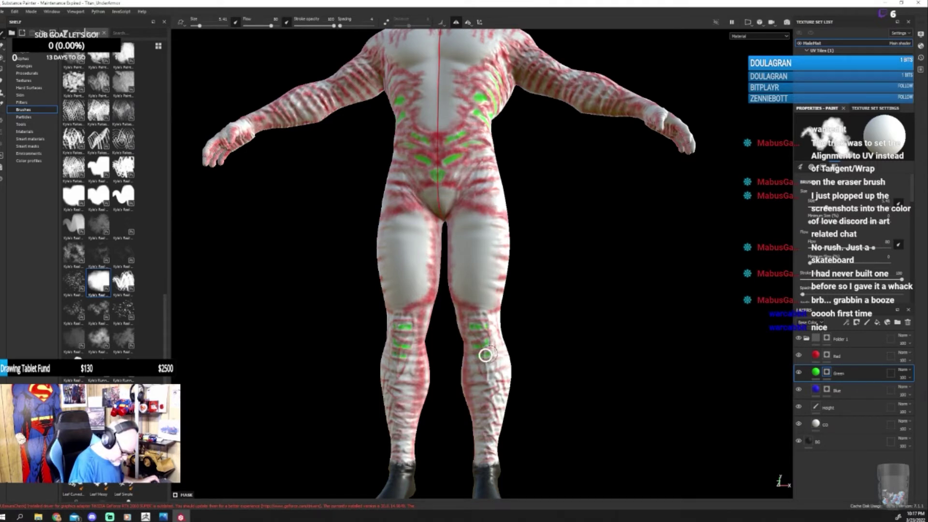
pyautogui.moveTo(485, 355)
pyautogui.mouseDown()
pyautogui.moveTo(483, 370)
pyautogui.moveTo(494, 356)
pyautogui.mouseUp()
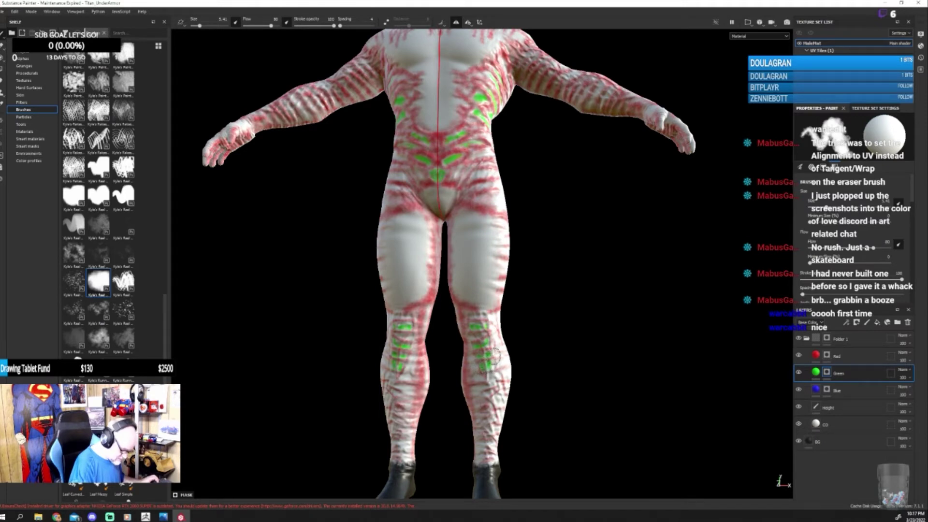
pyautogui.scroll(-5, 494, 356)
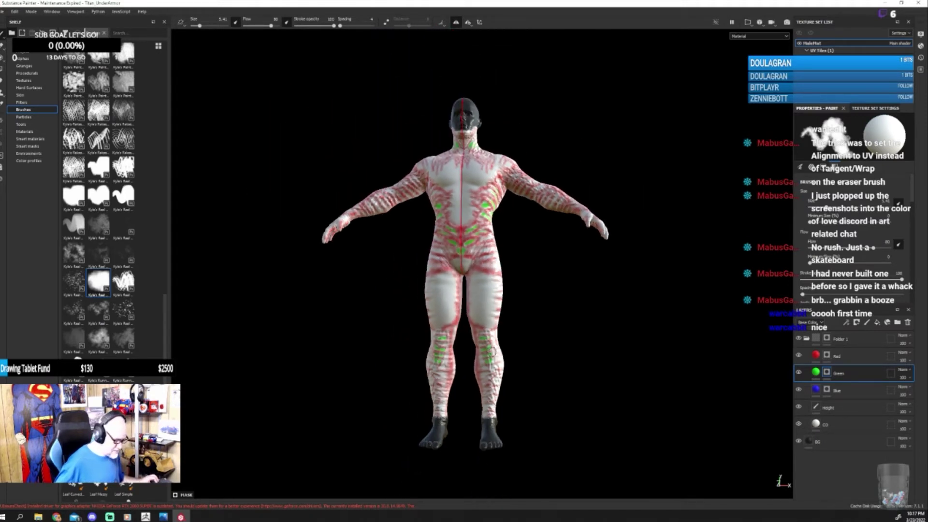
pyautogui.keyDown('alt'); pyautogui.moveTo(513, 391); pyautogui.dragTo(441, 352); pyautogui.keyUp('alt')
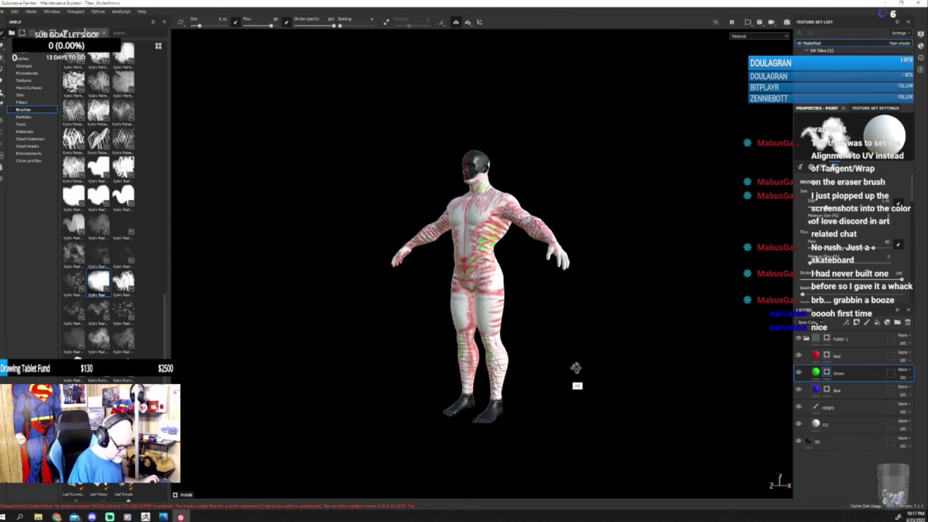
# Step: Make the Blue layer the paint target and browse the Shelf's alpha library
pyautogui.click(826, 393)
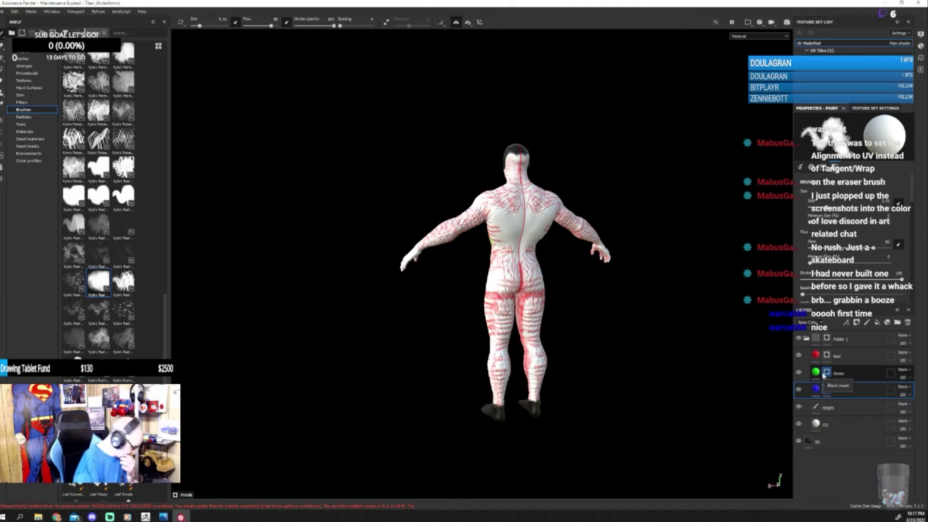
pyautogui.scroll(-5, 167, 356)
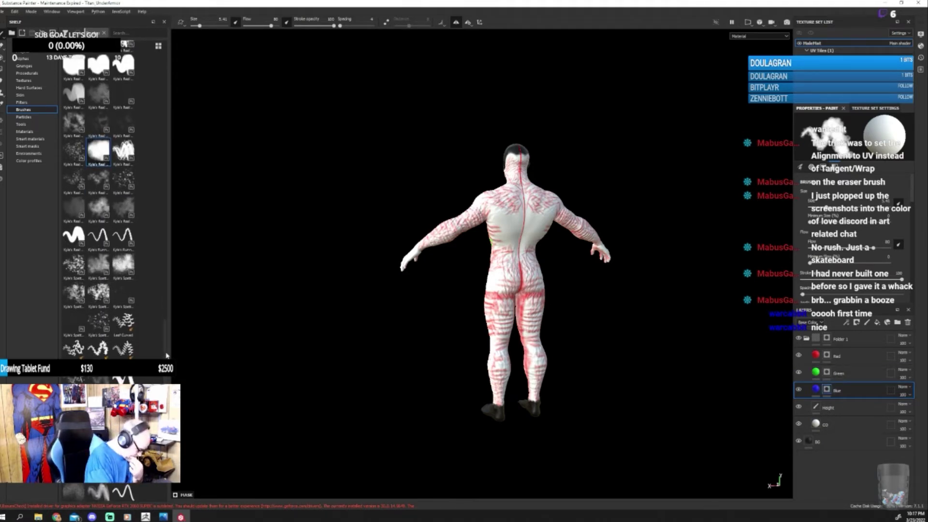
pyautogui.moveTo(167, 356); pyautogui.dragTo(169, 250)
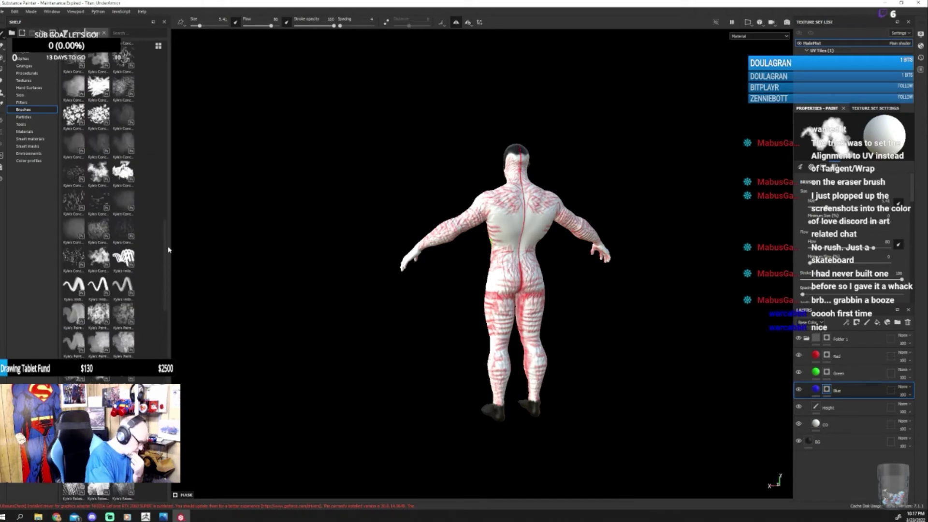
pyautogui.click(27, 59)
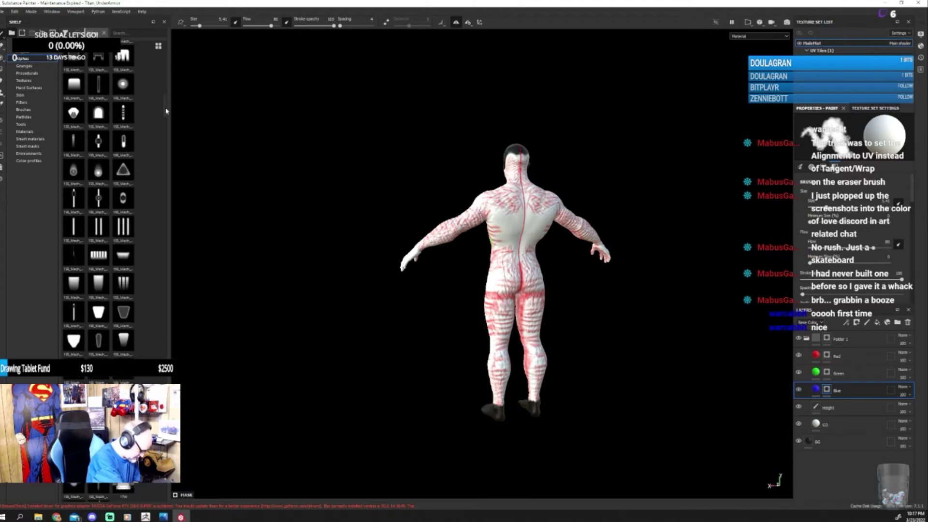
pyautogui.scroll(-5, 166, 118)
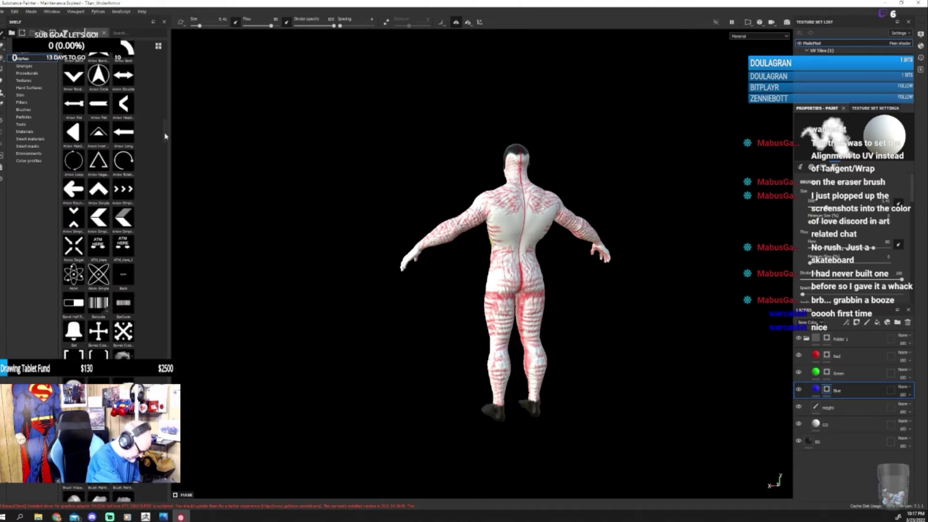
pyautogui.scroll(-5, 166, 143)
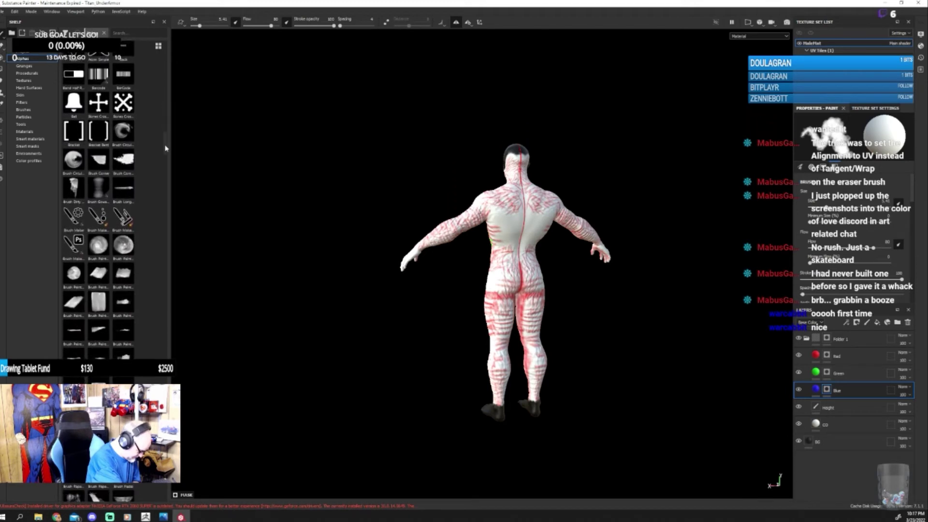
pyautogui.scroll(-3, 165, 148)
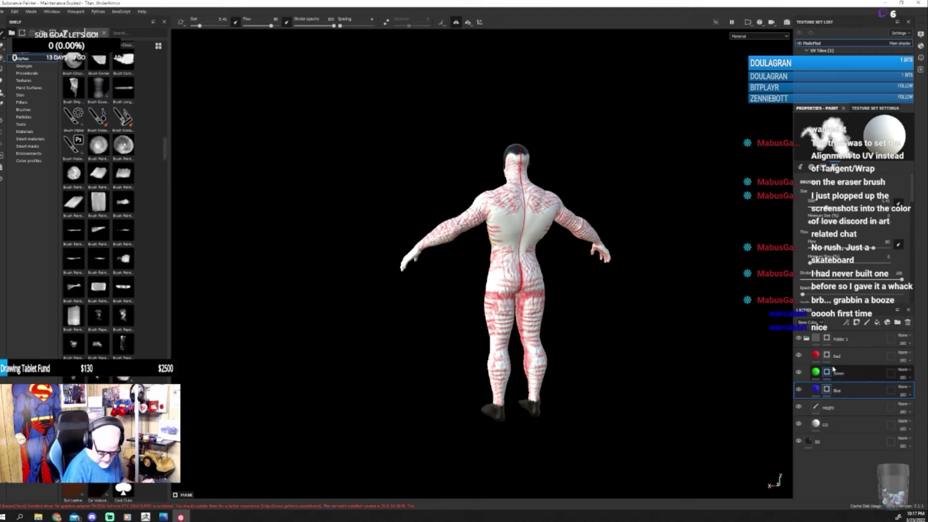
# Step: Check the Blue layer's fill settings, then choose a new brush from the Shelf
pyautogui.click(817, 388)
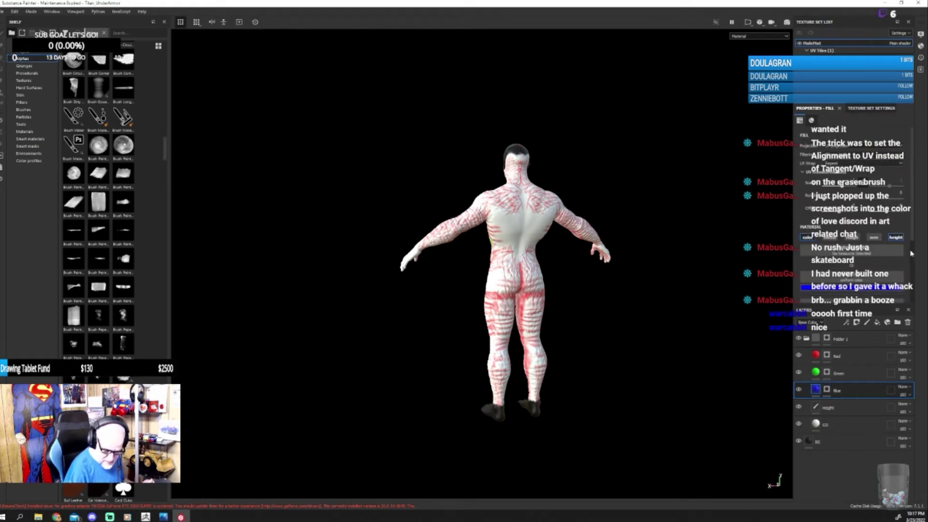
pyautogui.scroll(-3, 859, 260)
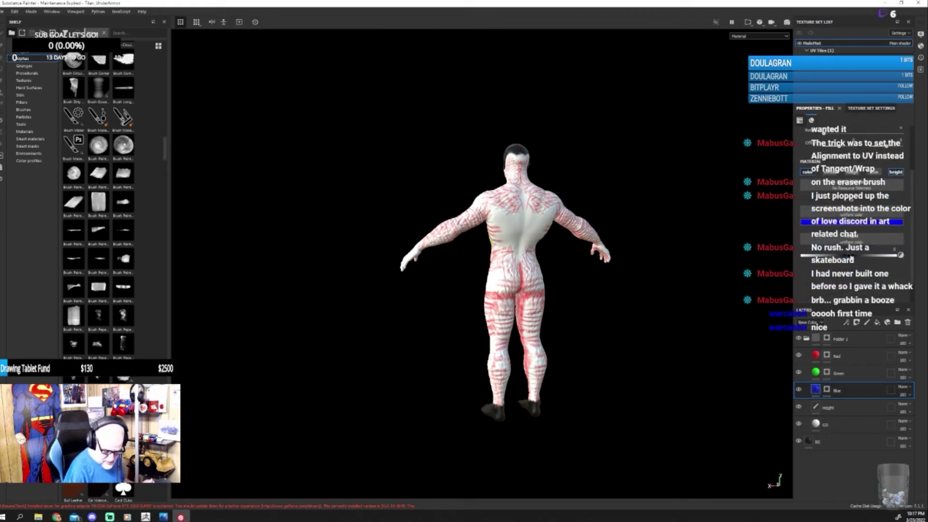
pyautogui.click(823, 387)
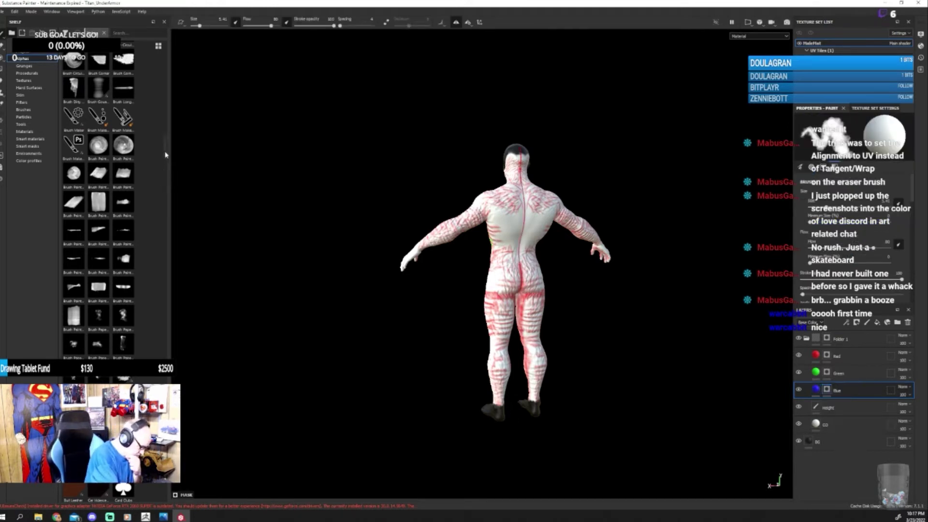
pyautogui.scroll(-2, 165, 155)
pyautogui.click(74, 319)
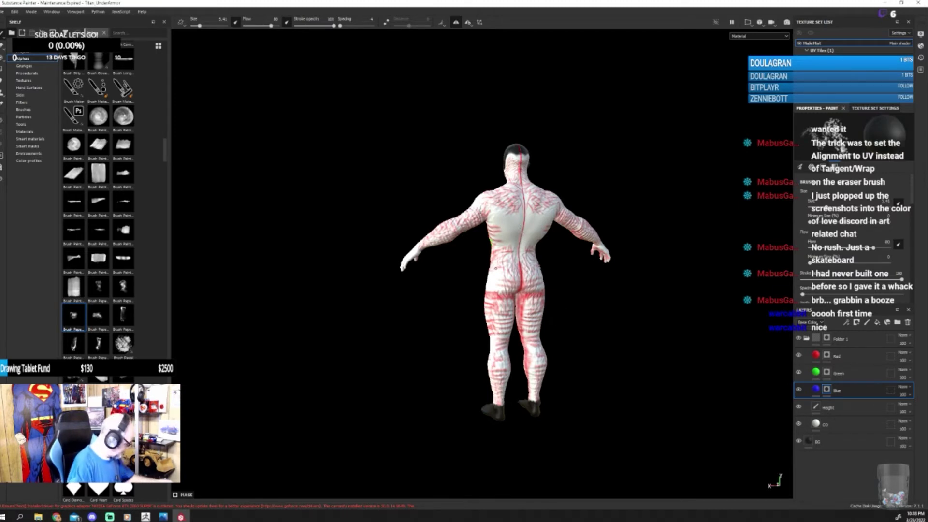
# Step: Enlarge the brush to 15.41, switch to mask painting, and undo the test dabs on the upper back
pyautogui.press(']')
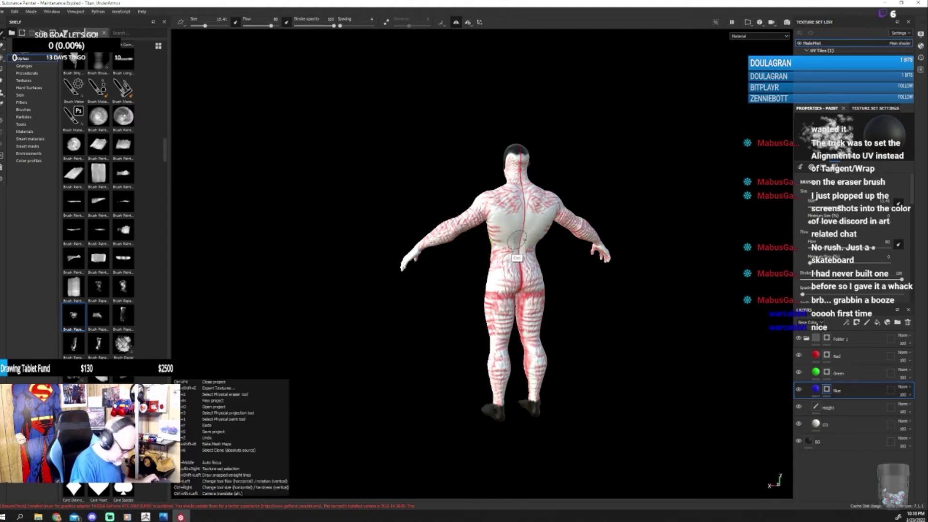
pyautogui.press('t')
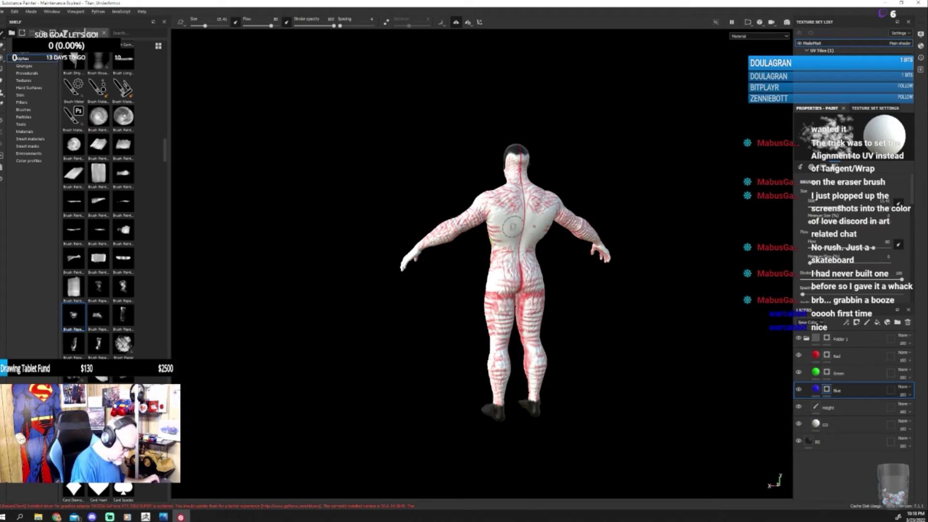
pyautogui.click(535, 226)
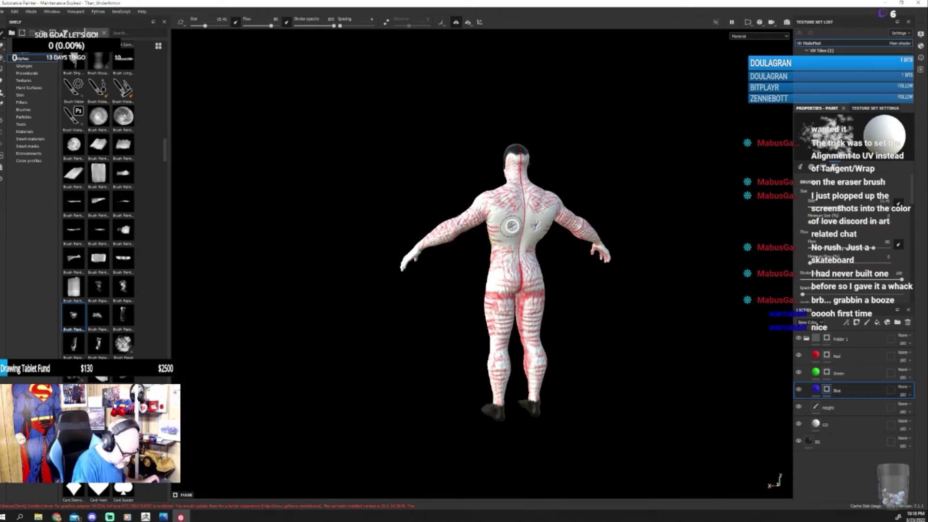
pyautogui.click(511, 226)
pyautogui.hotkey('ctrl', 'z')
pyautogui.hotkey('ctrl', 'z')
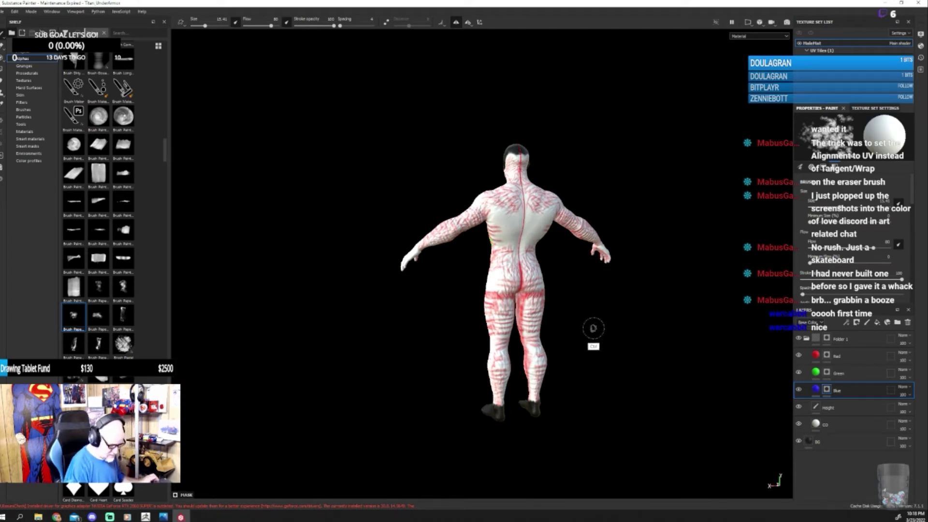
# Step: Try bumpy detail across both pectorals, shrinking the brush to about 7.4, then undo it
pyautogui.scroll(5, 554, 276)
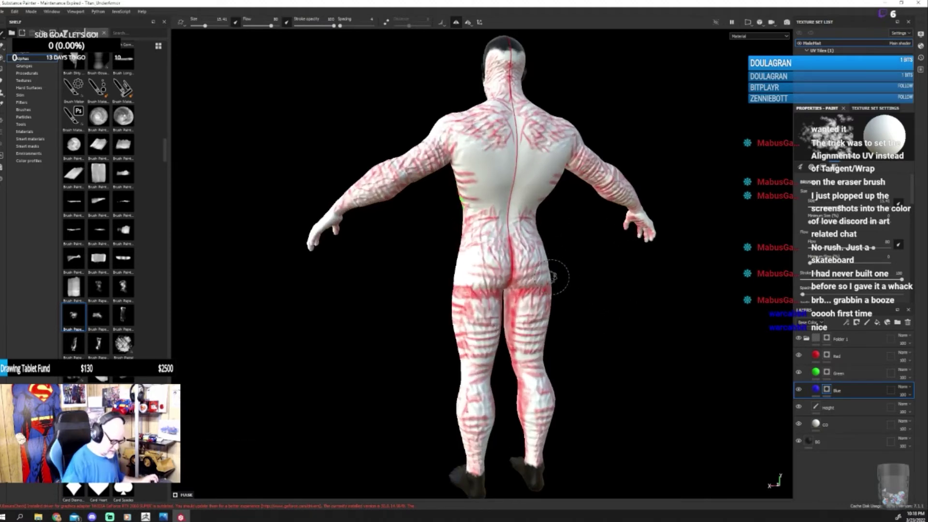
pyautogui.keyDown('alt'); pyautogui.moveTo(554, 276); pyautogui.dragTo(638, 314); pyautogui.keyUp('alt')
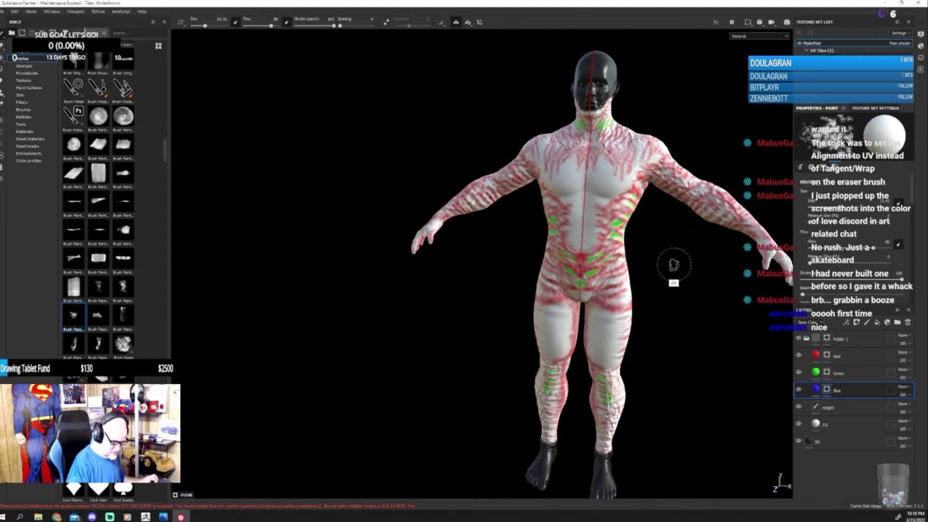
pyautogui.keyDown('alt'); pyautogui.moveTo(668, 265); pyautogui.dragTo(638, 332); pyautogui.keyUp('alt')
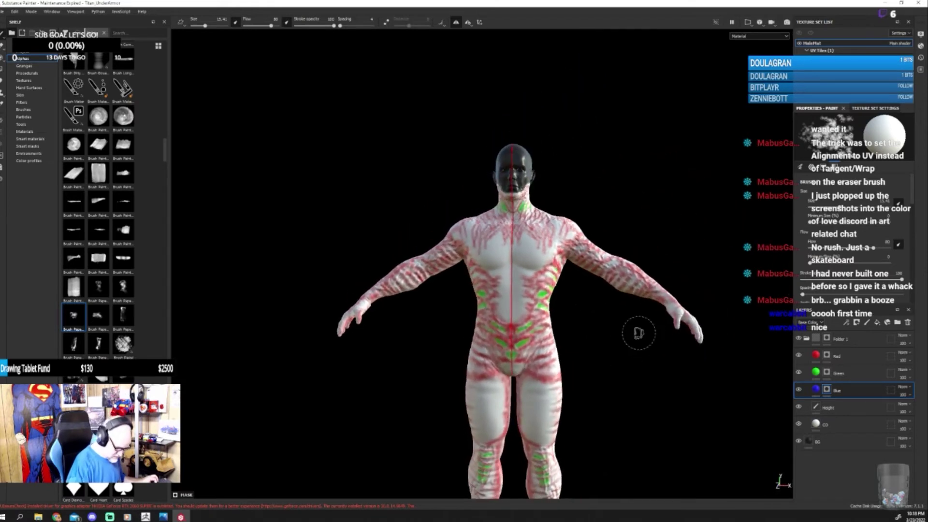
pyautogui.scroll(3, 632, 354)
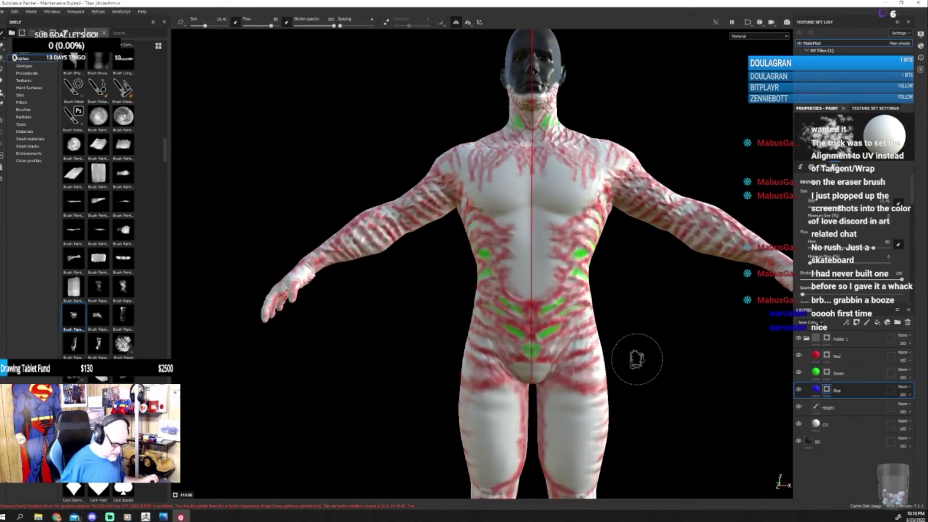
pyautogui.keyDown('alt'); pyautogui.moveTo(637, 359); pyautogui.dragTo(633, 353); pyautogui.keyUp('alt')
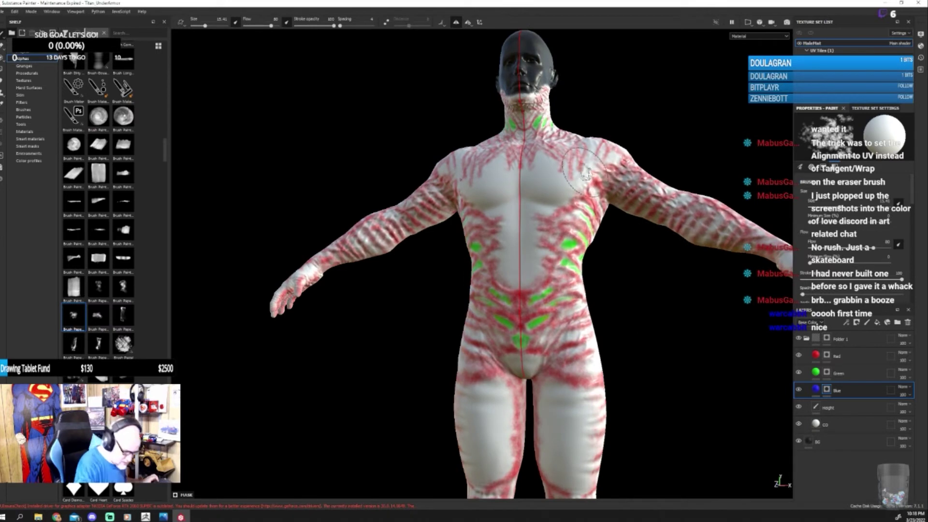
pyautogui.moveTo(582, 173)
pyautogui.mouseDown()
pyautogui.moveTo(589, 168)
pyautogui.moveTo(548, 213)
pyautogui.mouseUp()
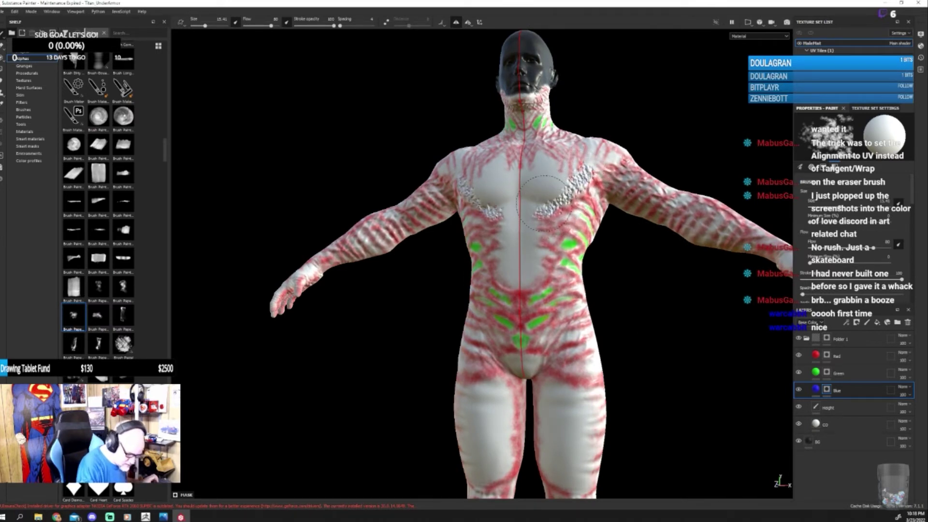
pyautogui.keyDown('alt'); pyautogui.moveTo(637, 274); pyautogui.dragTo(633, 299); pyautogui.keyUp('alt')
pyautogui.keyDown('alt'); pyautogui.moveTo(633, 299); pyautogui.dragTo(631, 366, button='middle'); pyautogui.keyUp('alt')
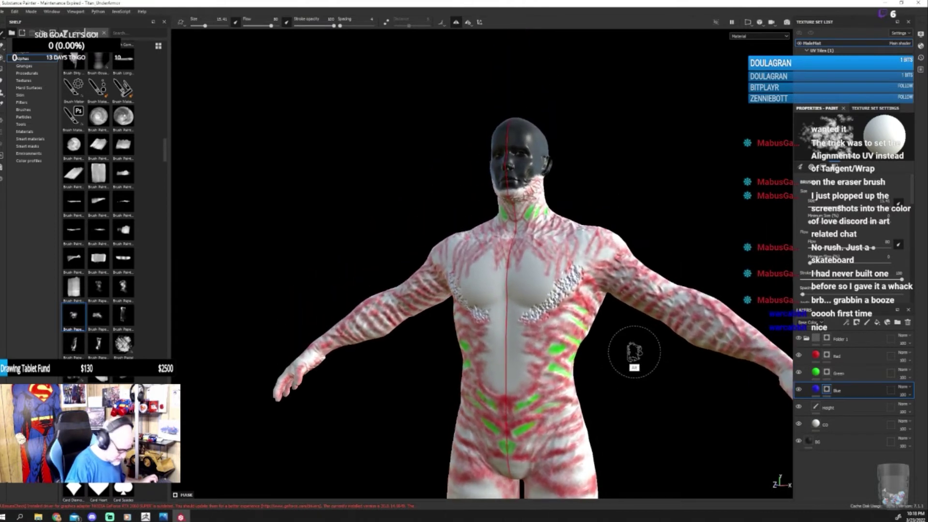
pyautogui.press('[')
pyautogui.press('[')
pyautogui.press('[')
pyautogui.press('[')
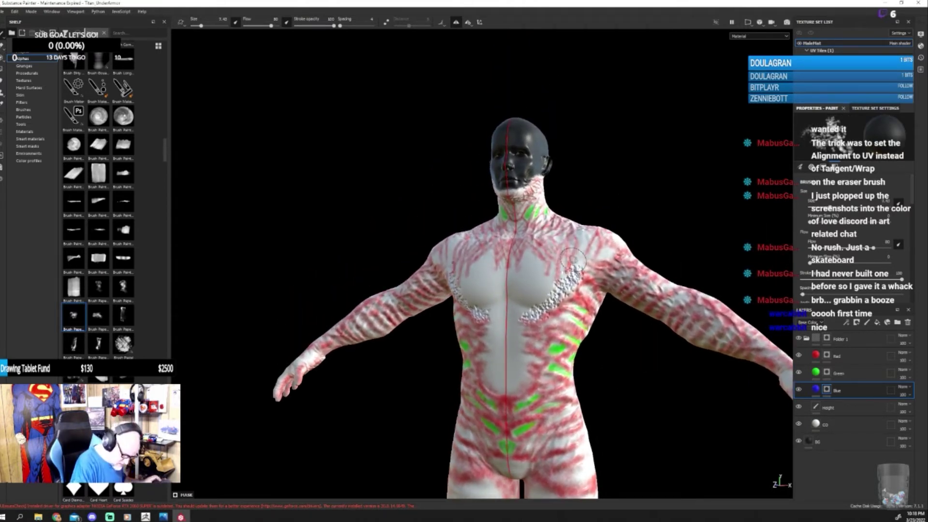
pyautogui.moveTo(573, 264); pyautogui.dragTo(524, 317)
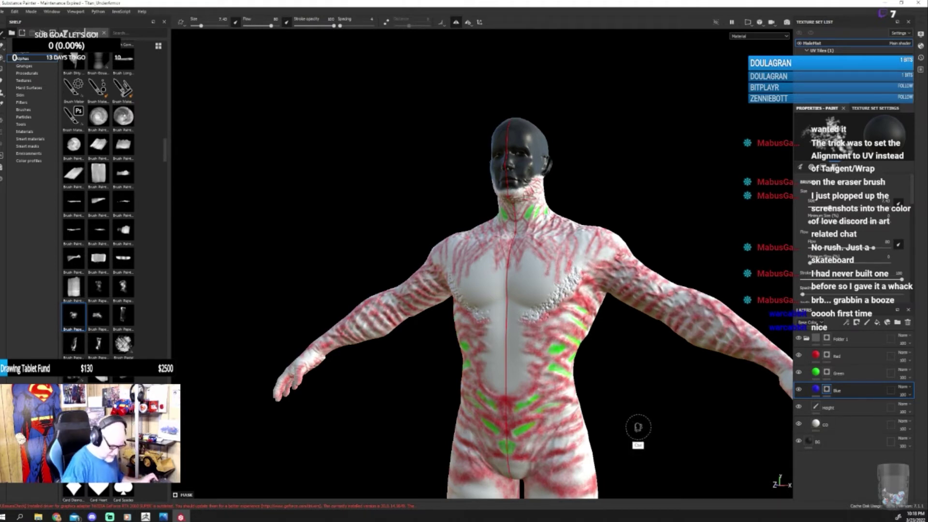
pyautogui.hotkey('ctrl', 'z')
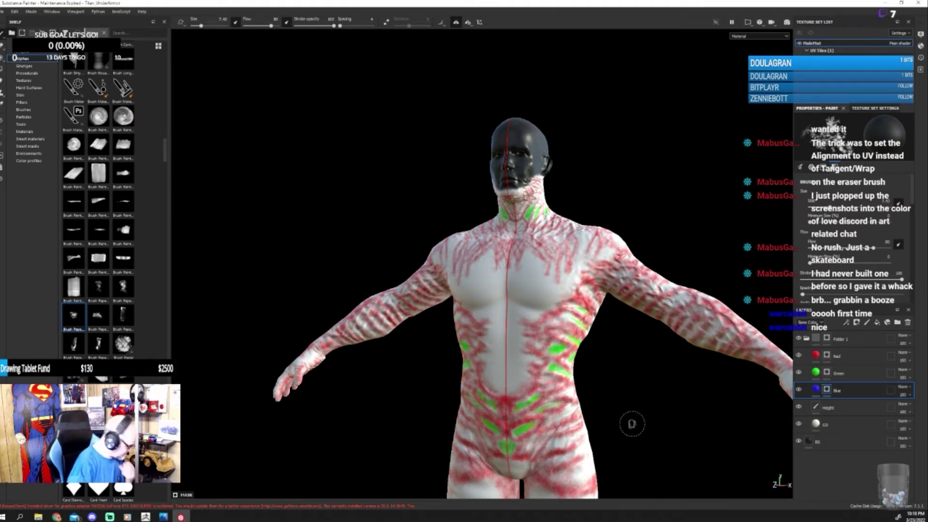
# Step: Choose a circular alpha and paint faint test marks on the right chest
pyautogui.scroll(-7, 166, 173)
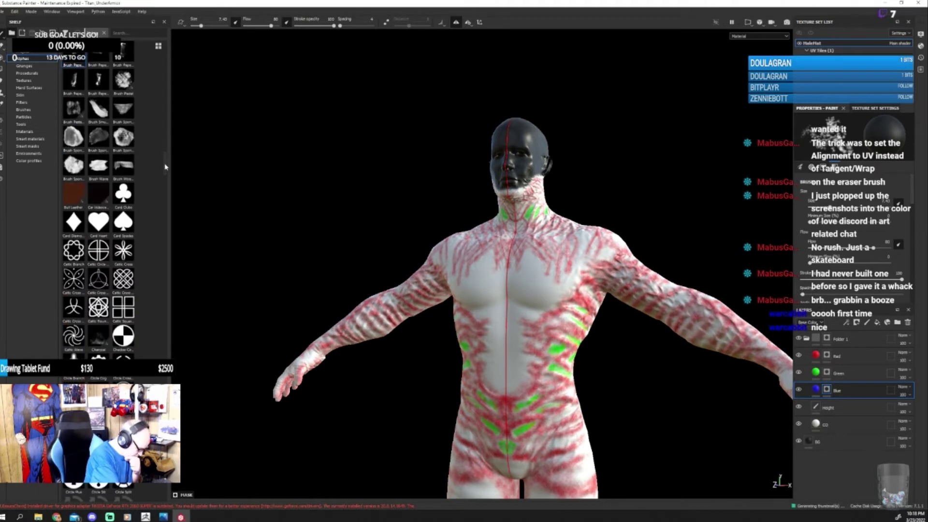
pyautogui.scroll(-4, 166, 173)
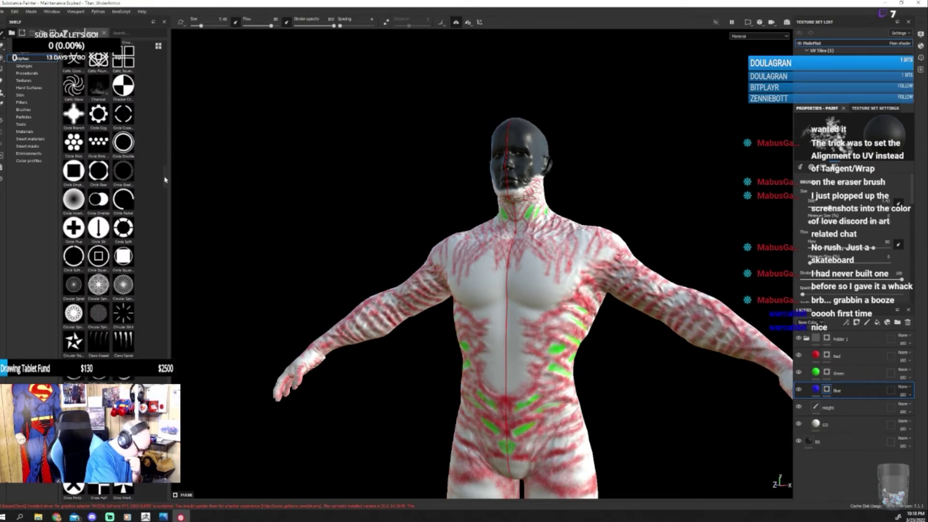
pyautogui.click(123, 352)
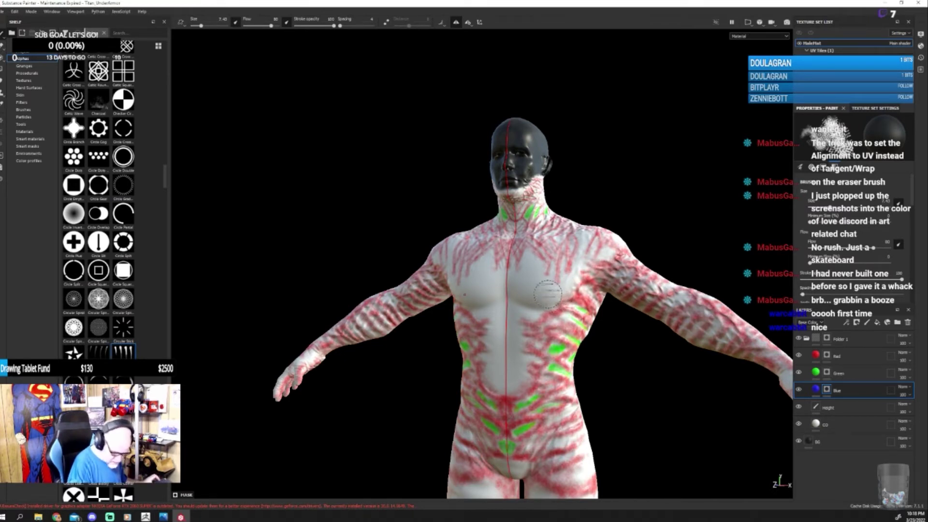
pyautogui.click(817, 389)
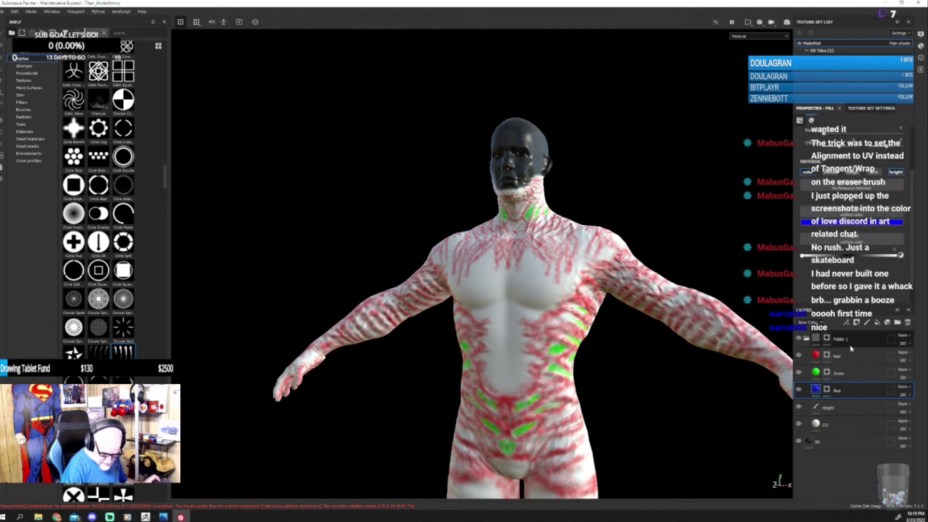
pyautogui.click(831, 375)
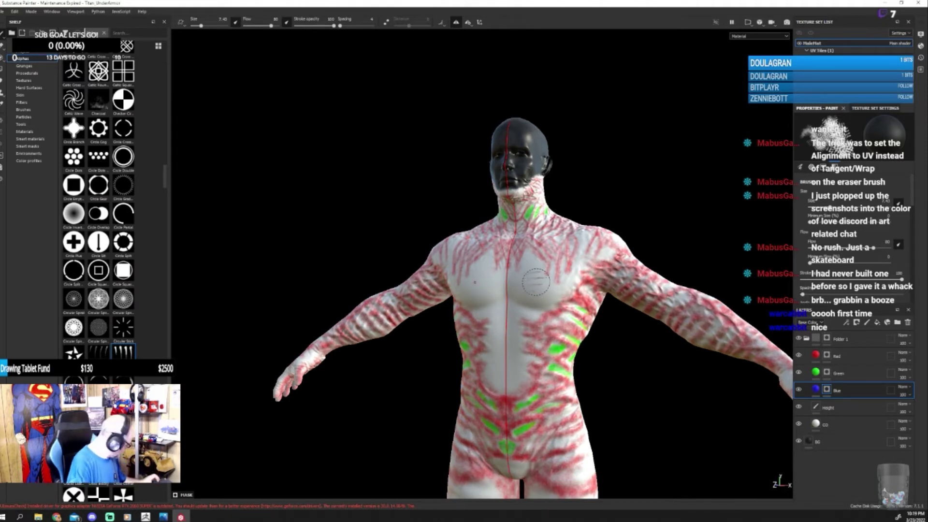
pyautogui.moveTo(532, 283); pyautogui.dragTo(535, 298)
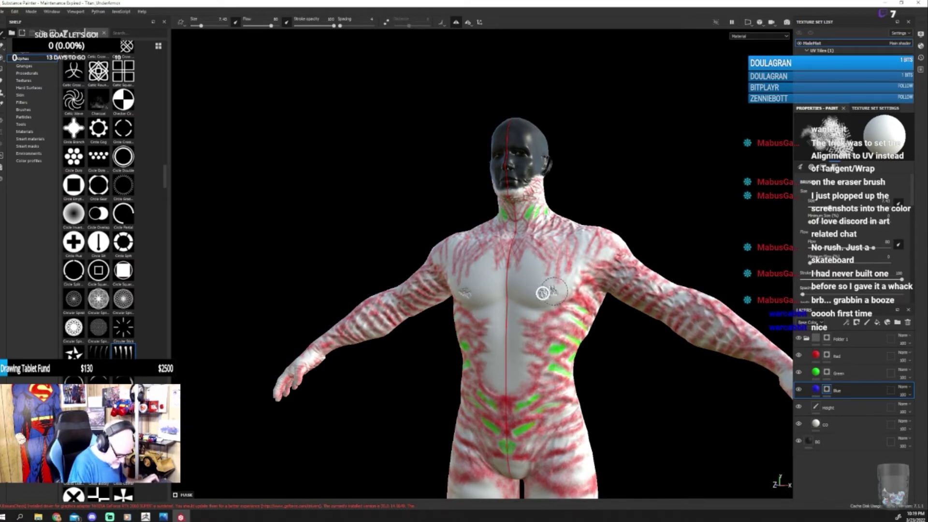
pyautogui.keyDown('ctrl'); pyautogui.moveTo(548, 294); pyautogui.dragTo(542, 296, button='right'); pyautogui.keyUp('ctrl')
pyautogui.moveTo(541, 294); pyautogui.dragTo(544, 293)
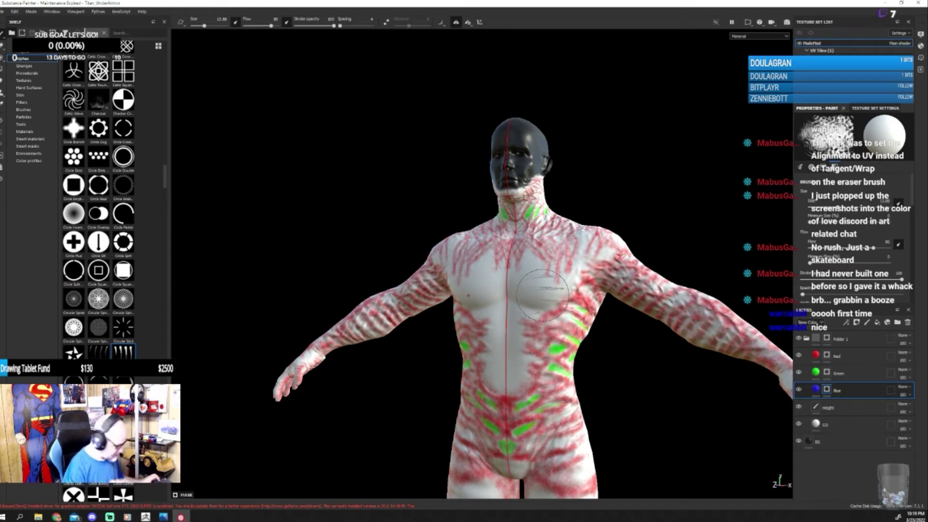
# Step: Reset the brush to Basic Hard and scroll the Alphas shelf for a streaky scratch alpha
pyautogui.click(24, 109)
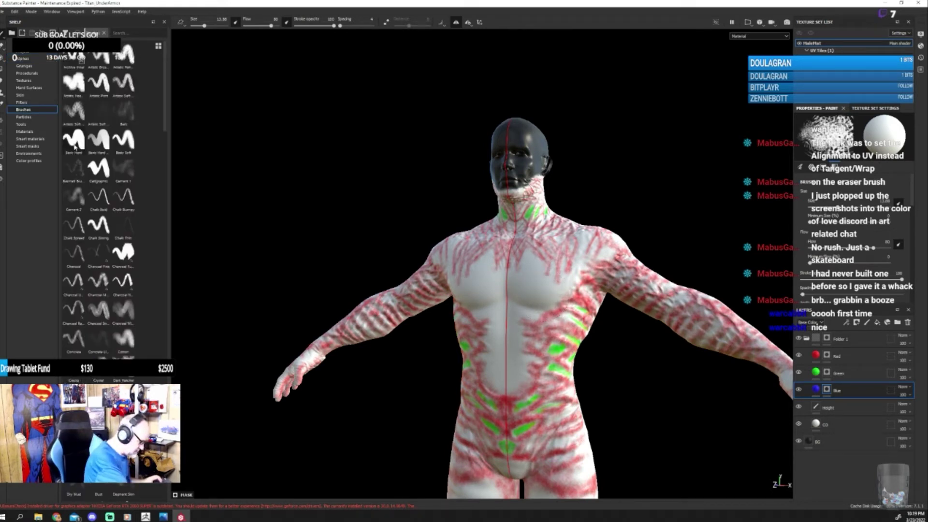
pyautogui.click(74, 140)
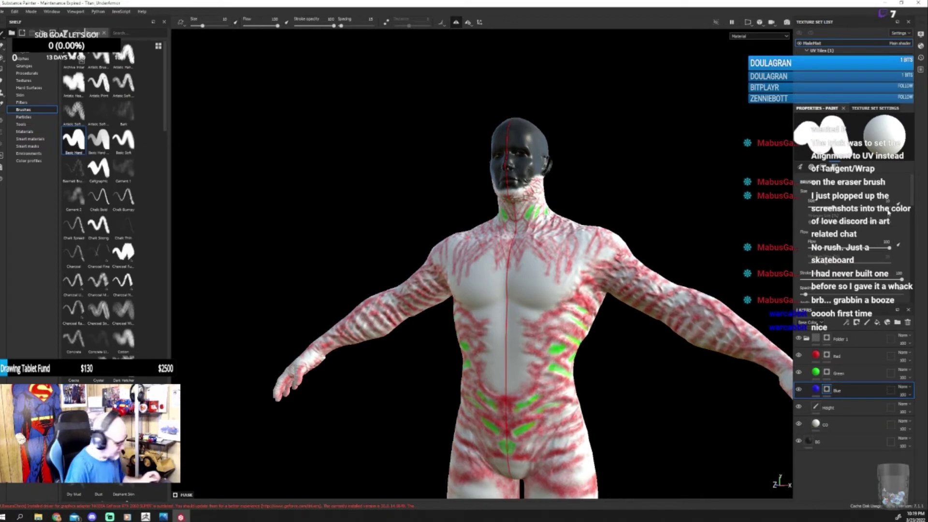
pyautogui.click(36, 60)
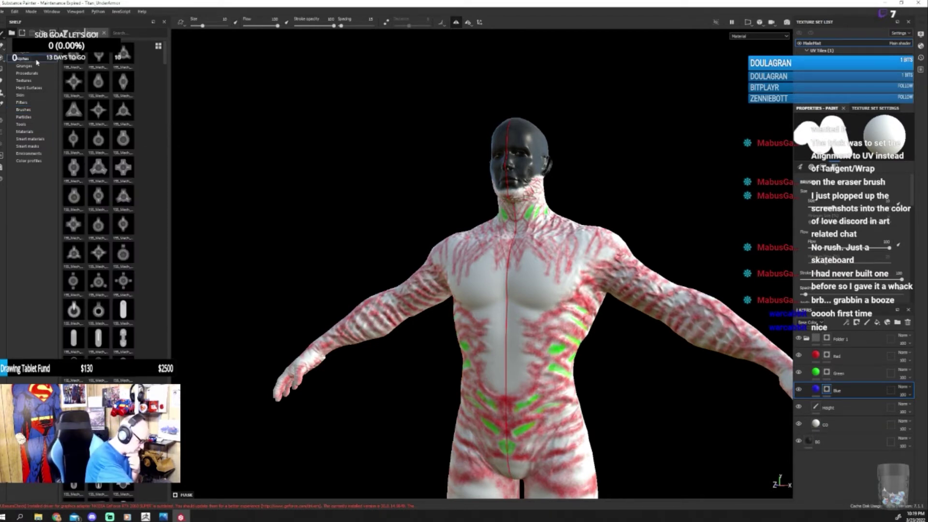
pyautogui.scroll(-1, 167, 68)
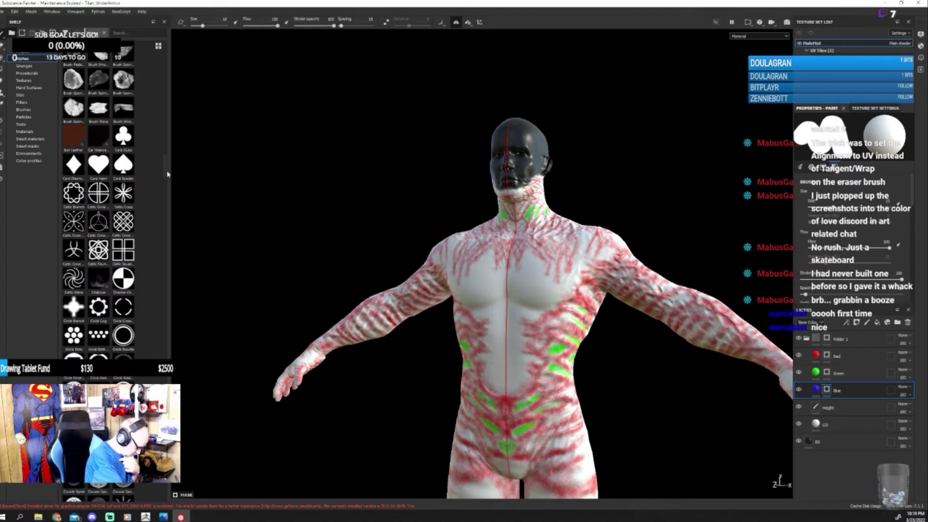
pyautogui.moveTo(170, 194)
pyautogui.mouseDown()
pyautogui.moveTo(178, 253)
pyautogui.moveTo(165, 265)
pyautogui.moveTo(168, 337)
pyautogui.mouseUp()
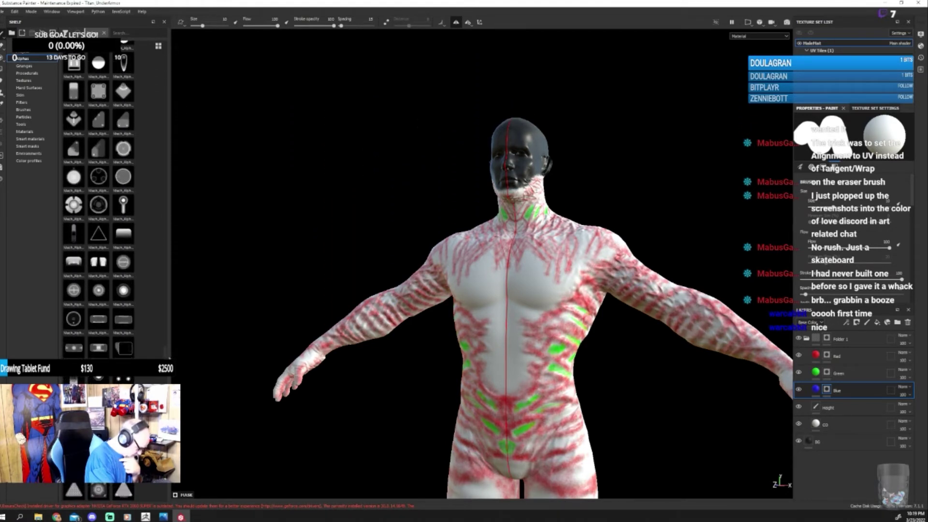
pyautogui.moveTo(172, 378); pyautogui.dragTo(168, 390)
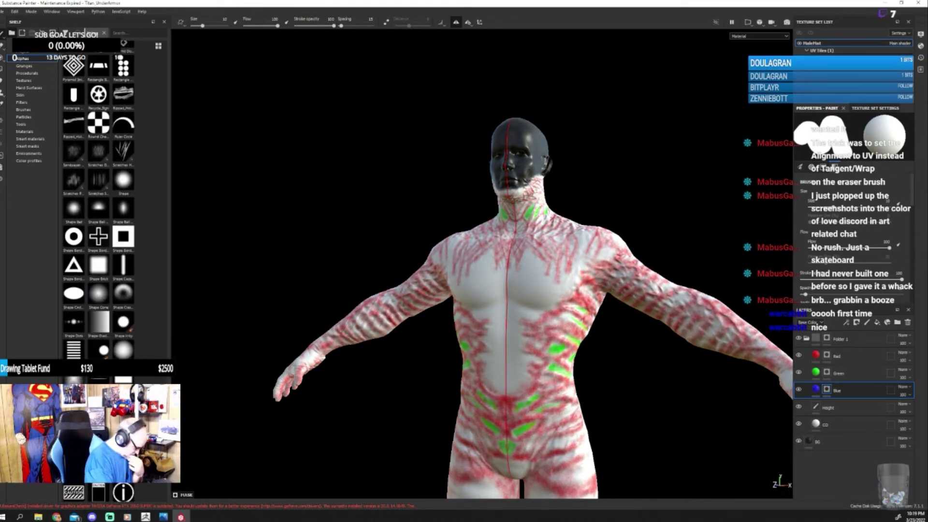
pyautogui.moveTo(165, 329); pyautogui.dragTo(166, 115)
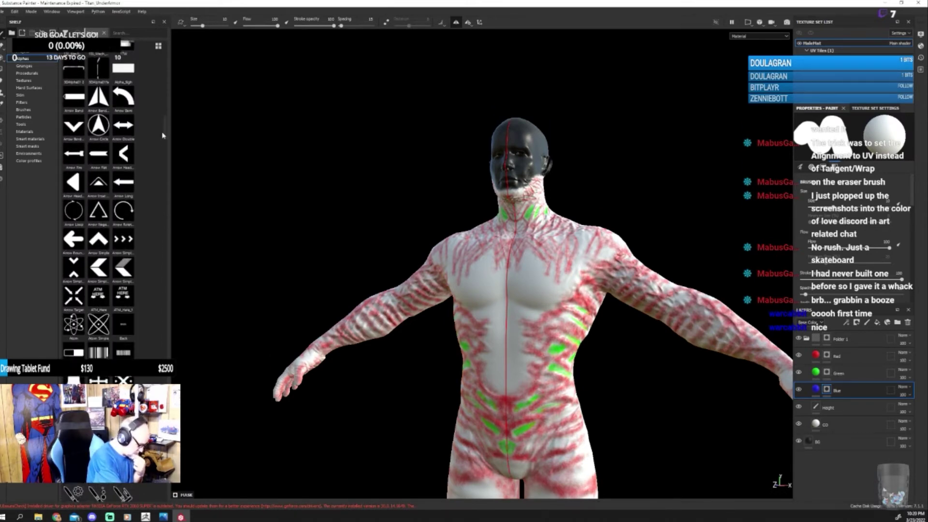
pyautogui.scroll(-3, 162, 146)
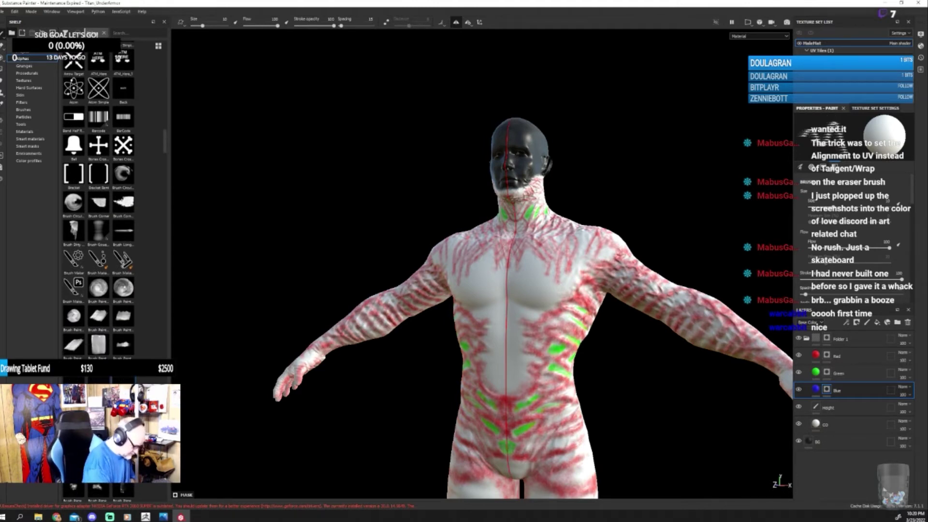
# Step: Enlarge the brush and paint mirrored blue strokes on the shoulders and lower torso
pyautogui.moveTo(542, 294); pyautogui.dragTo(563, 295)
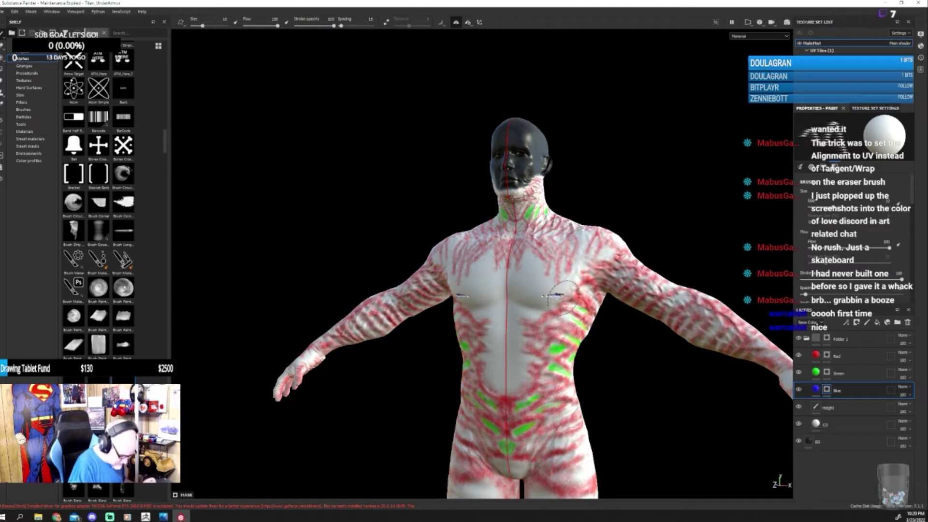
pyautogui.hotkey('ctrl', 'z')
pyautogui.press(']')
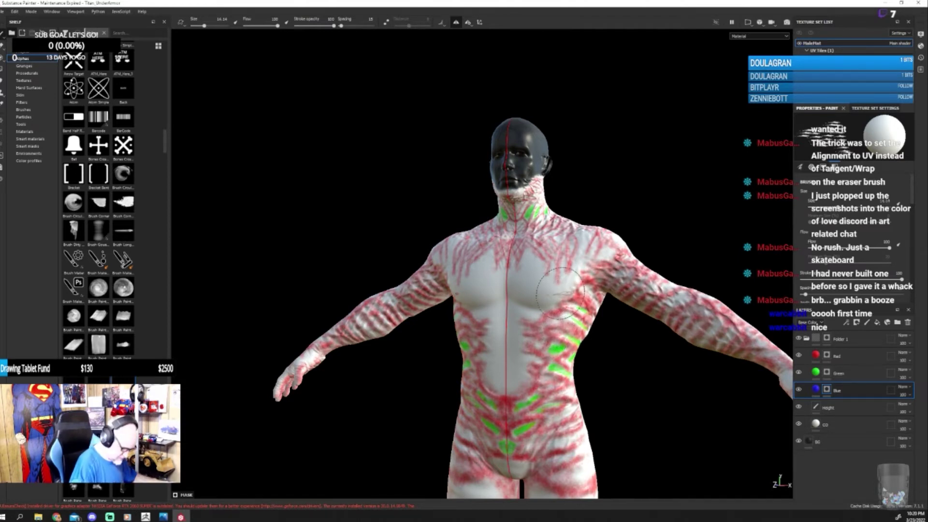
pyautogui.keyDown('ctrl'); pyautogui.moveTo(560, 293); pyautogui.dragTo(551, 303, button='right'); pyautogui.keyUp('ctrl')
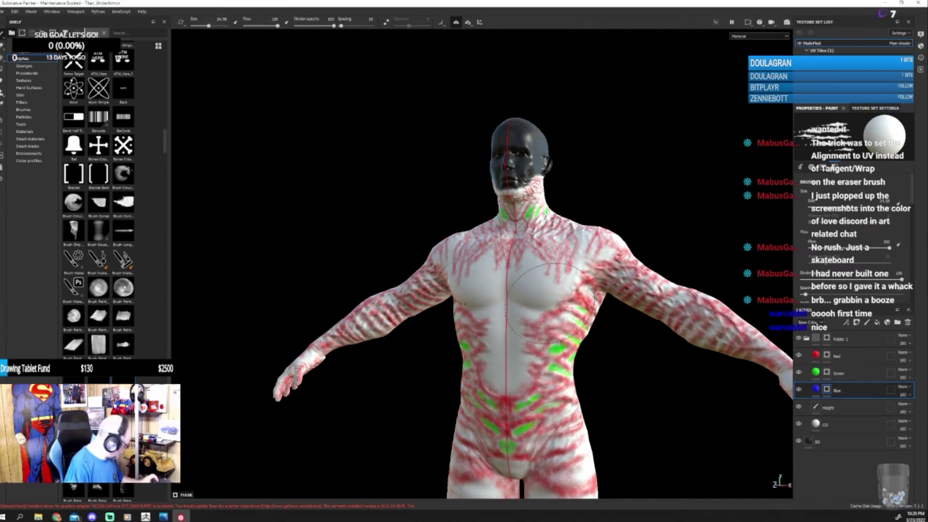
pyautogui.moveTo(551, 303)
pyautogui.keyDown('alt'); pyautogui.mouseDown()
pyautogui.moveTo(557, 289)
pyautogui.moveTo(556, 323)
pyautogui.moveTo(569, 341)
pyautogui.moveTo(587, 280)
pyautogui.mouseUp(); pyautogui.keyUp('alt')
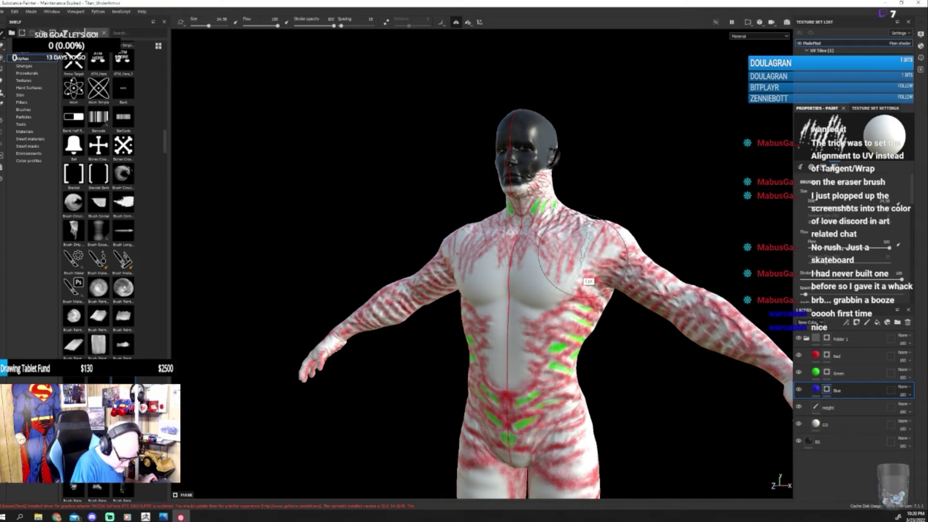
pyautogui.moveTo(589, 234); pyautogui.dragTo(580, 275)
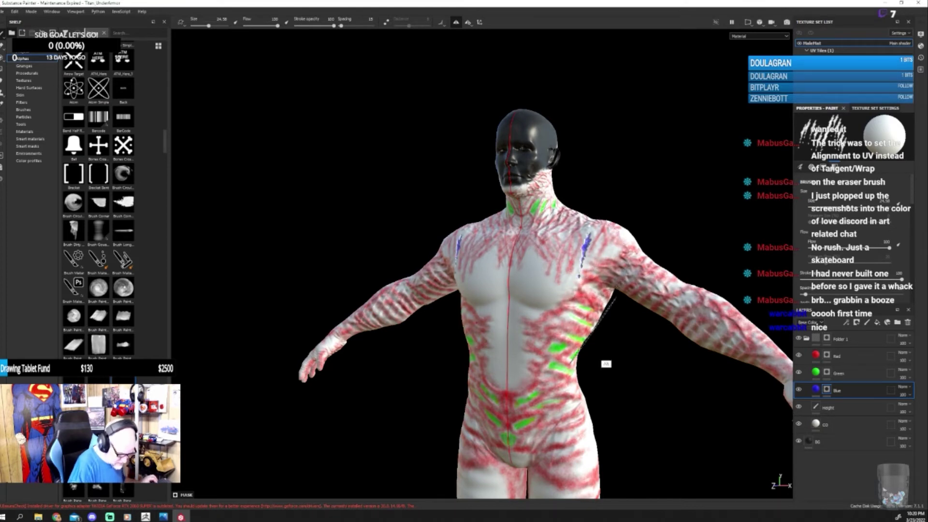
pyautogui.moveTo(604, 345)
pyautogui.keyDown('alt'); pyautogui.mouseDown()
pyautogui.moveTo(641, 350)
pyautogui.moveTo(631, 391)
pyautogui.moveTo(580, 381)
pyautogui.moveTo(582, 394)
pyautogui.moveTo(554, 388)
pyautogui.mouseUp(); pyautogui.keyUp('alt')
pyautogui.keyDown('alt'); pyautogui.moveTo(657, 416); pyautogui.dragTo(675, 417); pyautogui.keyUp('alt')
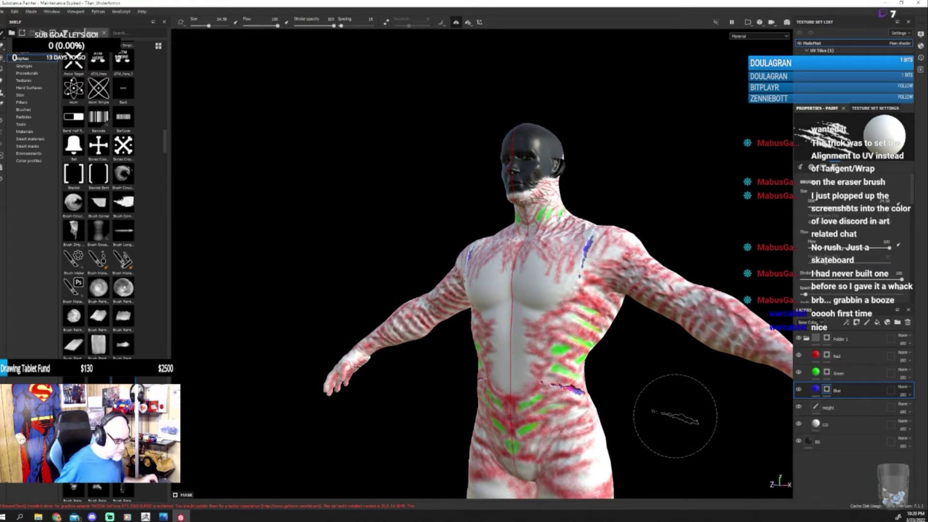
# Step: Paint blue strokes across the upper back, then stamp vertical streaks on both calves at size 33.14
pyautogui.scroll(-2, 714, 387)
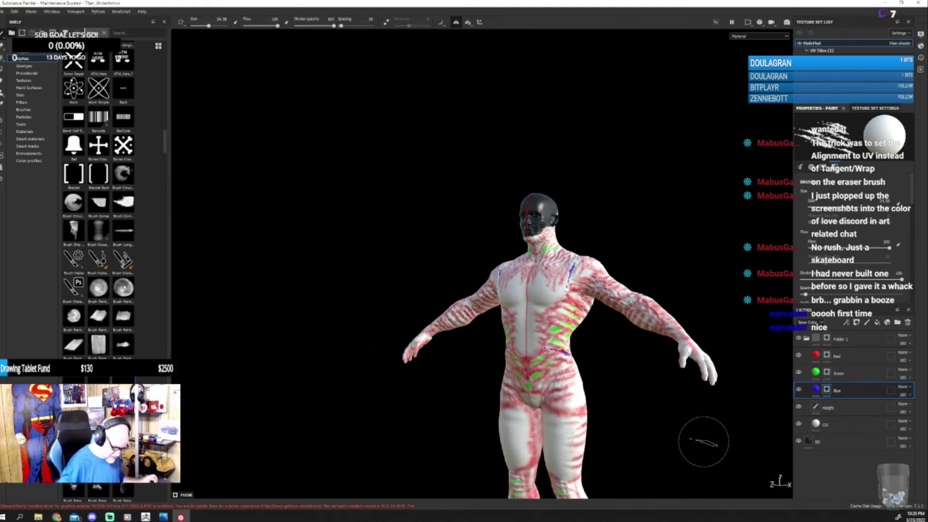
pyautogui.moveTo(704, 441)
pyautogui.keyDown('alt'); pyautogui.mouseDown()
pyautogui.moveTo(669, 431)
pyautogui.moveTo(694, 429)
pyautogui.moveTo(669, 445)
pyautogui.moveTo(533, 386)
pyautogui.moveTo(628, 381)
pyautogui.mouseUp(); pyautogui.keyUp('alt')
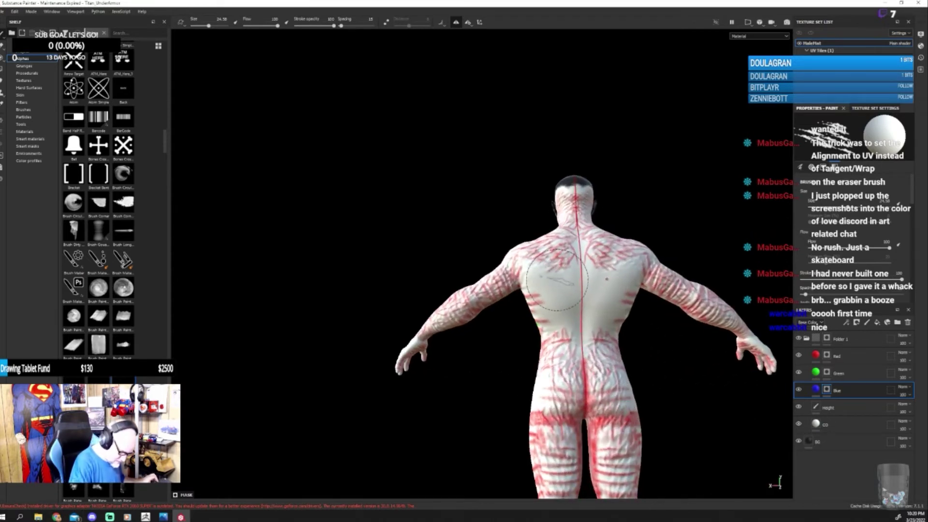
pyautogui.moveTo(557, 281)
pyautogui.mouseDown()
pyautogui.moveTo(544, 279)
pyautogui.moveTo(559, 281)
pyautogui.mouseUp()
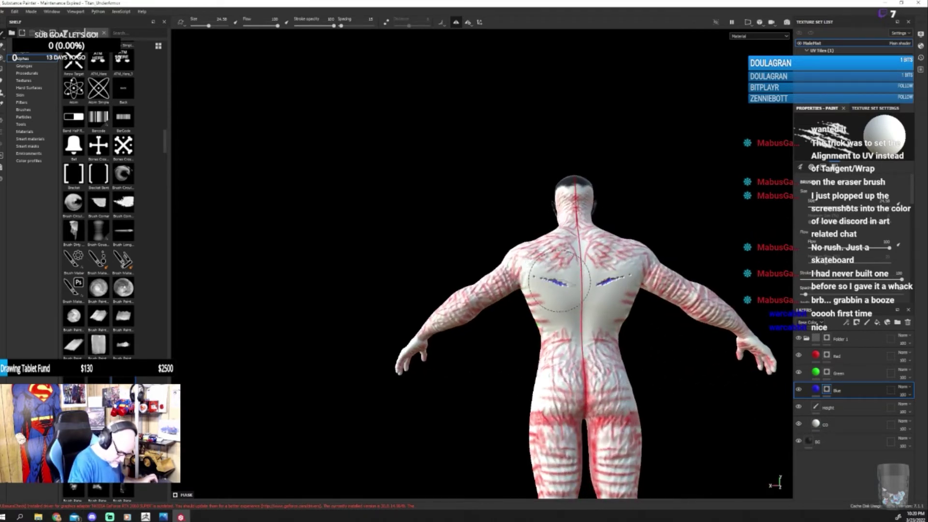
pyautogui.moveTo(667, 393)
pyautogui.keyDown('alt'); pyautogui.mouseDown()
pyautogui.moveTo(677, 373)
pyautogui.moveTo(692, 373)
pyautogui.moveTo(675, 374)
pyautogui.moveTo(677, 396)
pyautogui.moveTo(706, 411)
pyautogui.moveTo(631, 237)
pyautogui.moveTo(617, 364)
pyautogui.moveTo(593, 369)
pyautogui.mouseUp(); pyautogui.keyUp('alt')
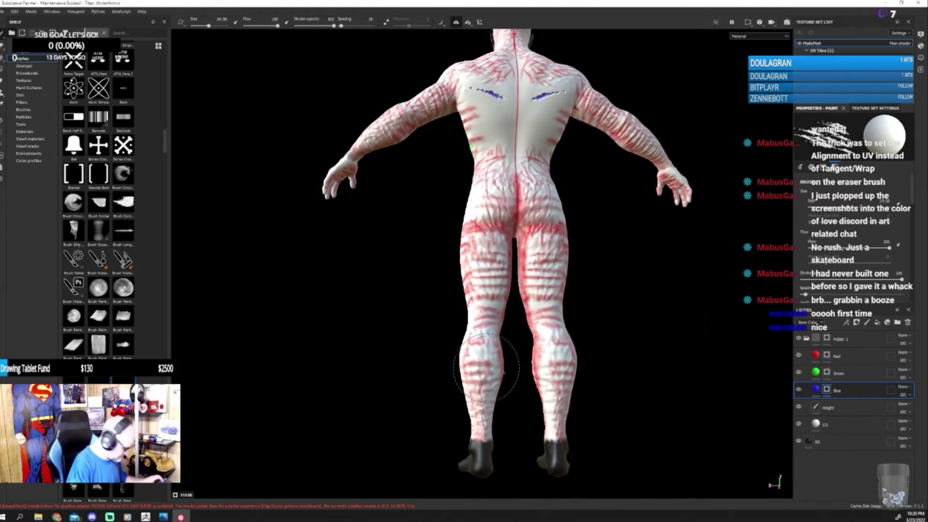
pyautogui.press(']')
pyautogui.press(']')
pyautogui.press(']')
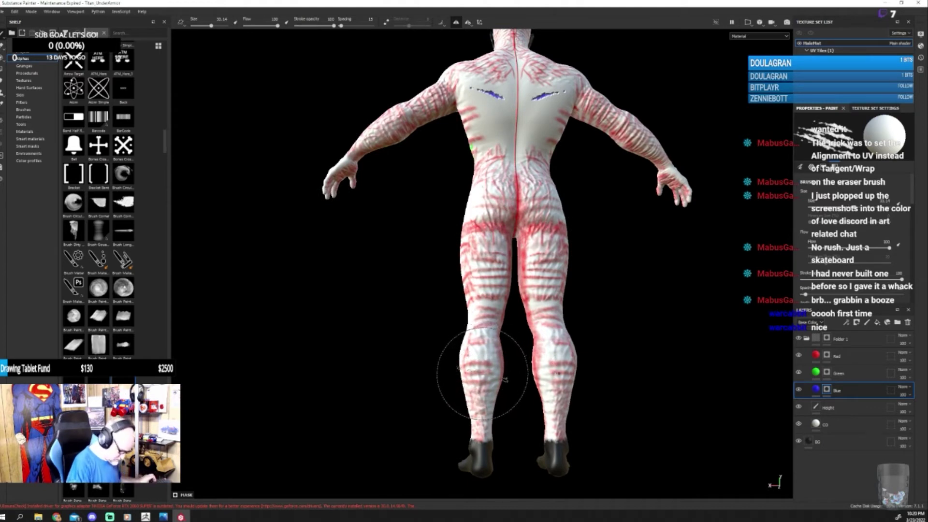
pyautogui.keyDown('ctrl'); pyautogui.moveTo(482, 373); pyautogui.dragTo(486, 439); pyautogui.keyUp('ctrl')
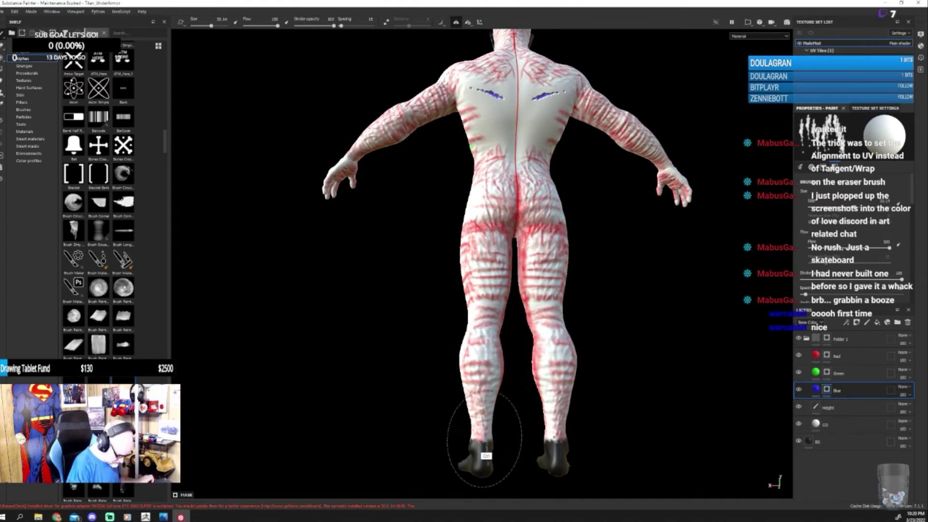
pyautogui.click(483, 368)
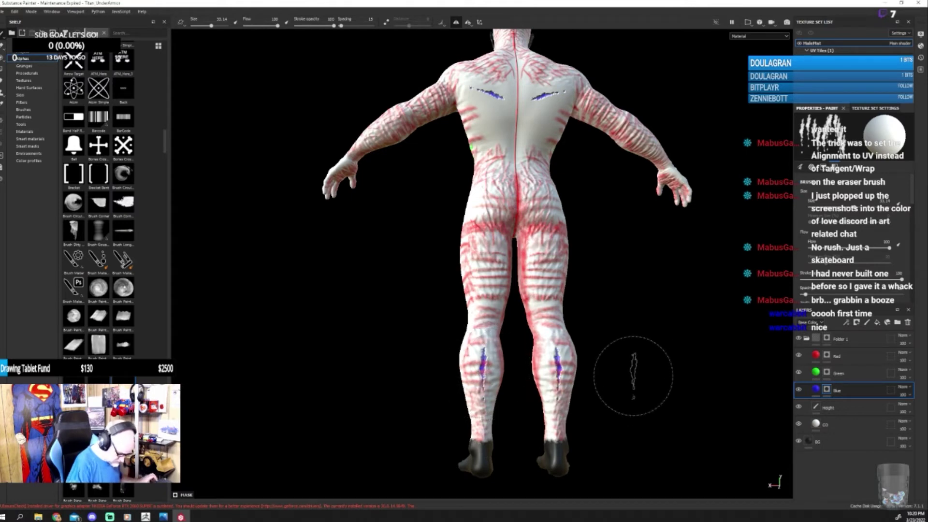
pyautogui.moveTo(633, 376)
pyautogui.keyDown('alt'); pyautogui.mouseDown()
pyautogui.moveTo(622, 380)
pyautogui.moveTo(744, 360)
pyautogui.moveTo(623, 372)
pyautogui.moveTo(665, 377)
pyautogui.moveTo(648, 363)
pyautogui.moveTo(694, 356)
pyautogui.moveTo(647, 367)
pyautogui.mouseUp(); pyautogui.keyUp('alt')
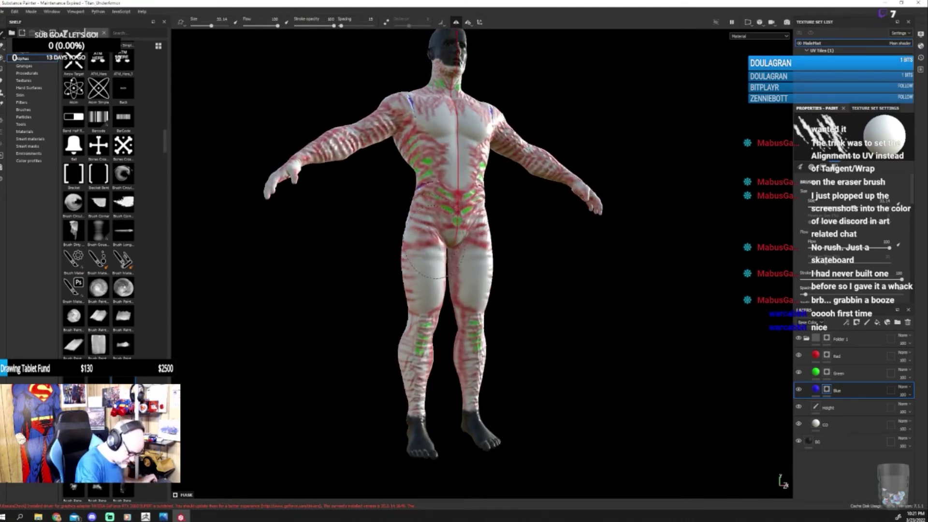
# Step: Add thin blue strokes on the lower torso and hip
pyautogui.moveTo(432, 241); pyautogui.dragTo(452, 268)
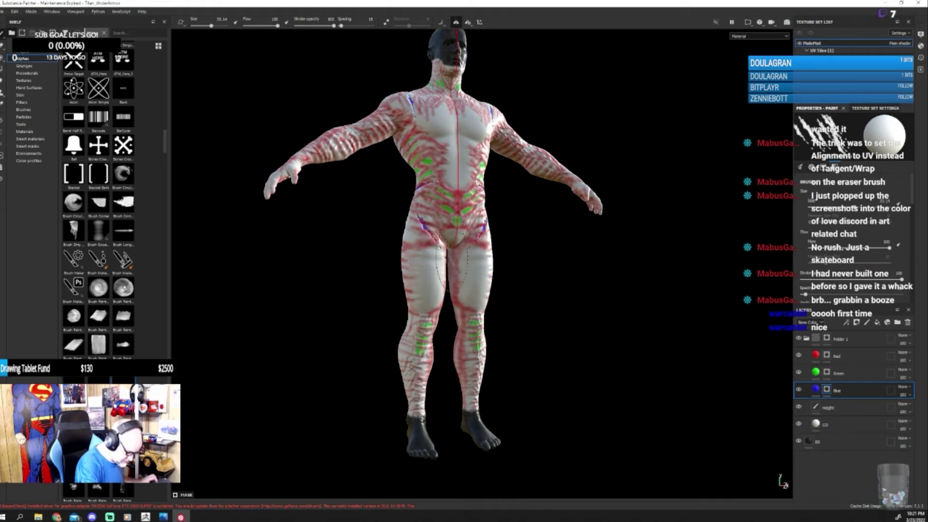
pyautogui.moveTo(584, 342)
pyautogui.keyDown('alt'); pyautogui.mouseDown()
pyautogui.moveTo(543, 366)
pyautogui.moveTo(551, 338)
pyautogui.moveTo(594, 325)
pyautogui.moveTo(570, 325)
pyautogui.moveTo(591, 311)
pyautogui.mouseUp(); pyautogui.keyUp('alt')
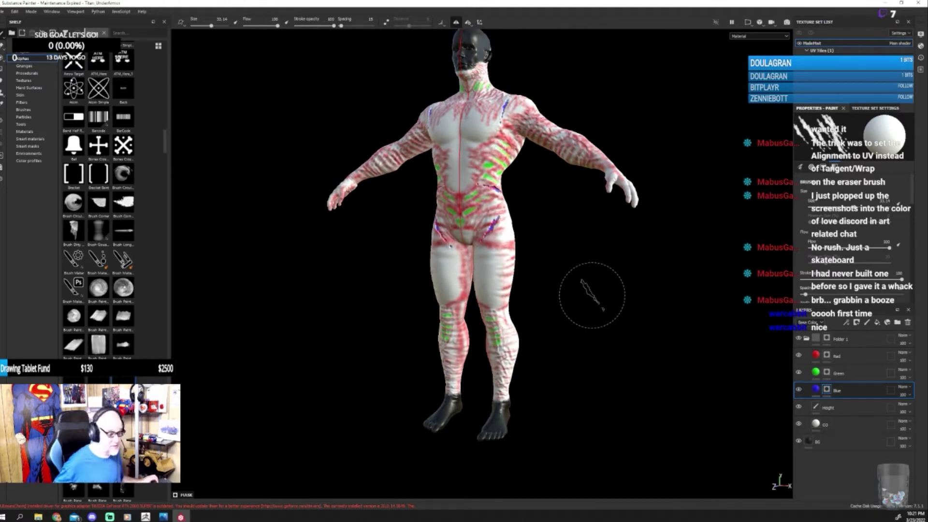
pyautogui.scroll(-5, 592, 295)
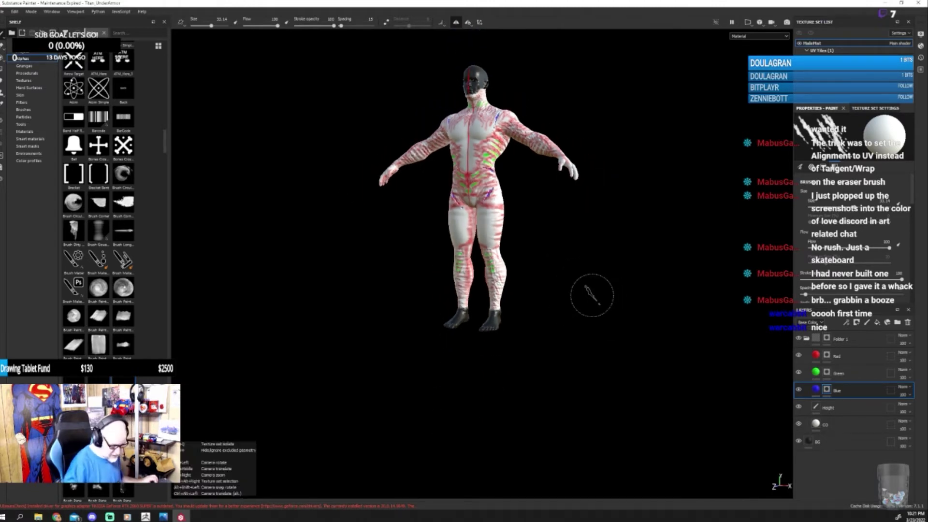
pyautogui.keyDown('alt'); pyautogui.moveTo(592, 296); pyautogui.dragTo(568, 362, button='middle'); pyautogui.keyUp('alt')
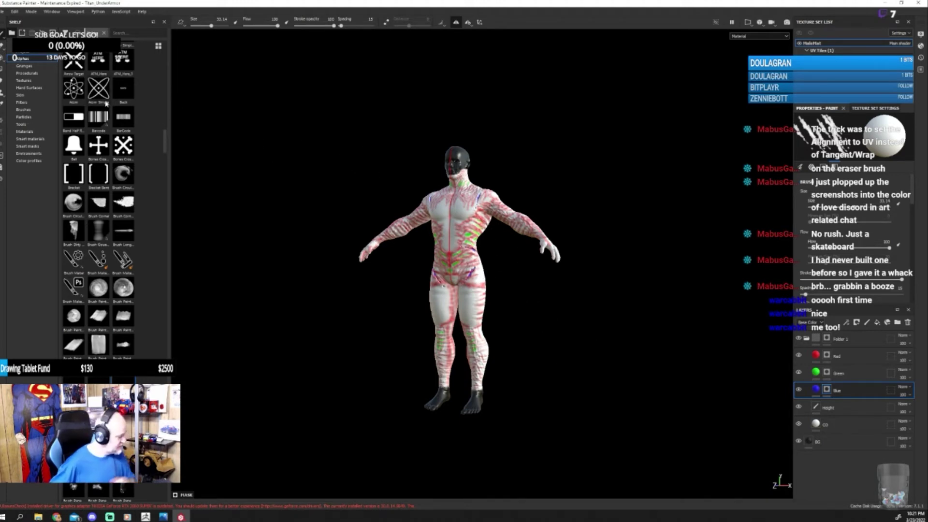
# Step: Save the project and open the texture export settings to choose an output directory
pyautogui.click(2, 13)
pyautogui.click(20, 76)
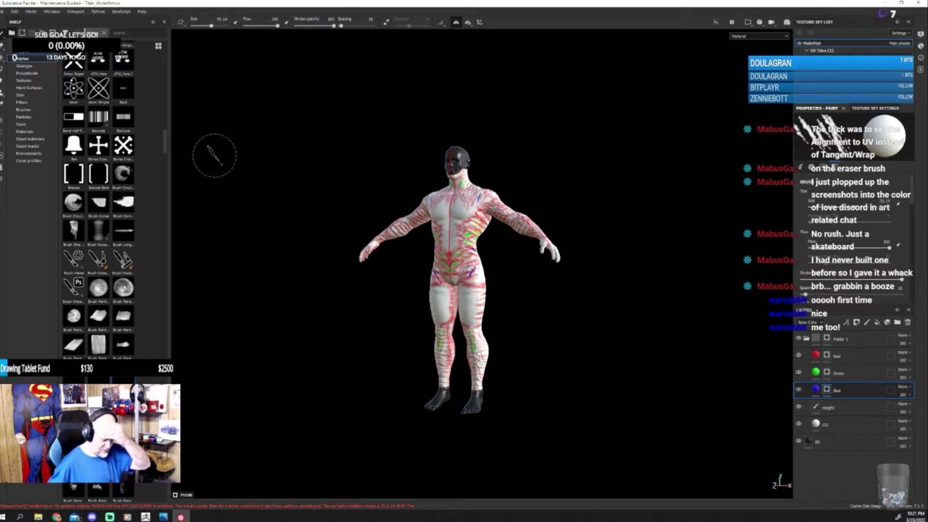
pyautogui.click(3, 11)
pyautogui.moveTo(14, 12)
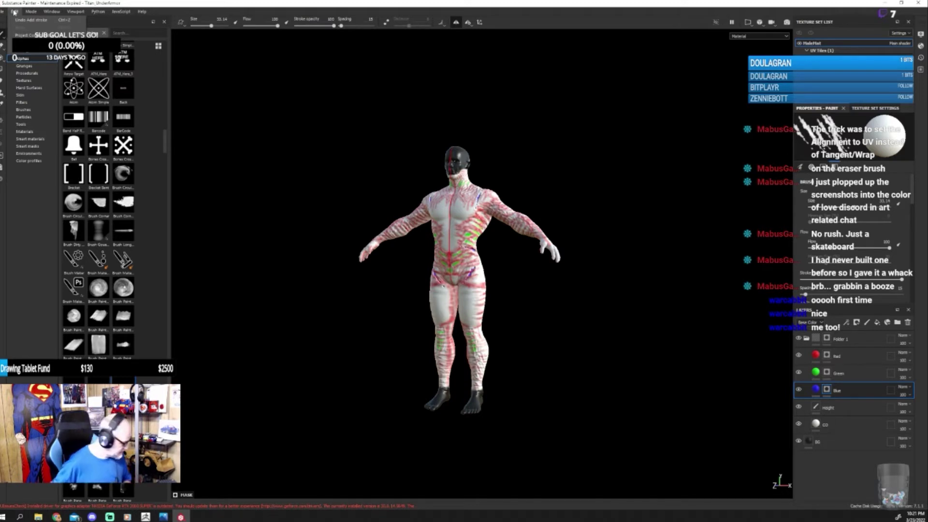
pyautogui.click(21, 142)
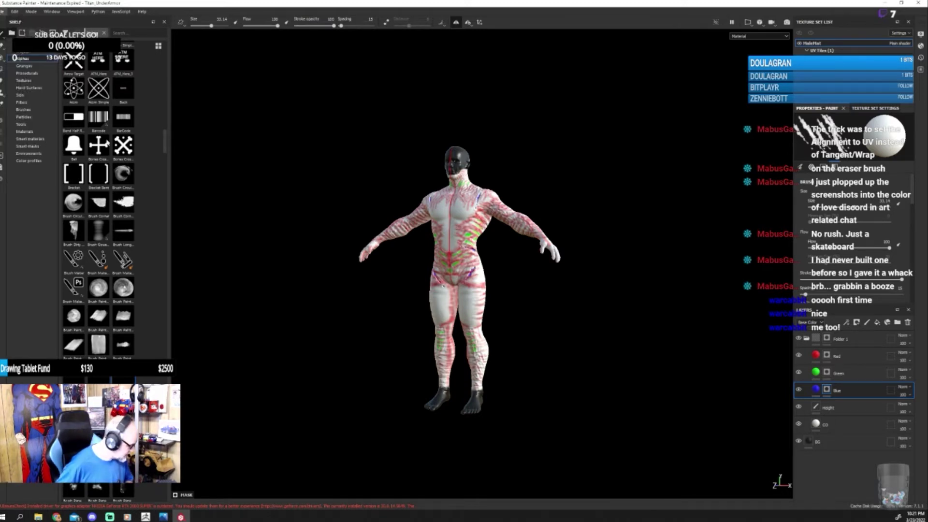
pyautogui.click(496, 166)
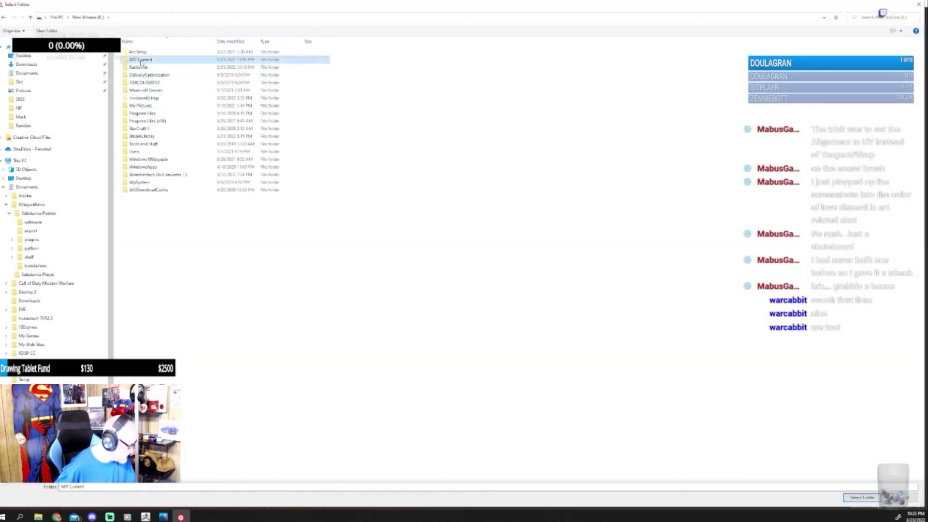
# Step: Browse through Work Related, Missing Worlds Media and Personal Projects to the Titan Armor folder
pyautogui.doubleClick(141, 62)
pyautogui.doubleClick(141, 62)
pyautogui.scroll(-8, 155, 290)
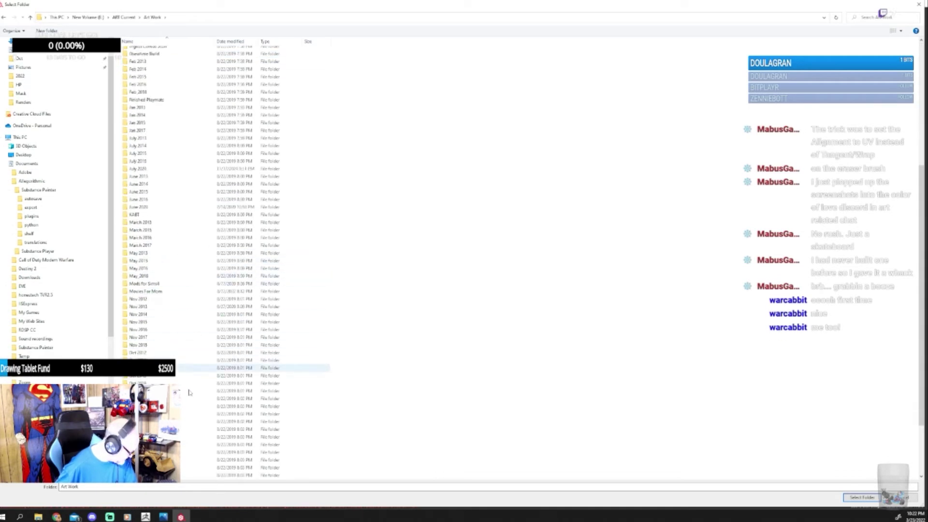
pyautogui.doubleClick(193, 403)
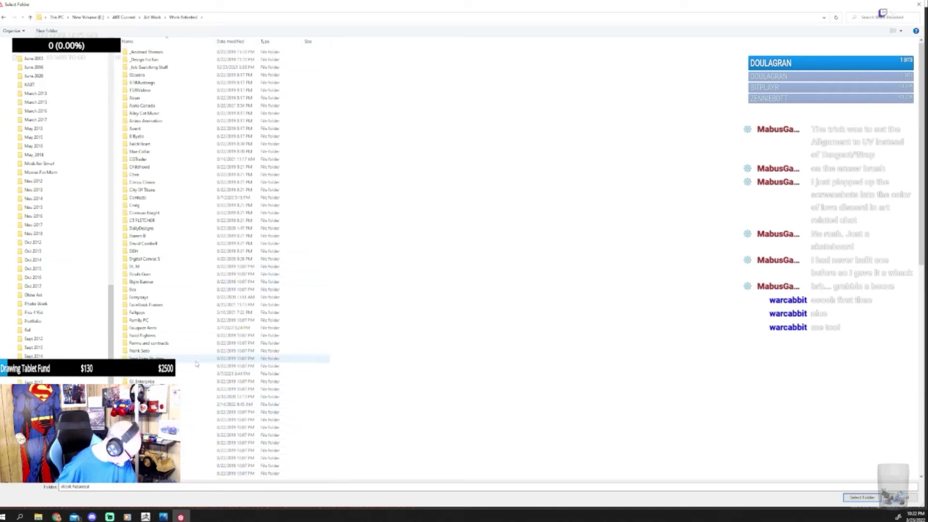
pyautogui.scroll(-12, 196, 364)
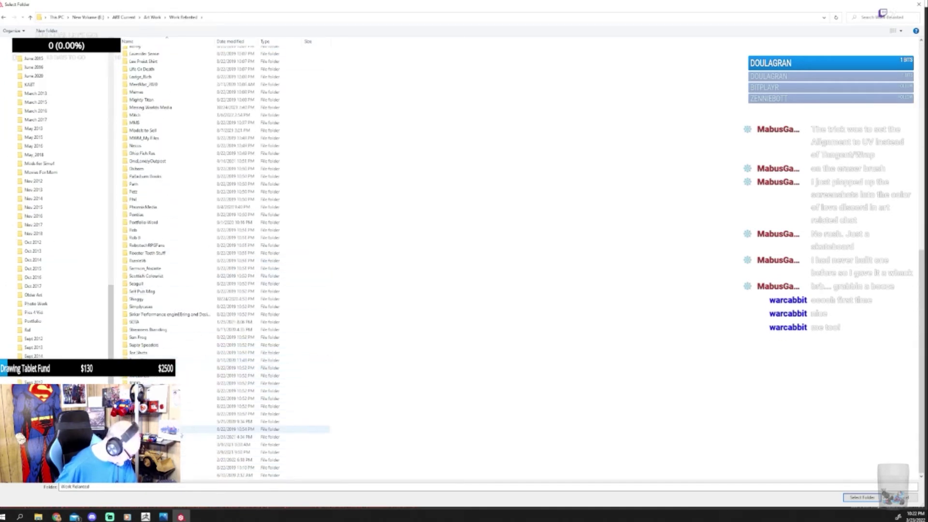
pyautogui.scroll(8, 184, 407)
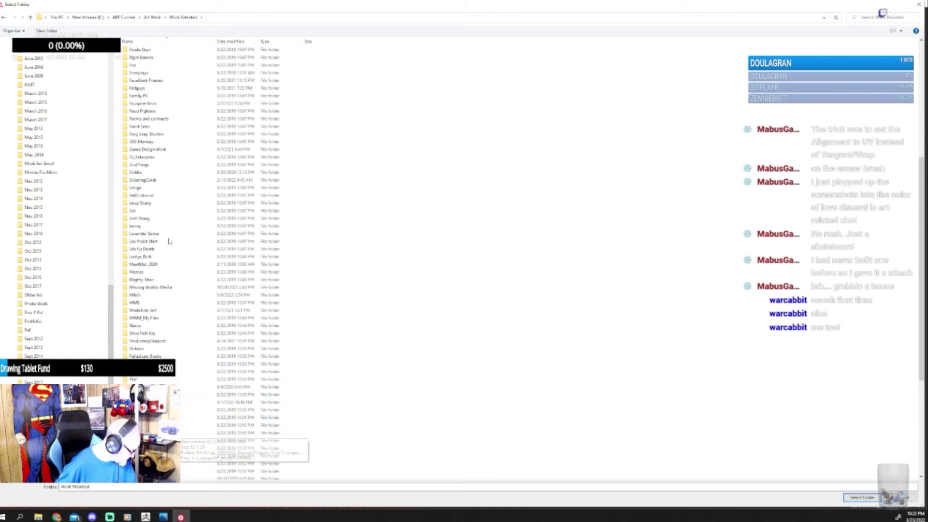
pyautogui.doubleClick(179, 287)
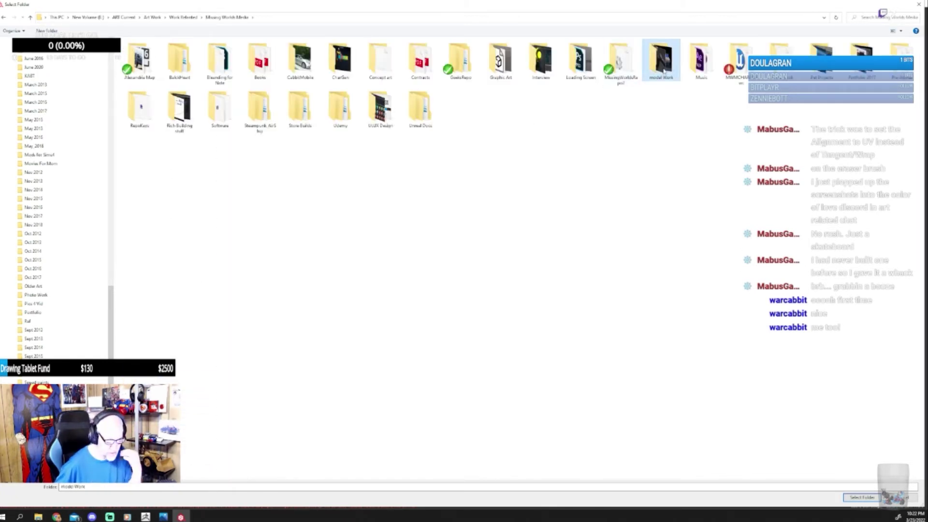
pyautogui.doubleClick(665, 67)
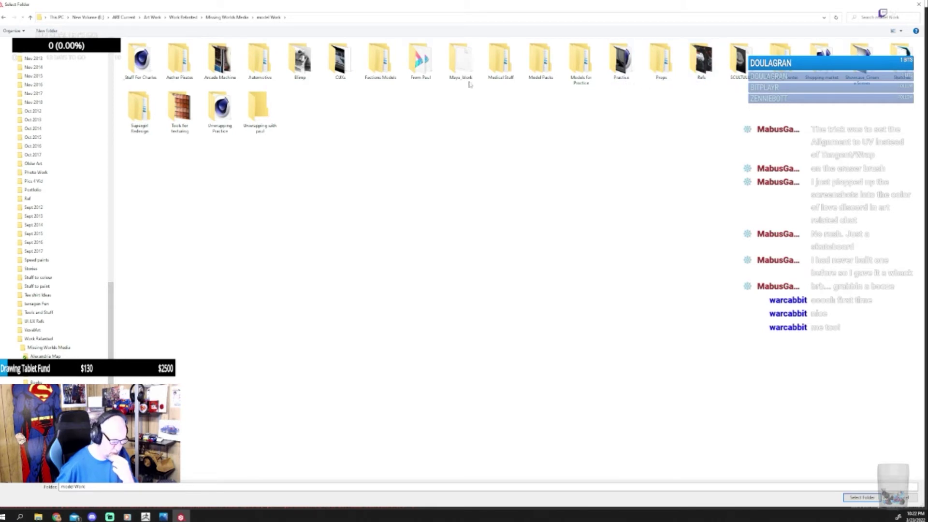
pyautogui.doubleClick(349, 83)
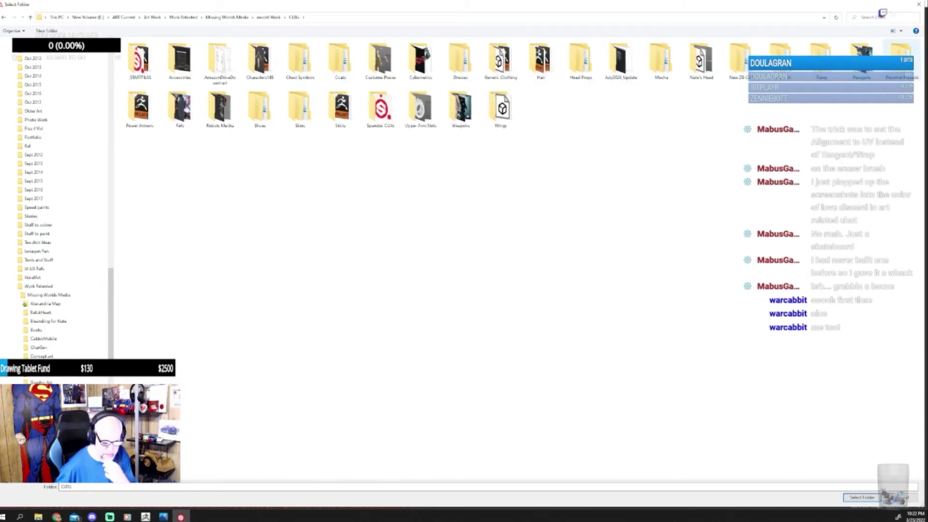
pyautogui.doubleClick(900, 60)
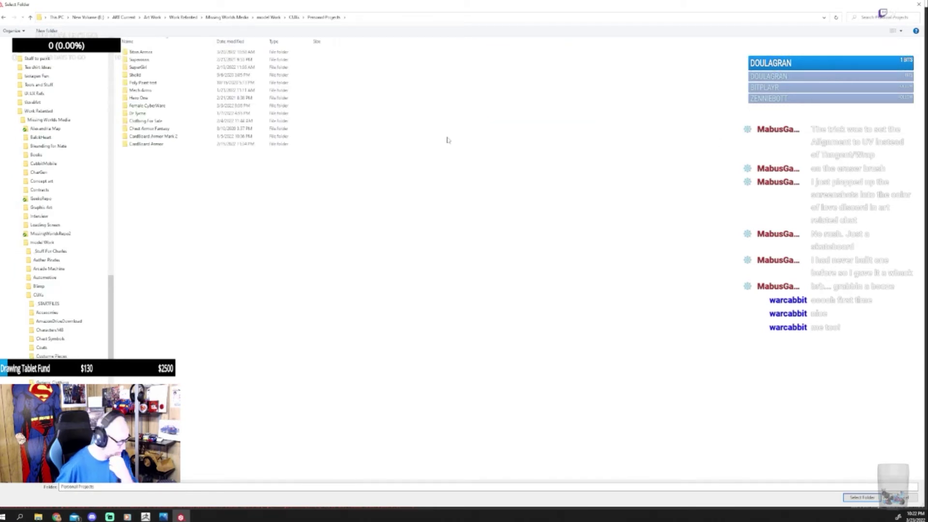
pyautogui.doubleClick(176, 51)
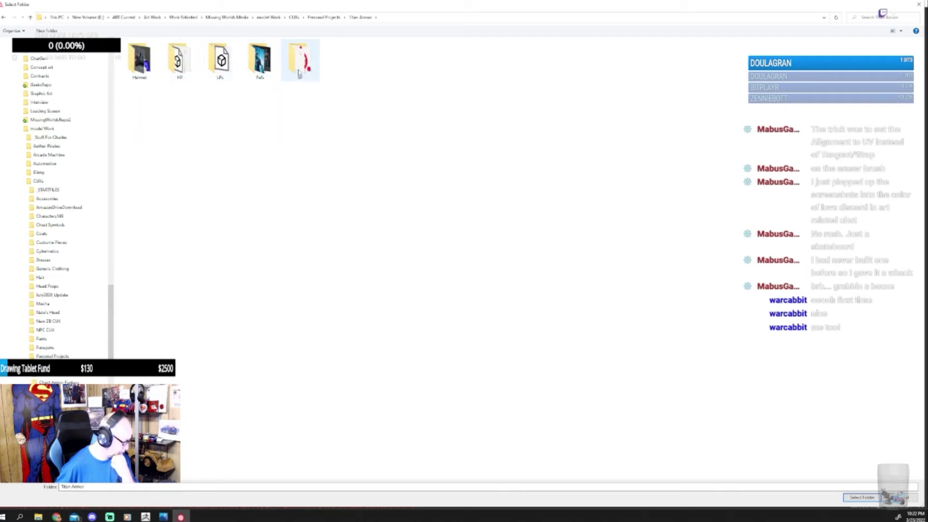
# Step: Create a new folder named UnderArmor inside Titan Armor and open it
pyautogui.rightClick(273, 152)
pyautogui.moveTo(311, 255)
pyautogui.click(380, 259)
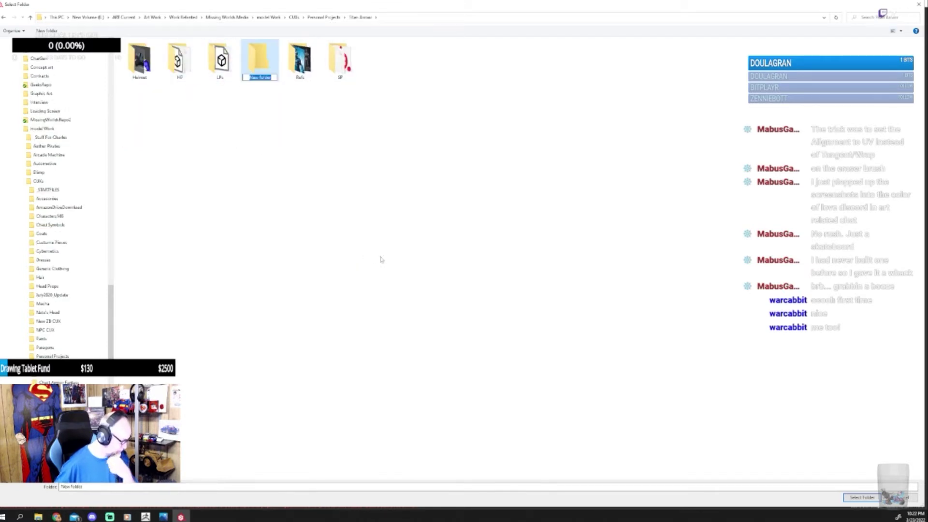
pyautogui.write('U')
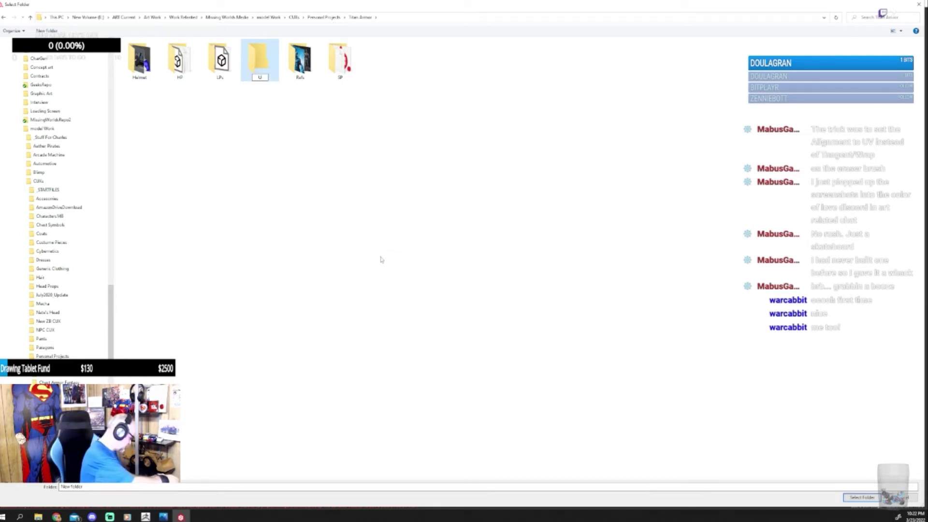
pyautogui.write('id')
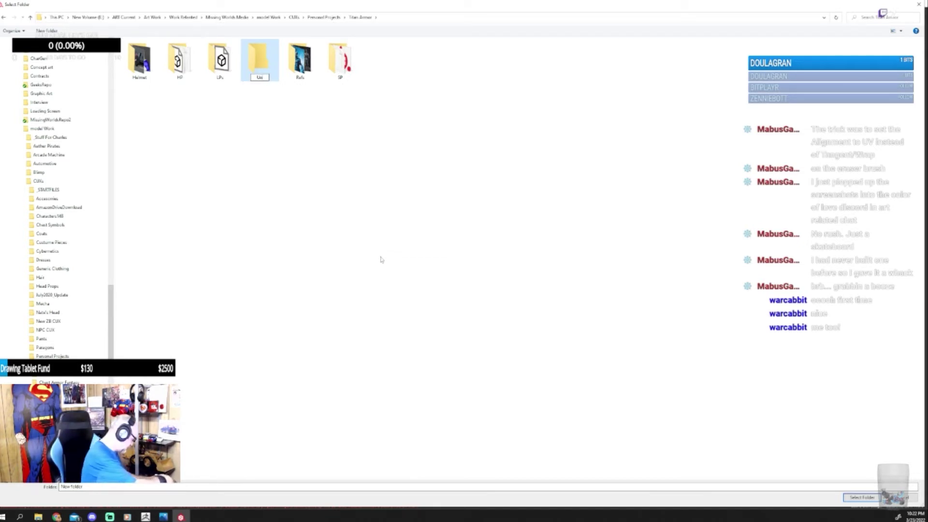
pyautogui.write('erA')
pyautogui.write('rmor')
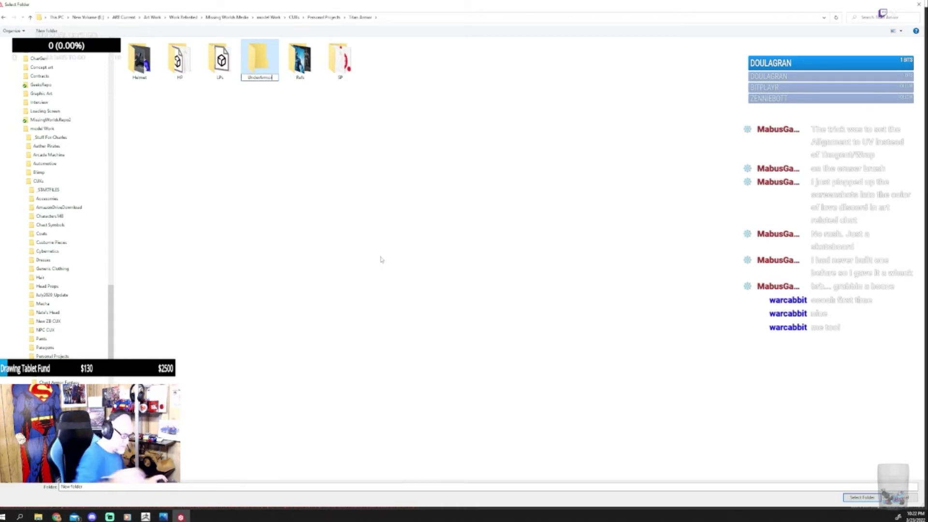
pyautogui.press('Return')
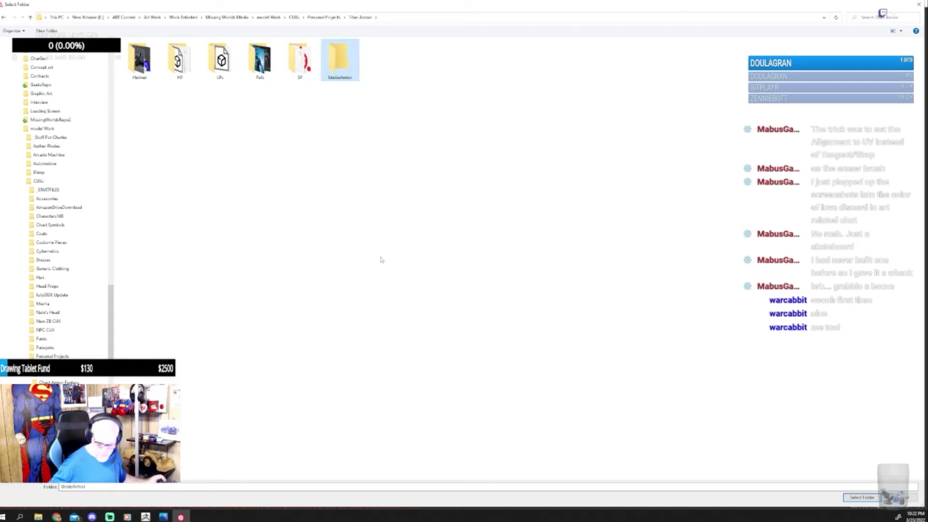
pyautogui.doubleClick(331, 67)
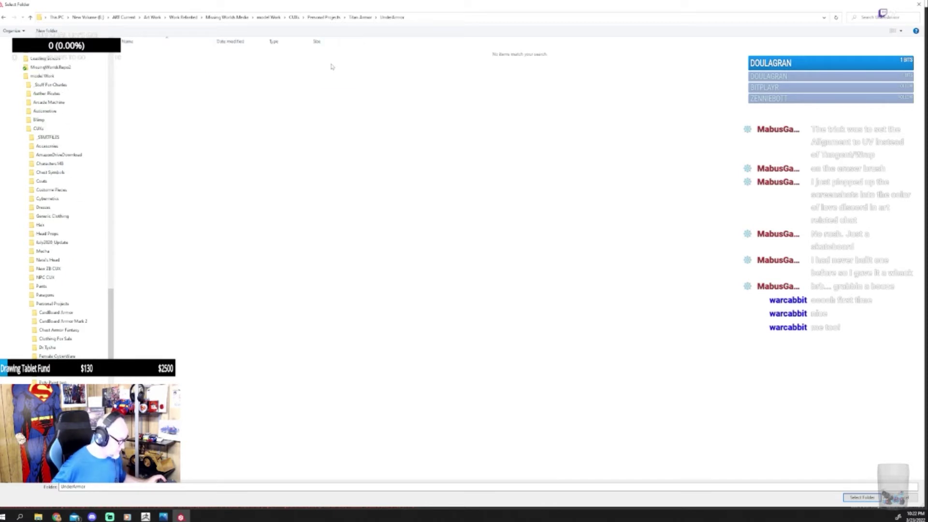
# Step: Create a Textures folder inside UnderArmor and select it as the export output directory
pyautogui.rightClick(337, 85)
pyautogui.moveTo(398, 189)
pyautogui.click(437, 190)
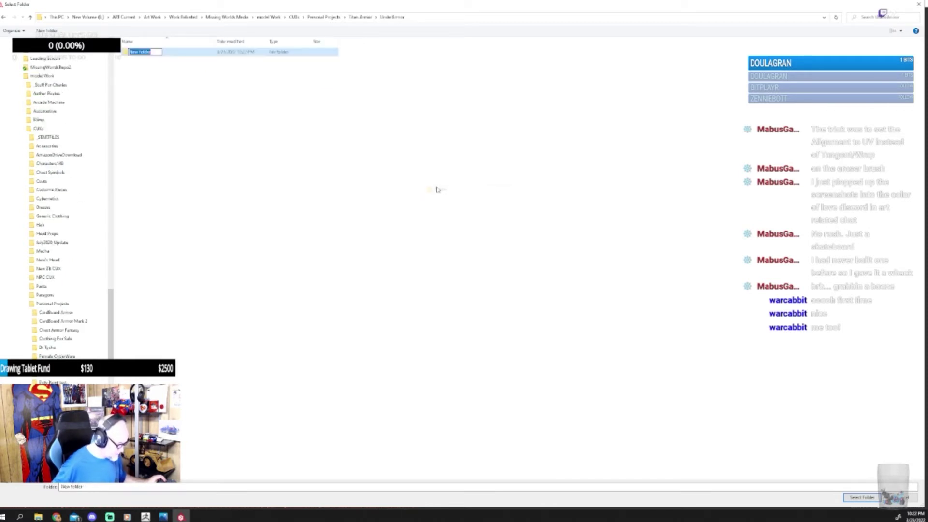
pyautogui.write('Test')
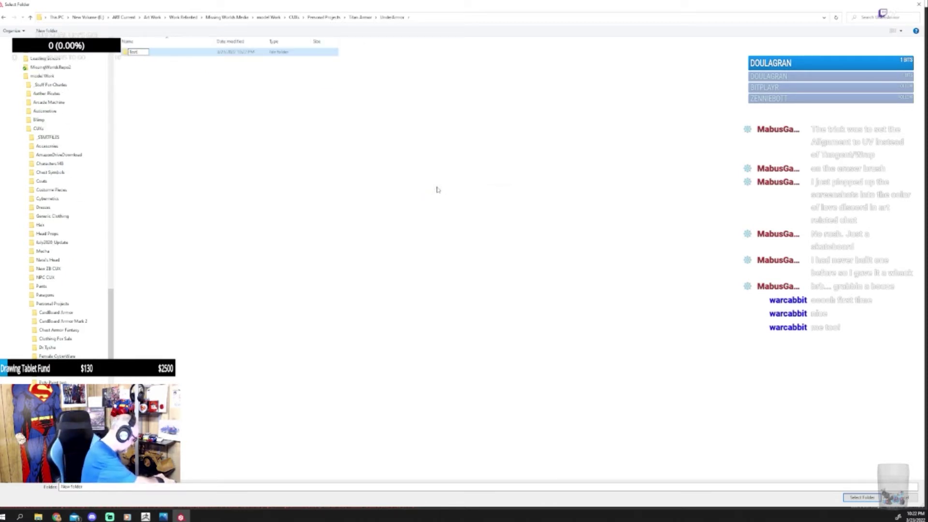
pyautogui.write('ure')
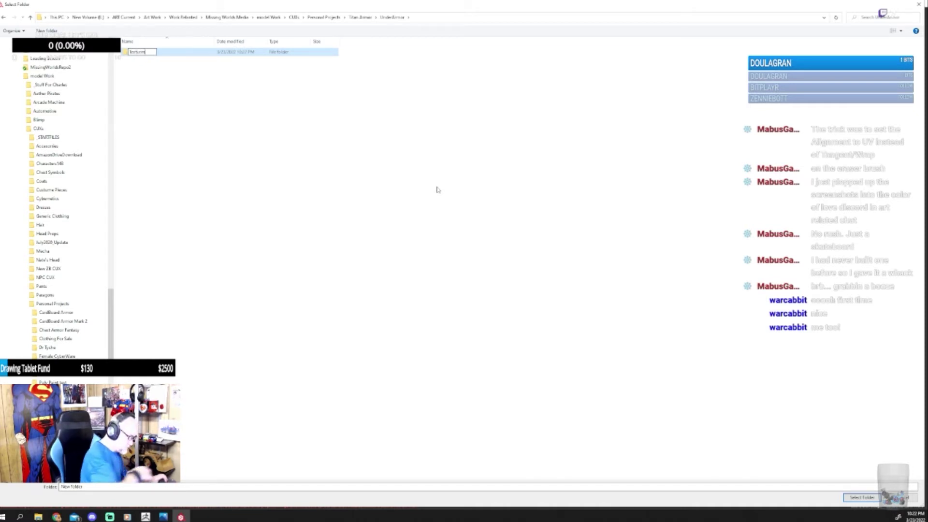
pyautogui.write('s')
pyautogui.press('Return')
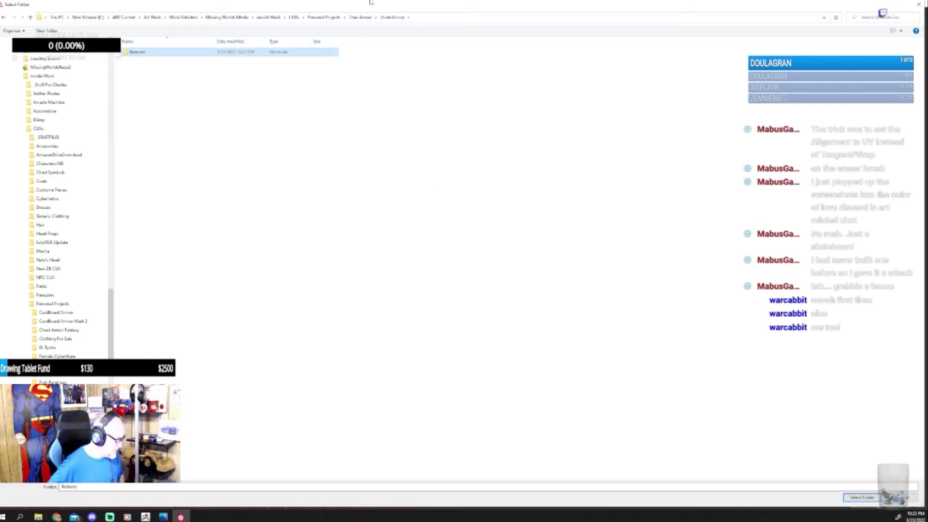
pyautogui.doubleClick(192, 54)
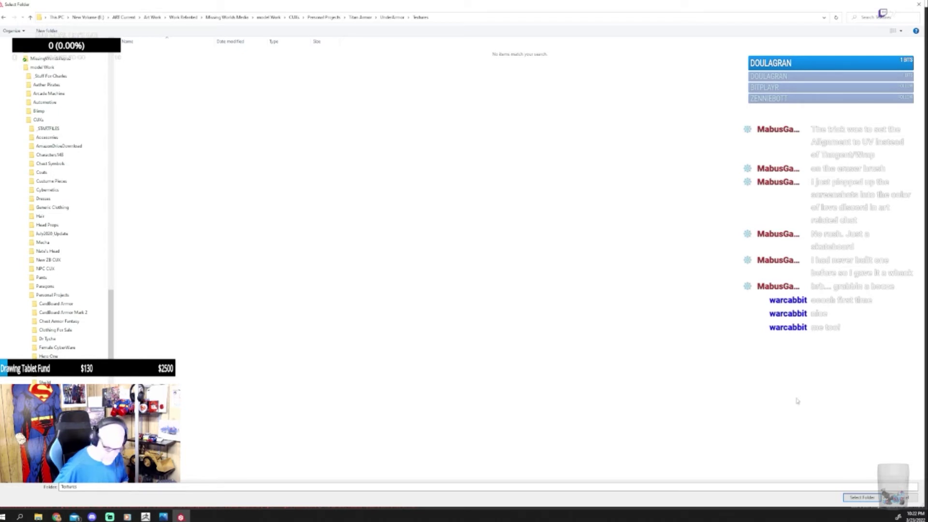
pyautogui.click(862, 497)
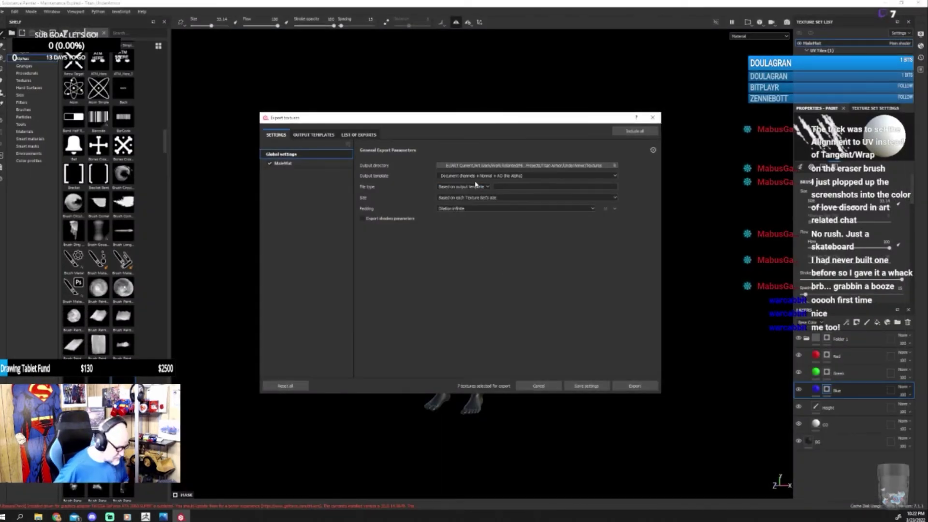
# Step: Export the textures using the Unreal Engine 4 (Packed) template at size 4096
pyautogui.click(476, 176)
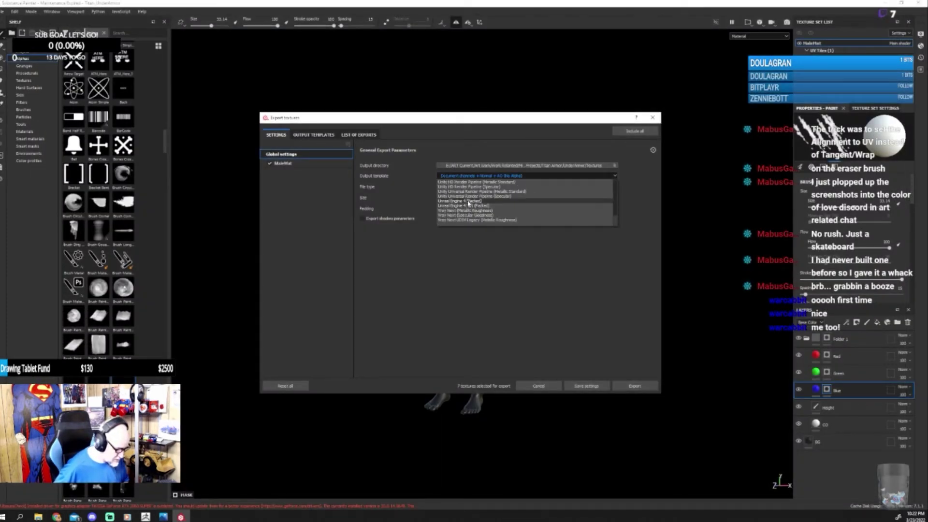
pyautogui.click(468, 202)
pyautogui.click(473, 198)
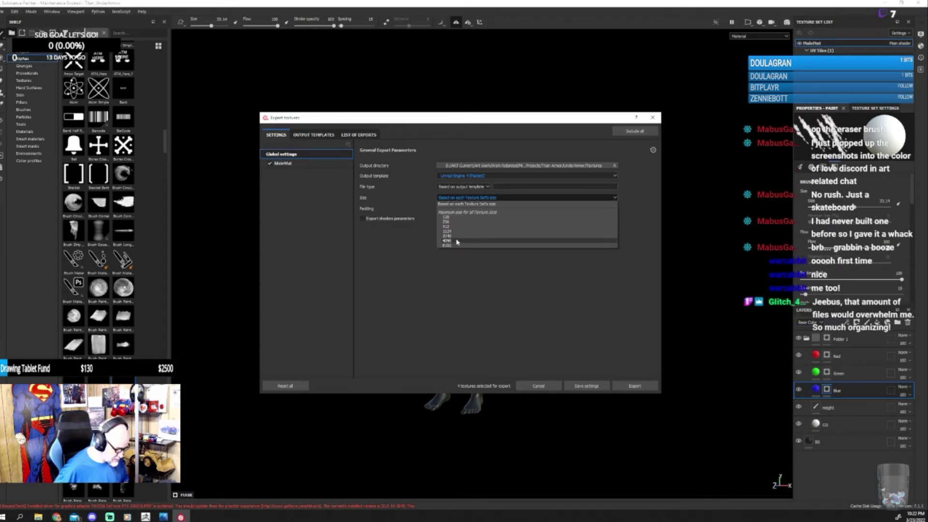
pyautogui.click(457, 240)
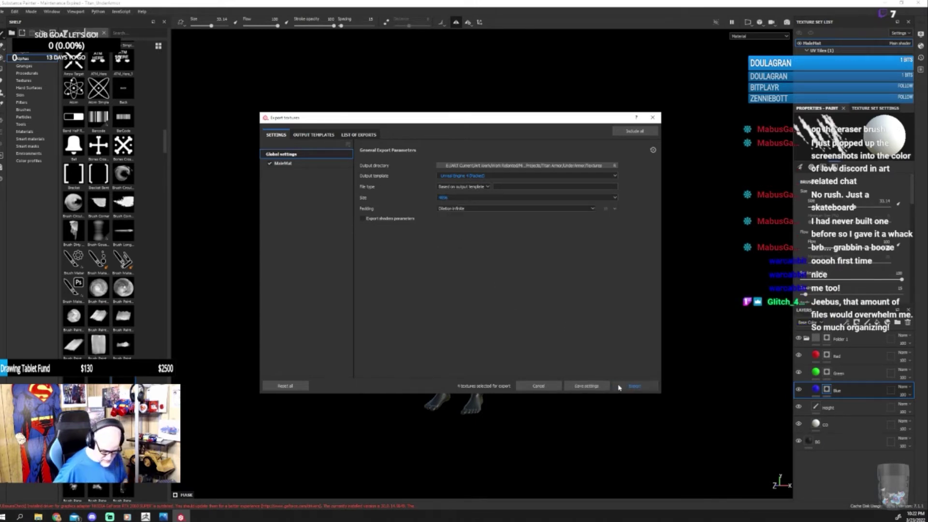
pyautogui.click(631, 386)
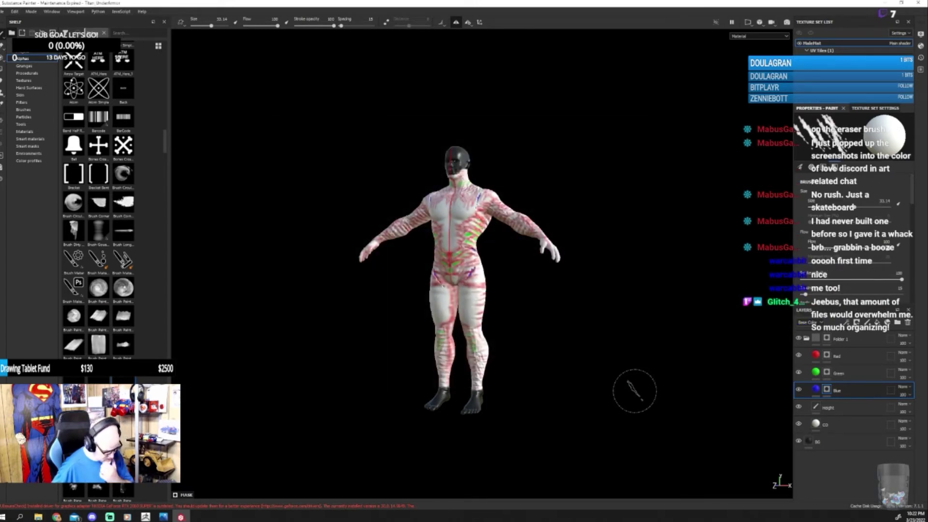
# Step: Hide the Red, Green and Blue paint layers, then reopen the texture export settings
pyautogui.click(799, 356)
pyautogui.click(798, 373)
pyautogui.click(799, 389)
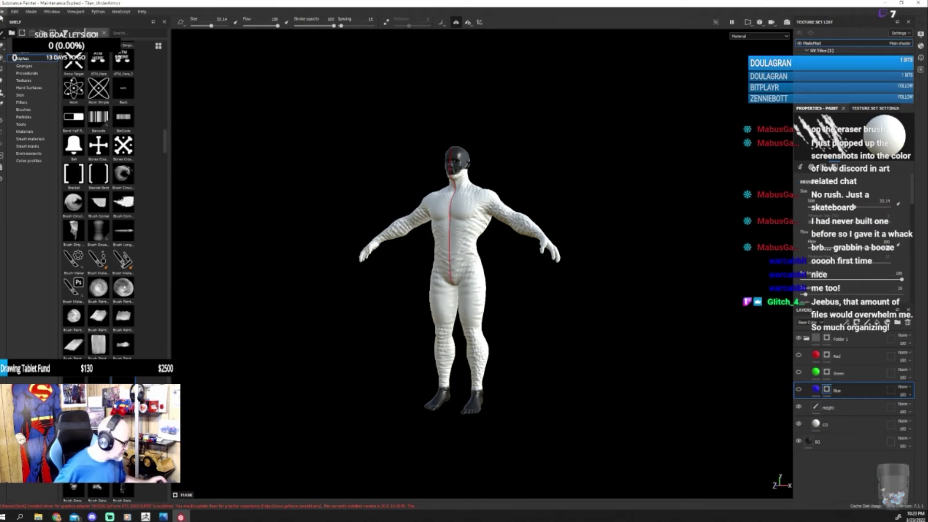
pyautogui.click(3, 12)
pyautogui.click(17, 140)
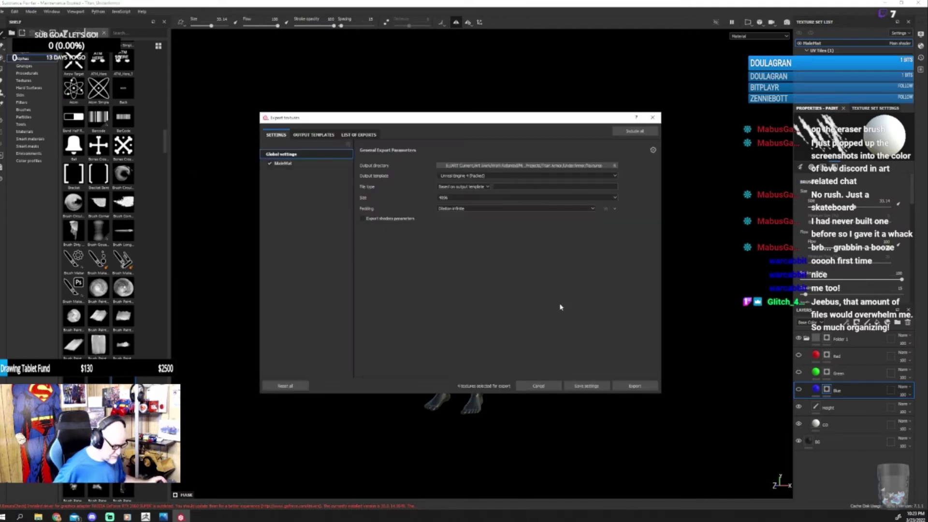
# Step: Export the base colour, normal and occlusion-roughness-metallic maps, then open their Textures folder
pyautogui.click(635, 385)
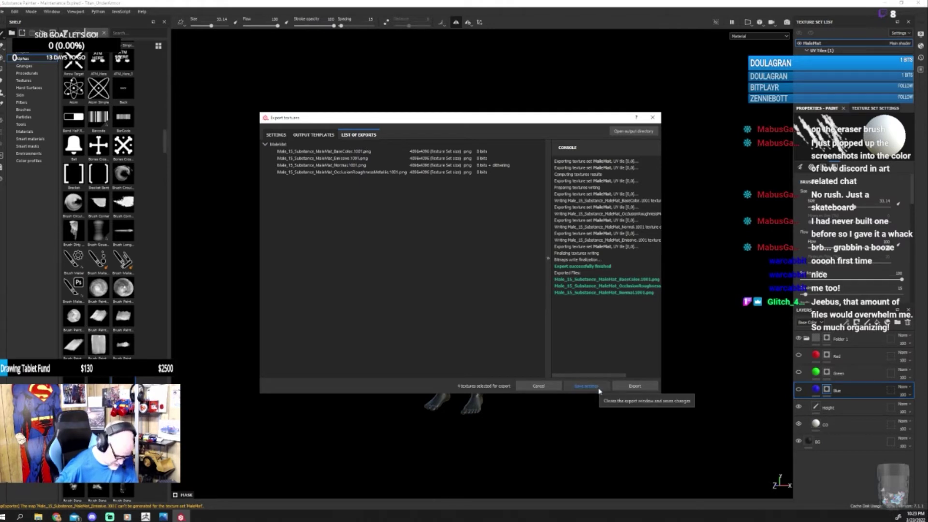
pyautogui.click(626, 133)
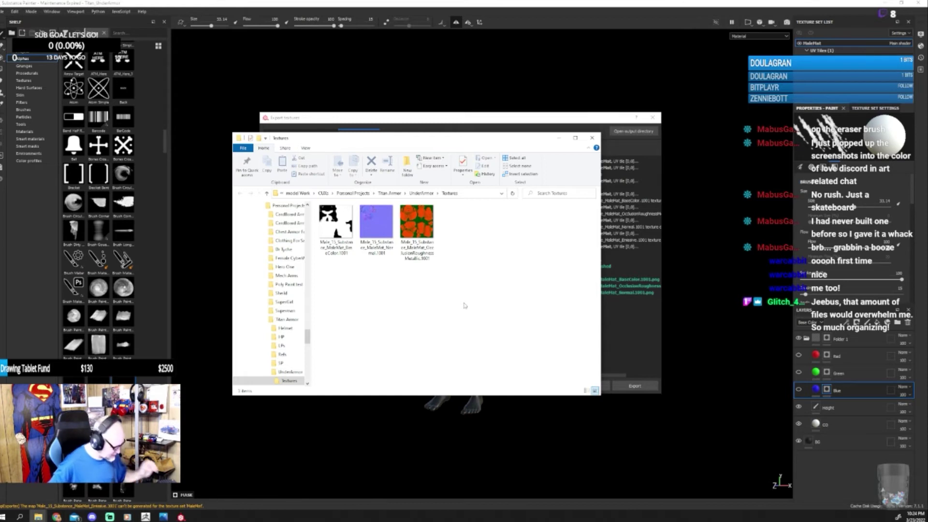
# Step: Delete the Normal and Occlusion files and rename the BaseColor texture T_TitanUnderArmor_M_CO
pyautogui.moveTo(376, 279); pyautogui.dragTo(408, 241)
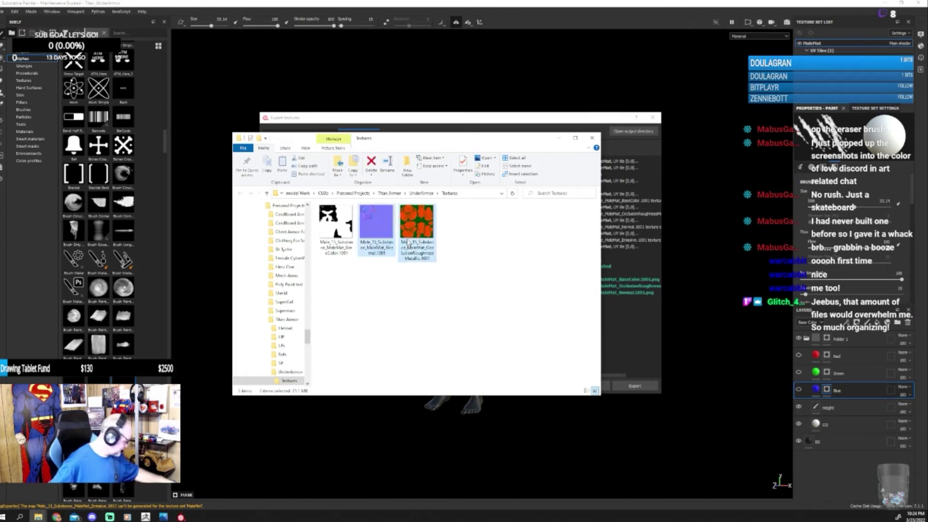
pyautogui.press('Delete')
pyautogui.click(344, 249)
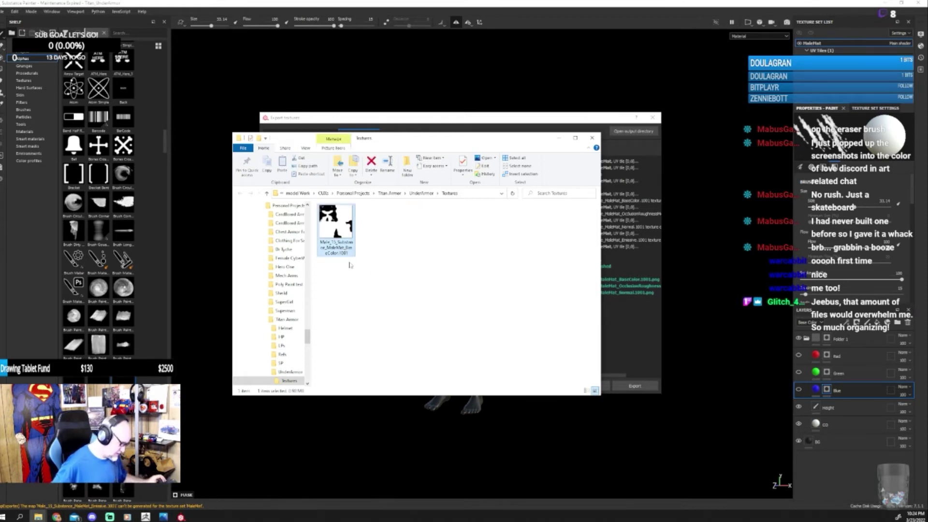
pyautogui.press('F2')
pyautogui.press('BackSpace')
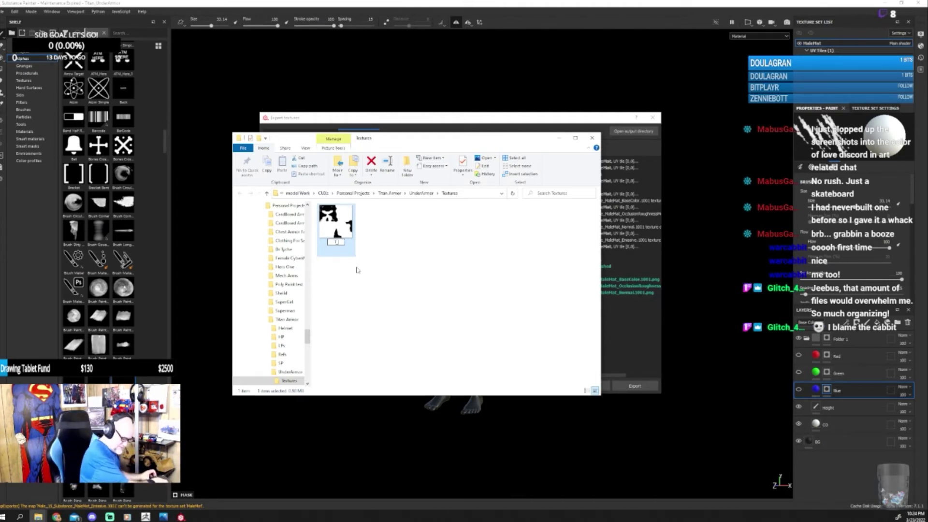
pyautogui.write('T_tile')
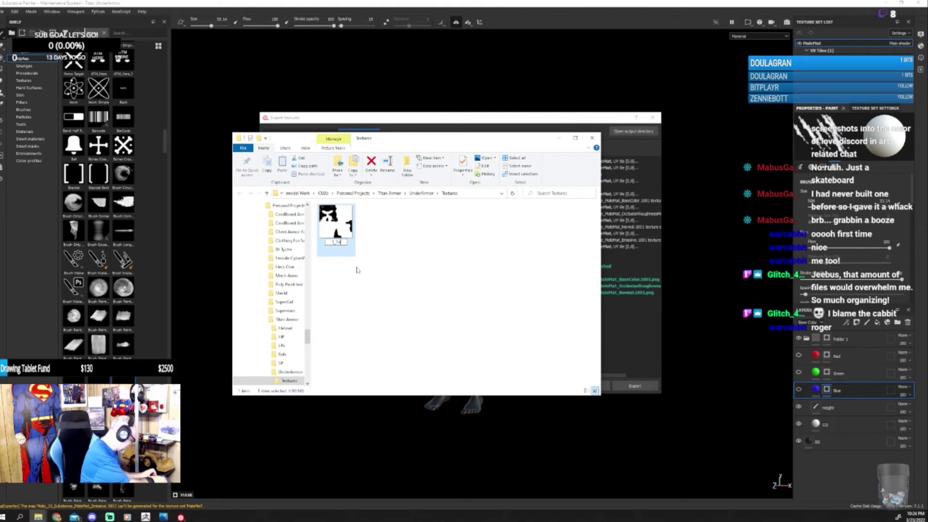
pyautogui.write('s')
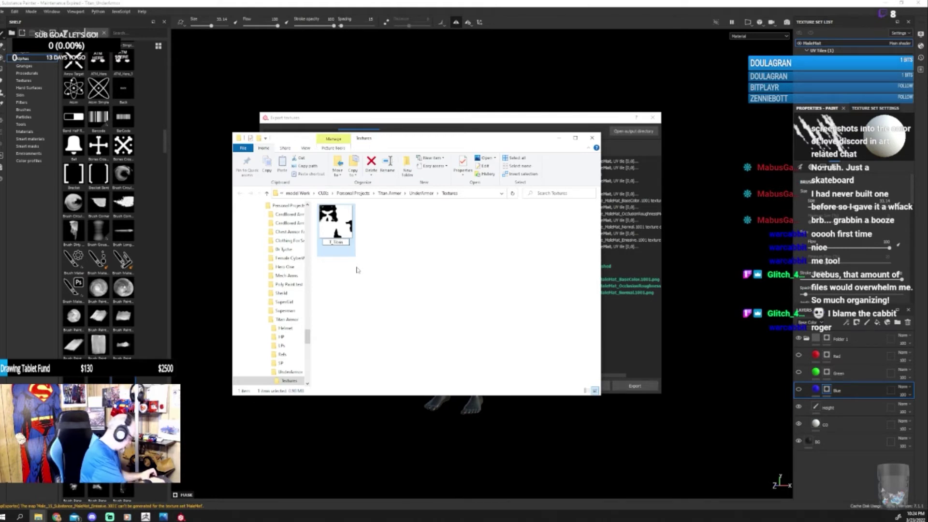
pyautogui.write('Arm')
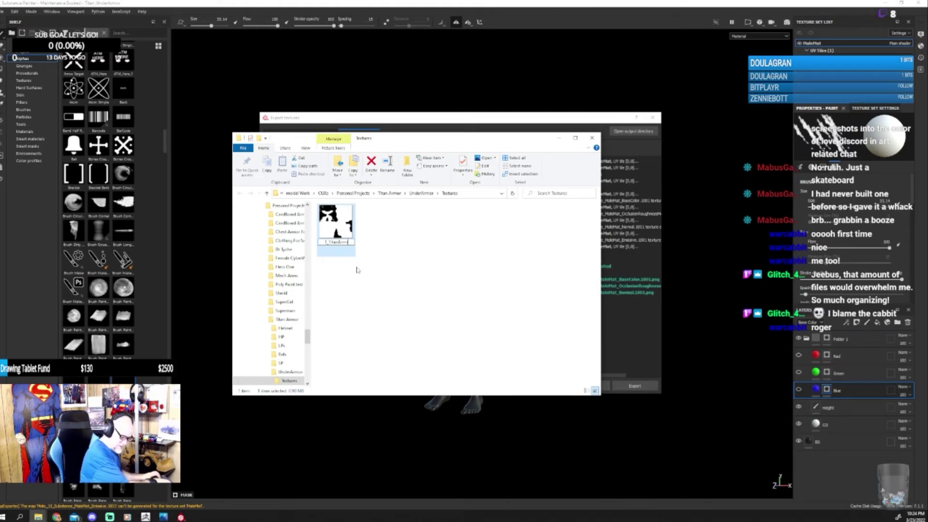
pyautogui.press('BackSpace')
pyautogui.press('BackSpace')
pyautogui.press('BackSpace')
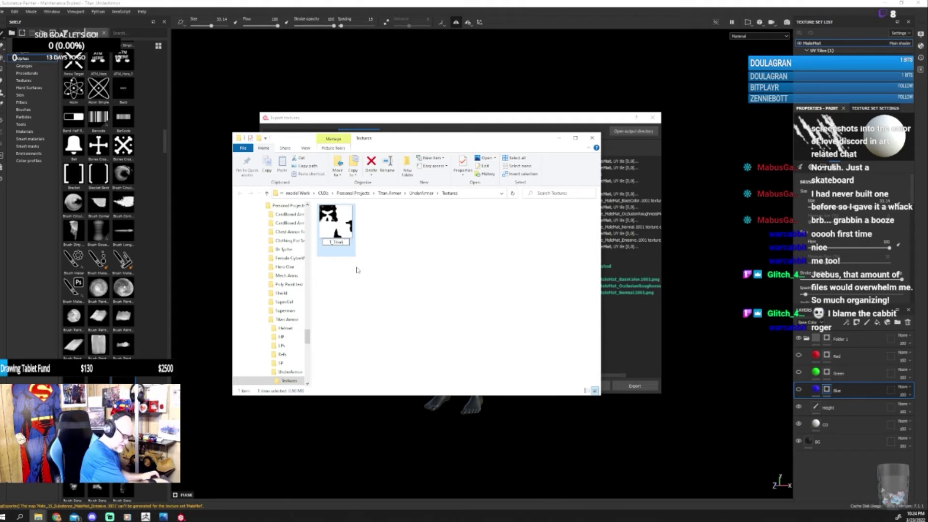
pyautogui.write('Under')
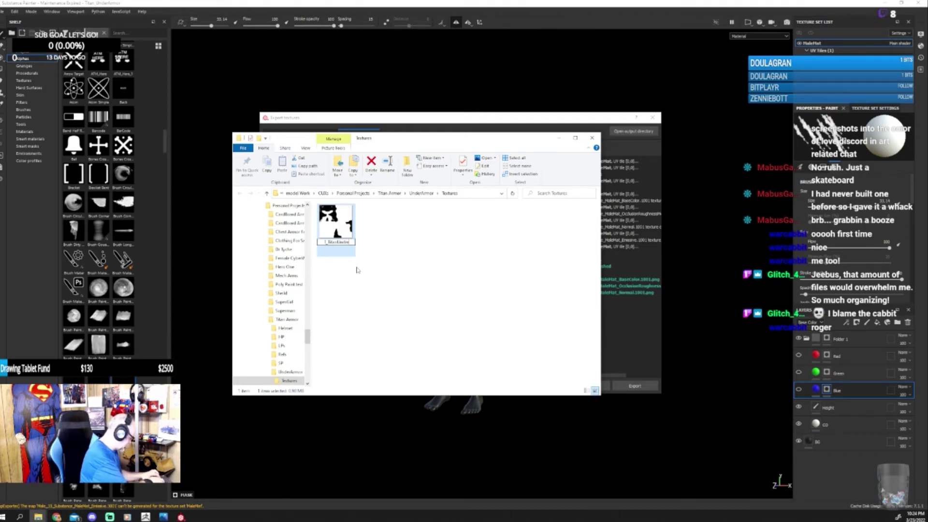
pyautogui.write('Armor')
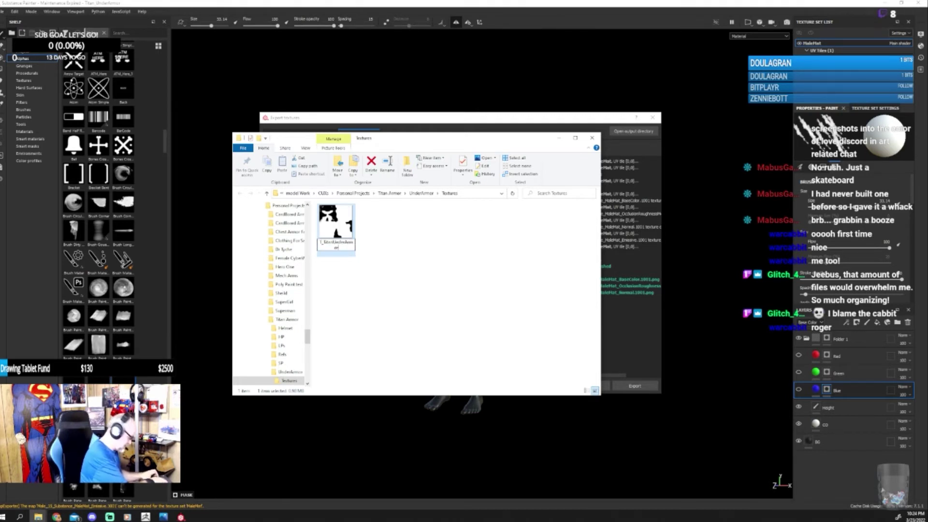
pyautogui.write('_')
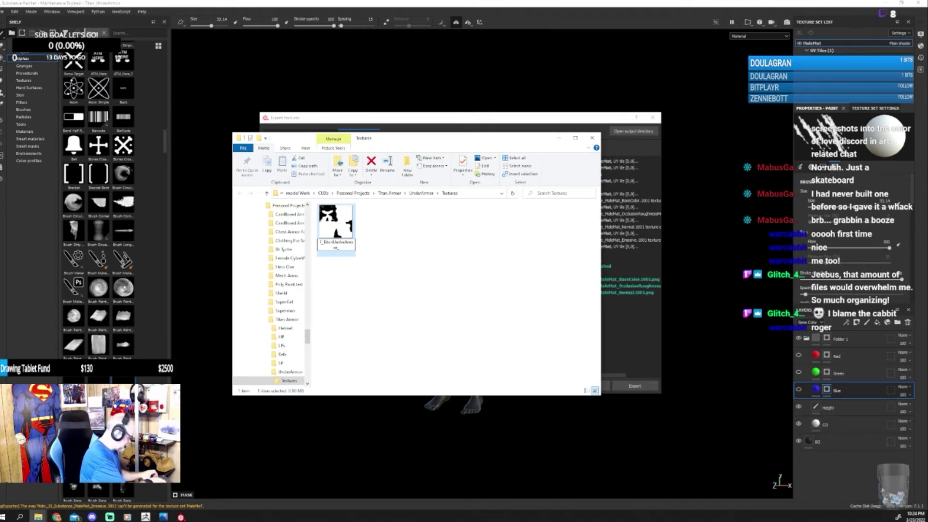
pyautogui.write('M_CO')
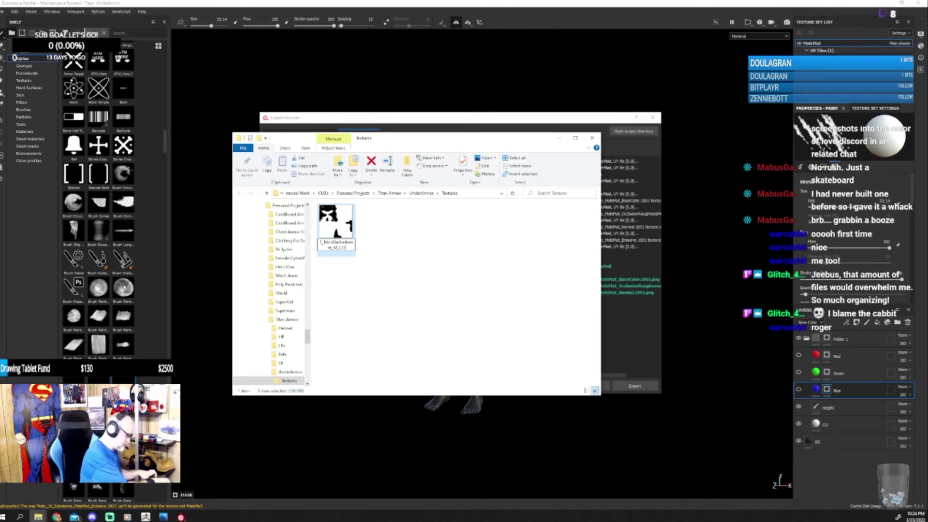
pyautogui.press('Return')
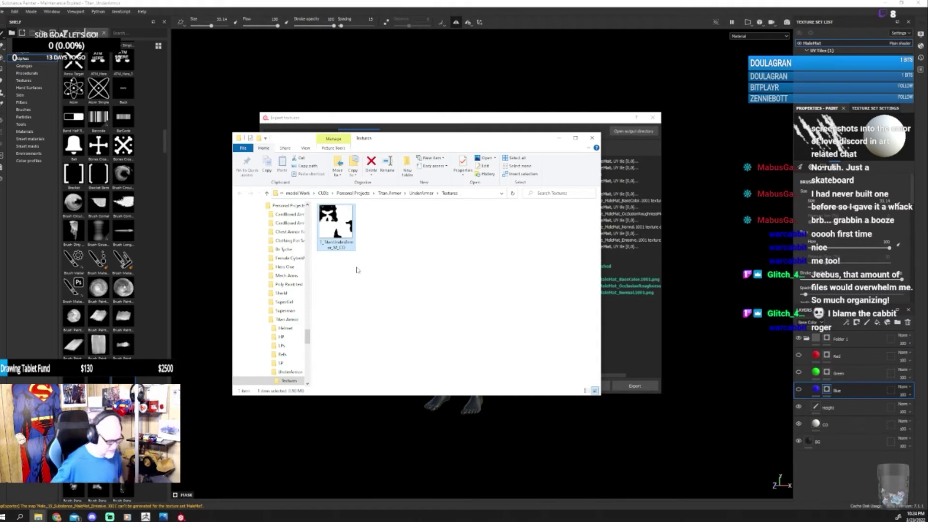
pyautogui.click(443, 121)
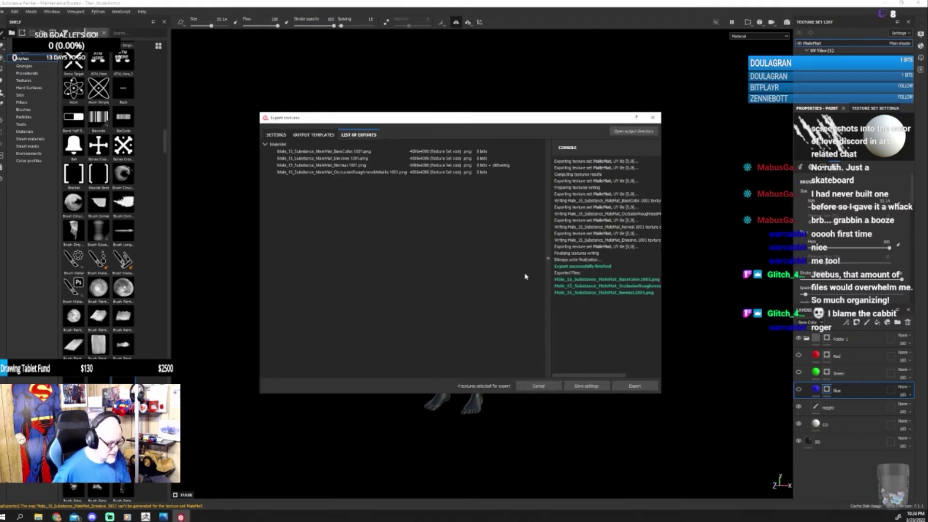
# Step: Save the export settings, re-export the textures at 4096, and close the export window
pyautogui.click(581, 386)
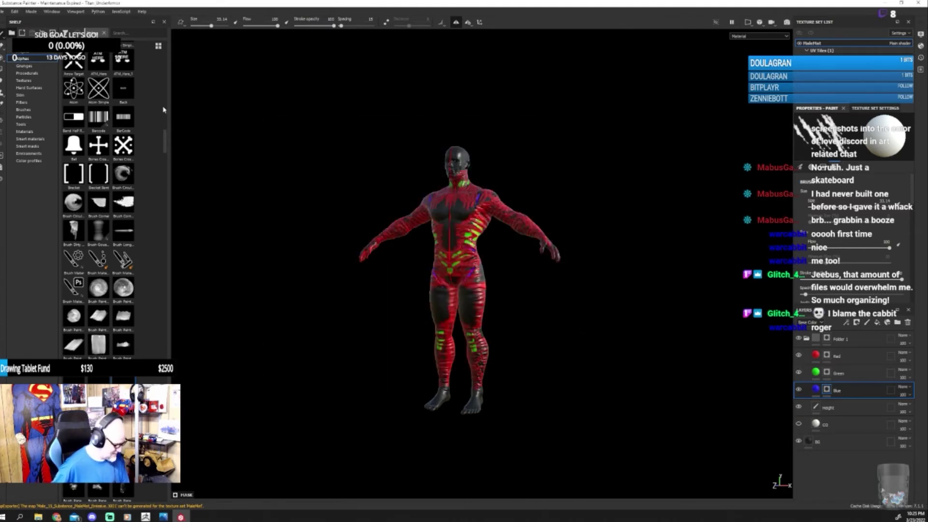
pyautogui.click(4, 11)
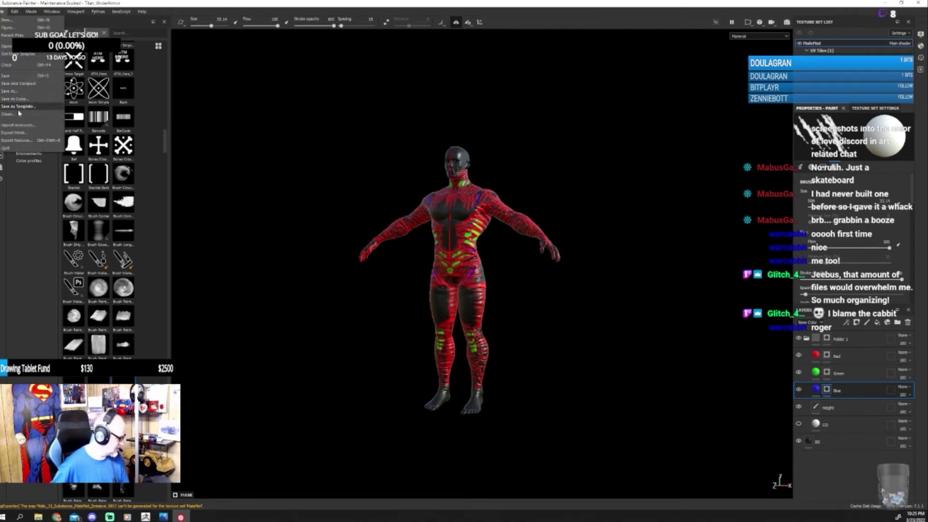
pyautogui.click(28, 140)
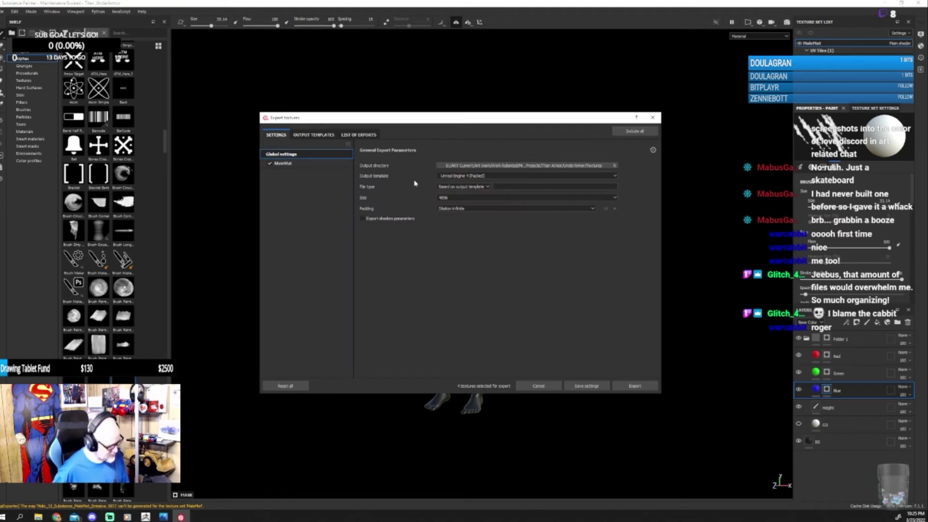
pyautogui.click(488, 198)
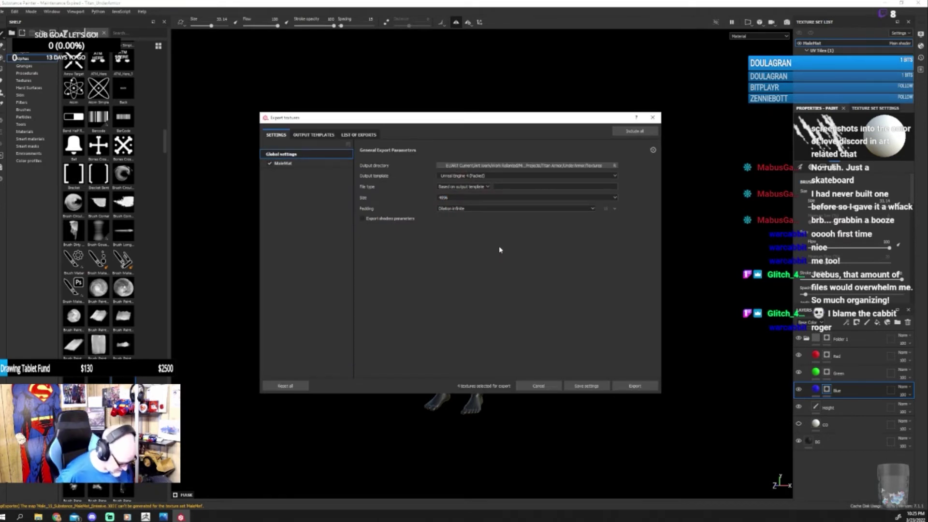
pyautogui.click(634, 385)
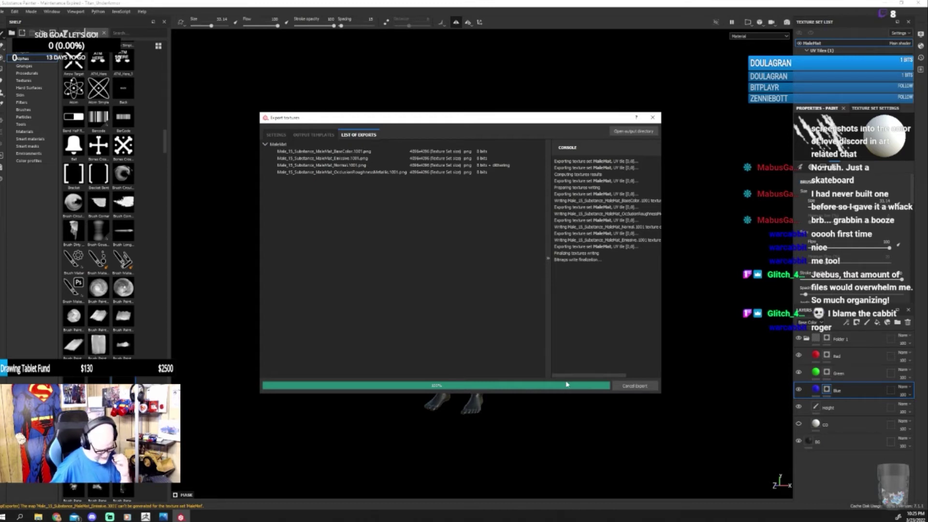
pyautogui.click(578, 386)
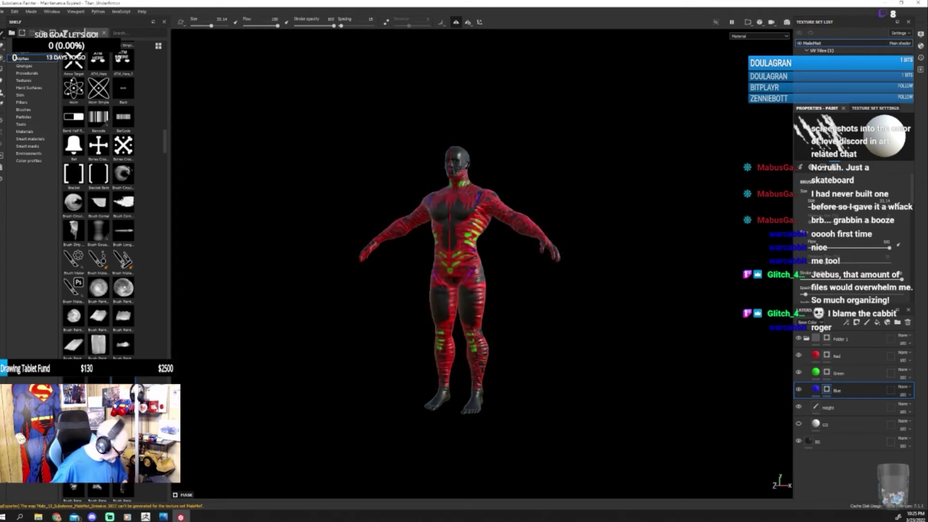
# Step: Bring back the Textures folder and delete the OcclusionRoughnessMetallic texture file
pyautogui.click(39, 516)
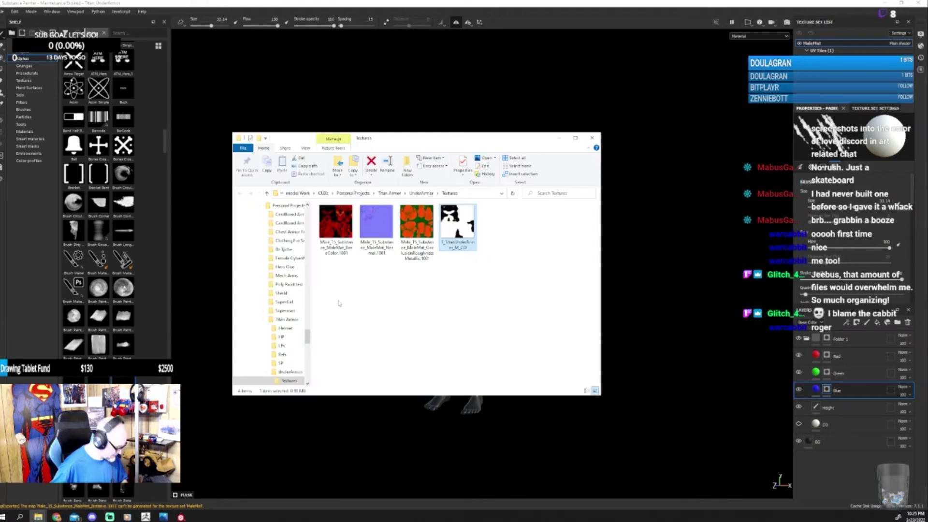
pyautogui.click(455, 246)
pyautogui.hotkey('ctrl', 'c')
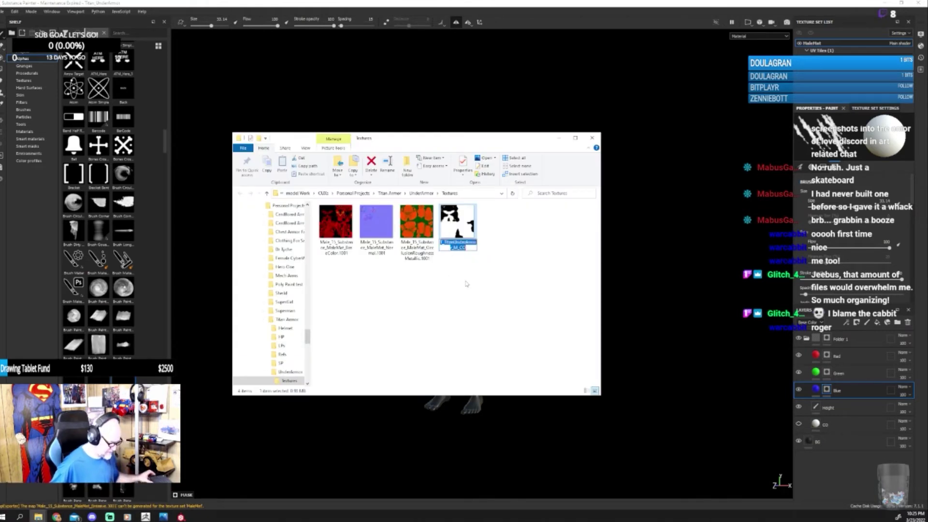
pyautogui.click(415, 236)
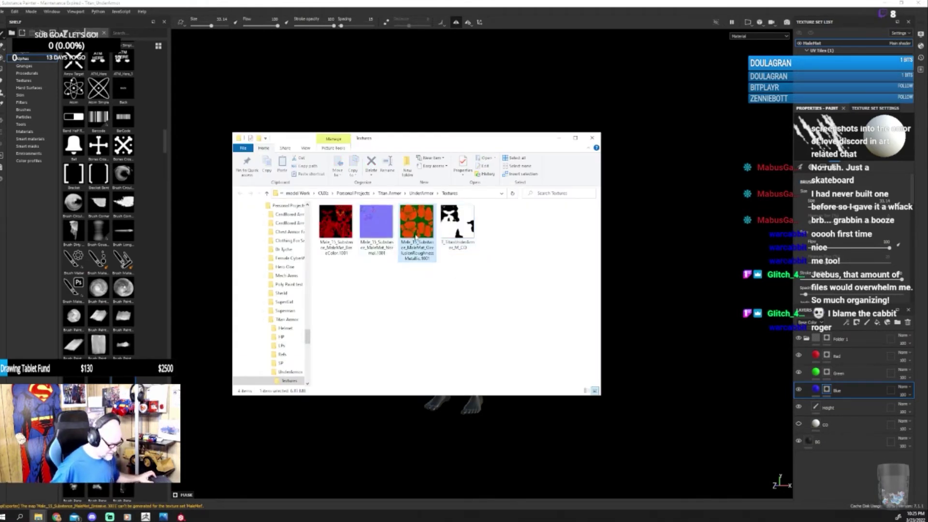
pyautogui.press('Delete')
# Step: Rename the Normal texture file to T_TitanUnderArmor_M_N
pyautogui.click(377, 247)
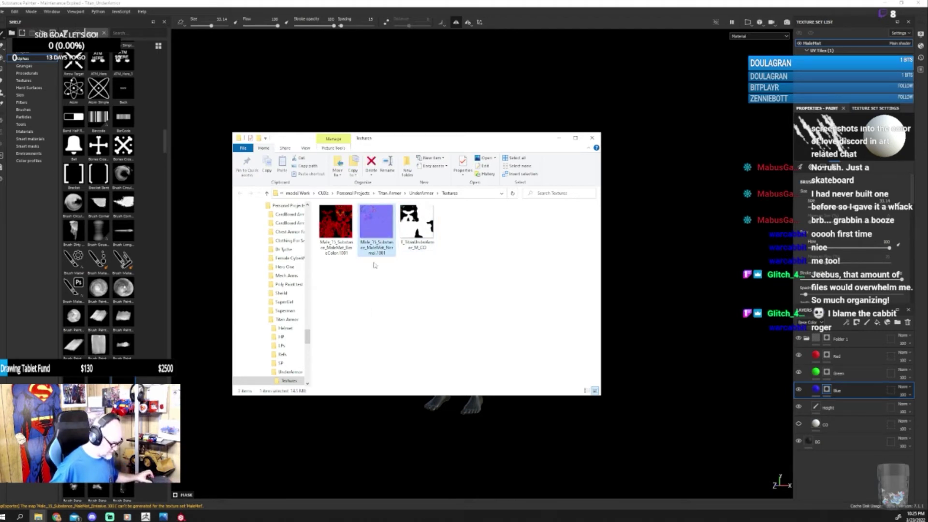
pyautogui.press('F2')
pyautogui.hotkey('ctrl', 'v')
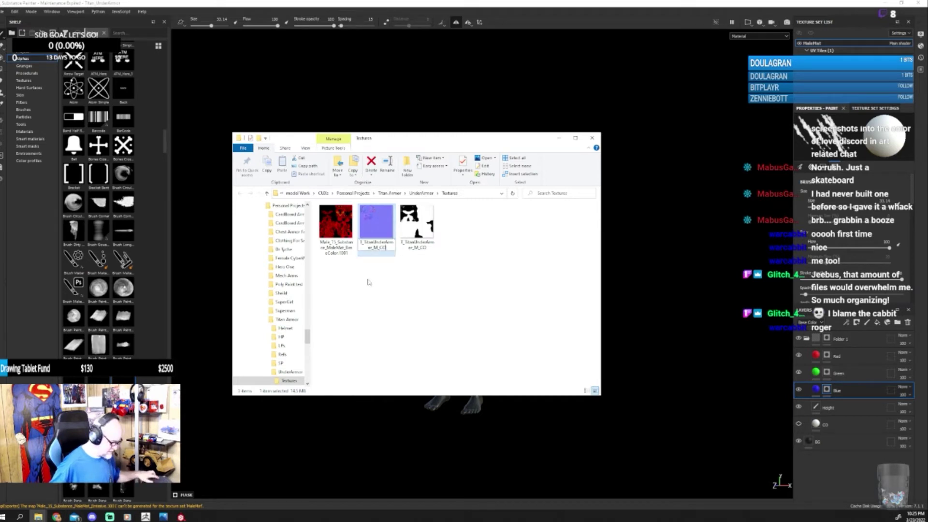
pyautogui.press('BackSpace')
pyautogui.press('BackSpace')
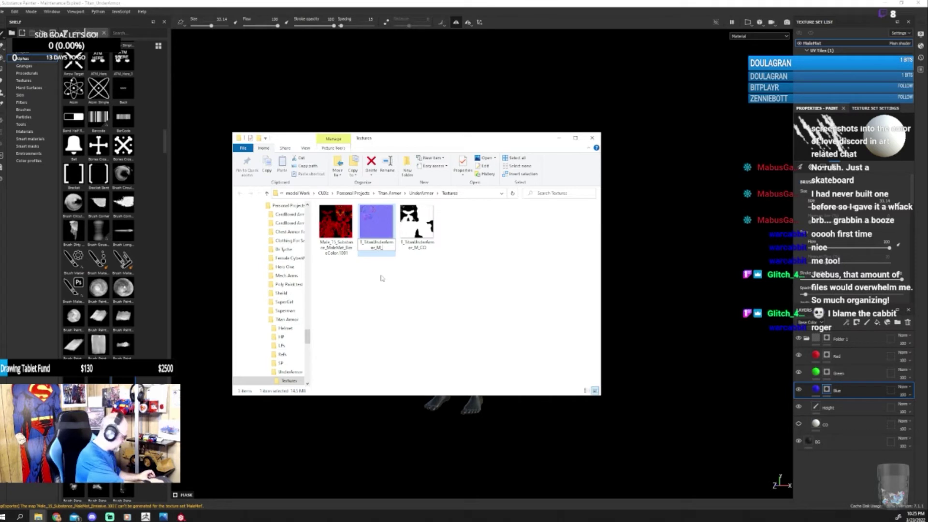
pyautogui.write('N')
pyautogui.press('Return')
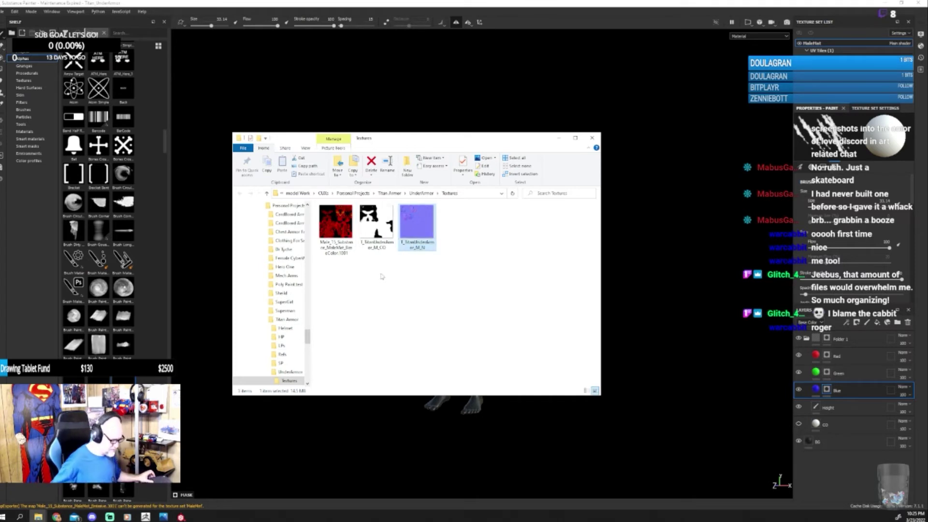
# Step: Rename the red mask BaseColor file to T_TitanUnderArmor_M_M
pyautogui.click(345, 252)
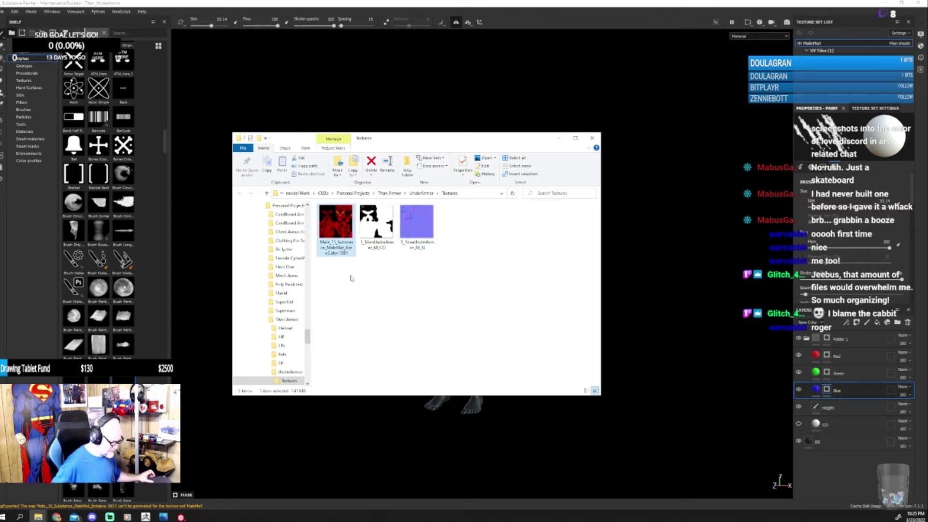
pyautogui.press('F2')
pyautogui.write('T_TitanUnderArmor_M_')
pyautogui.write('CO')
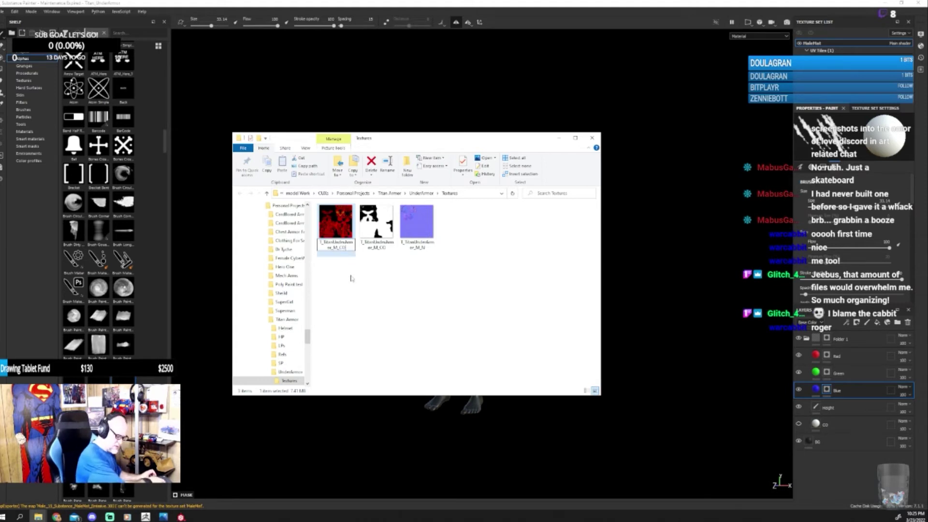
pyautogui.press('BackSpace')
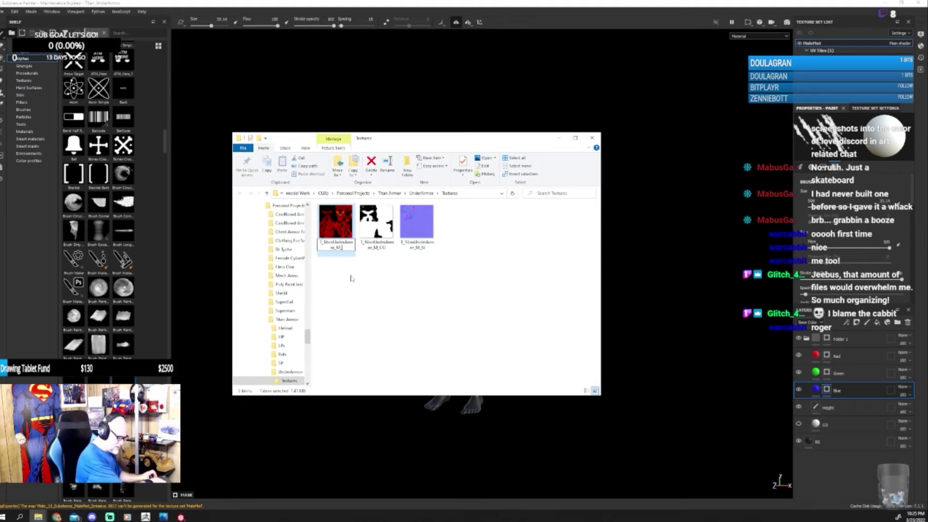
pyautogui.write('M')
pyautogui.press('Return')
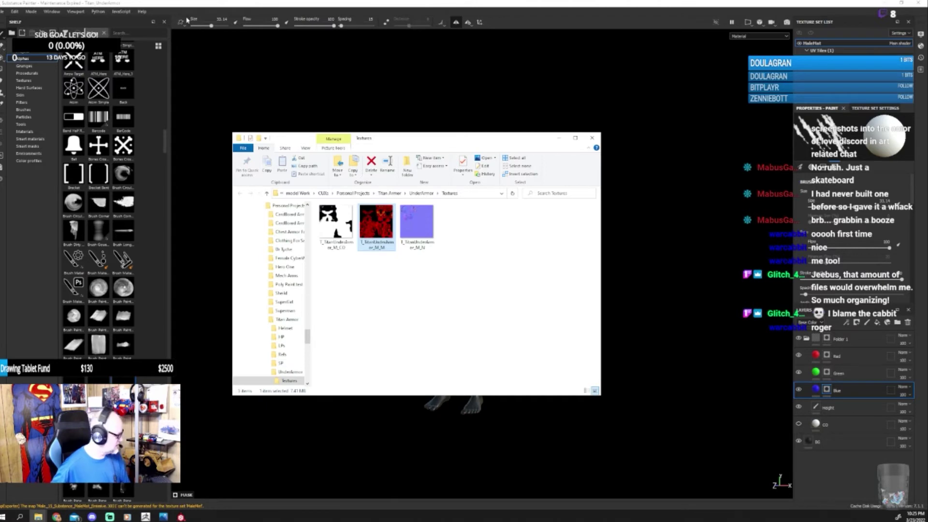
# Step: Save the Painter project and open a new File Explorer window with Win+E
pyautogui.click(4, 11)
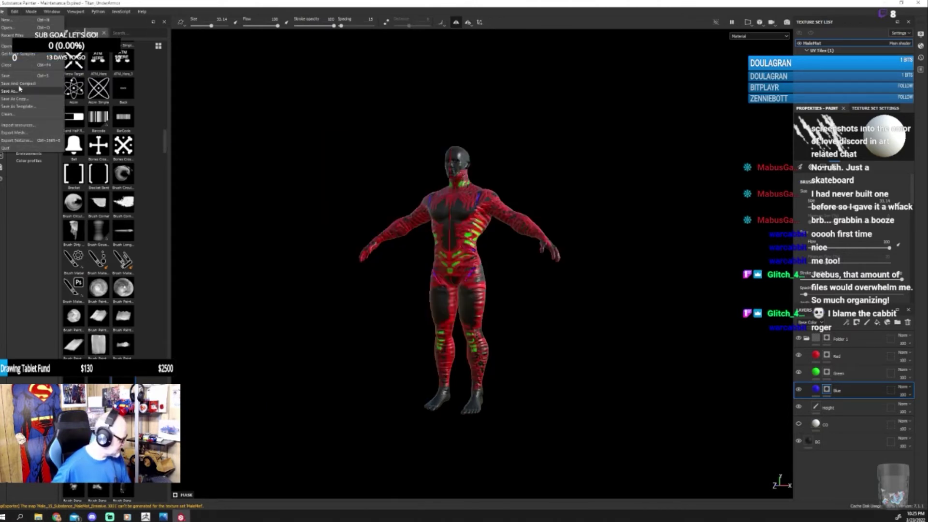
pyautogui.click(21, 76)
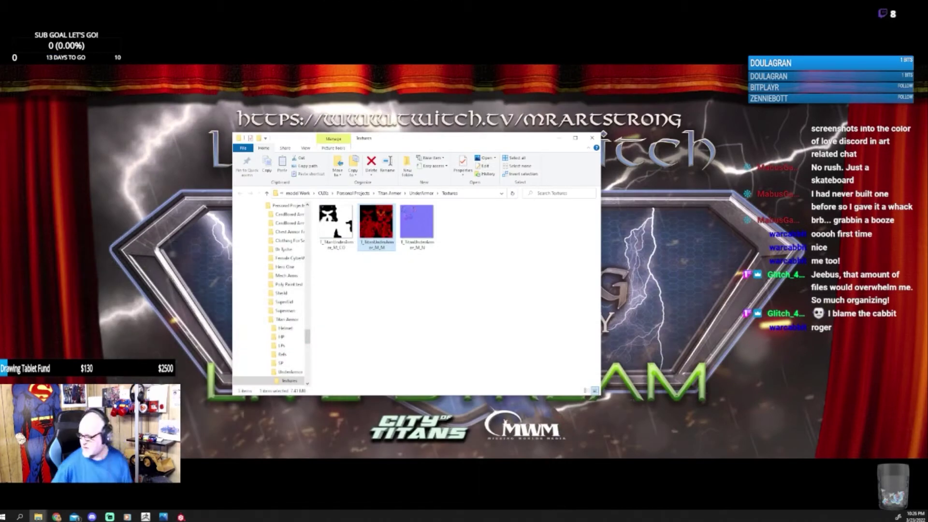
pyautogui.hotkey('alt', 'Tab')
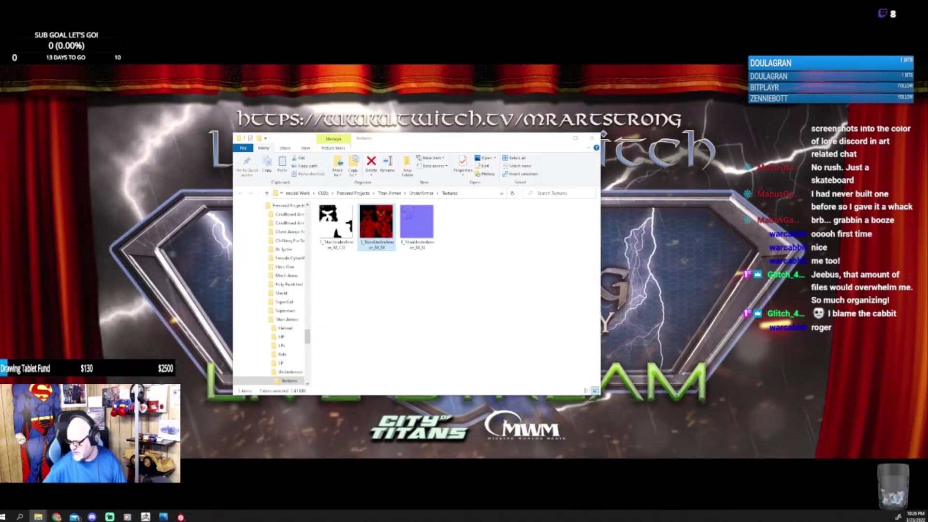
pyautogui.press('super+e')
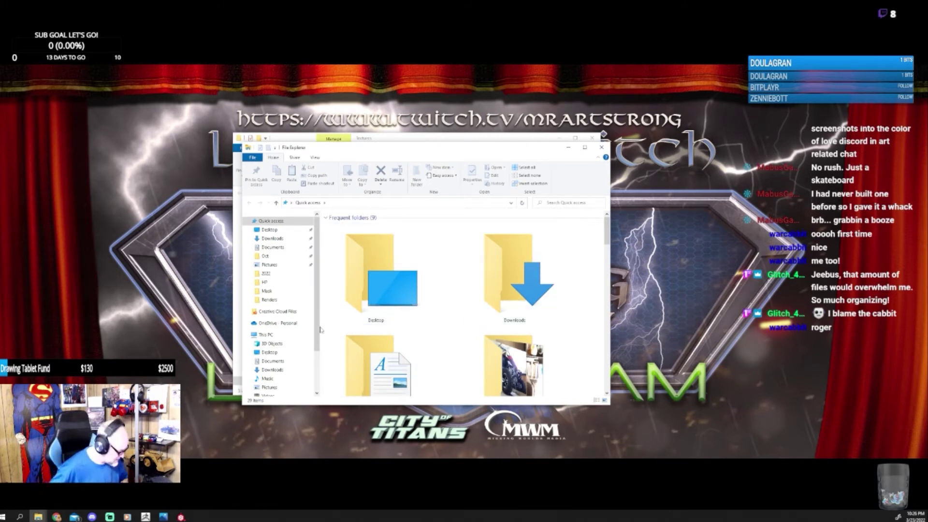
# Step: Navigate from drive E: to the MWMCHARGENwc project folder, then switch back to the Textures window
pyautogui.scroll(-2, 299, 333)
pyautogui.click(275, 355)
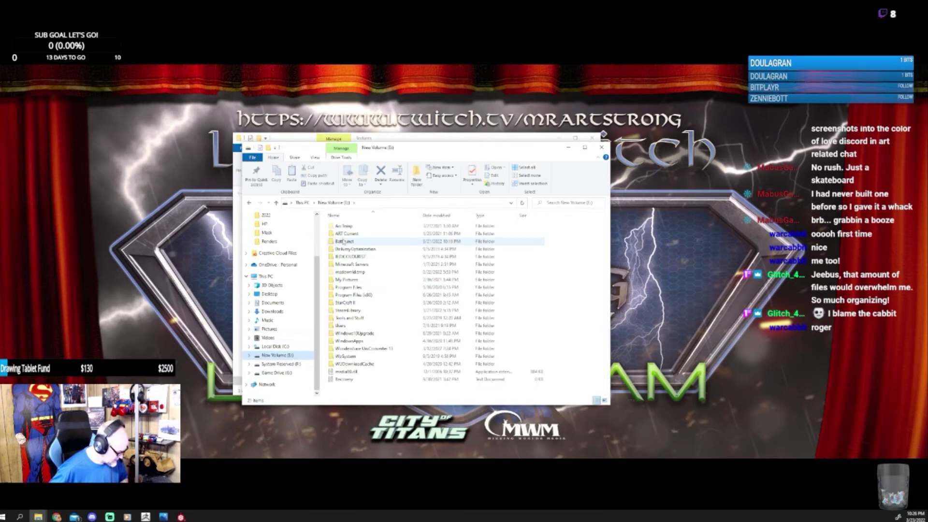
pyautogui.doubleClick(346, 233)
pyautogui.doubleClick(345, 233)
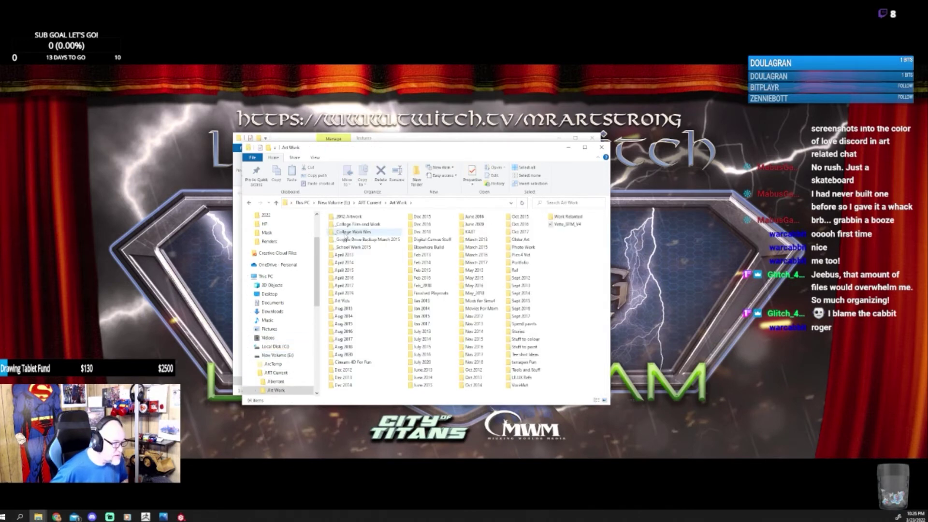
pyautogui.click(555, 218)
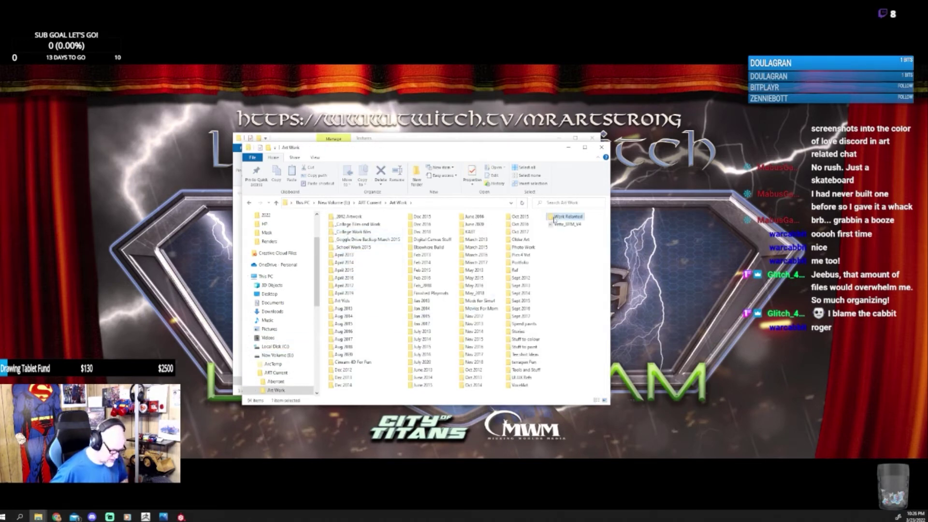
pyautogui.doubleClick(554, 218)
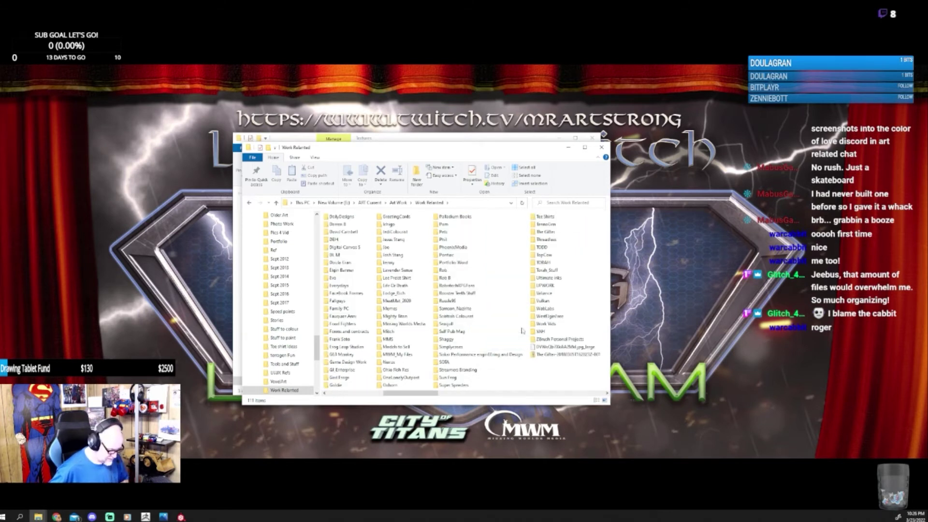
pyautogui.hscroll(1, 522, 334)
pyautogui.doubleClick(420, 323)
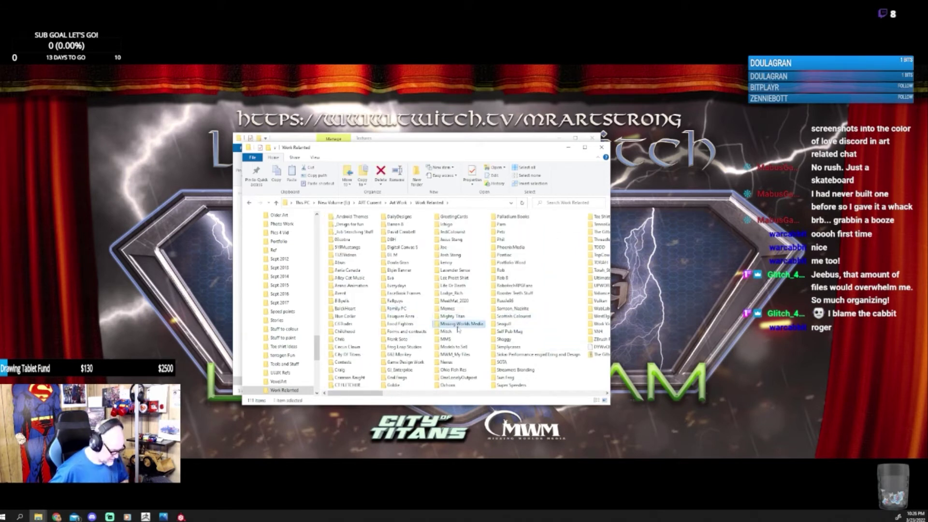
pyautogui.doubleClick(384, 333)
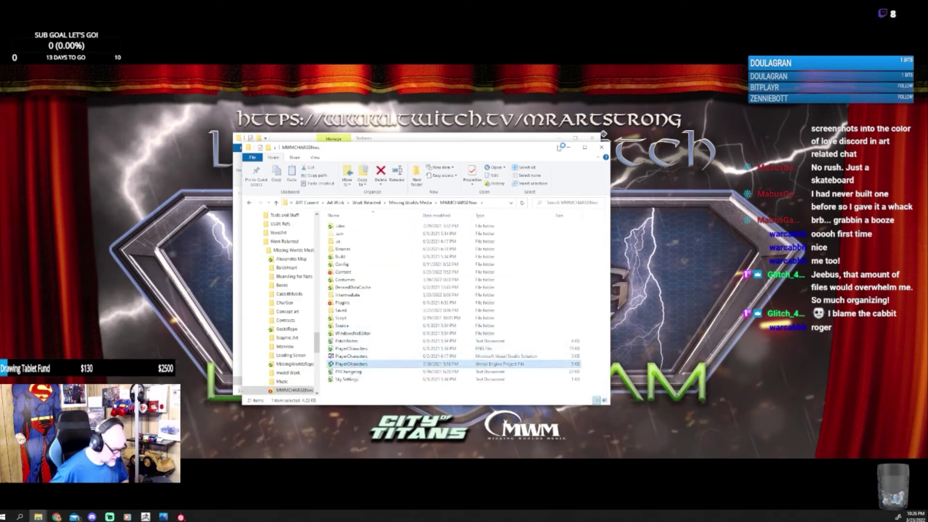
pyautogui.click(569, 147)
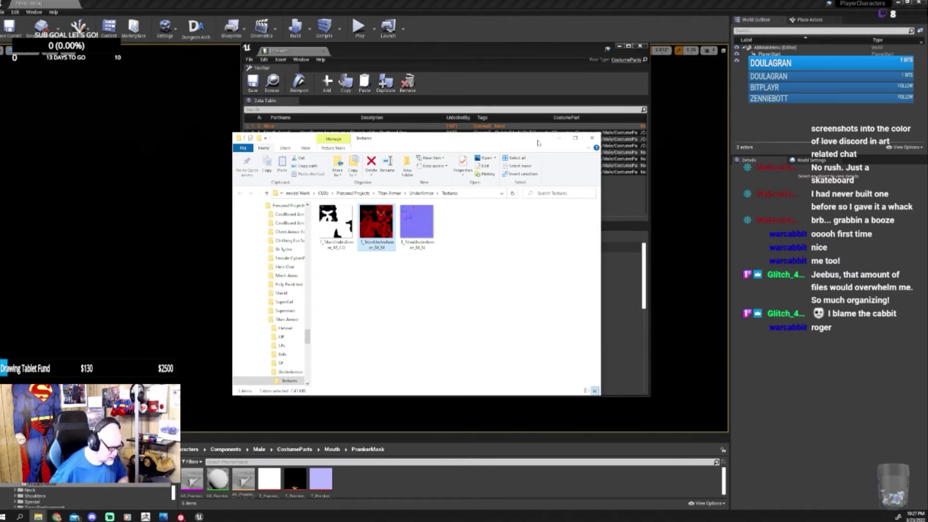
# Step: Close the Data Table editor, enlarge the Content Browser, and browse to Male > Textures > Spandex
pyautogui.click(550, 68)
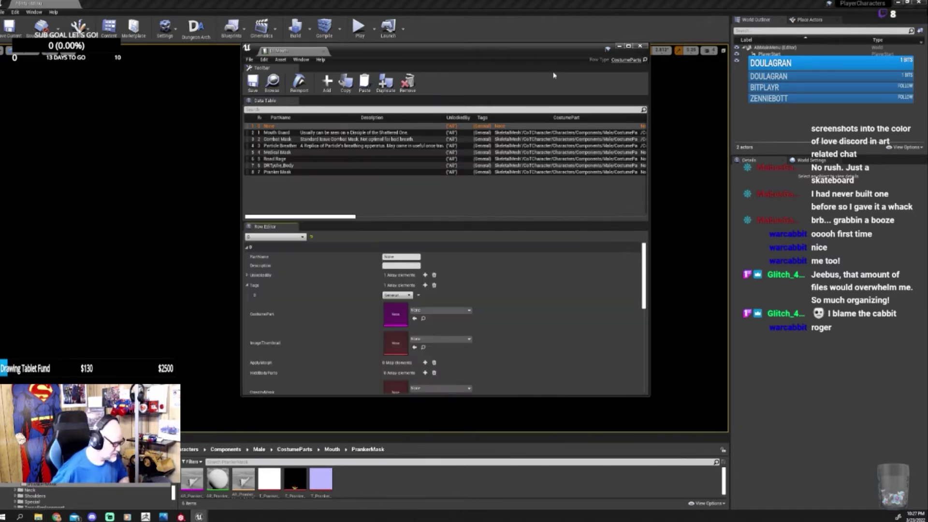
pyautogui.click(639, 46)
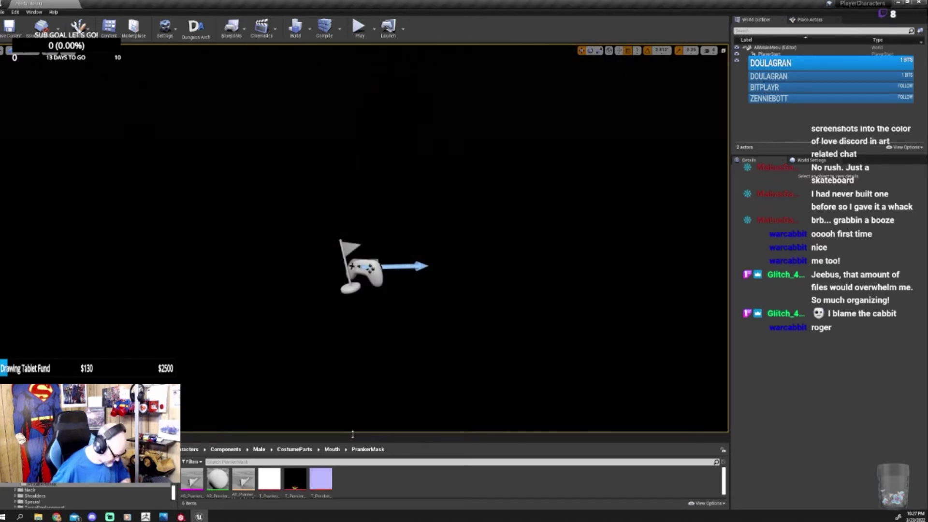
pyautogui.moveTo(353, 434); pyautogui.dragTo(352, 381)
pyautogui.click(259, 395)
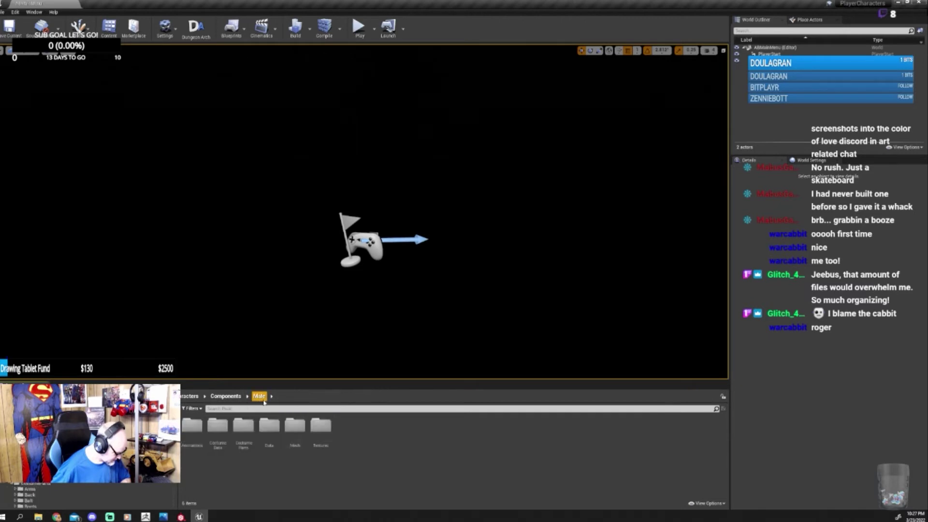
pyautogui.doubleClick(320, 425)
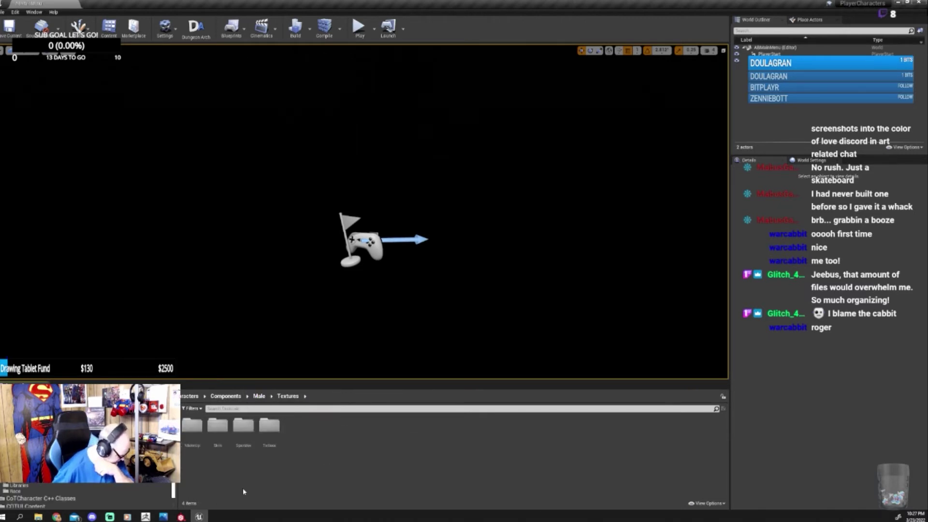
pyautogui.doubleClick(243, 426)
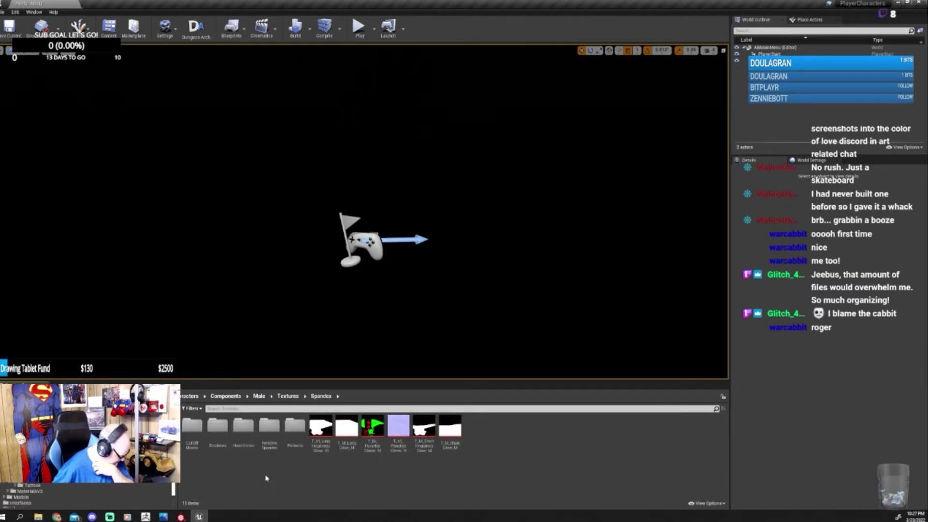
# Step: Create a new folder named TitanUnderArmor inside Spandex and open it
pyautogui.rightClick(369, 478)
pyautogui.click(394, 224)
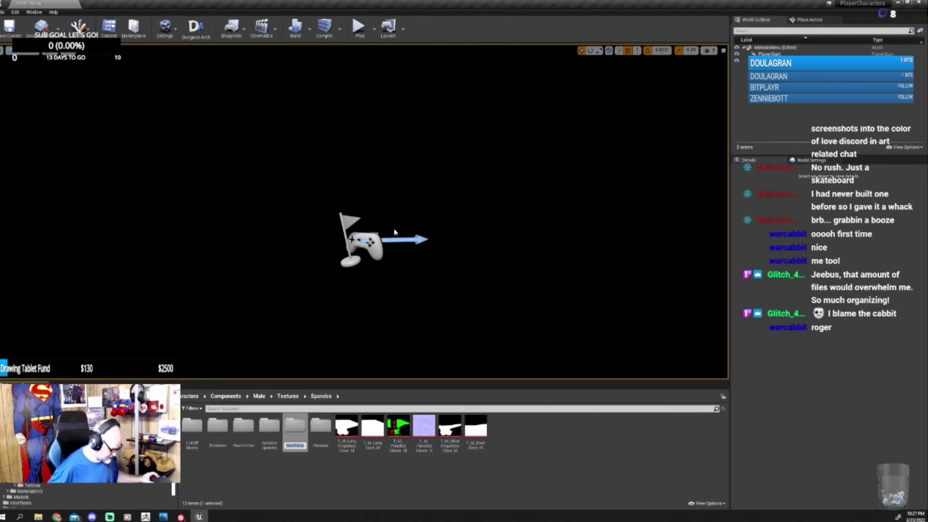
pyautogui.write('T')
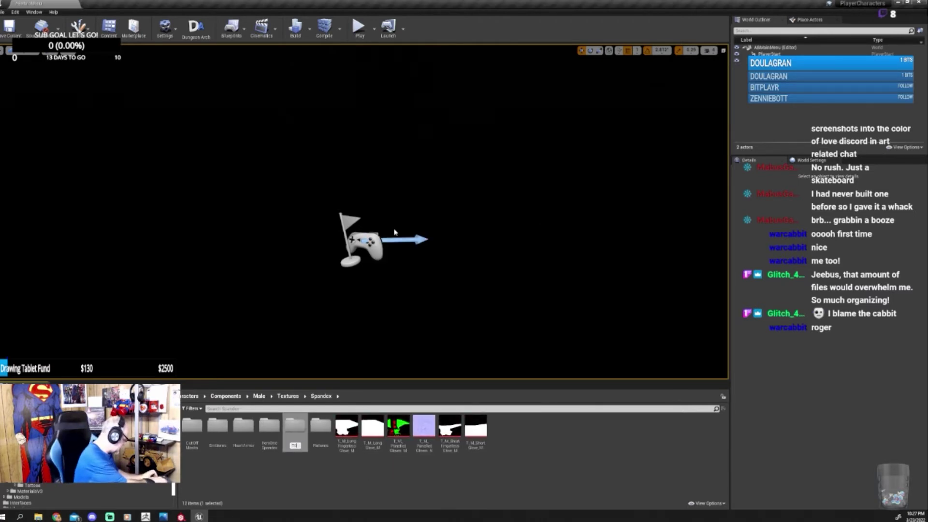
pyautogui.write('rim')
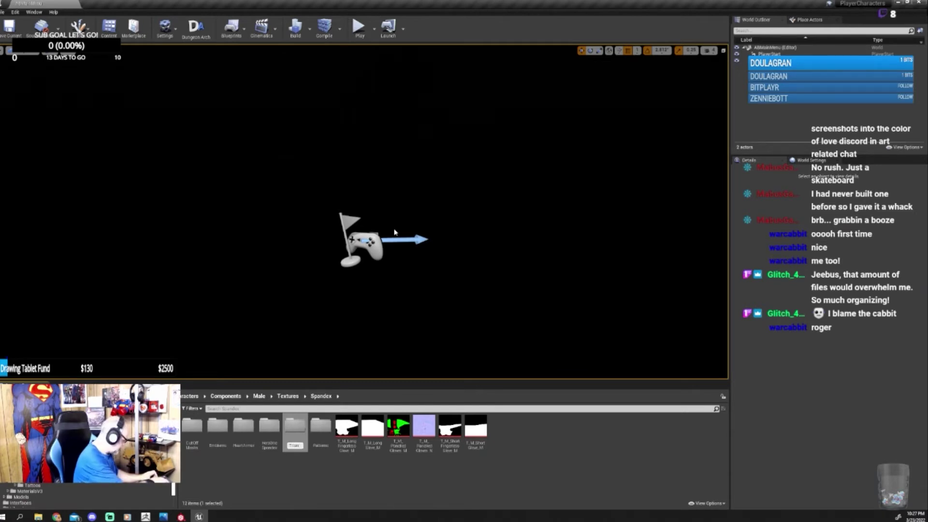
pyautogui.write('medArmor')
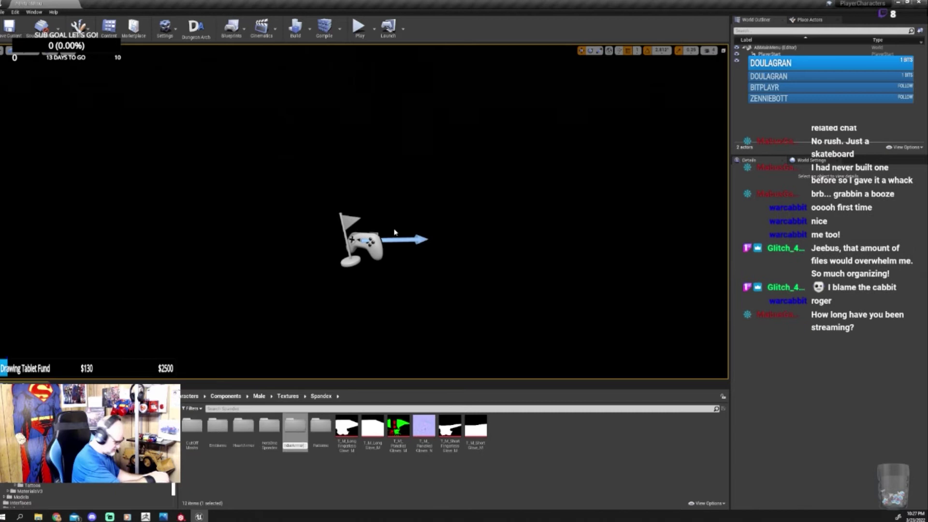
pyautogui.press('Return')
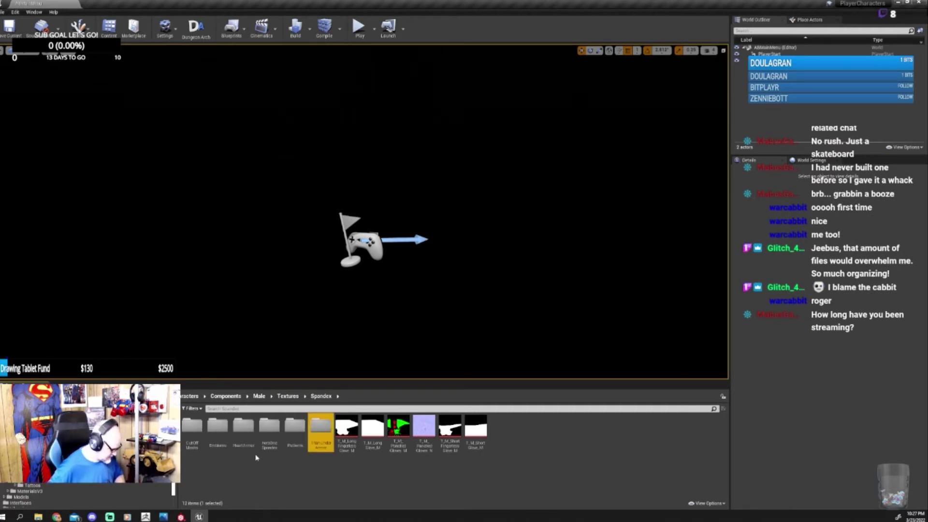
pyautogui.doubleClick(269, 428)
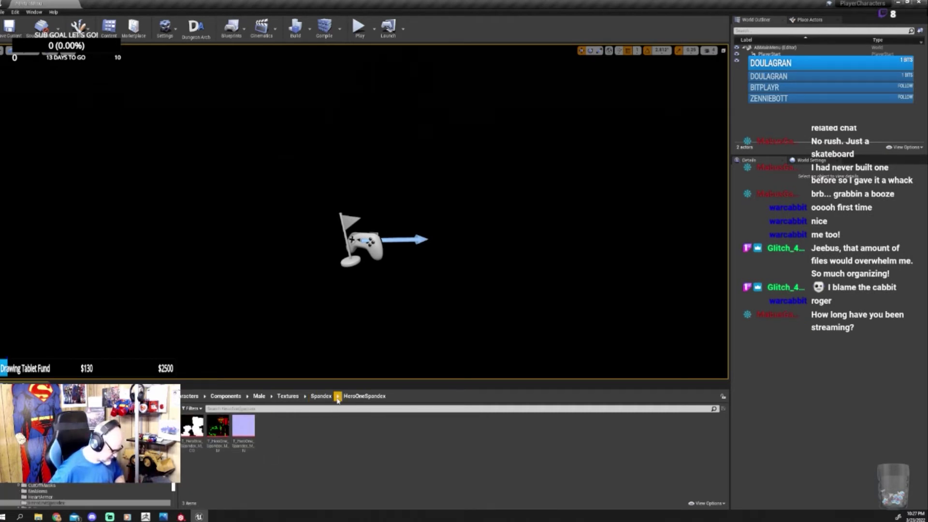
pyautogui.click(321, 396)
pyautogui.doubleClick(321, 430)
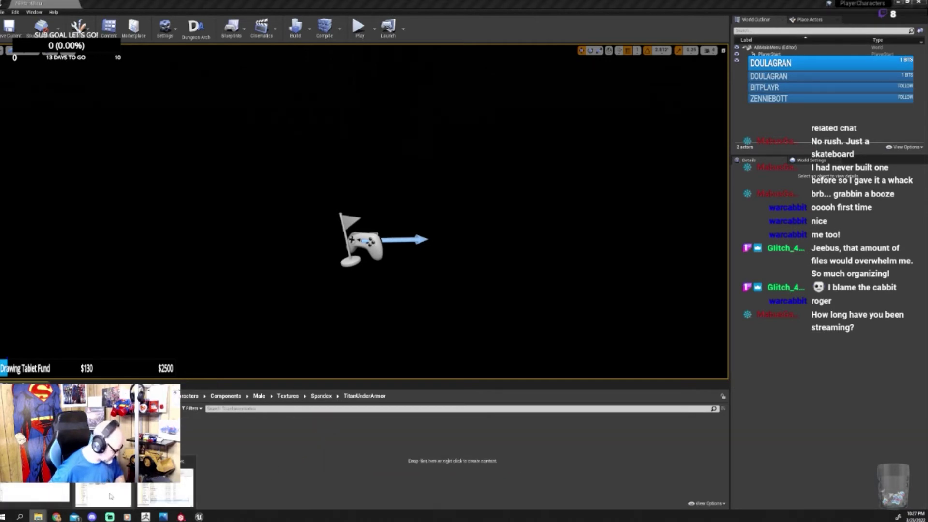
# Step: Import the three T_TitanUnderArmor CO, M and N textures from Explorer into TitanUnderArmor
pyautogui.click(38, 517)
pyautogui.moveTo(342, 276); pyautogui.dragTo(309, 460)
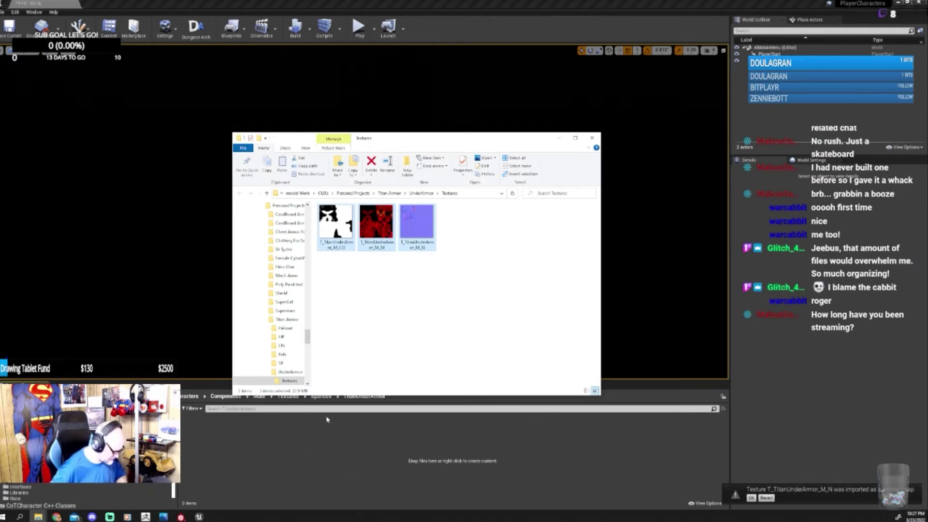
pyautogui.moveTo(391, 145); pyautogui.dragTo(526, 125)
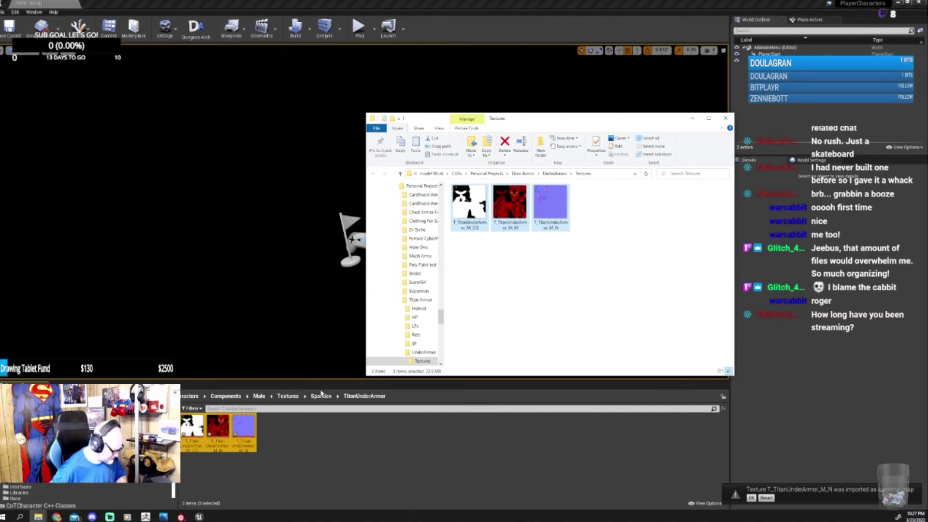
# Step: Navigate from Textures to Spandex and open the CutOffMasks folder
pyautogui.click(288, 396)
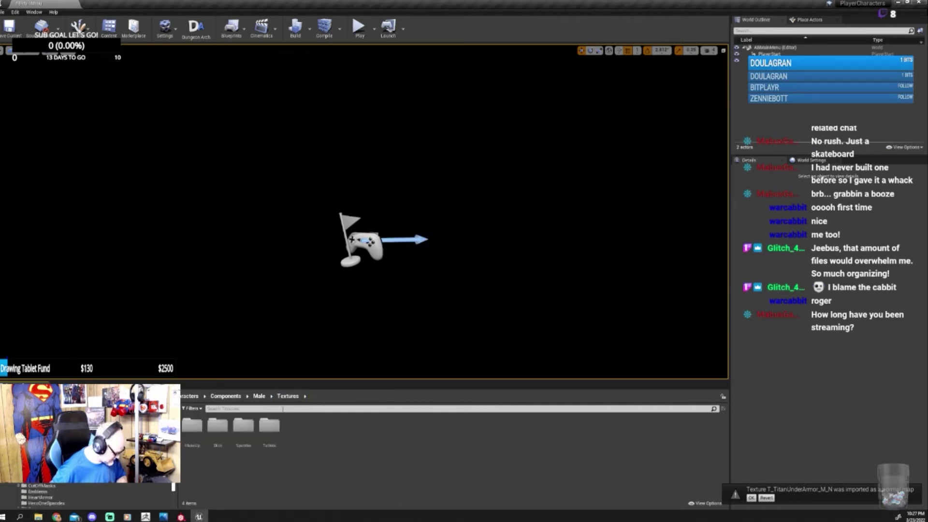
pyautogui.doubleClick(243, 428)
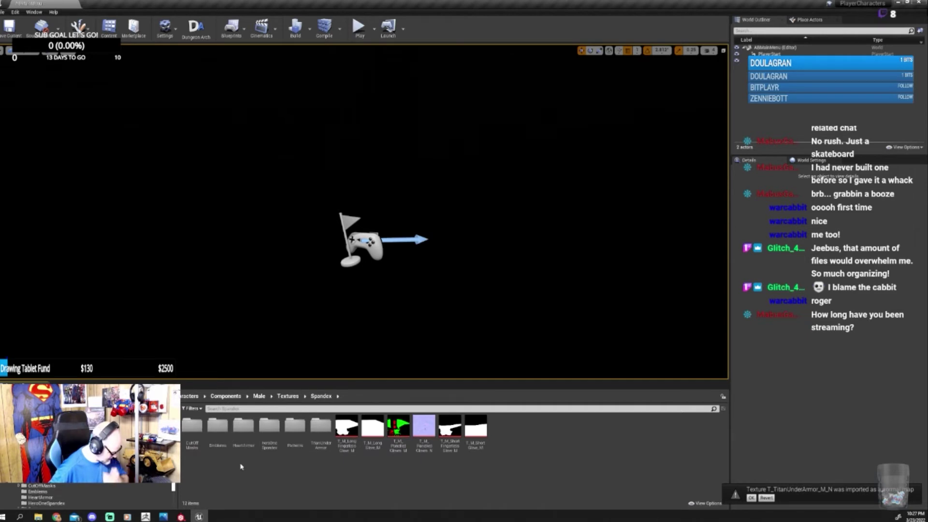
pyautogui.doubleClick(192, 428)
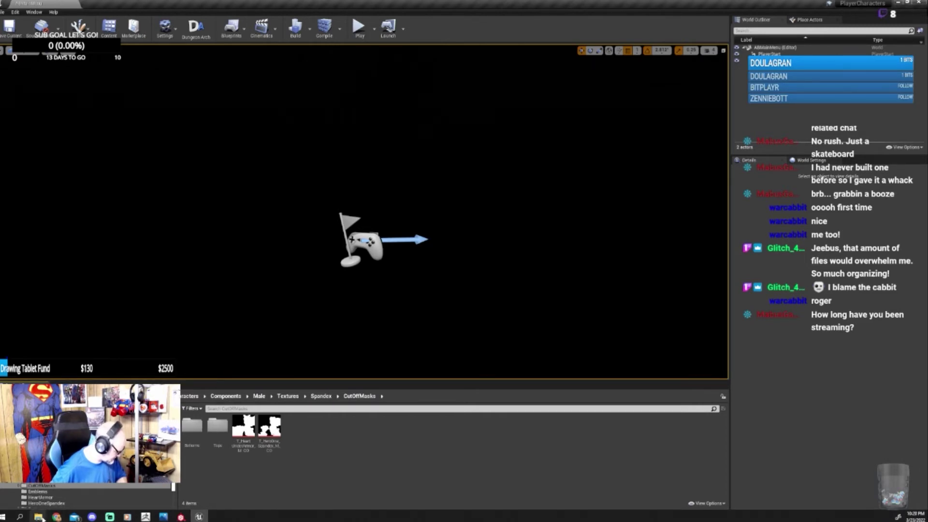
# Step: Import only T_TitanUnderArmor_M_CO from Explorer into the CutOffMasks folder
pyautogui.moveTo(41, 518)
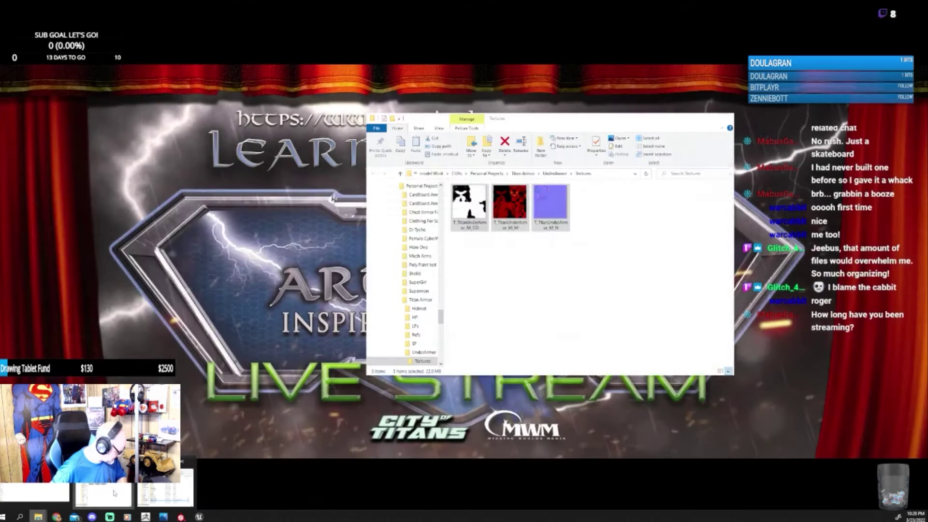
pyautogui.click(41, 476)
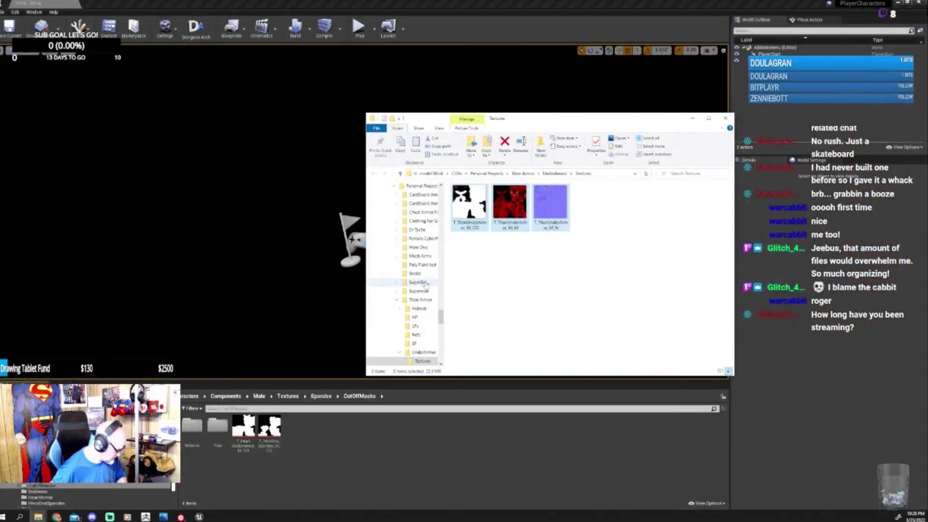
pyautogui.rightClick(469, 217)
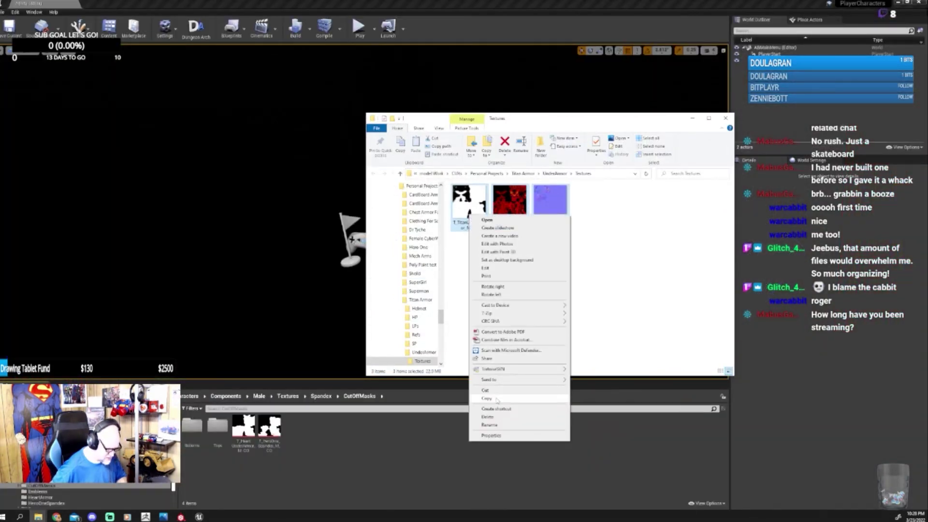
pyautogui.click(471, 203)
pyautogui.moveTo(472, 203); pyautogui.dragTo(336, 450)
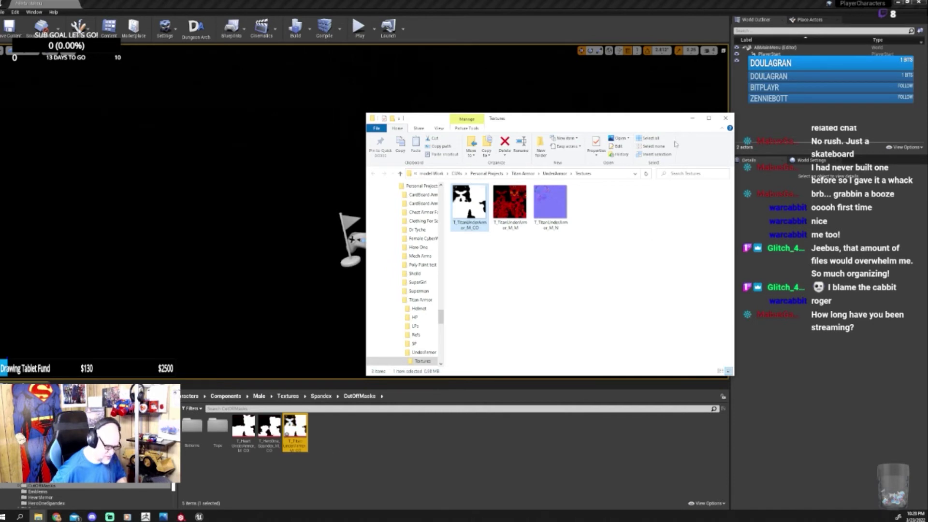
# Step: Browse to the Male > Data folder and open the MaleTopCutOffMasks data table
pyautogui.click(259, 397)
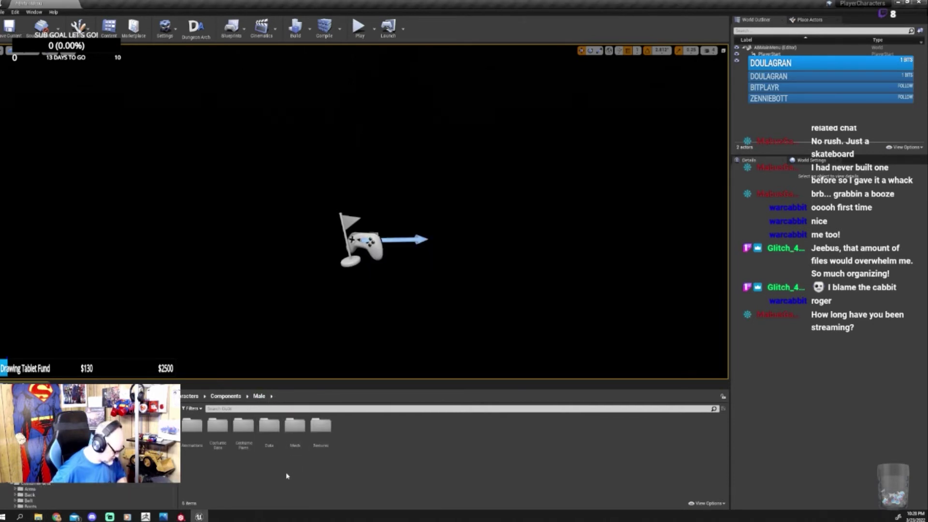
pyautogui.doubleClick(217, 428)
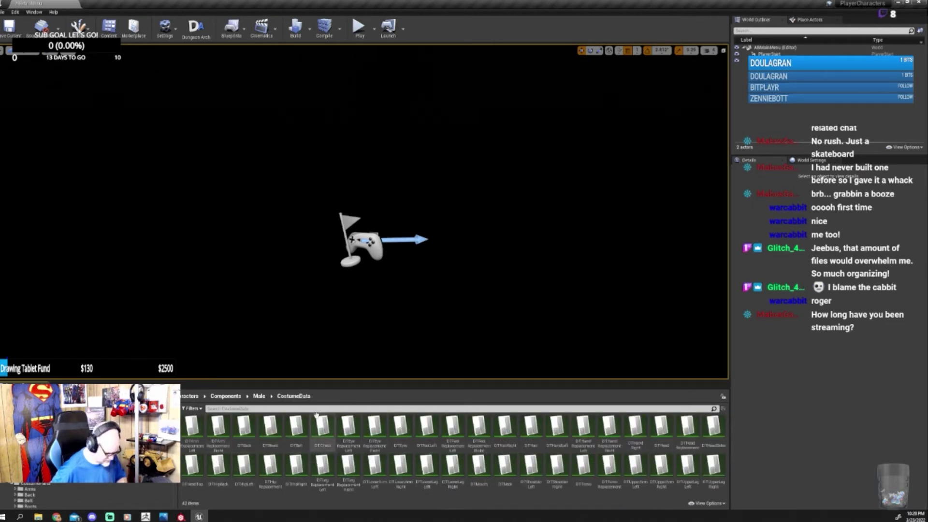
pyautogui.click(259, 396)
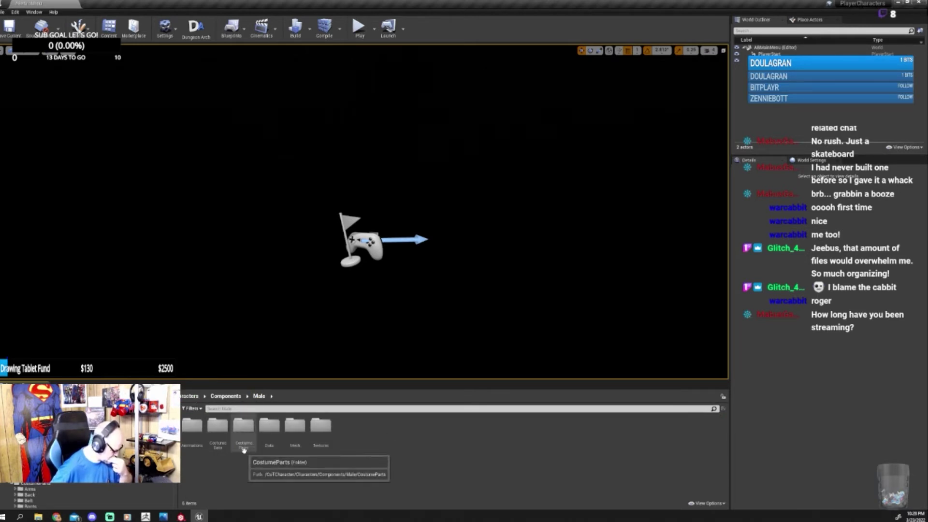
pyautogui.doubleClick(218, 425)
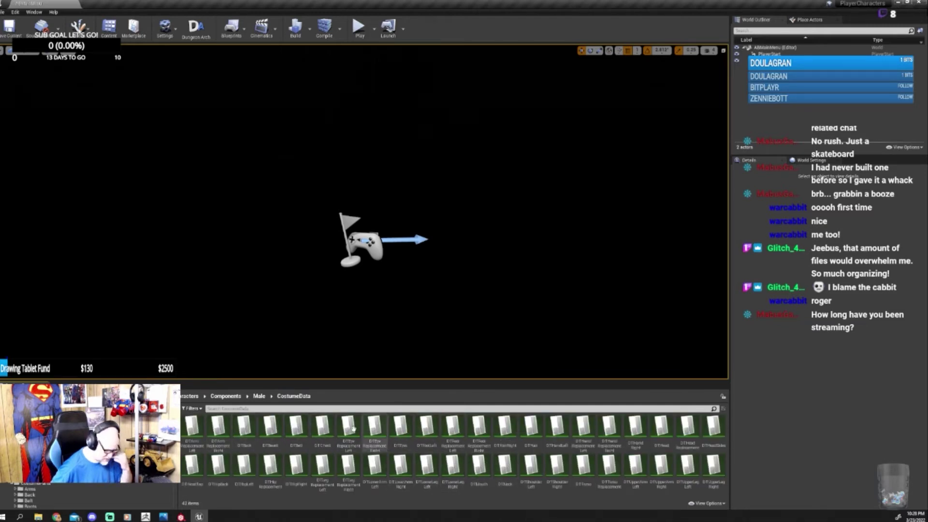
pyautogui.click(259, 396)
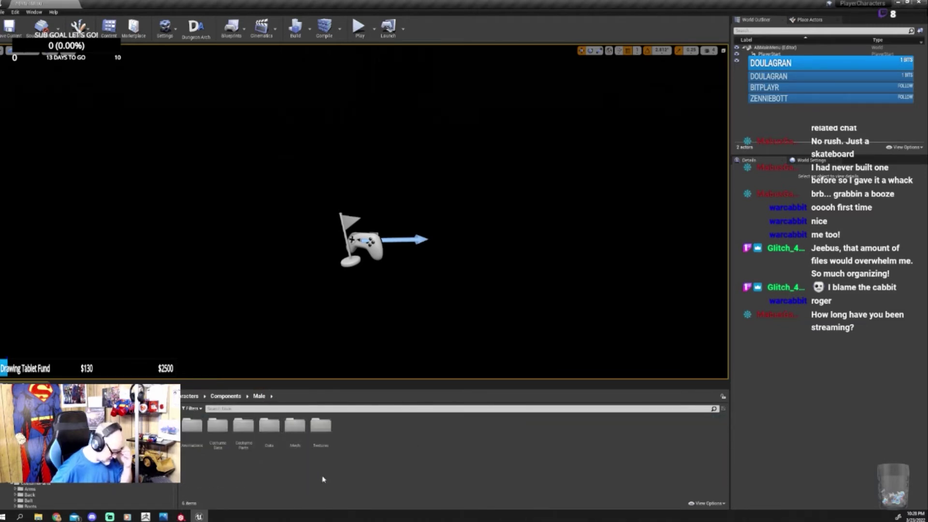
pyautogui.doubleClick(269, 426)
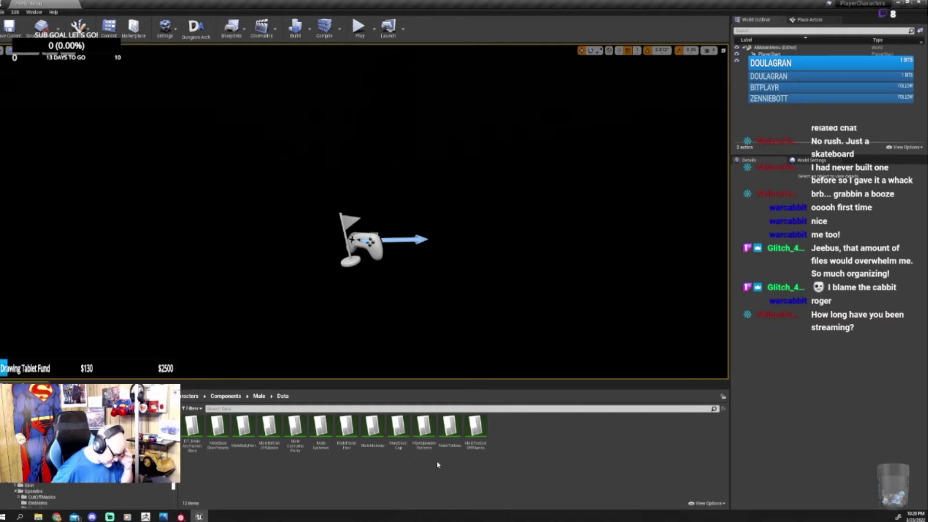
pyautogui.doubleClick(476, 427)
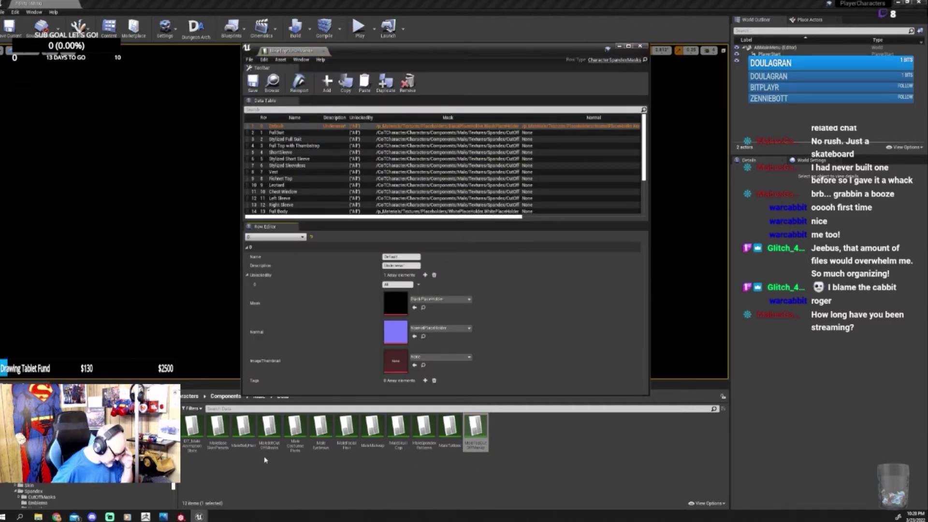
# Step: Open MaleBotCutOffMasks as well, maximize the editor, and return to MaleTopCutOffMasks
pyautogui.doubleClick(269, 427)
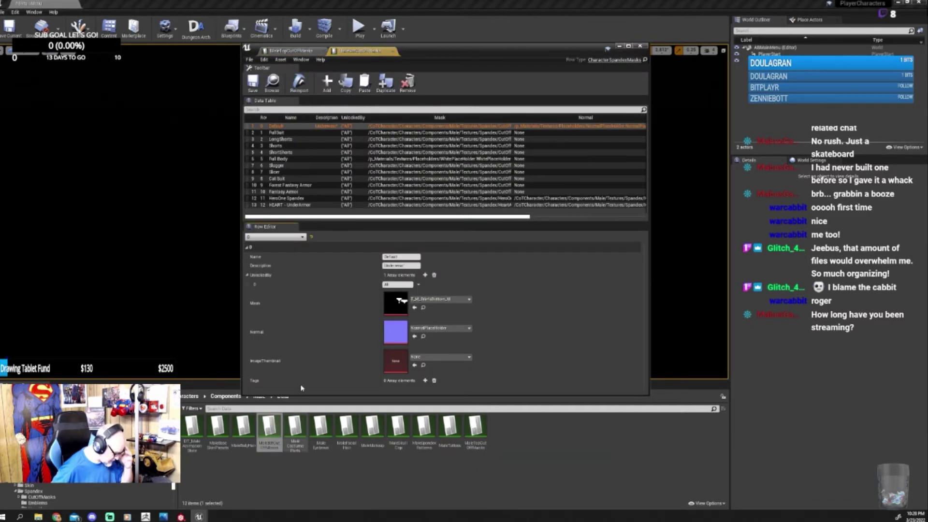
pyautogui.doubleClick(442, 55)
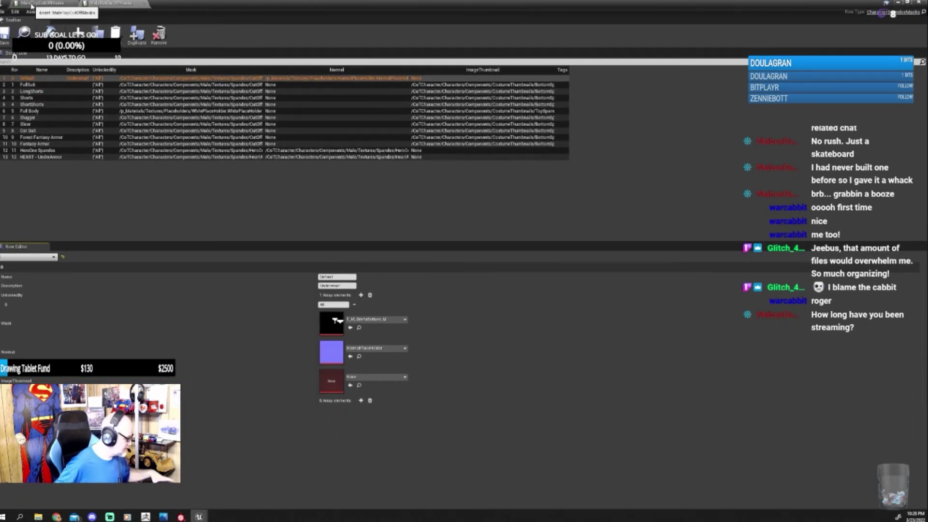
pyautogui.click(31, 6)
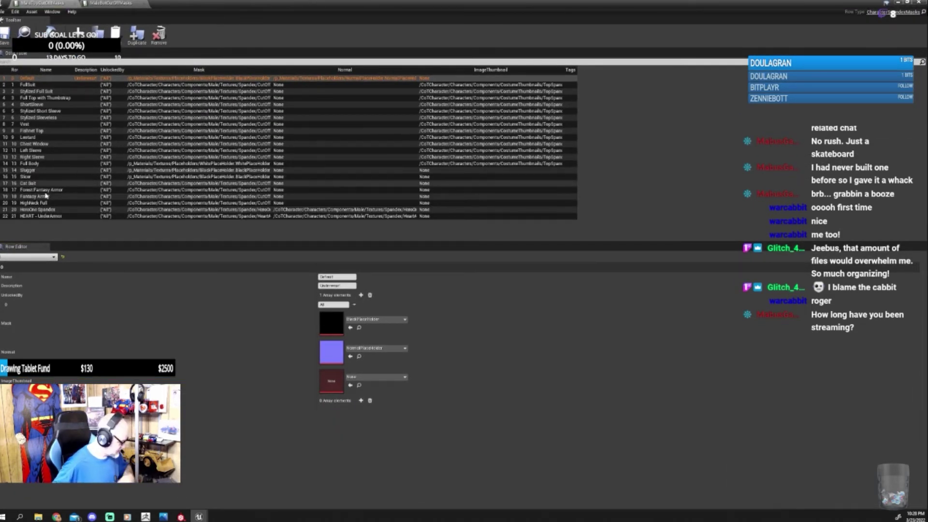
pyautogui.click(50, 216)
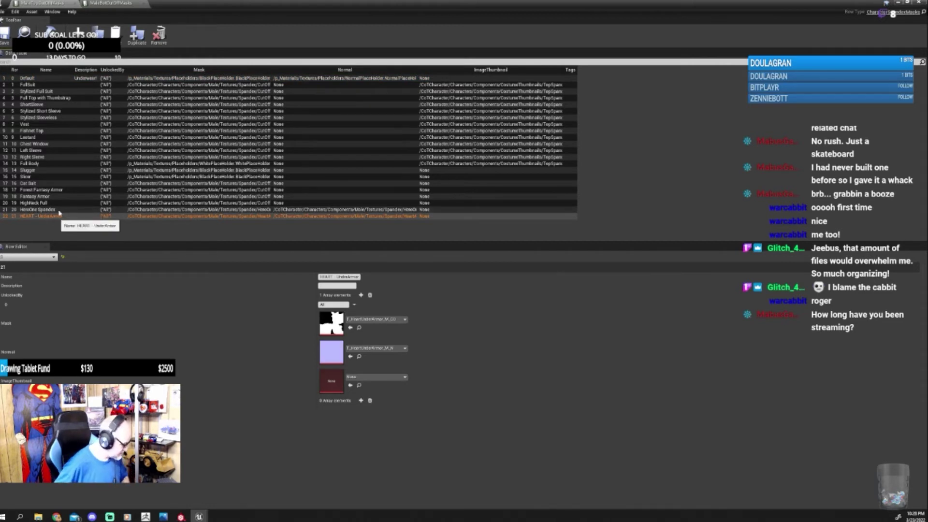
# Step: Add a new row 22 to the top table with Name TitanUnderArmor
pyautogui.click(78, 32)
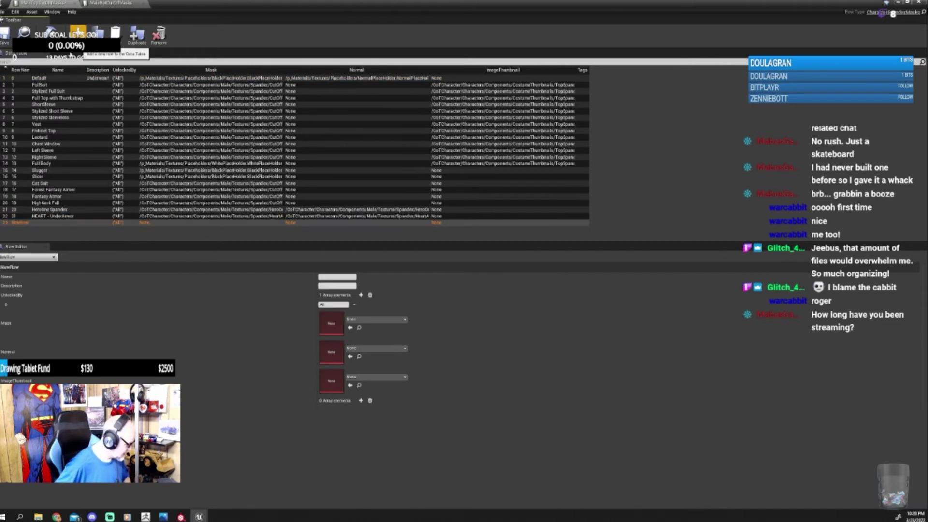
pyautogui.doubleClick(18, 224)
pyautogui.write('22')
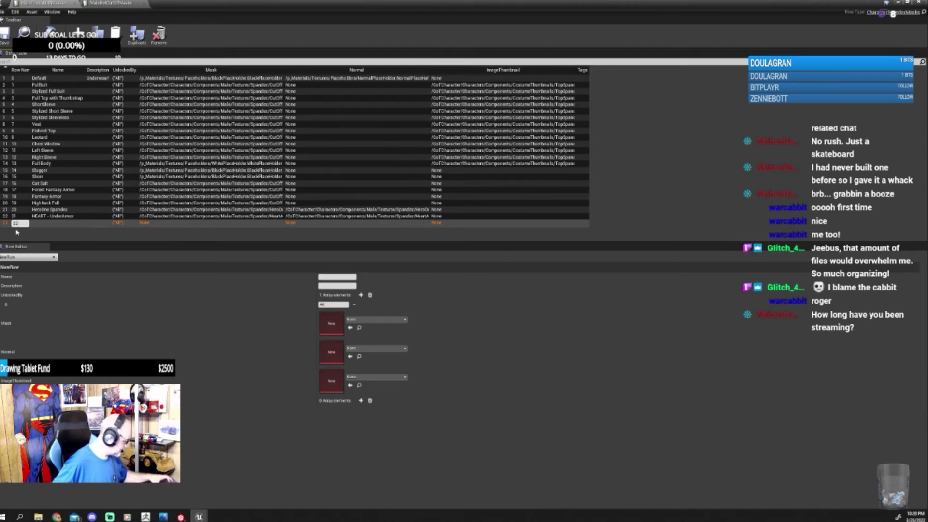
pyautogui.press('Return')
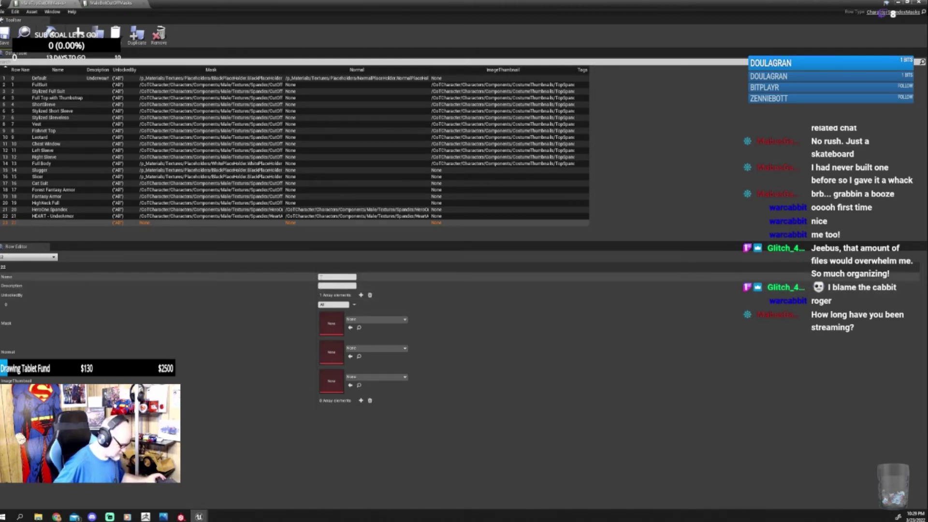
pyautogui.click(327, 278)
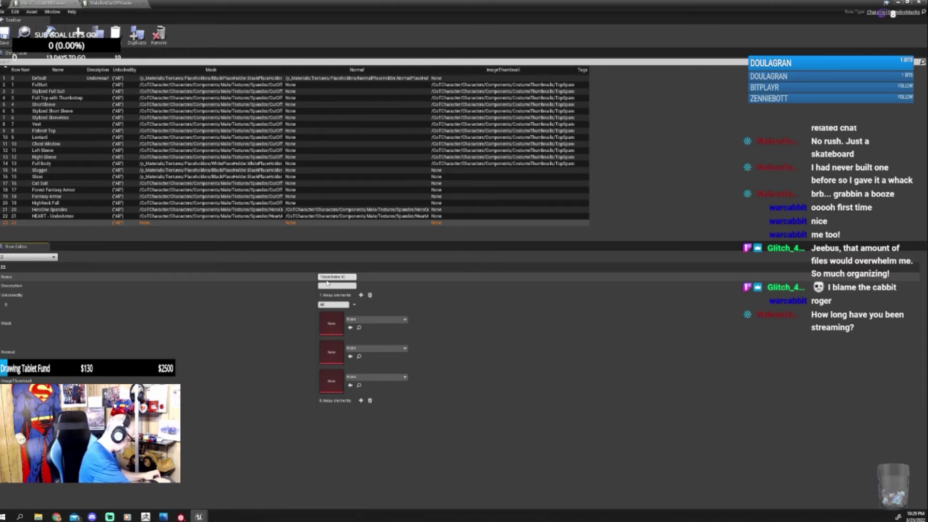
pyautogui.press('Return')
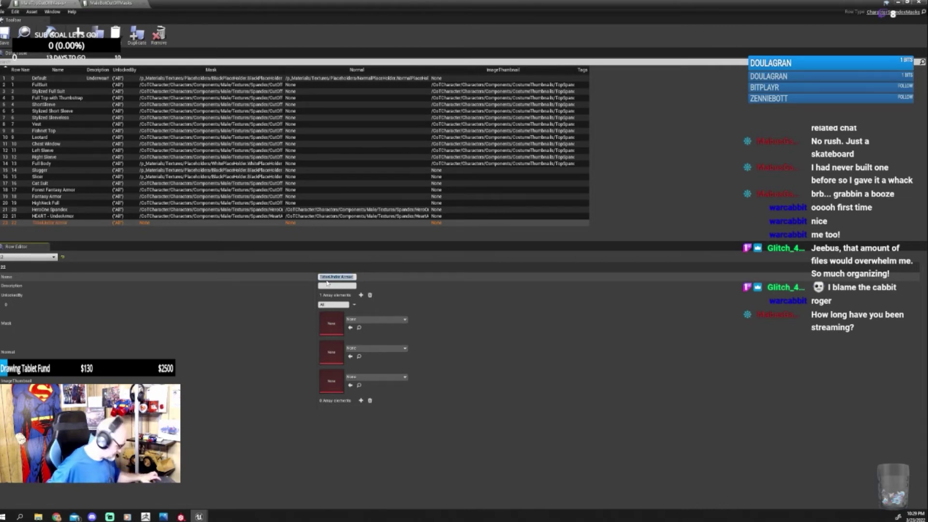
pyautogui.click(292, 339)
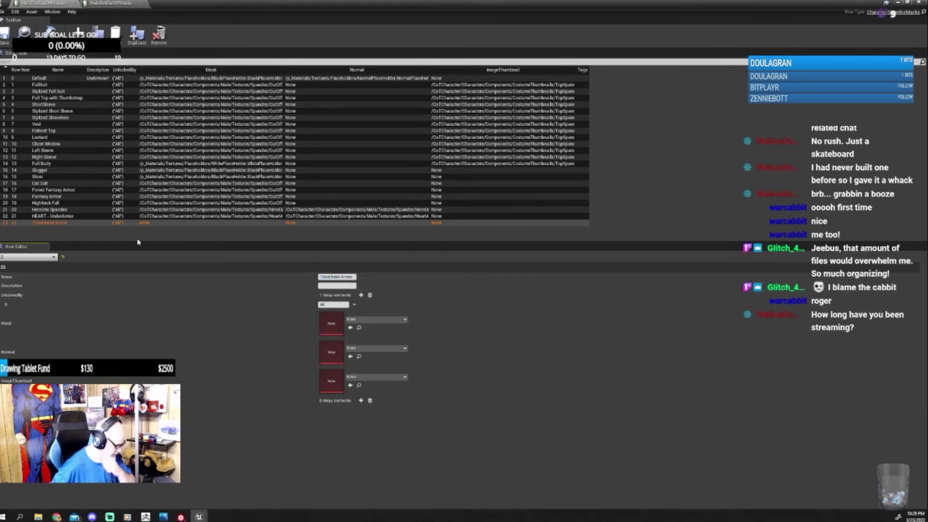
# Step: Set the new row's Mask to T_TitanUnderArmor_M_CO
pyautogui.click(72, 216)
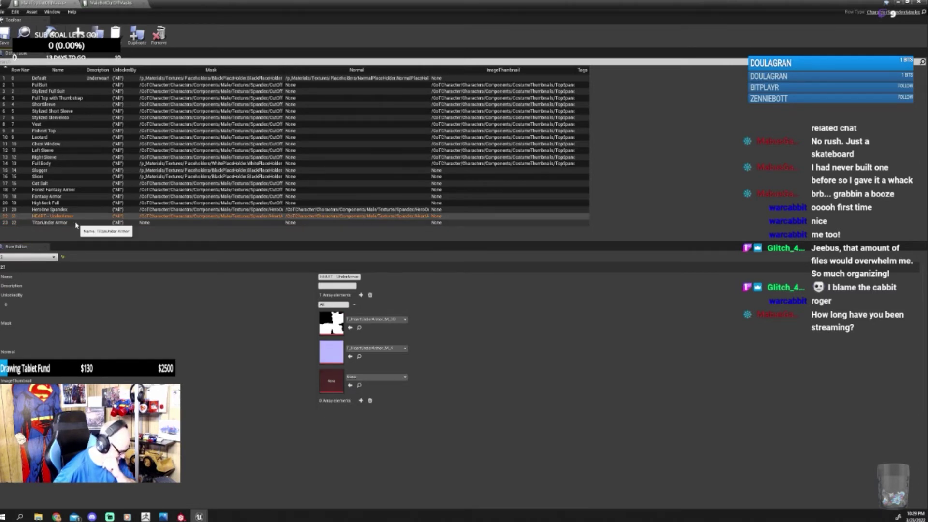
pyautogui.click(76, 223)
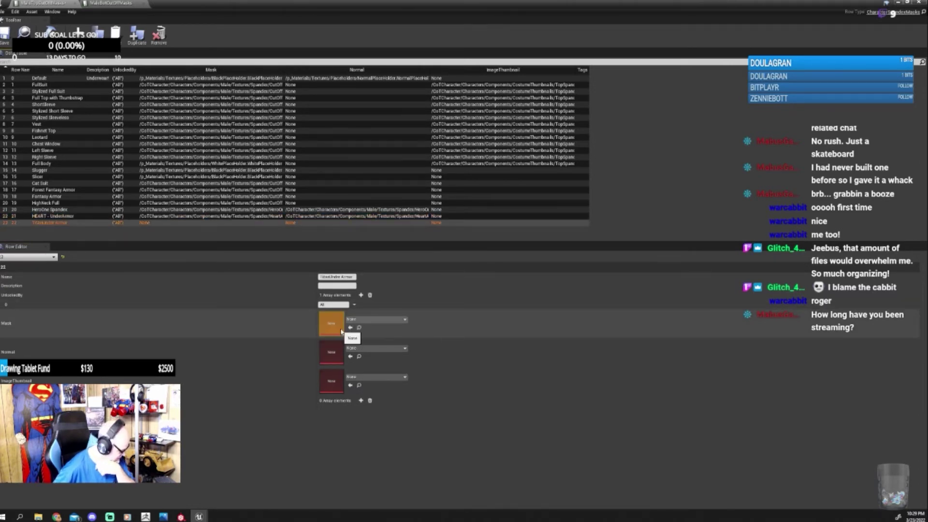
pyautogui.click(376, 320)
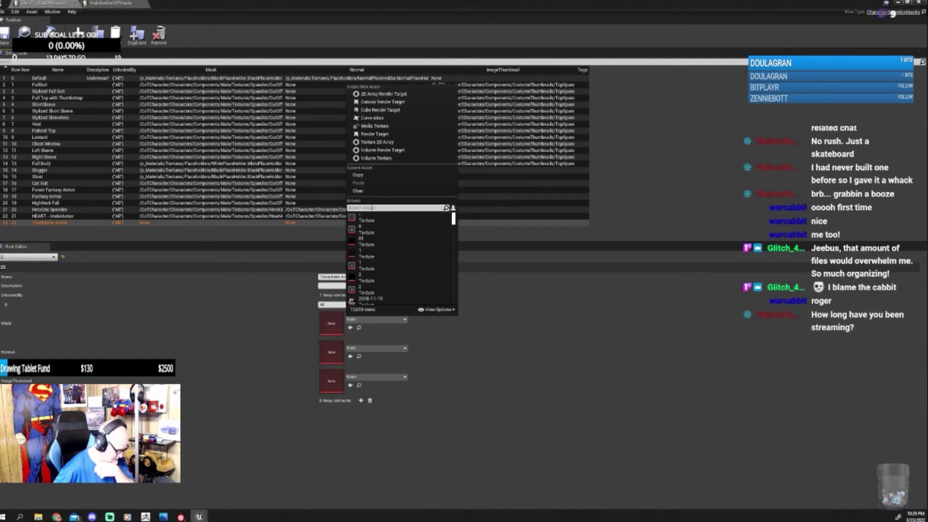
pyautogui.write('tit')
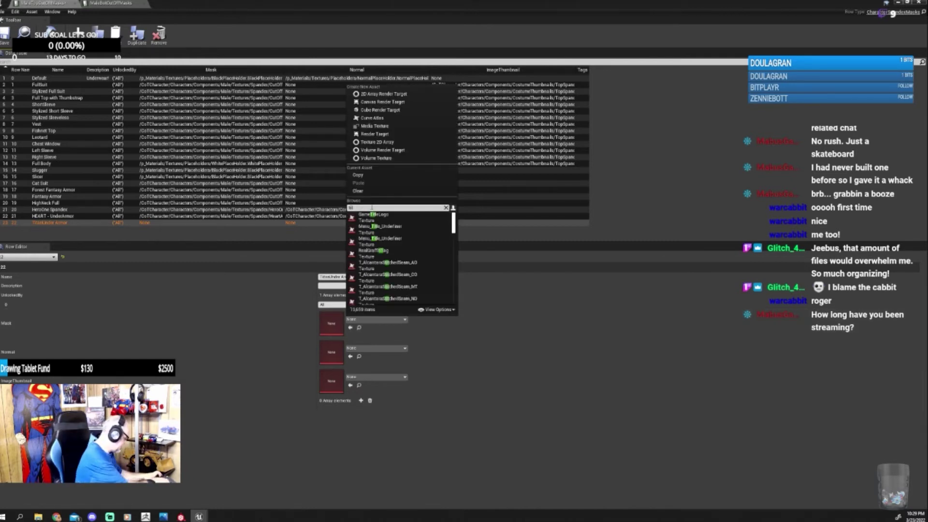
pyautogui.write('an')
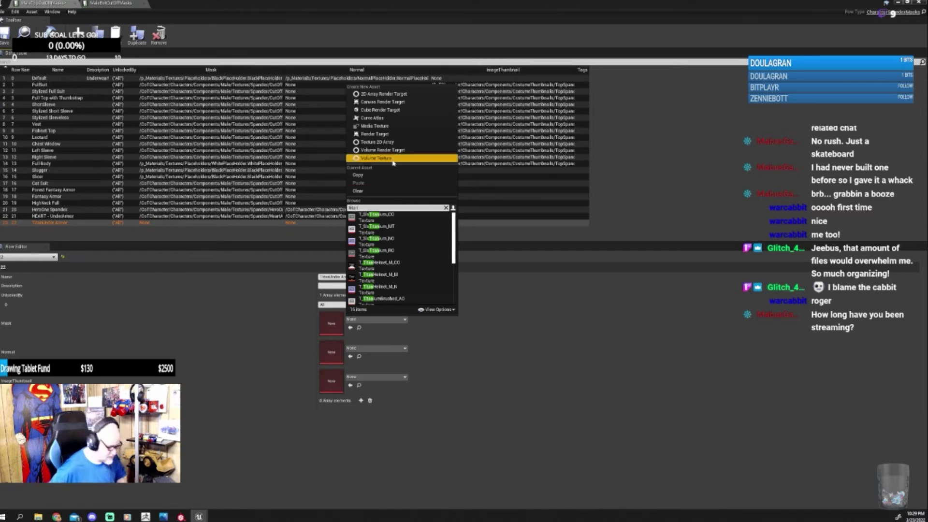
pyautogui.scroll(-1, 408, 245)
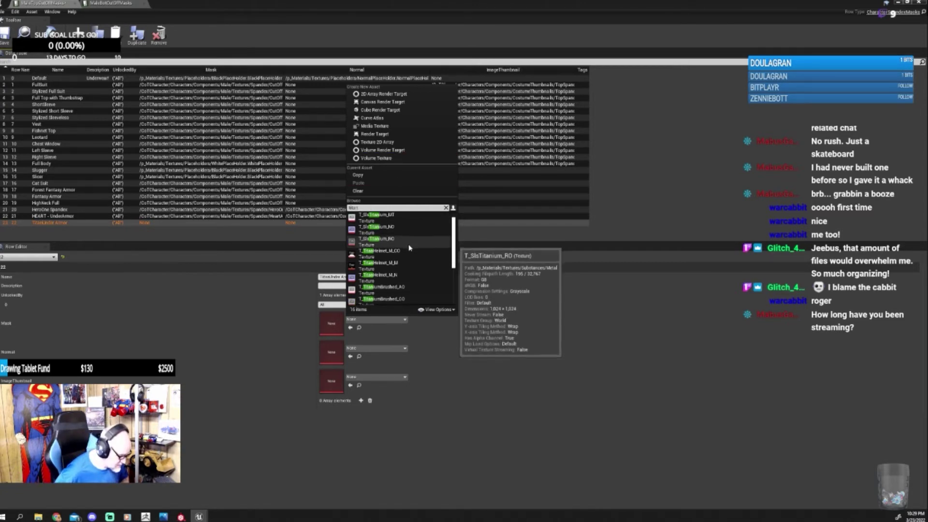
pyautogui.scroll(-3, 409, 245)
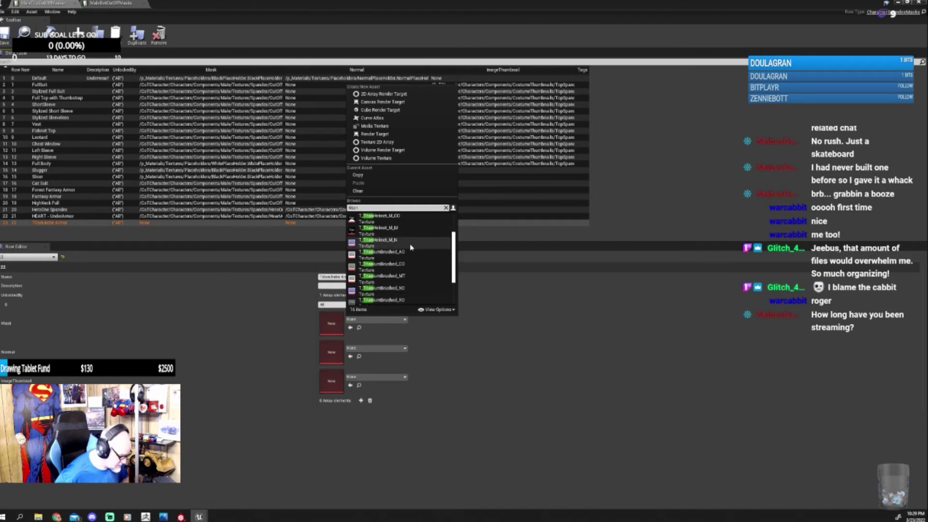
pyautogui.scroll(-3, 410, 247)
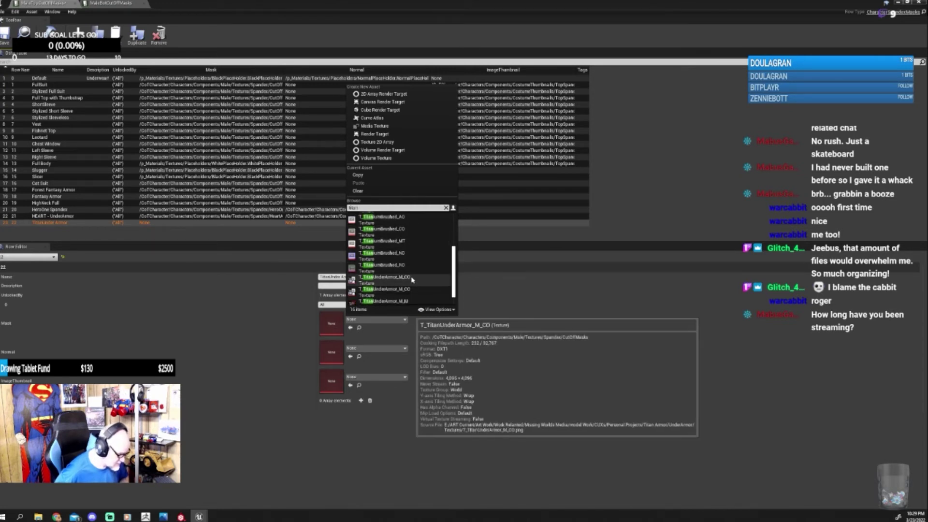
pyautogui.click(412, 279)
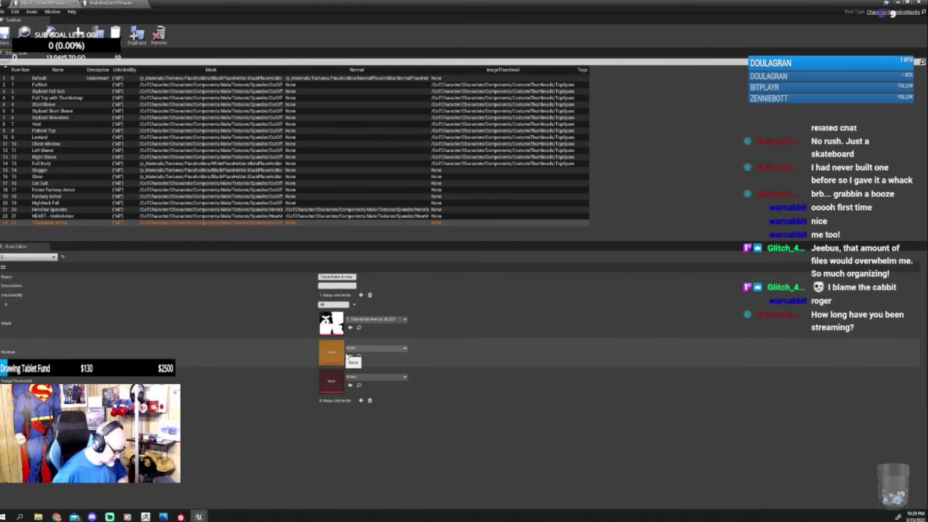
# Step: Set the row's Normal to T_TitanUnderArmor_M_N and save the top table
pyautogui.click(368, 348)
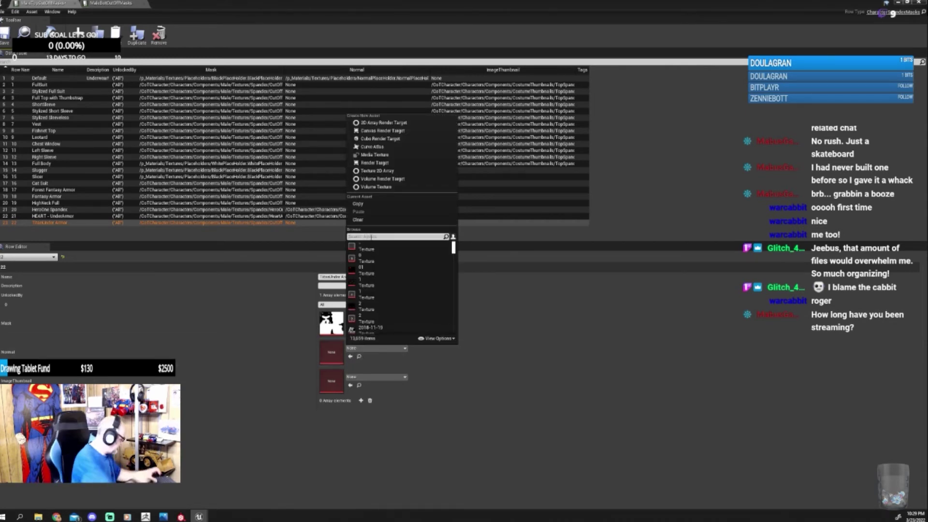
pyautogui.write('titan')
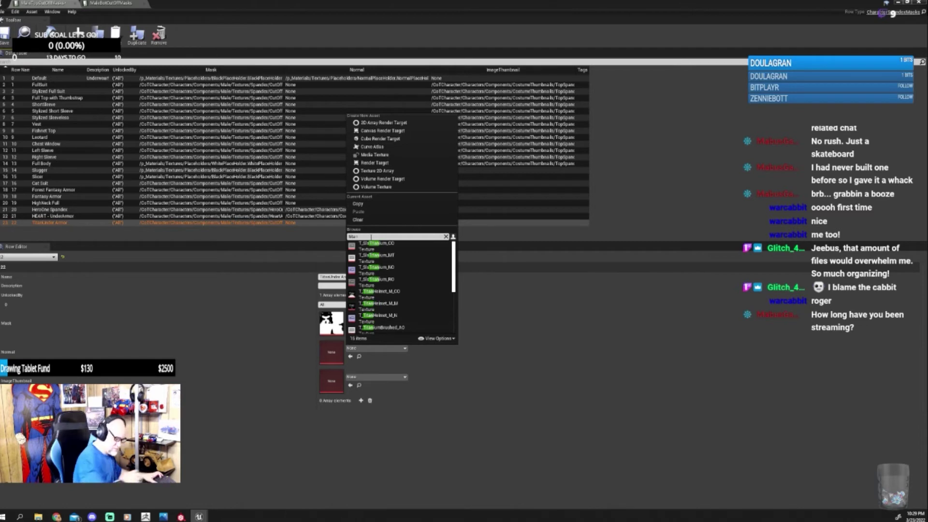
pyautogui.scroll(-3, 407, 255)
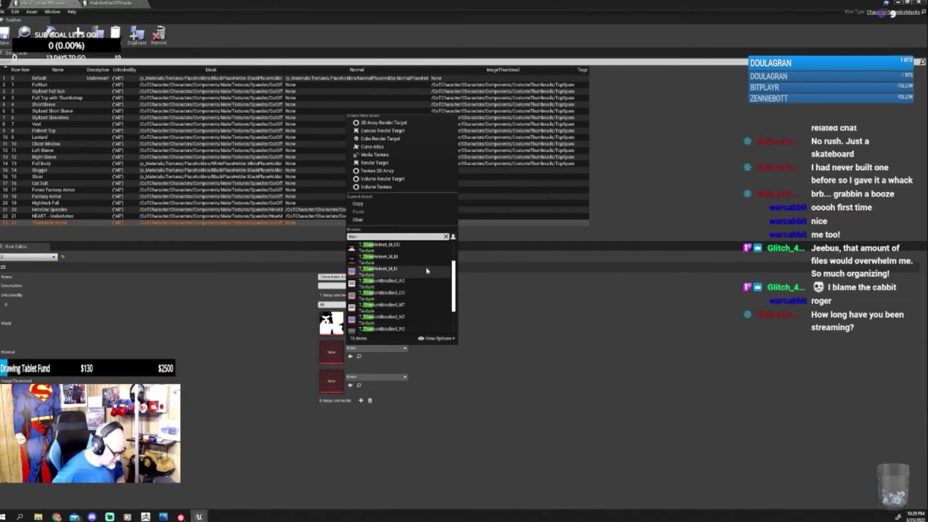
pyautogui.scroll(-1, 426, 273)
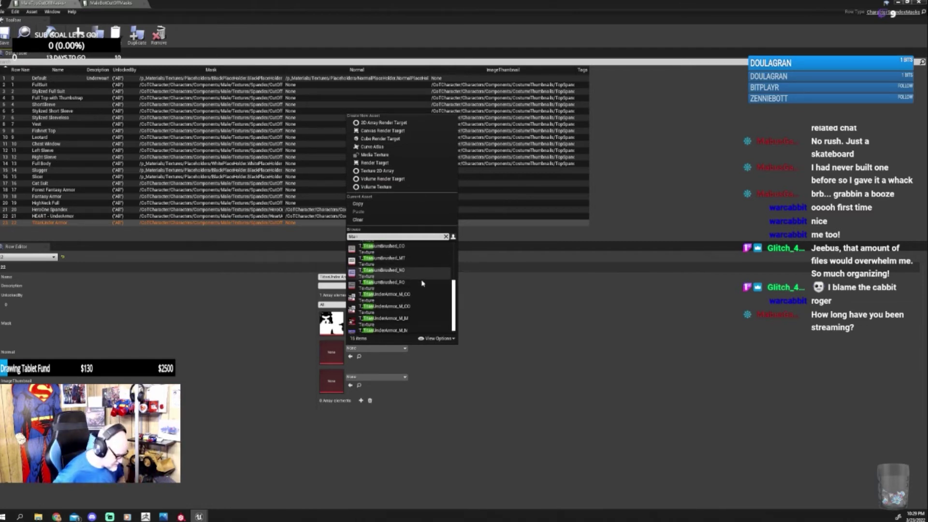
pyautogui.click(401, 331)
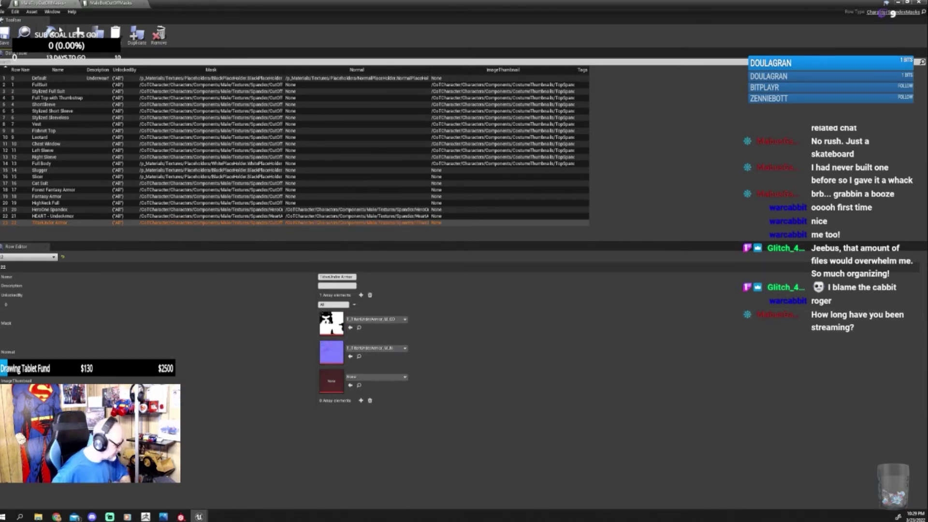
pyautogui.click(5, 34)
# Step: In the bottom table, add row 13 with Name TitanUnder Armor
pyautogui.click(111, 3)
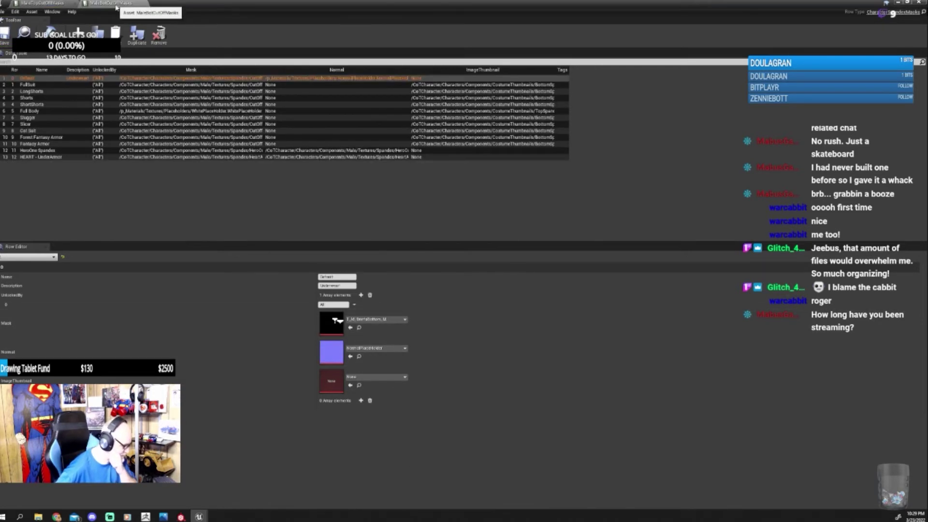
pyautogui.click(47, 157)
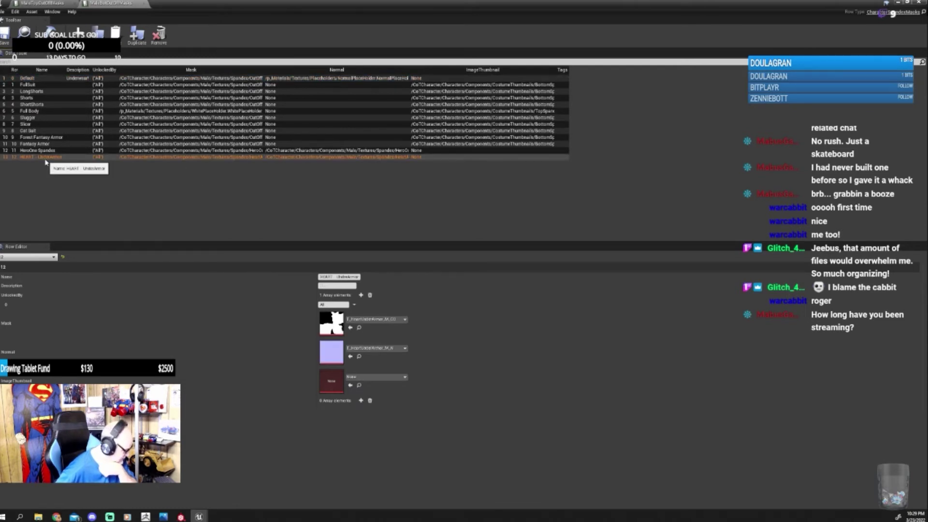
pyautogui.click(78, 33)
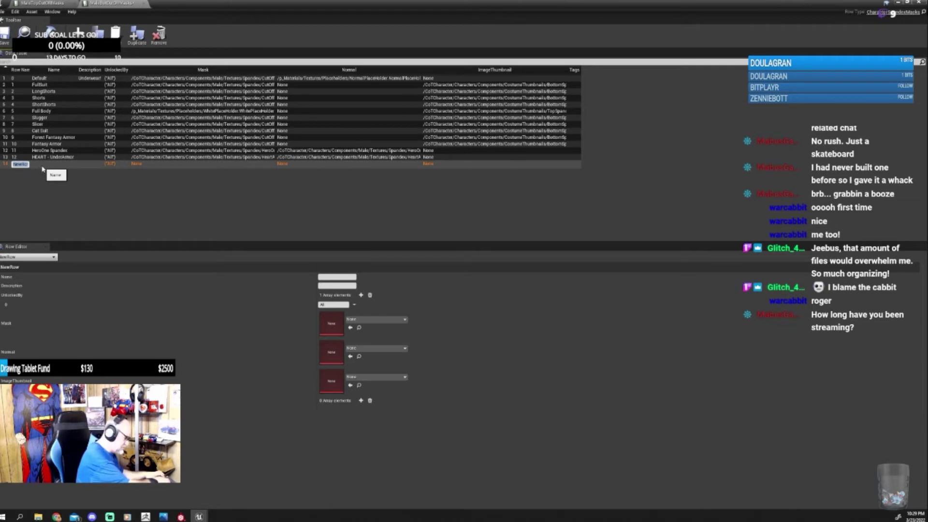
pyautogui.write('13')
pyautogui.press('Return')
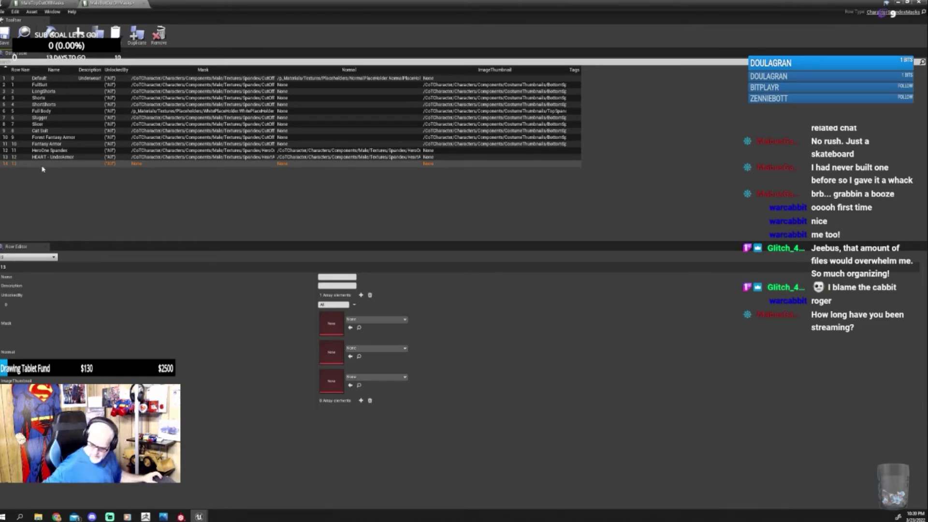
pyautogui.click(330, 277)
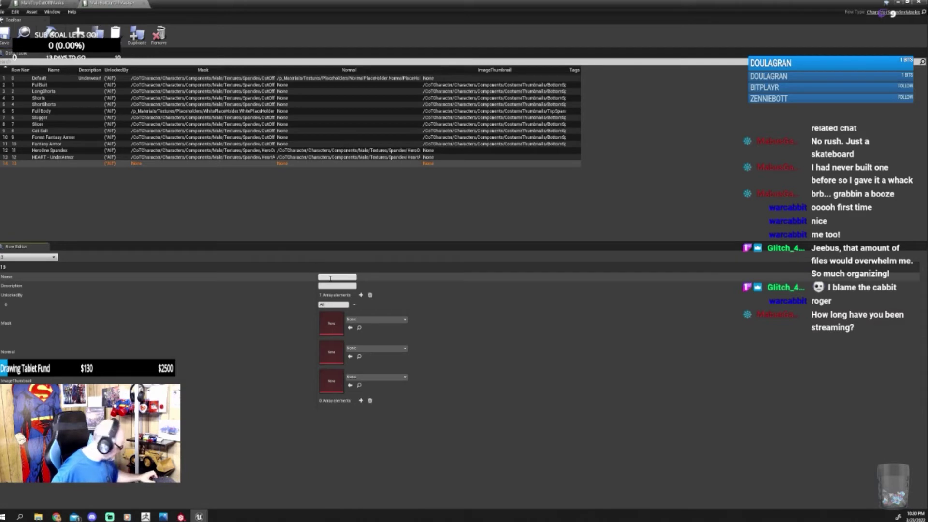
pyautogui.write('TitanUnder Armor')
pyautogui.press('Return')
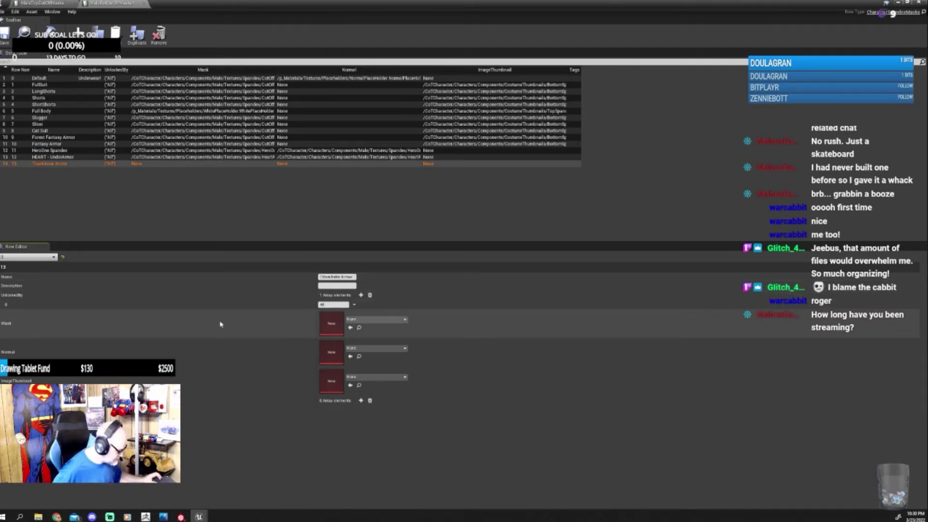
# Step: Set row 13's Mask to T_TitanUnderArmor_M_CO
pyautogui.click(376, 320)
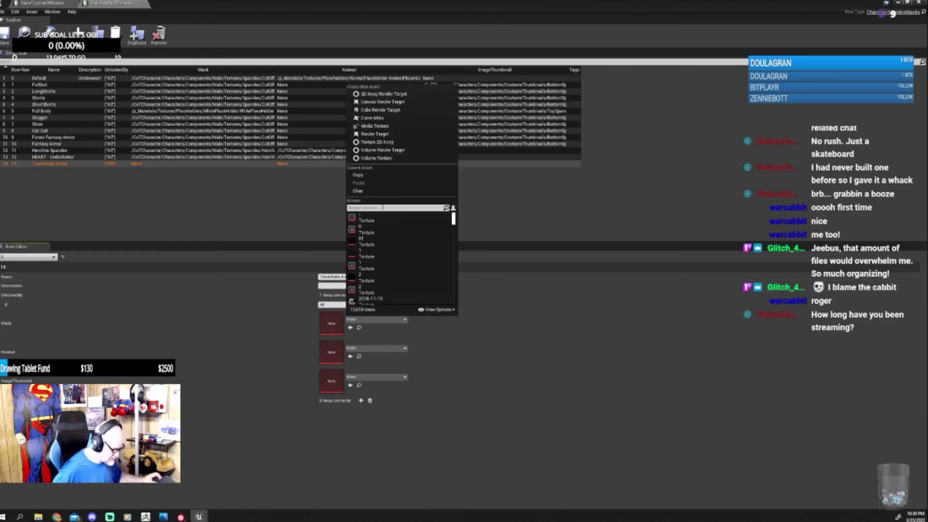
pyautogui.write('Tita')
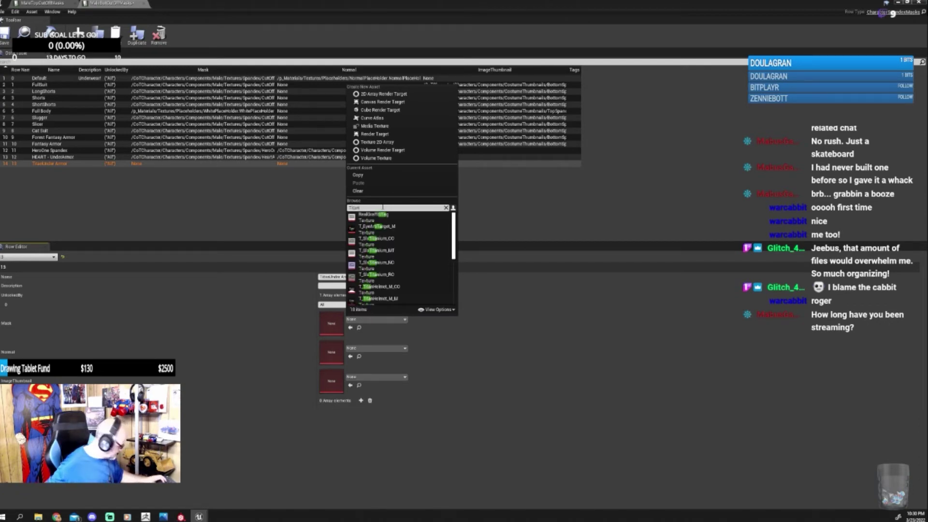
pyautogui.write('n')
pyautogui.scroll(-3, 415, 249)
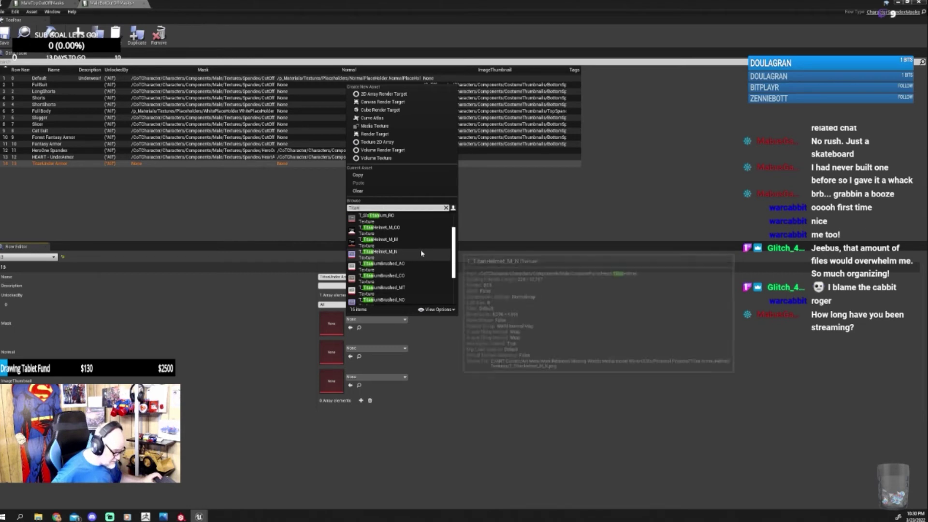
pyautogui.scroll(-3, 421, 253)
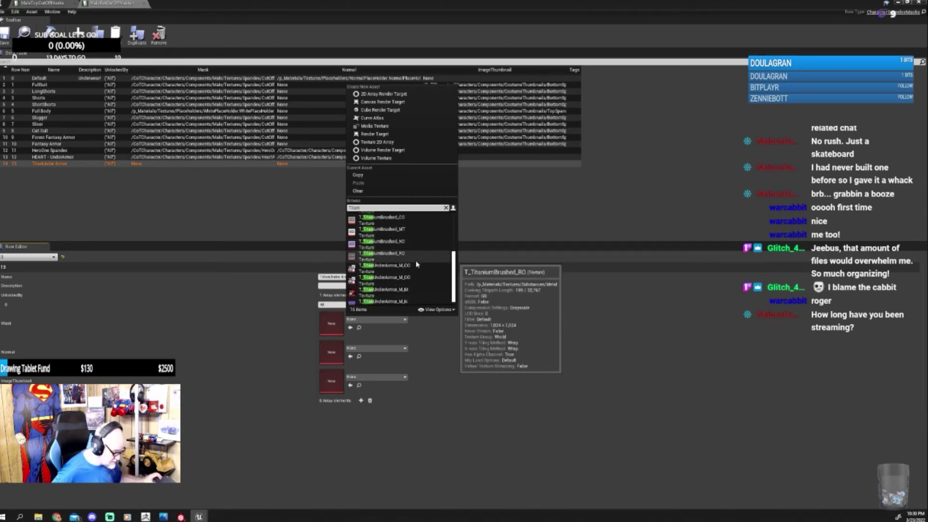
pyautogui.click(411, 266)
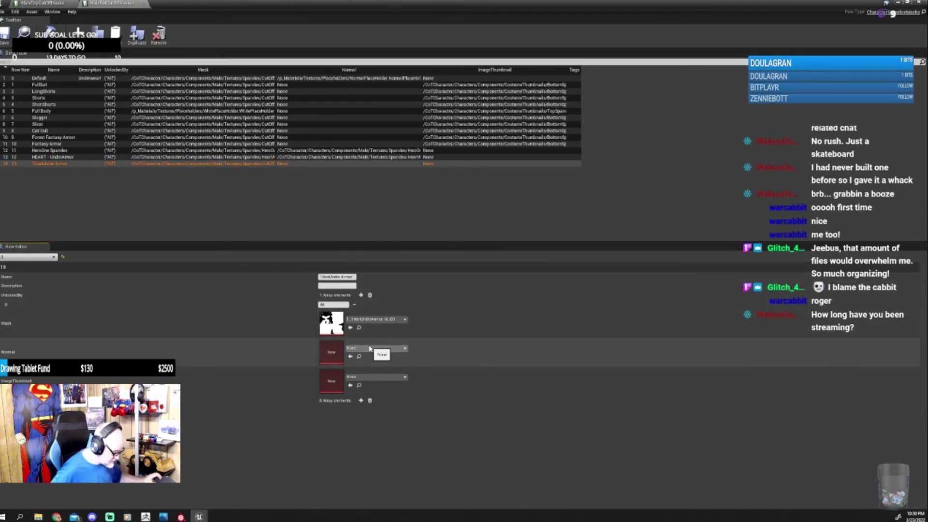
# Step: Set row 13's Normal to T_TitanUnderArmor_M_N and minimize the data table editor
pyautogui.click(370, 348)
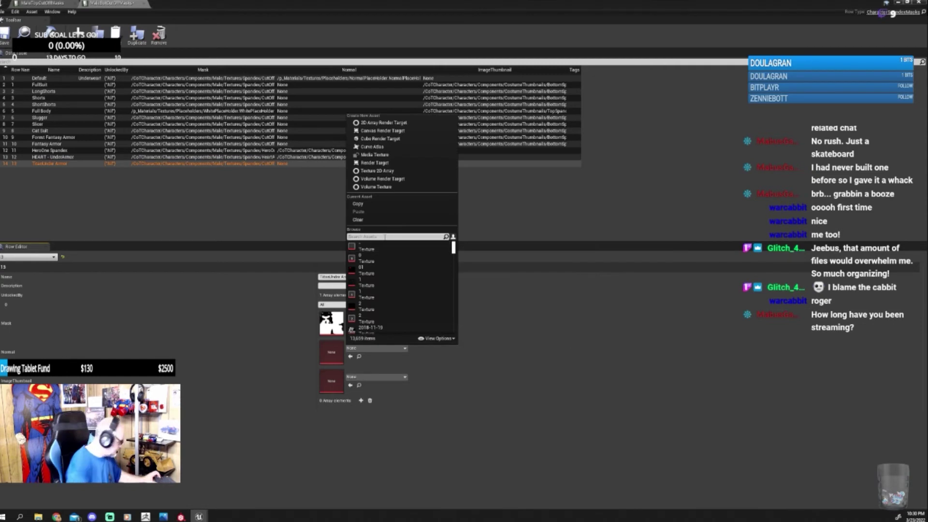
pyautogui.write('Tita')
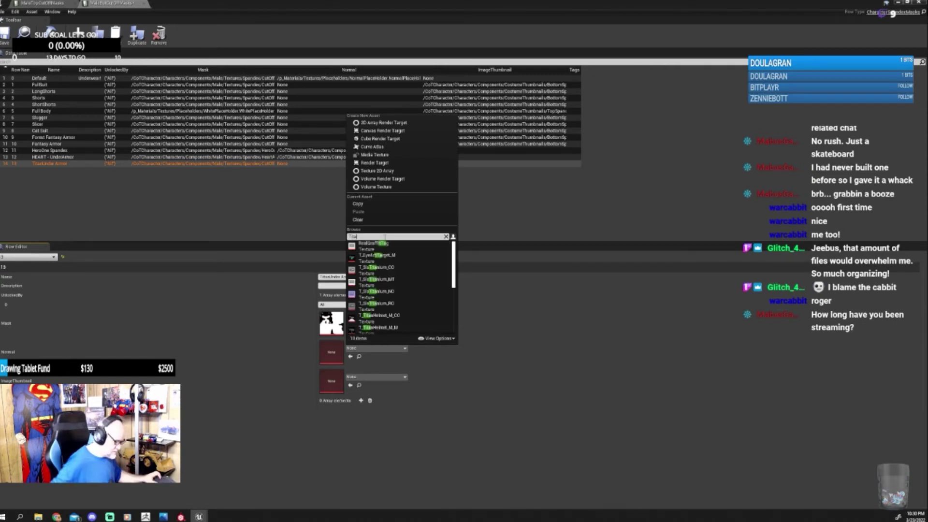
pyautogui.write('n')
pyautogui.scroll(-1, 428, 281)
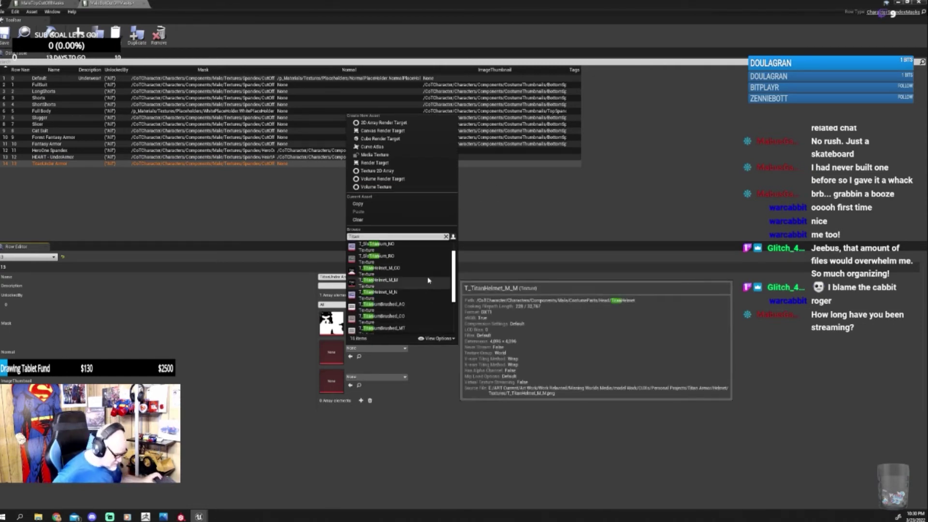
pyautogui.scroll(-5, 428, 280)
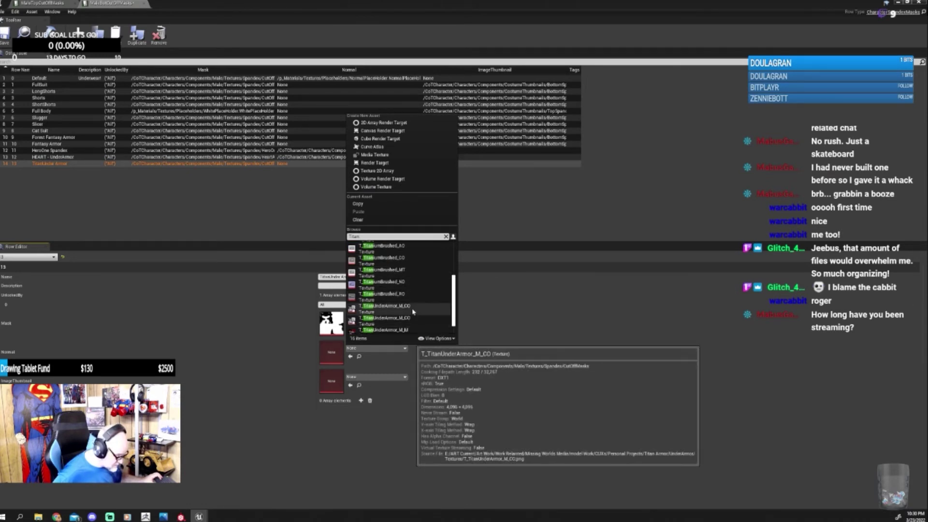
pyautogui.scroll(-1, 411, 312)
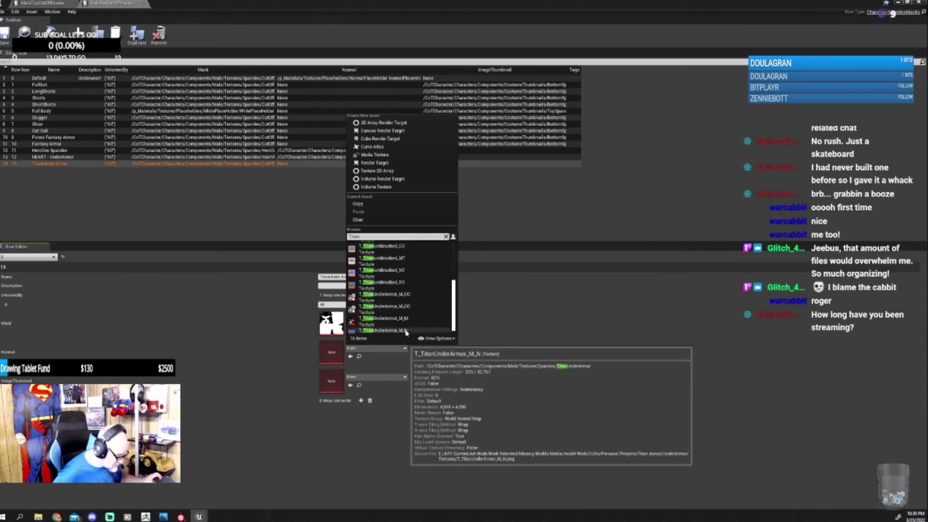
pyautogui.click(405, 331)
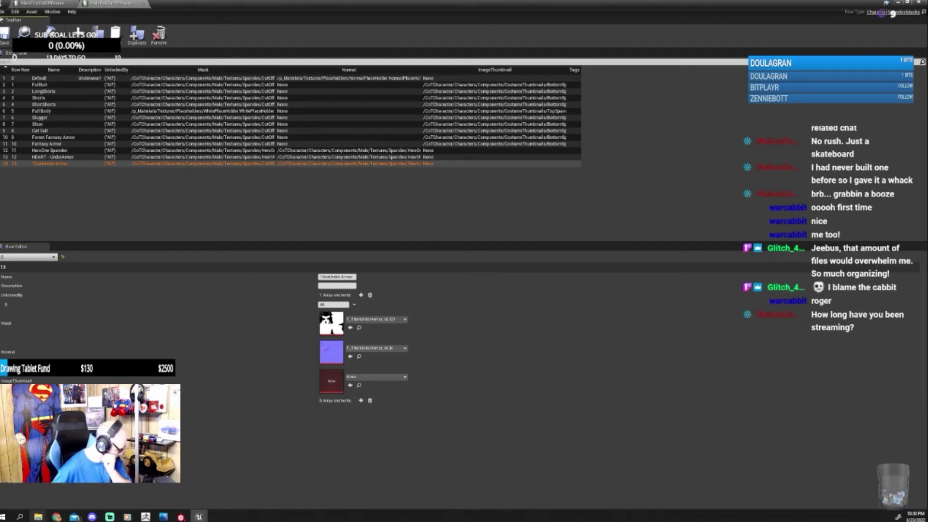
pyautogui.click(898, 3)
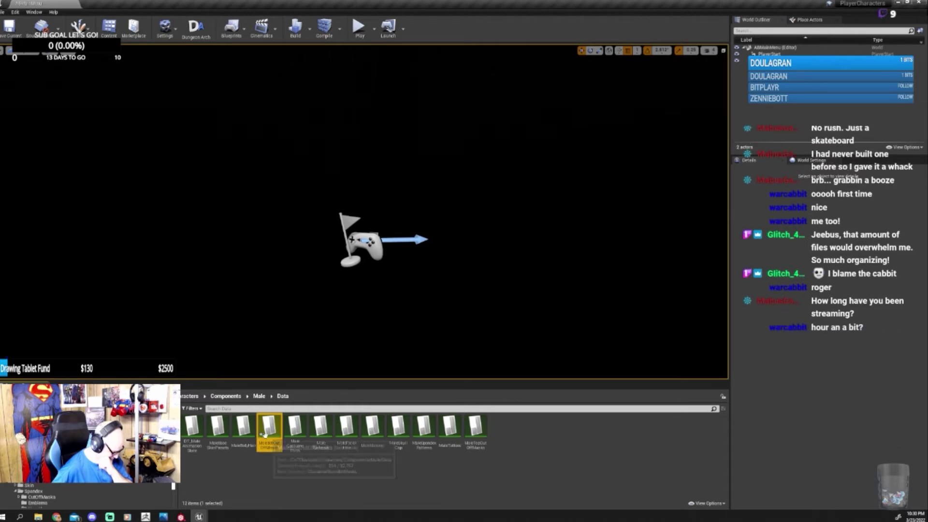
pyautogui.click(199, 517)
pyautogui.click(232, 481)
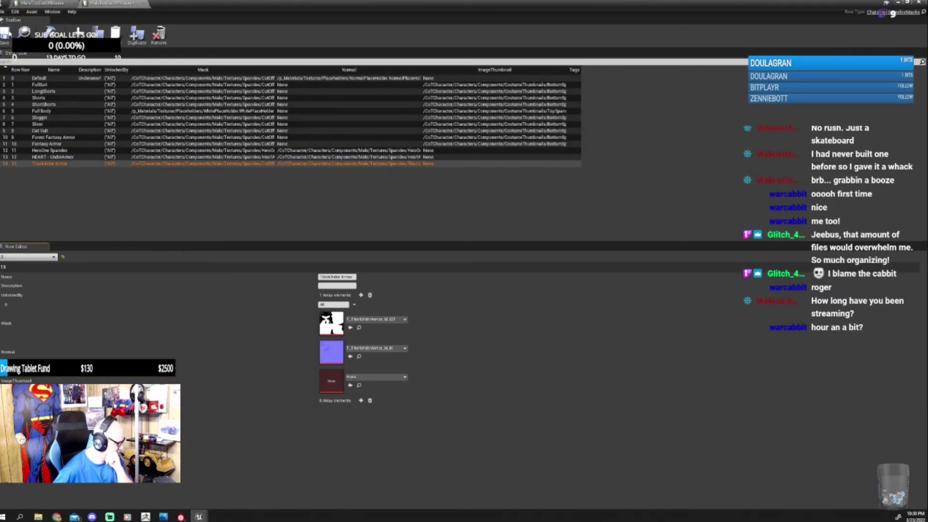
pyautogui.click(48, 4)
pyautogui.click(6, 33)
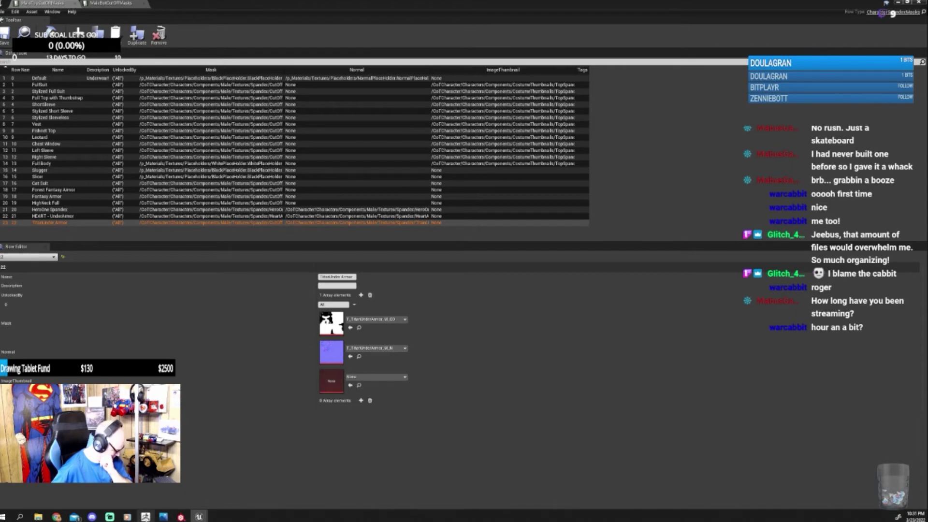
pyautogui.moveTo(199, 516)
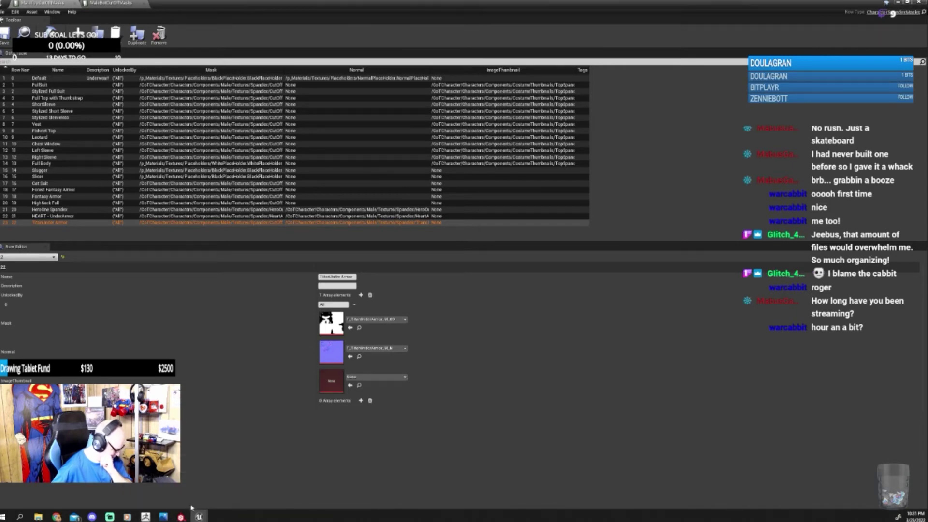
pyautogui.click(181, 516)
pyautogui.click(185, 508)
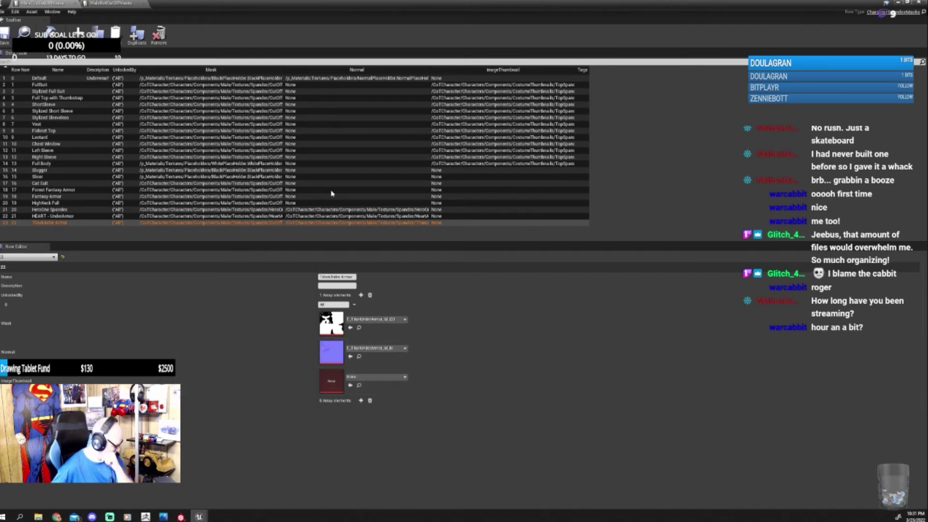
pyautogui.click(899, 3)
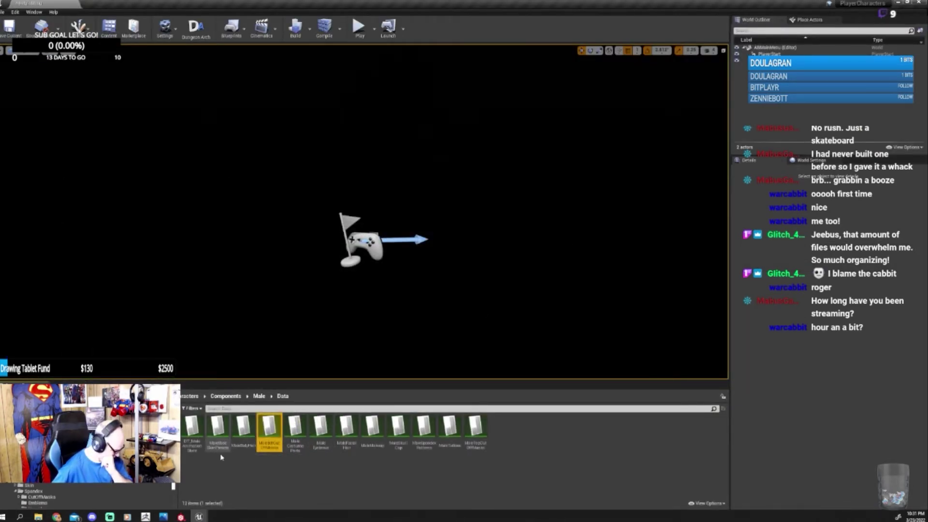
# Step: Peek into CostumeParts, then return to the Male folder's six subfolders
pyautogui.click(258, 396)
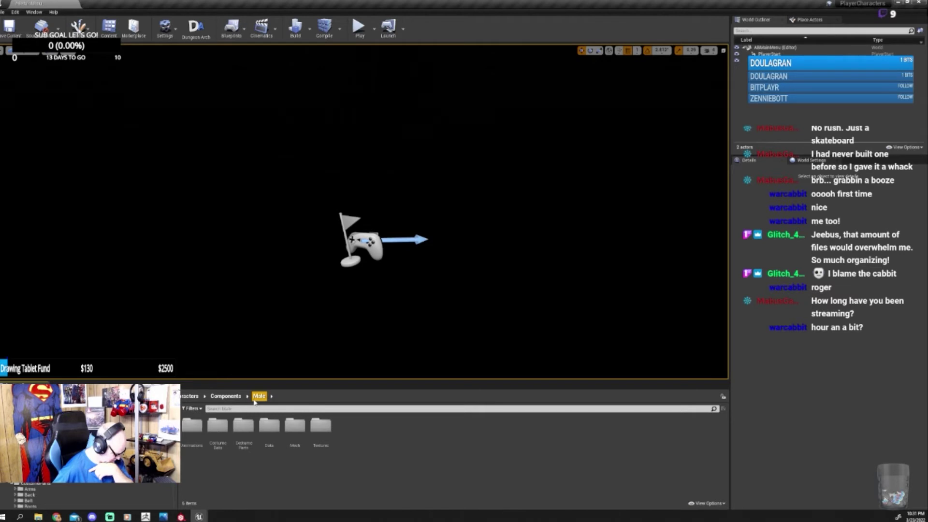
pyautogui.doubleClick(251, 427)
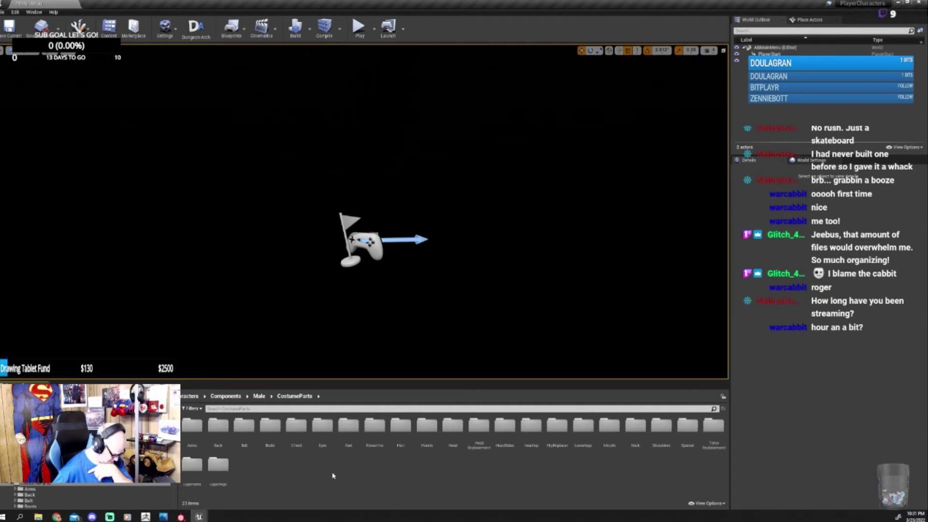
pyautogui.click(259, 396)
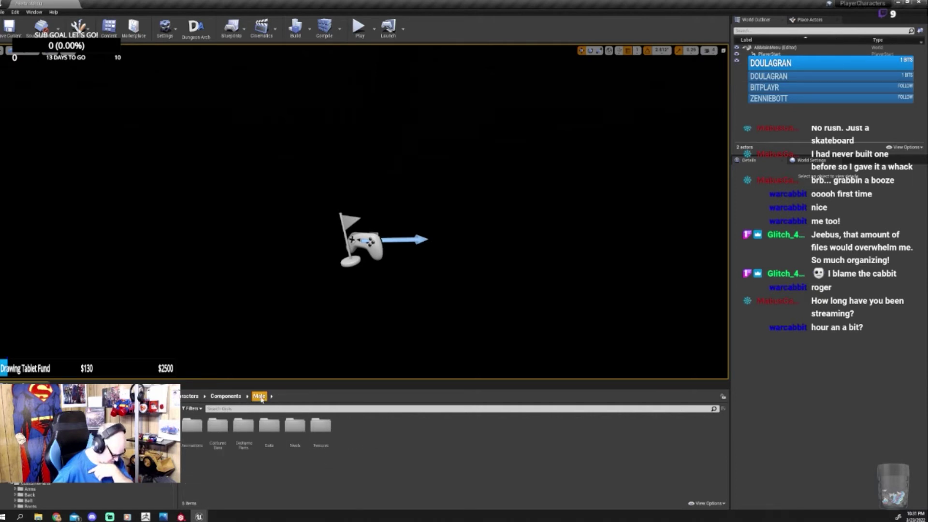
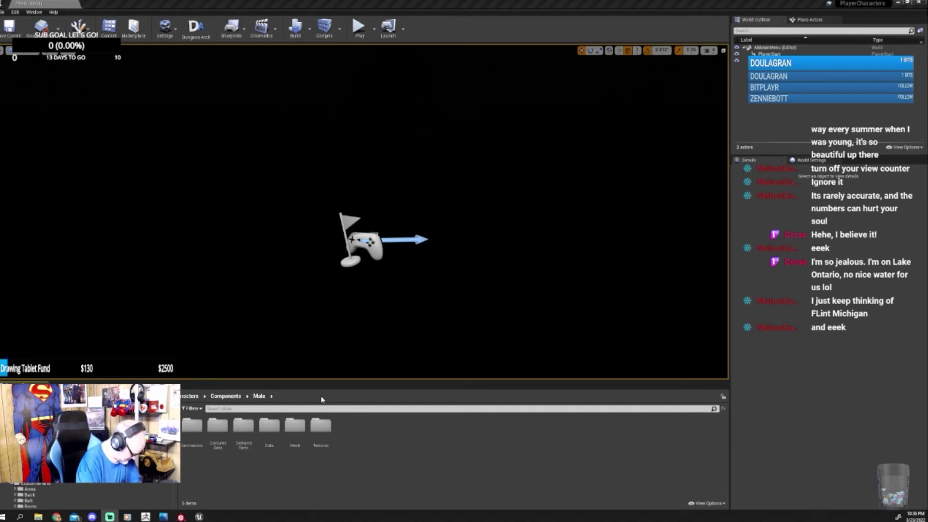
# Step: Open the CostumeData folder and launch Play-in-Editor to reach the City of Titans title screen
pyautogui.doubleClick(218, 426)
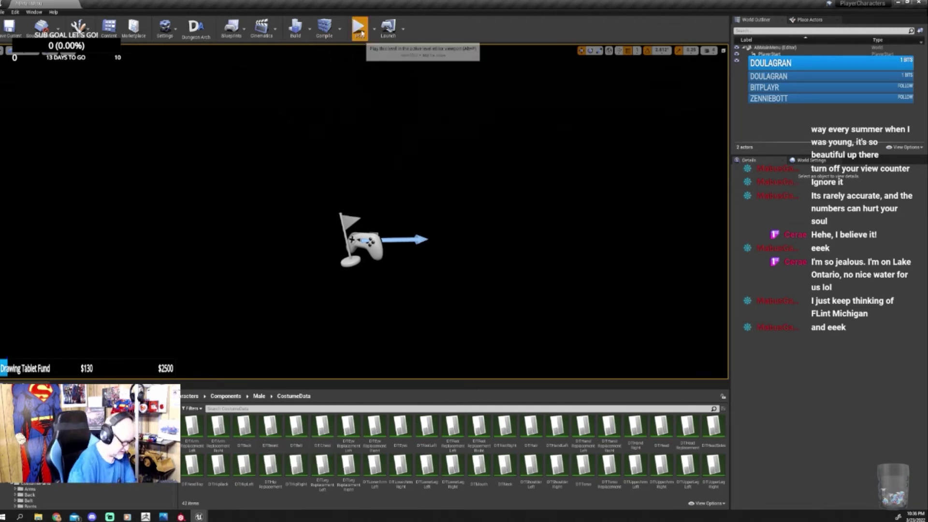
pyautogui.click(361, 32)
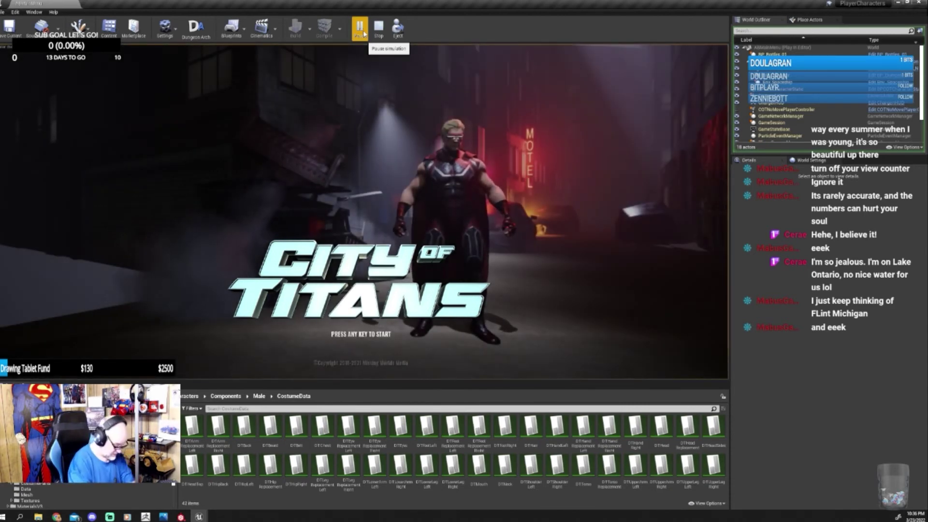
# Step: Begin a New Character and load Titan Armor from the Save/Load Saved Characters list
pyautogui.press('space')
pyautogui.click(175, 203)
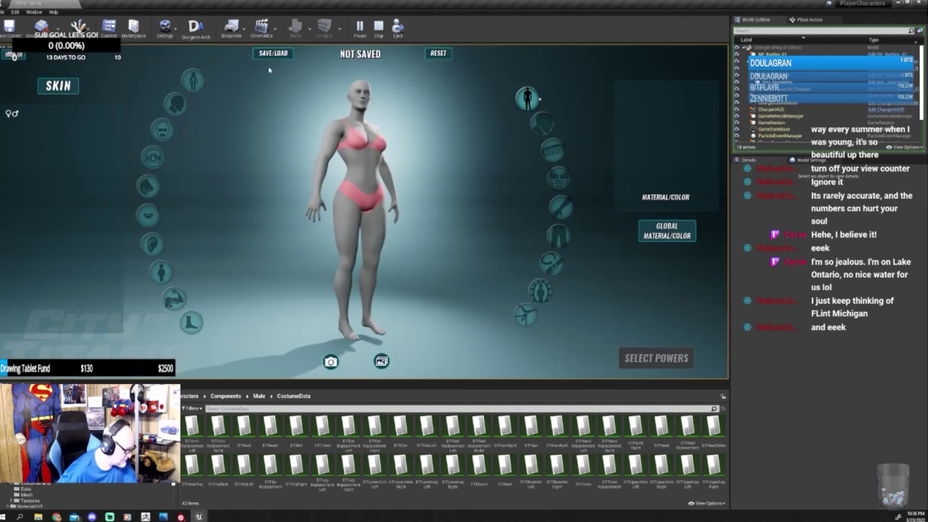
pyautogui.click(270, 55)
pyautogui.click(231, 88)
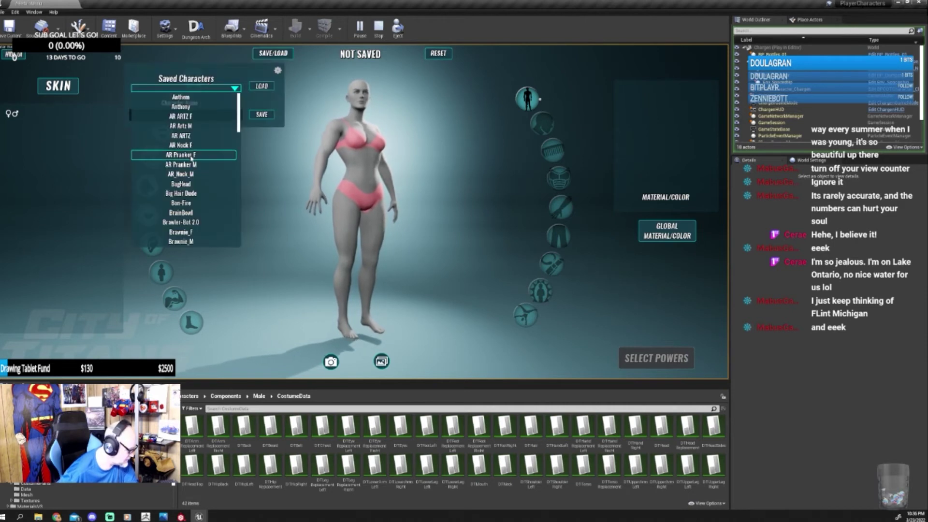
pyautogui.scroll(-5, 194, 163)
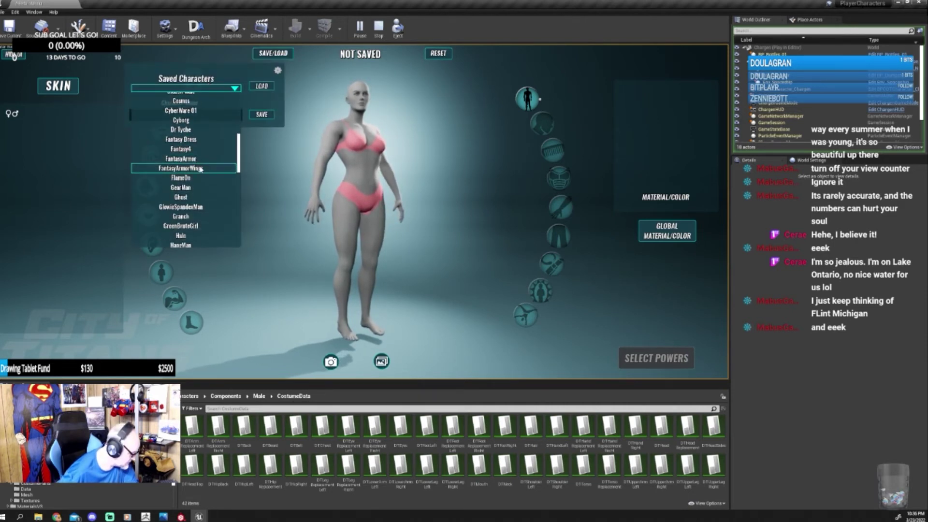
pyautogui.scroll(-3, 201, 170)
pyautogui.scroll(-8, 201, 169)
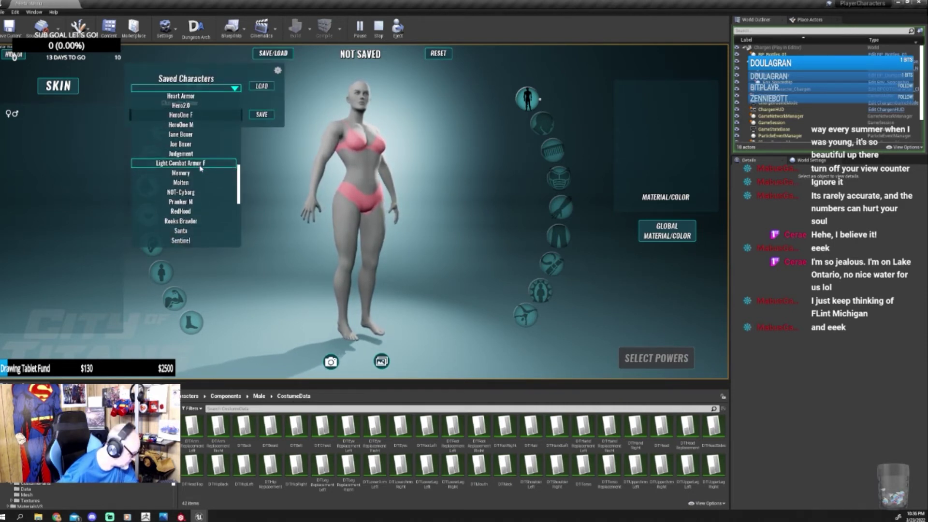
pyautogui.scroll(-10, 200, 169)
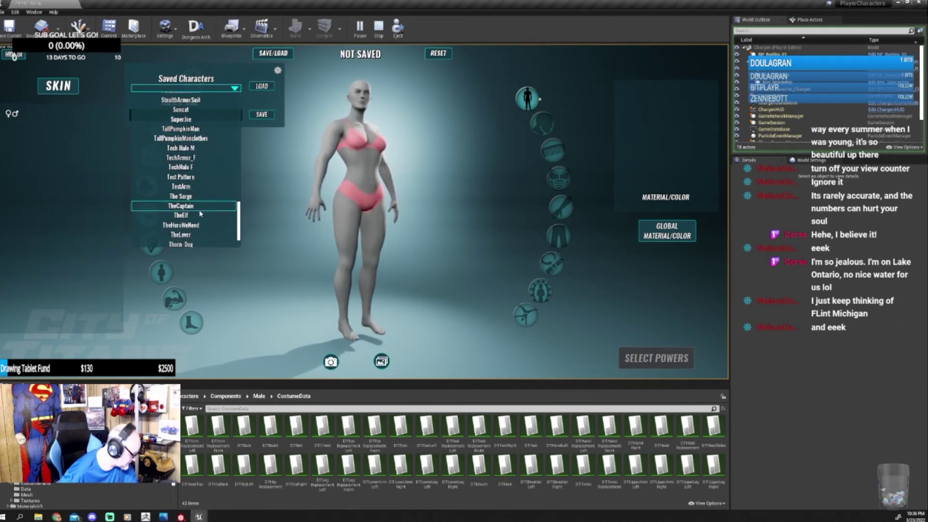
pyautogui.scroll(-3, 201, 212)
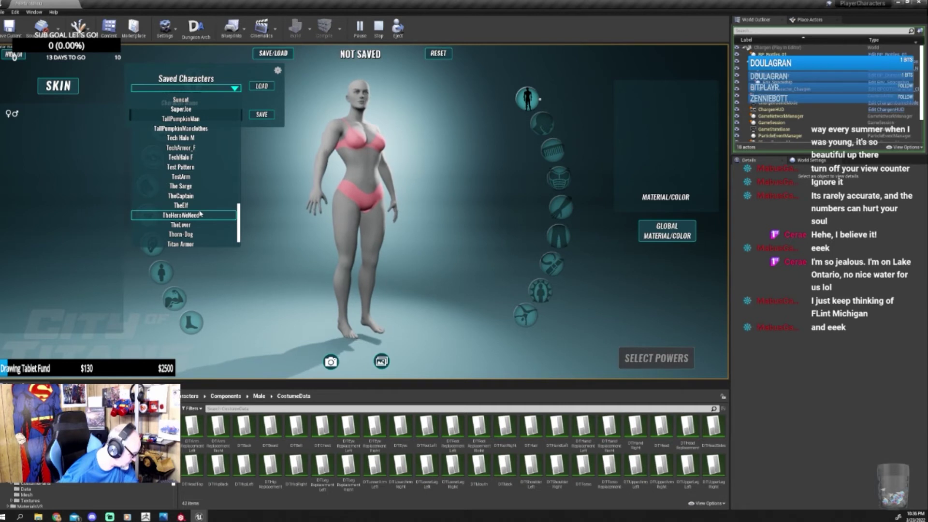
pyautogui.scroll(-2, 193, 221)
pyautogui.click(191, 224)
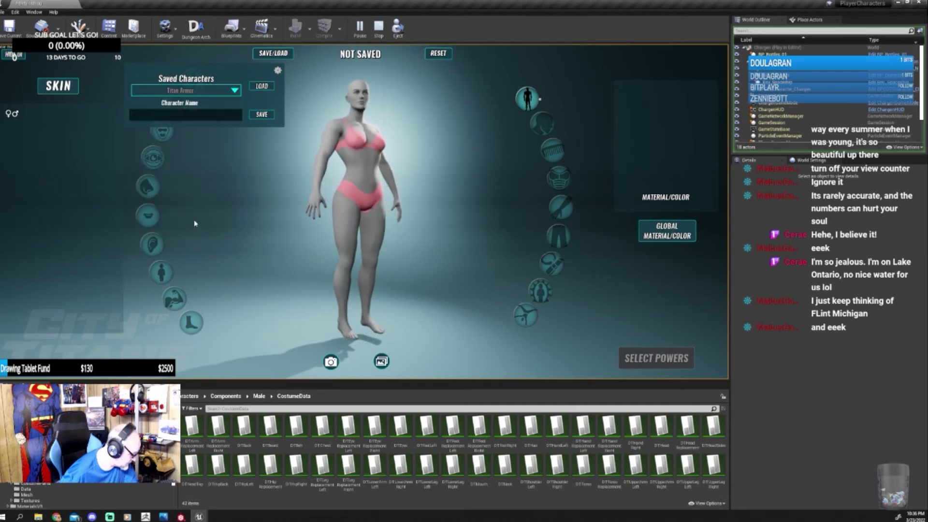
pyautogui.click(261, 87)
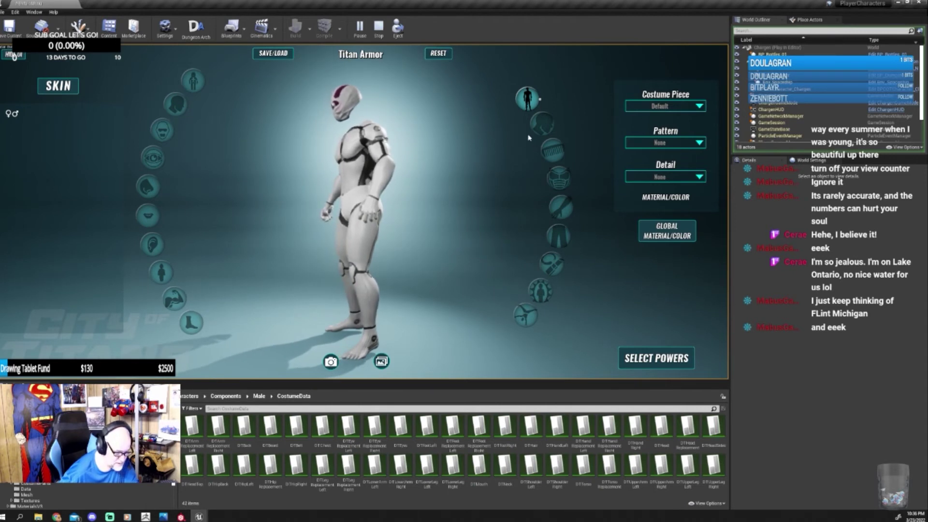
# Step: Set the torso costume piece to TitanUnder Armor
pyautogui.click(526, 100)
pyautogui.click(651, 107)
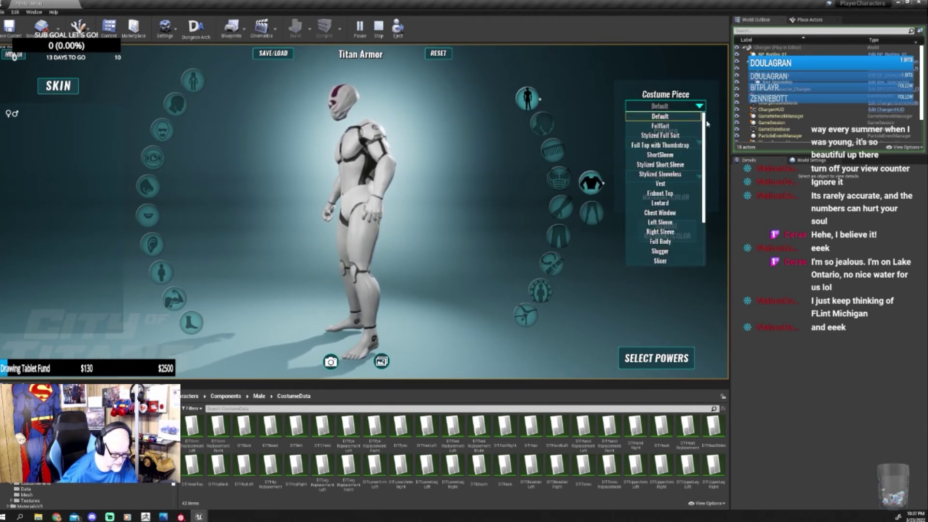
pyautogui.moveTo(707, 123); pyautogui.dragTo(714, 176)
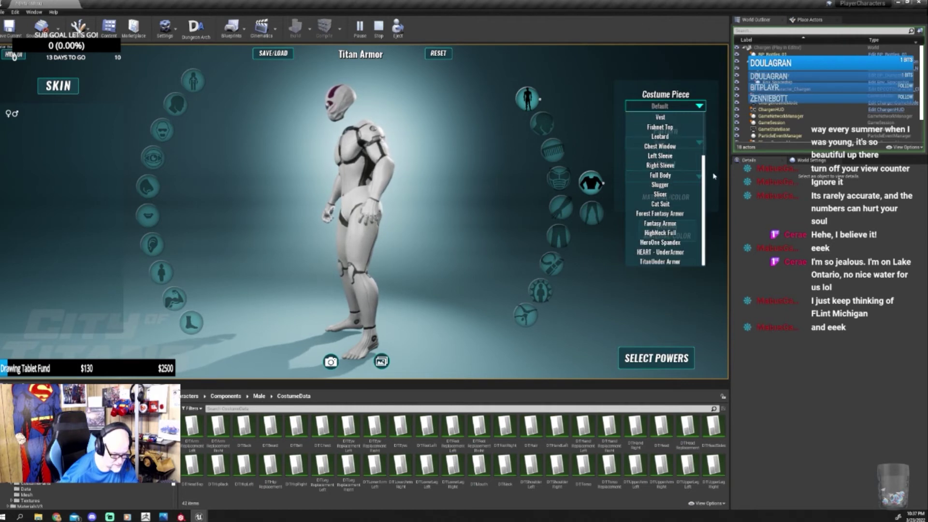
pyautogui.click(669, 261)
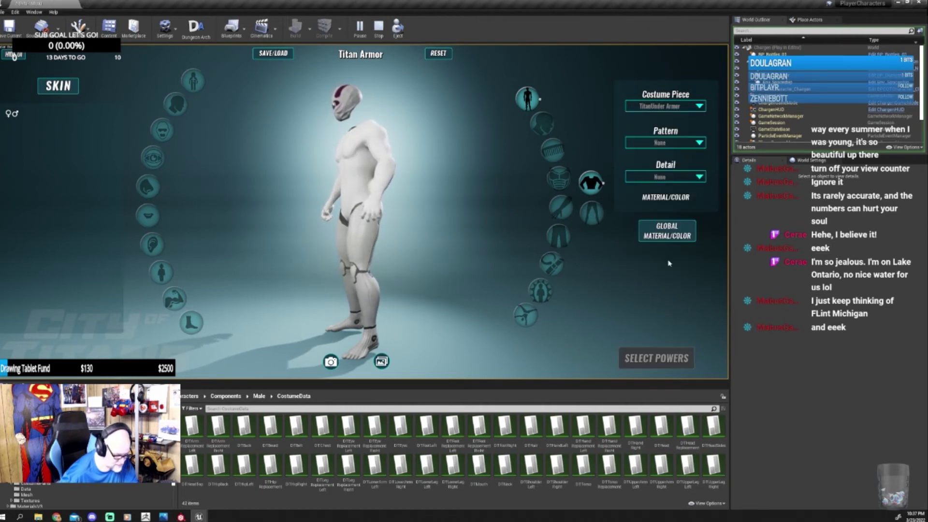
# Step: Apply the HEART - UnderArmor pattern to the torso piece
pyautogui.click(656, 144)
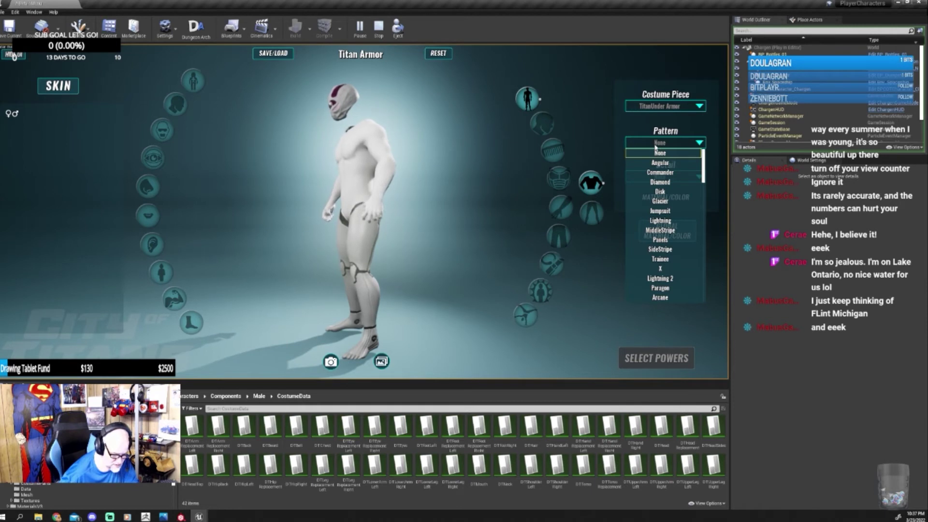
pyautogui.scroll(-5, 704, 154)
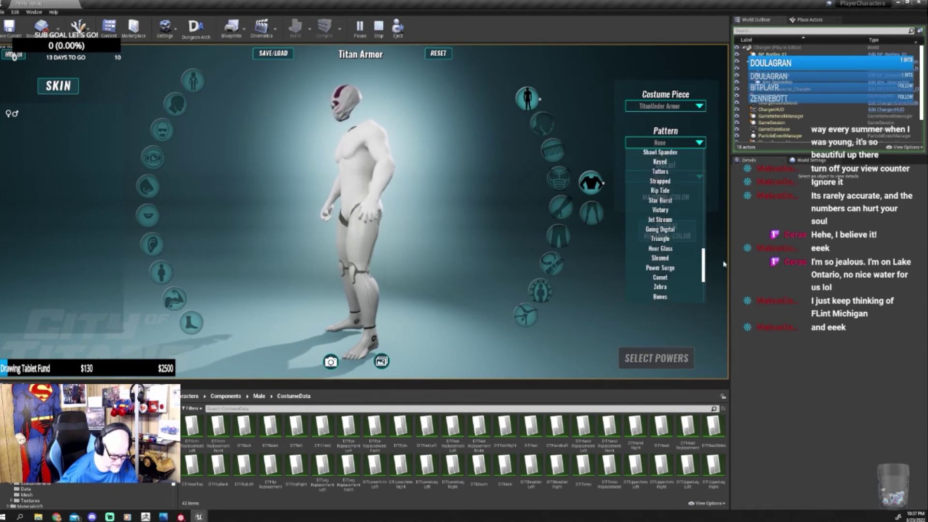
pyautogui.click(677, 298)
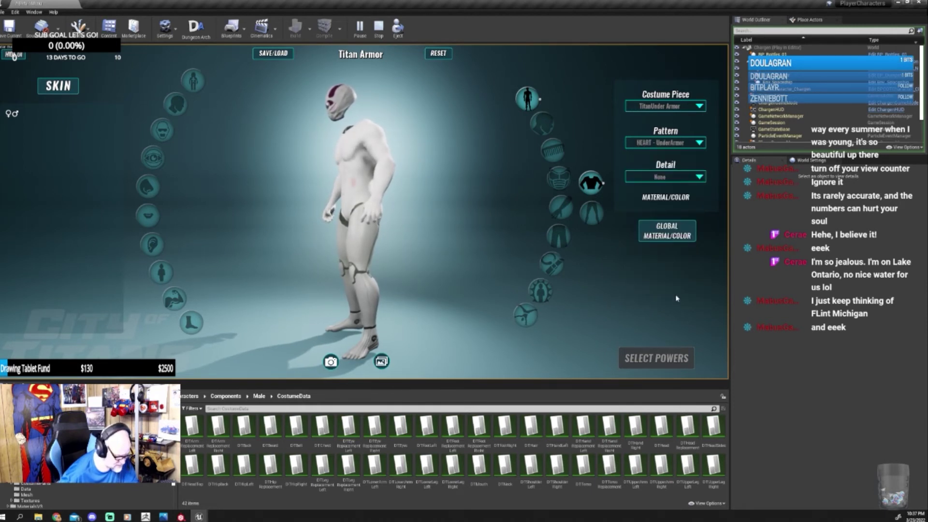
pyautogui.click(671, 145)
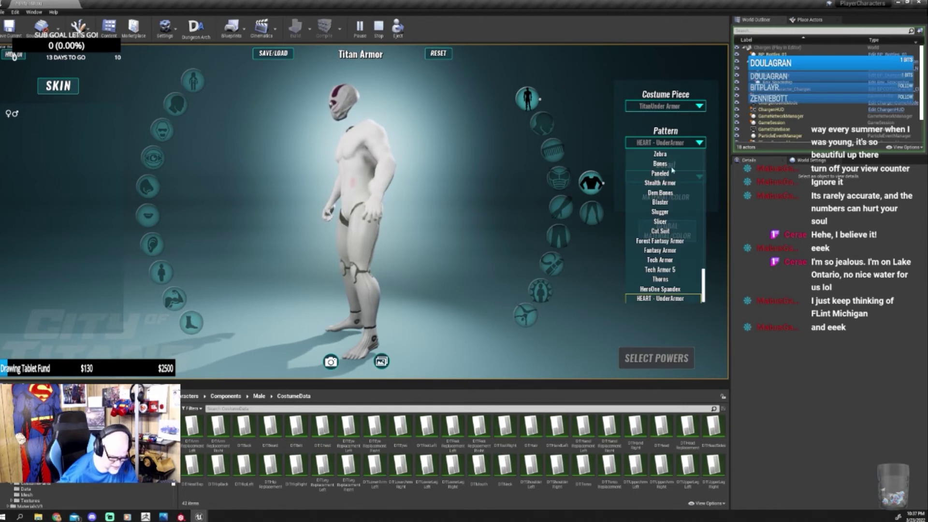
pyautogui.click(660, 299)
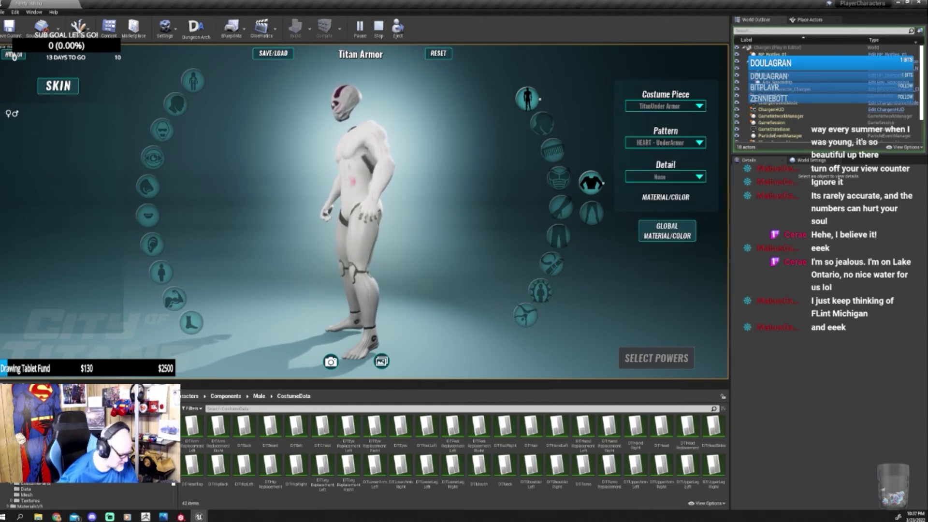
# Step: Stop the play session and browse the Male CostumeData and CostumeParts folders
pyautogui.click(379, 28)
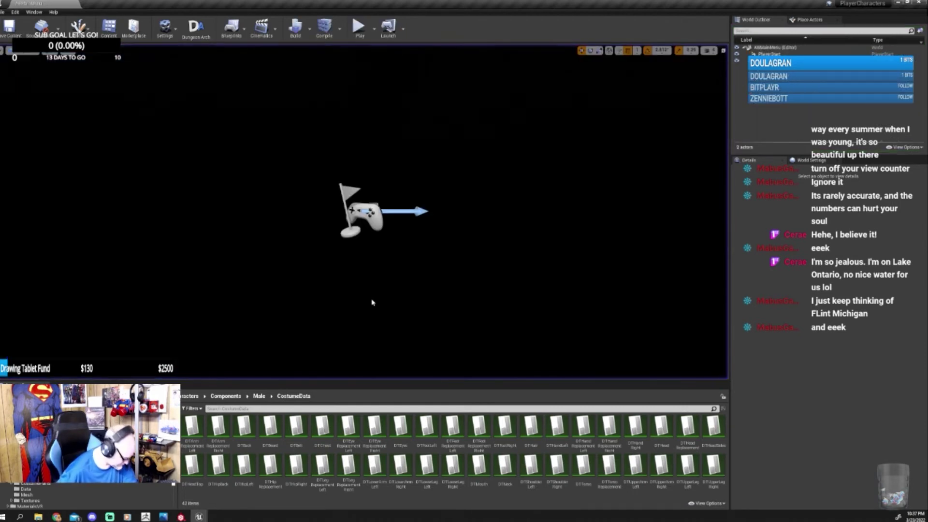
pyautogui.click(259, 395)
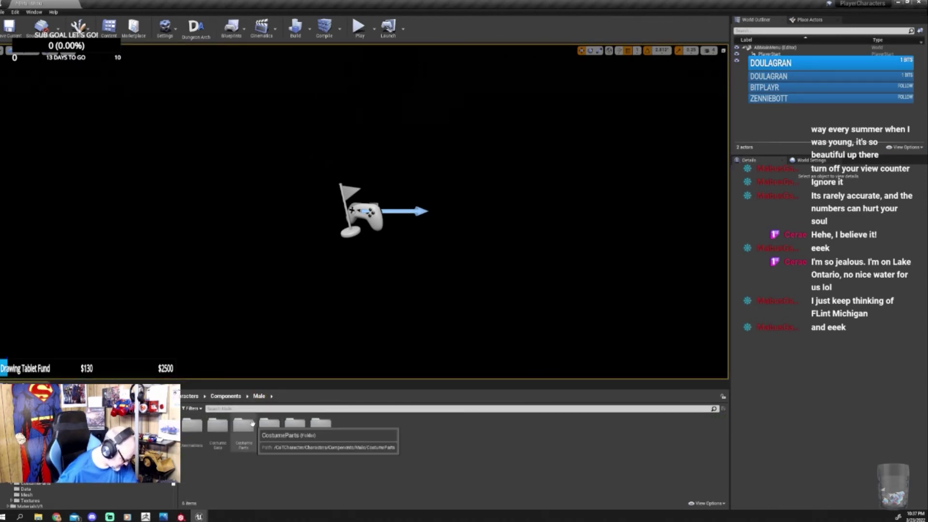
pyautogui.doubleClick(217, 427)
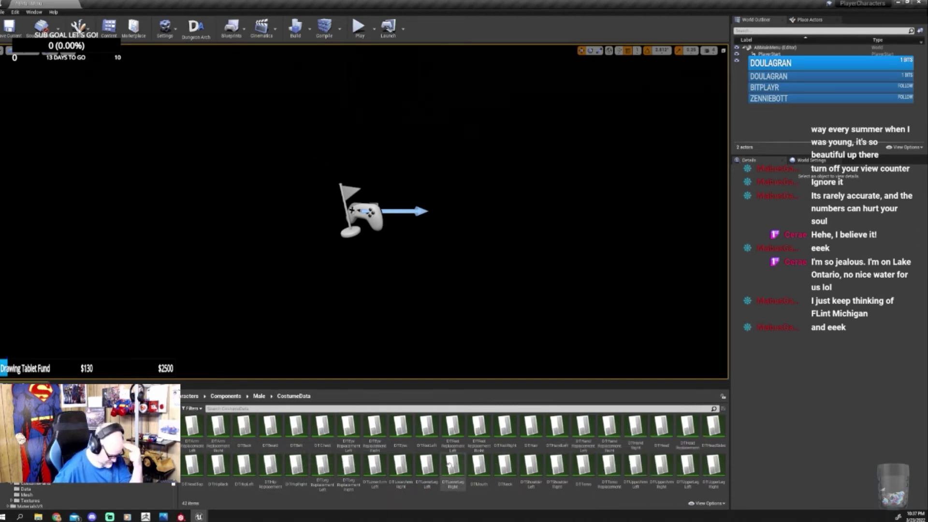
pyautogui.click(259, 395)
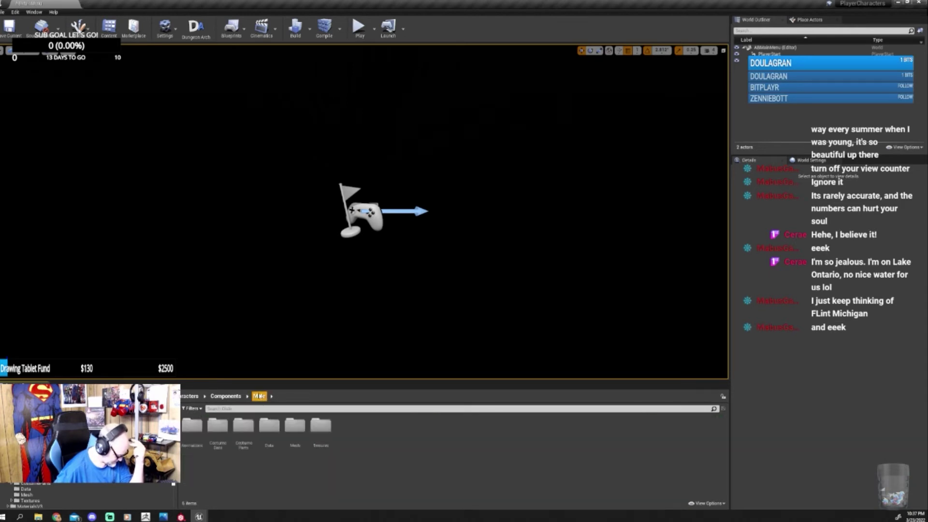
pyautogui.doubleClick(240, 426)
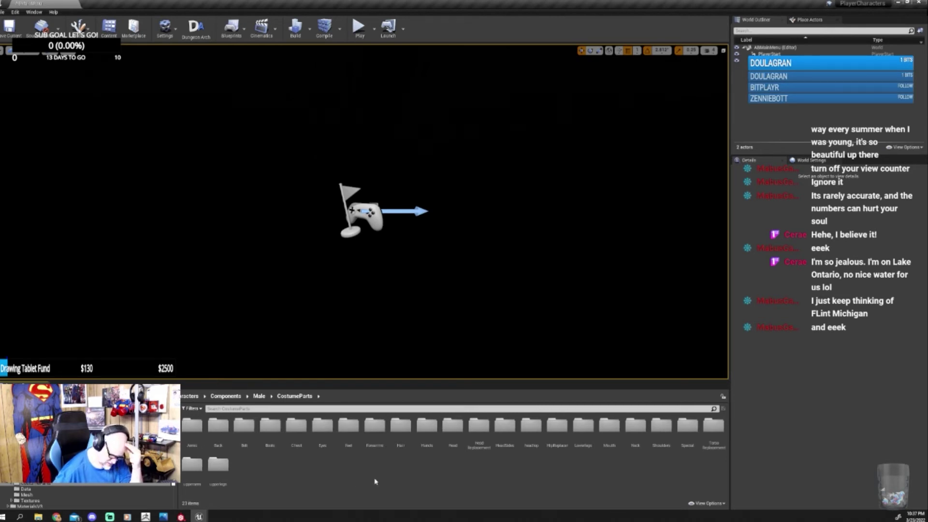
# Step: Open the Male Data folder and its MaleSpandexPatterns data table
pyautogui.click(259, 395)
pyautogui.click(270, 428)
pyautogui.doubleClick(270, 429)
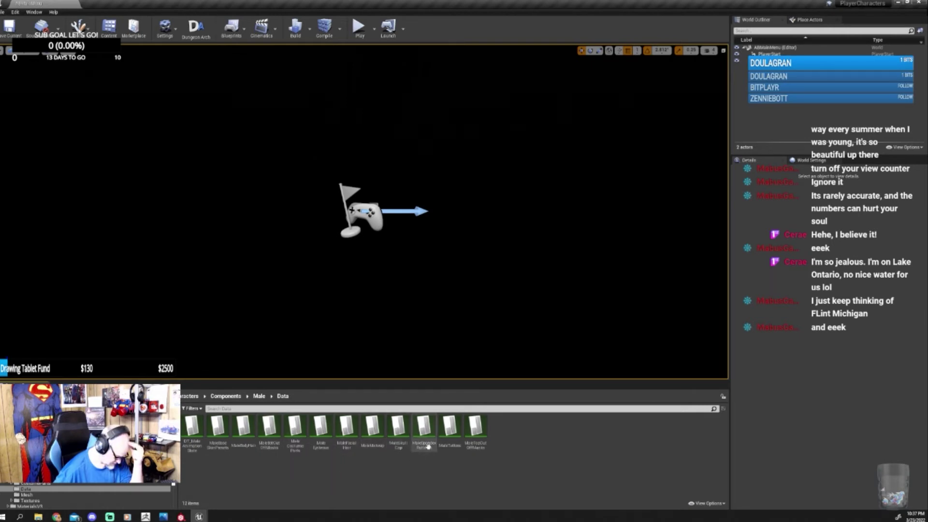
pyautogui.doubleClick(424, 428)
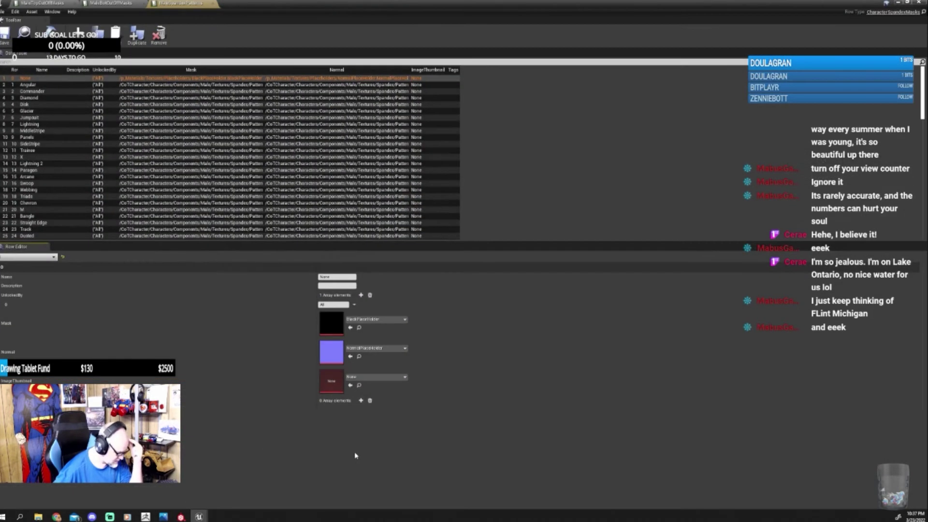
# Step: Add a new row after HEART - UnderArmor and name it TitanUnder Armor
pyautogui.scroll(-20, 68, 200)
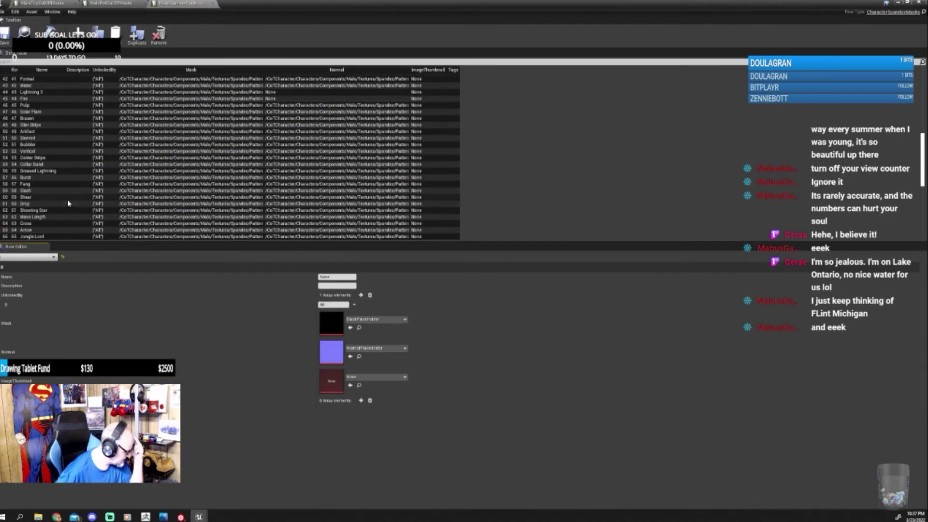
pyautogui.click(52, 237)
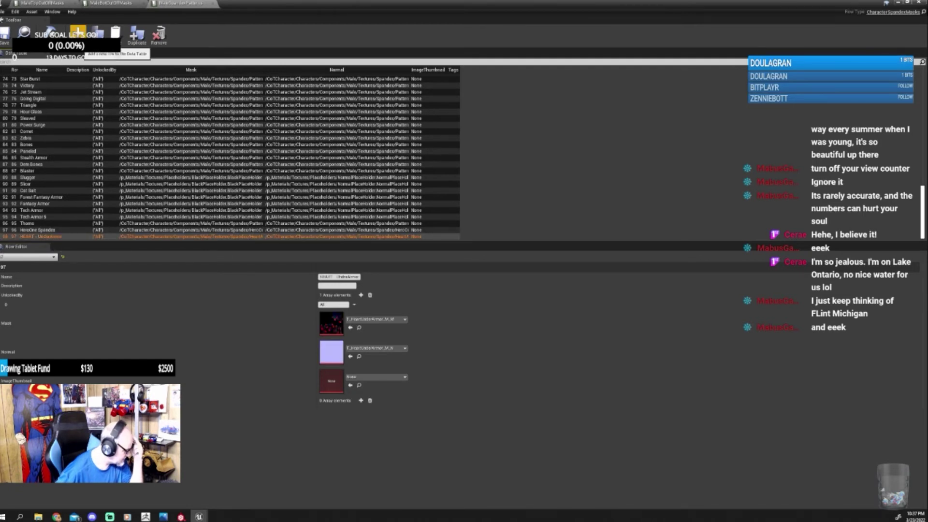
pyautogui.click(77, 33)
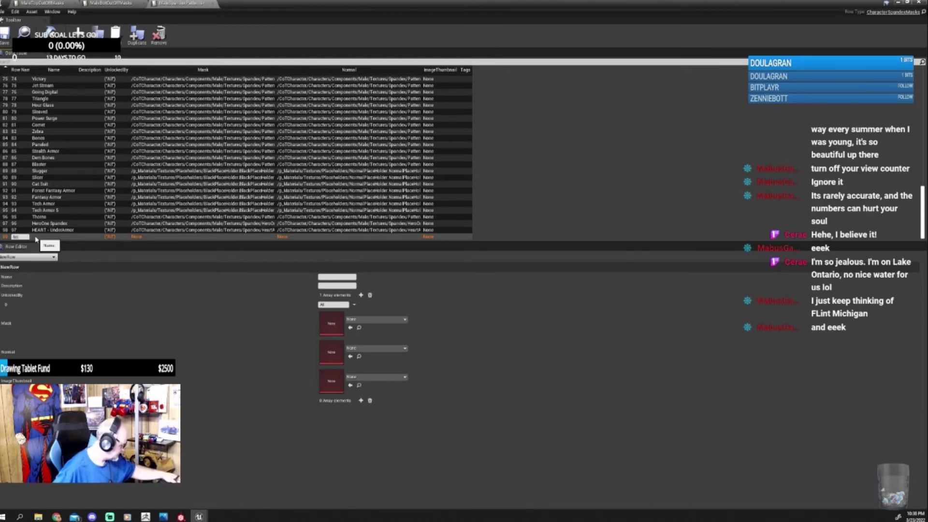
pyautogui.press('Return')
pyautogui.click(330, 277)
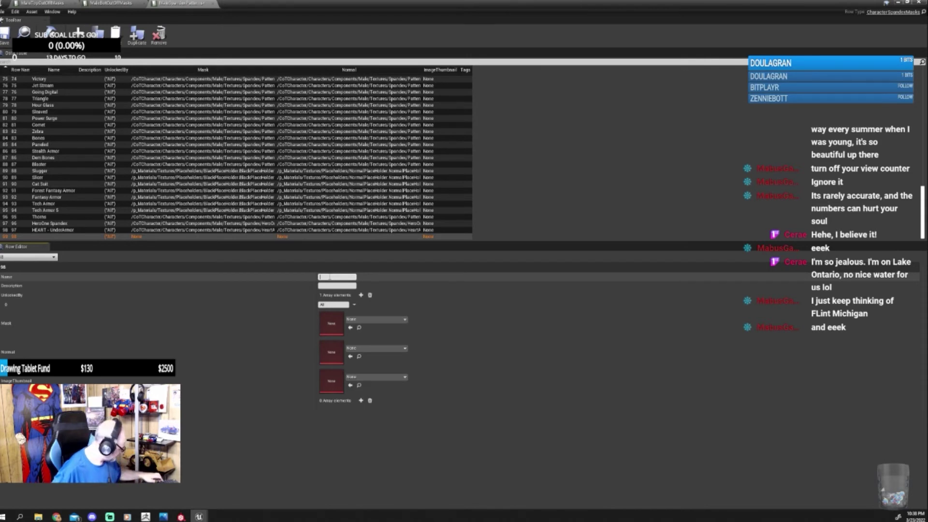
pyautogui.write('TitanUnder Armor')
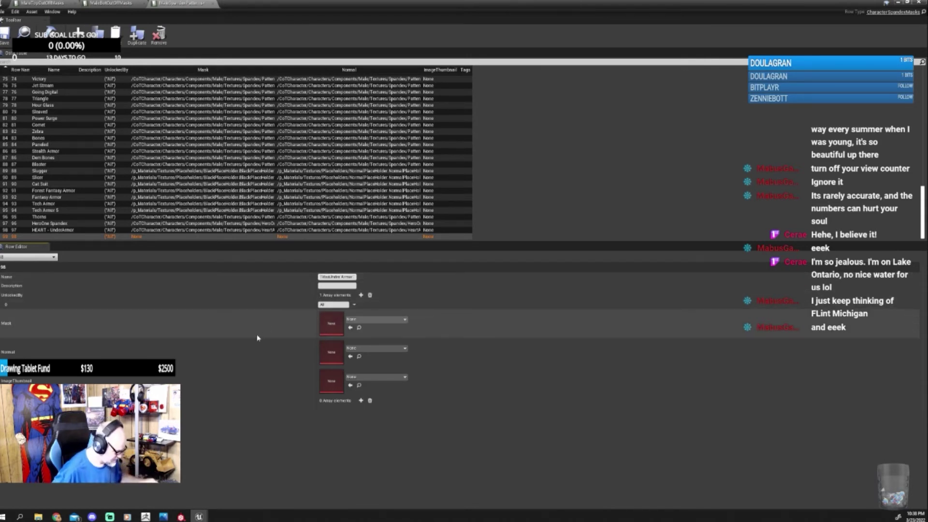
pyautogui.press('Return')
# Step: Search 'titan' to assign TitanUnderArmor textures to the row's mask and normal slots
pyautogui.click(387, 320)
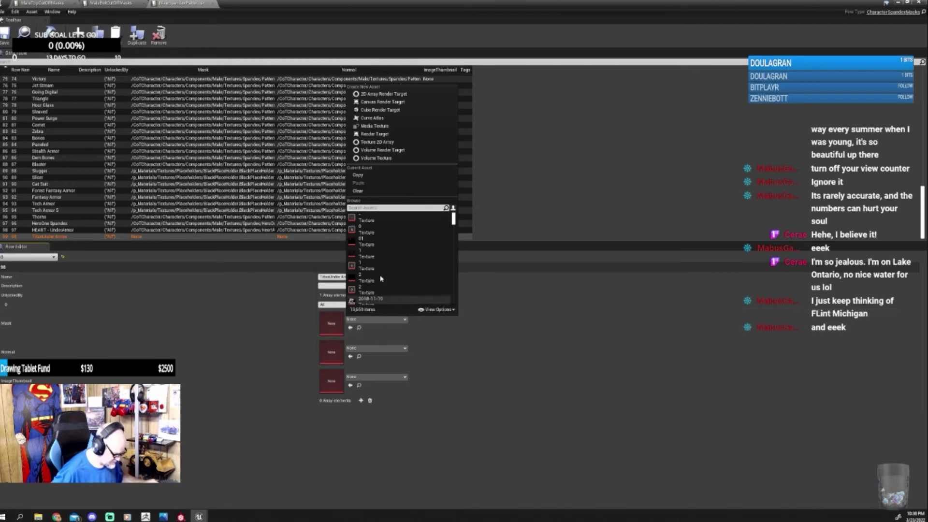
pyautogui.write('t')
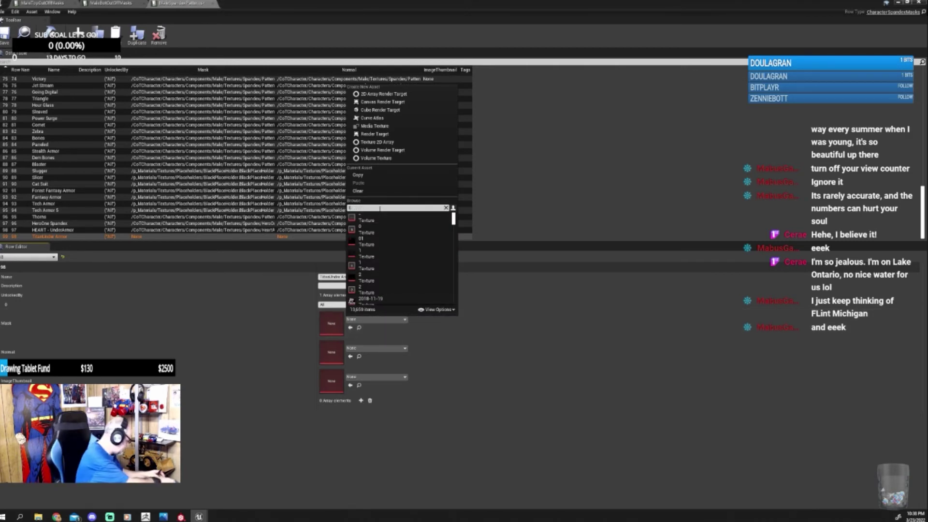
pyautogui.write('itan')
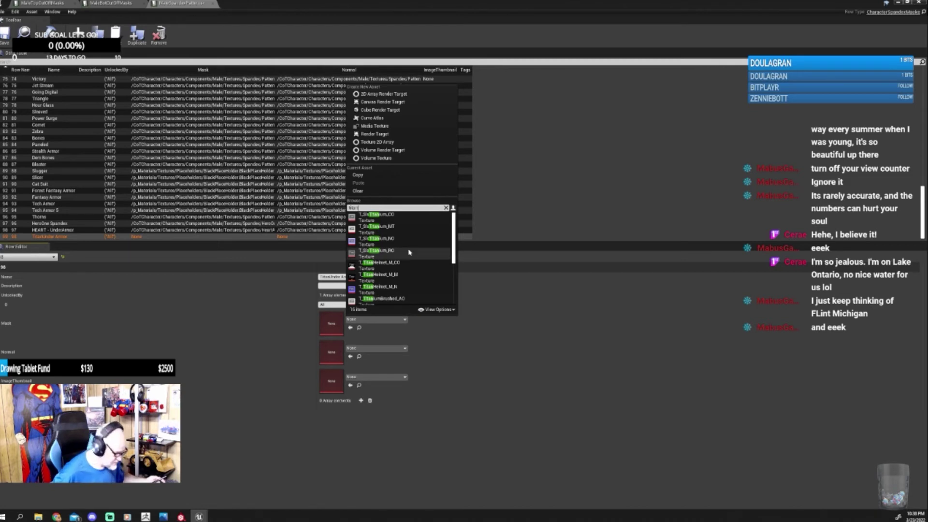
pyautogui.scroll(-4, 408, 251)
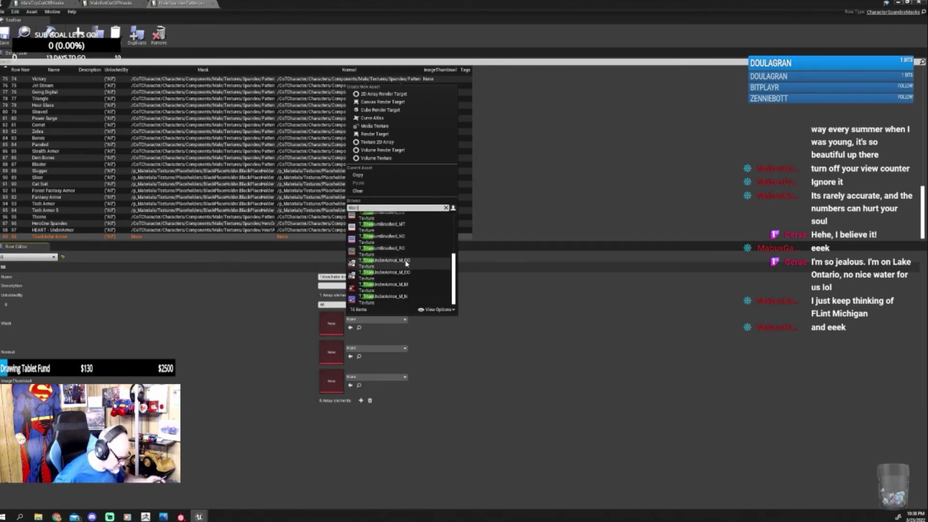
pyautogui.click(407, 266)
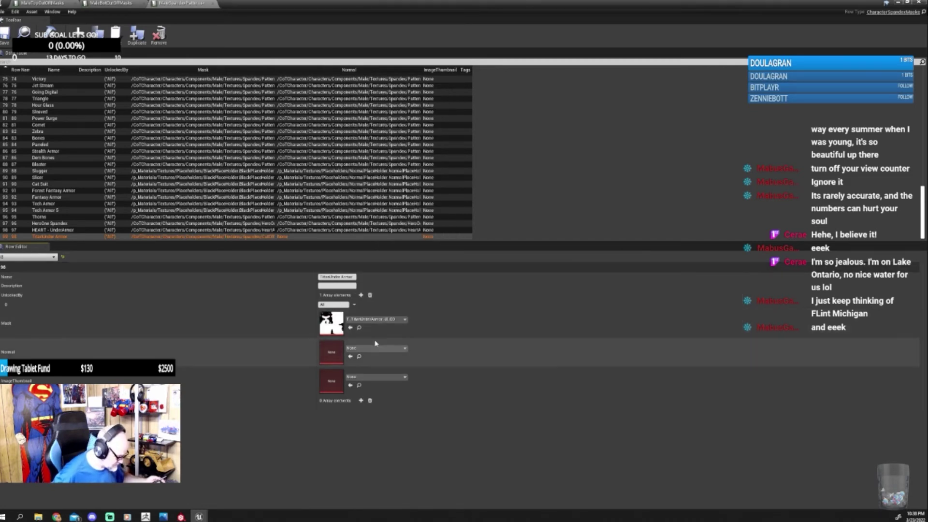
pyautogui.click(380, 349)
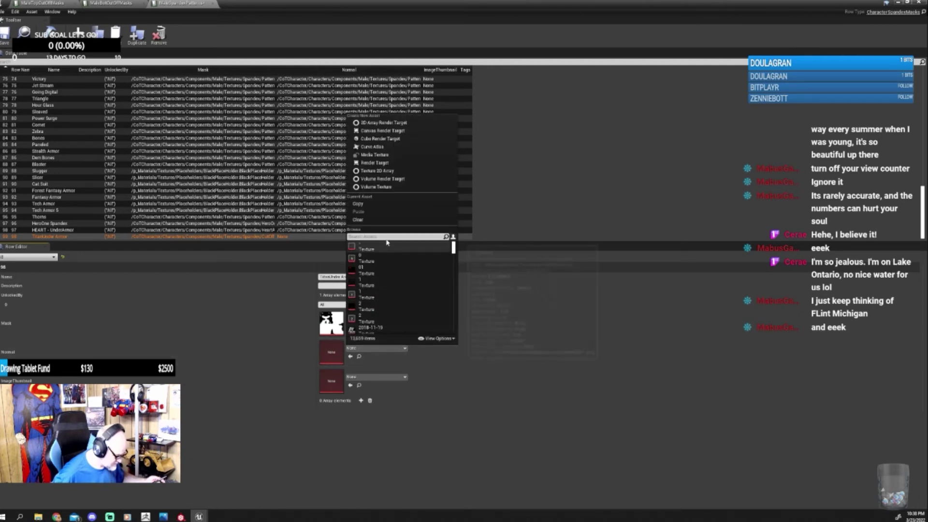
pyautogui.write('t')
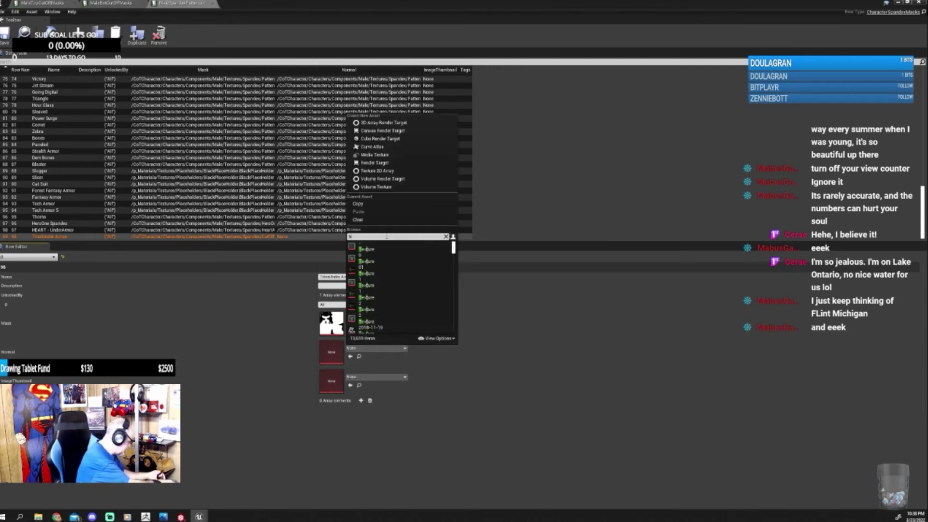
pyautogui.write('itan')
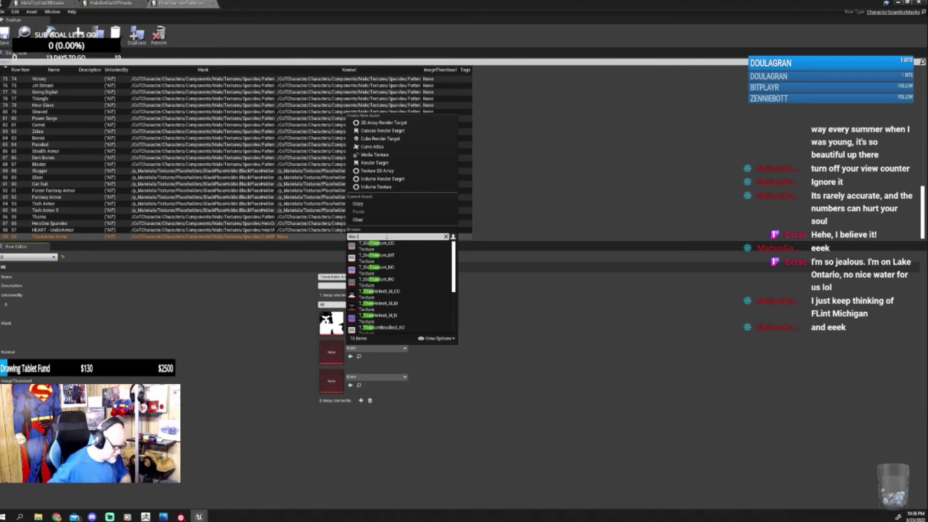
pyautogui.scroll(-5, 395, 257)
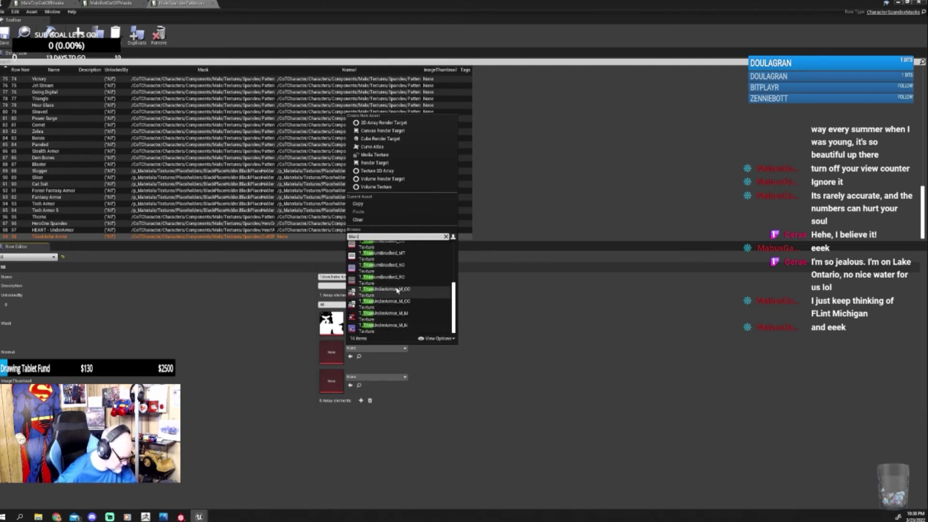
pyautogui.moveTo(403, 314)
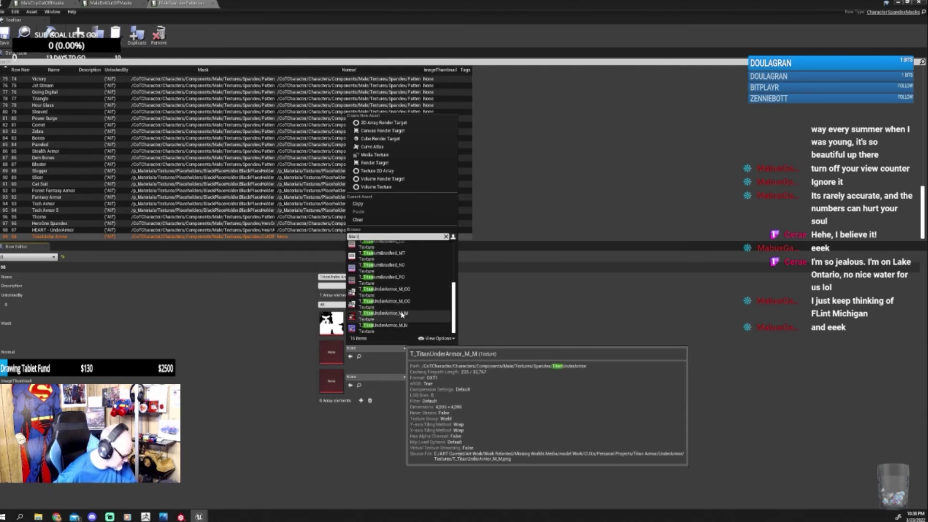
pyautogui.click(402, 314)
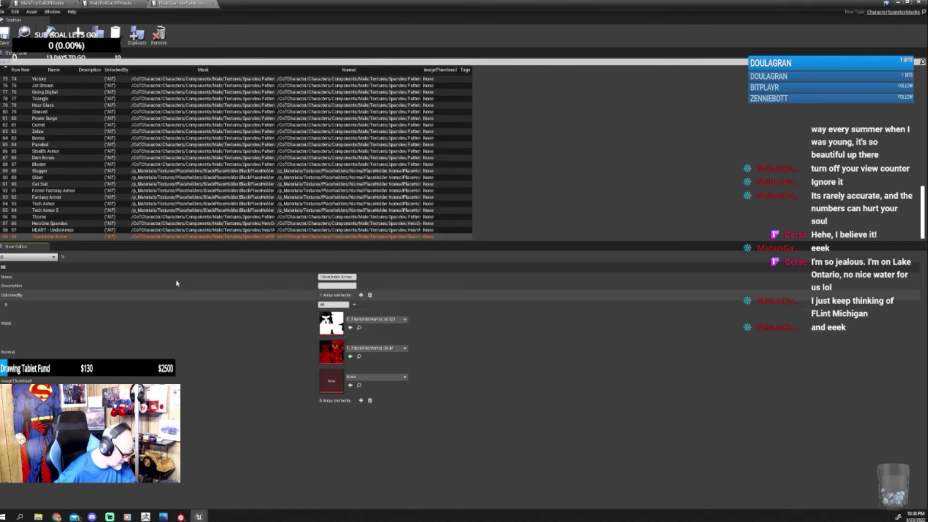
# Step: Compare with HEART - UnderArmor, then set mask T_TitanUnderArmor_M_M and normal T_TitanUnderArmor_M_N
pyautogui.click(68, 231)
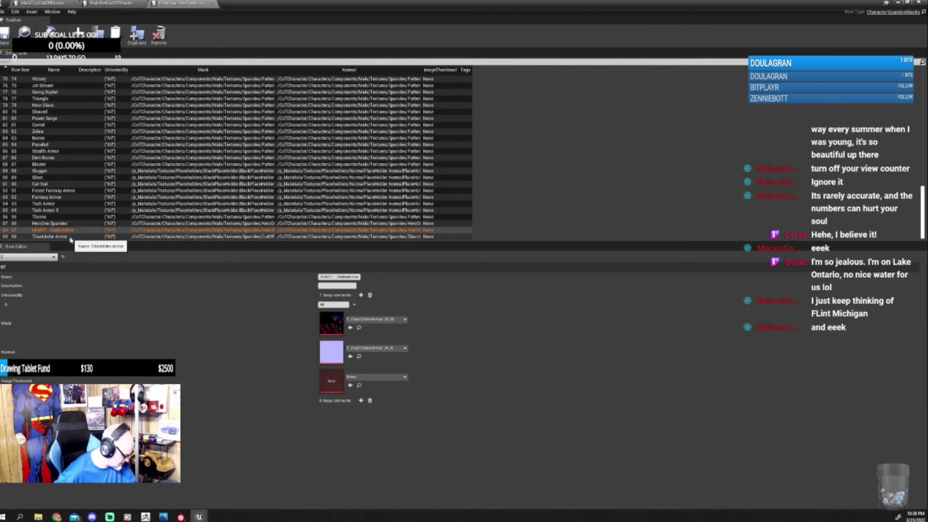
pyautogui.click(68, 237)
pyautogui.click(376, 320)
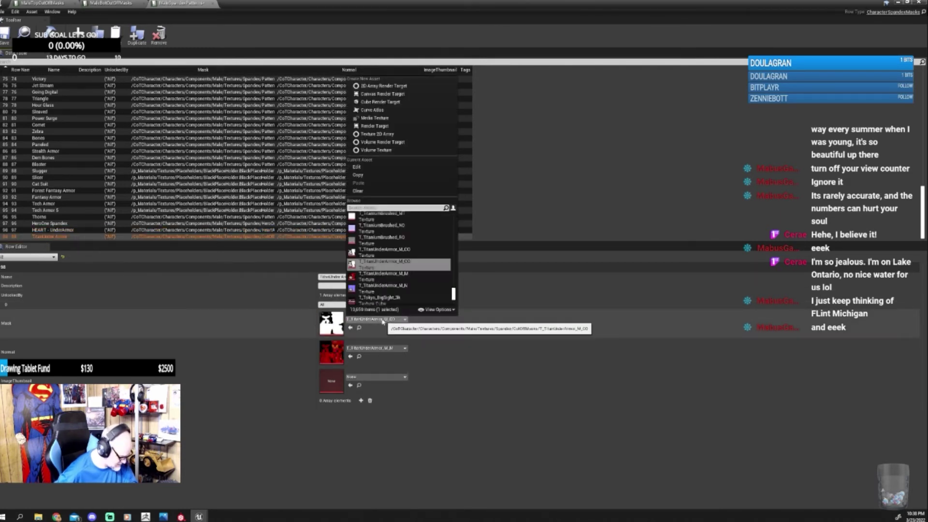
pyautogui.click(387, 280)
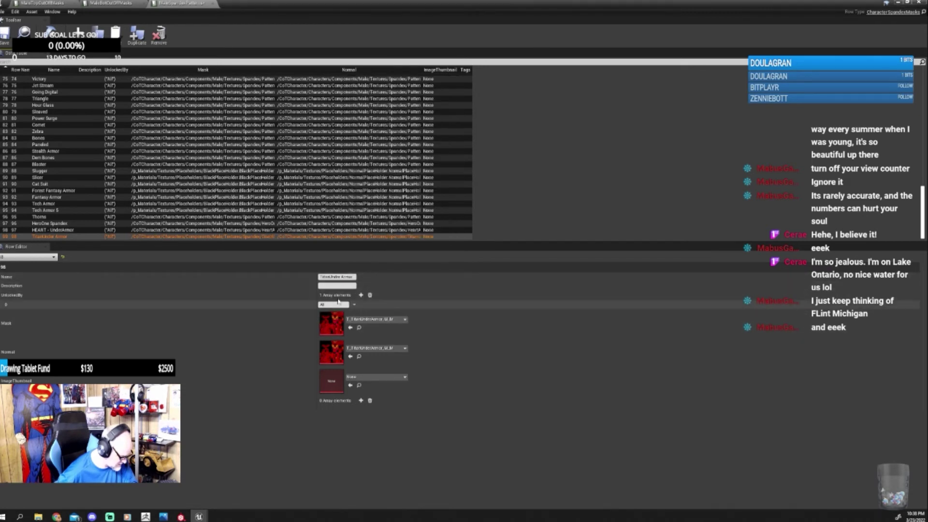
pyautogui.click(75, 233)
pyautogui.click(73, 237)
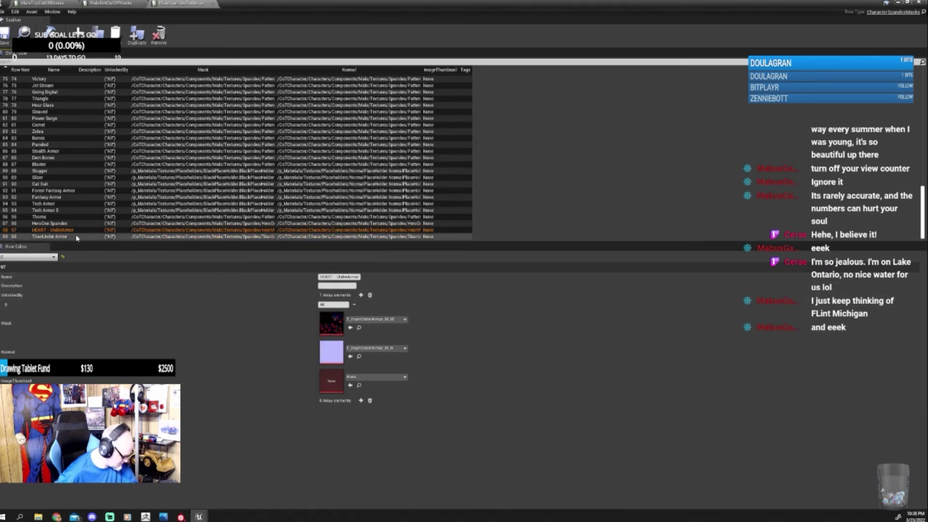
pyautogui.click(372, 349)
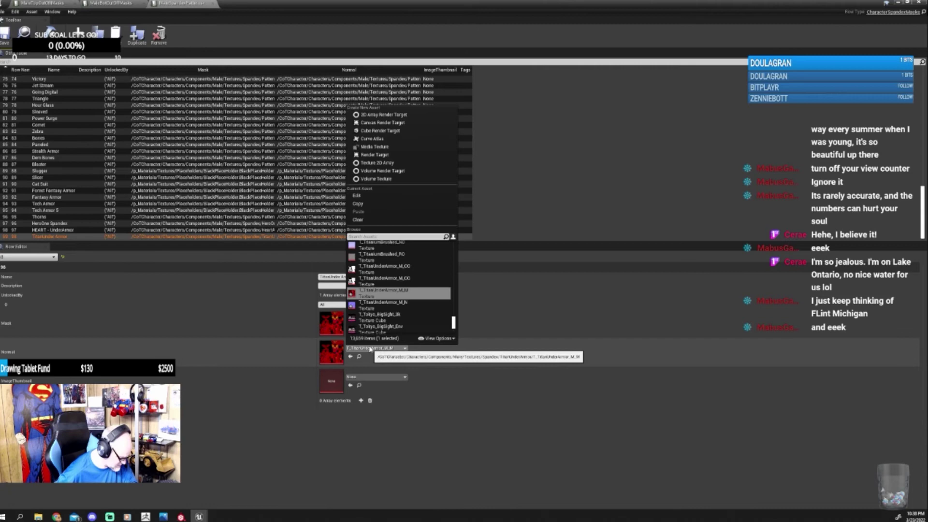
pyautogui.click(387, 306)
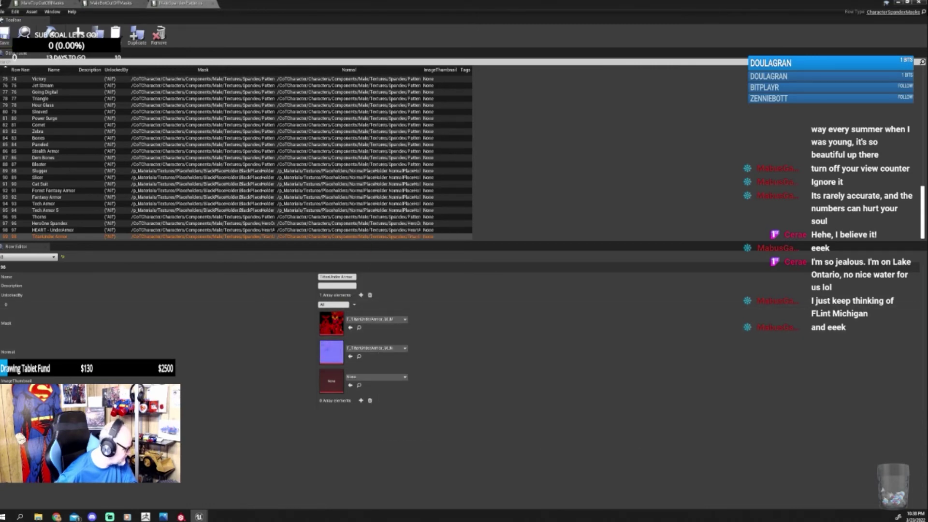
# Step: Close the data table, run the game and enter character creation from the main menu
pyautogui.click(918, 3)
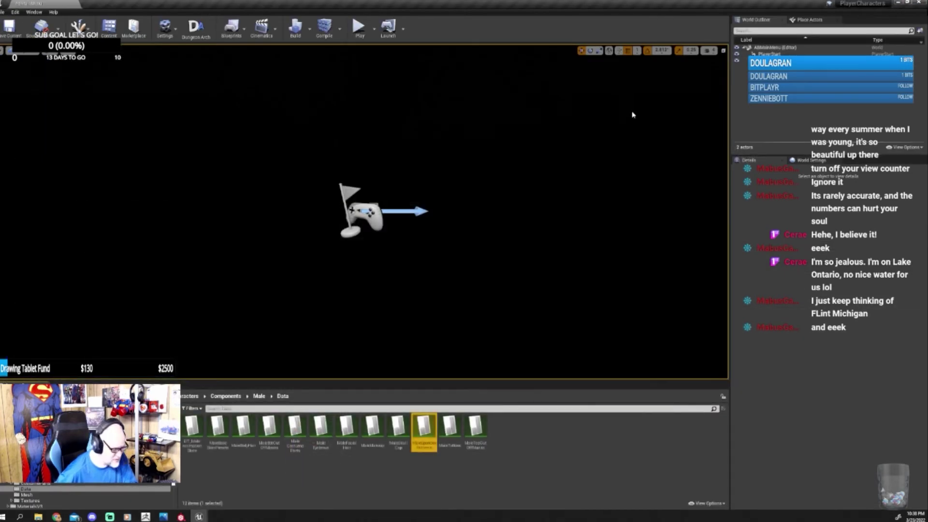
pyautogui.click(359, 26)
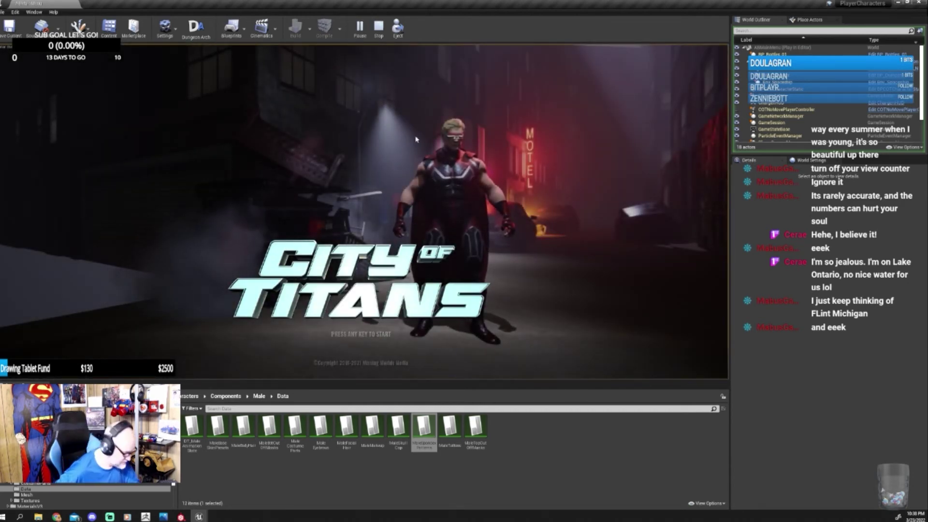
pyautogui.click(400, 208)
pyautogui.click(176, 198)
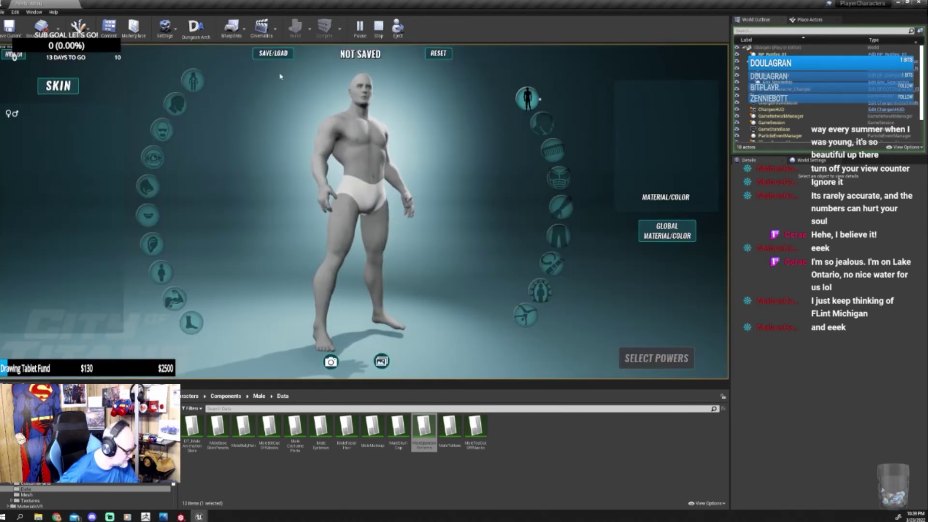
# Step: Load the saved Titan Armor preset from the Saved Characters dropdown
pyautogui.click(273, 53)
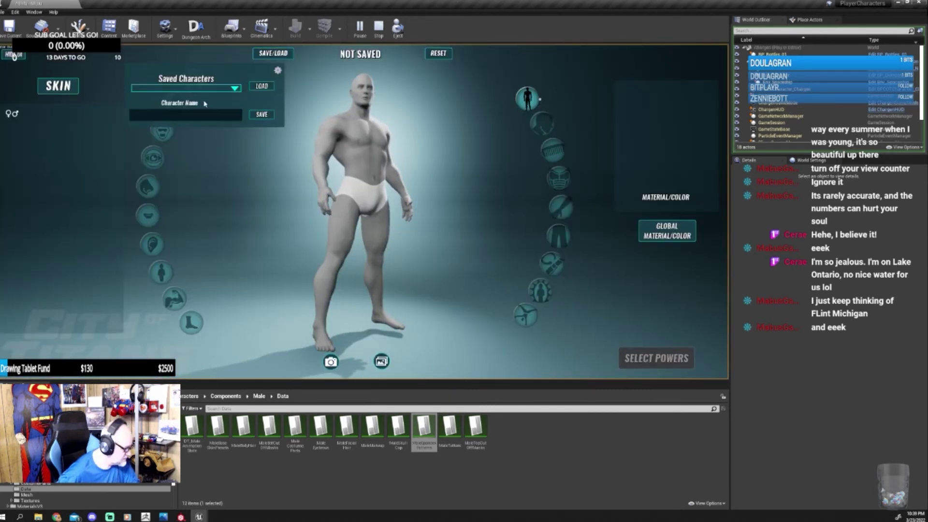
pyautogui.click(203, 88)
pyautogui.scroll(-5, 197, 178)
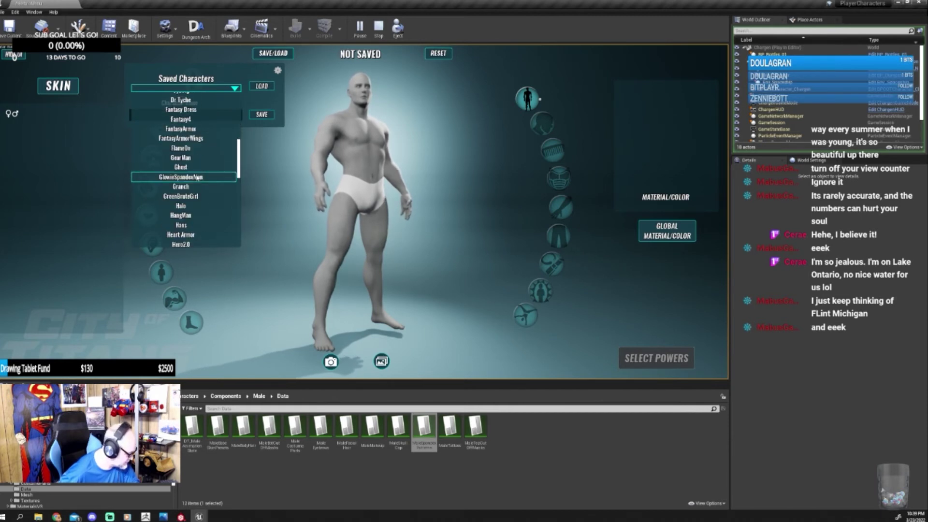
pyautogui.scroll(-5, 198, 178)
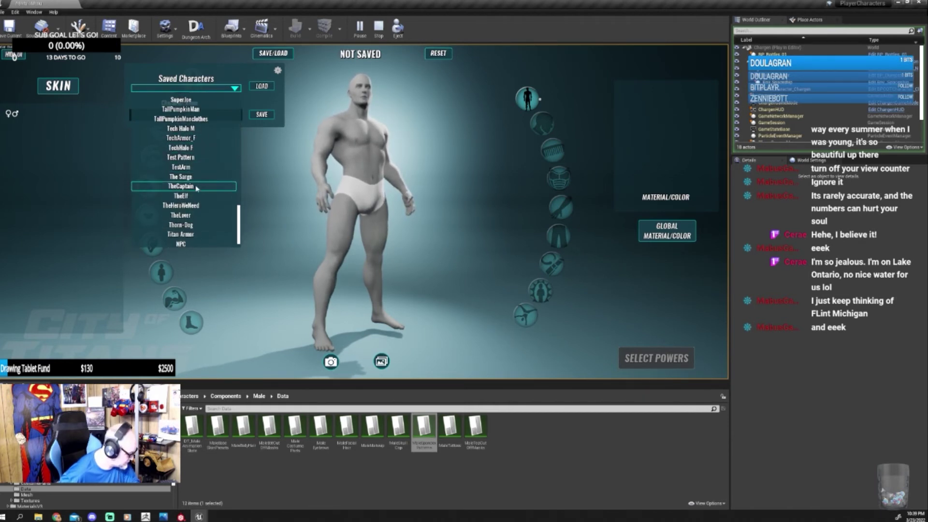
pyautogui.scroll(-3, 195, 183)
pyautogui.click(195, 220)
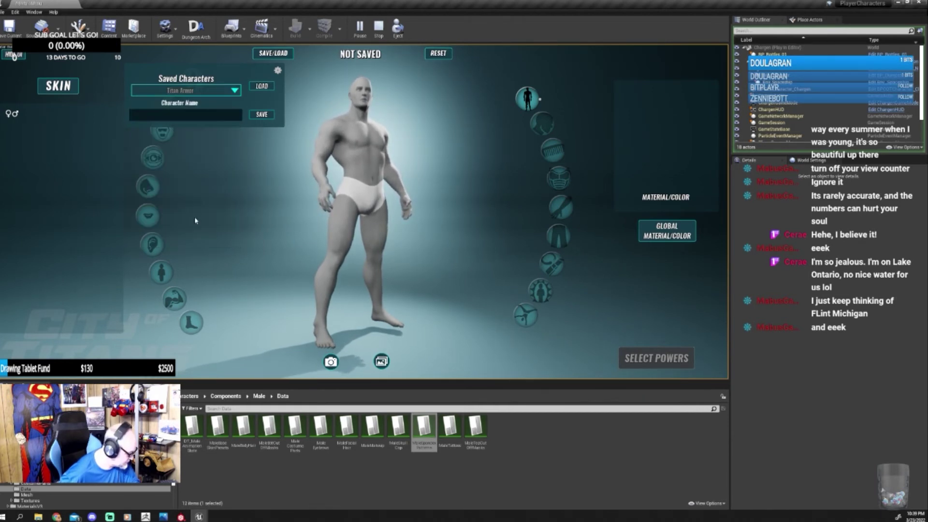
pyautogui.click(262, 86)
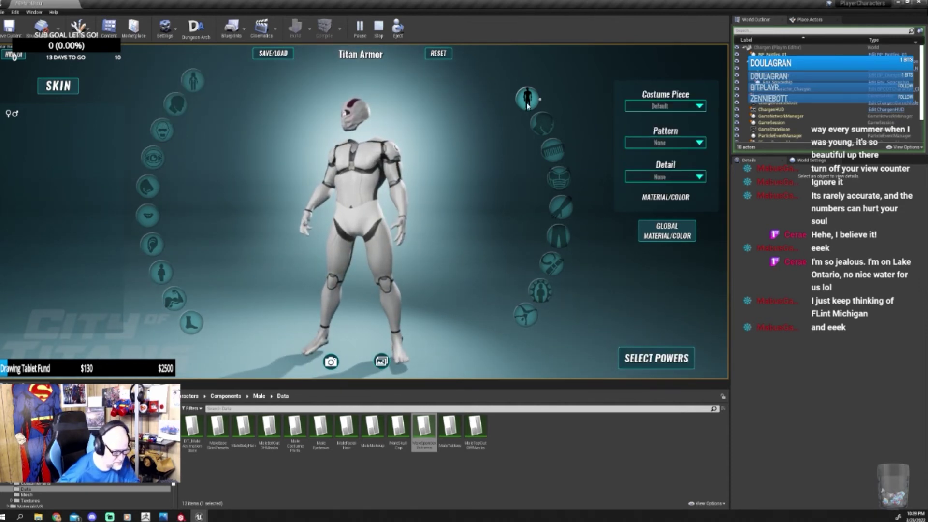
# Step: Give the torso TitanUnder Armor as costume piece, pattern and detail
pyautogui.click(699, 106)
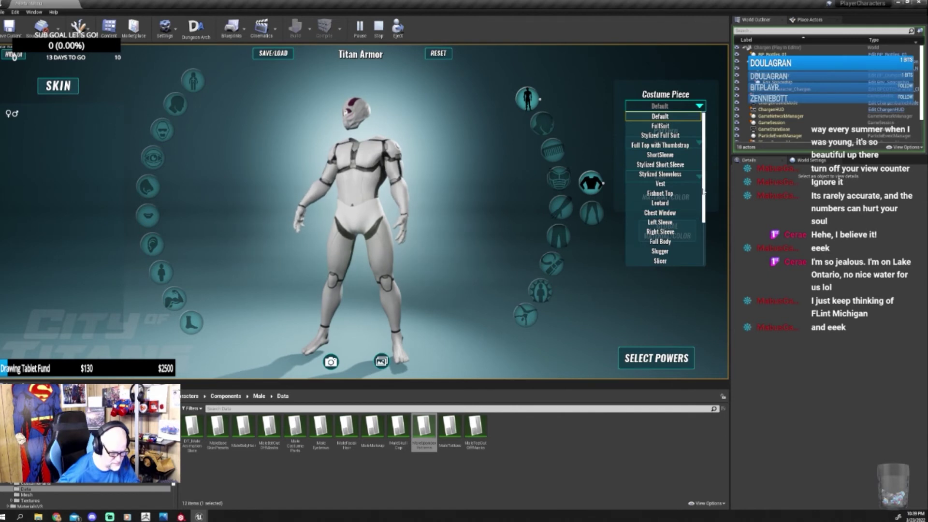
pyautogui.scroll(-5, 704, 191)
pyautogui.click(676, 261)
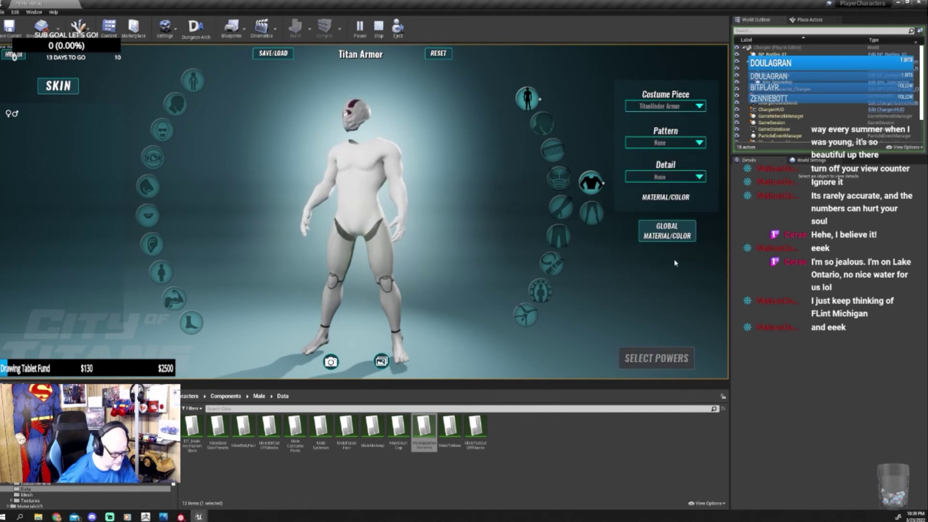
pyautogui.click(661, 146)
pyautogui.scroll(-3, 704, 192)
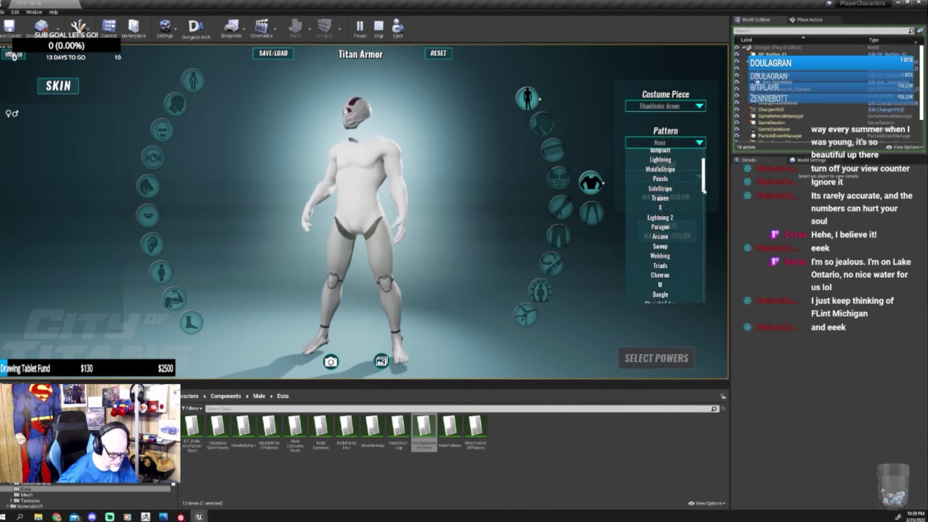
pyautogui.moveTo(704, 192); pyautogui.dragTo(703, 306)
pyautogui.click(664, 299)
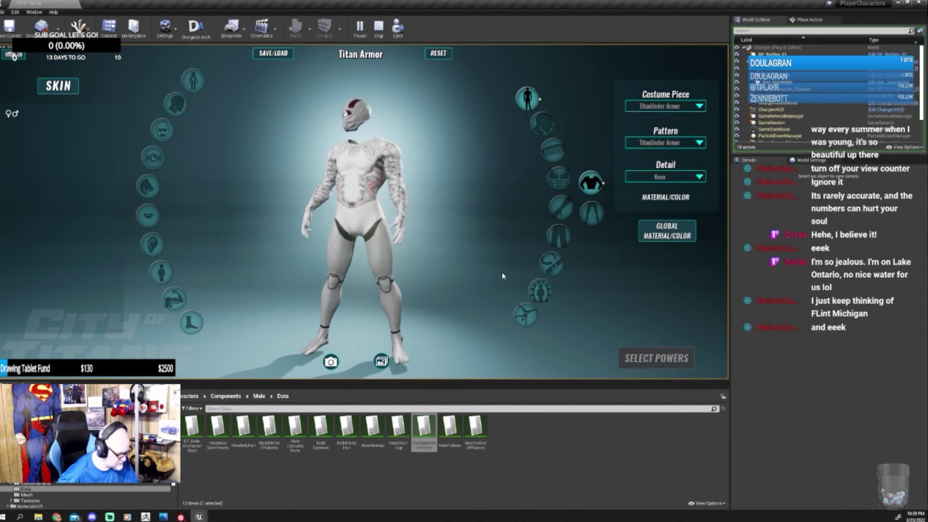
pyautogui.moveTo(457, 226); pyautogui.dragTo(411, 227)
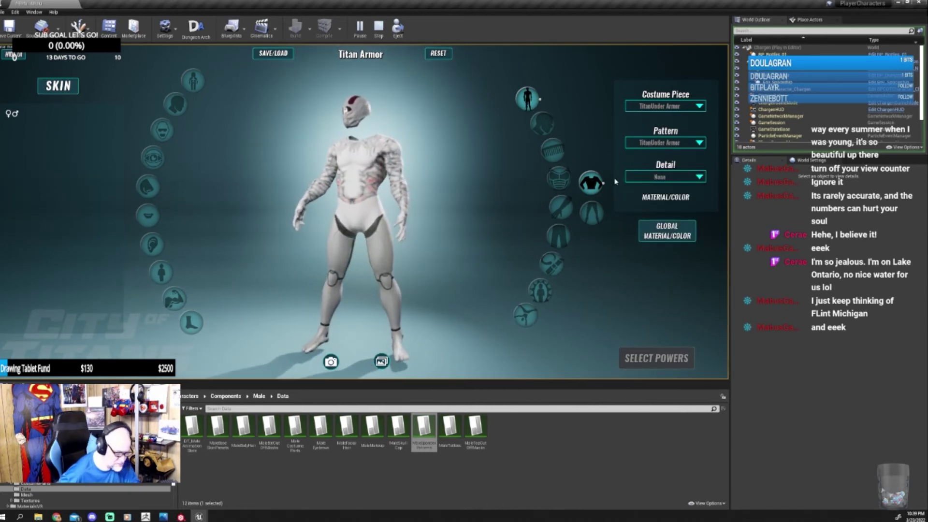
pyautogui.click(660, 177)
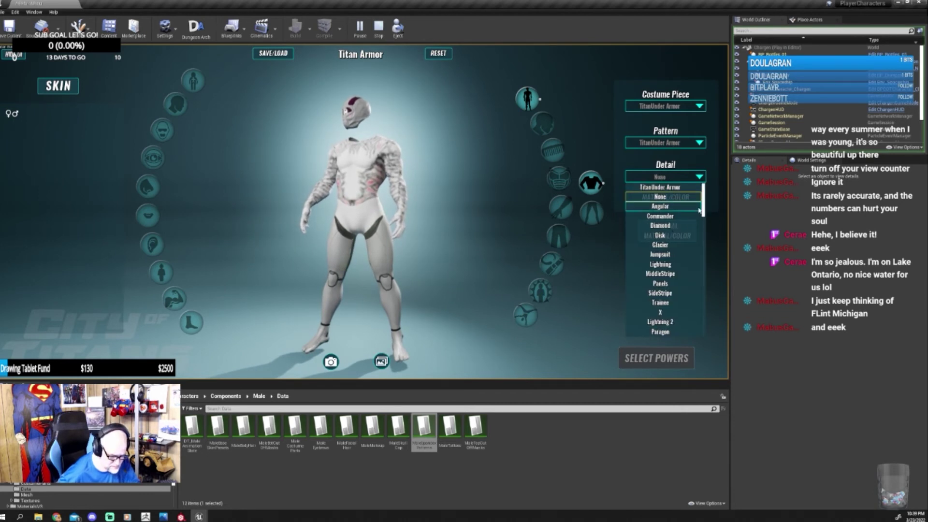
pyautogui.click(673, 190)
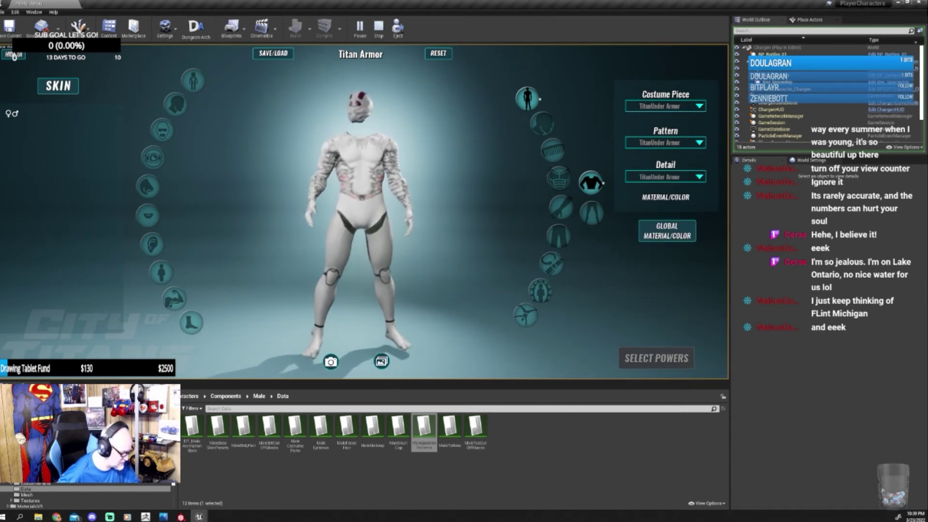
# Step: Give the legs TitanUnder Armor piece, pattern and detail, and save the character as Titan Armor
pyautogui.click(592, 209)
pyautogui.click(662, 105)
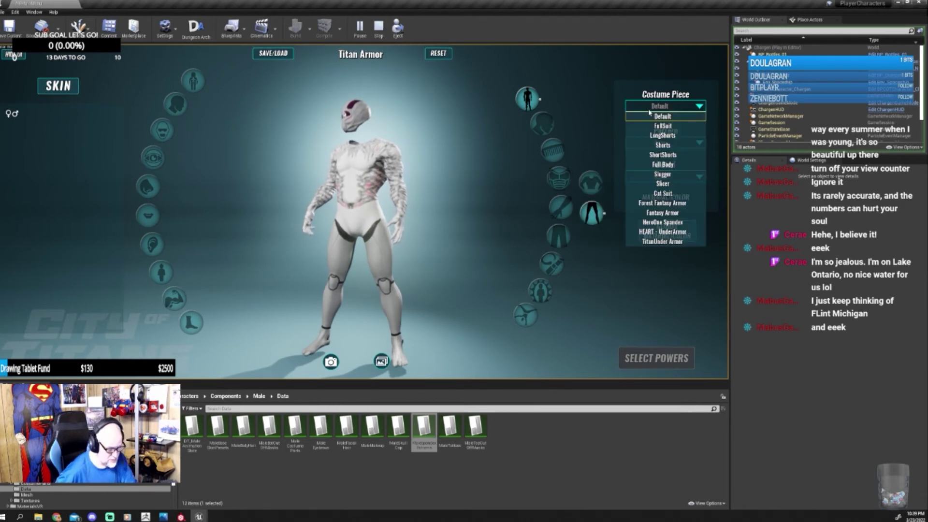
pyautogui.click(671, 241)
pyautogui.click(671, 142)
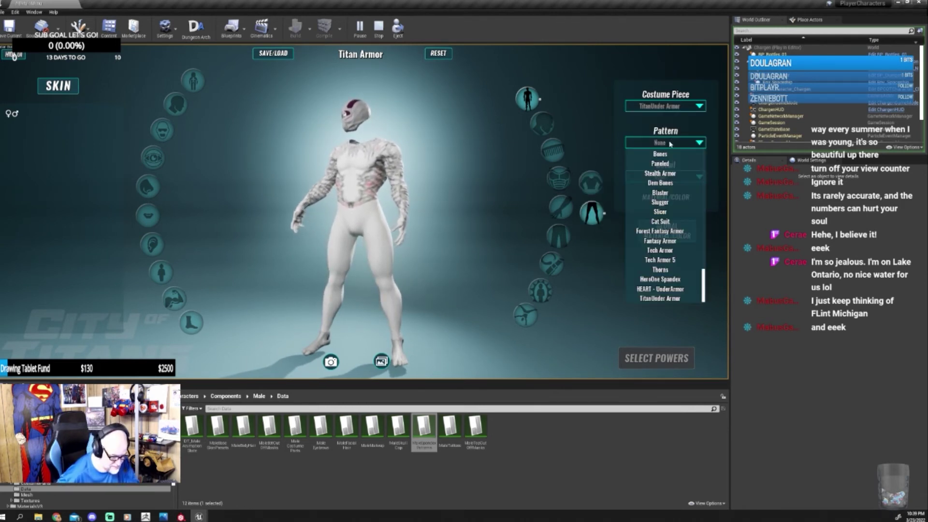
pyautogui.click(681, 302)
pyautogui.click(676, 179)
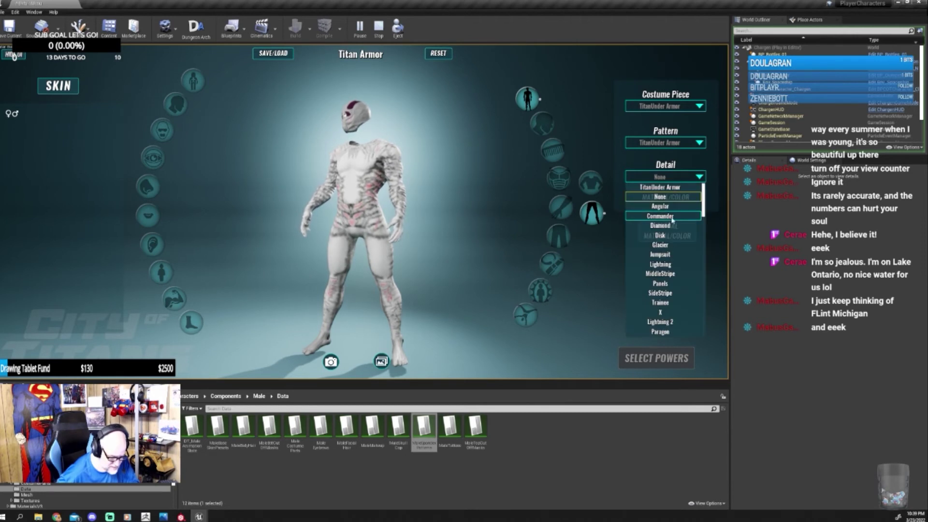
pyautogui.click(659, 187)
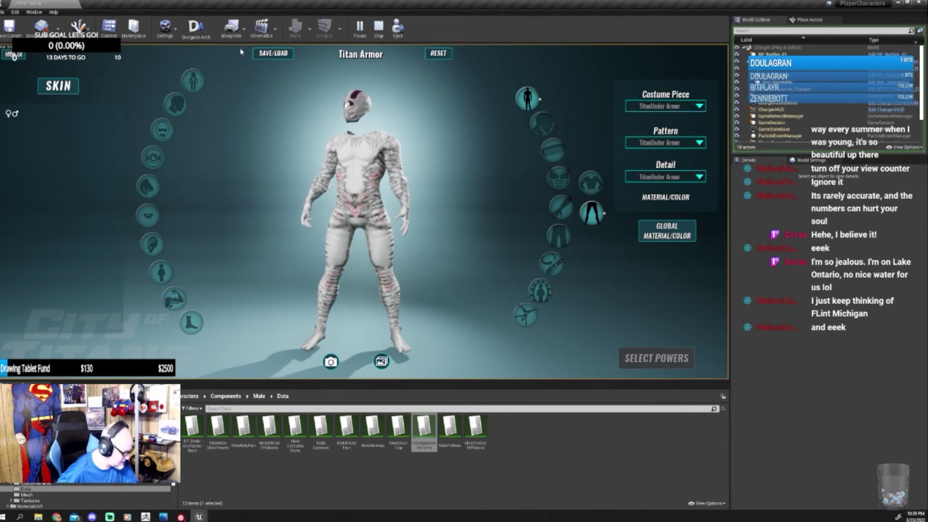
pyautogui.click(273, 53)
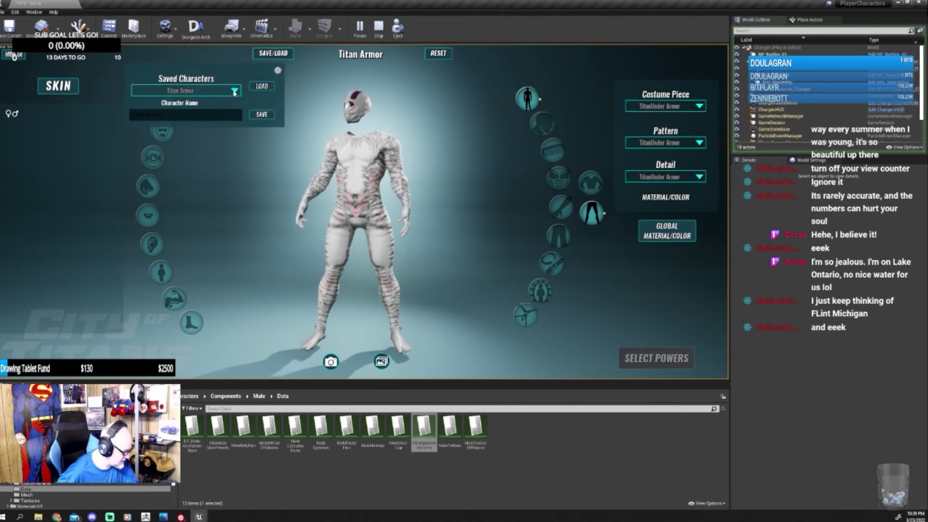
pyautogui.click(252, 118)
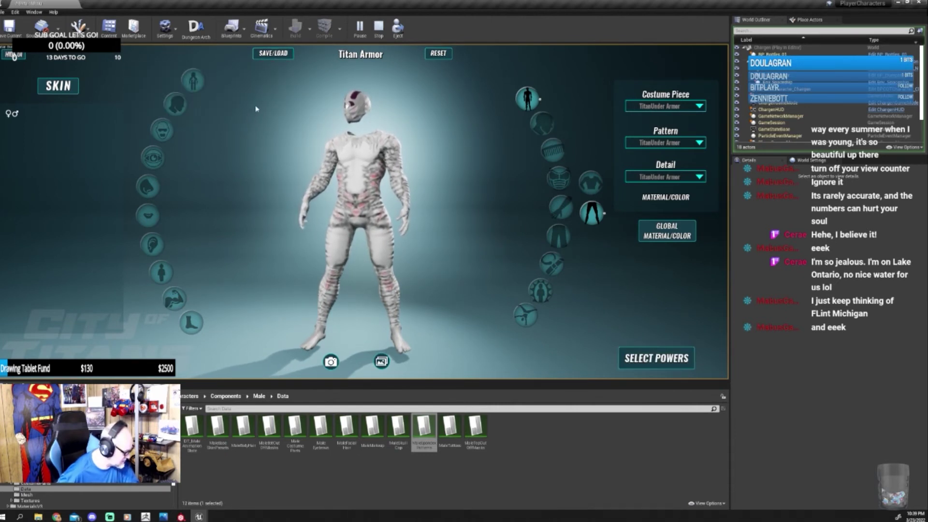
# Step: Stop the play session and close the open data table window
pyautogui.click(378, 27)
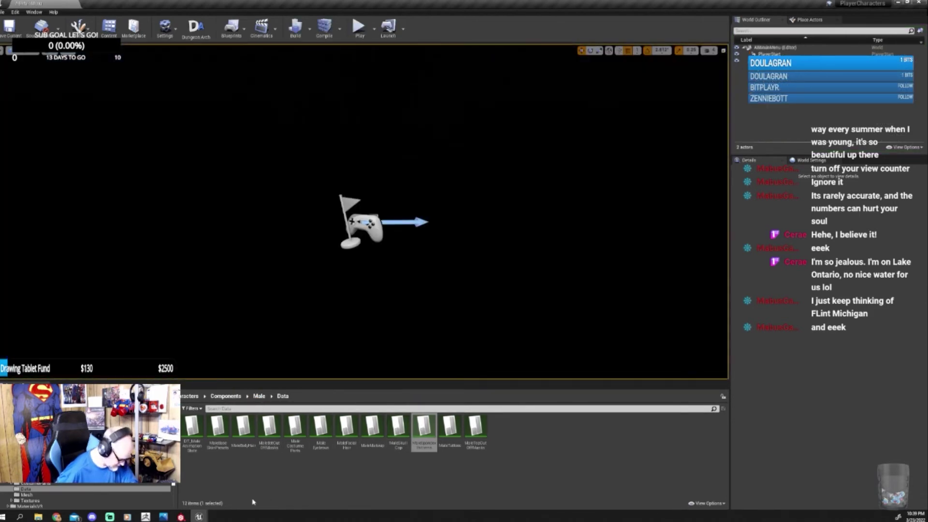
pyautogui.moveTo(198, 516)
pyautogui.click(238, 478)
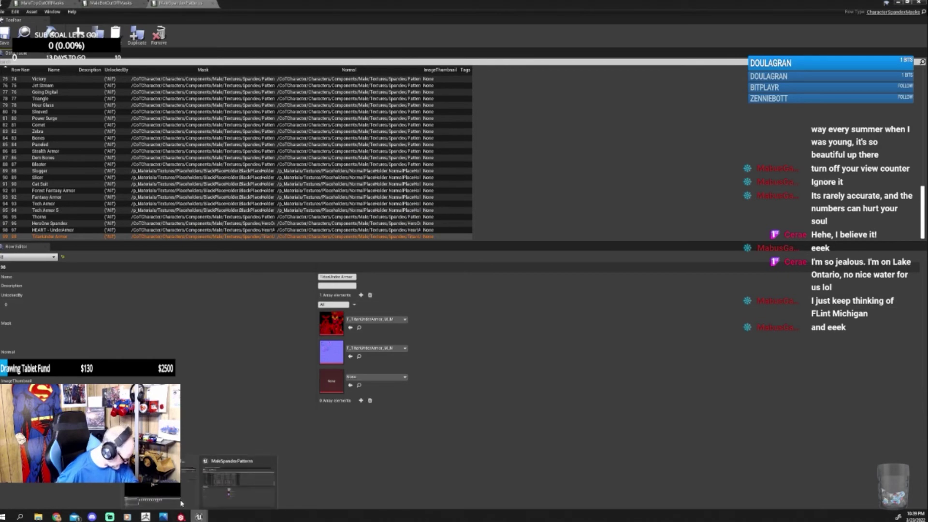
pyautogui.click(894, 4)
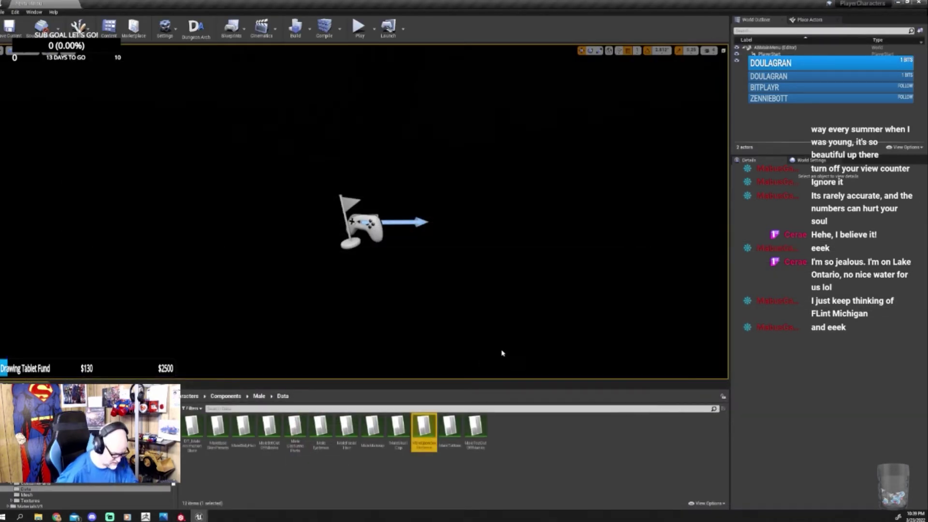
# Step: Open the Male CostumeData folder and briefly inspect the DTHead data table
pyautogui.click(259, 396)
pyautogui.doubleClick(217, 426)
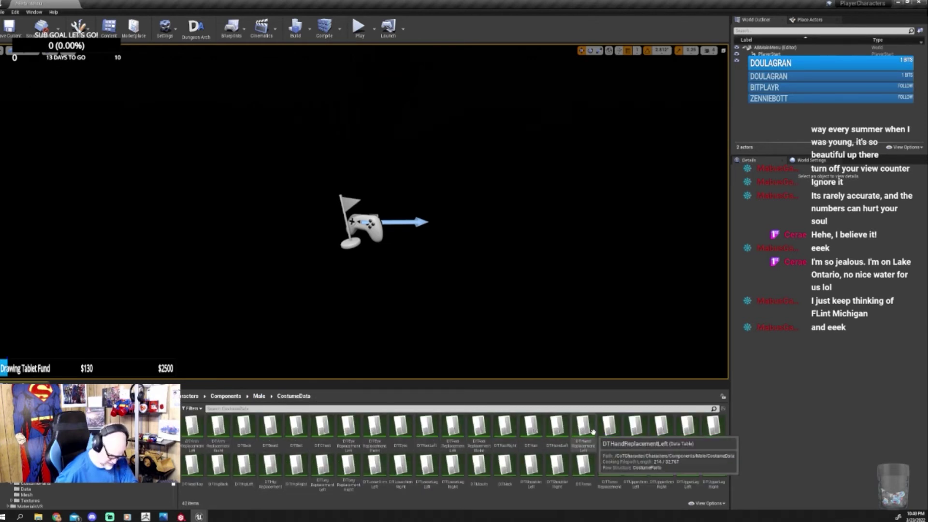
pyautogui.doubleClick(662, 425)
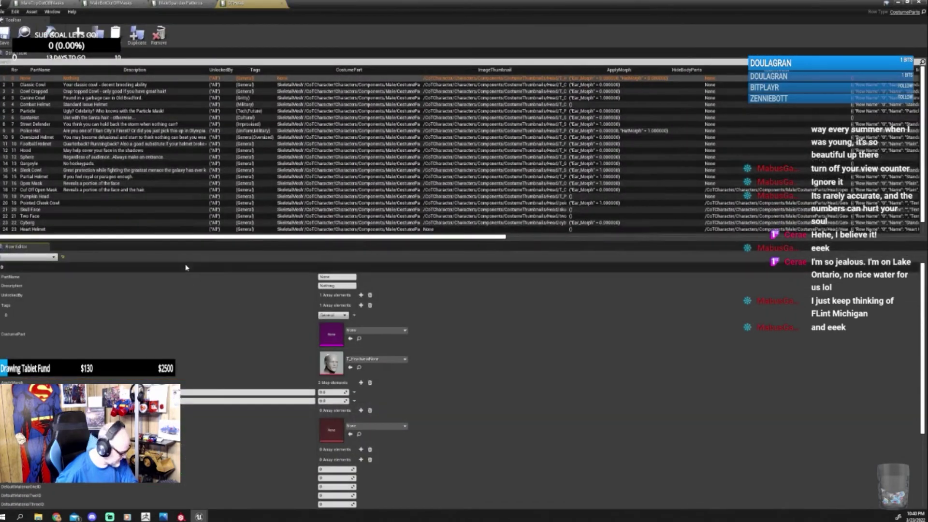
pyautogui.scroll(-1, 41, 229)
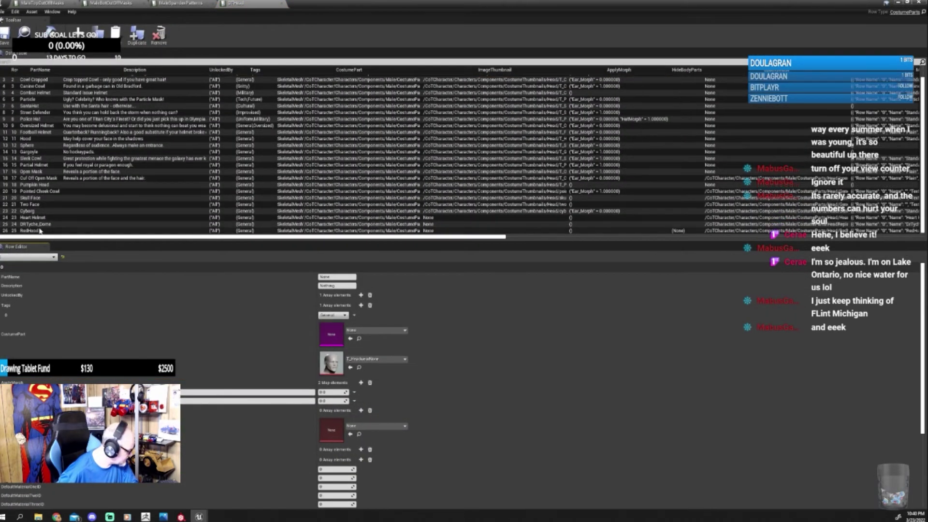
pyautogui.click(282, 4)
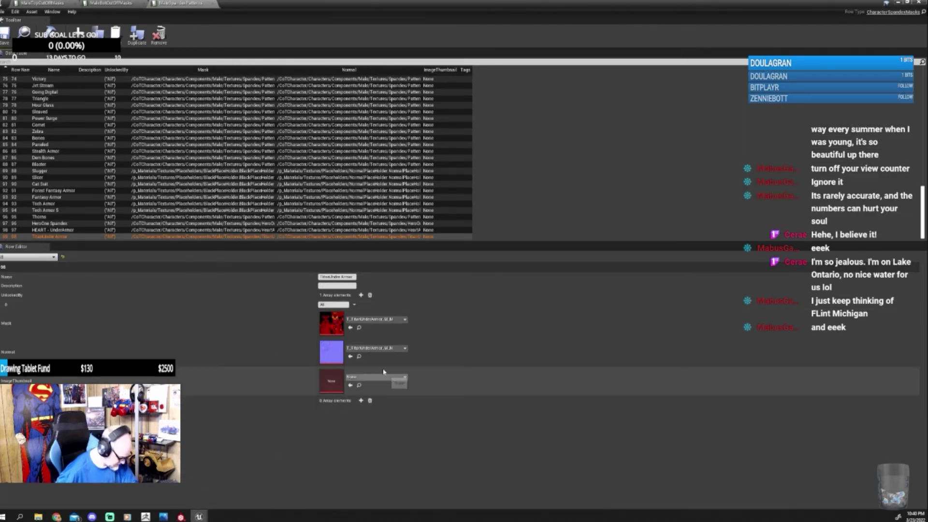
pyautogui.click(897, 4)
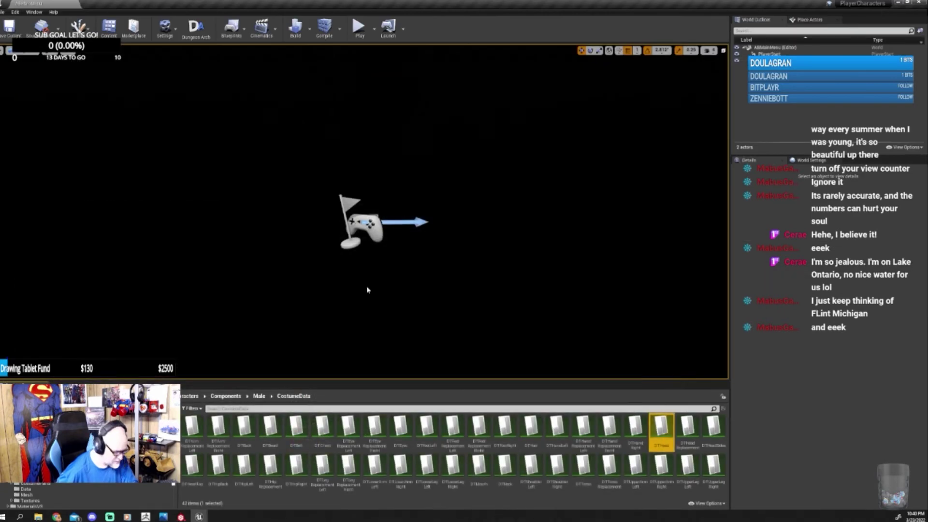
# Step: In DTHead Replacement, remove all Tags elements from the Titan Helmet row and return to the level editor
pyautogui.doubleClick(688, 426)
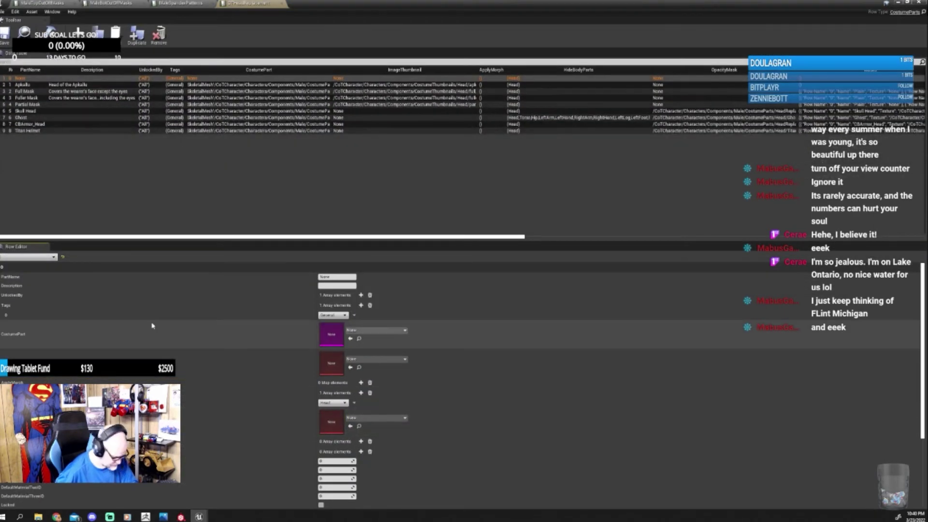
pyautogui.click(27, 131)
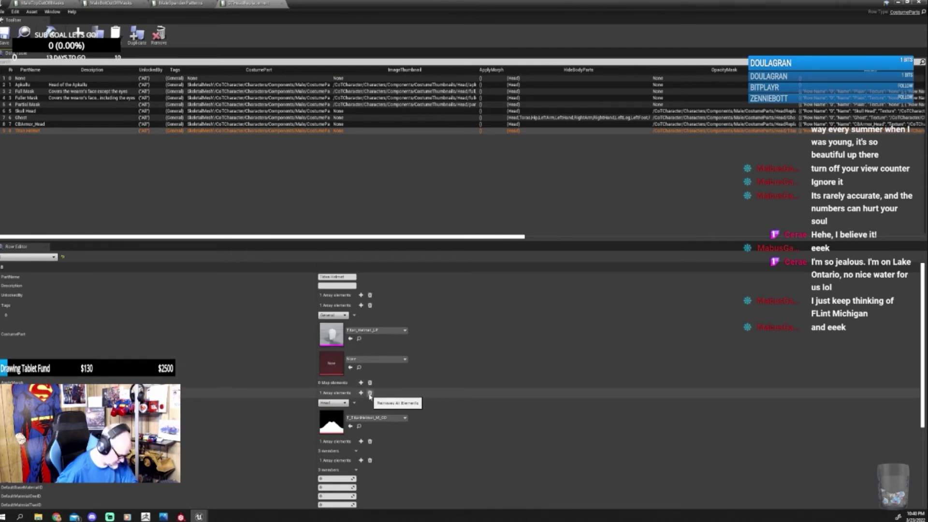
pyautogui.click(370, 393)
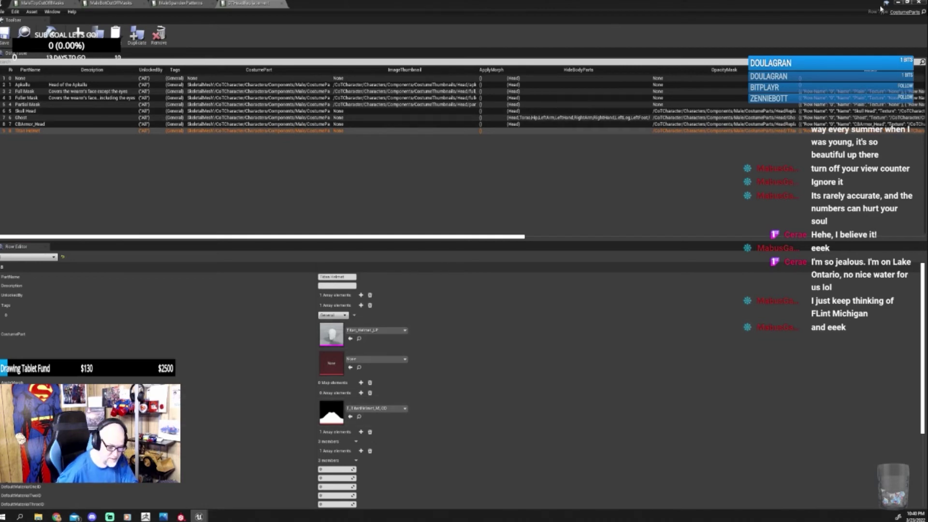
pyautogui.click(896, 2)
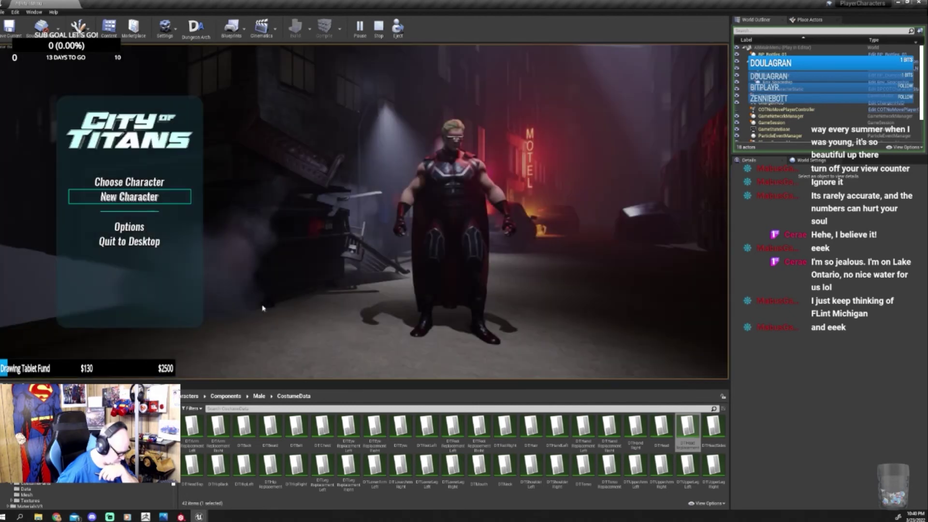
# Step: Choose New Character, then pick Titan Armor in SAVE/LOAD's Saved Characters list and load it
pyautogui.click(162, 197)
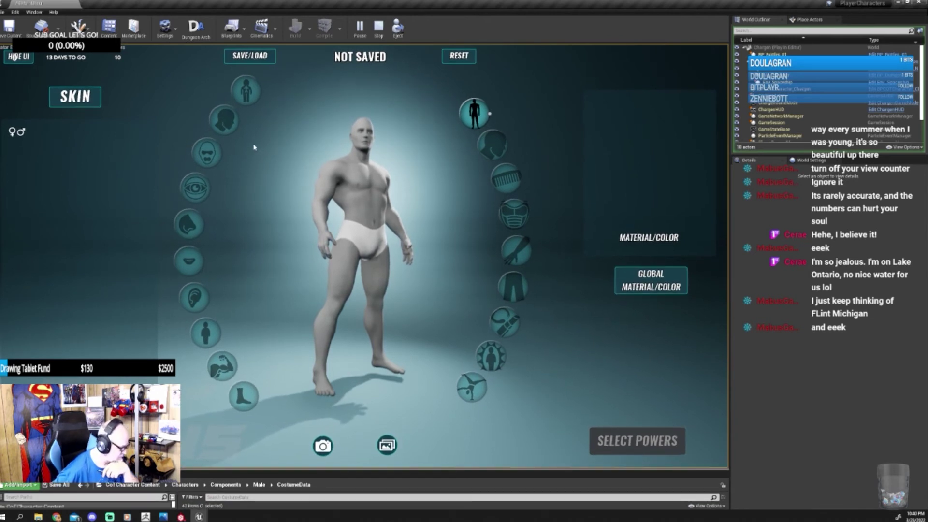
pyautogui.click(250, 57)
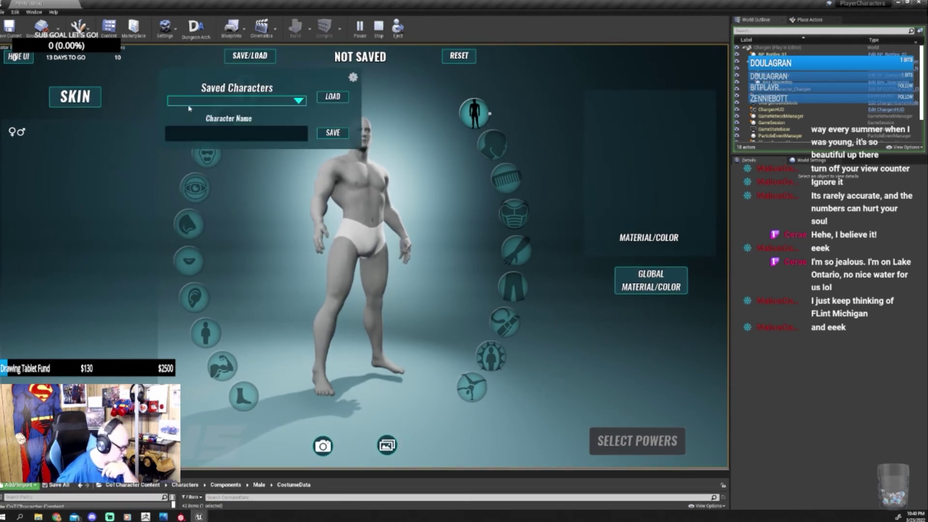
pyautogui.click(189, 105)
pyautogui.scroll(-10, 230, 225)
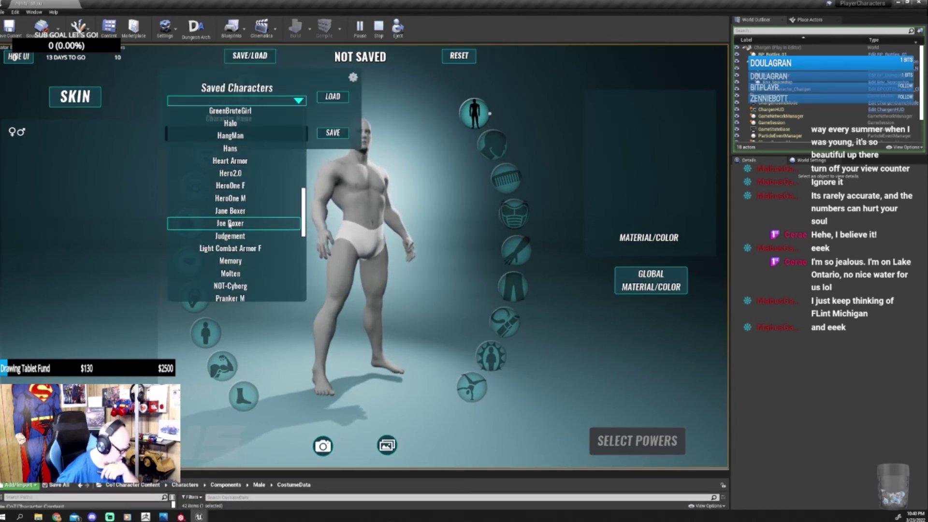
pyautogui.scroll(-10, 229, 224)
pyautogui.scroll(-5, 230, 224)
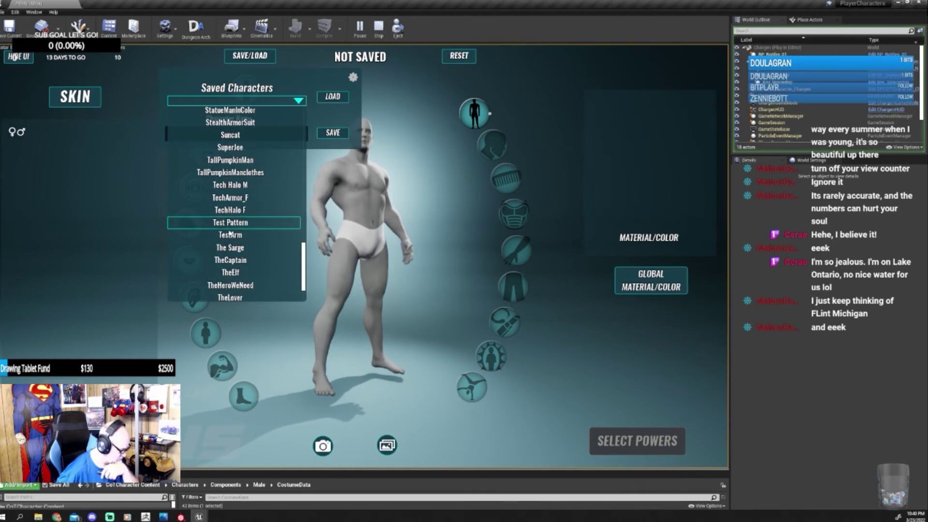
pyautogui.click(243, 274)
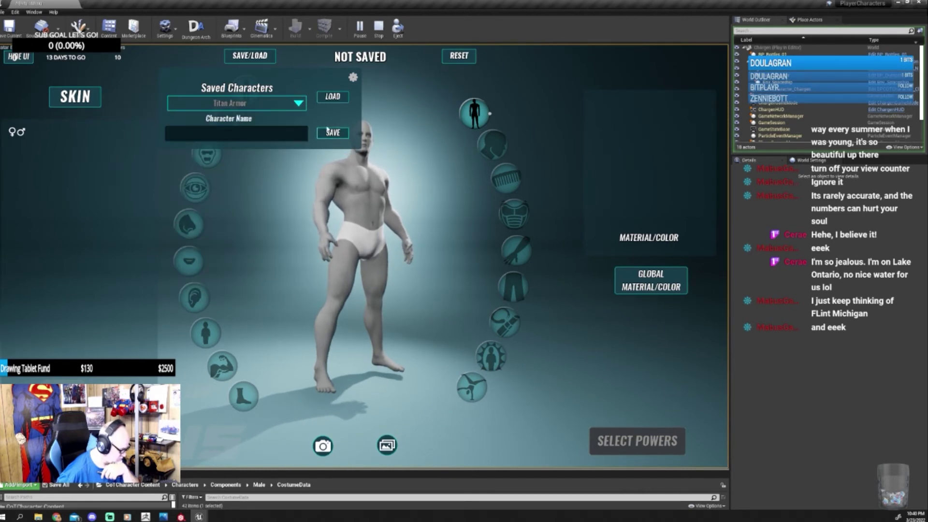
pyautogui.click(333, 97)
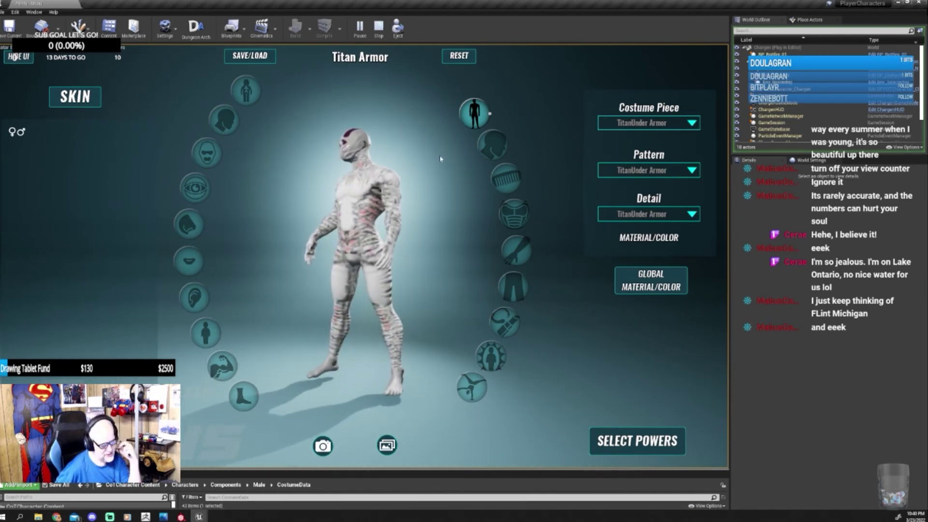
# Step: Glance at the saved characters panel, then open Material/Color for the Titan Armor upper-body piece
pyautogui.click(256, 57)
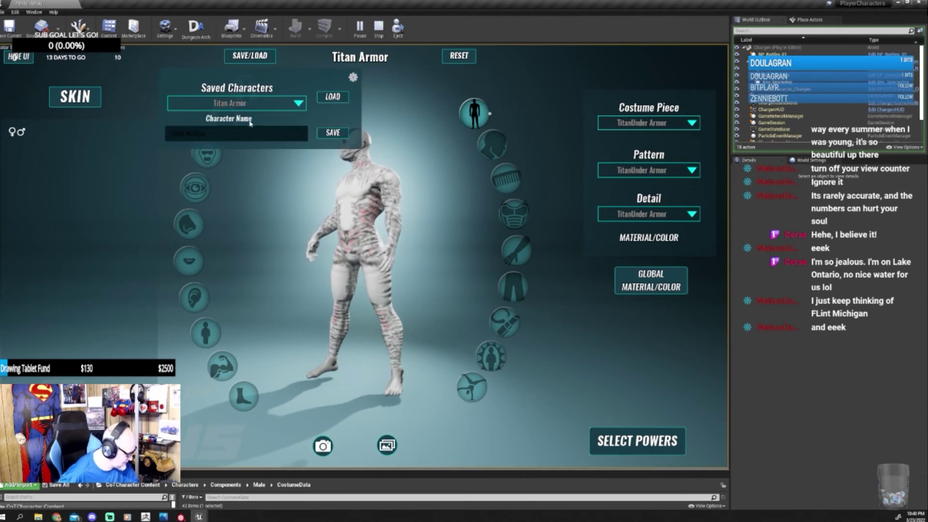
pyautogui.click(431, 146)
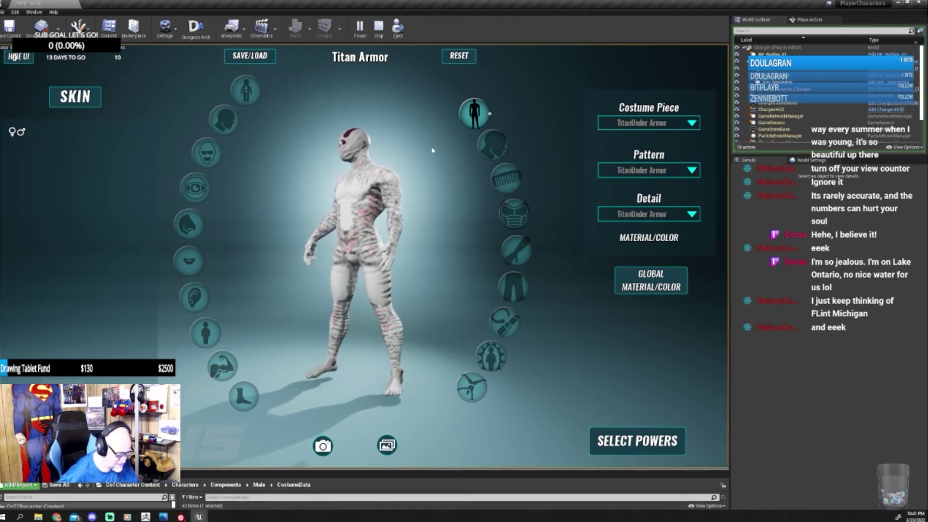
pyautogui.click(480, 112)
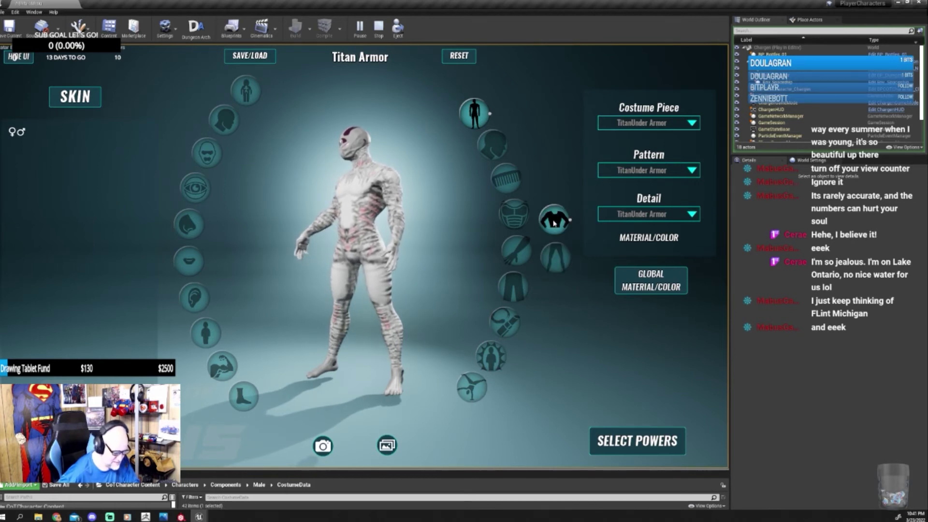
pyautogui.click(632, 240)
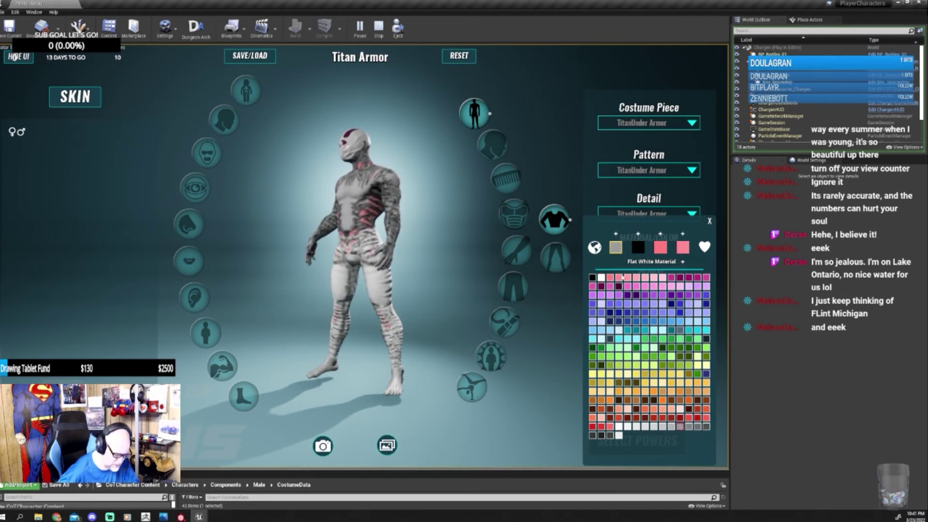
# Step: Open the leather materials and preview Armor - Leather, Bull, Crocodile and Fine on the torso
pyautogui.click(634, 262)
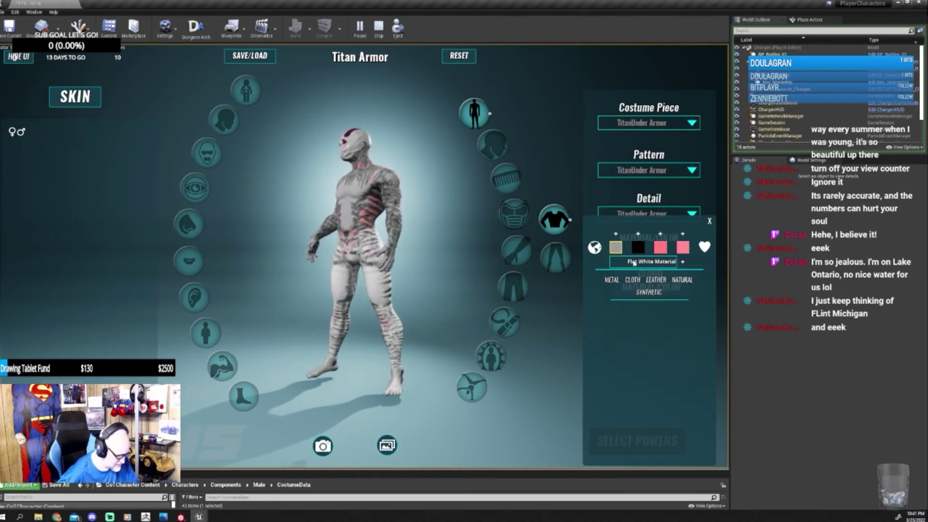
pyautogui.click(653, 280)
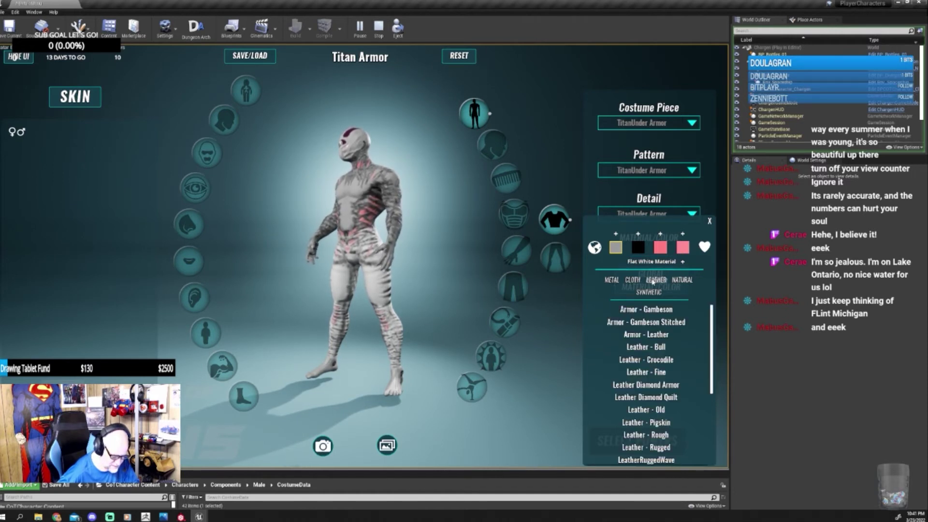
pyautogui.click(657, 336)
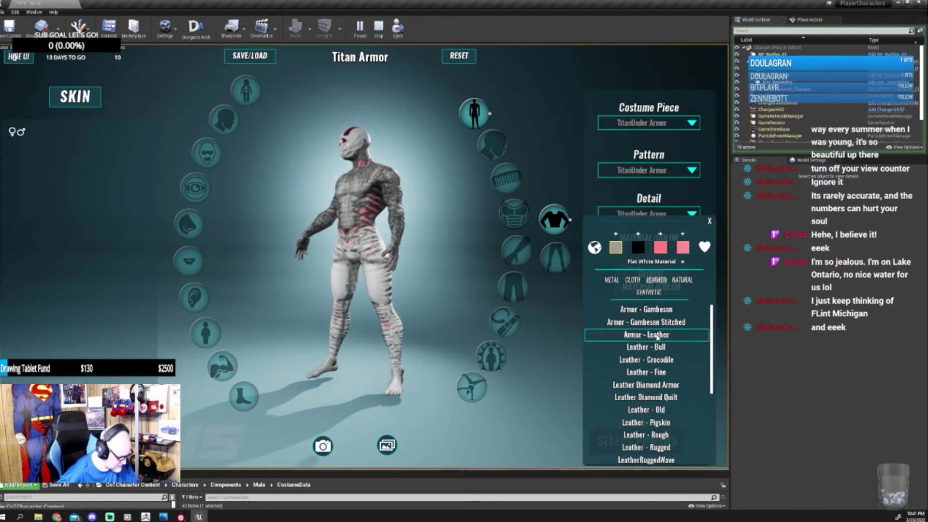
pyautogui.click(661, 347)
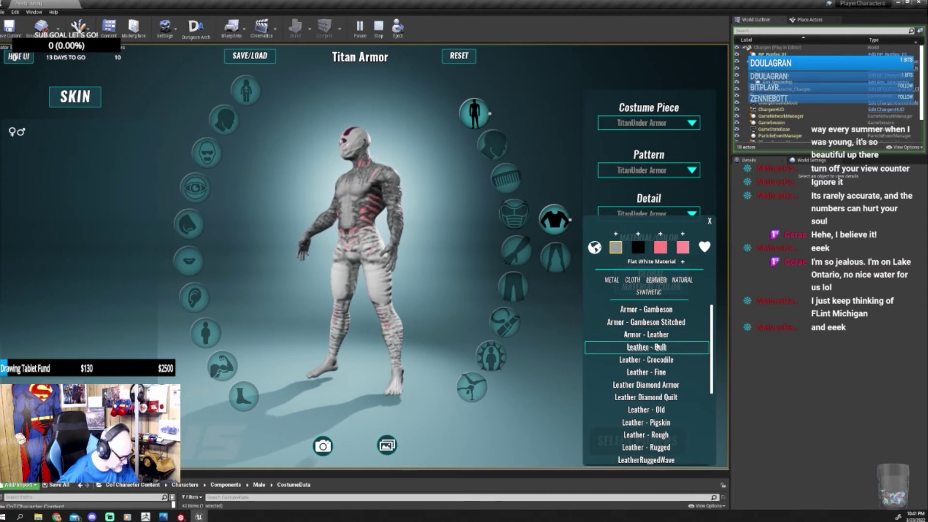
pyautogui.click(660, 360)
pyautogui.click(661, 373)
# Step: Compare more leathers, apply Leather - Old to the torso, and switch to the head
pyautogui.click(660, 362)
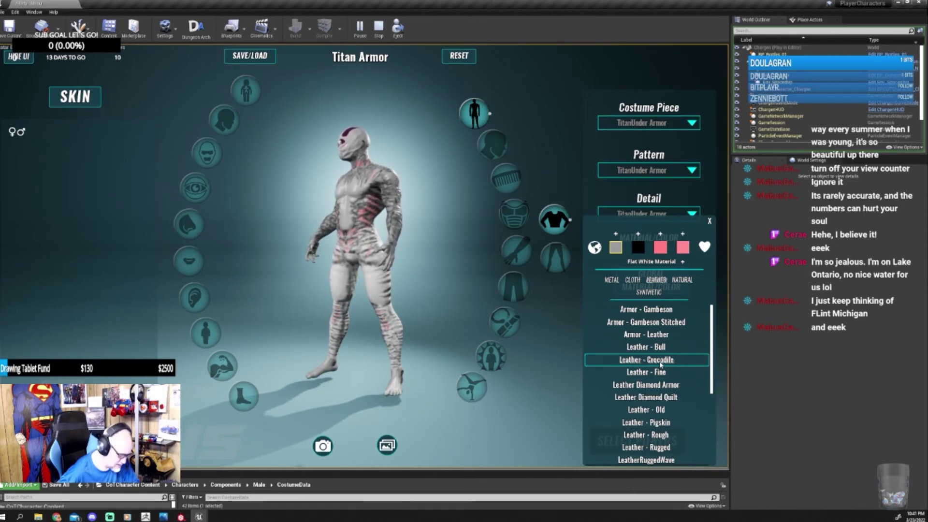
pyautogui.click(660, 373)
pyautogui.click(648, 385)
pyautogui.click(658, 397)
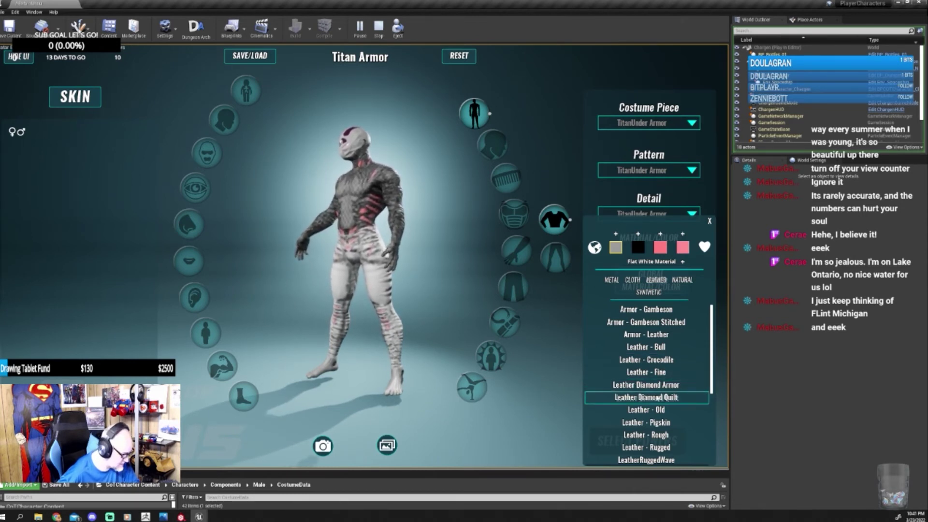
pyautogui.click(658, 409)
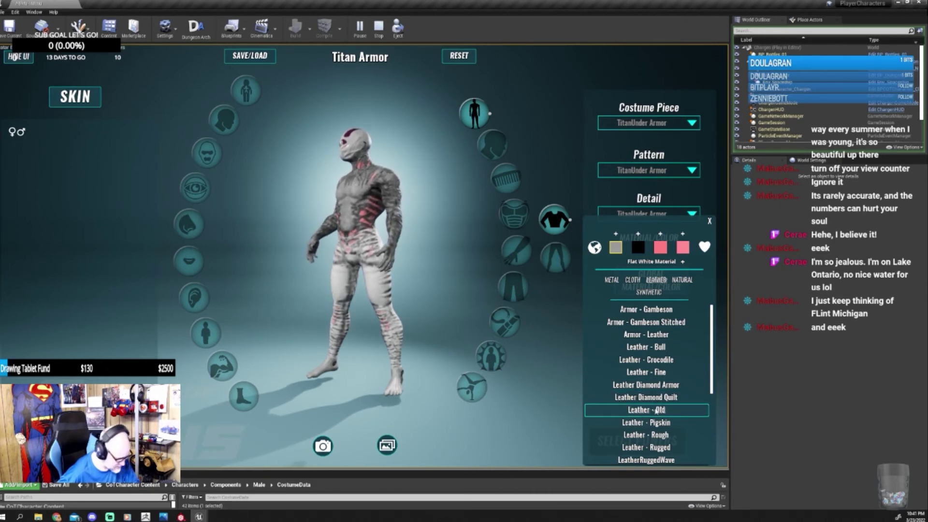
pyautogui.click(655, 410)
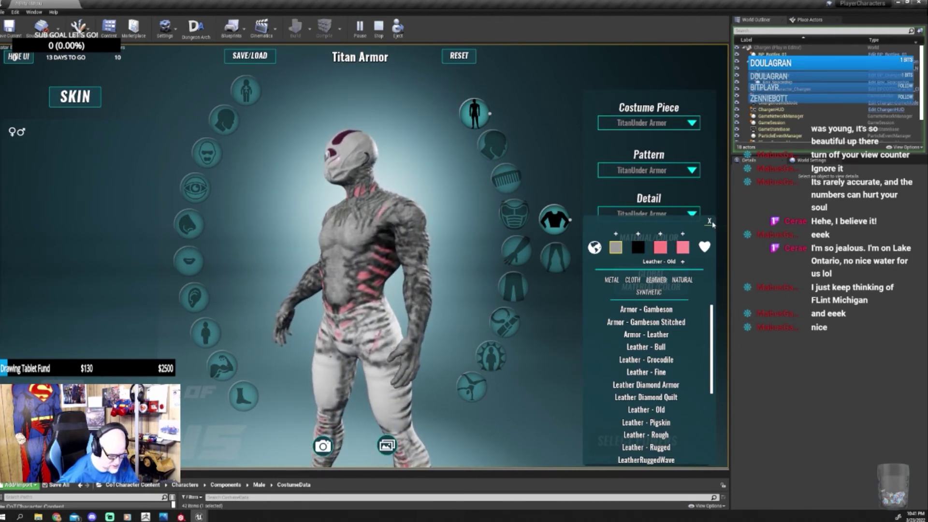
pyautogui.click(710, 222)
pyautogui.click(493, 146)
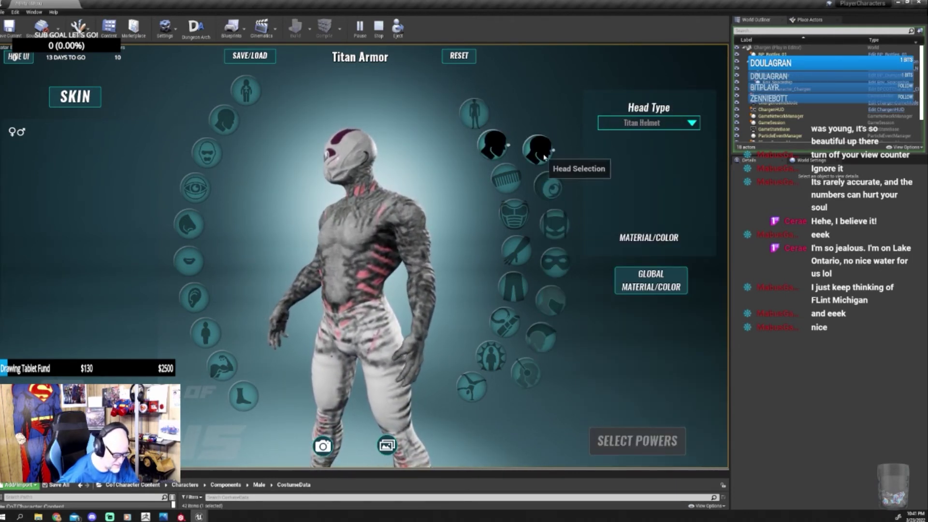
# Step: Apply the Leather - Old material to the Titan Helmet and bring up the Ears shape sliders
pyautogui.click(649, 238)
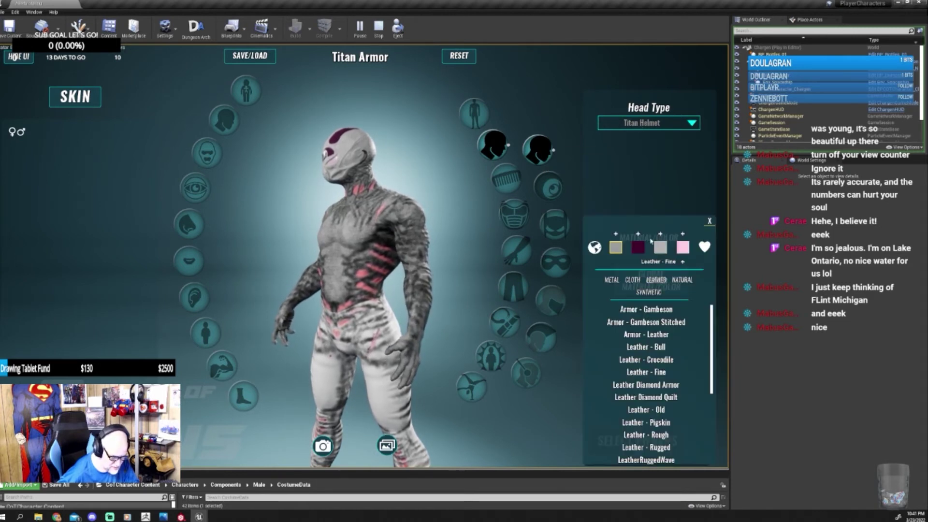
pyautogui.click(616, 247)
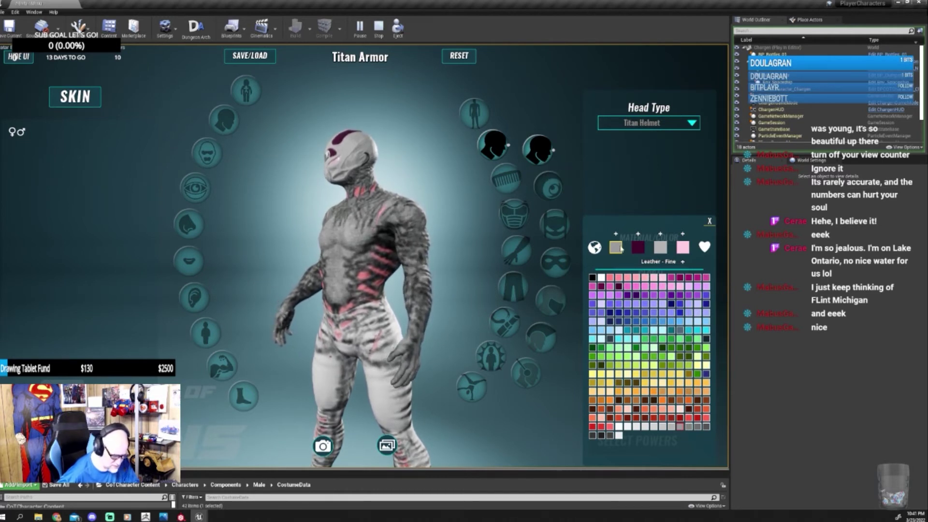
pyautogui.click(650, 263)
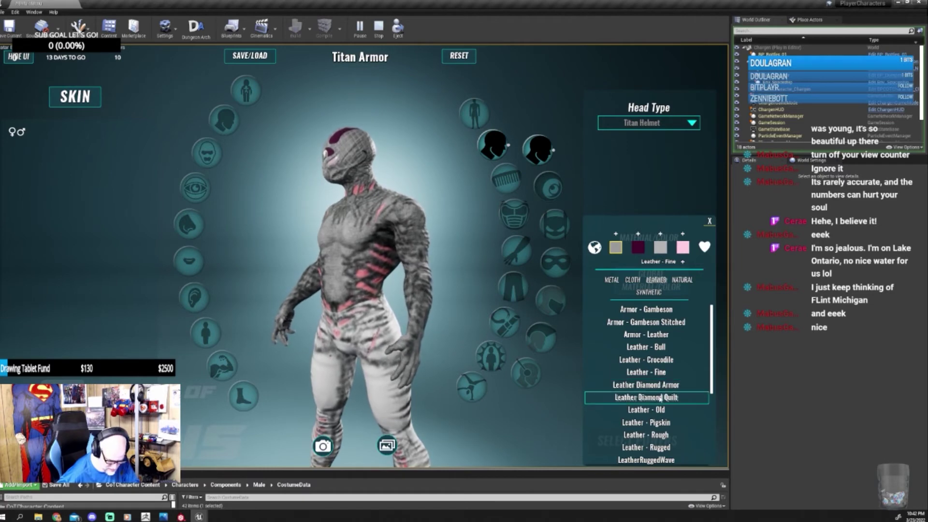
pyautogui.click(647, 410)
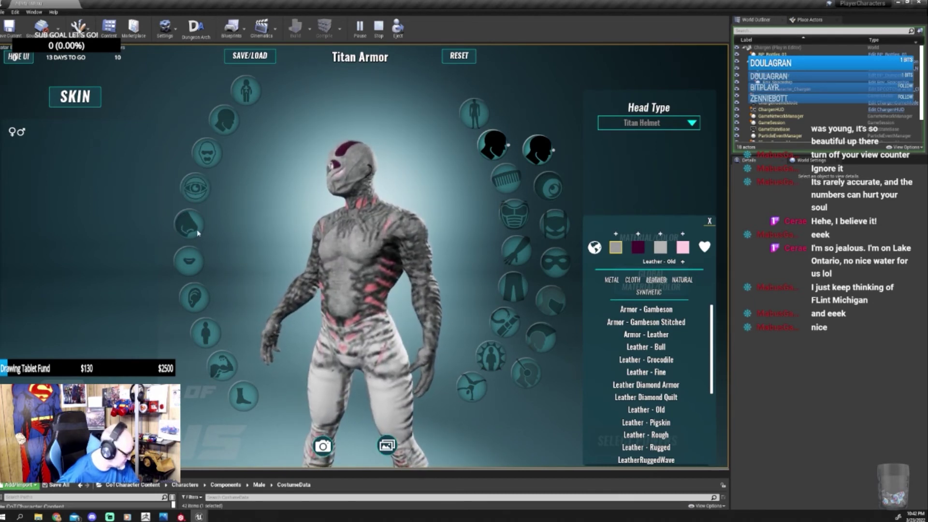
pyautogui.click(205, 302)
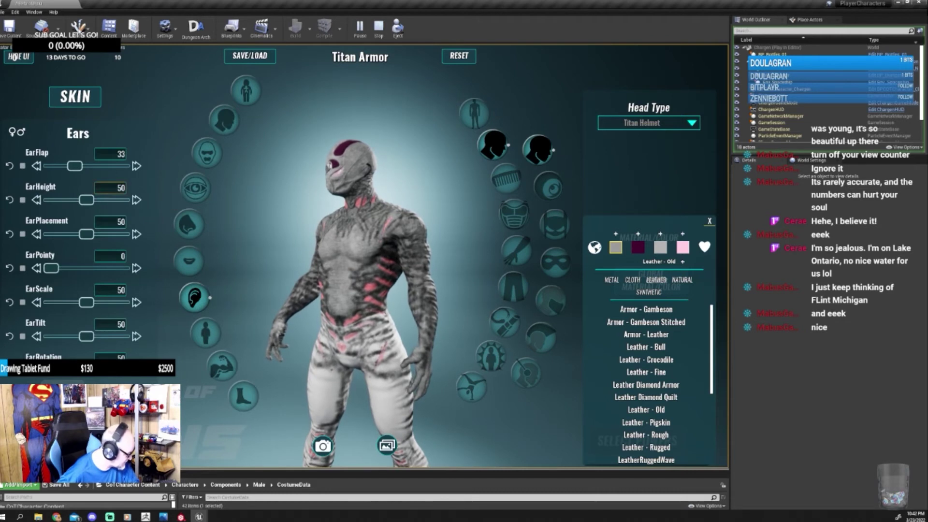
# Step: Set EarFlap to 0 and EarHeight to 90, then close the helmet's material panel
pyautogui.moveTo(74, 165); pyautogui.dragTo(50, 166)
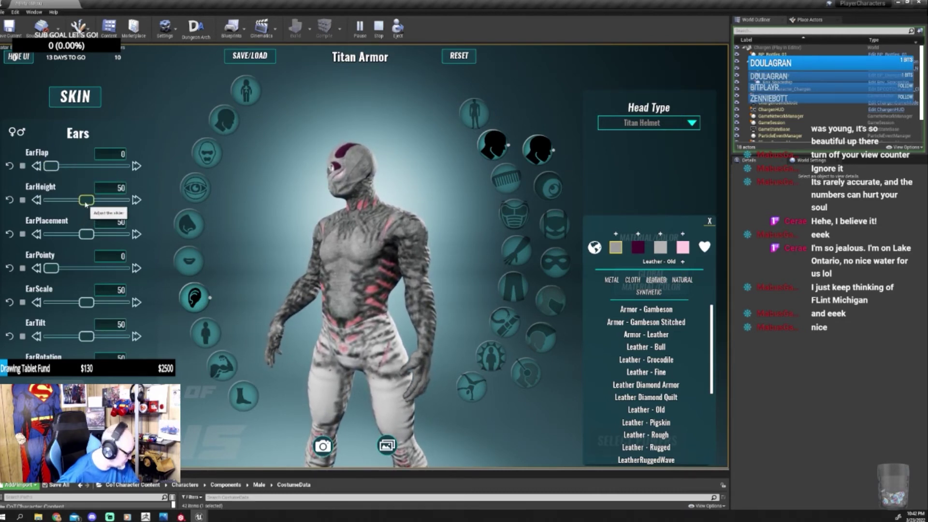
pyautogui.moveTo(86, 200); pyautogui.dragTo(116, 186)
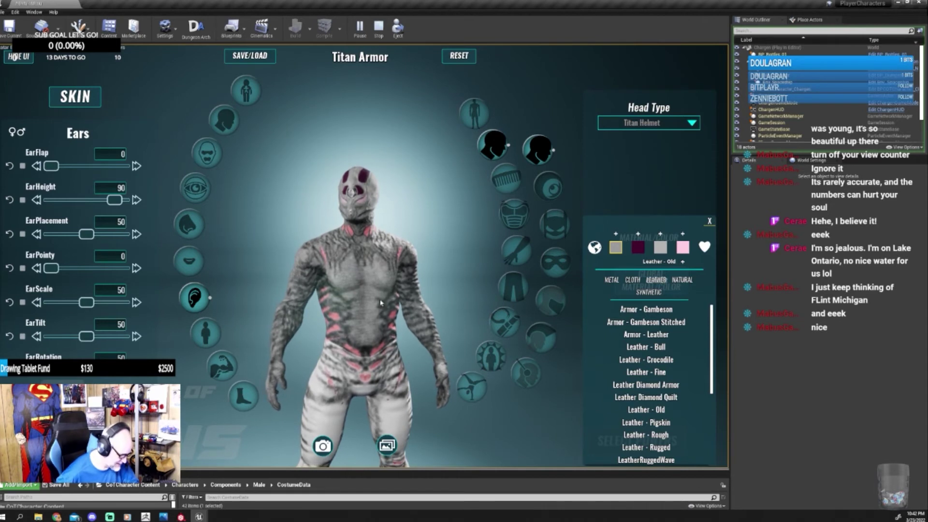
pyautogui.click(709, 222)
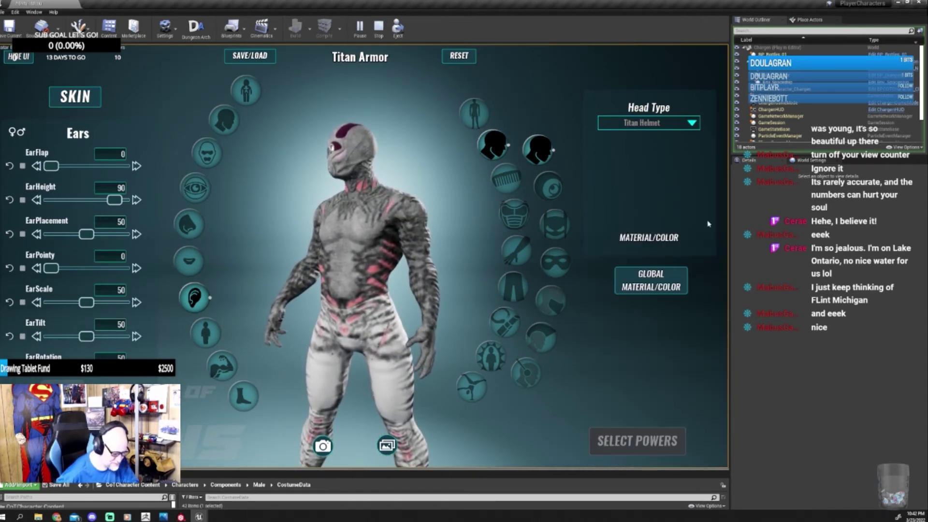
# Step: Go to the body piece's second colour slot and preview pink, white and purple before black
pyautogui.click(475, 124)
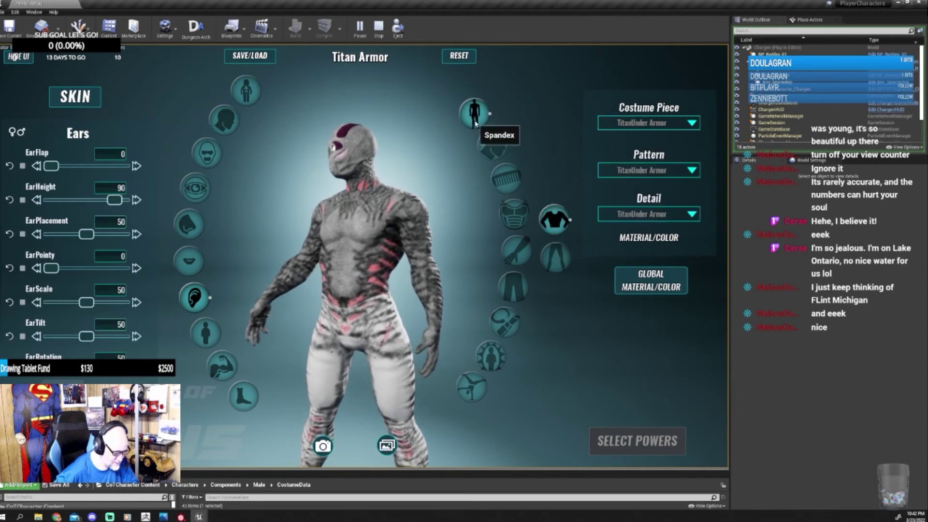
pyautogui.click(639, 241)
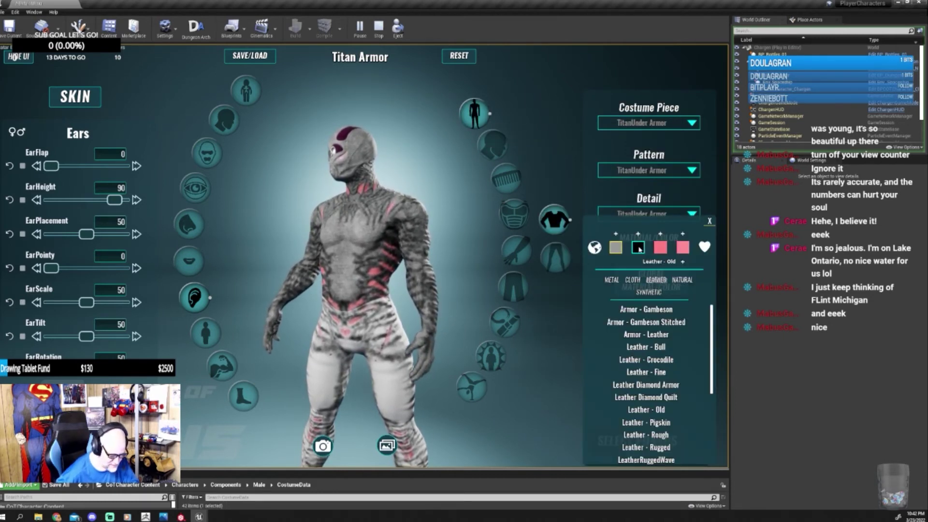
pyautogui.click(638, 248)
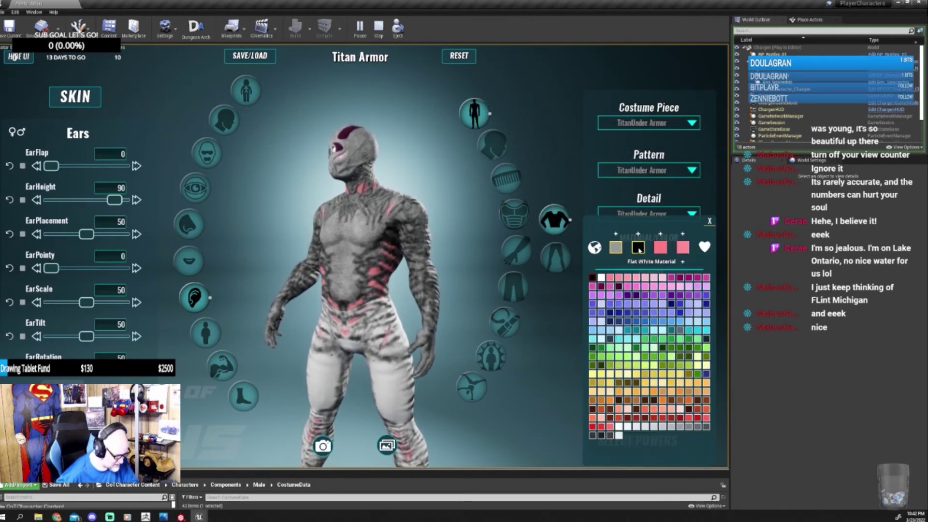
pyautogui.click(611, 278)
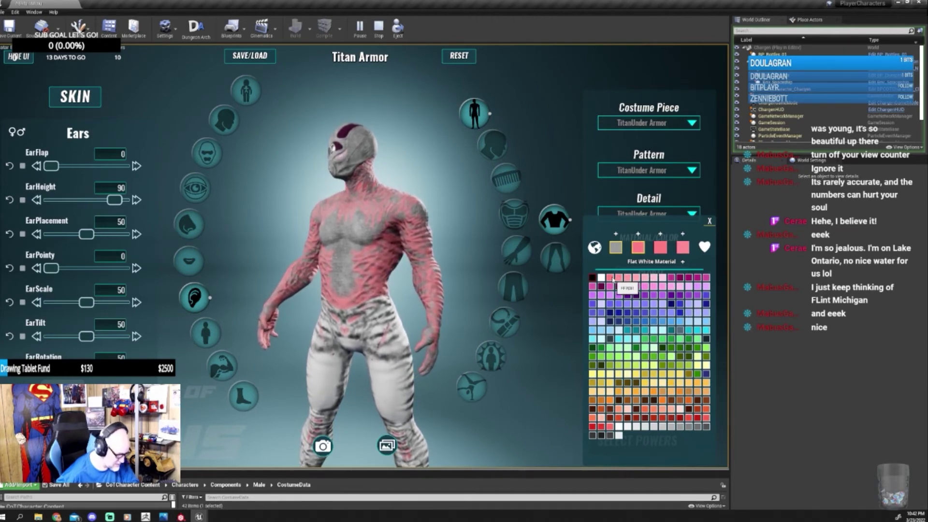
pyautogui.click(601, 278)
pyautogui.click(610, 303)
pyautogui.click(609, 295)
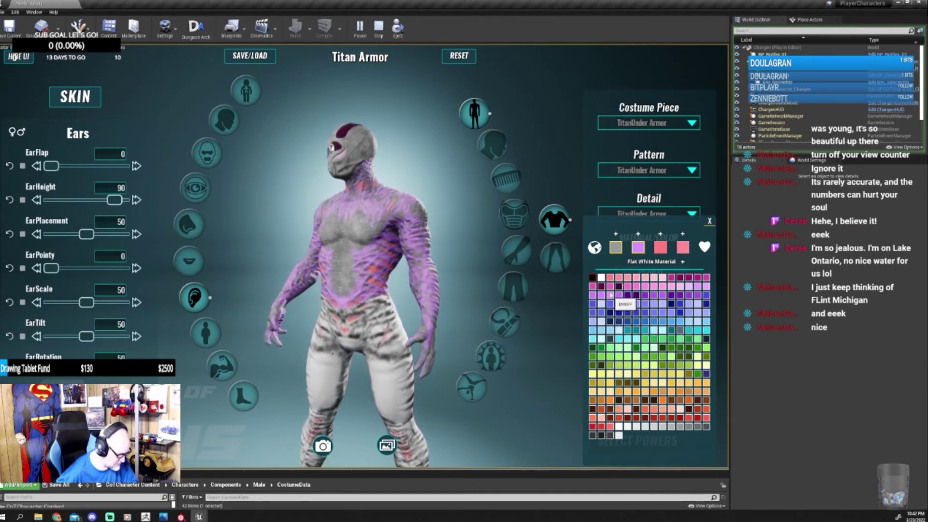
pyautogui.click(593, 278)
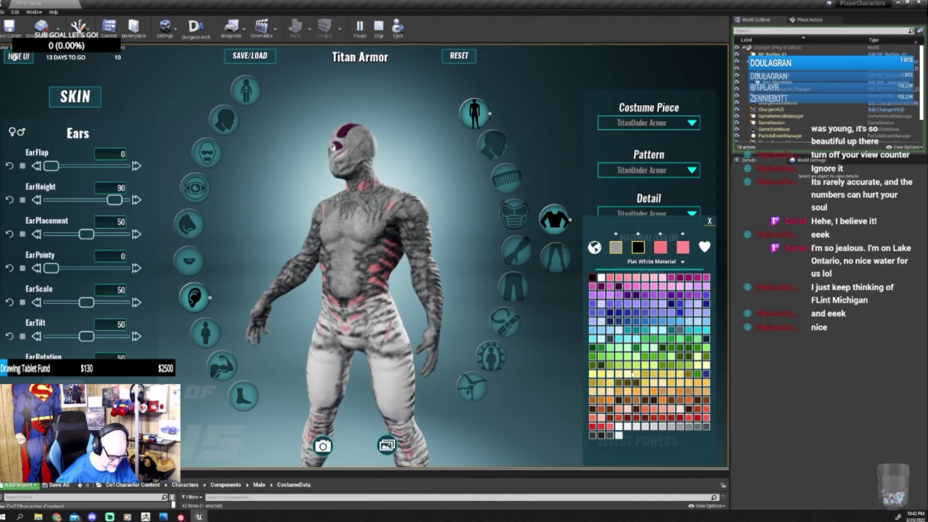
# Step: Preview green and dark olive, settle the second colour on black, and reopen its material list
pyautogui.click(647, 366)
pyautogui.click(656, 358)
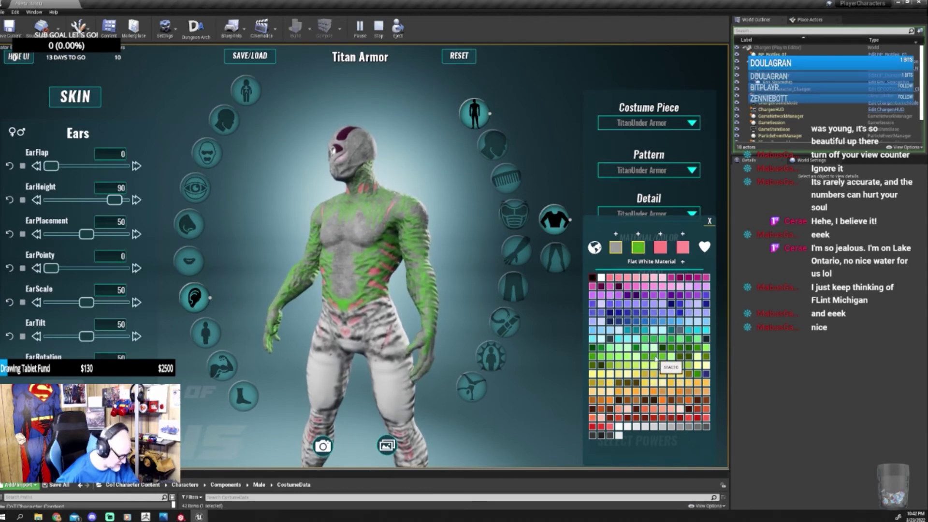
pyautogui.click(660, 394)
pyautogui.click(640, 382)
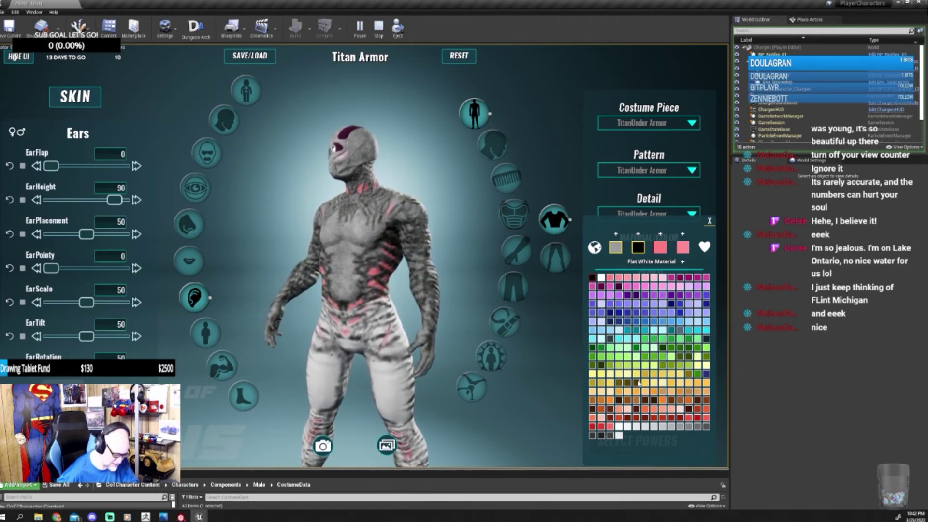
pyautogui.click(628, 383)
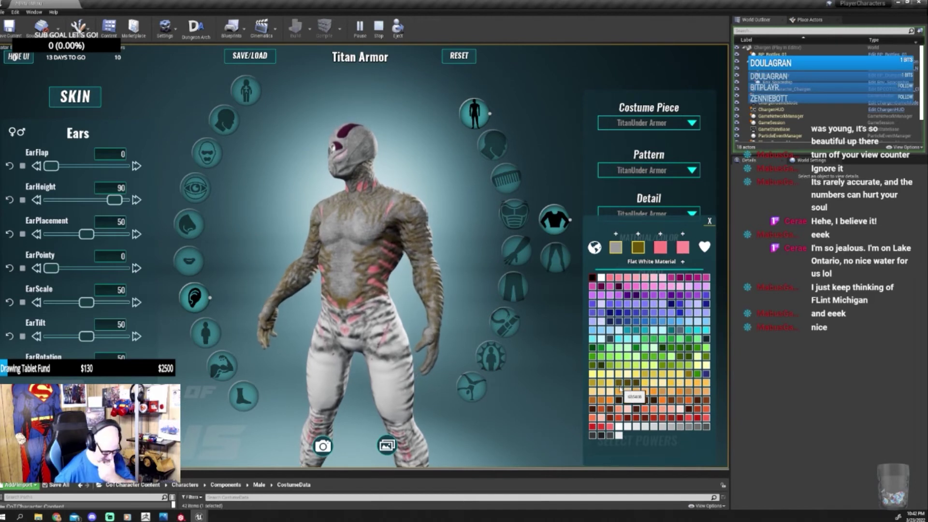
pyautogui.click(593, 278)
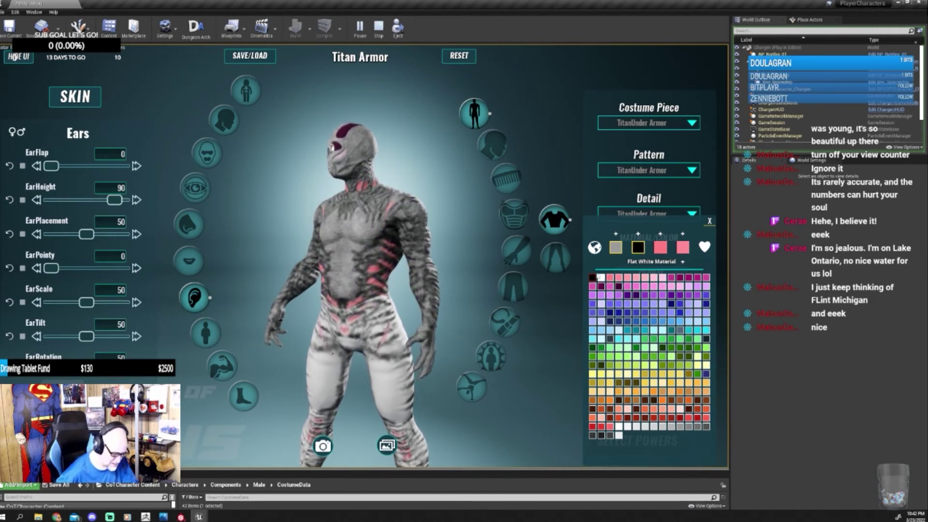
pyautogui.click(650, 262)
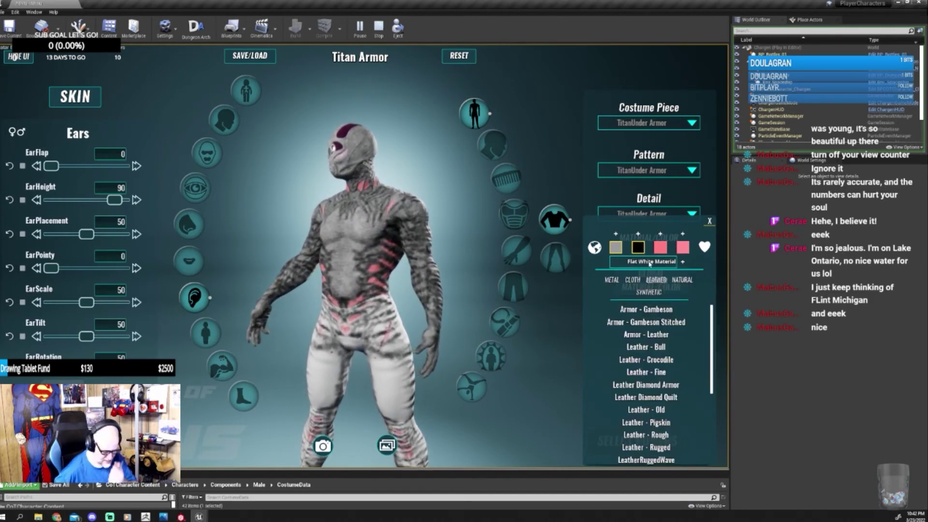
# Step: Apply Metal > BlackCastIron to the suit and make the third (stripe) colour dark maroon
pyautogui.click(612, 280)
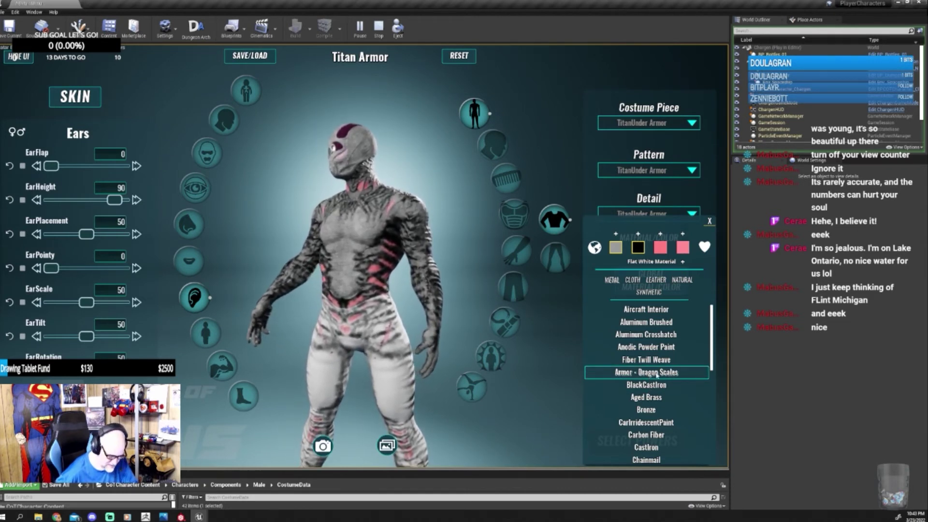
pyautogui.click(651, 389)
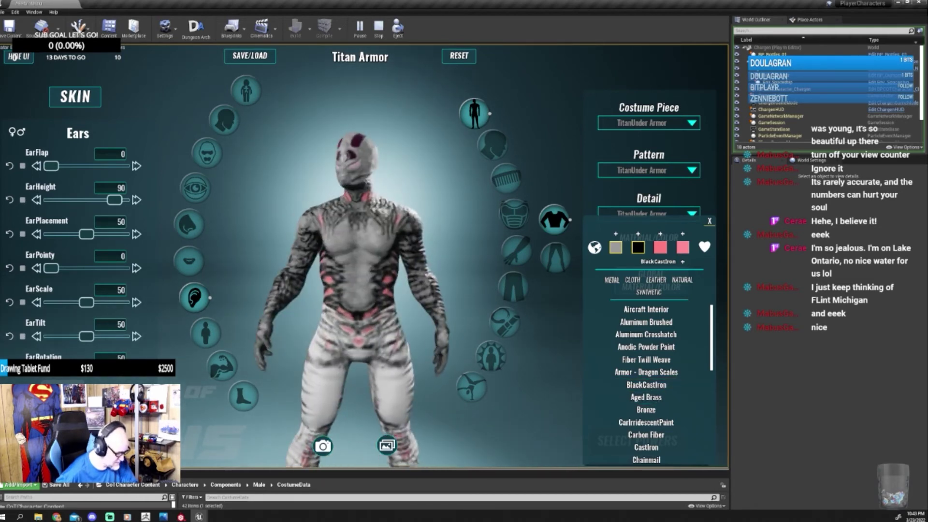
pyautogui.click(660, 247)
pyautogui.click(631, 296)
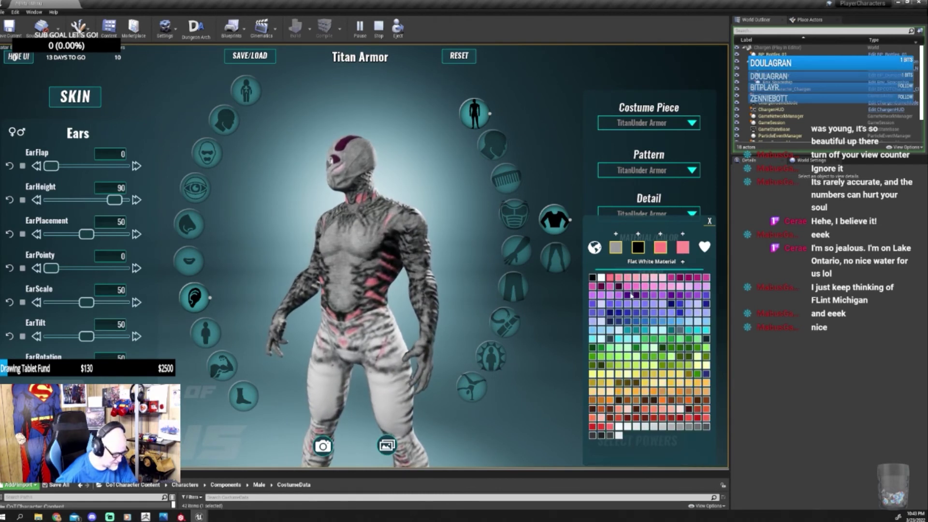
pyautogui.click(680, 313)
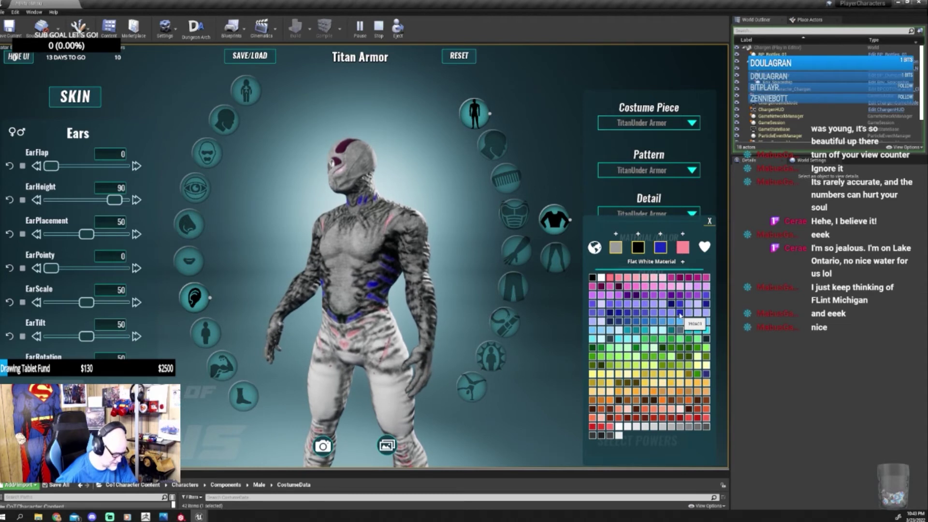
pyautogui.click(680, 278)
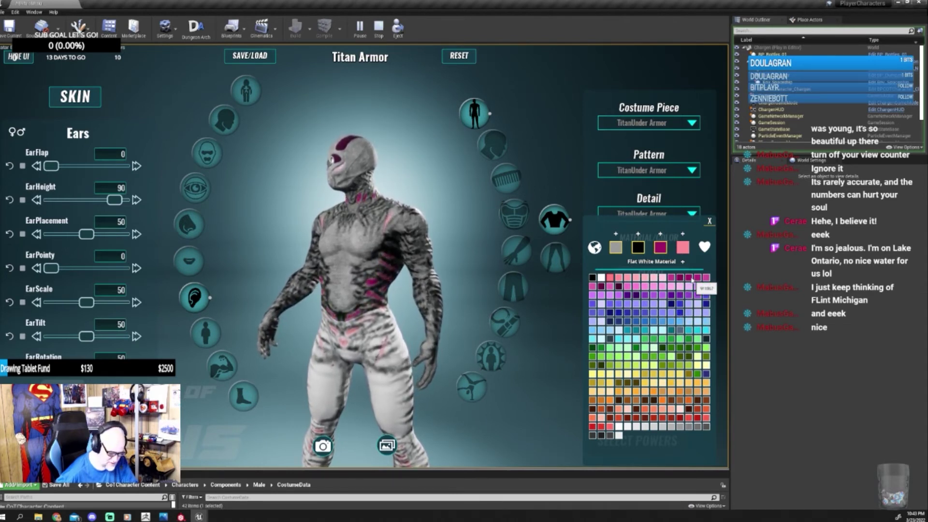
pyautogui.click(601, 287)
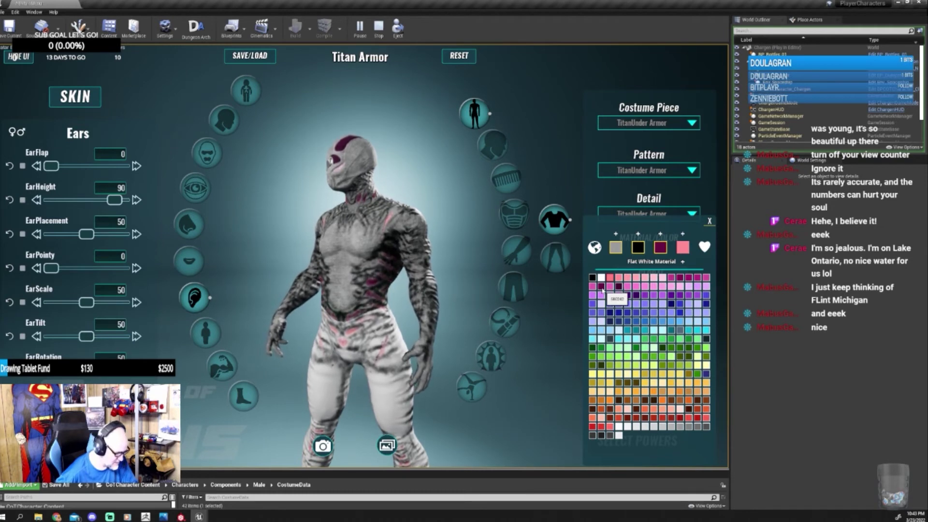
# Step: Browse the Synthetic, Natural and Metal material tabs, then close the list and open the head options
pyautogui.click(650, 262)
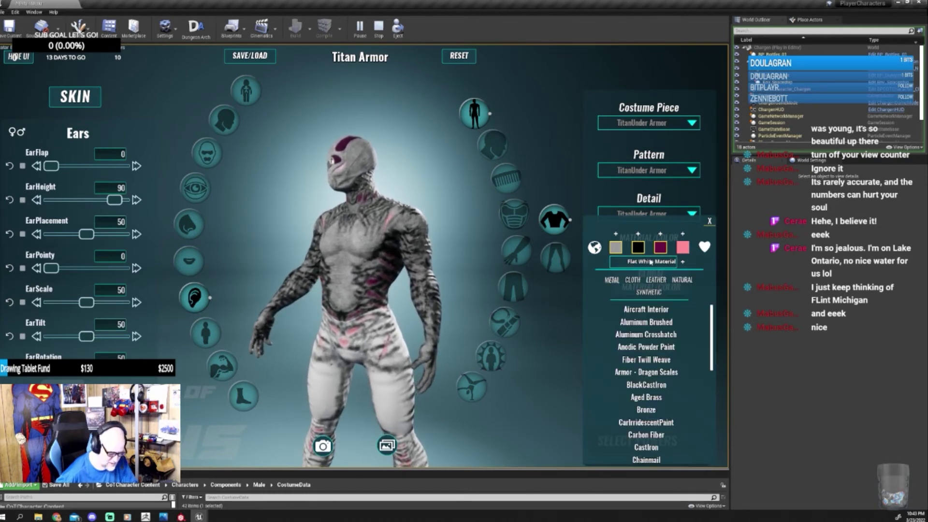
pyautogui.click(649, 292)
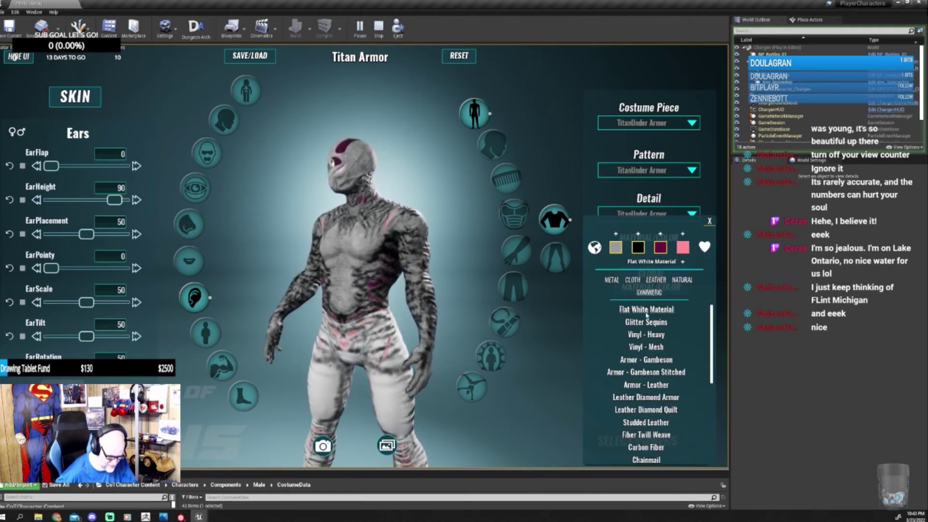
pyautogui.click(682, 279)
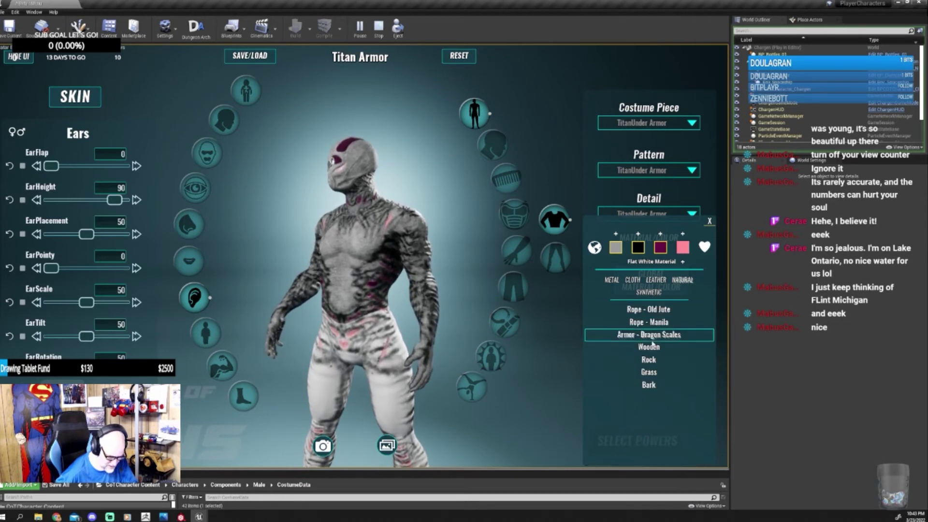
pyautogui.click(612, 280)
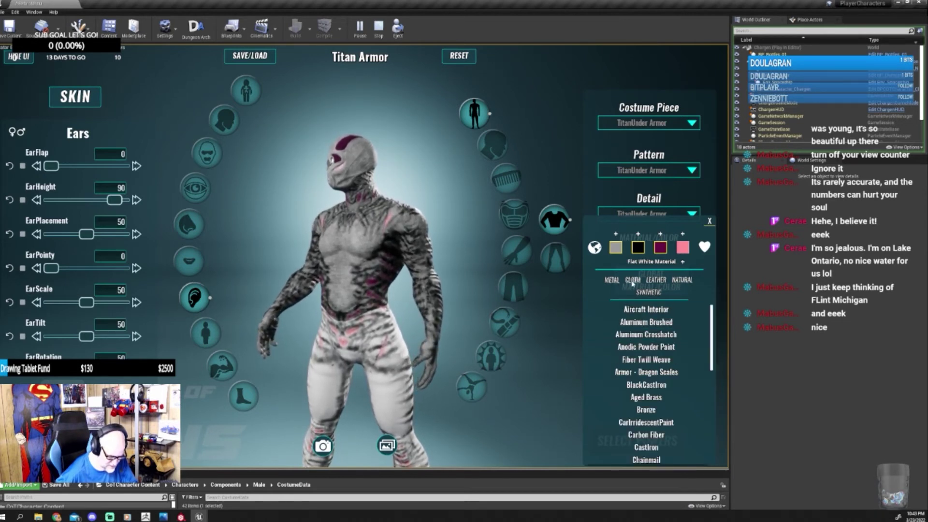
pyautogui.click(649, 293)
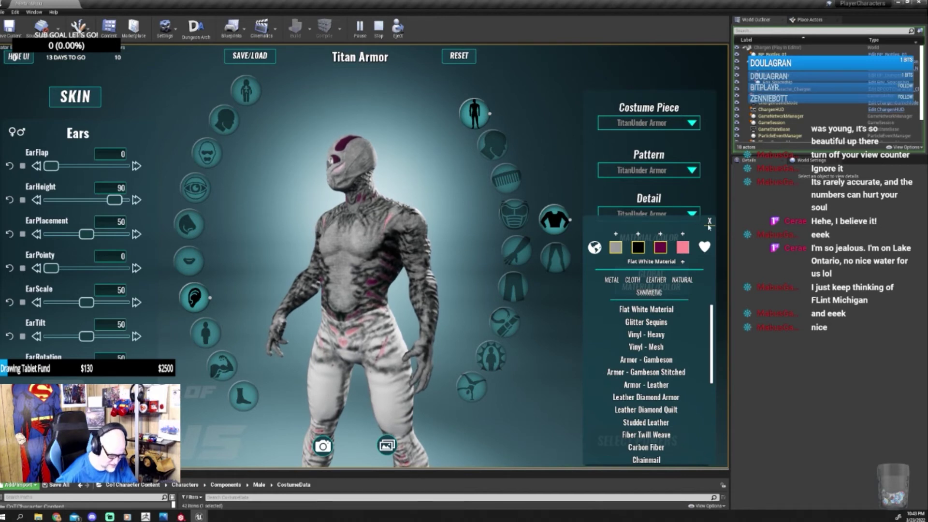
pyautogui.click(709, 222)
pyautogui.click(492, 144)
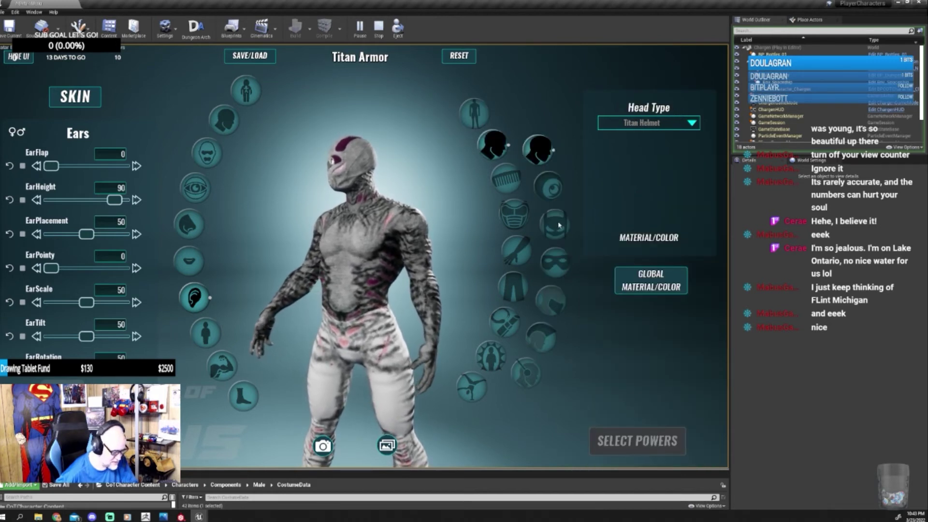
# Step: Return to the body's Material/Color settings and change the fourth (pink) accent colour to bright green
pyautogui.click(653, 237)
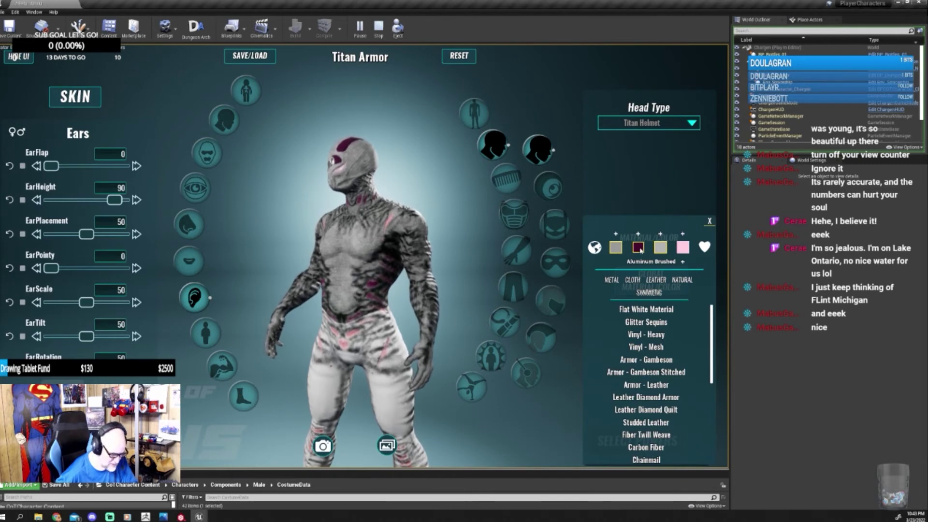
pyautogui.click(639, 249)
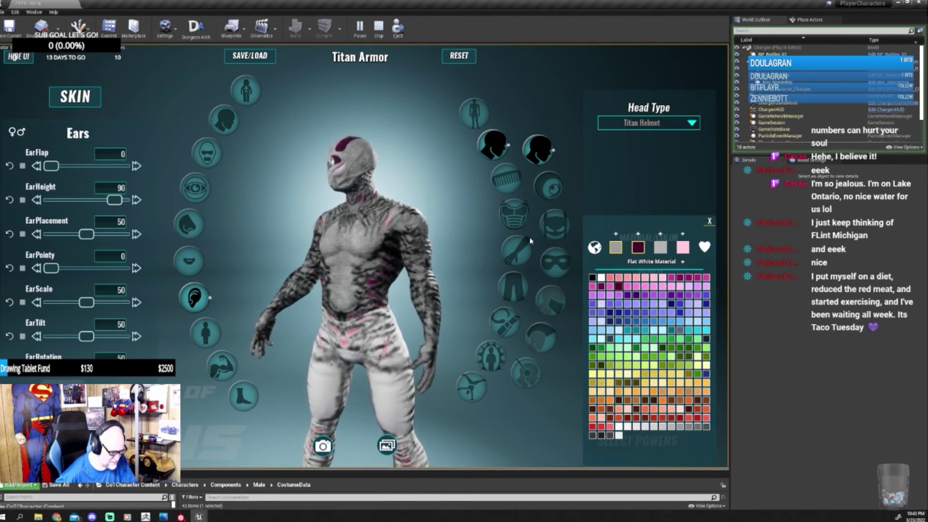
pyautogui.click(474, 114)
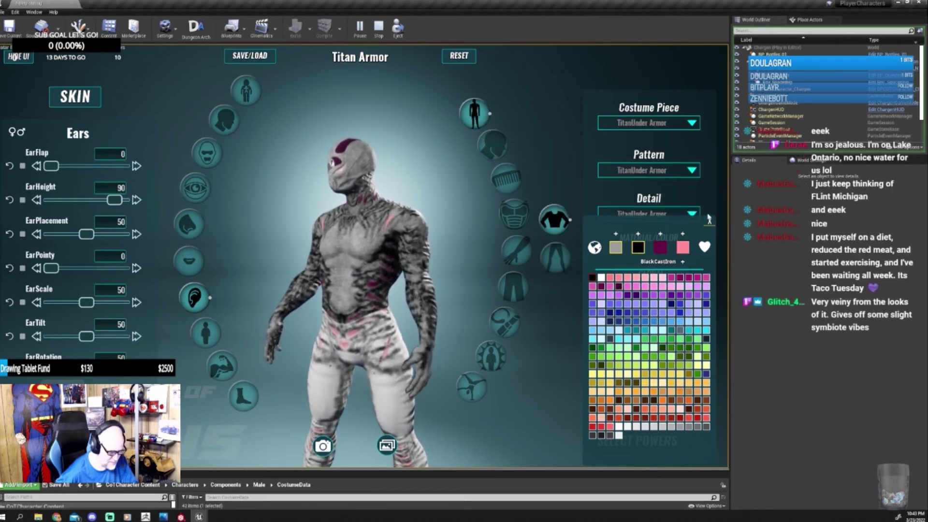
pyautogui.click(709, 223)
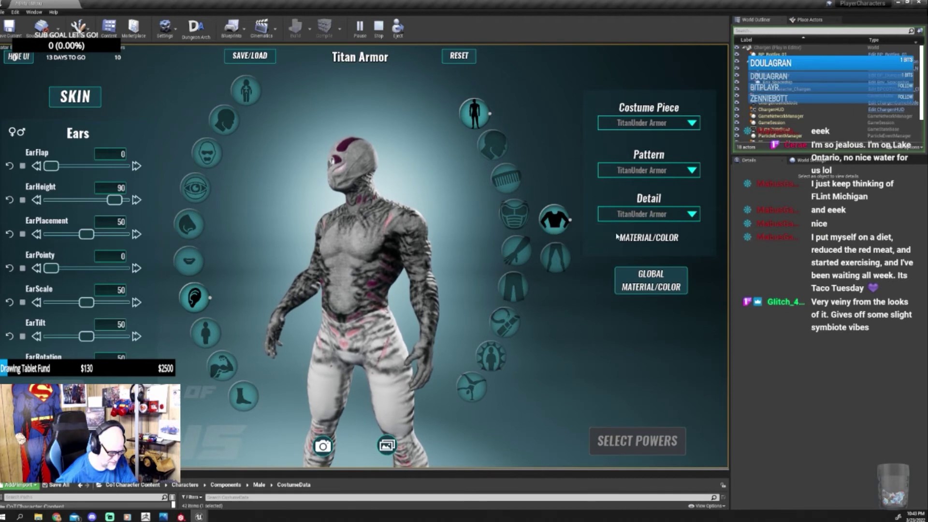
pyautogui.click(633, 241)
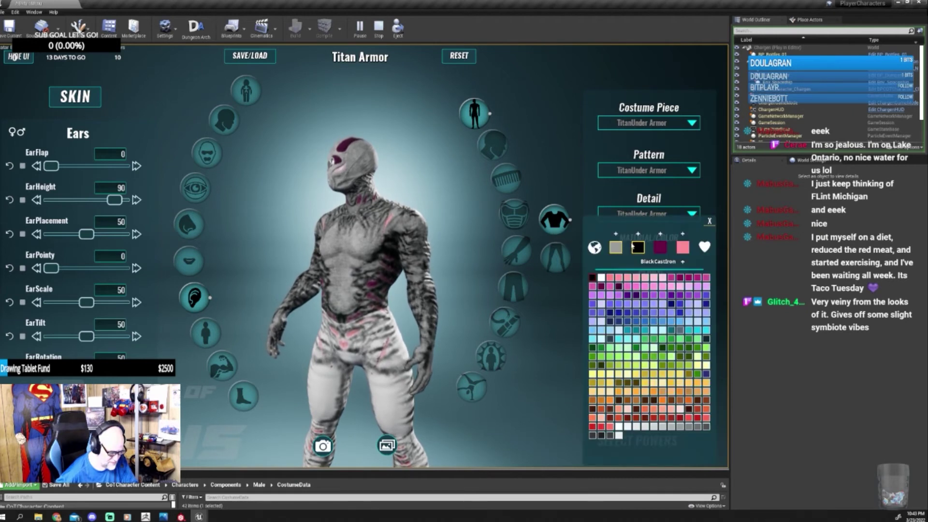
pyautogui.click(660, 248)
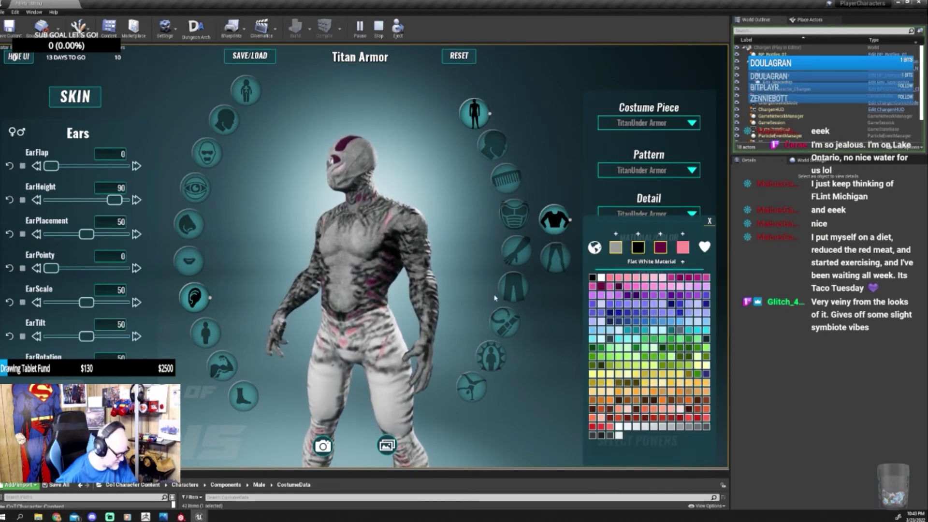
pyautogui.click(682, 247)
pyautogui.click(682, 313)
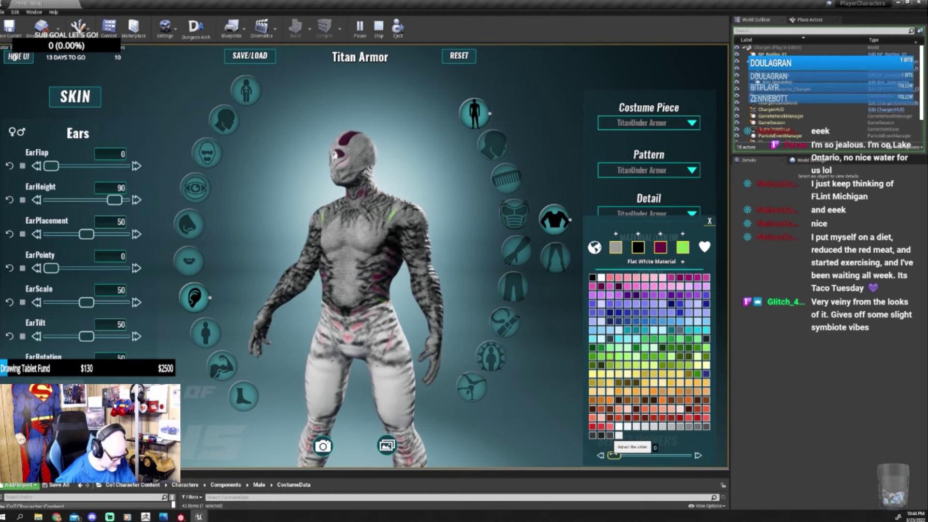
# Step: Set the green accents' Glow to 3, rotate the suit to view its back, and switch to ZBrush
pyautogui.moveTo(613, 455); pyautogui.dragTo(616, 455)
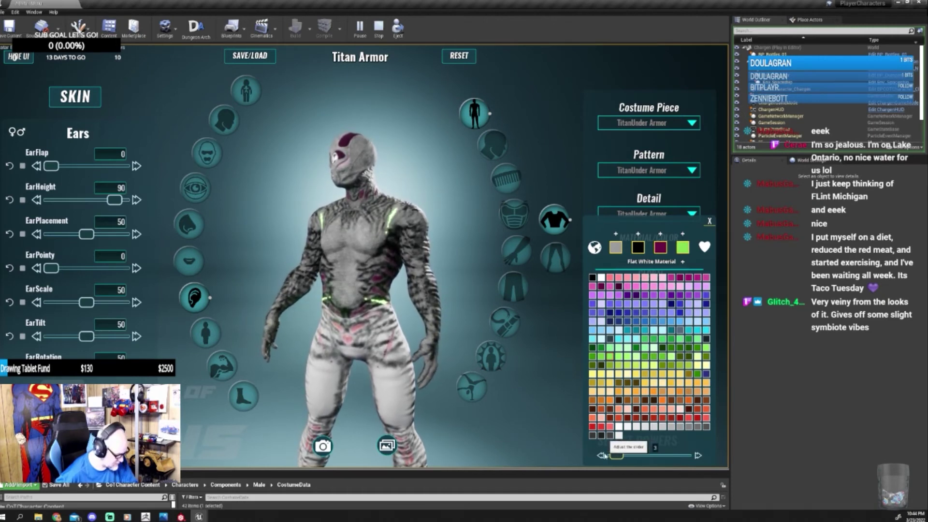
pyautogui.moveTo(335, 155); pyautogui.dragTo(517, 158)
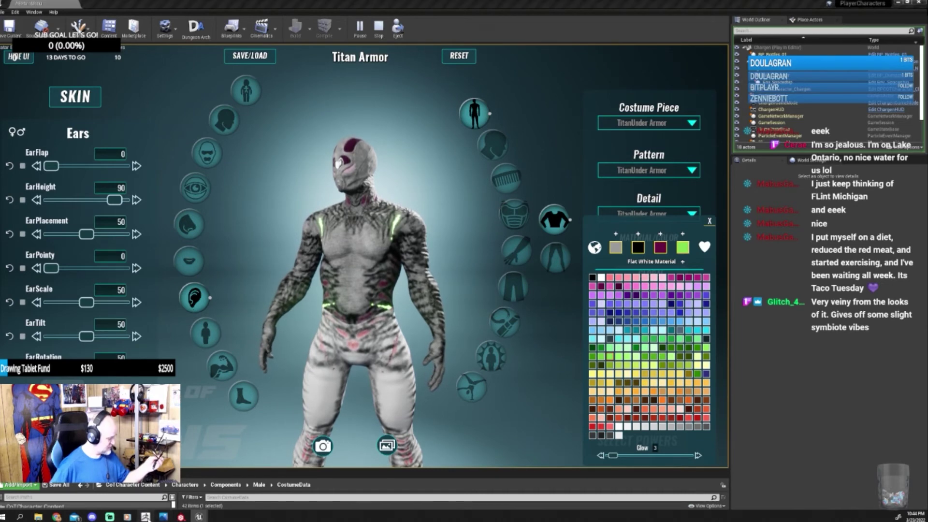
pyautogui.click(145, 516)
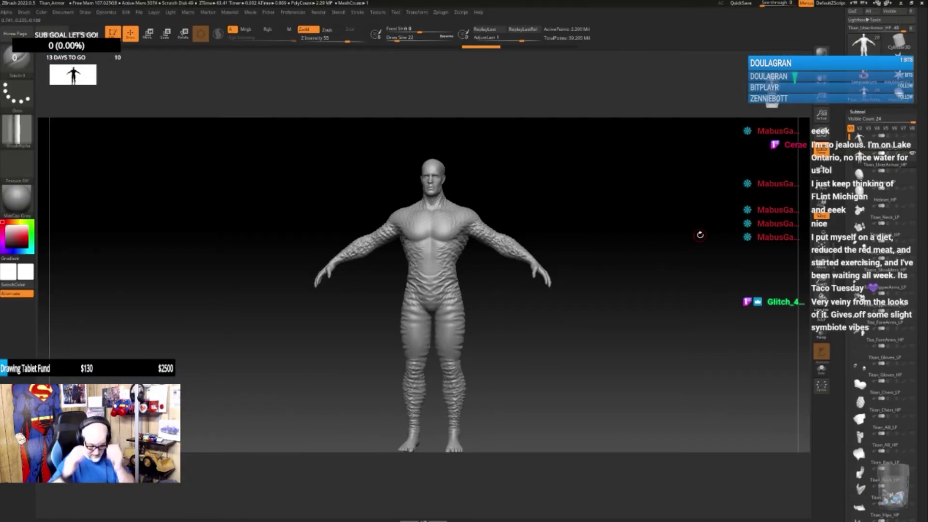
# Step: Make the helmet, neck, shoulder pad, forearm and chest armour subtools visible
pyautogui.click(912, 190)
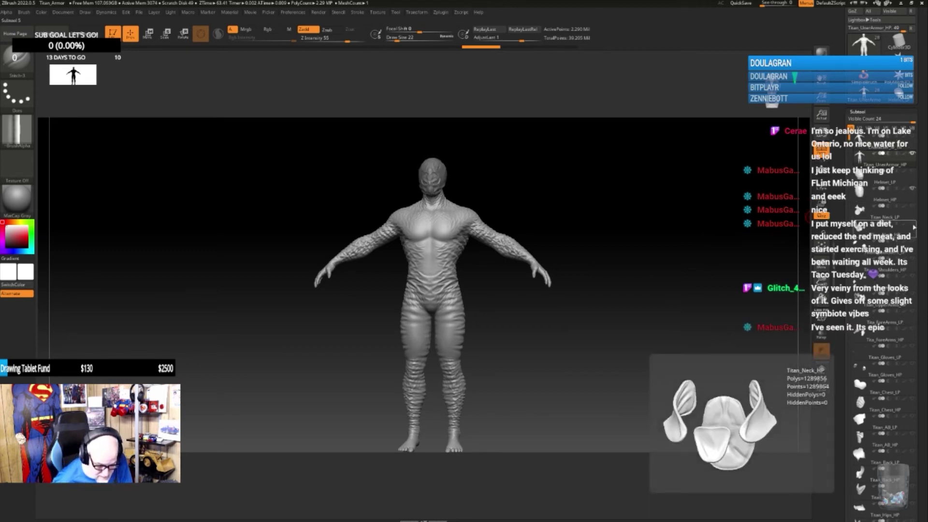
pyautogui.click(913, 225)
pyautogui.moveTo(914, 264)
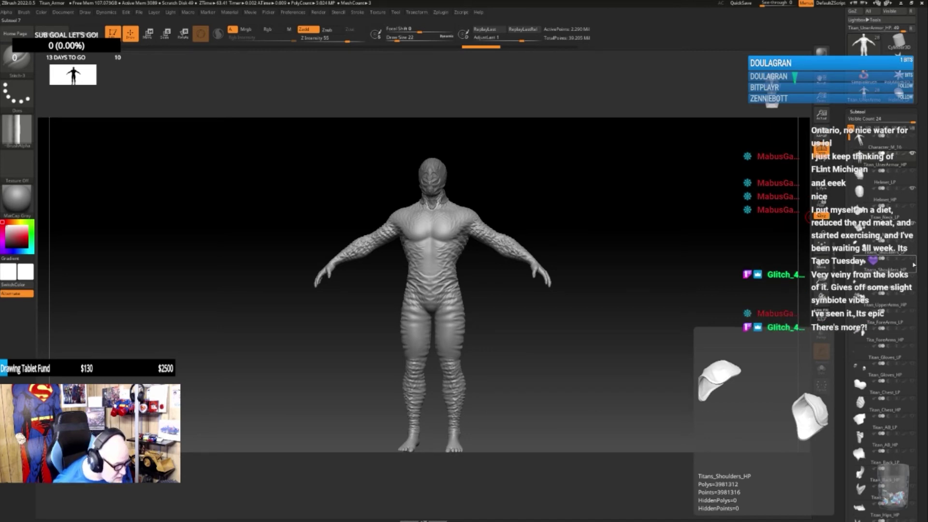
pyautogui.click(913, 265)
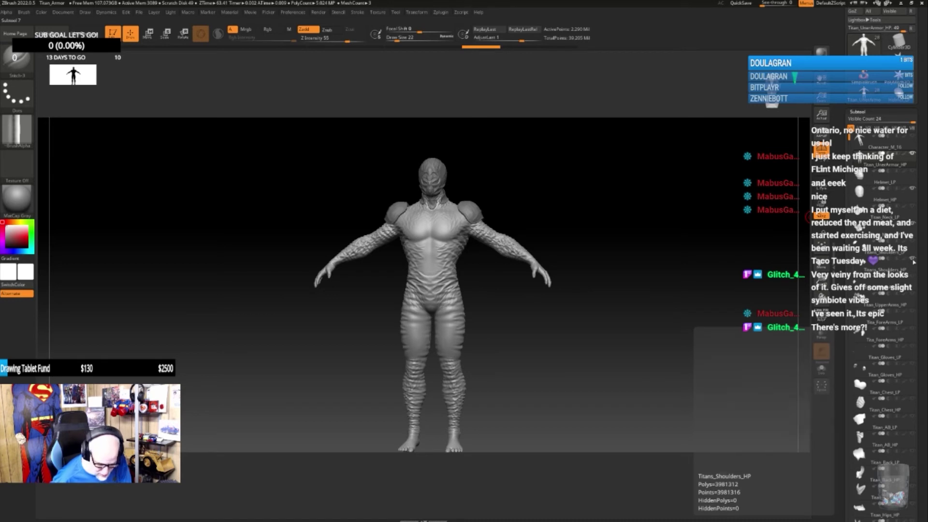
pyautogui.click(912, 329)
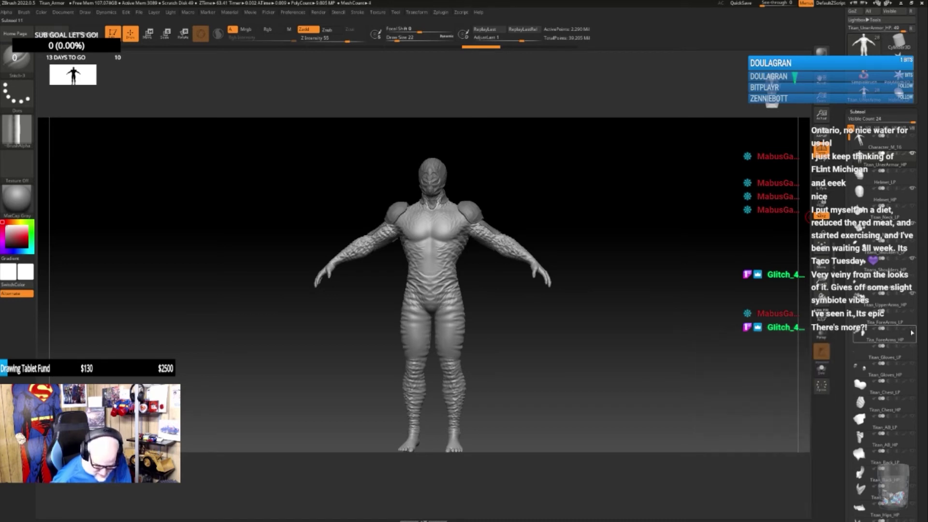
pyautogui.moveTo(917, 368)
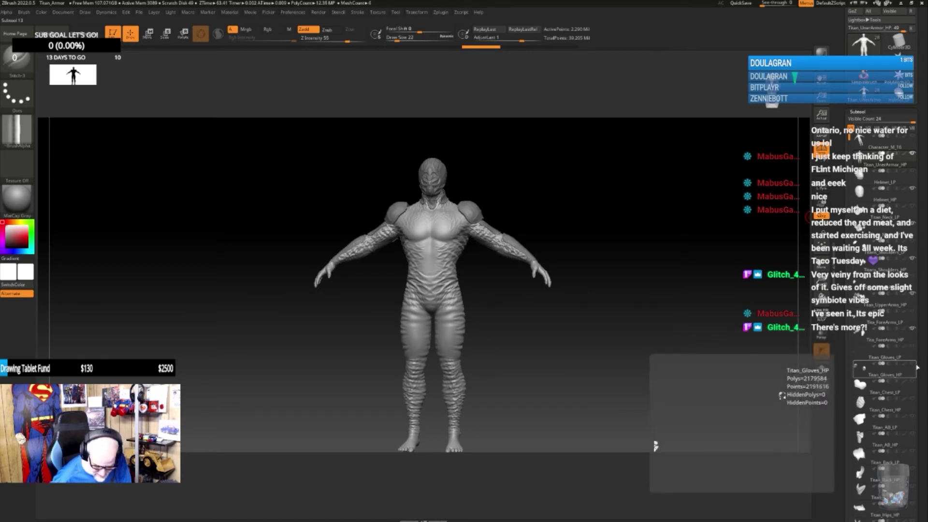
pyautogui.click(912, 399)
pyautogui.moveTo(913, 436)
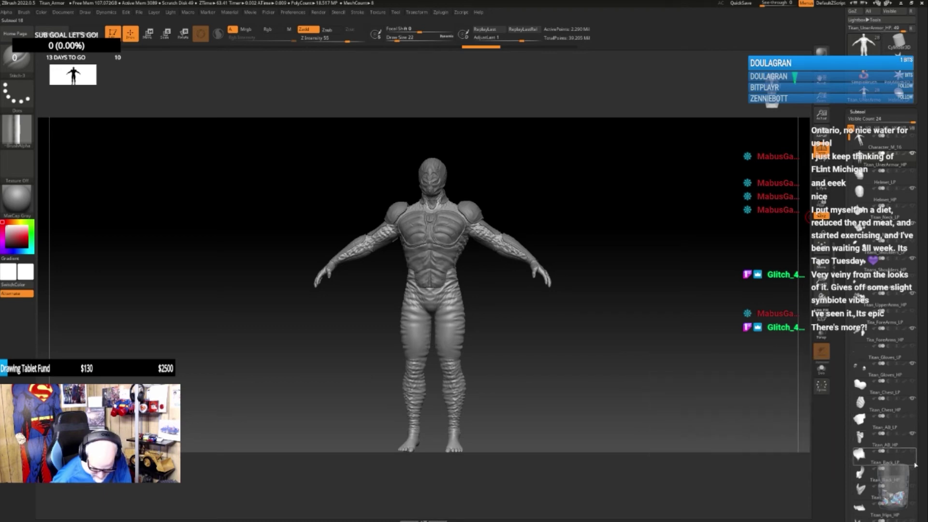
# Step: Show the Titan_Belt_HP belt, Titan_Hips_HP hip armour and one more armour piece
pyautogui.moveTo(916, 498); pyautogui.dragTo(914, 340)
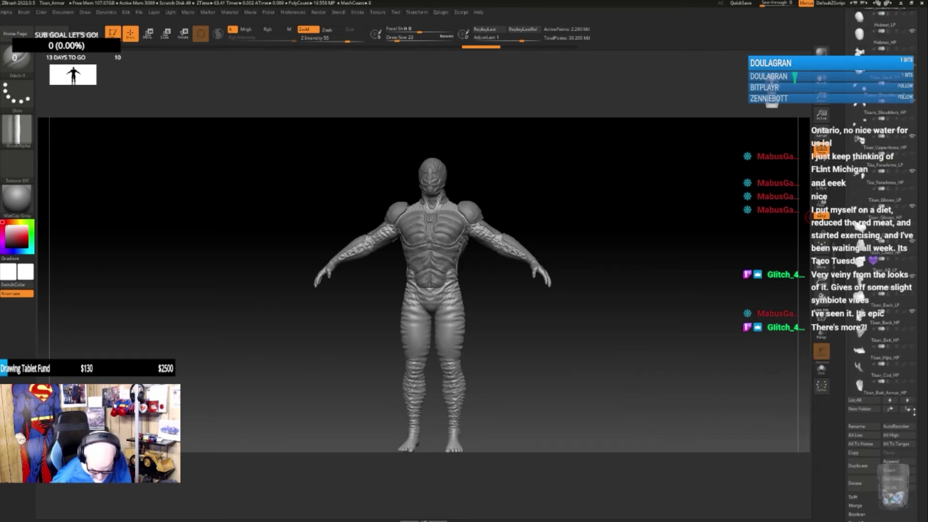
pyautogui.click(912, 331)
pyautogui.click(911, 332)
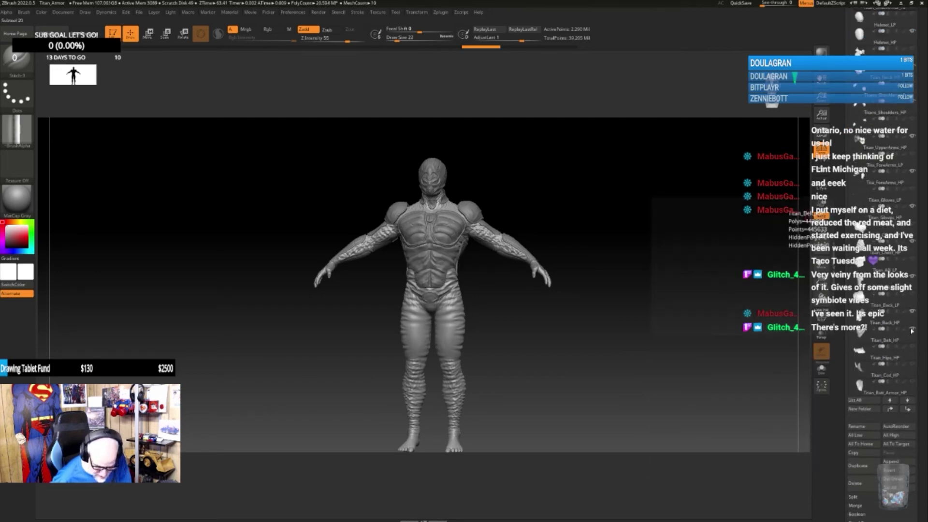
pyautogui.click(912, 364)
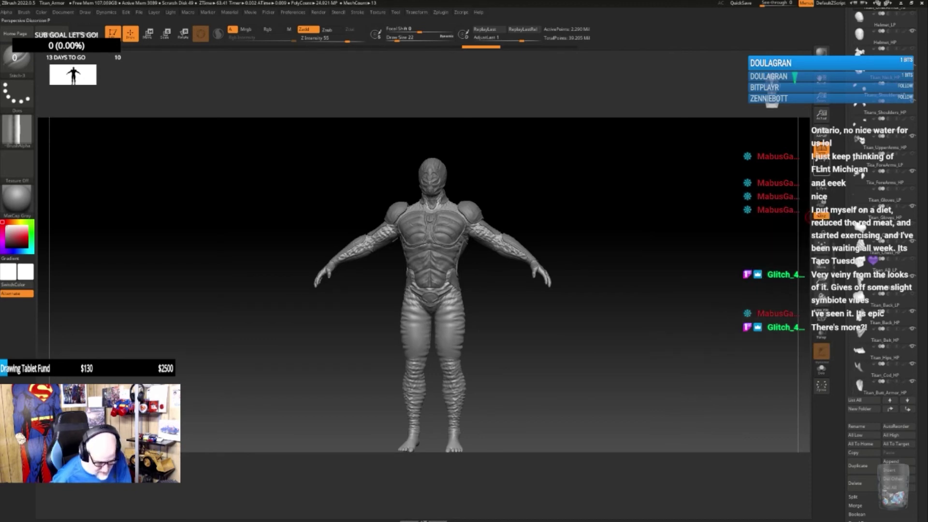
pyautogui.click(912, 381)
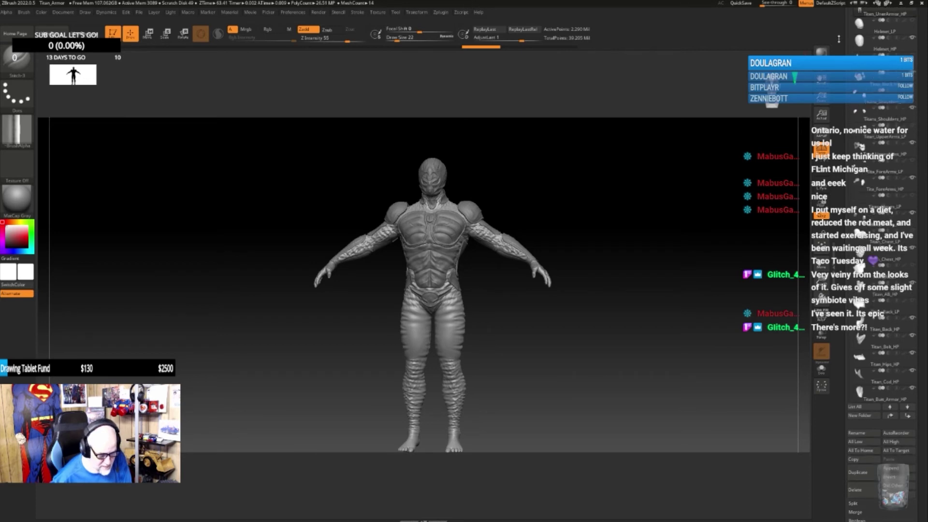
pyautogui.scroll(3, 841, 29)
pyautogui.moveTo(850, 27); pyautogui.dragTo(850, 116)
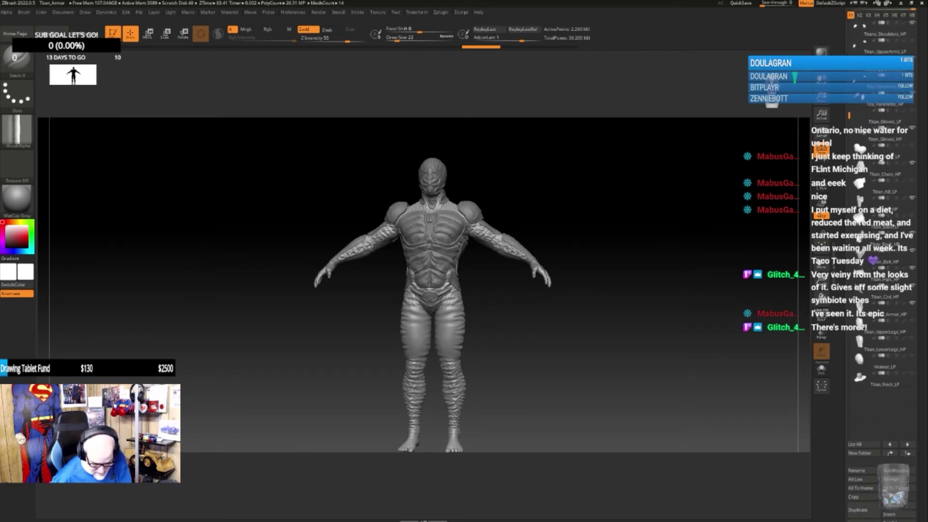
# Step: Hide the wavy leg mesh, show the leg armour pieces, check the back, and return to Unreal
pyautogui.click(913, 321)
pyautogui.click(913, 338)
pyautogui.click(912, 356)
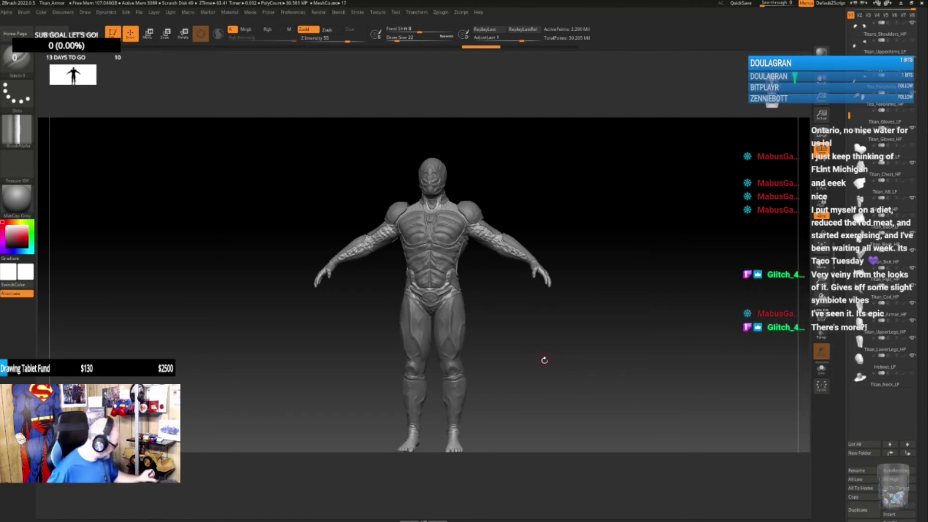
pyautogui.moveTo(556, 348); pyautogui.dragTo(491, 316)
pyautogui.keyDown('alt'); pyautogui.moveTo(556, 312); pyautogui.dragTo(533, 302); pyautogui.keyUp('alt')
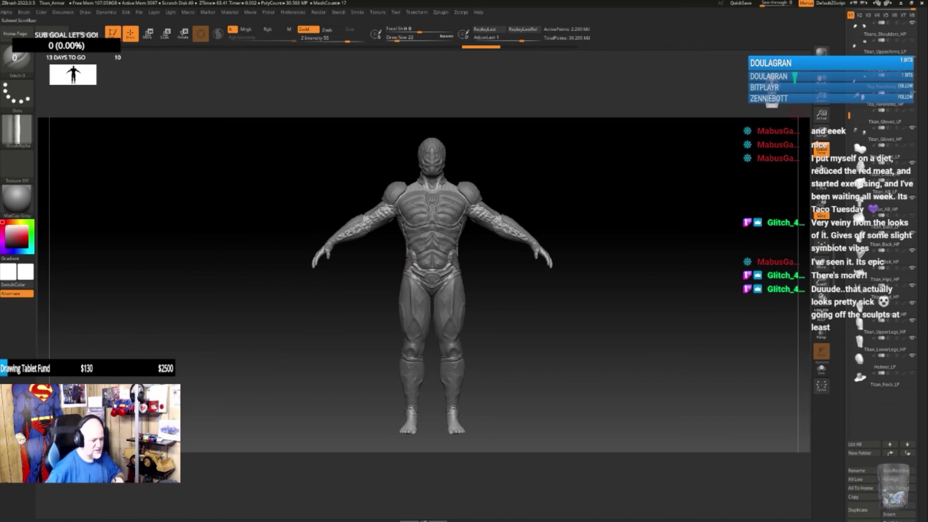
pyautogui.click(900, 3)
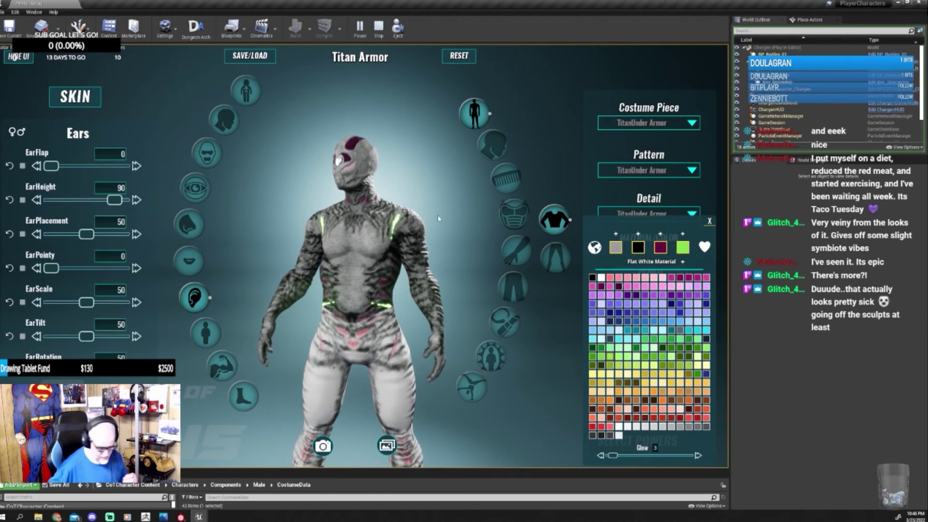
# Step: Rotate to the back and recolour the glow lines through light, hot and lavender pinks
pyautogui.moveTo(447, 315); pyautogui.dragTo(641, 318)
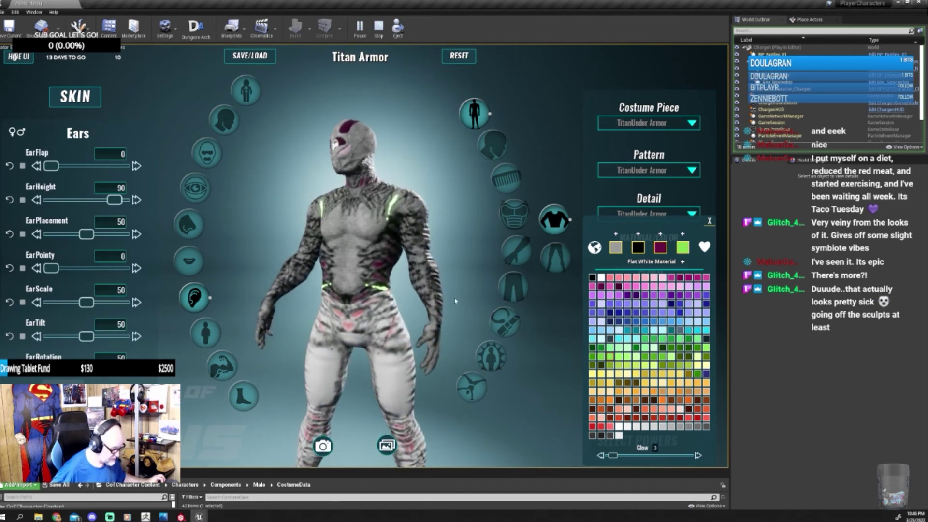
pyautogui.click(707, 287)
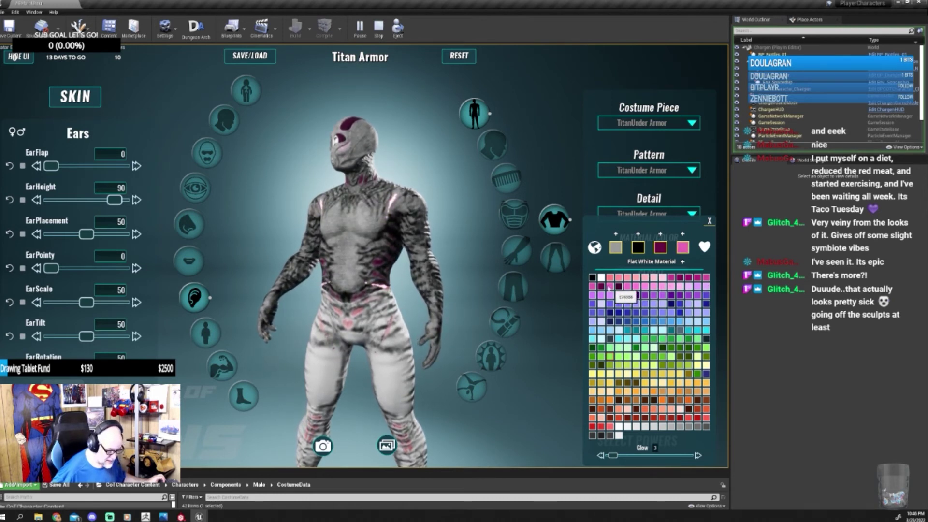
pyautogui.click(592, 287)
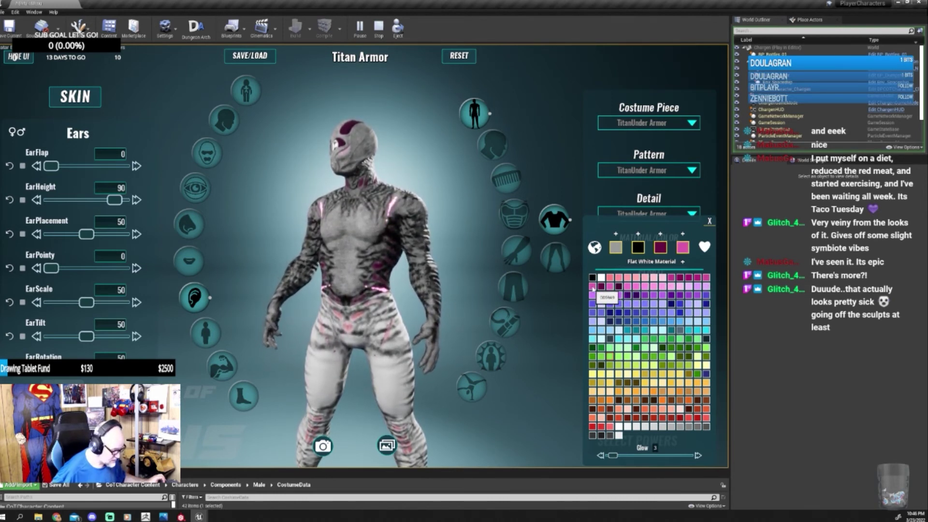
pyautogui.click(698, 287)
pyautogui.click(655, 287)
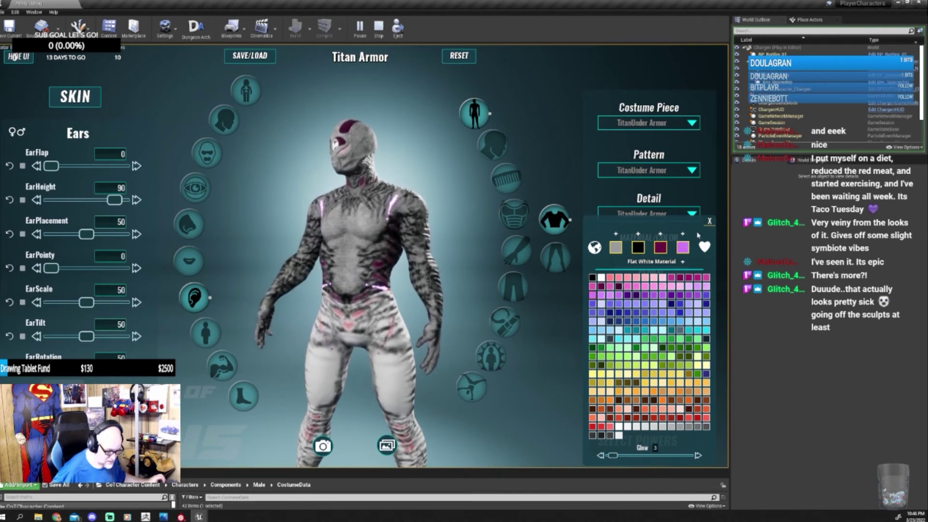
pyautogui.click(709, 222)
# Step: Set the Titan Helmet's fifth colour slot to pink with Glow 3
pyautogui.click(494, 150)
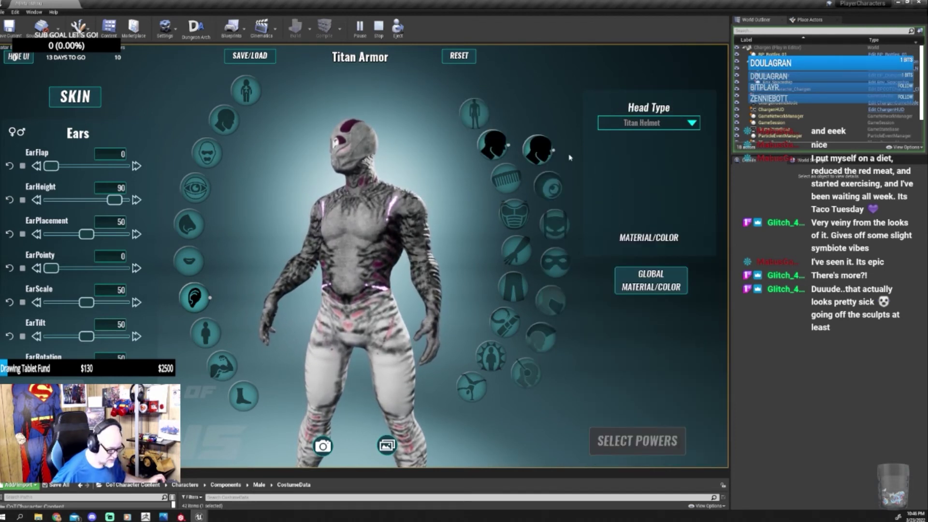
pyautogui.click(651, 250)
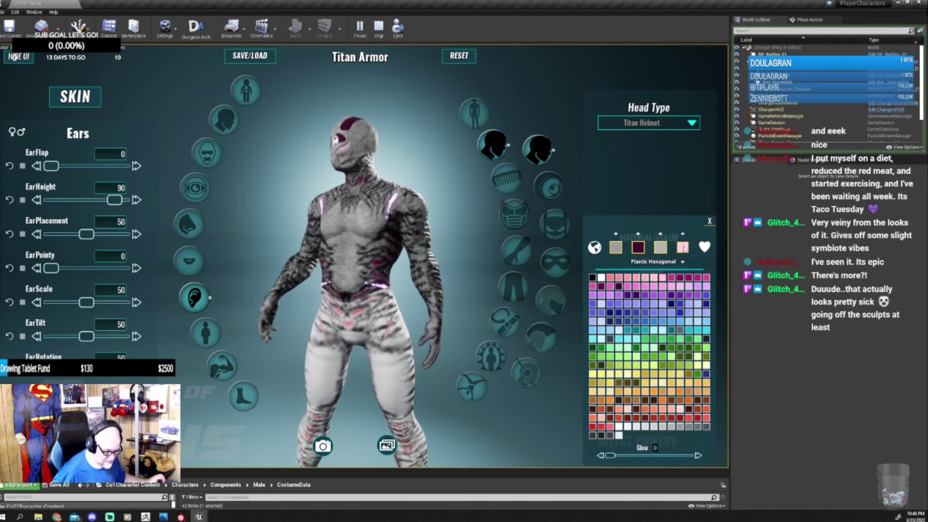
pyautogui.click(594, 295)
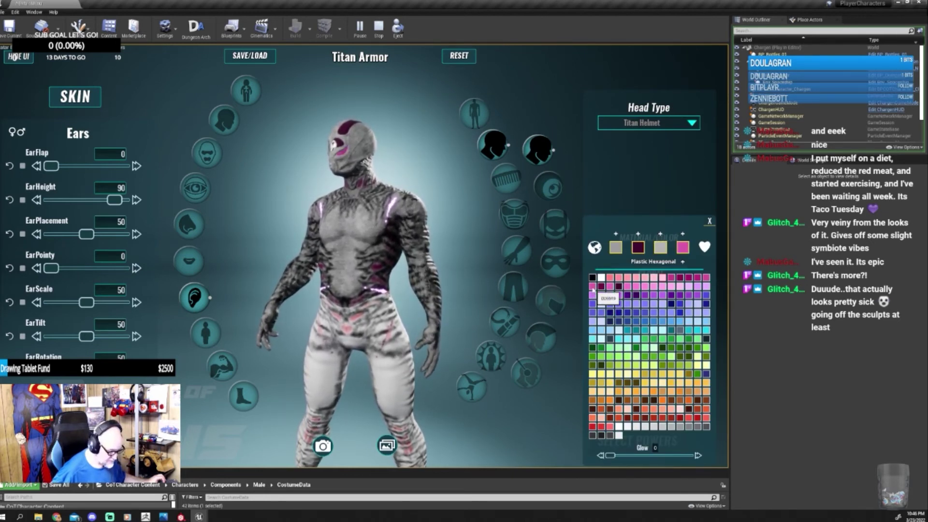
pyautogui.click(593, 291)
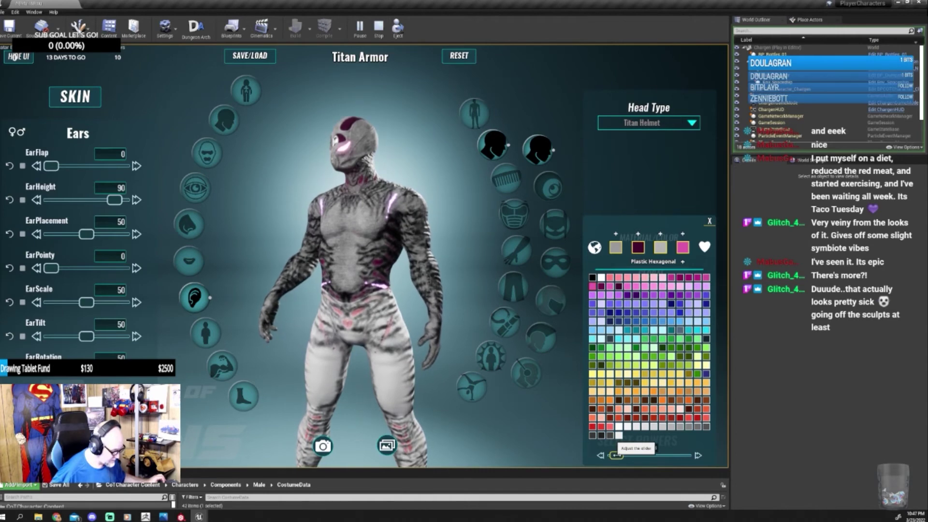
pyautogui.click(614, 455)
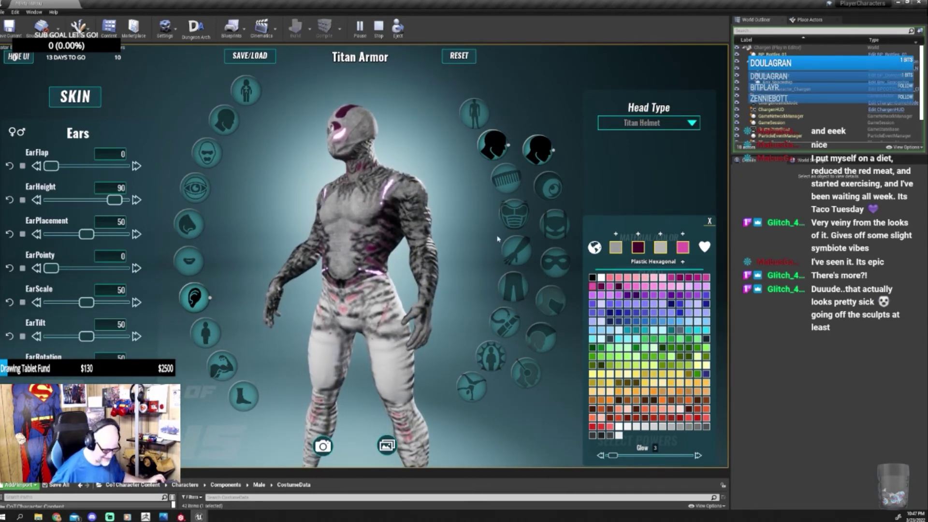
# Step: Make the helmet's second colour dark maroon and return to the body costume piece
pyautogui.click(629, 263)
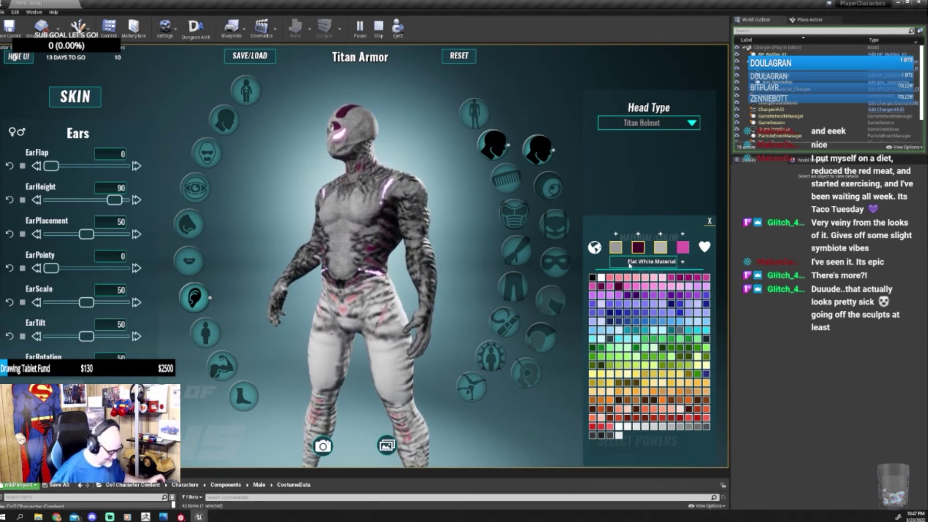
pyautogui.click(645, 290)
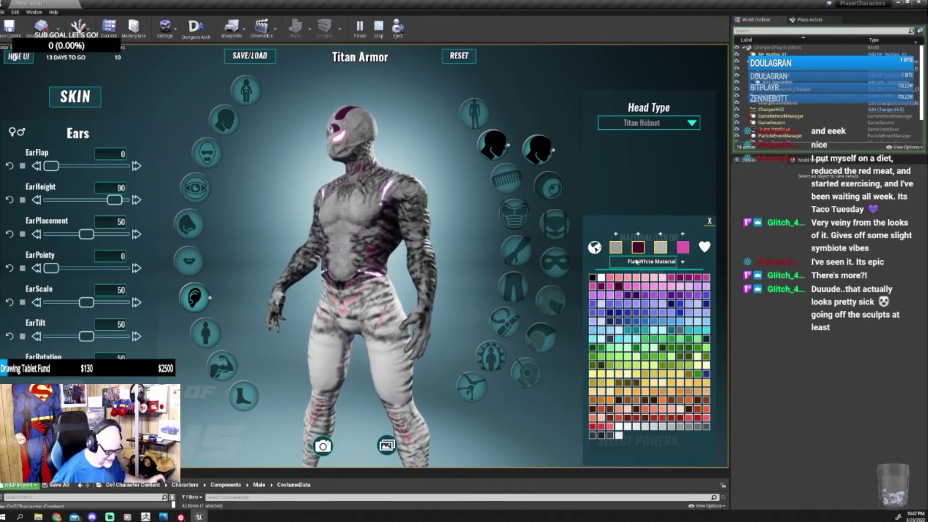
pyautogui.click(619, 286)
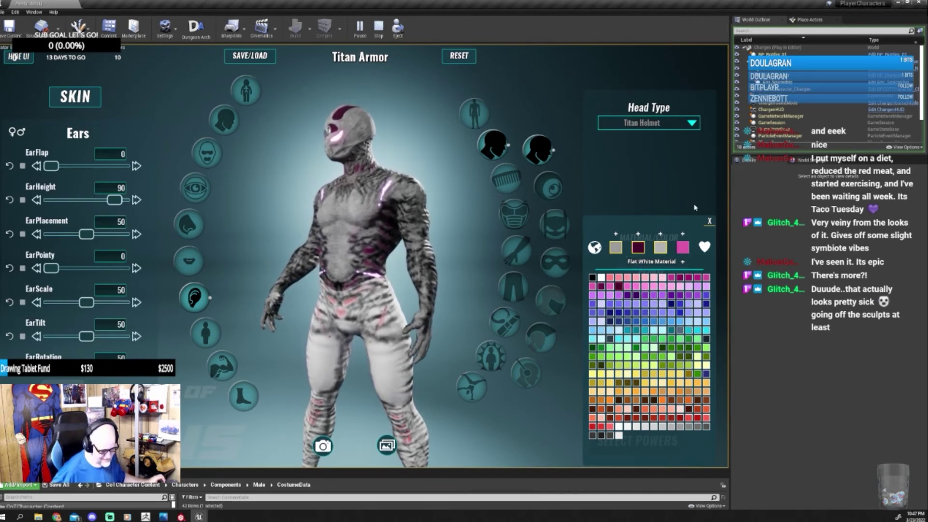
pyautogui.click(476, 115)
pyautogui.click(476, 115)
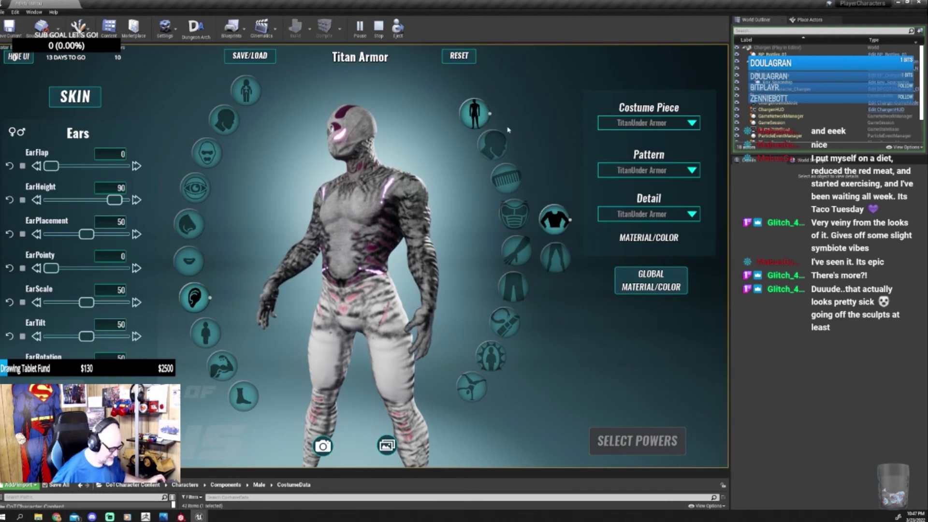
# Step: Apply the Leather - Old material to the Titan Under Armor suit
pyautogui.click(628, 240)
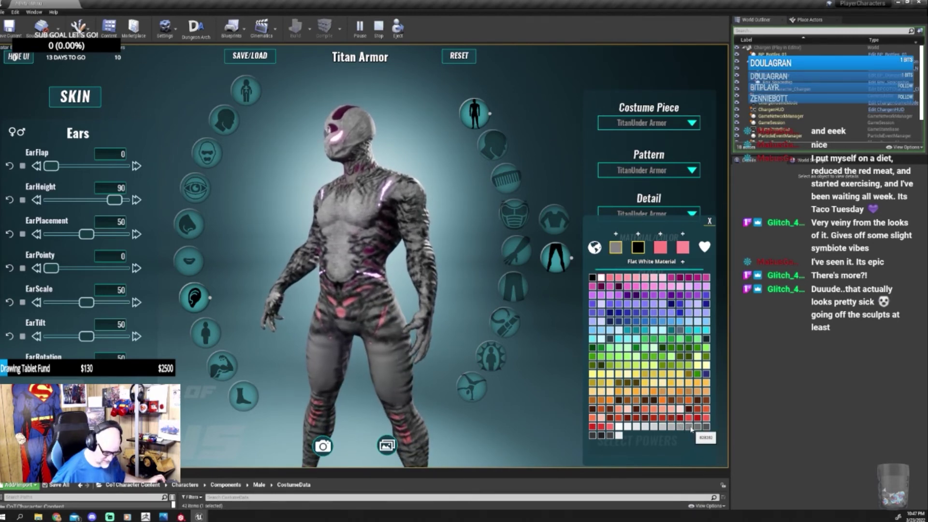
pyautogui.click(642, 262)
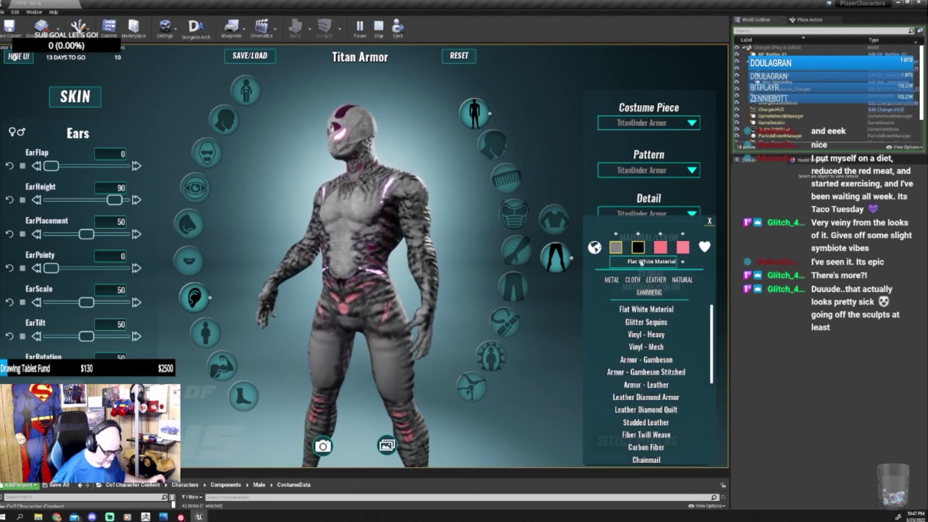
pyautogui.click(657, 279)
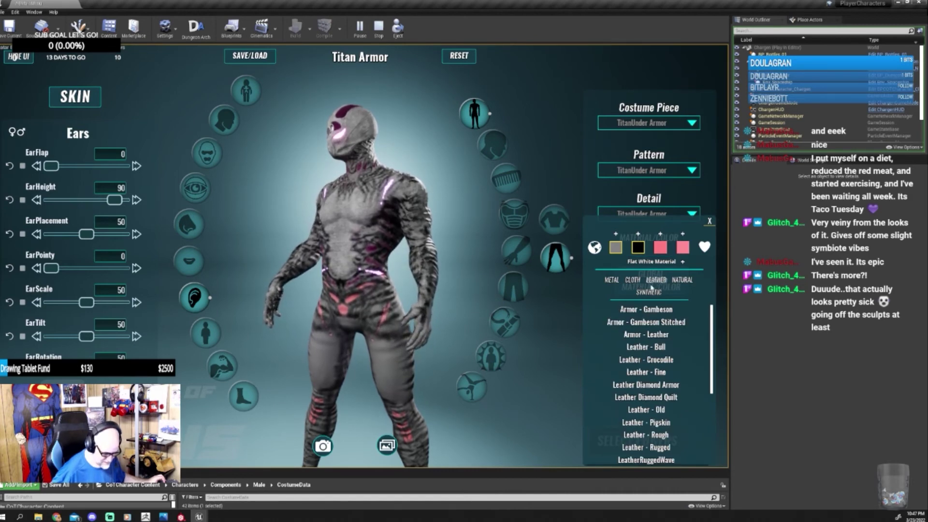
pyautogui.click(646, 410)
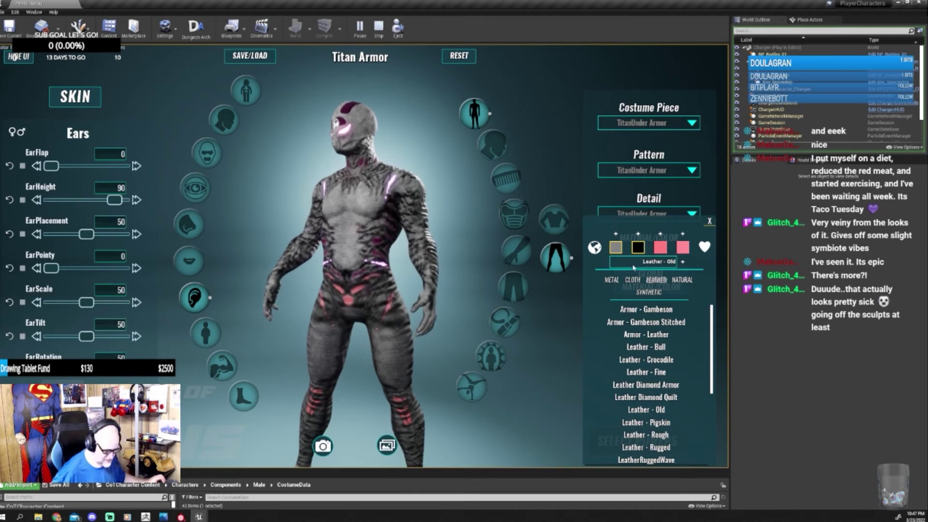
# Step: Turn the suit's fourth colour slot from pink to hot magenta
pyautogui.click(660, 249)
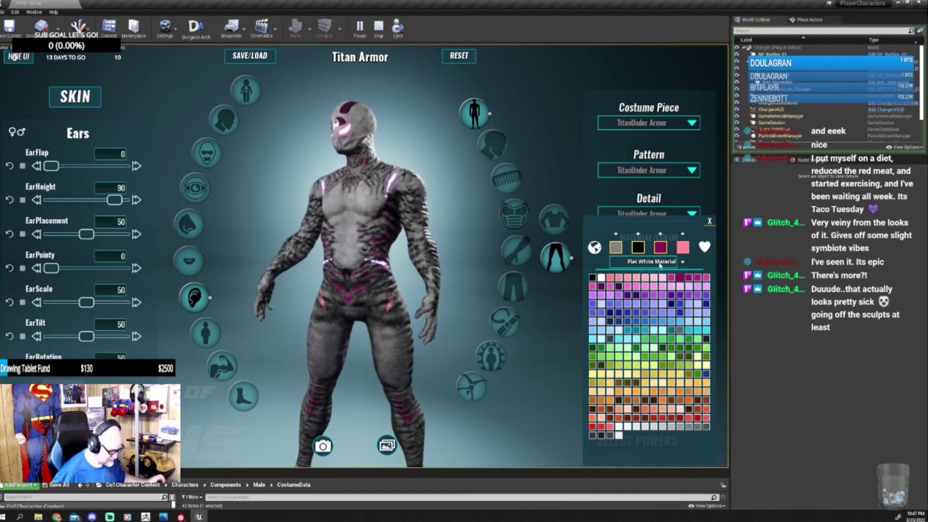
pyautogui.click(683, 248)
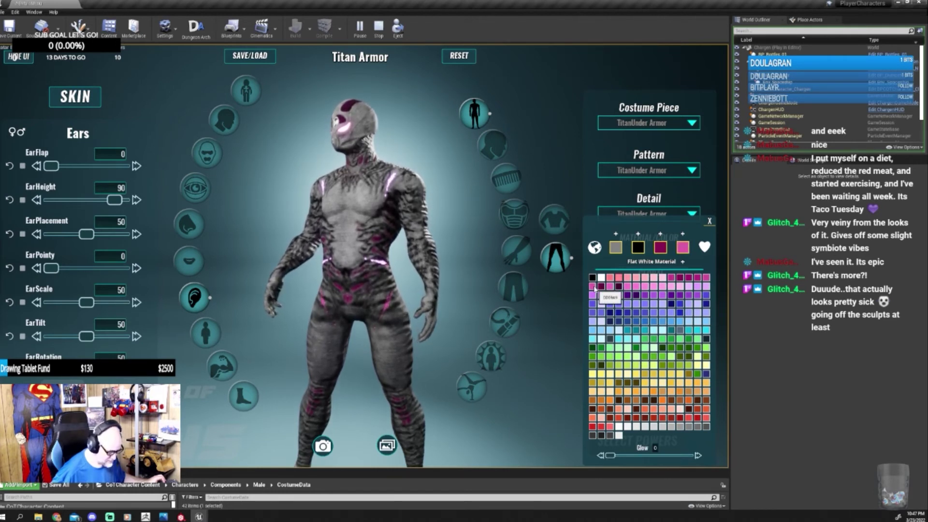
pyautogui.click(620, 286)
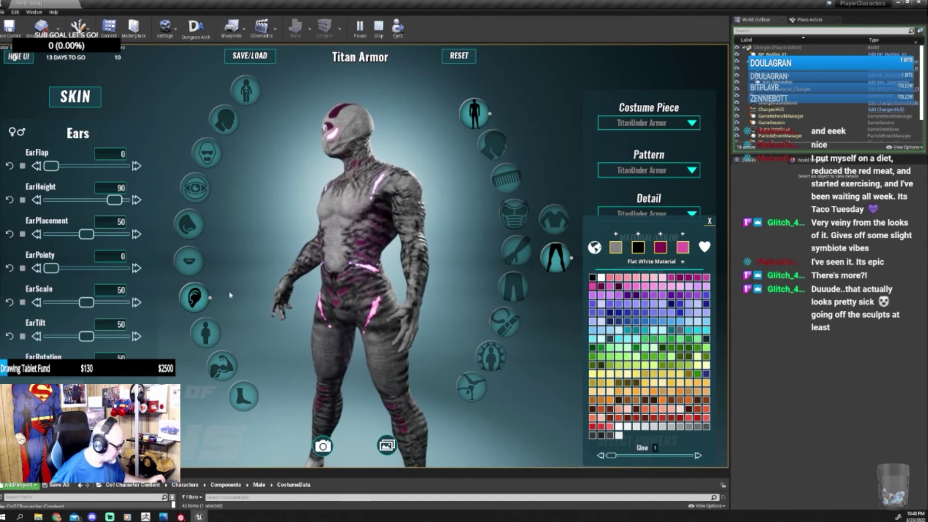
# Step: Keep Basic Skin as the skin material, then bring up the Saved Characters panel
pyautogui.click(76, 100)
pyautogui.click(76, 167)
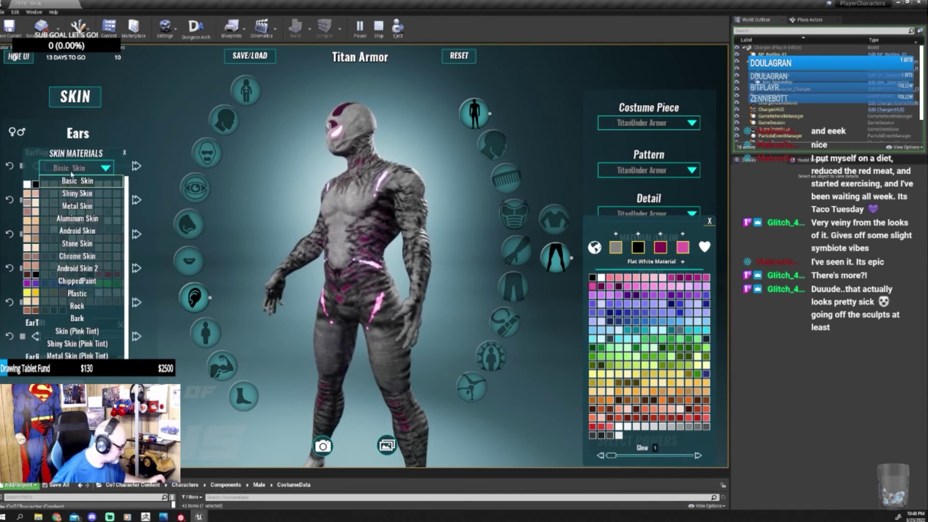
pyautogui.click(75, 182)
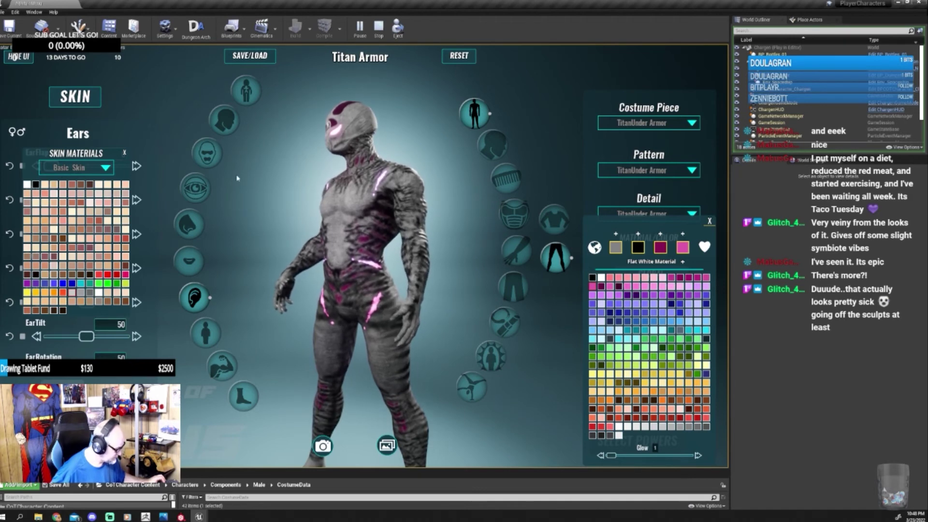
pyautogui.click(124, 152)
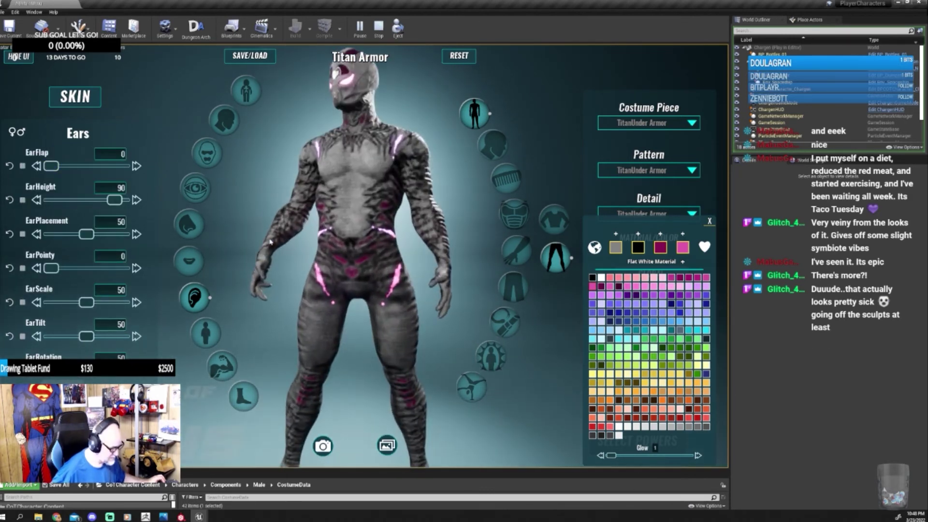
pyautogui.moveTo(387, 251)
pyautogui.mouseDown()
pyautogui.moveTo(286, 251)
pyautogui.moveTo(377, 252)
pyautogui.mouseUp()
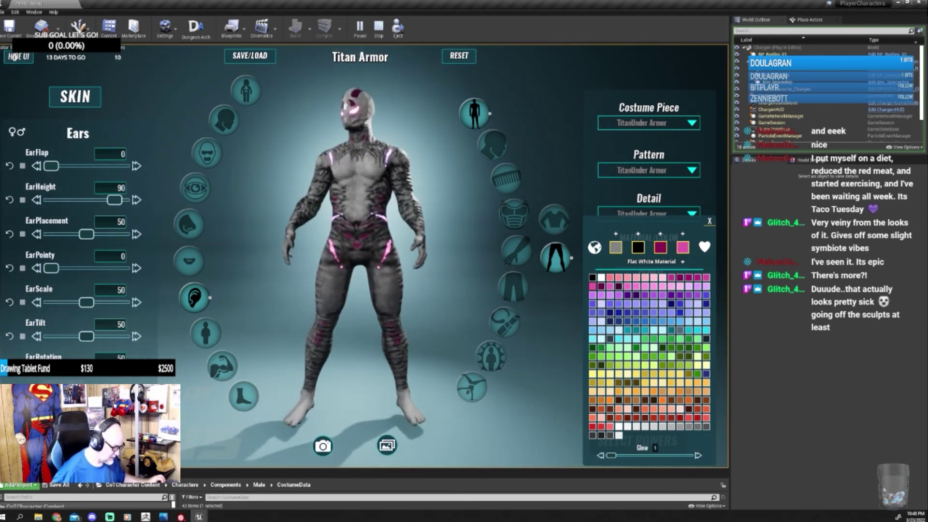
pyautogui.click(252, 56)
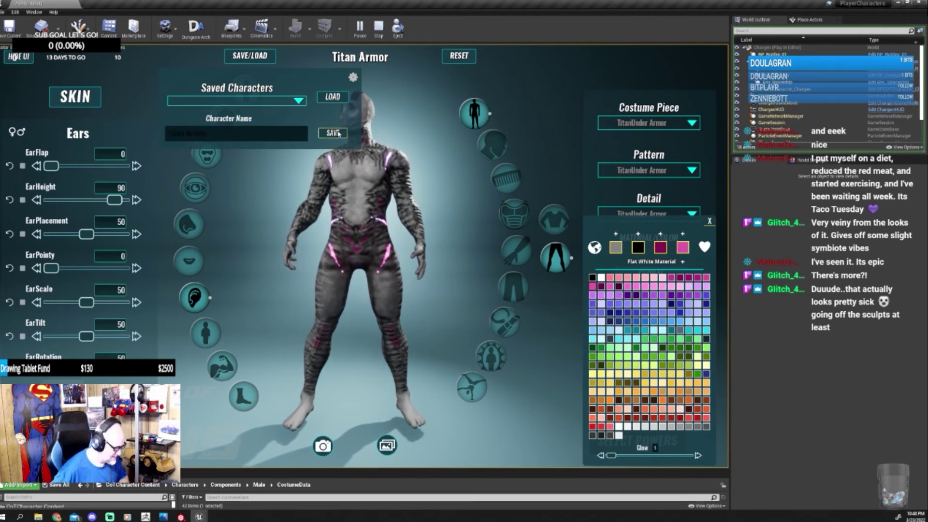
# Step: Close the Saved Characters panel
pyautogui.click(389, 140)
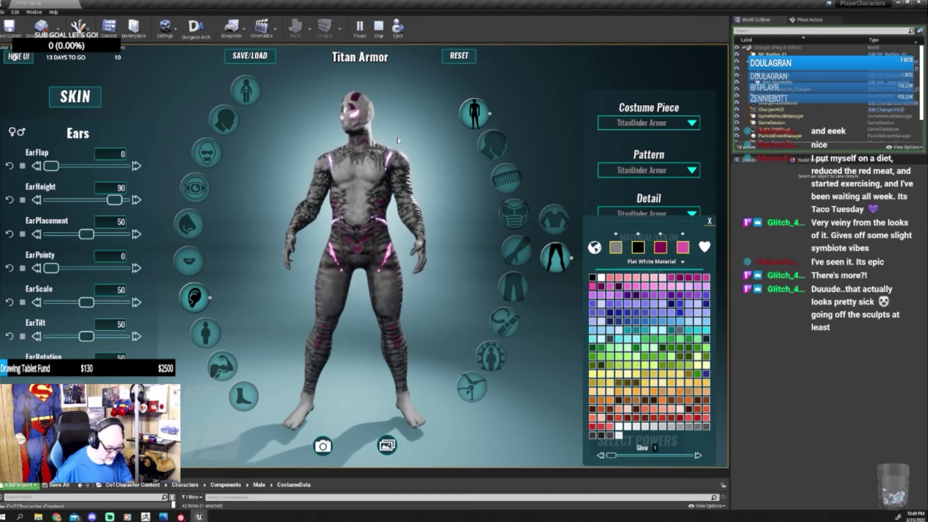
# Step: Browse the metal materials for the black slot and confirm the torso uses BlackCastIron
pyautogui.click(638, 248)
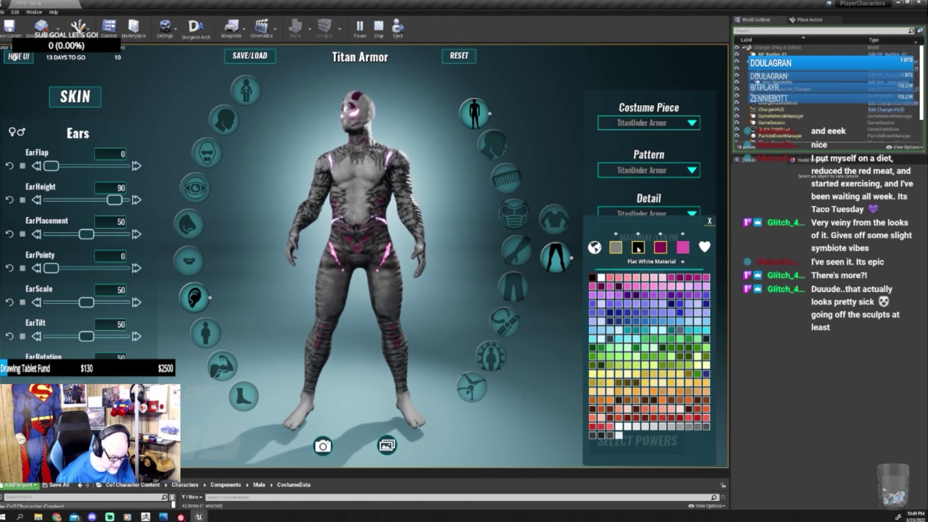
pyautogui.click(651, 262)
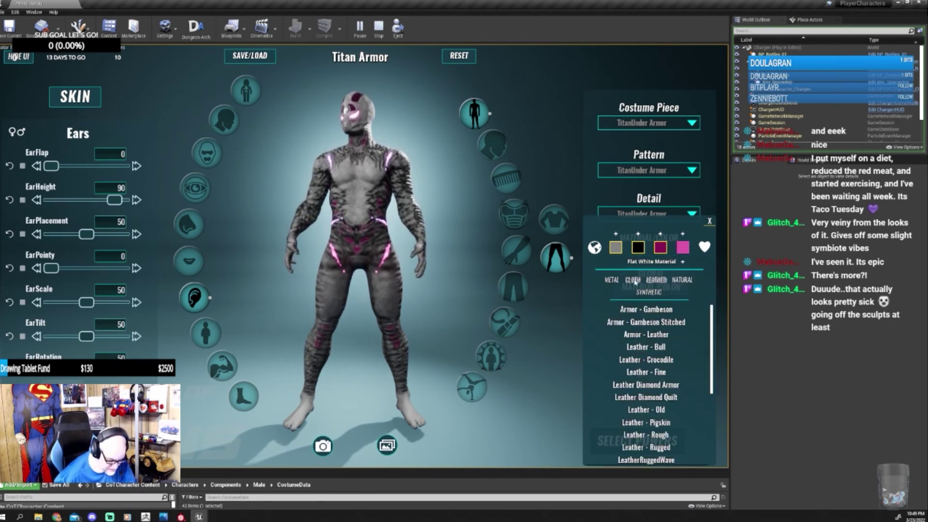
pyautogui.click(612, 279)
pyautogui.scroll(-3, 646, 387)
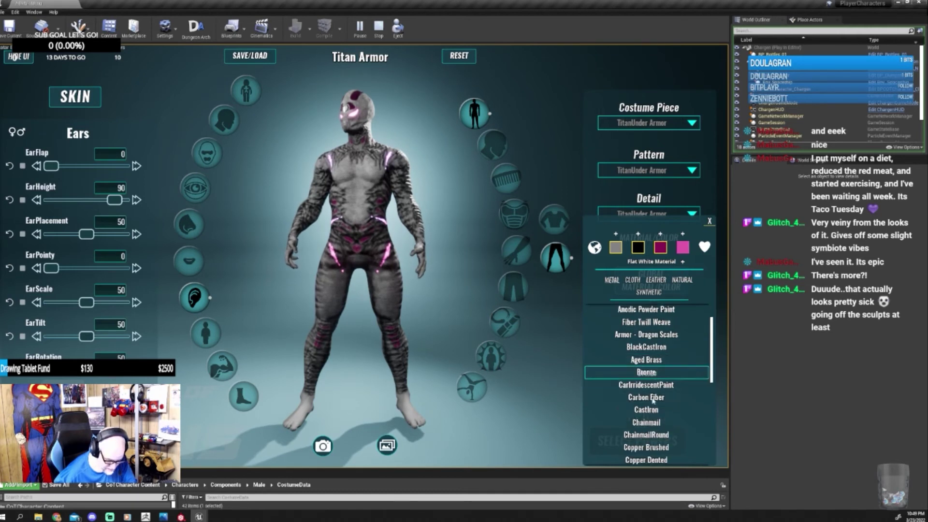
pyautogui.scroll(-2, 647, 396)
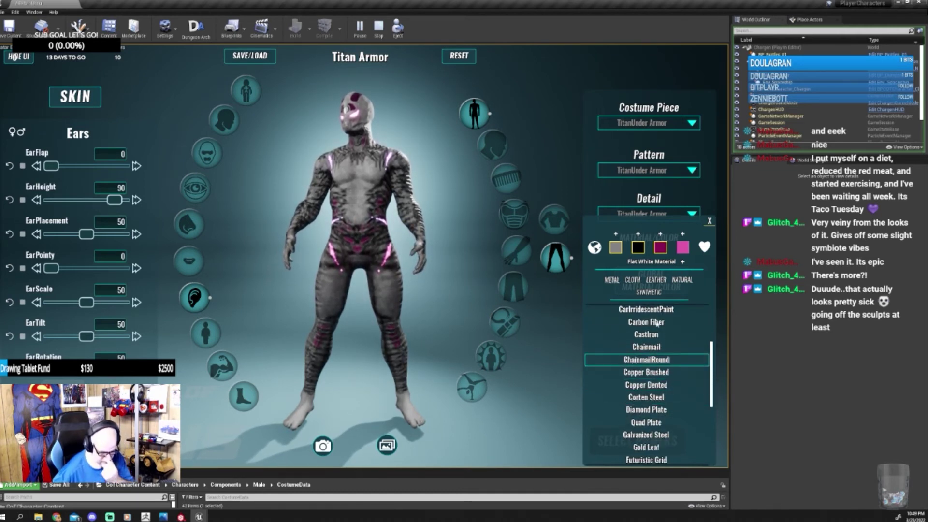
pyautogui.click(709, 221)
pyautogui.click(557, 229)
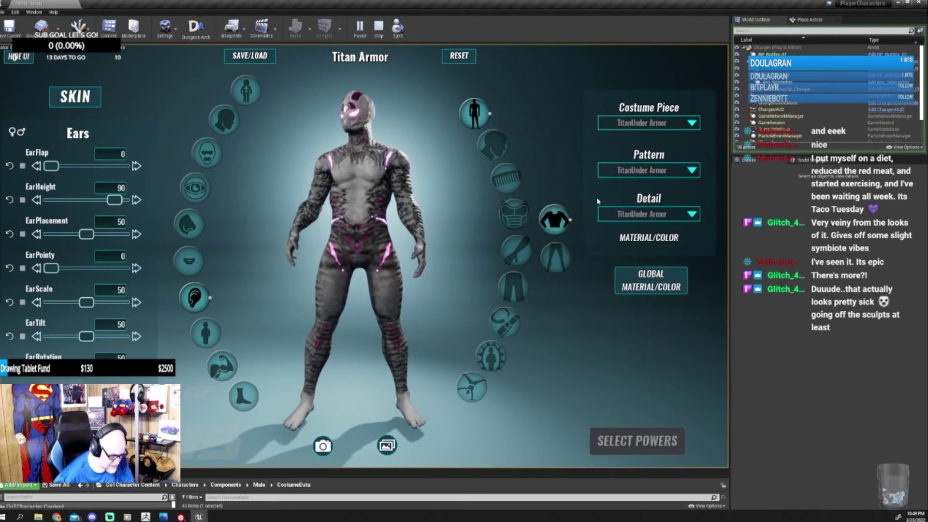
pyautogui.click(629, 235)
pyautogui.click(638, 247)
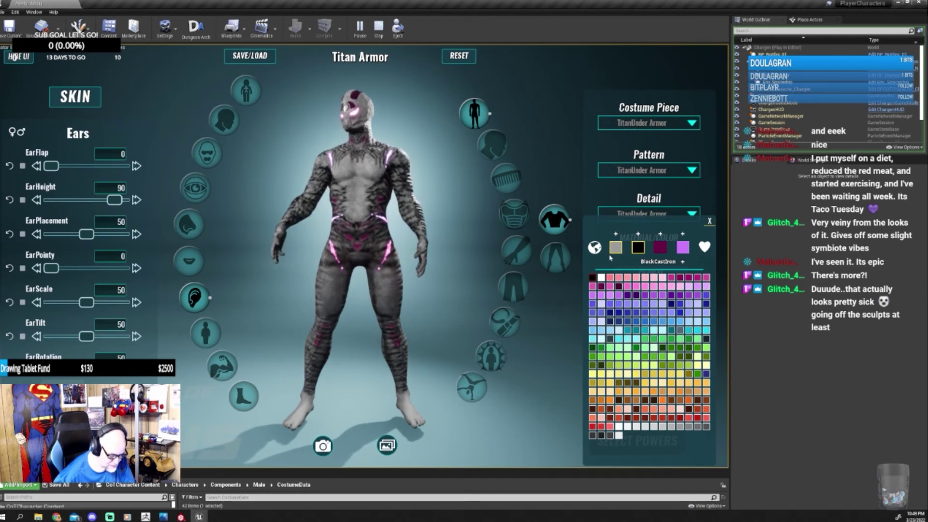
pyautogui.click(709, 220)
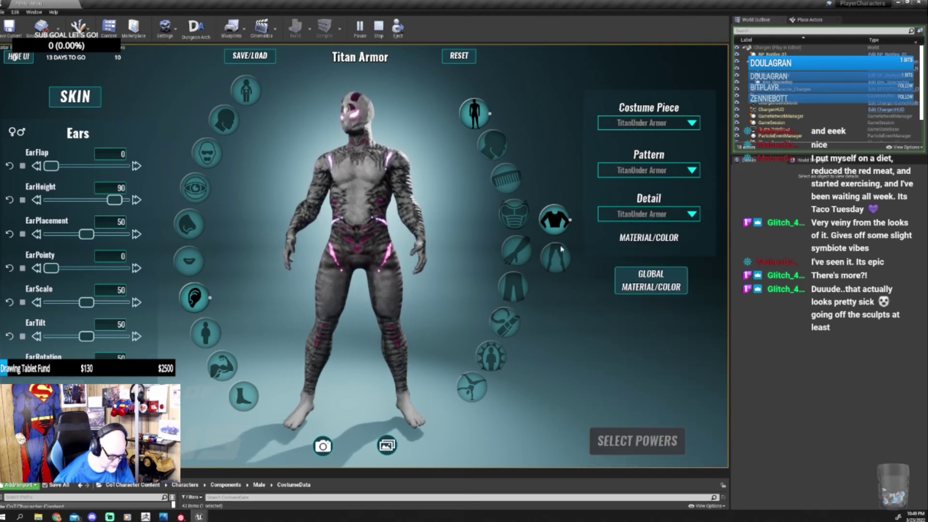
# Step: Apply BlackCastIron to the leg piece's black material slot
pyautogui.click(560, 251)
pyautogui.click(647, 237)
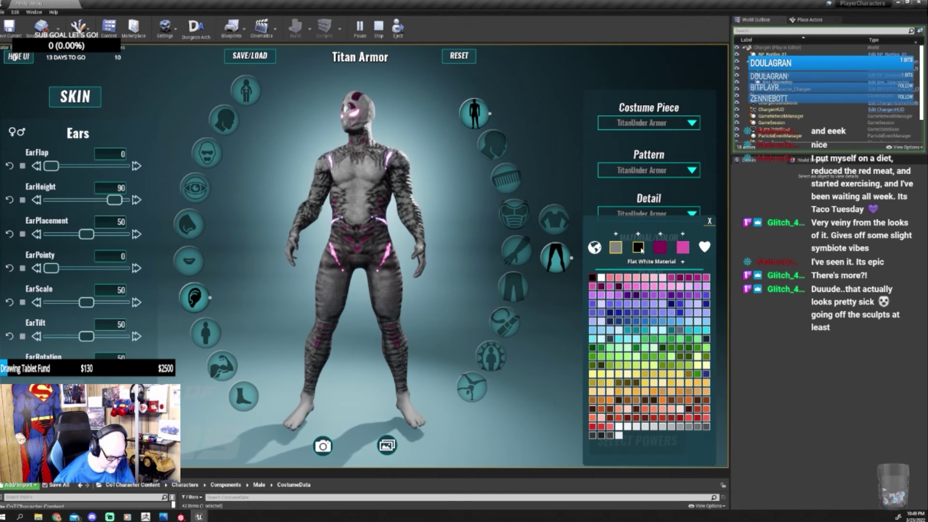
pyautogui.click(650, 262)
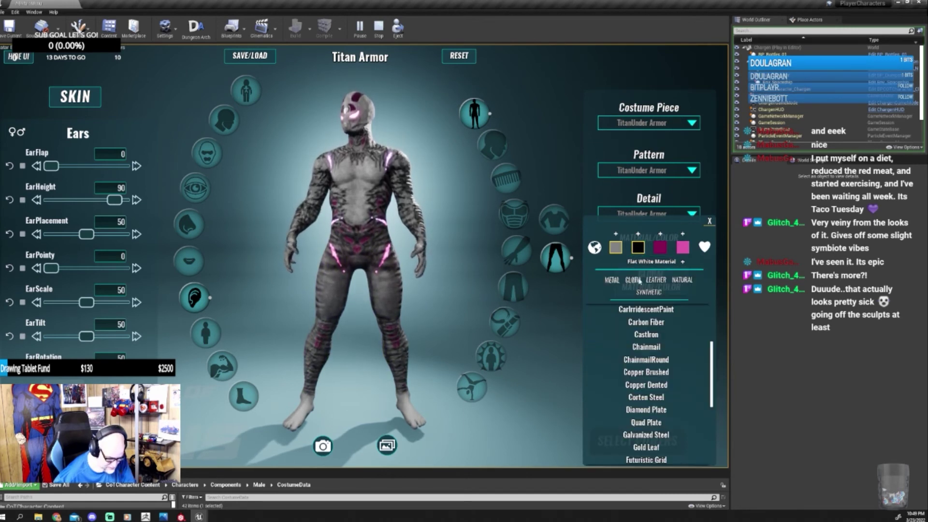
pyautogui.scroll(-2, 646, 392)
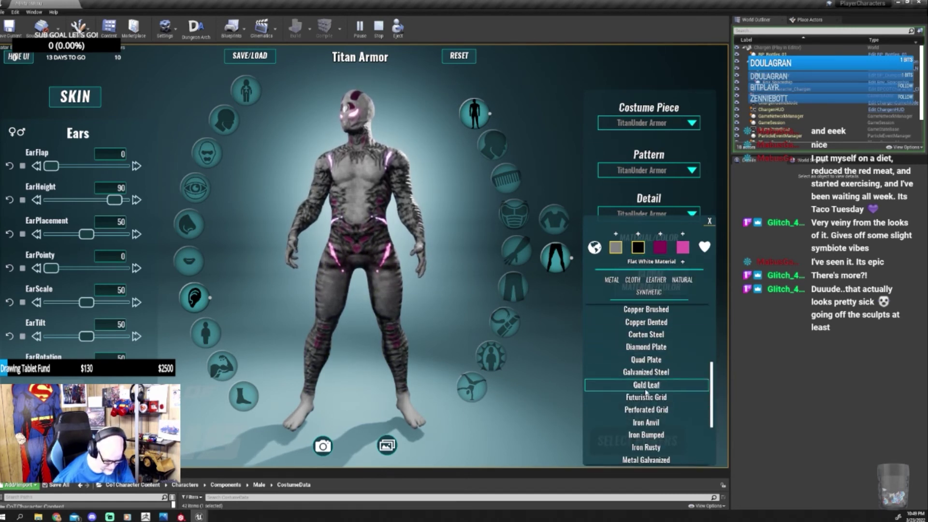
pyautogui.scroll(-4, 646, 392)
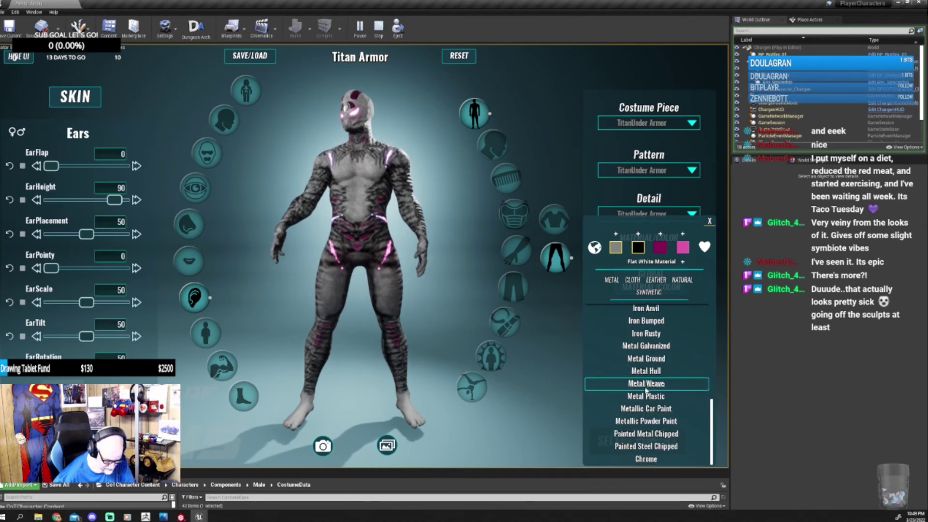
pyautogui.scroll(5, 647, 389)
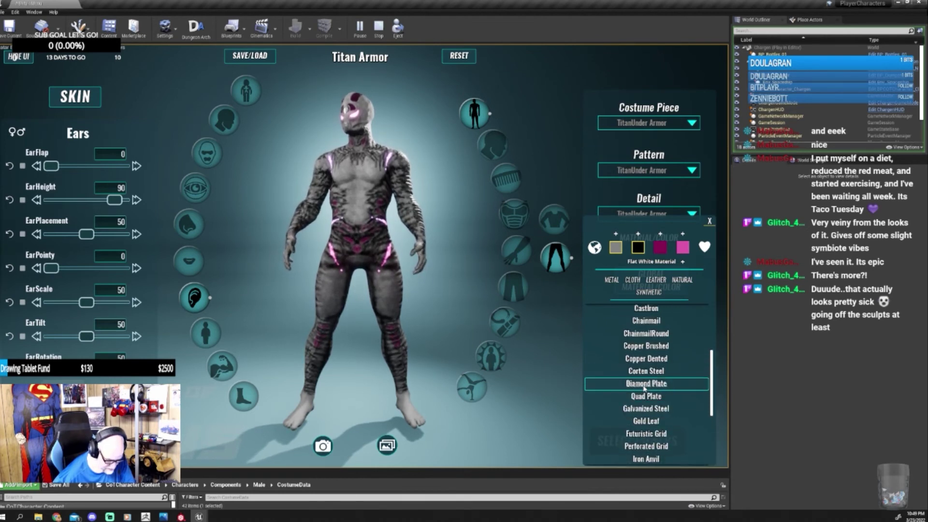
pyautogui.scroll(3, 644, 387)
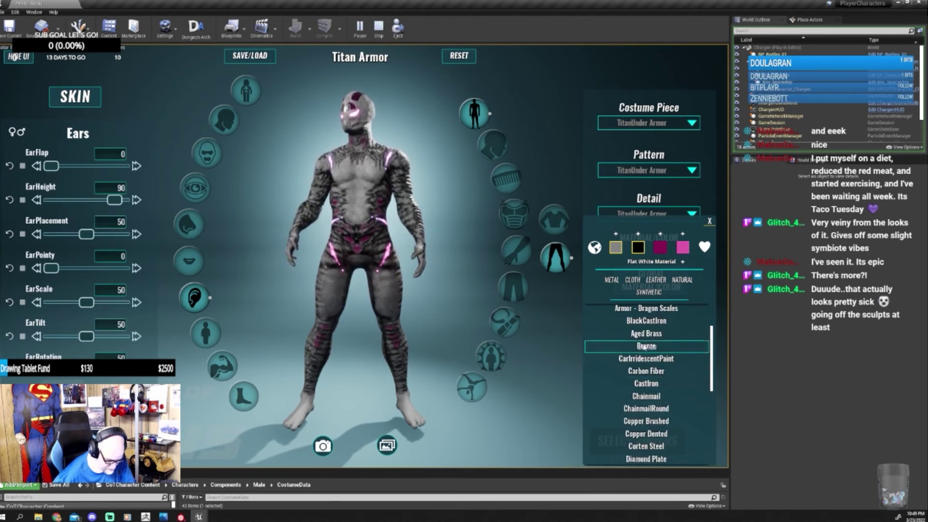
pyautogui.click(646, 321)
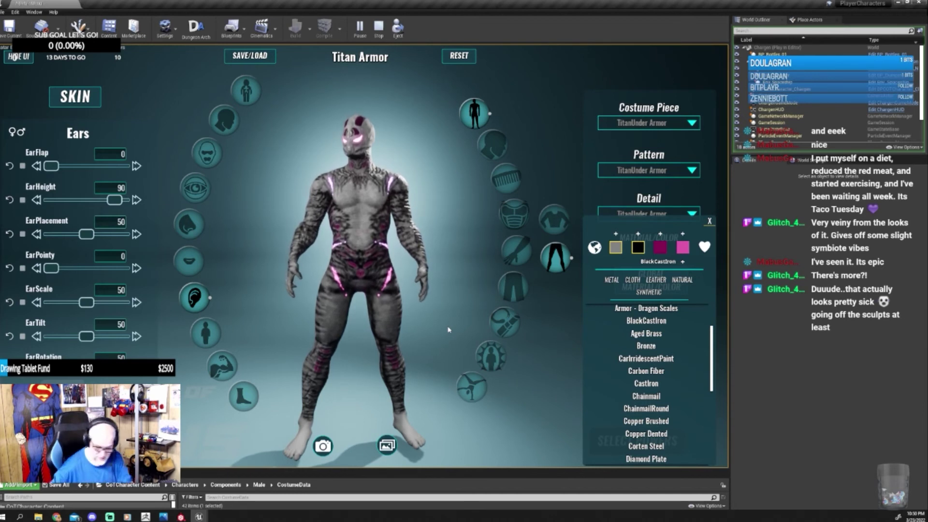
# Step: Turn the character to a side view to inspect the TitanUnder Armor costume
pyautogui.moveTo(448, 328); pyautogui.dragTo(281, 329)
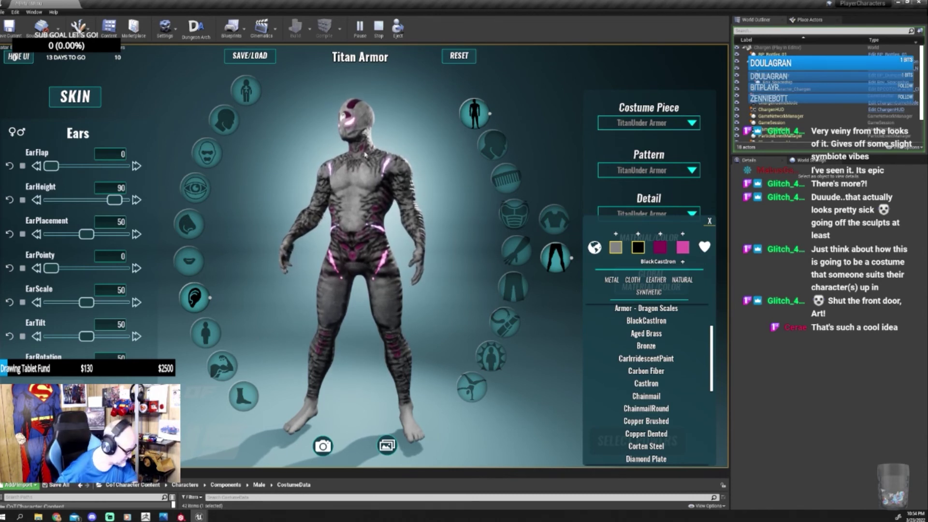
# Step: Select the Heart Armor preset in Saved Characters and load it into the creator
pyautogui.click(250, 56)
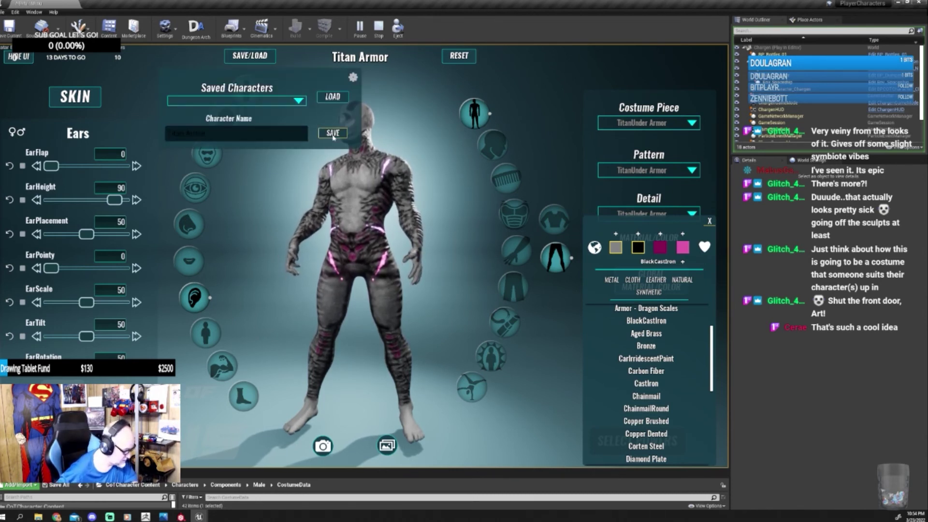
pyautogui.click(313, 104)
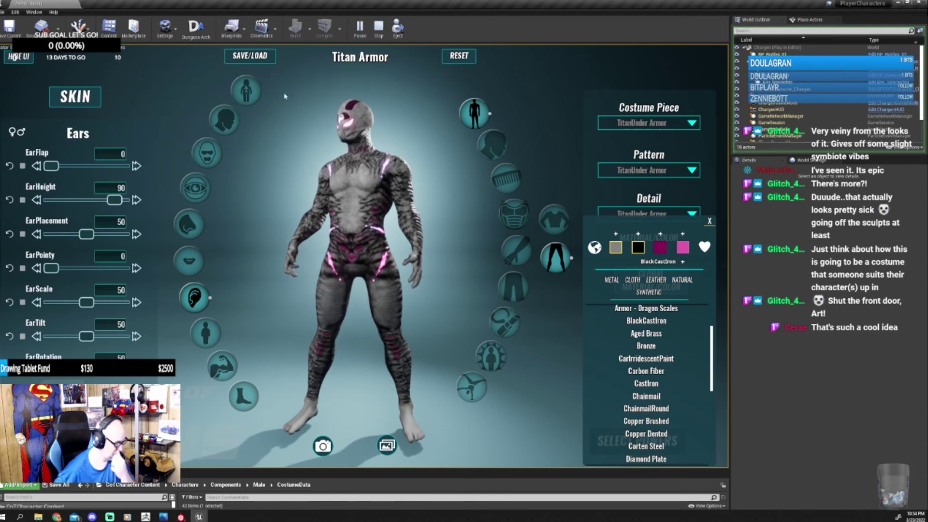
pyautogui.click(254, 63)
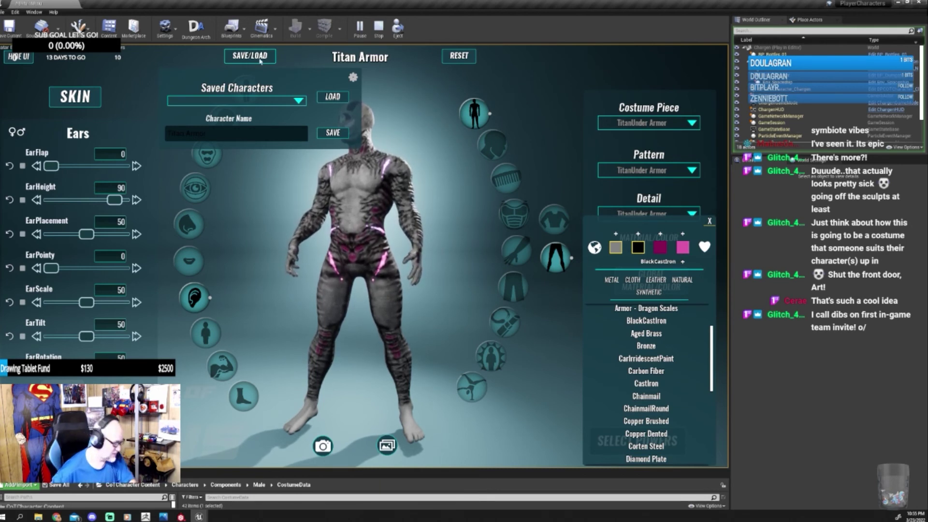
pyautogui.click(241, 100)
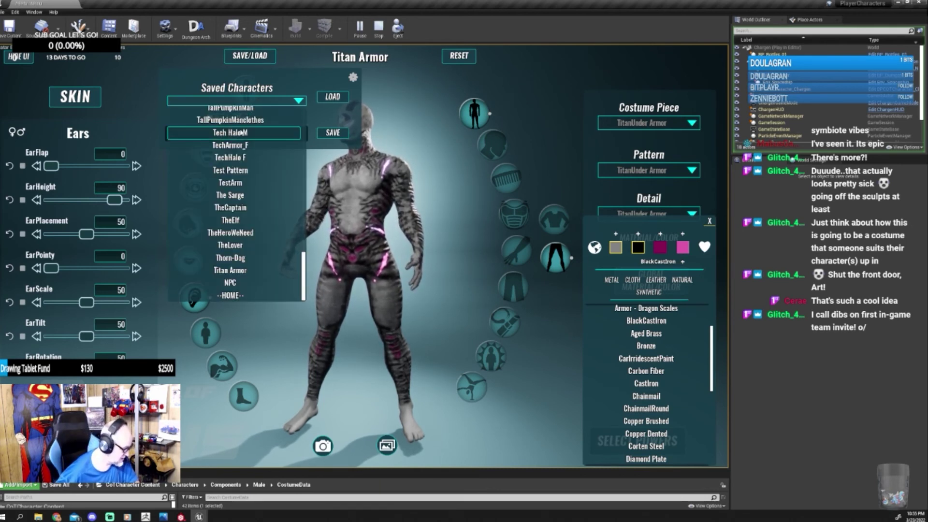
pyautogui.scroll(4, 241, 145)
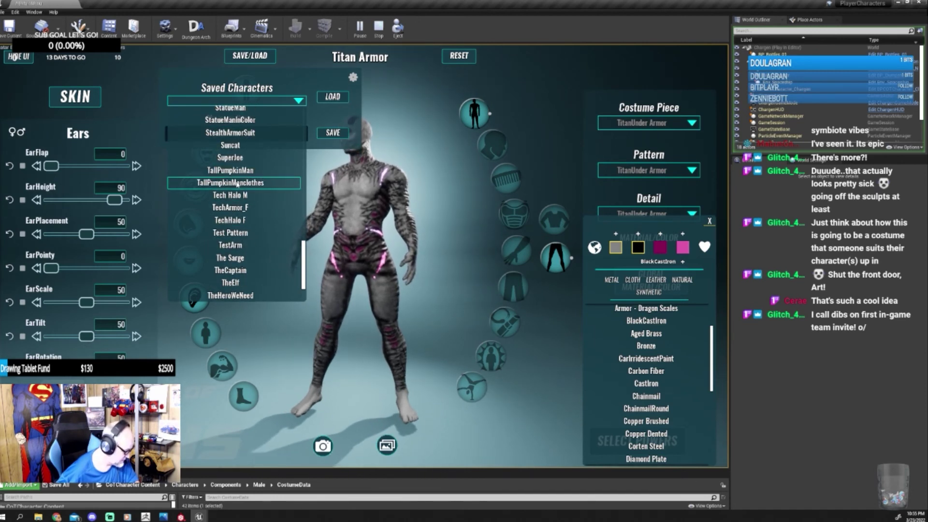
pyautogui.scroll(8, 236, 183)
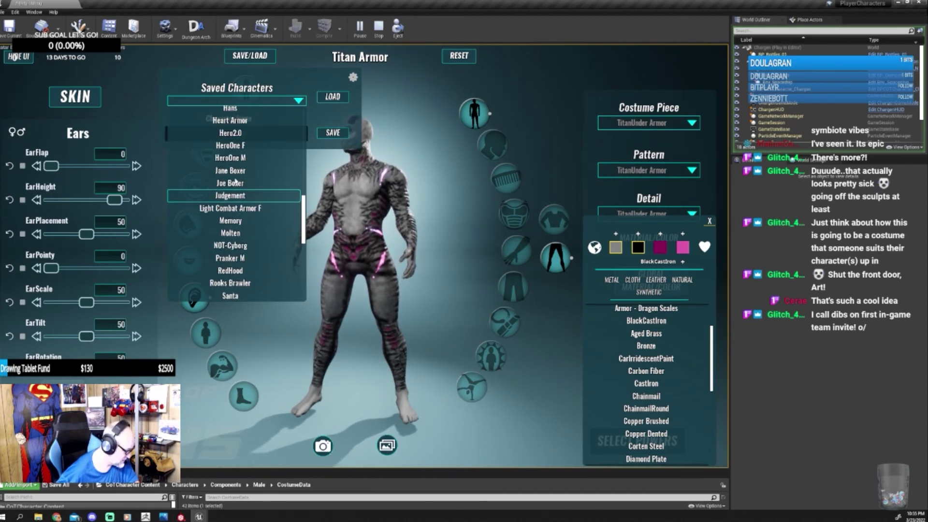
pyautogui.click(230, 158)
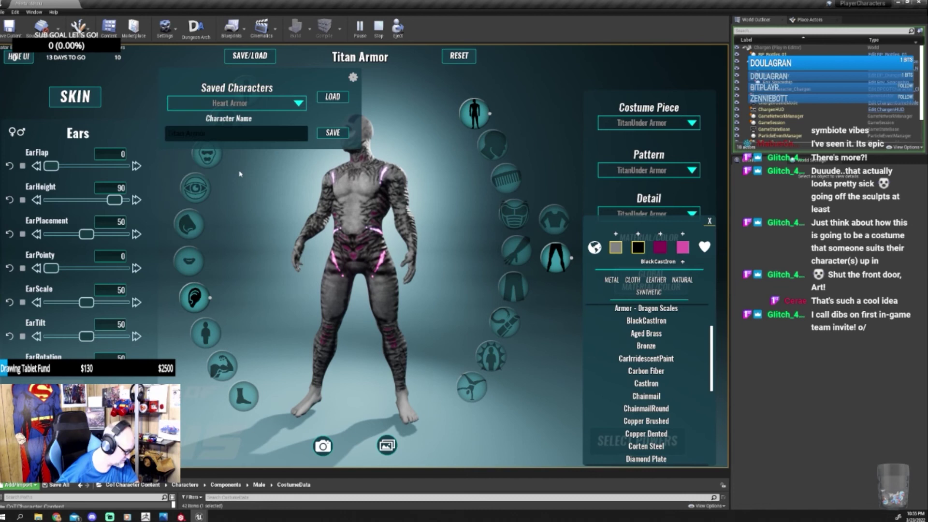
pyautogui.click(329, 101)
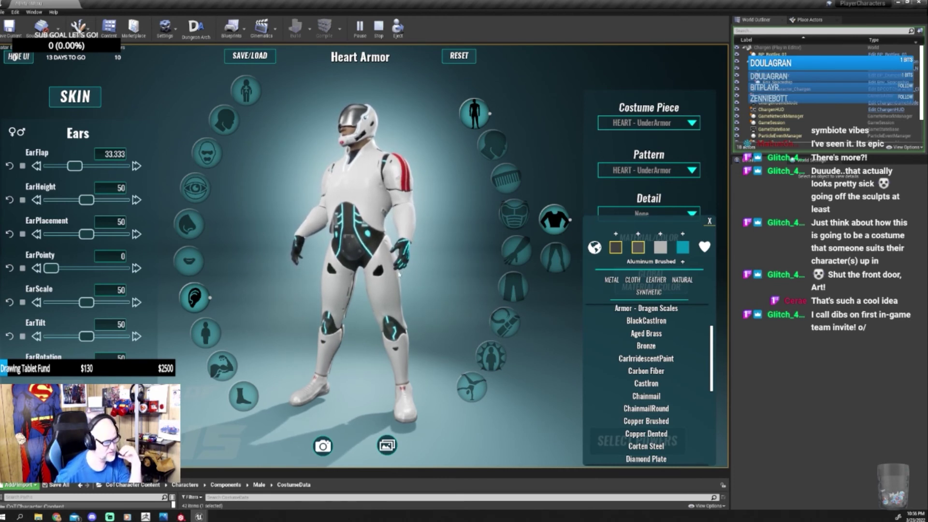
# Step: Load the saved HeroOne F character preset
pyautogui.click(256, 57)
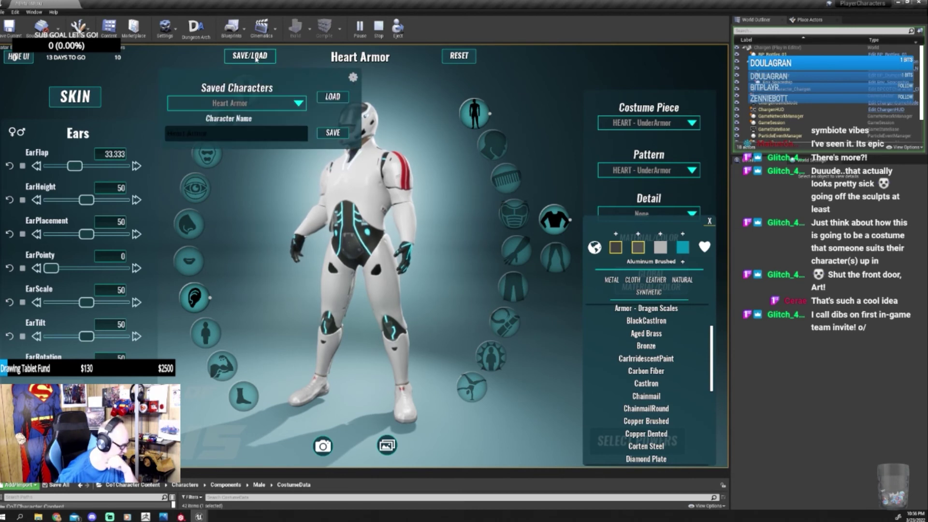
pyautogui.click(239, 103)
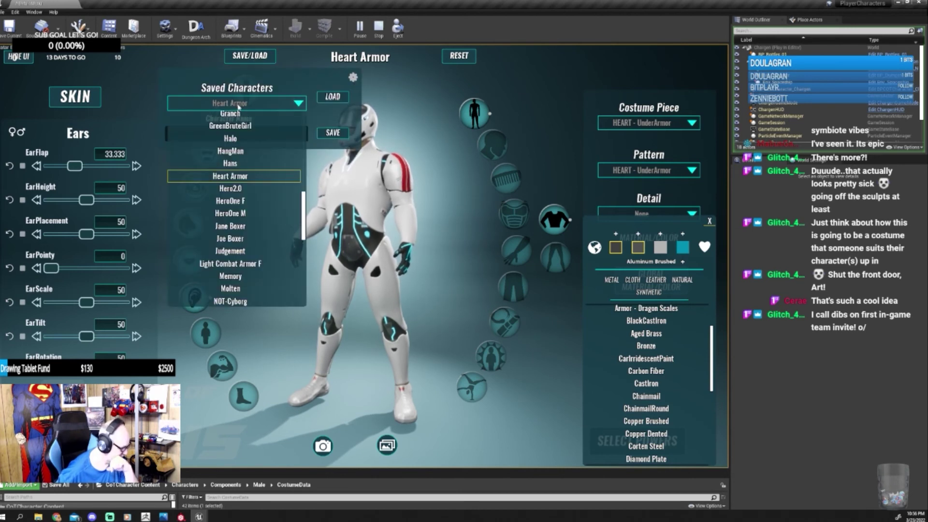
pyautogui.click(248, 202)
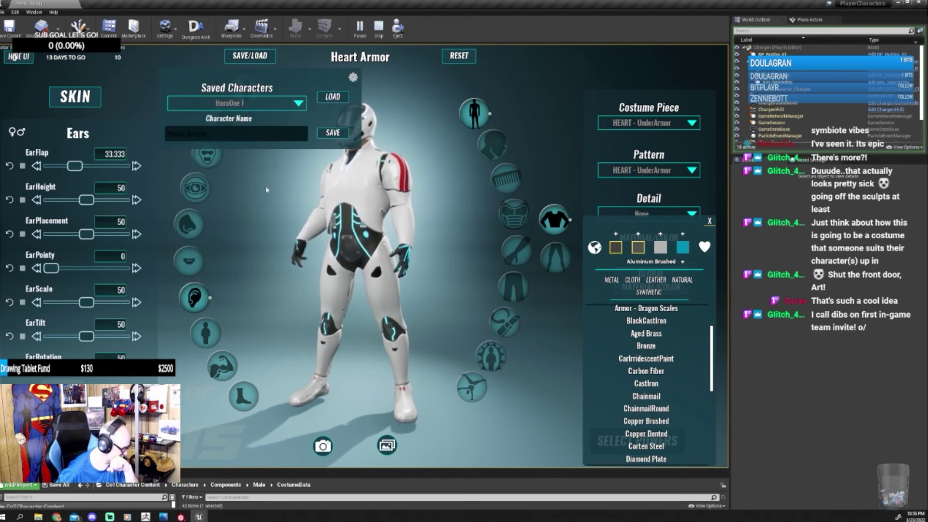
pyautogui.click(333, 98)
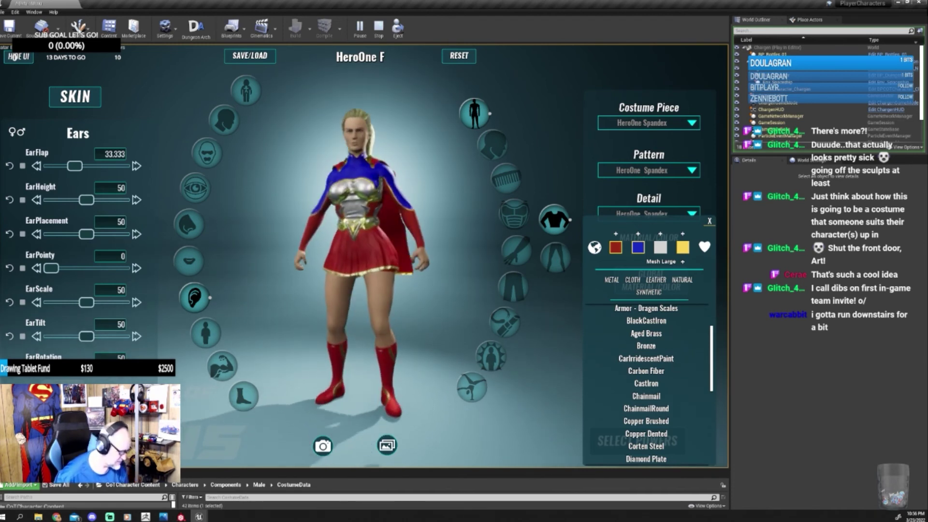
# Step: Load the saved HeroOne M character preset
pyautogui.click(247, 57)
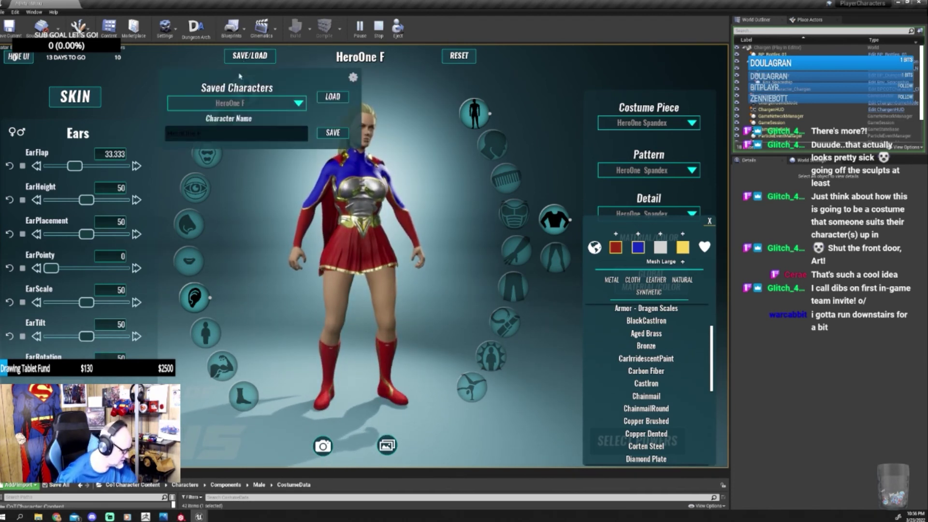
pyautogui.click(240, 103)
pyautogui.click(246, 214)
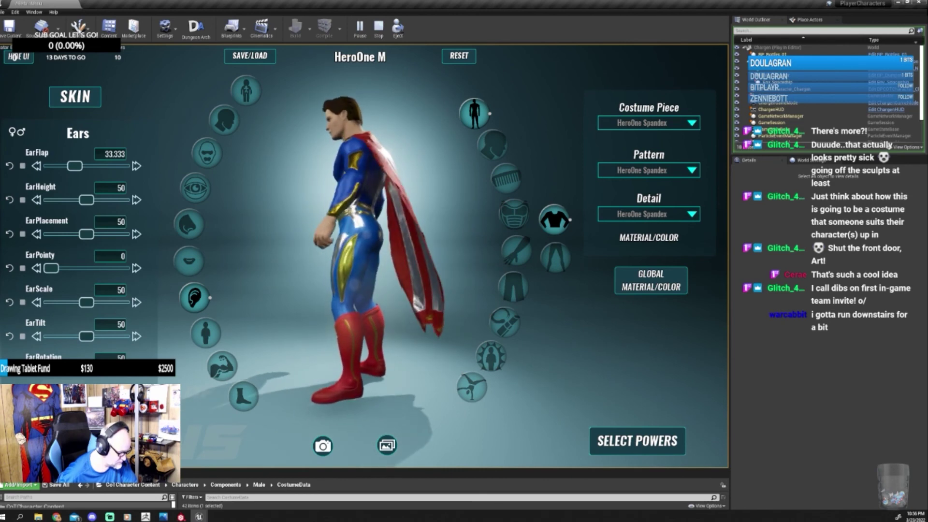
# Step: Replace it with the saved Light Combat Armor F character preset
pyautogui.click(250, 55)
pyautogui.click(251, 104)
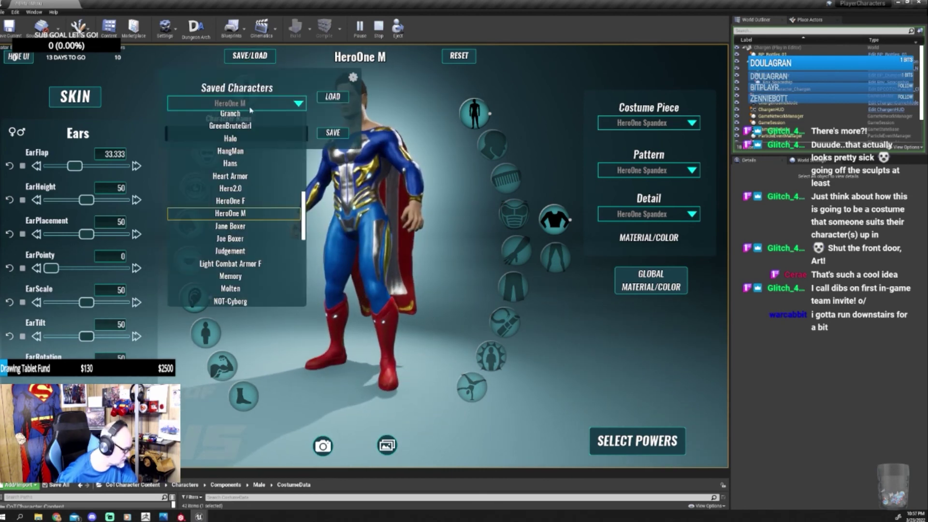
pyautogui.scroll(-1, 258, 216)
pyautogui.click(260, 255)
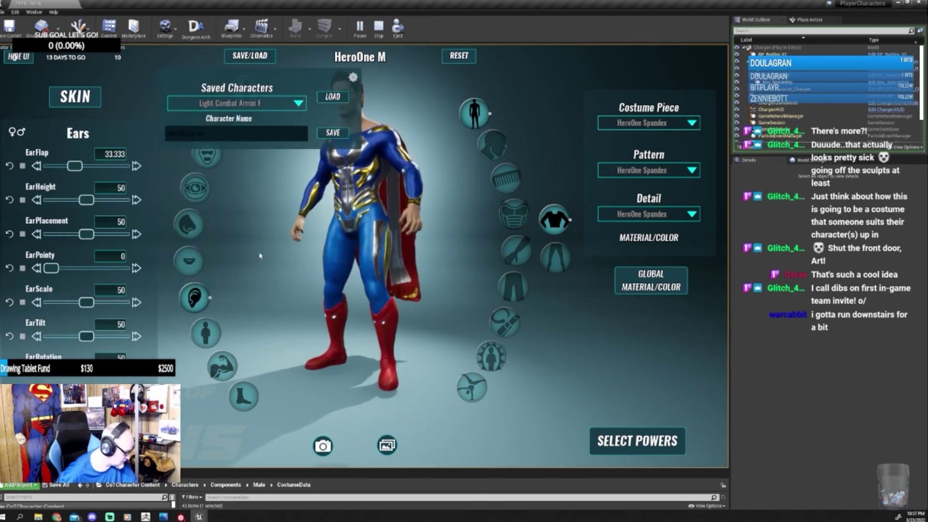
pyautogui.click(332, 96)
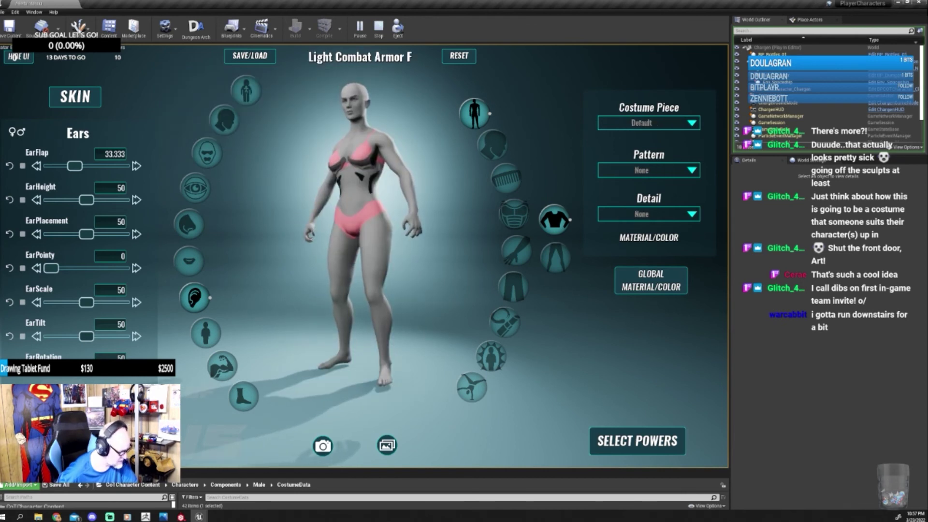
# Step: Load the saved Memory character preset, wearing its Memory Suit
pyautogui.click(249, 56)
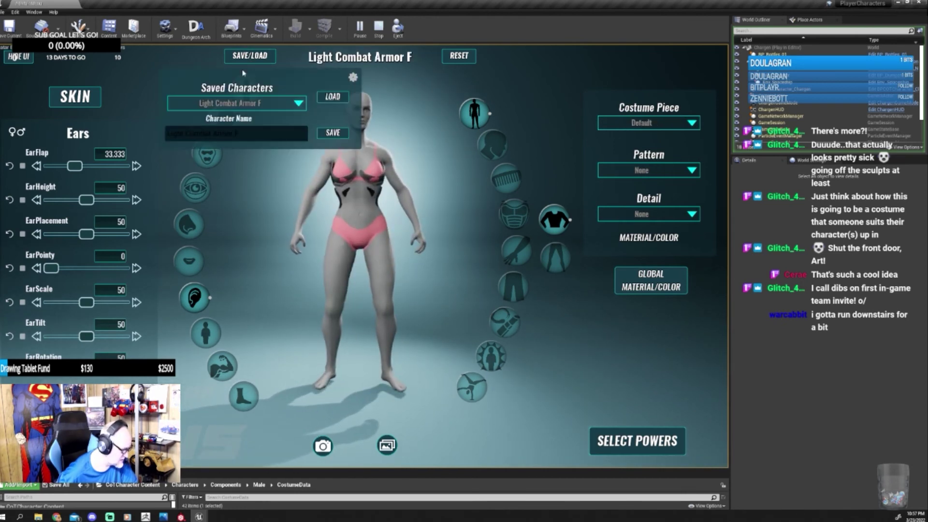
pyautogui.click(237, 102)
pyautogui.scroll(-3, 239, 240)
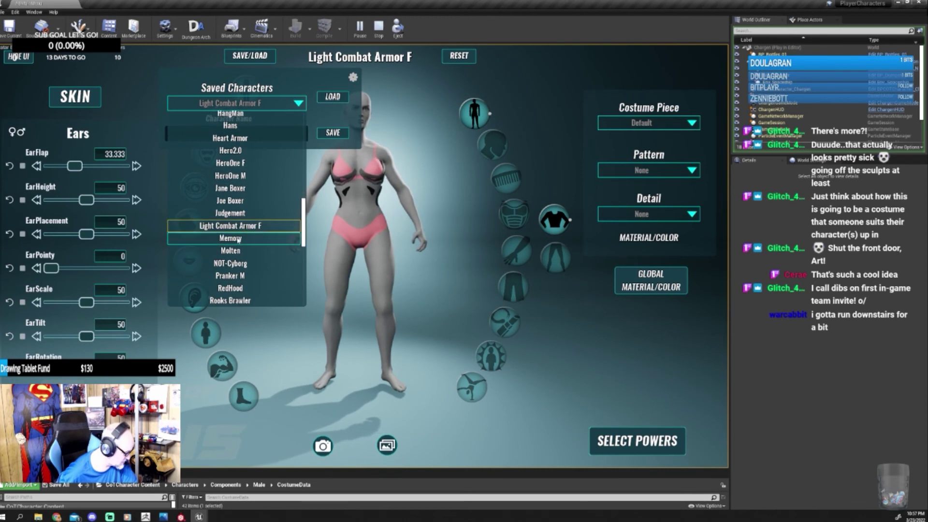
pyautogui.click(236, 238)
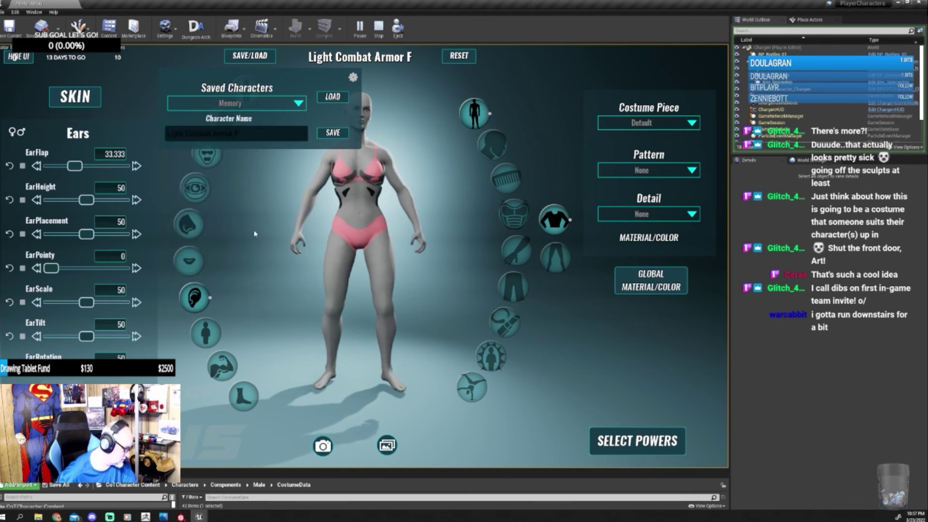
pyautogui.click(333, 96)
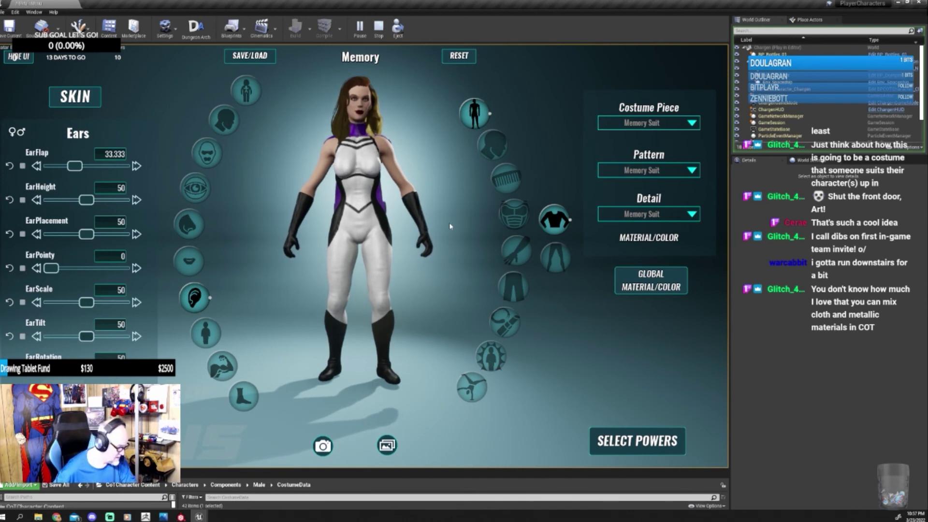
pyautogui.click(256, 55)
# Step: Load the saved Anthem character, rotate it to see another side, and reopen the saved characters list
pyautogui.click(236, 103)
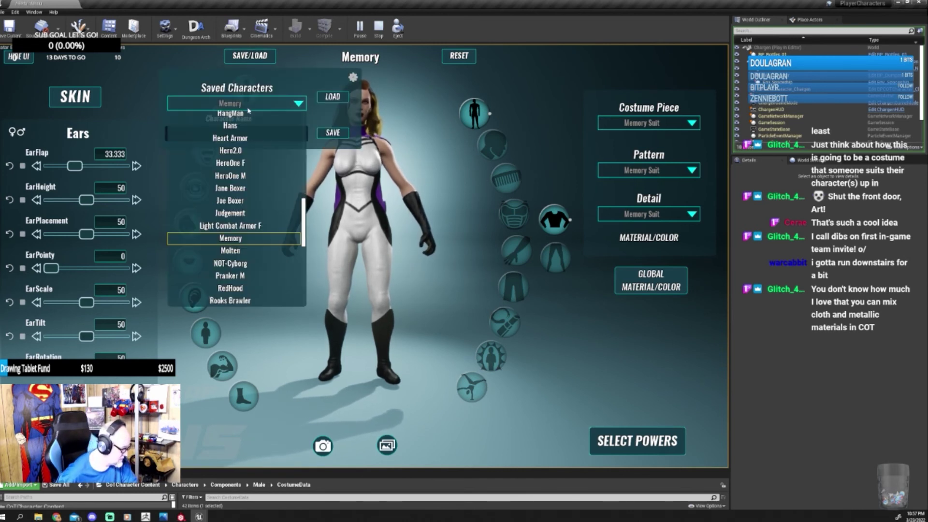
pyautogui.scroll(10, 251, 220)
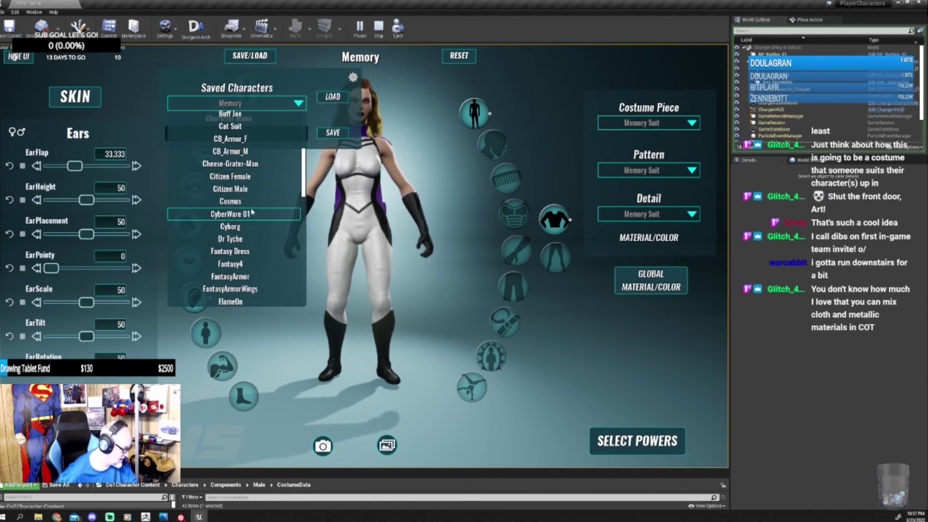
pyautogui.click(278, 115)
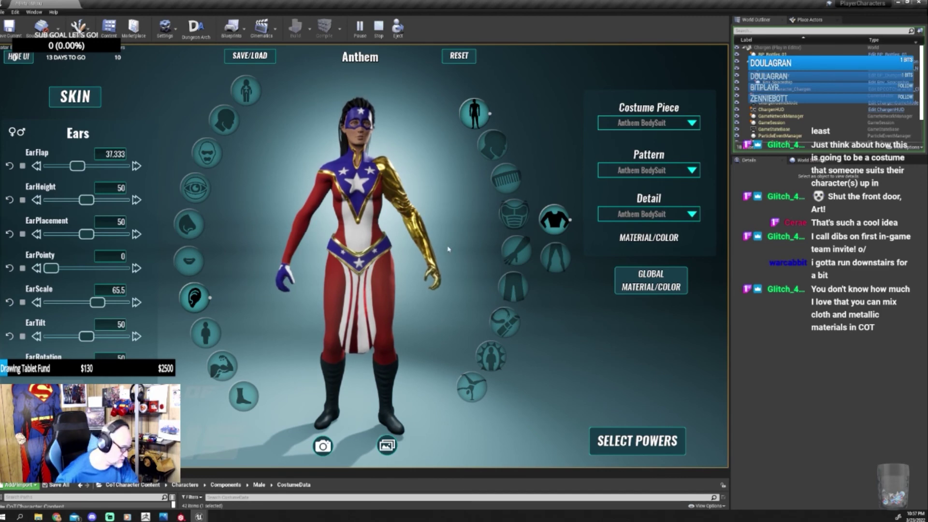
pyautogui.moveTo(448, 248)
pyautogui.mouseDown()
pyautogui.moveTo(338, 249)
pyautogui.moveTo(444, 249)
pyautogui.mouseUp()
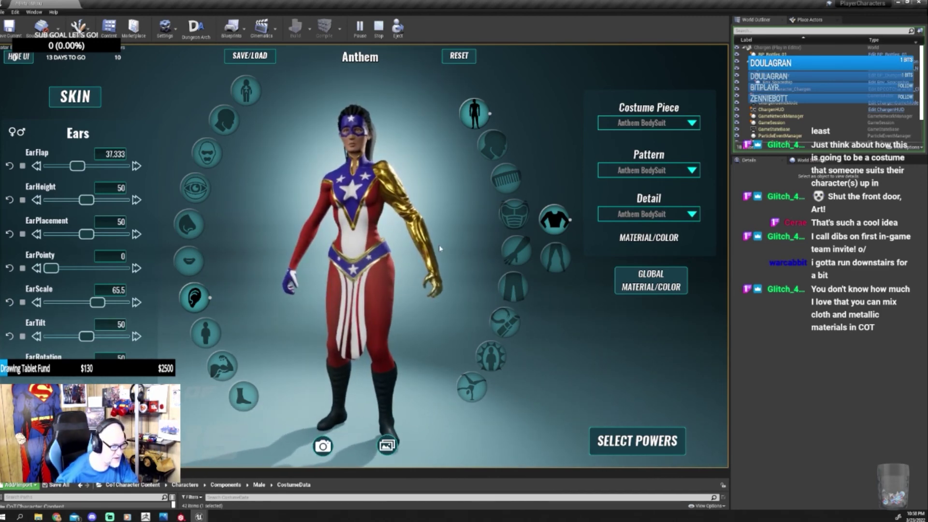
pyautogui.click(245, 61)
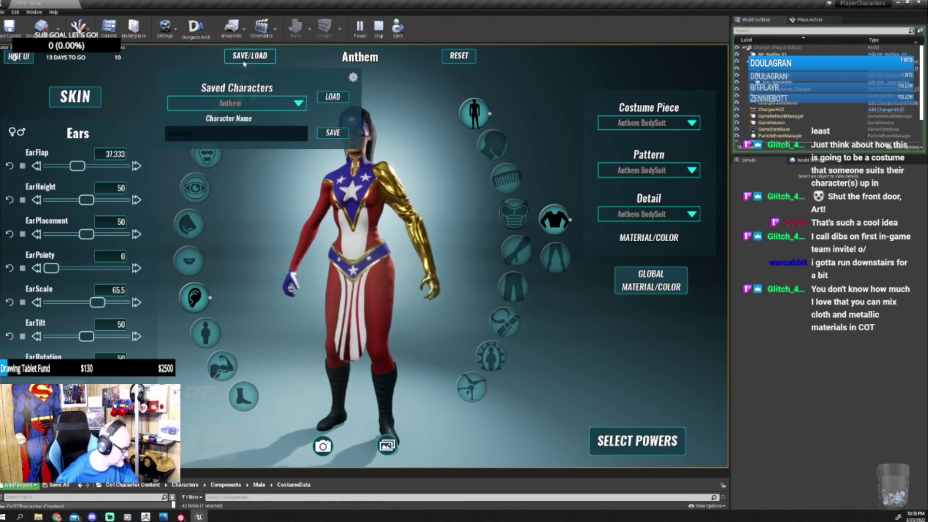
pyautogui.click(245, 105)
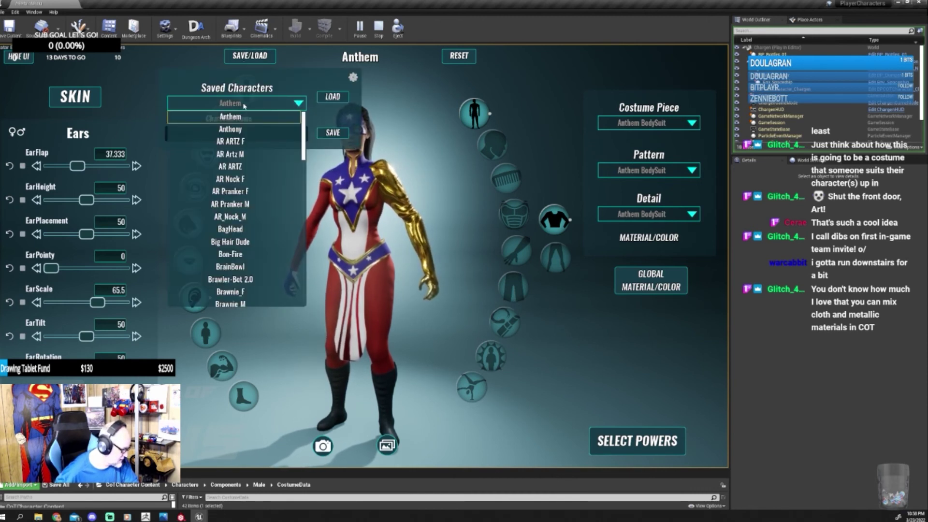
# Step: Select AR ARTZ F in the Saved Characters dropdown and load it
pyautogui.click(230, 141)
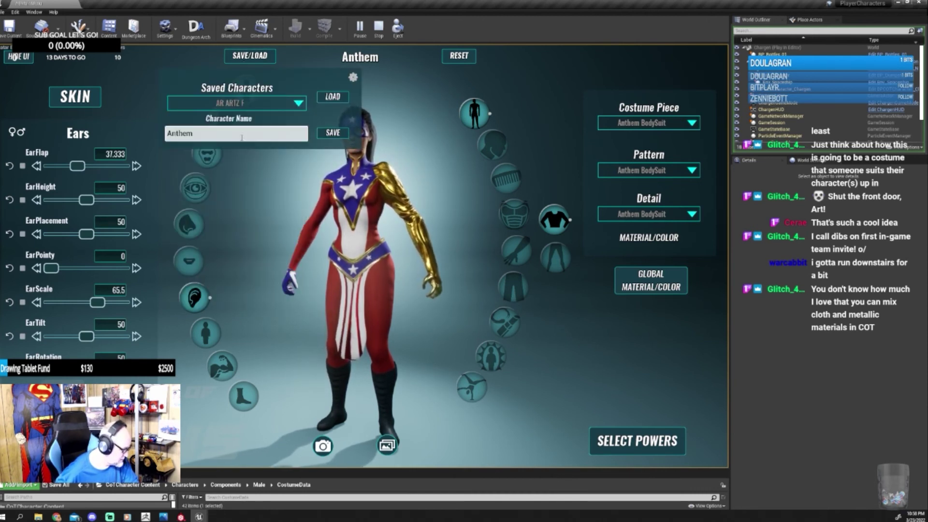
pyautogui.click(320, 103)
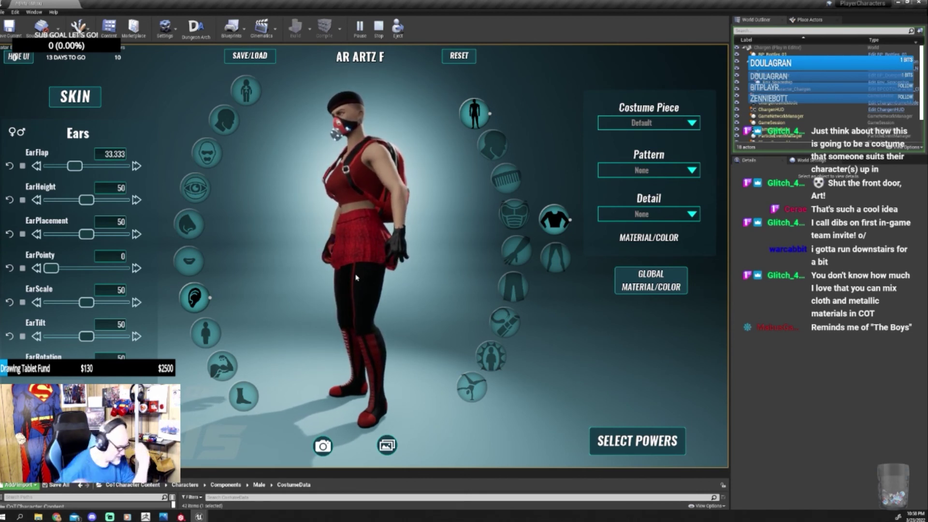
# Step: Choose the saved AR Artz M character from the Saved Characters list
pyautogui.click(249, 56)
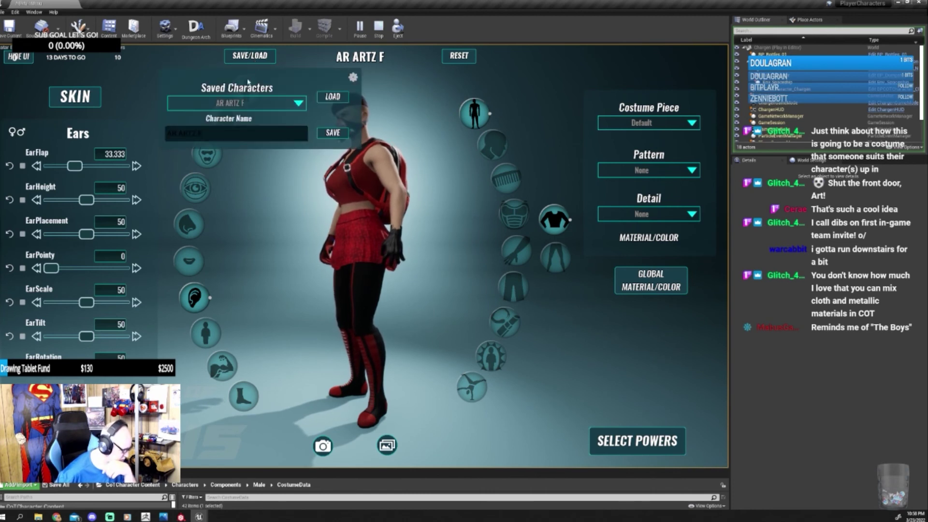
pyautogui.click(237, 102)
pyautogui.click(228, 129)
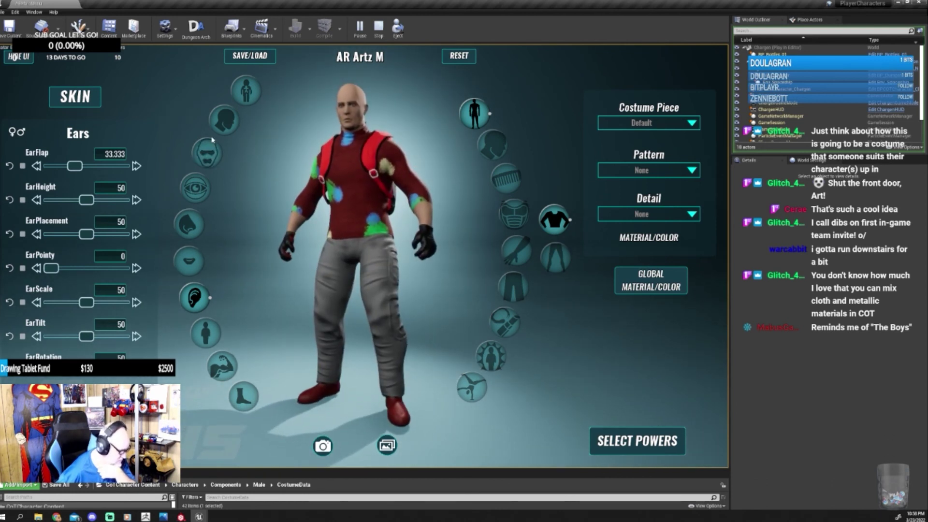
# Step: Pick AR Nock F from the Saved Characters list and load it
pyautogui.click(240, 57)
pyautogui.click(240, 105)
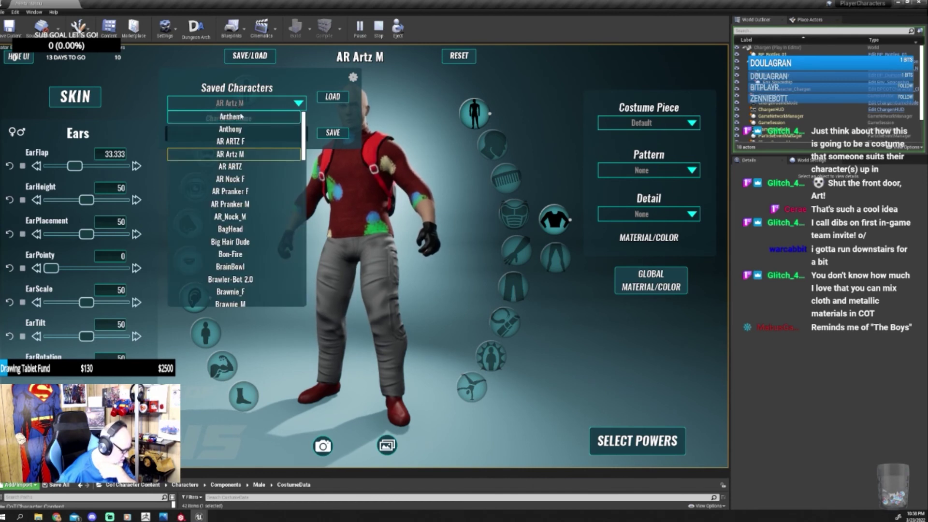
pyautogui.click(243, 180)
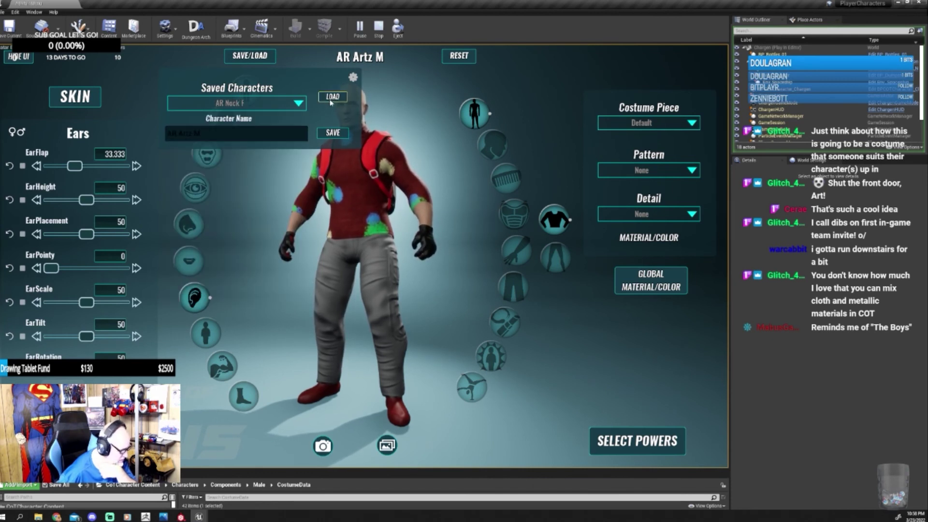
pyautogui.click(332, 97)
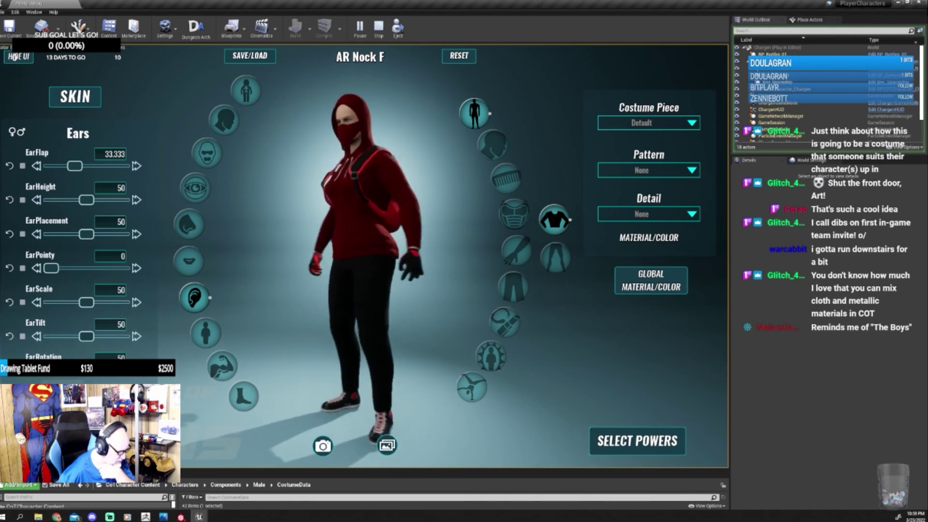
pyautogui.click(247, 58)
pyautogui.click(231, 104)
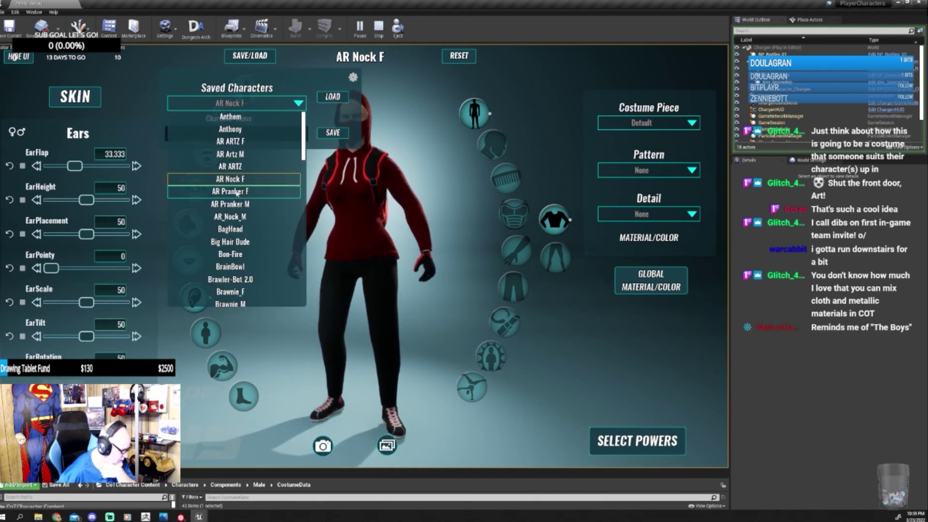
pyautogui.click(247, 218)
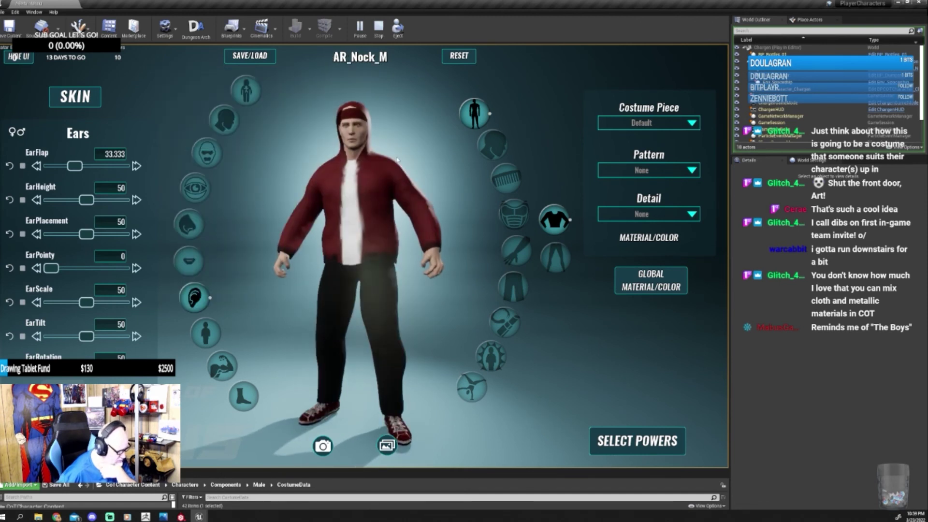
pyautogui.moveTo(377, 160); pyautogui.dragTo(408, 157)
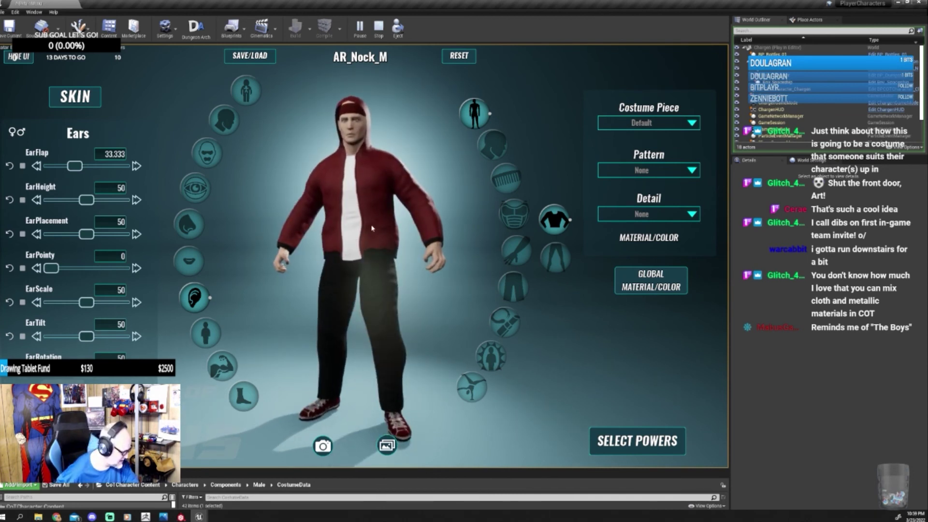
# Step: Load the saved BrainBowl character from the Saved Characters list
pyautogui.click(242, 61)
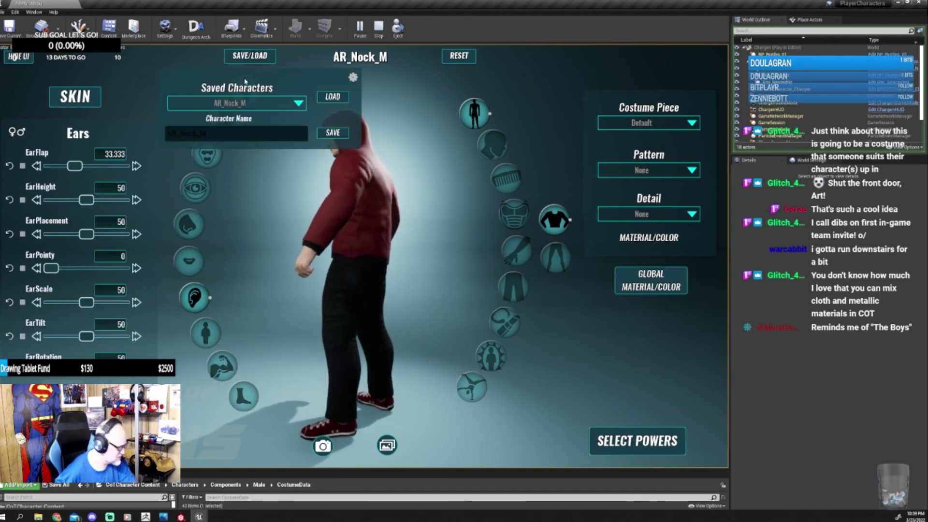
pyautogui.click(242, 103)
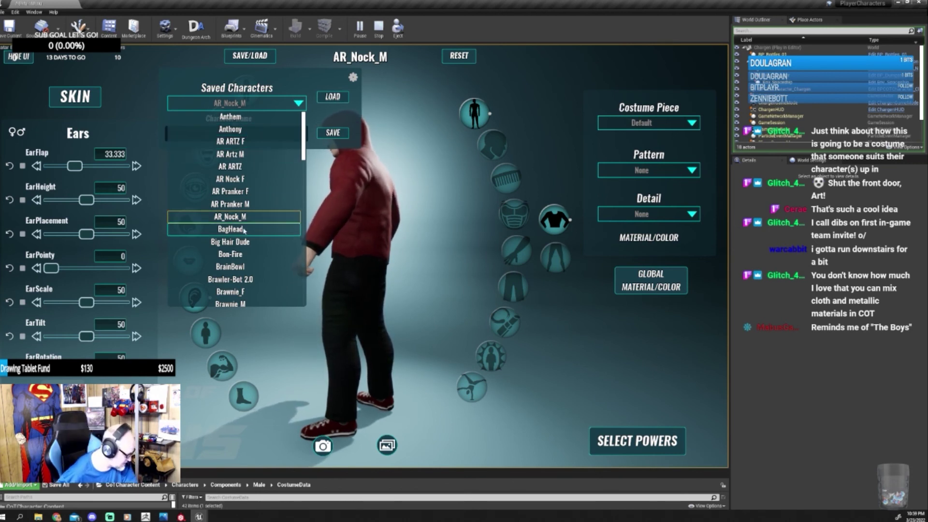
pyautogui.scroll(-3, 244, 231)
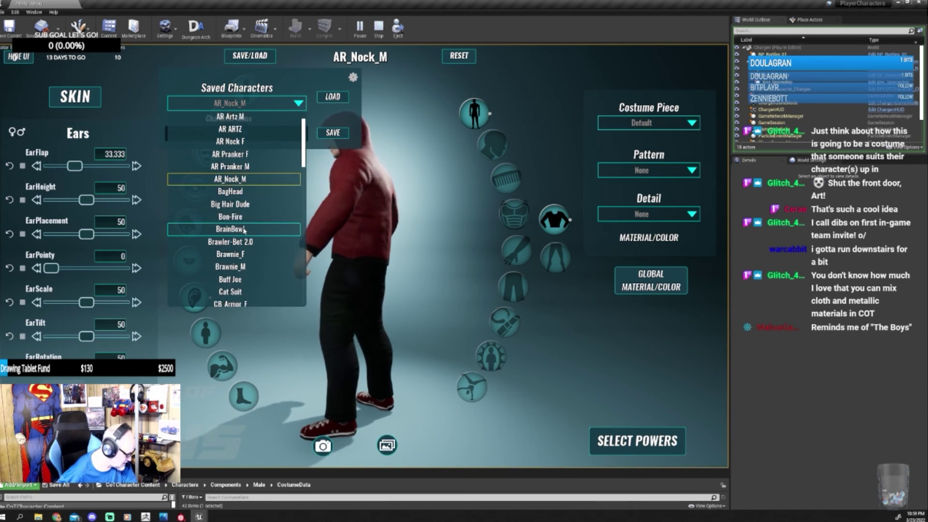
pyautogui.click(244, 231)
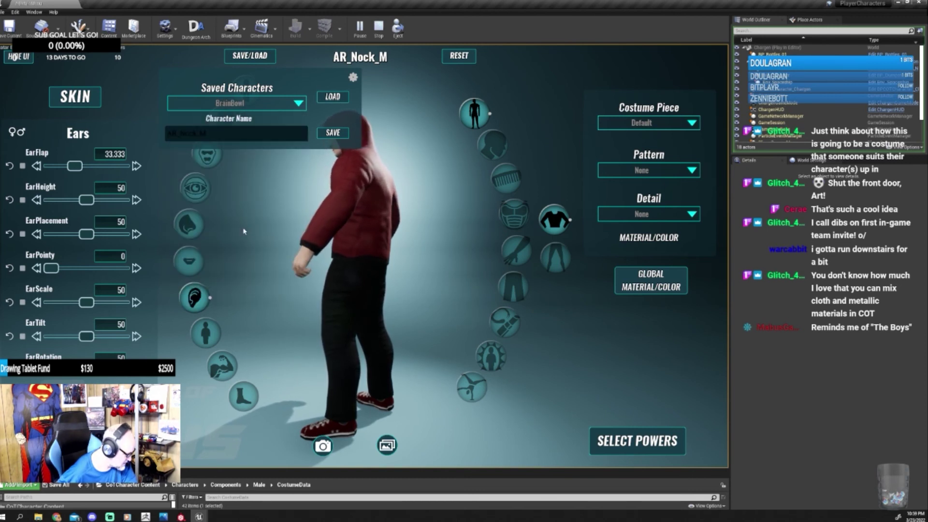
pyautogui.click(332, 99)
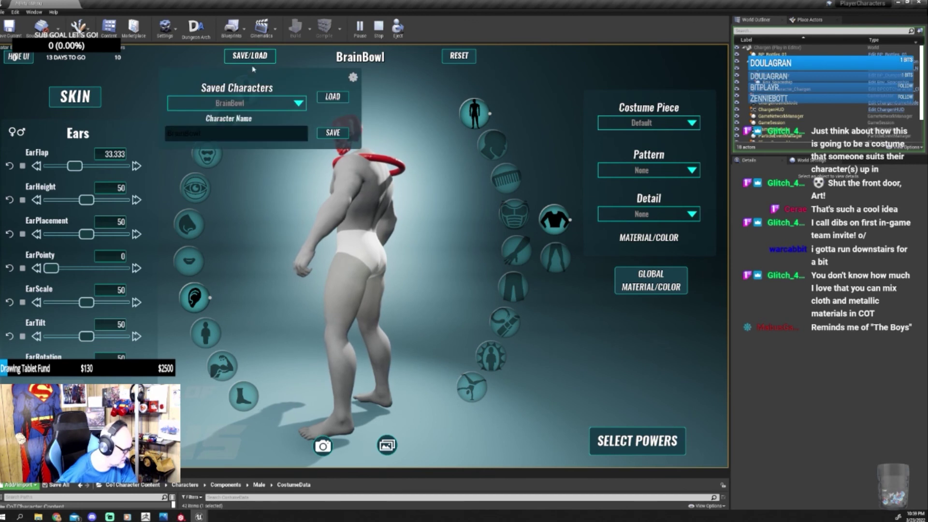
# Step: Pick the saved Cat Suit character from the list instead
pyautogui.click(237, 103)
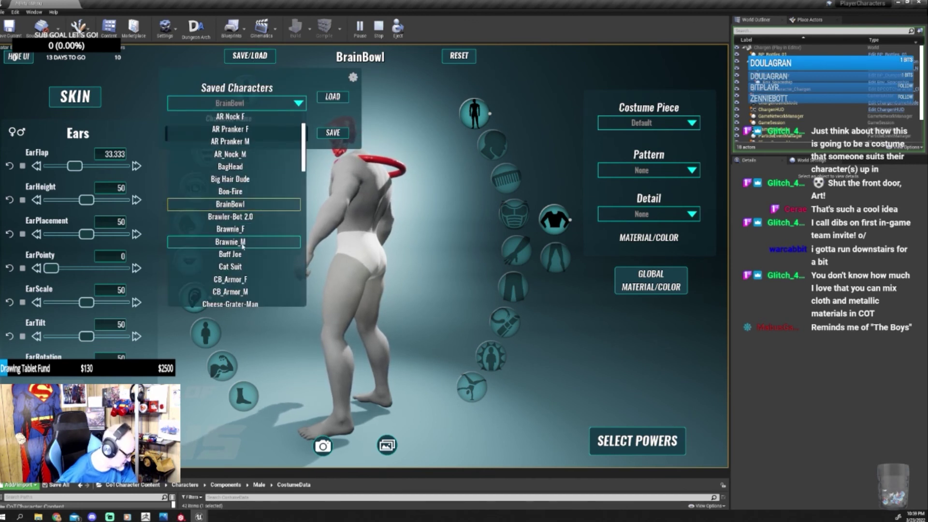
pyautogui.scroll(-1, 243, 245)
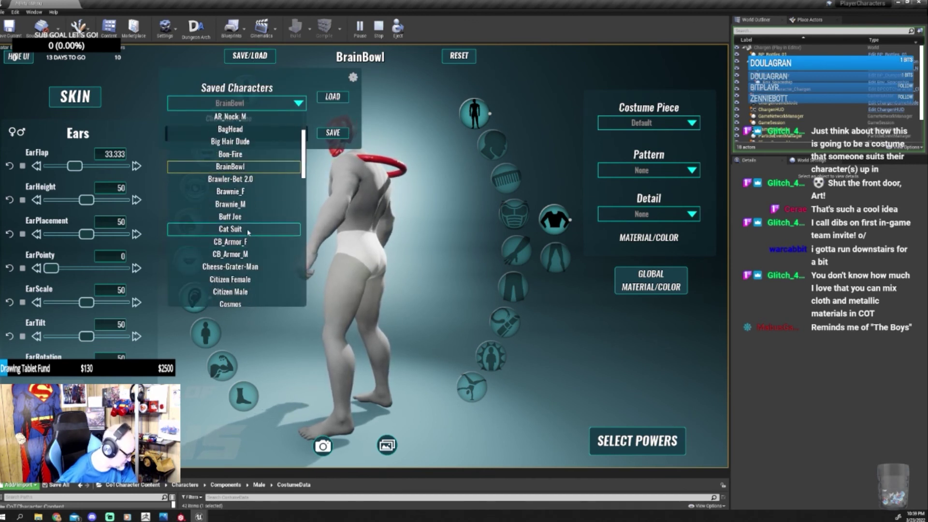
pyautogui.click(248, 230)
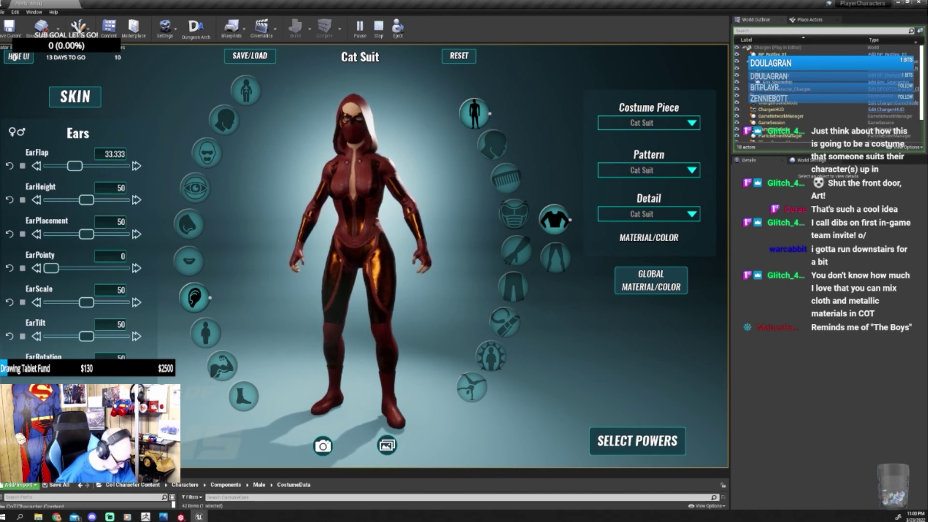
# Step: Turn Cat Suit to a side profile, then select and load the saved Dr Tyche character
pyautogui.moveTo(339, 345); pyautogui.dragTo(527, 345)
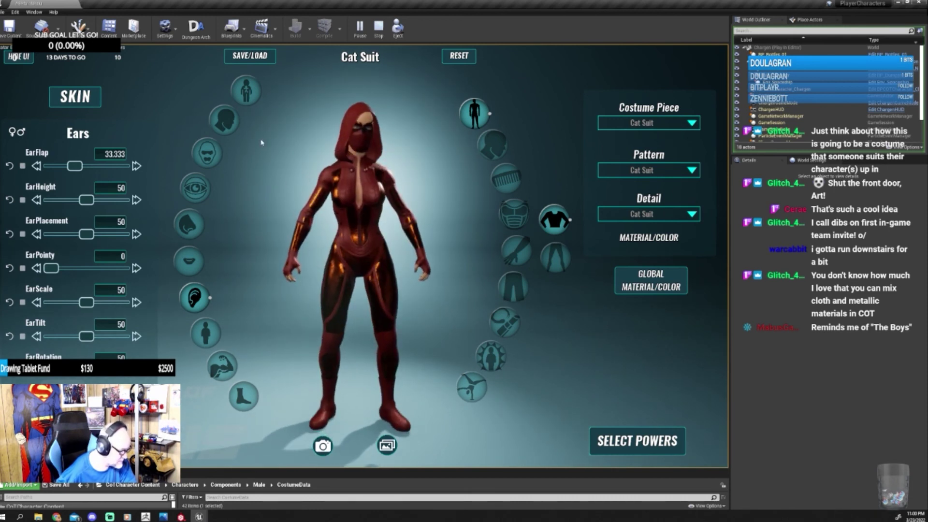
pyautogui.click(243, 57)
pyautogui.click(244, 103)
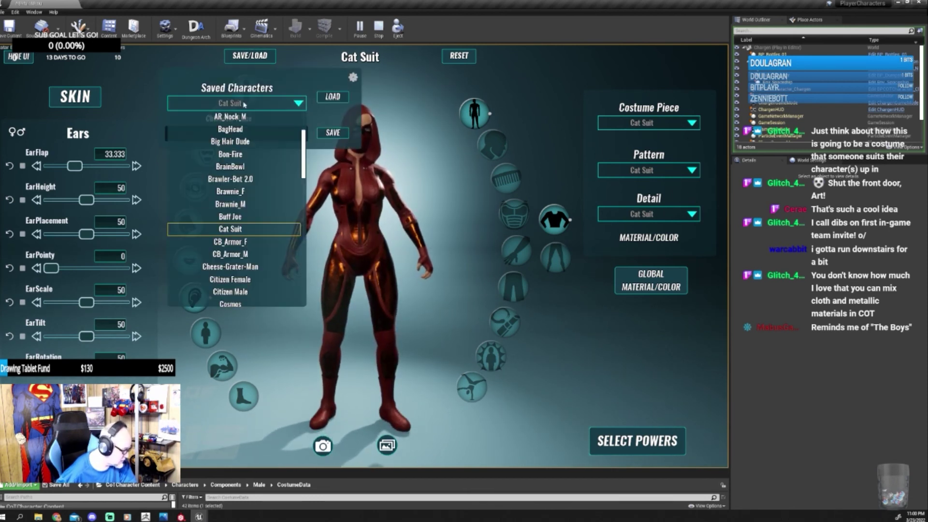
pyautogui.scroll(-5, 256, 242)
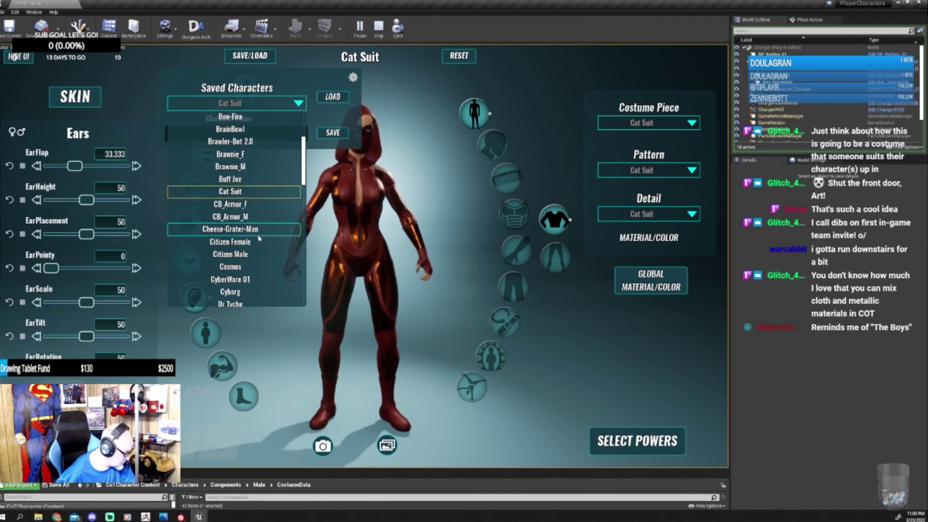
pyautogui.scroll(-4, 266, 235)
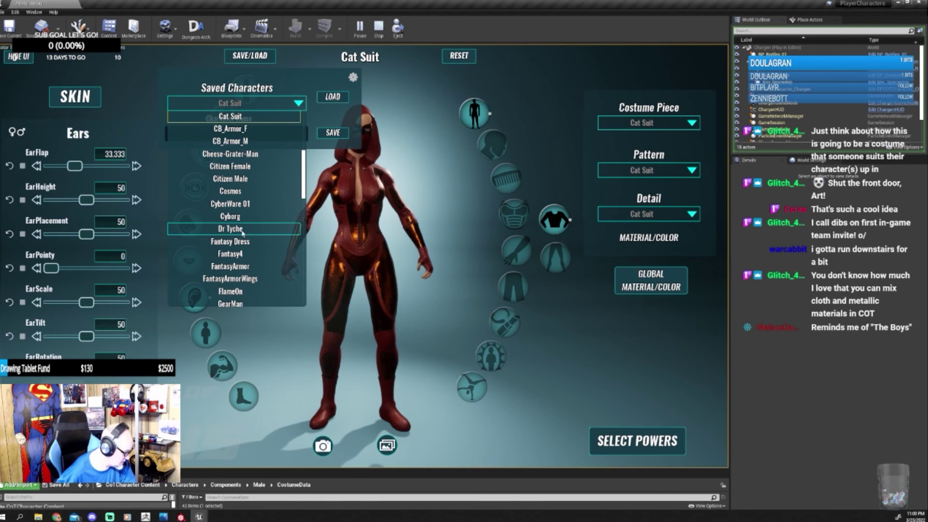
pyautogui.click(252, 229)
pyautogui.click(333, 97)
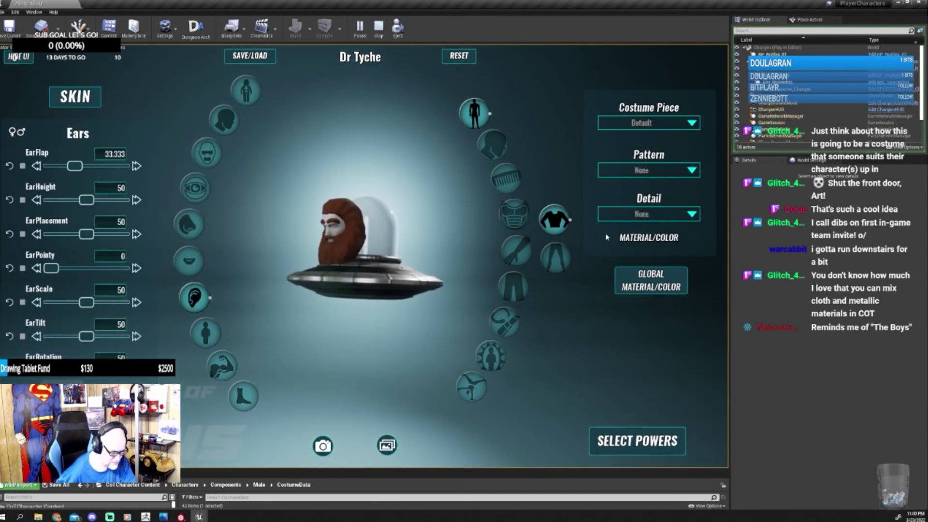
# Step: Set Dr Tyche's animation to Robotic
pyautogui.click(485, 387)
pyautogui.click(628, 123)
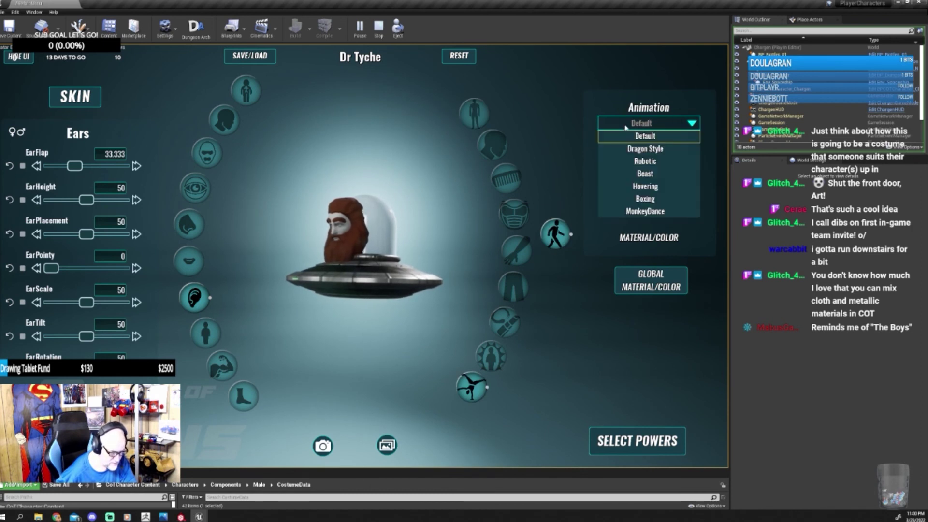
pyautogui.click(647, 162)
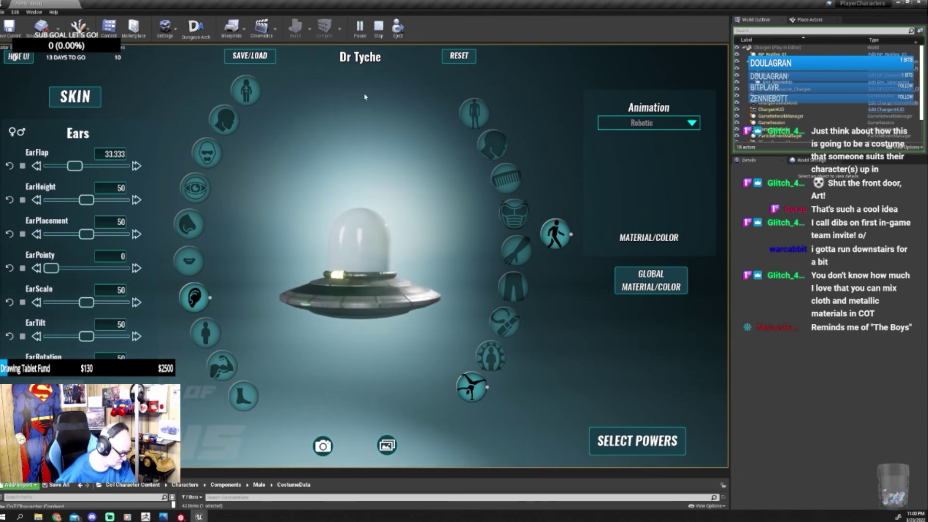
# Step: Select Fantasy Dress in the Saved Characters dropdown
pyautogui.click(253, 62)
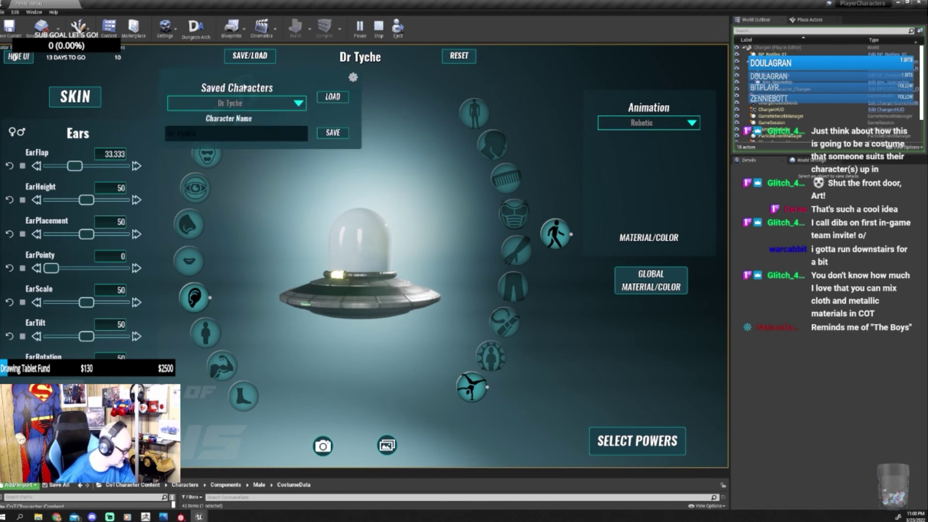
pyautogui.click(237, 104)
pyautogui.click(255, 242)
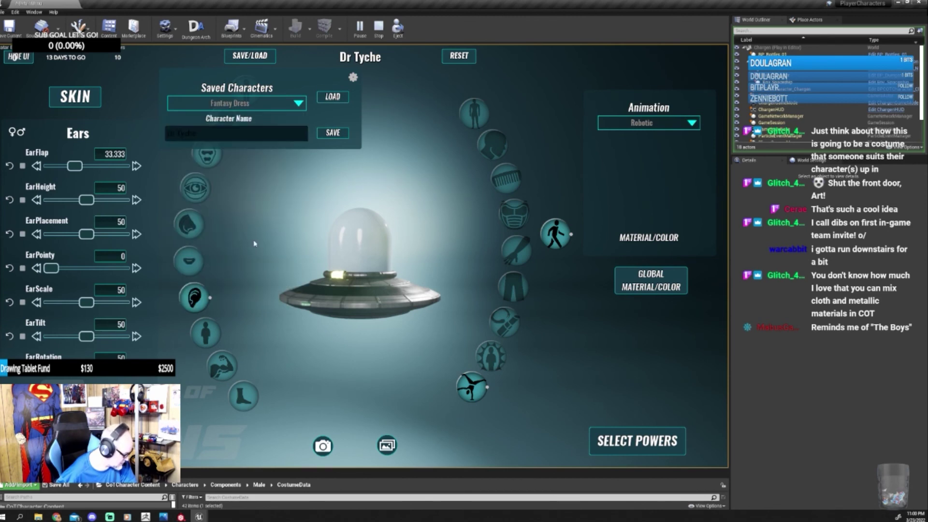
# Step: Load Fantasy Dress, close the Photos concept-art window, and reopen the saved characters panel
pyautogui.click(334, 97)
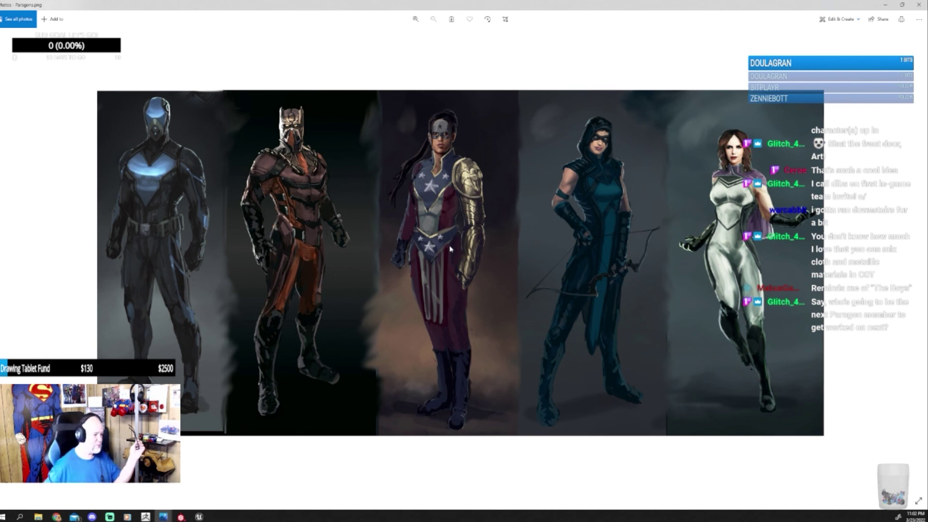
pyautogui.click(919, 4)
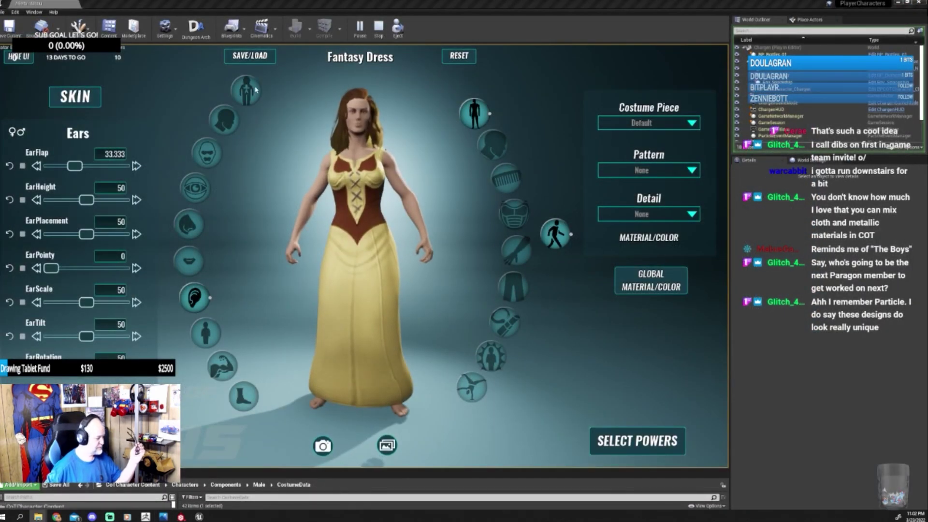
pyautogui.click(251, 57)
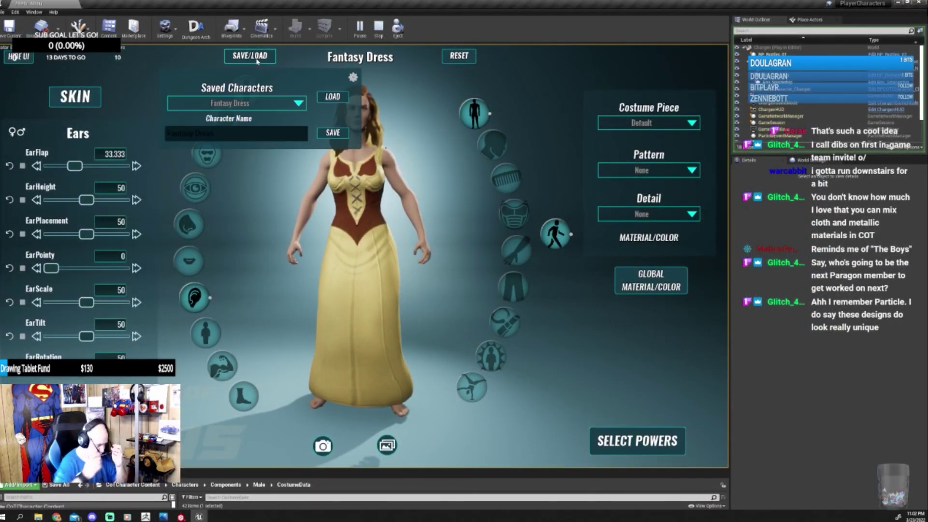
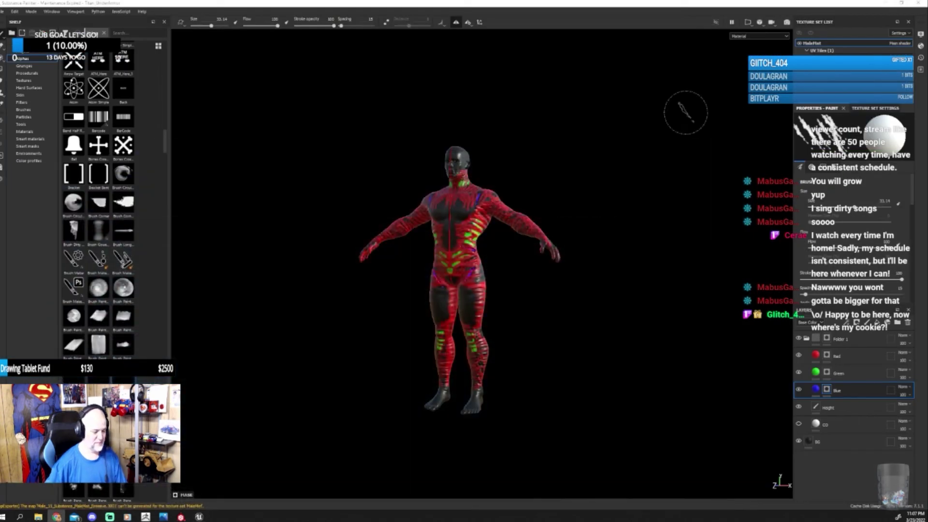
# Step: Minimize Substance Painter to view the three exported textures, then minimize File Explorer
pyautogui.click(884, 4)
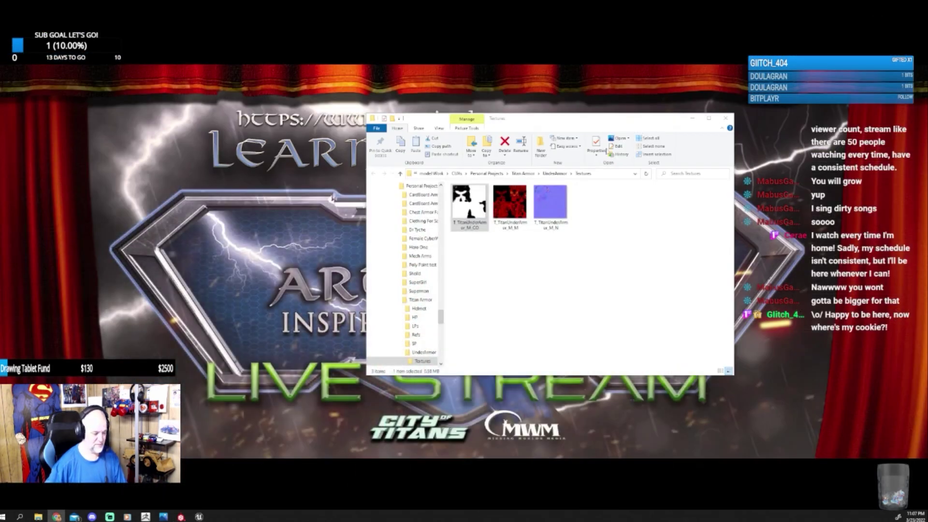
pyautogui.click(693, 119)
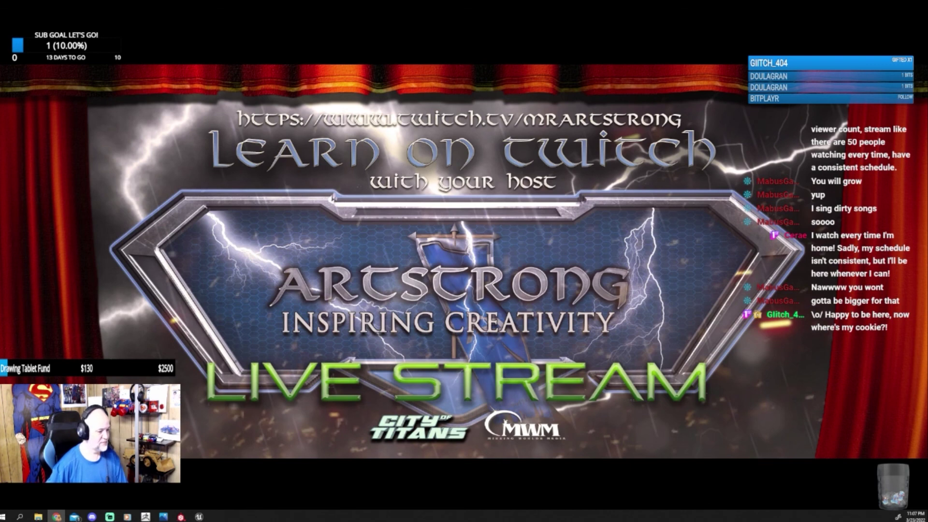